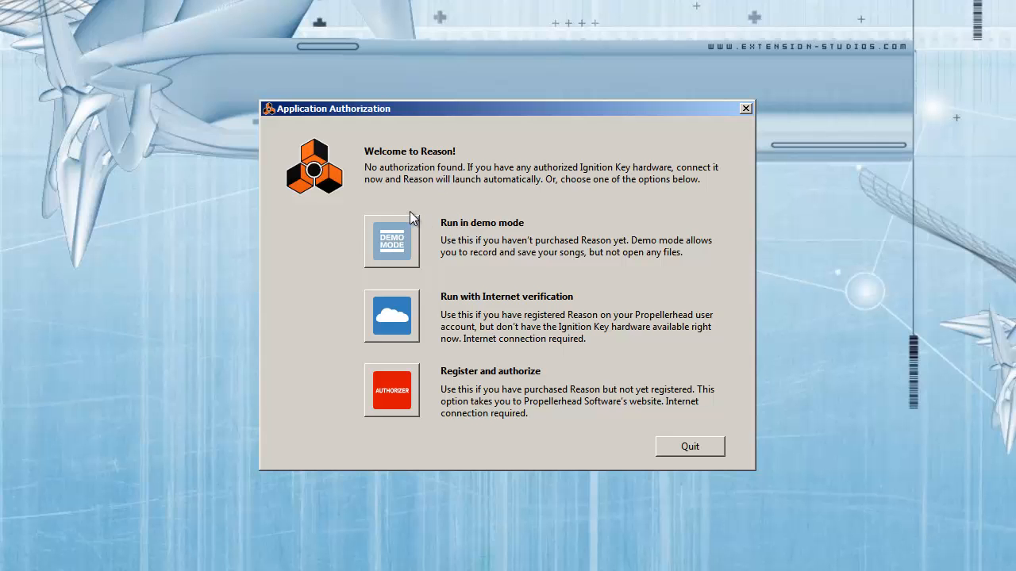
Start Reason in demo mode and dismiss the M-Audio ASIO driver message
left_click(392, 242)
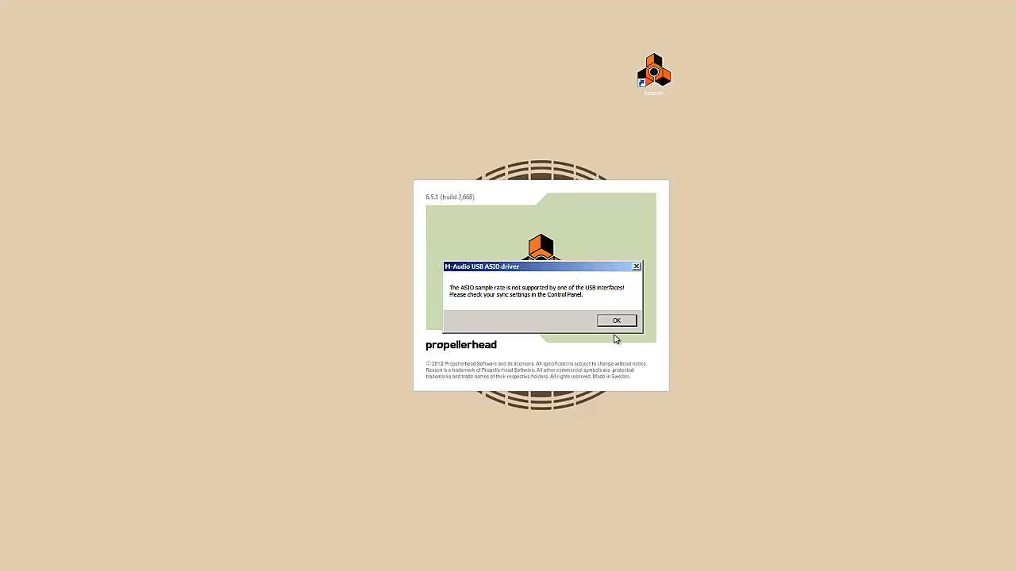
left_click(624, 322)
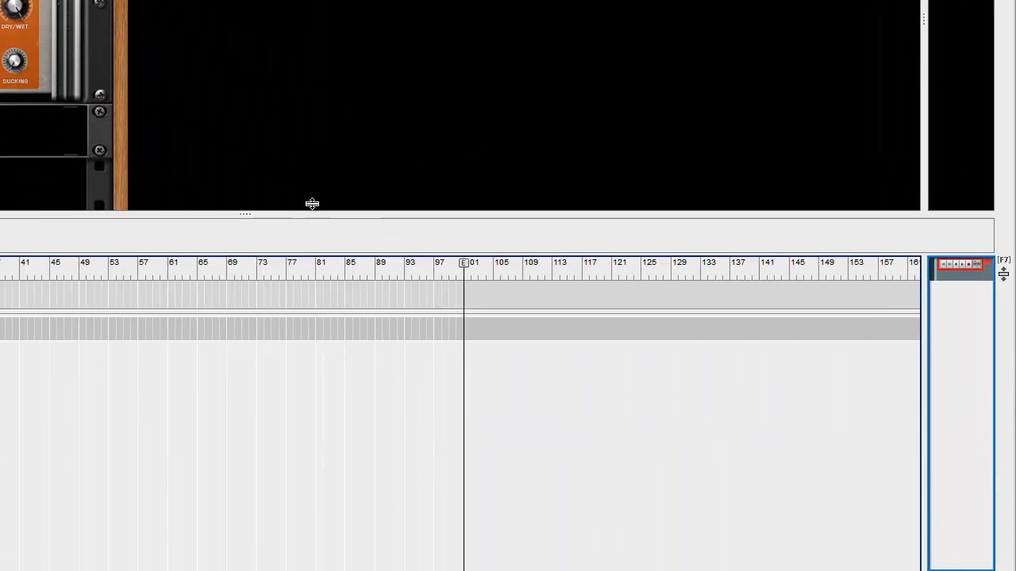
Enlarge the rack area above the sequencer and look through its devices down to the DDL-1 delay
left_click_drag(312, 204, 299, 327)
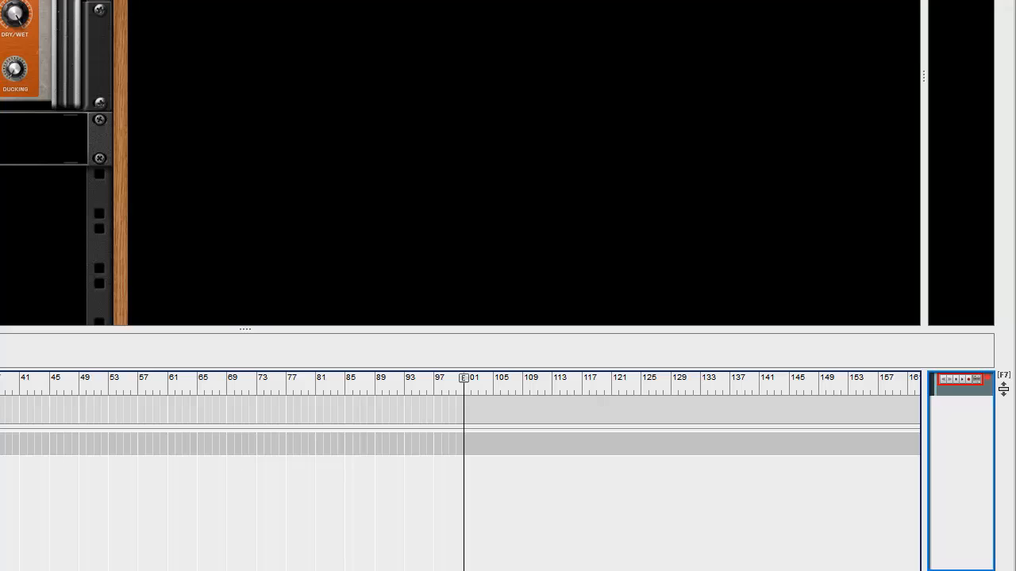
left_click(197, 56)
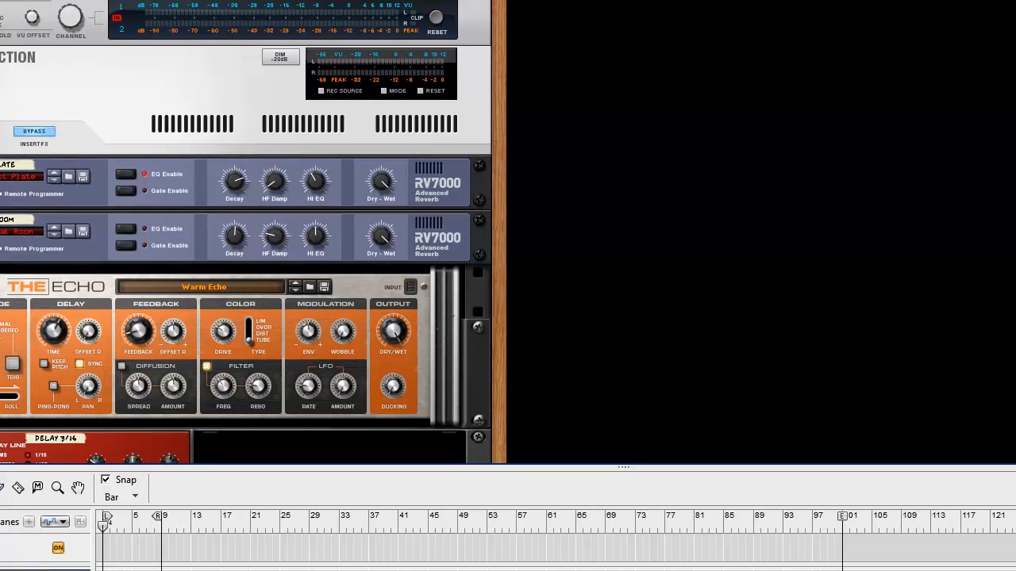
left_click(17, 8)
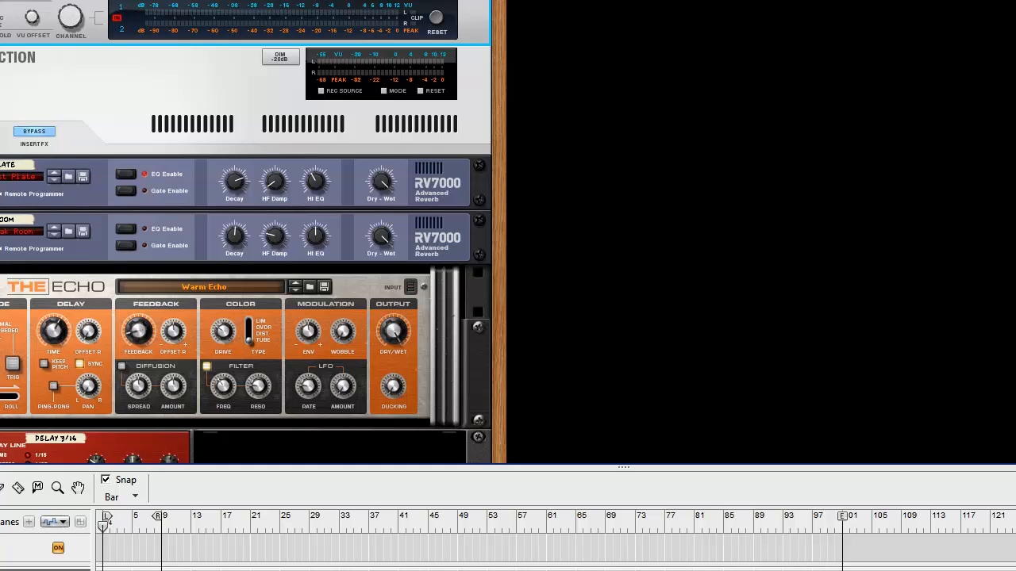
scroll(380, 219, "down", 3)
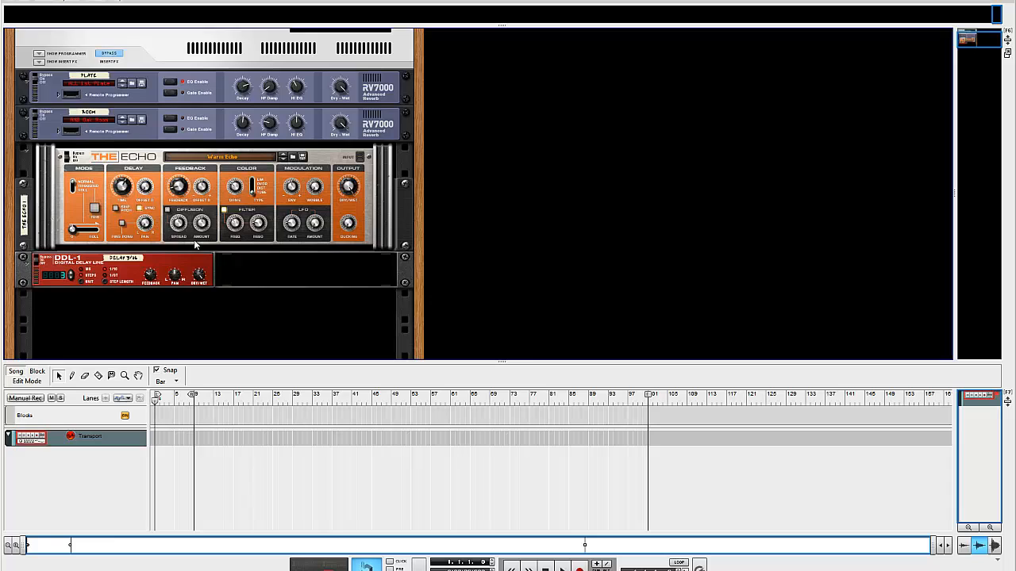
scroll(194, 244, "down", 1)
right_click(134, 269)
left_click(75, 280)
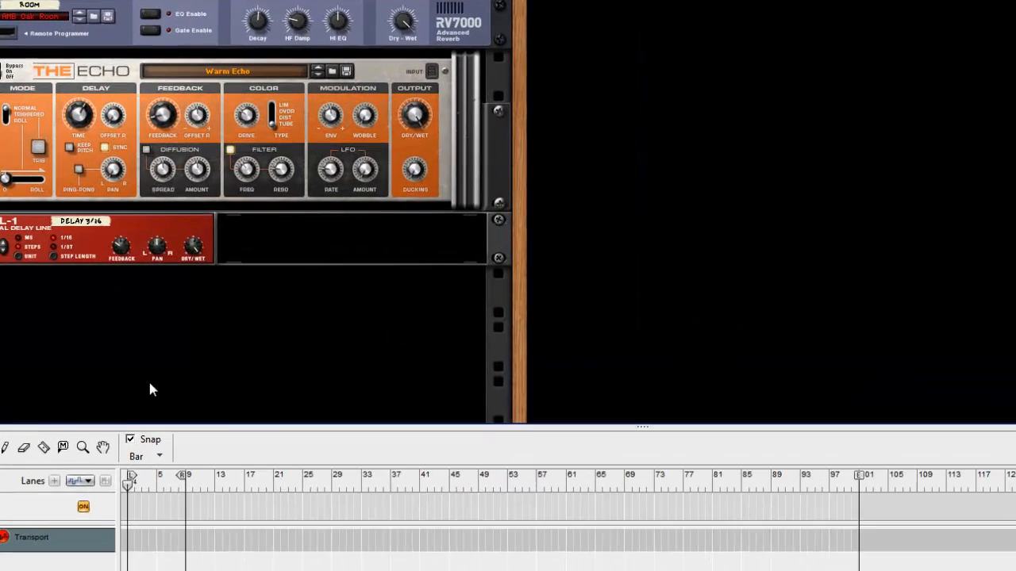
Examine the cabling on the rear of the rack at the master section's FX return 4, and return to the front view
key("Tab")
scroll(288, 293, "up", 4)
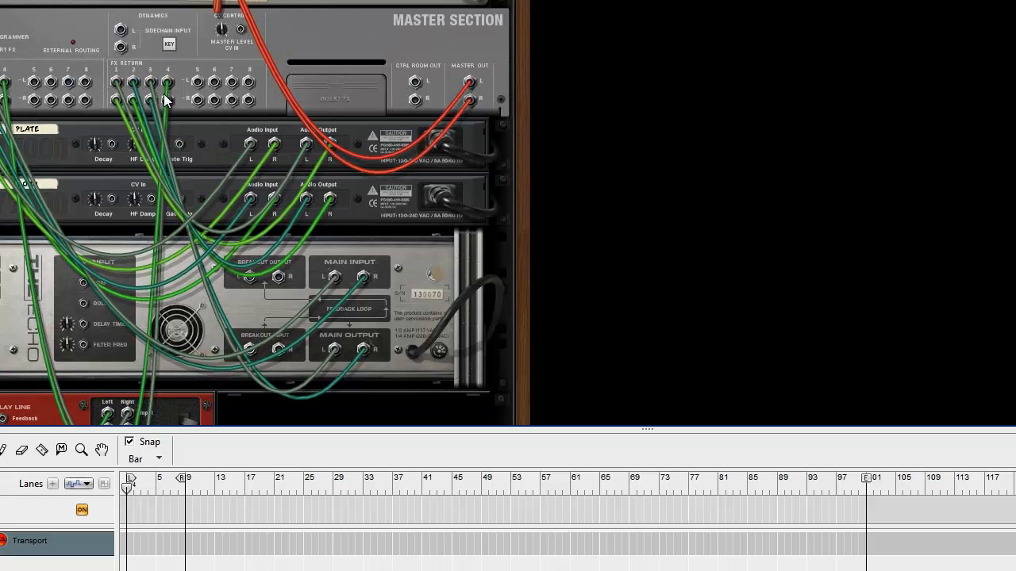
mouse_move(167, 82)
left_mouse_down()
mouse_move(195, 147)
mouse_move(248, 12)
mouse_move(33, 82)
mouse_move(169, 82)
left_mouse_up()
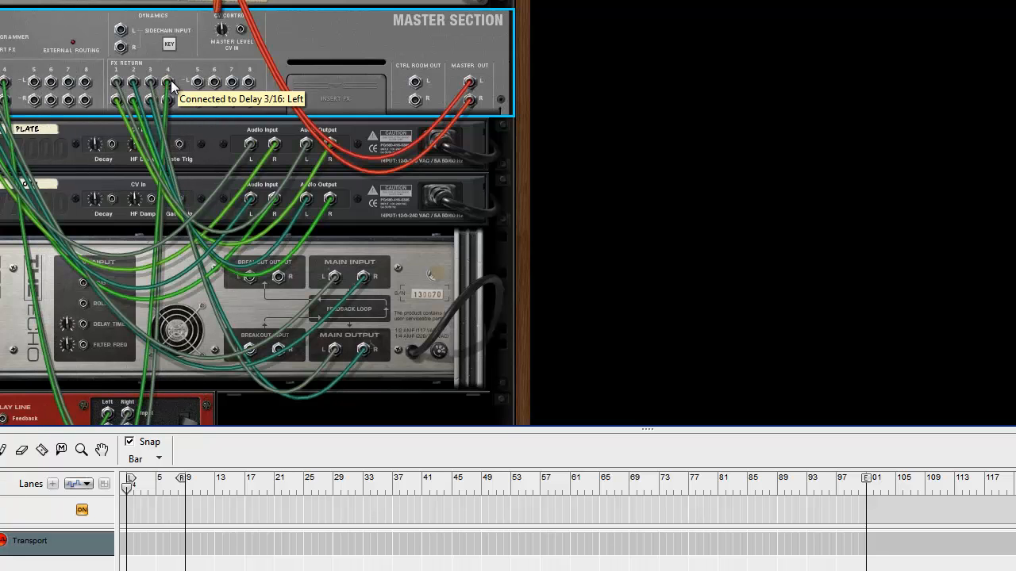
key("Tab")
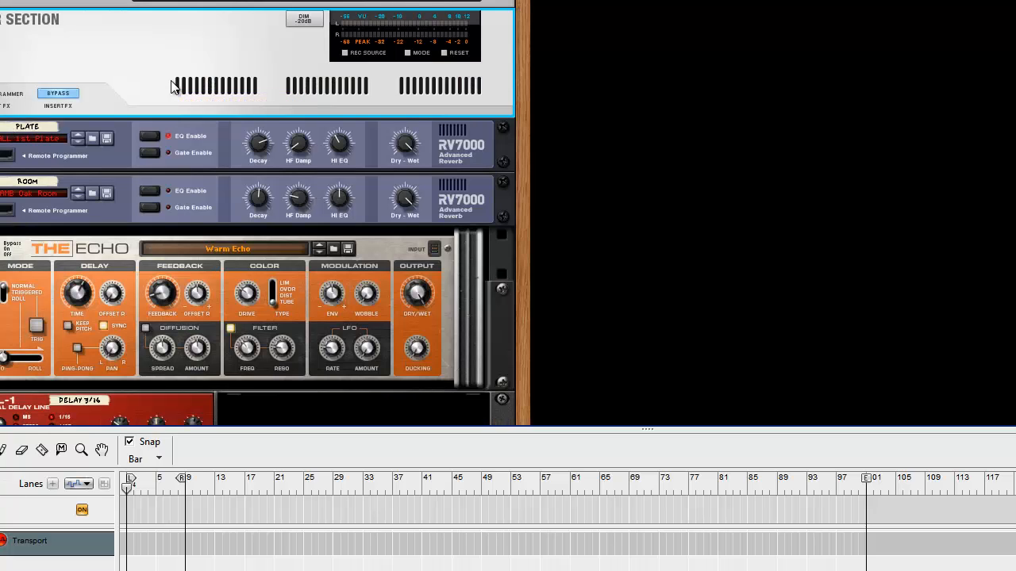
scroll(635, 61, "down", 4)
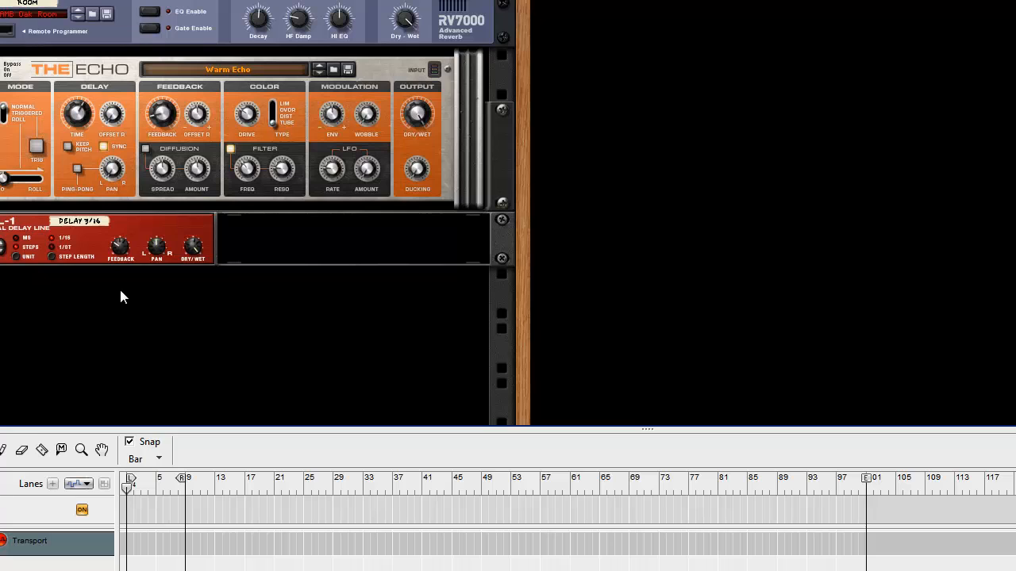
right_click(75, 341)
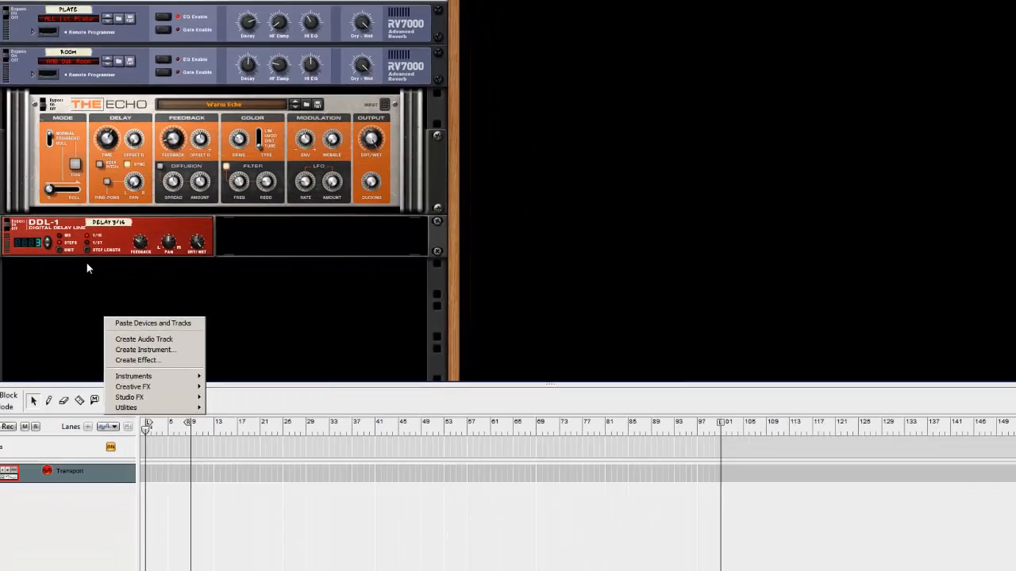
left_click(100, 311)
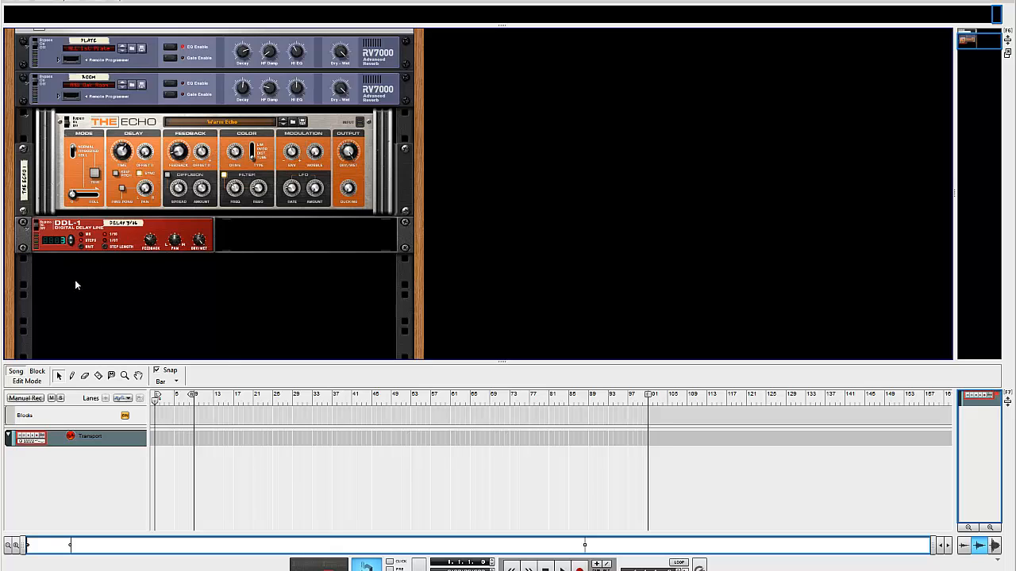
right_click(143, 278)
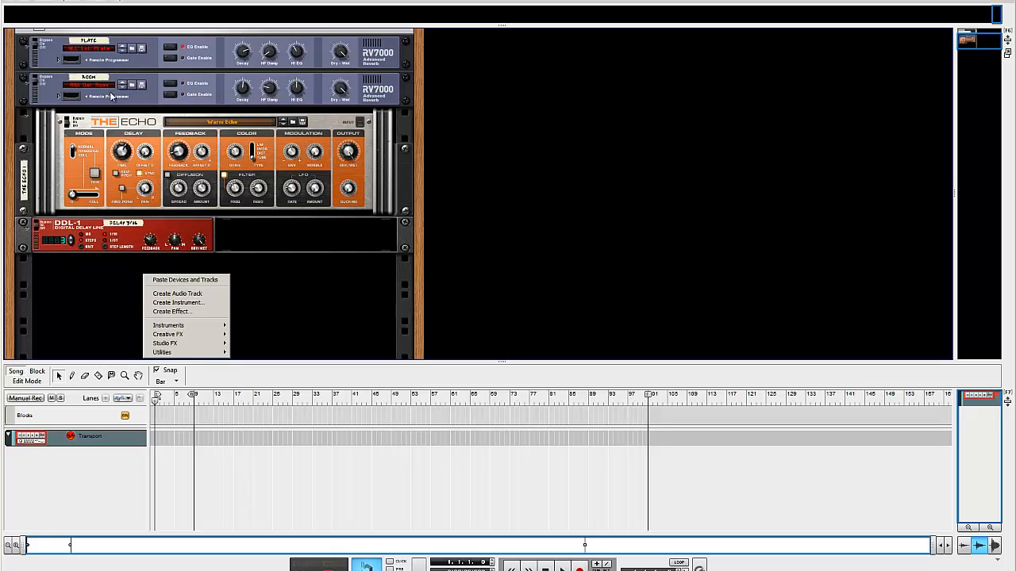
right_click(41, 3)
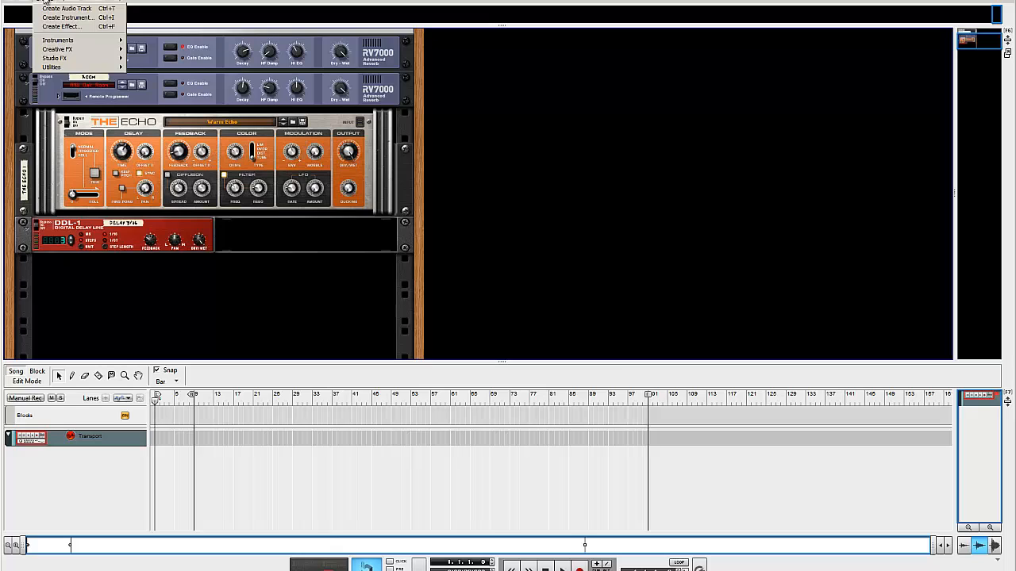
left_click(156, 290)
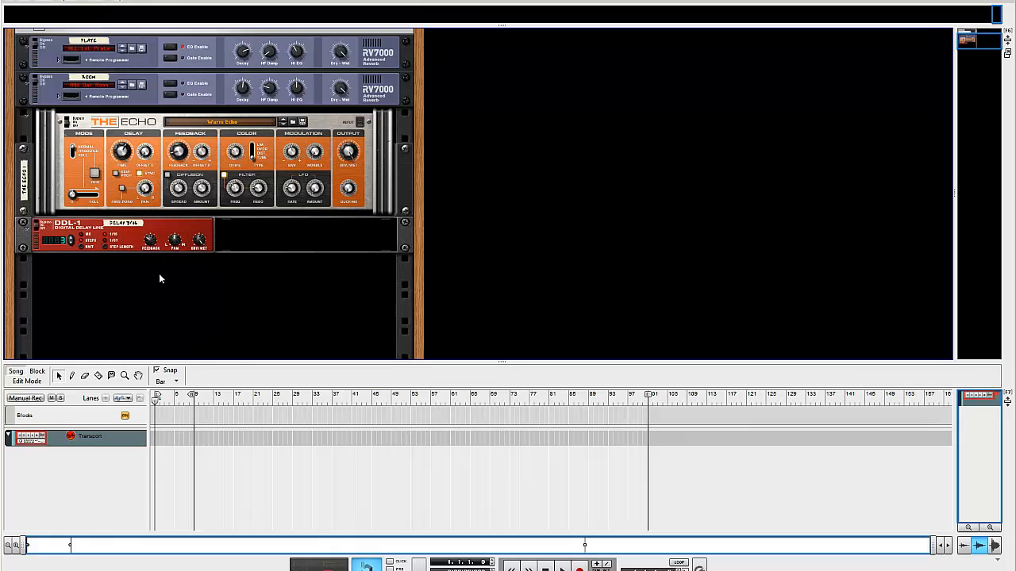
Add a Kong Drum Designer instrument in the empty rack space below the DDL-1 delay
right_click(159, 276)
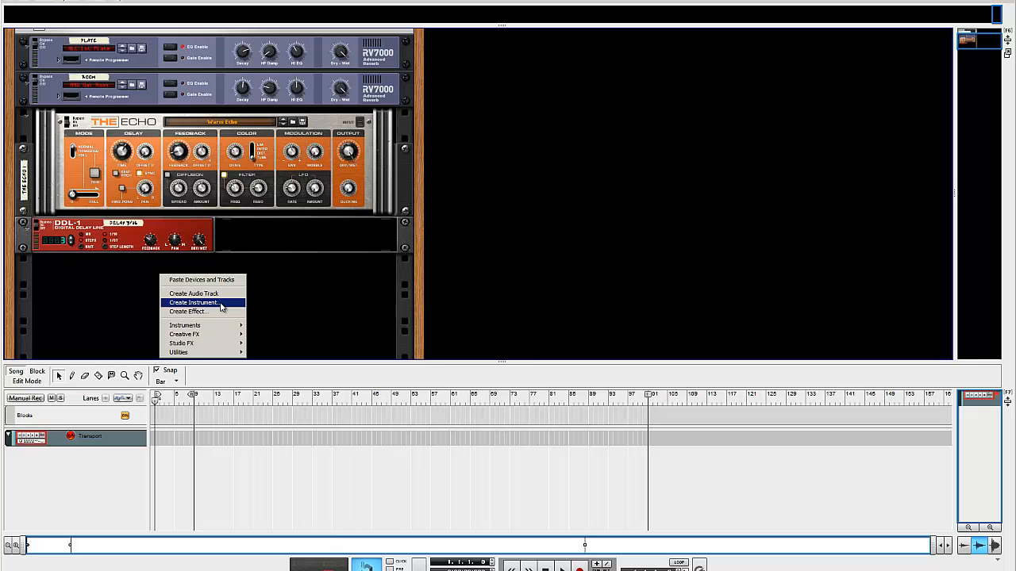
mouse_move(210, 340)
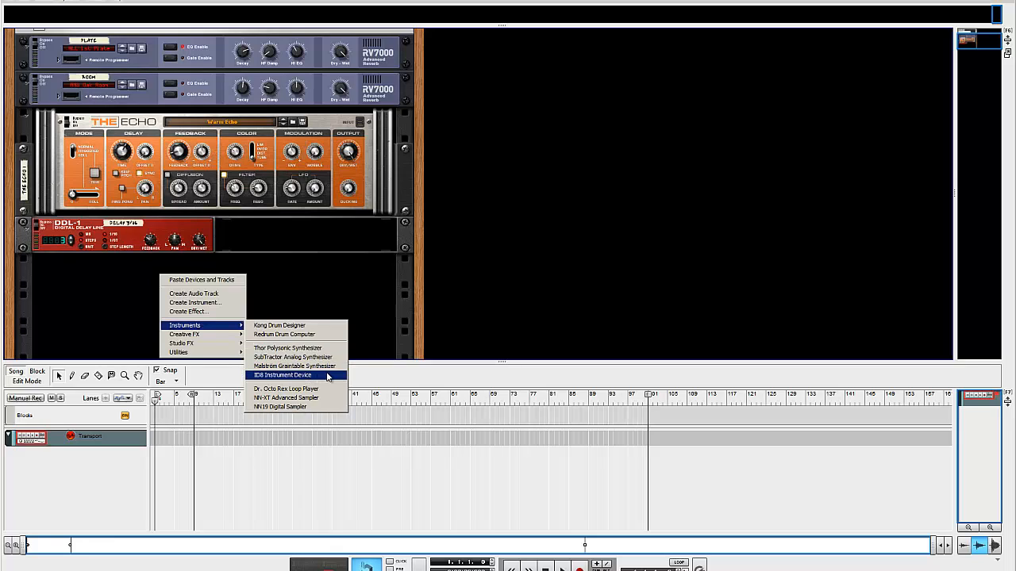
key("Up")
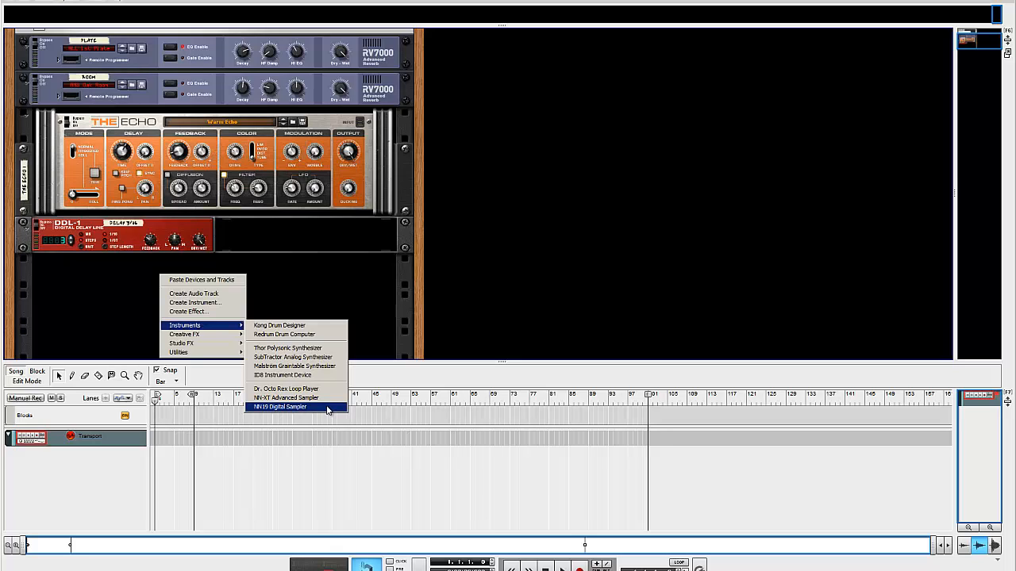
left_click(341, 326)
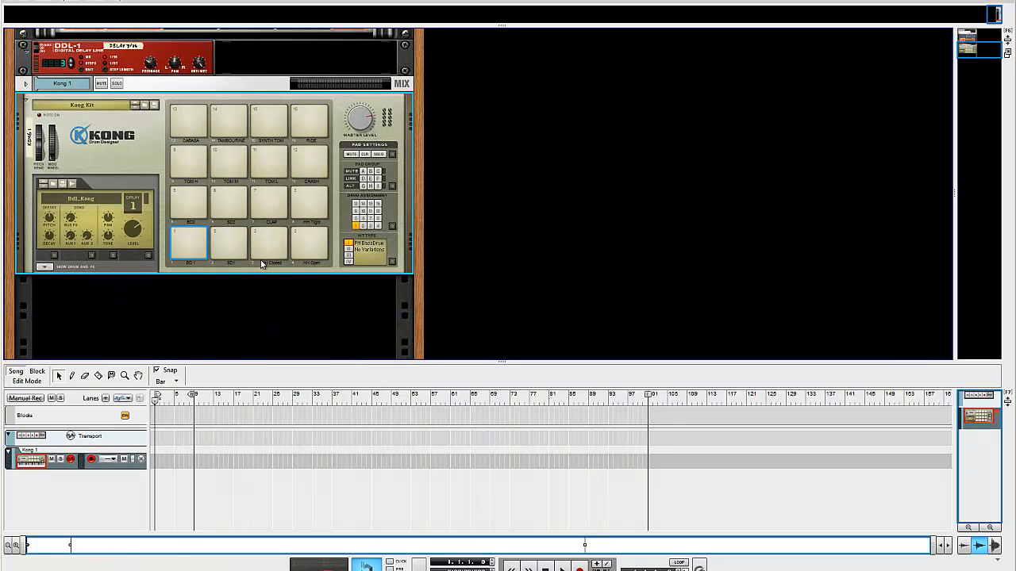
Audition Kong's drum pads one after another across the two lowest pad rows, from BD 1 to HH Tight
left_click(188, 243)
left_click(230, 245)
left_click(270, 247)
left_click(311, 243)
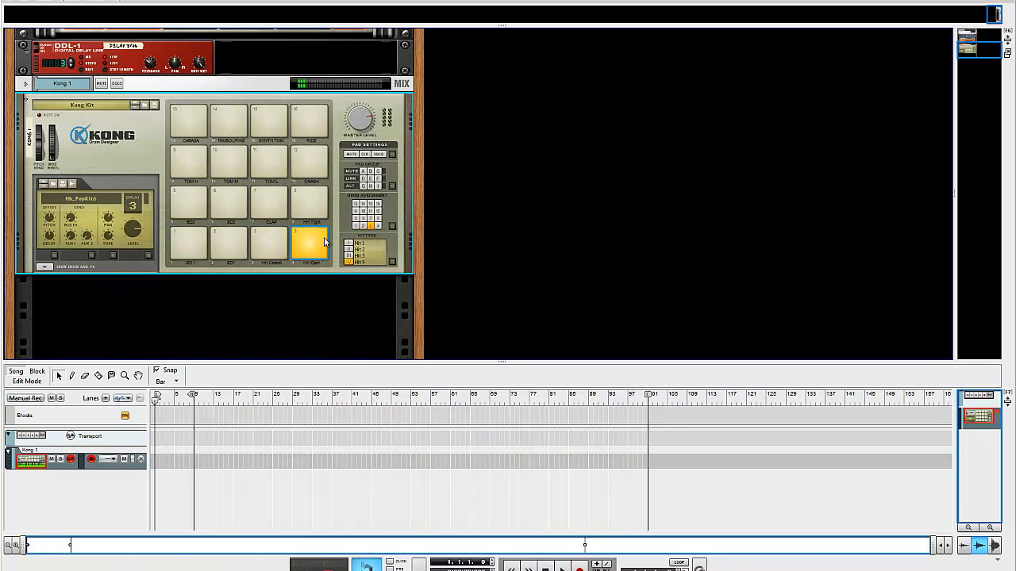
left_click(190, 203)
left_click(270, 198)
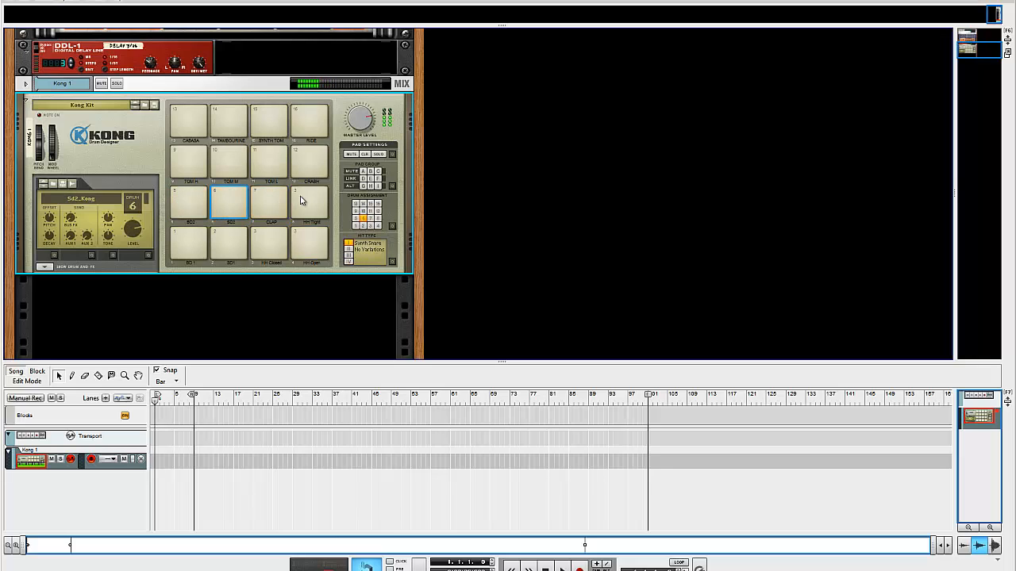
left_click(303, 200)
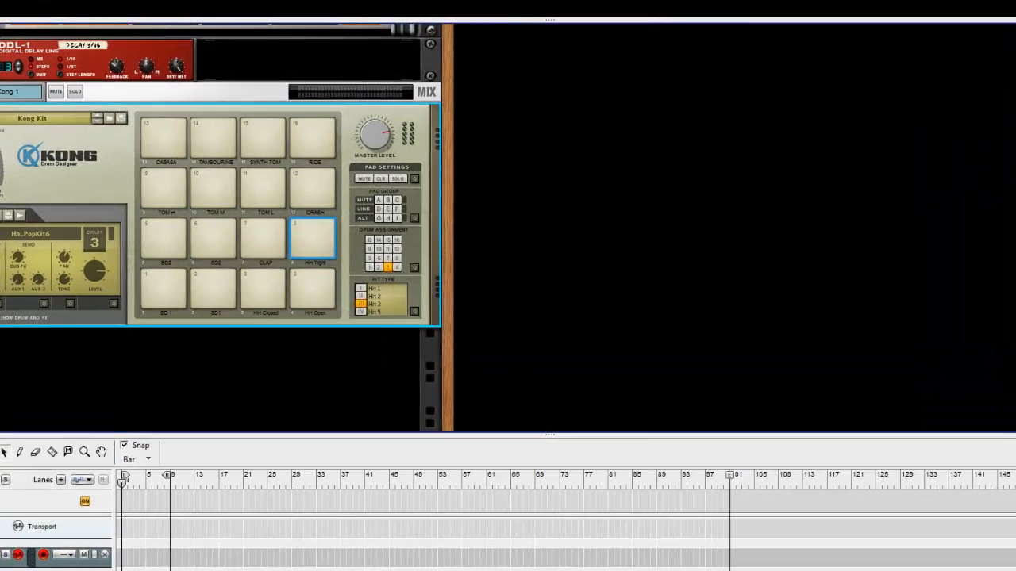
Switch from XSplit Broadcaster back to Reason and play Kong's BD 1 pad
key("alt+Tab")
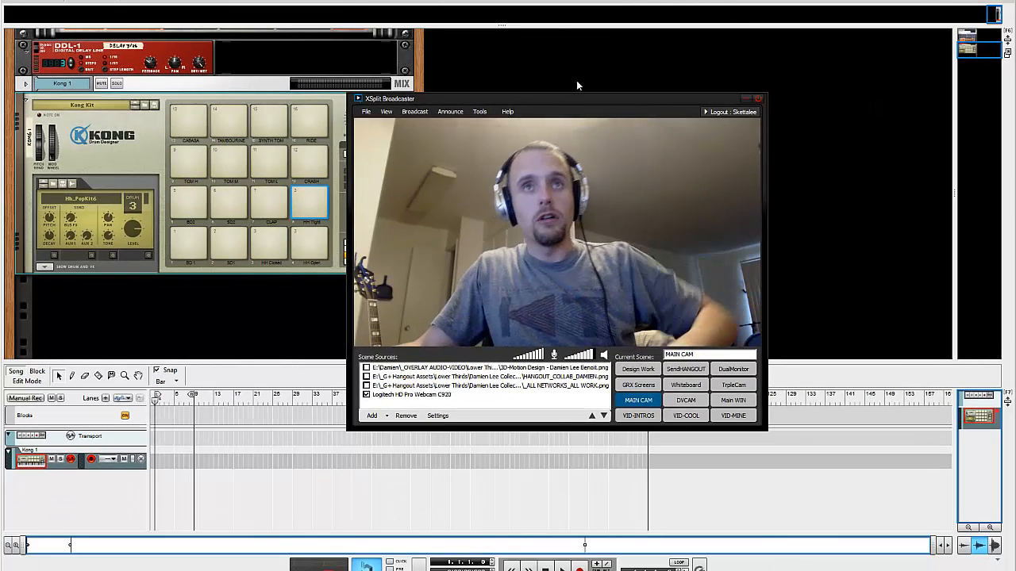
left_click(623, 39)
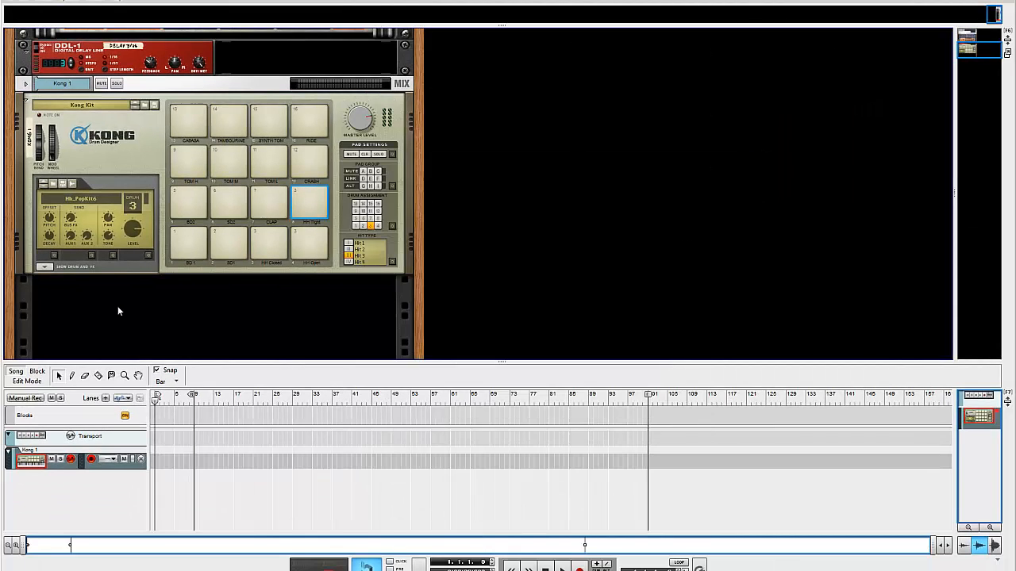
left_click(197, 243)
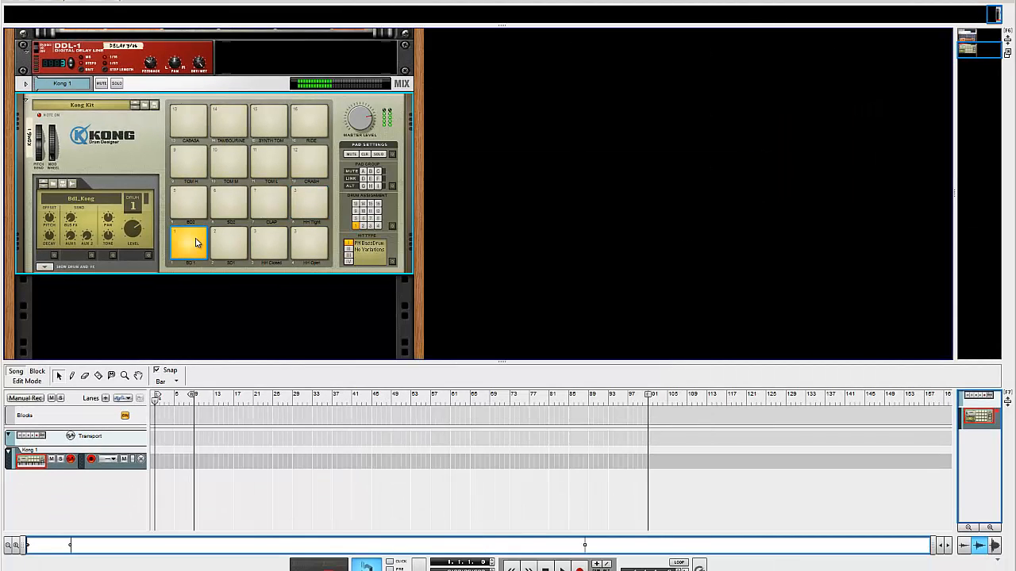
left_click(175, 405)
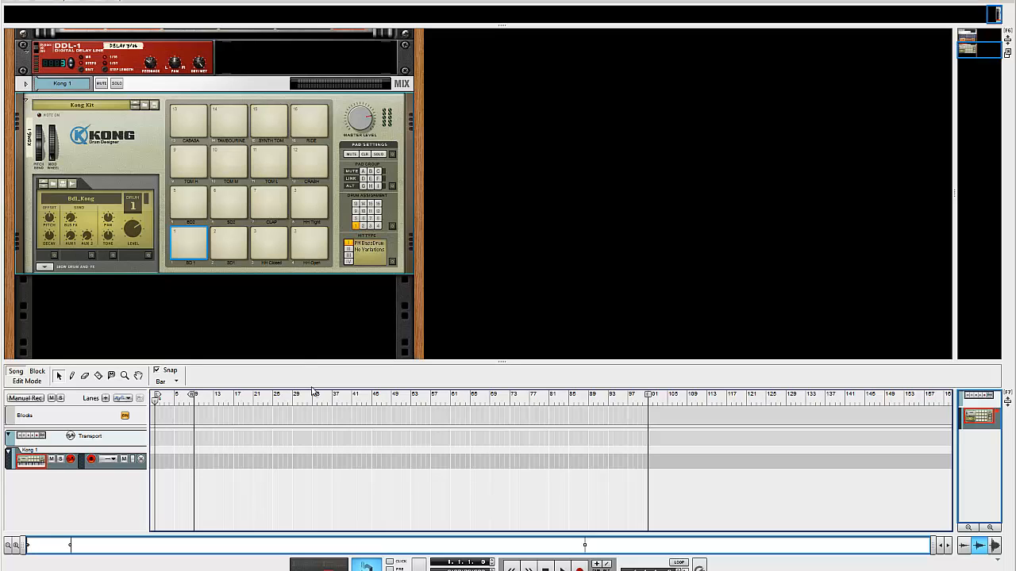
Show the On-screen Piano Keys, move their window beside the Kong pads and set them to Mouse mode
left_click(69, 2)
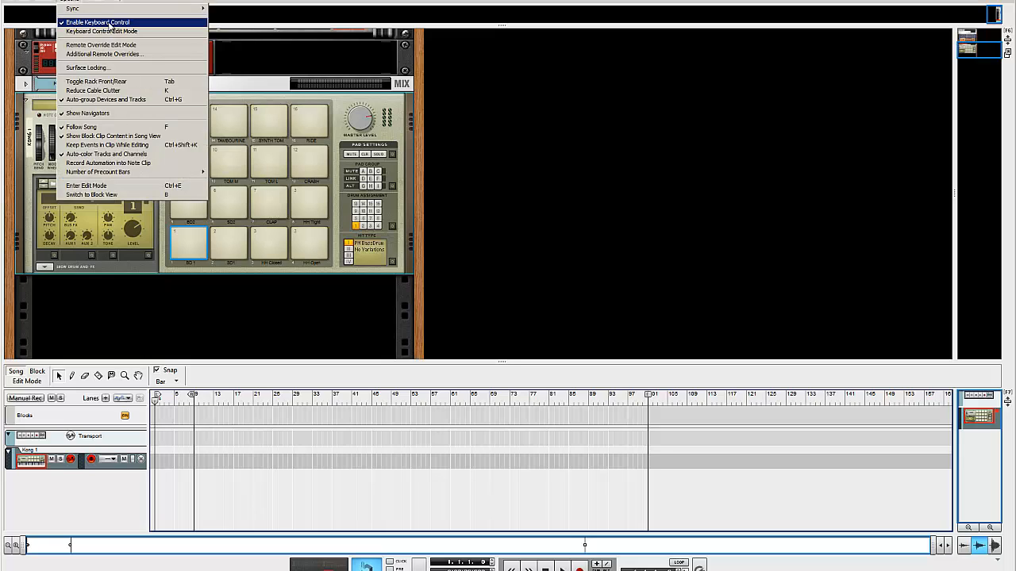
mouse_move(93, 2)
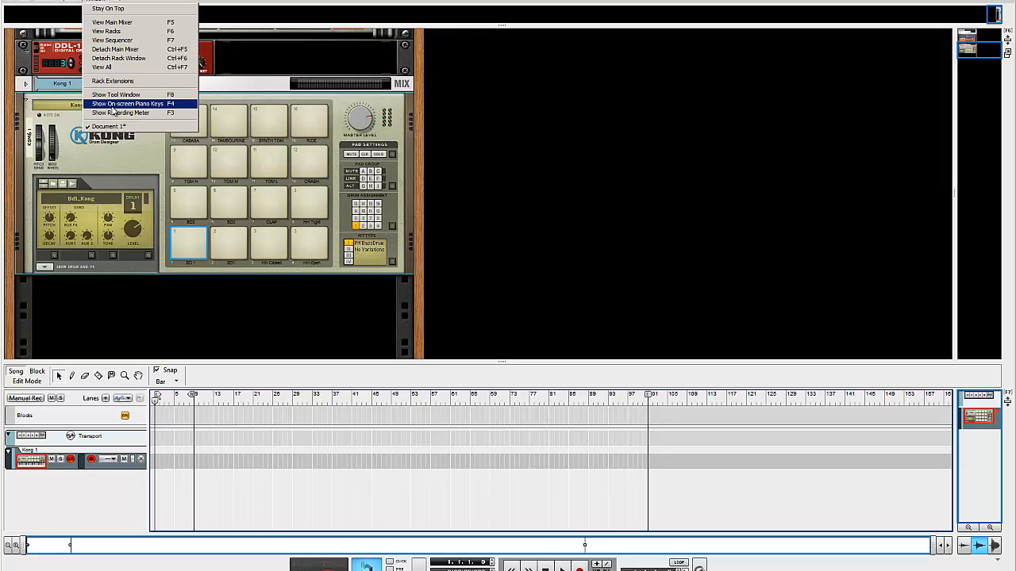
left_click(114, 109)
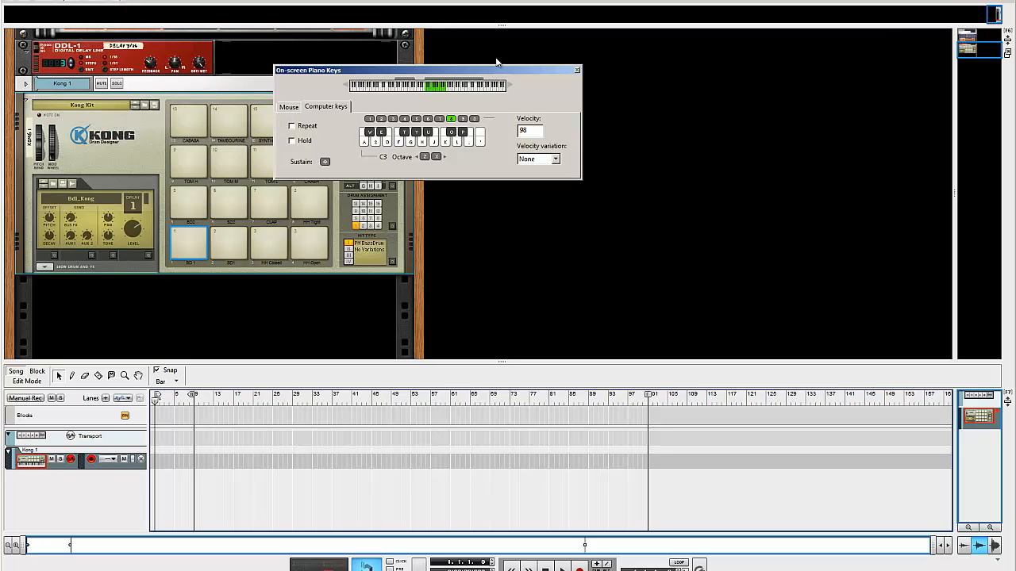
left_click(494, 74)
left_click_drag(495, 74, 531, 161)
left_click(325, 194)
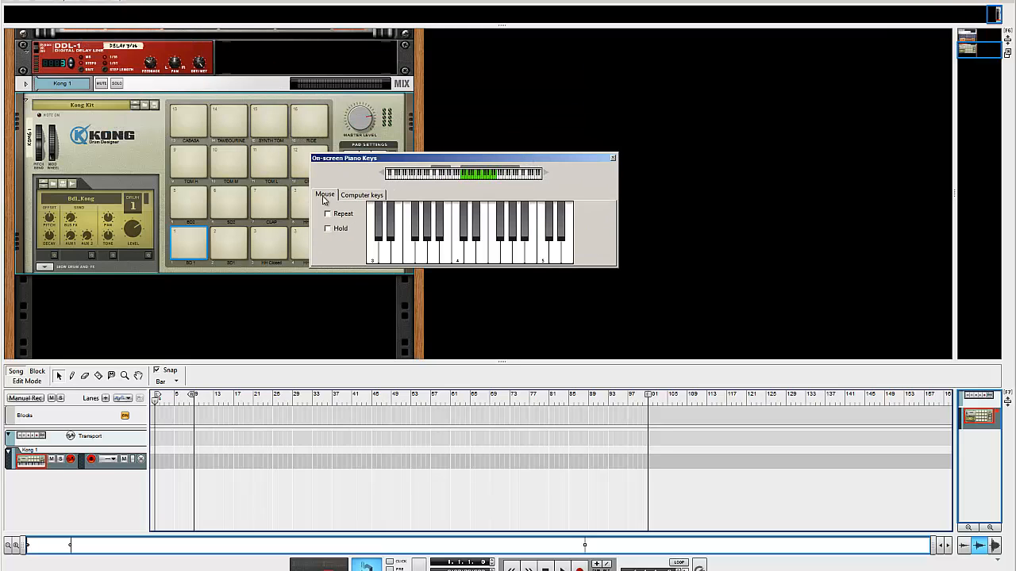
Play Kong's drum sounds with the lowest white keys of the on-screen piano
left_click_drag(413, 245, 492, 247)
left_click(419, 256)
left_click(409, 256)
left_click(376, 257)
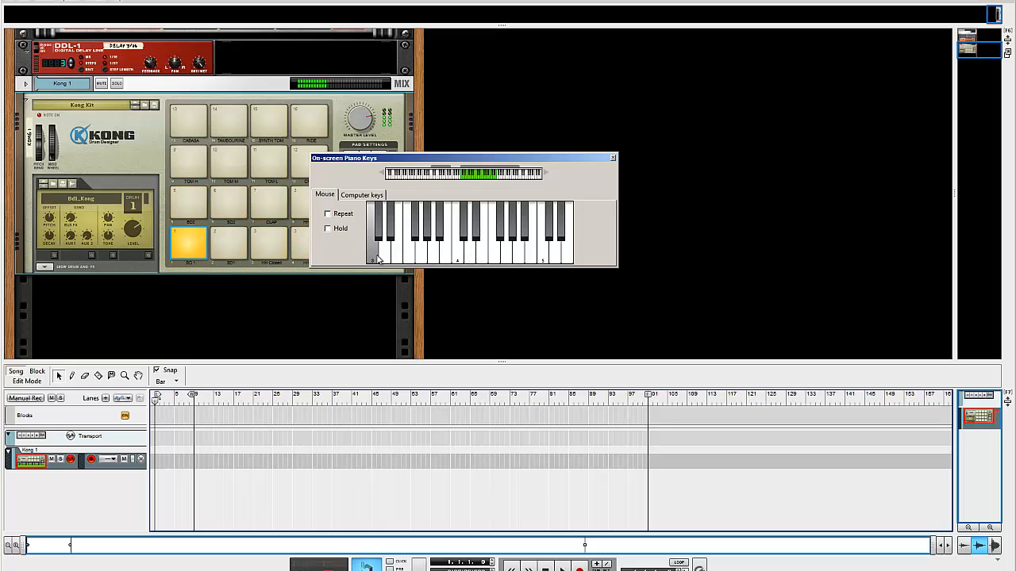
left_click(373, 258)
left_click(396, 254)
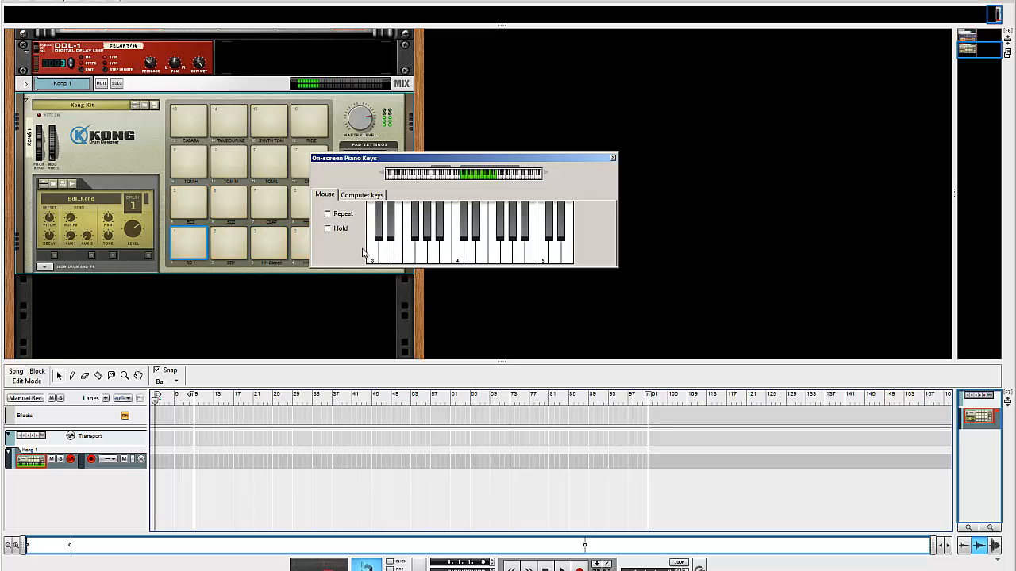
left_click(370, 252)
left_click(371, 253)
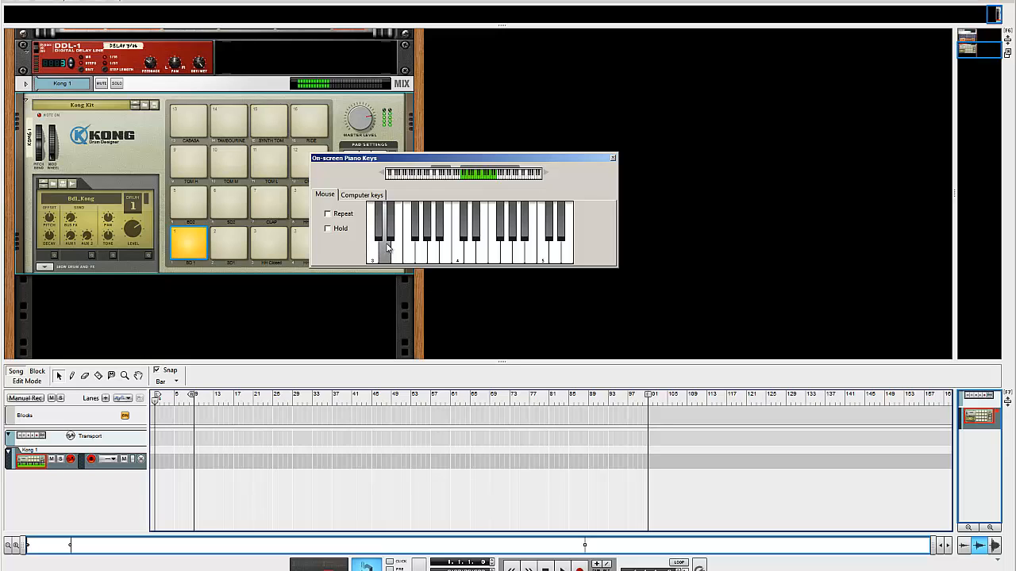
left_click(400, 252)
left_click(373, 252)
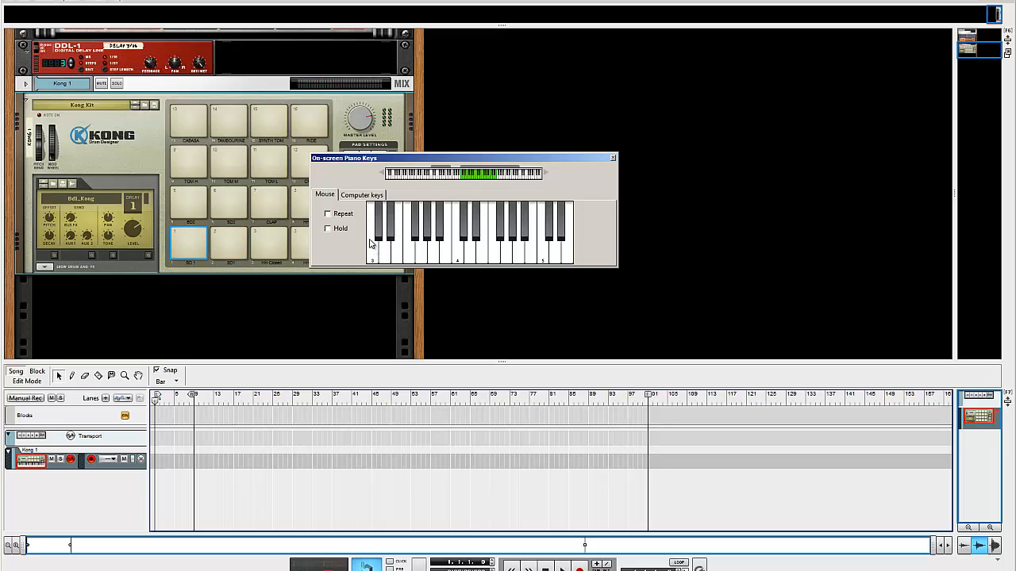
Turn on Repeat for the on-screen piano, play a low white key, and turn Repeat back off
left_click(339, 214)
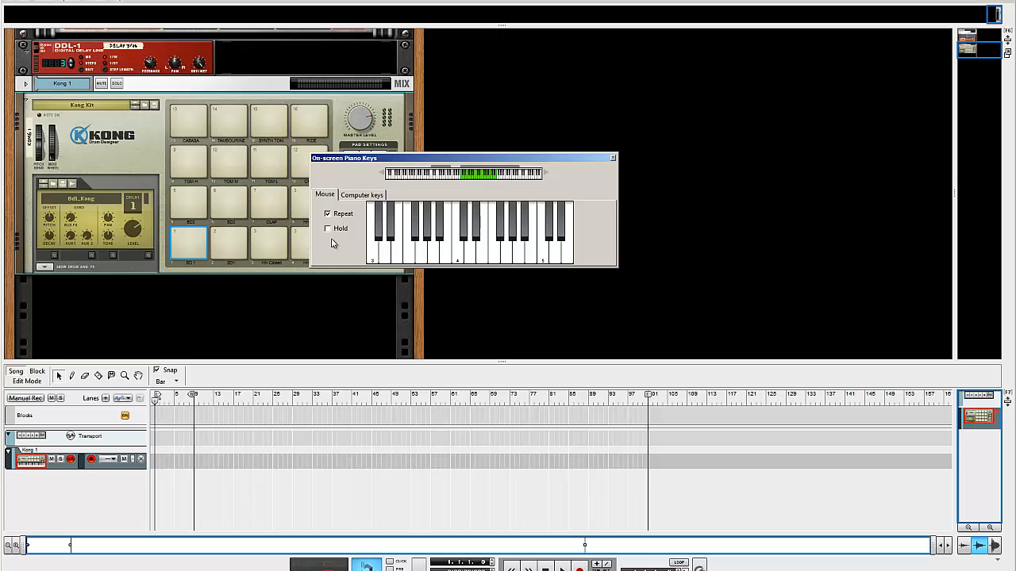
left_click(392, 252)
left_click(342, 216)
Switch the on-screen piano to Computer keys mode, play a Kong drum pattern from the computer keyboard, and close the window
left_click(359, 196)
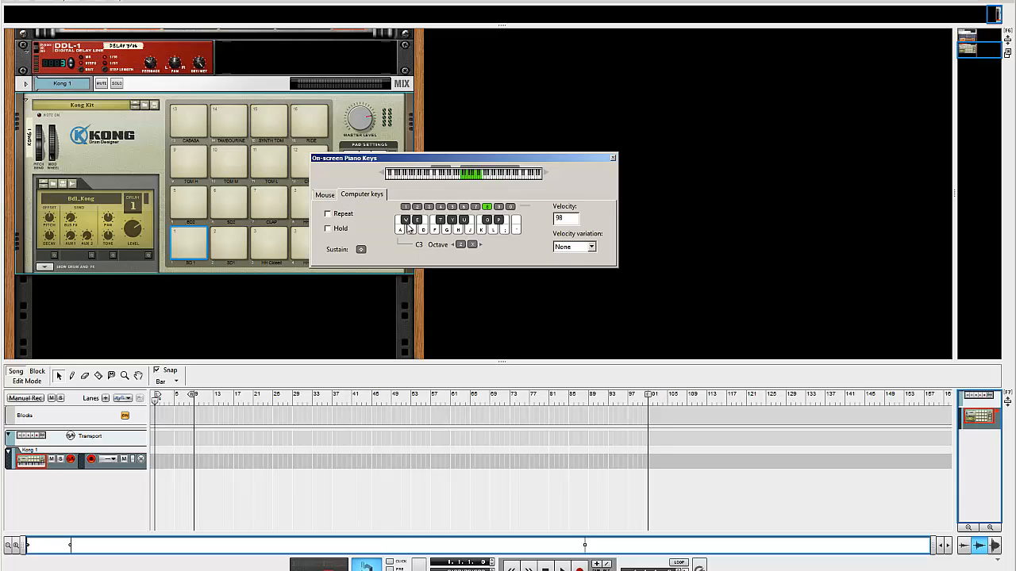
key("h")
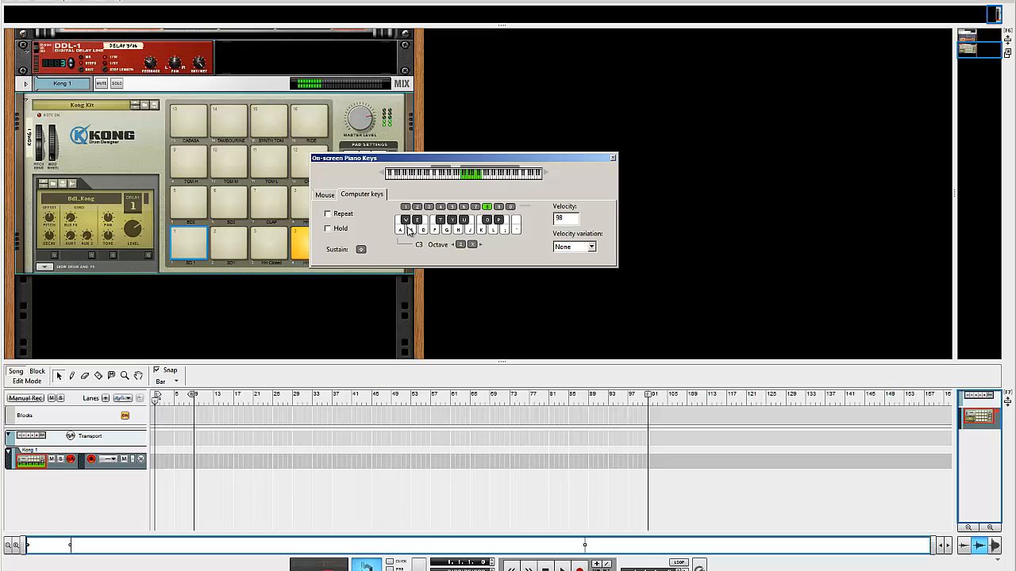
key("s")
key("d")
key("h")
key("a")
key("f")
key("g")
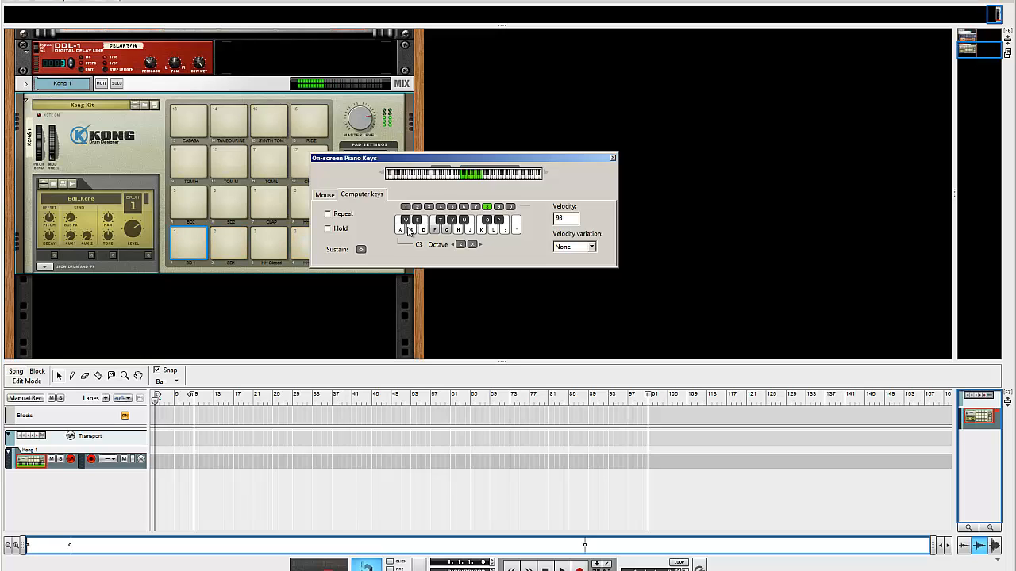
key("a")
key("f")
key("a")
key("a")
key("f")
key("a")
key("f")
key("a")
key("f")
key("a")
key("g")
left_click(611, 160)
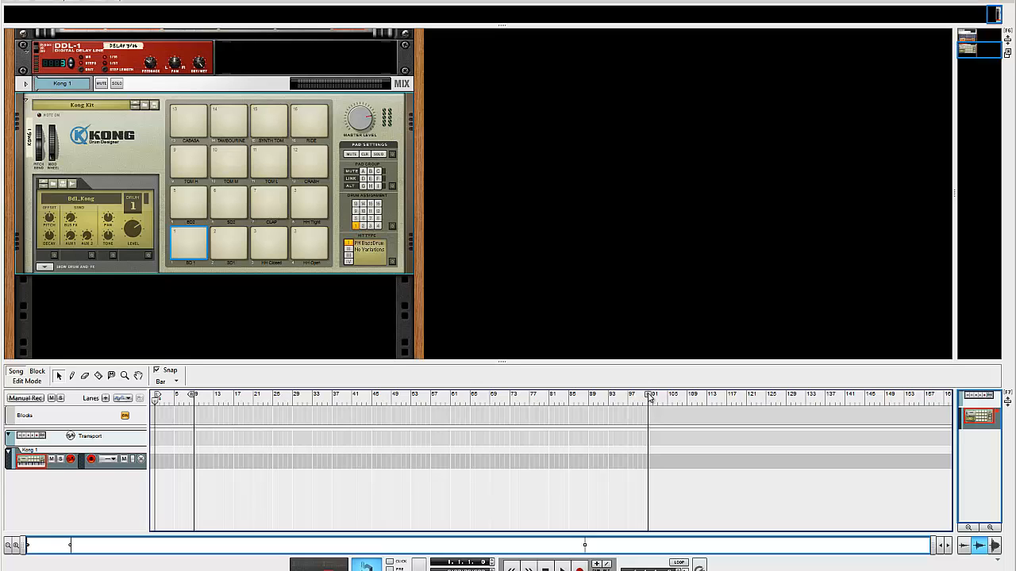
Try the song's end marker at bar 129 and at about bar 32, and return it to bar 101
mouse_move(650, 397)
left_mouse_down()
mouse_move(390, 396)
mouse_move(835, 403)
mouse_move(323, 352)
mouse_move(790, 386)
left_mouse_up()
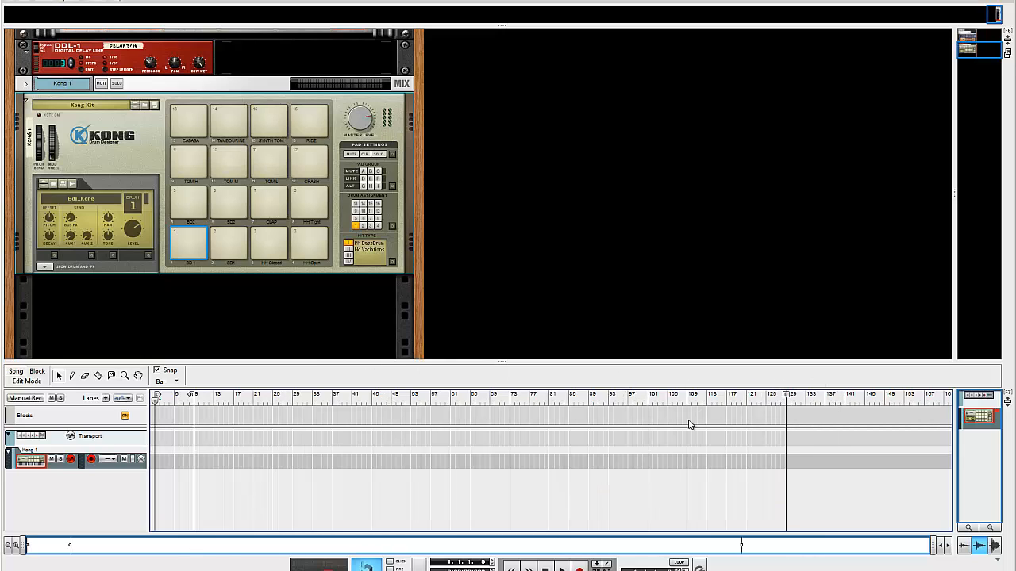
left_click(310, 398, "shift")
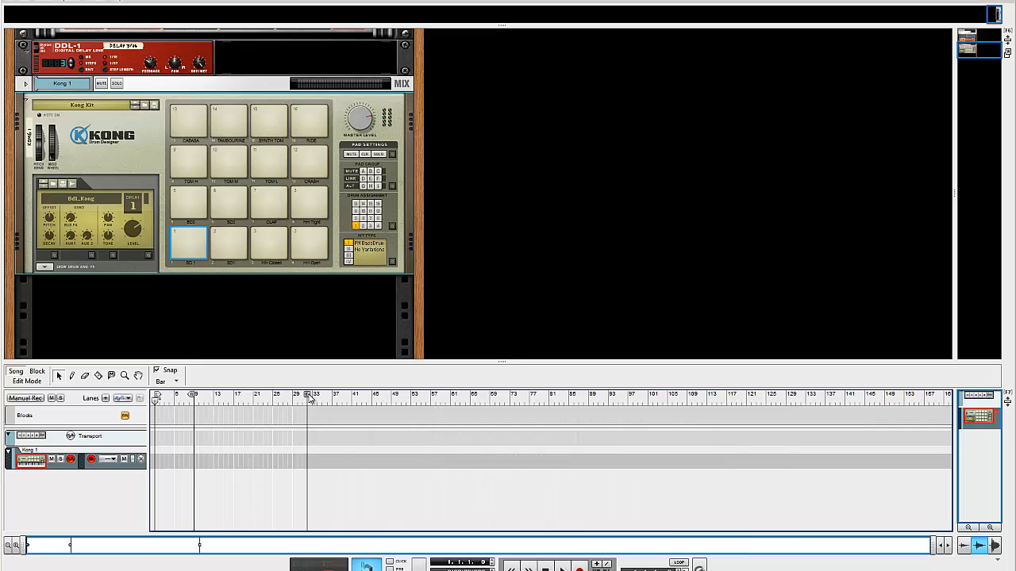
left_click(700, 400, "shift")
mouse_move(627, 406)
left_mouse_down()
mouse_move(694, 411)
mouse_move(540, 411)
mouse_move(690, 410)
left_mouse_up()
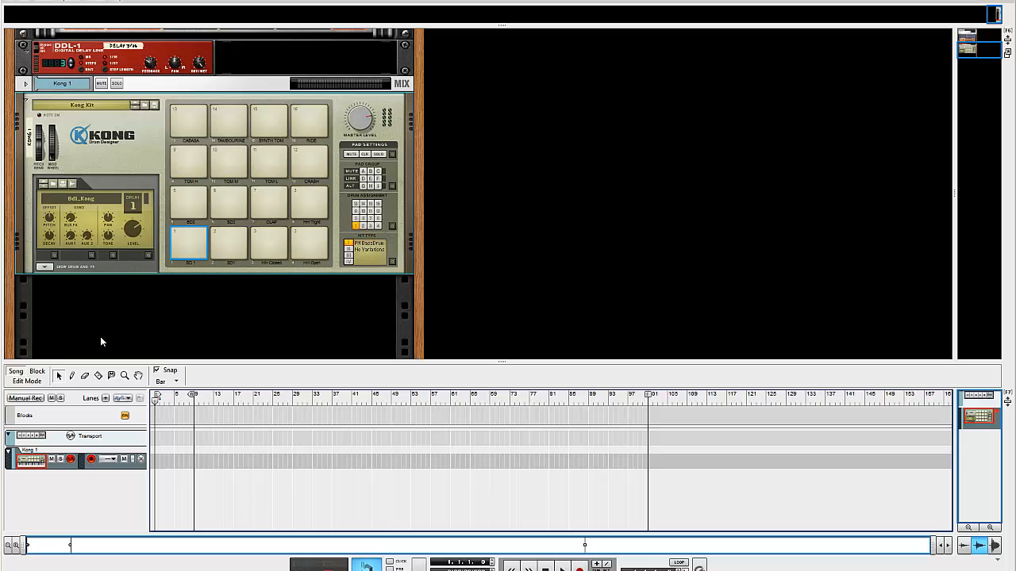
Switch the sequencer through Edit Mode and the Song view to the Block view, and look through the block list
left_click(34, 383)
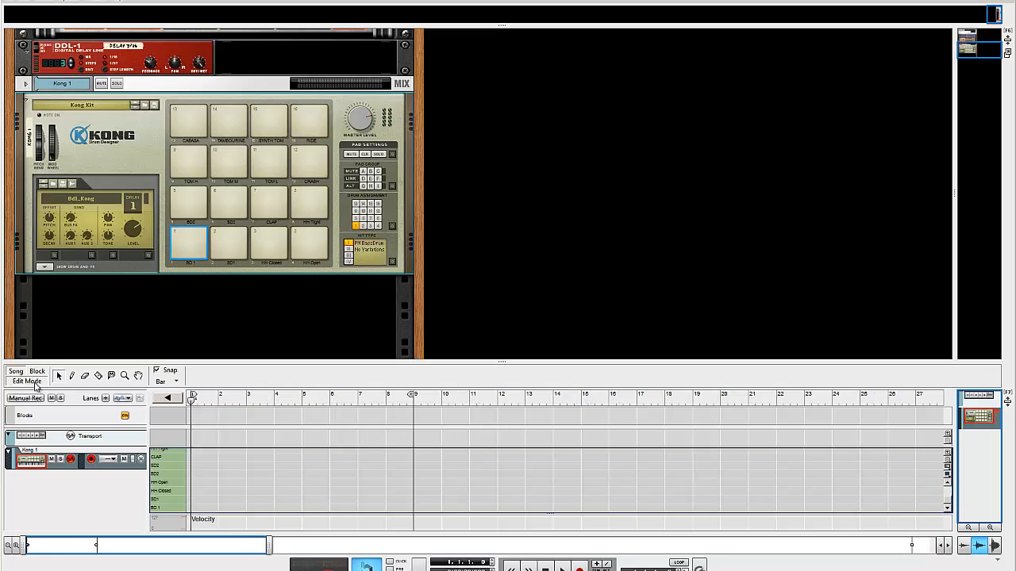
left_click(32, 381)
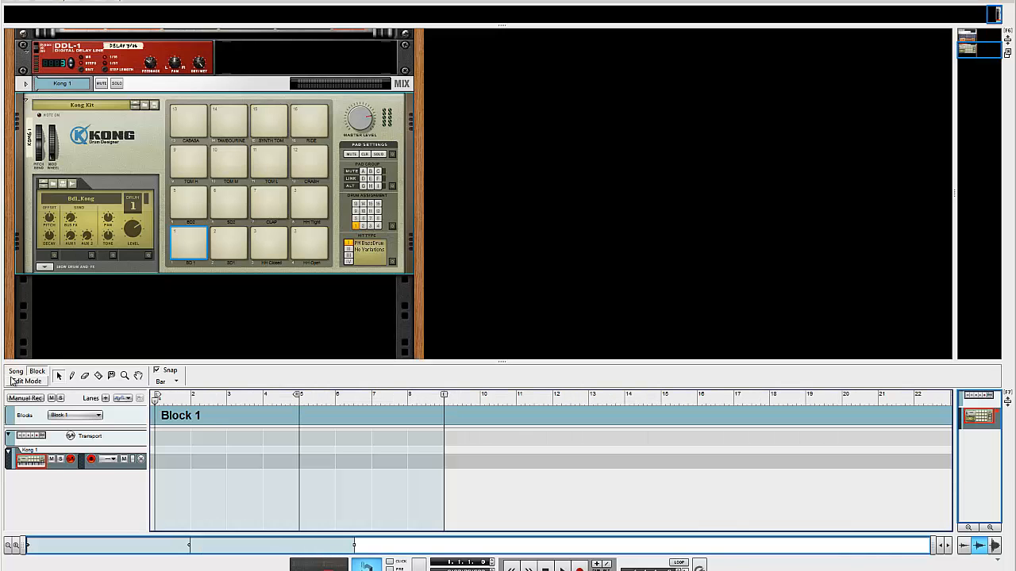
left_click(15, 371)
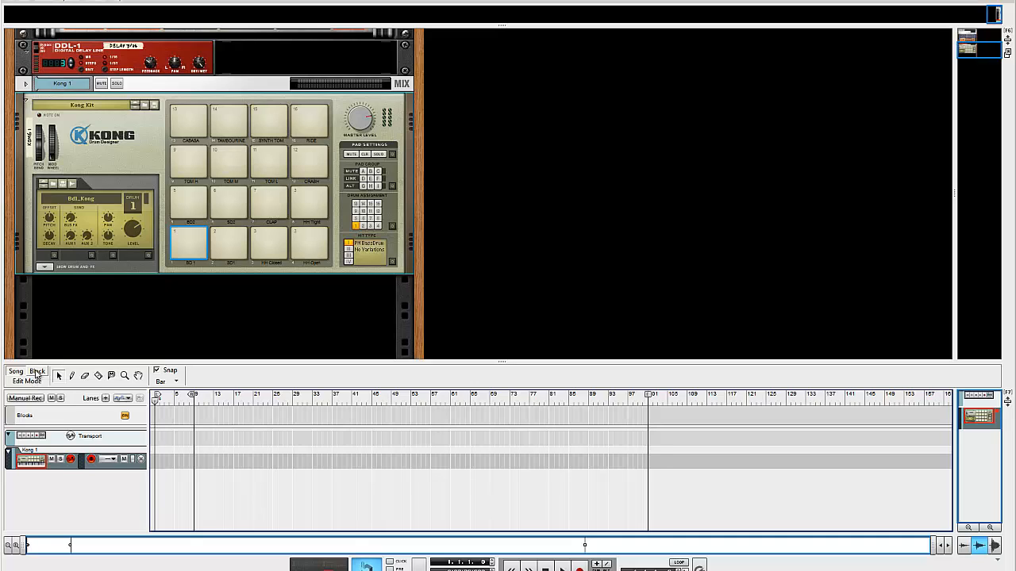
left_click(35, 373)
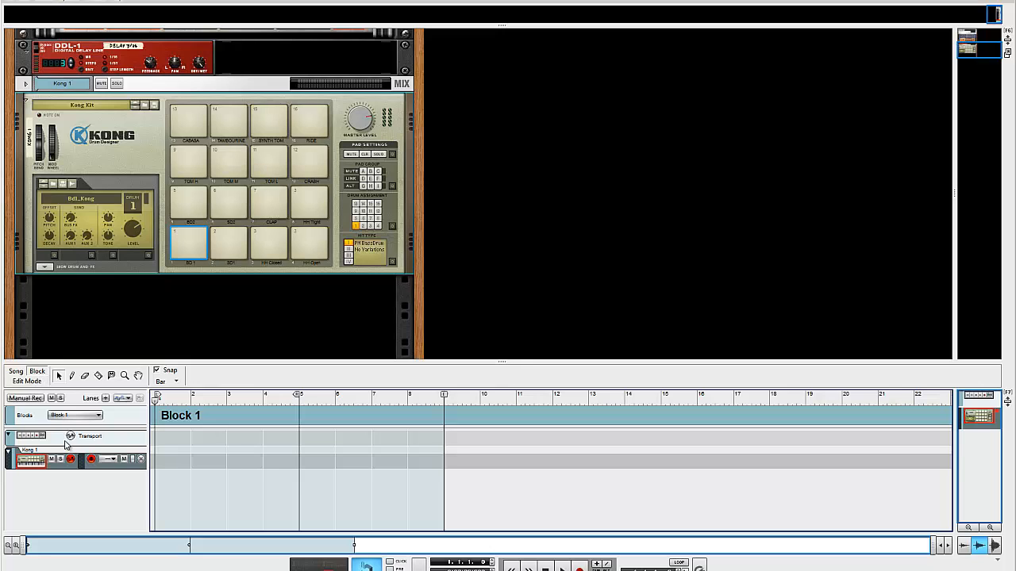
left_click(89, 416)
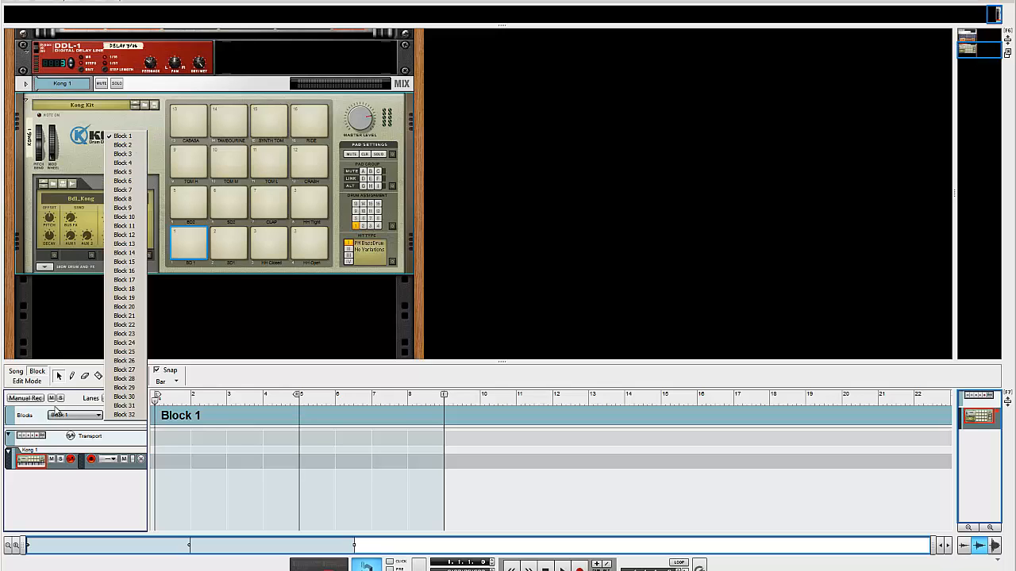
left_click(19, 416)
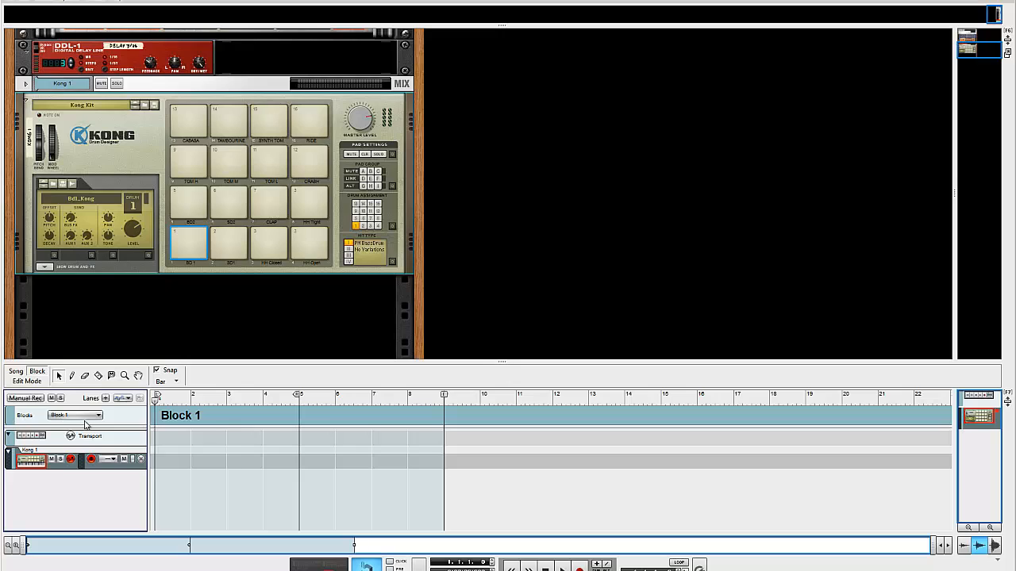
Rename Block 1 as Chorus
double_click(186, 415)
type("cHORU")
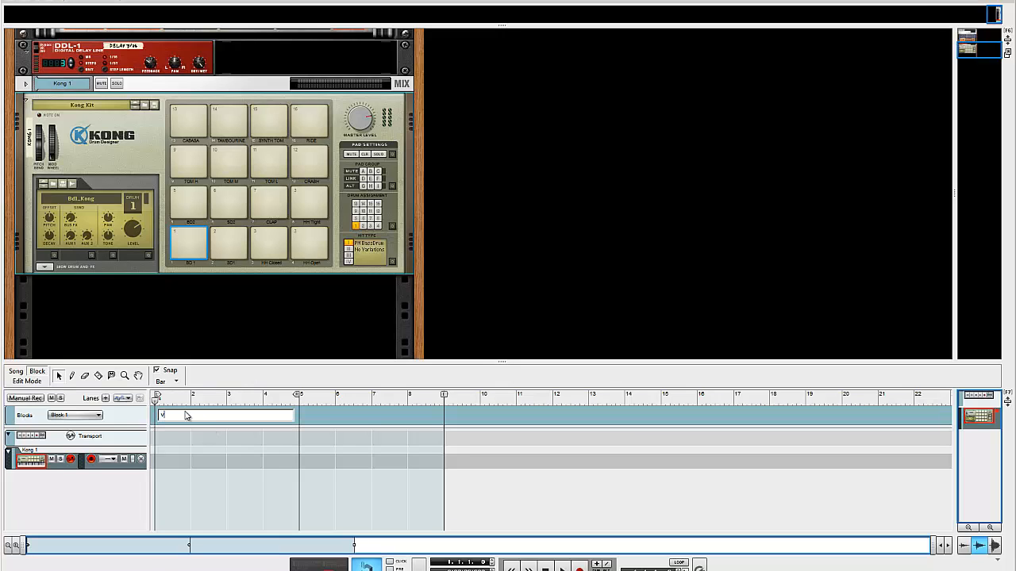
key("BackSpace")
key("BackSpace")
key("BackSpace")
key("BackSpace")
key("BackSpace")
type("cHO")
key("ctrl+a")
type("Chorus")
key("Return")
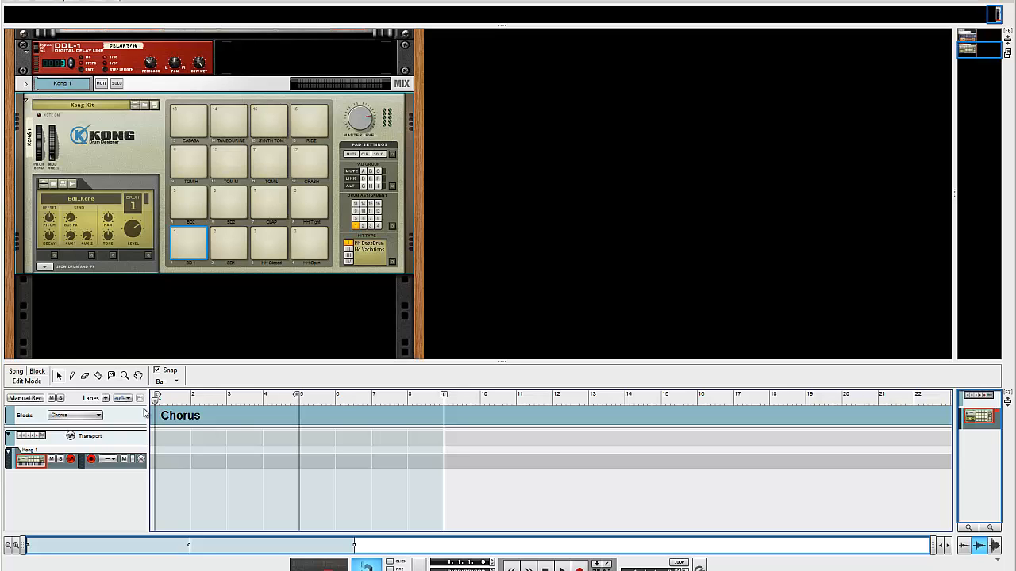
Select Block 2 and rename it as Verse
left_click(80, 421)
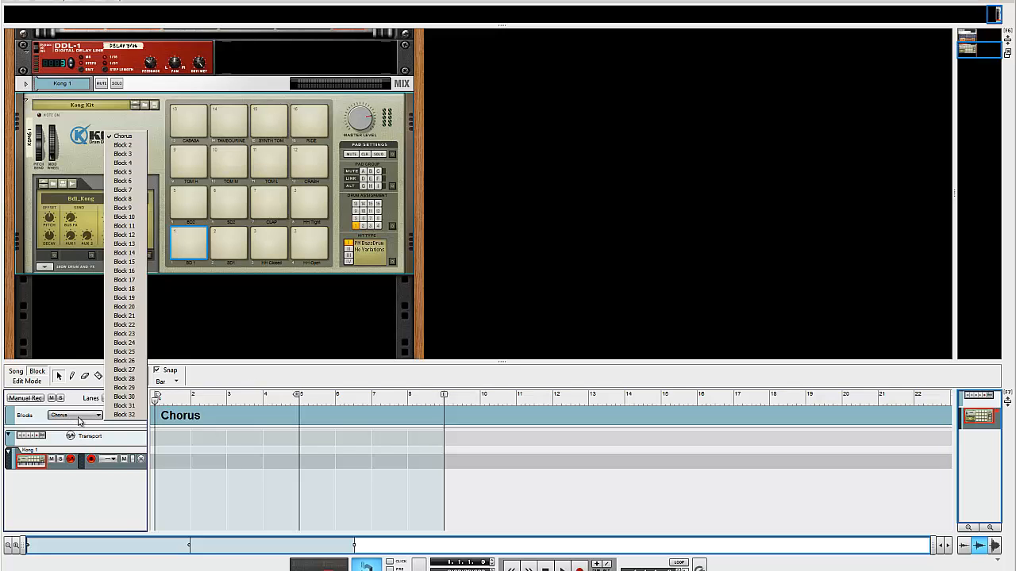
left_click(124, 145)
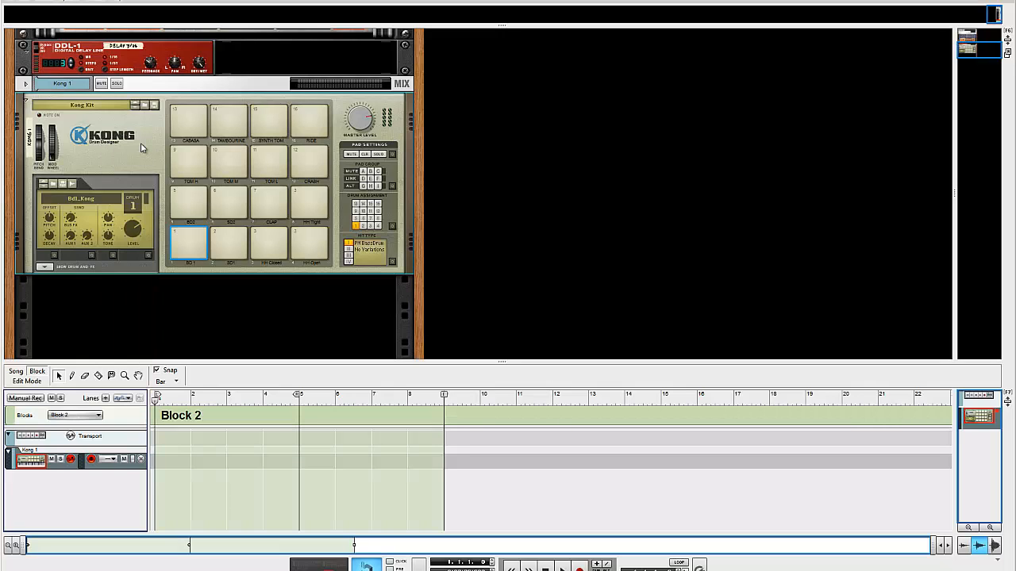
double_click(178, 421)
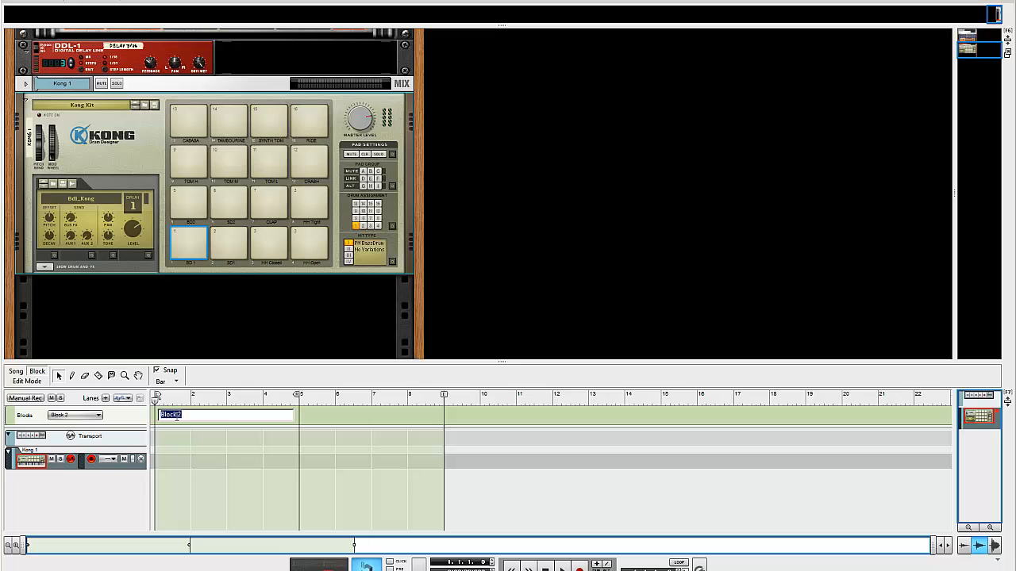
type("Verse")
key("Return")
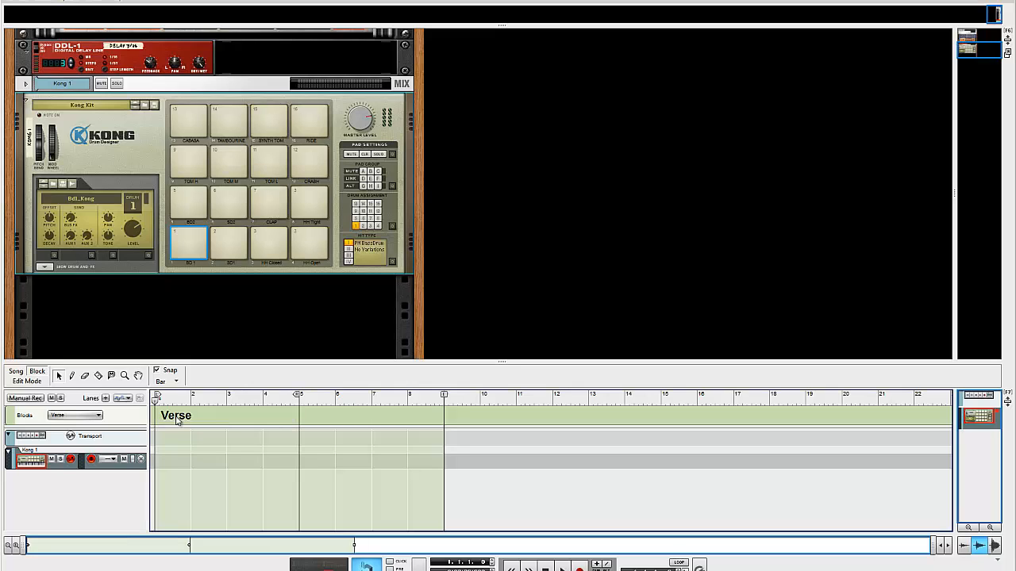
Select Block 3 and rename it as Bridge
left_click(93, 416)
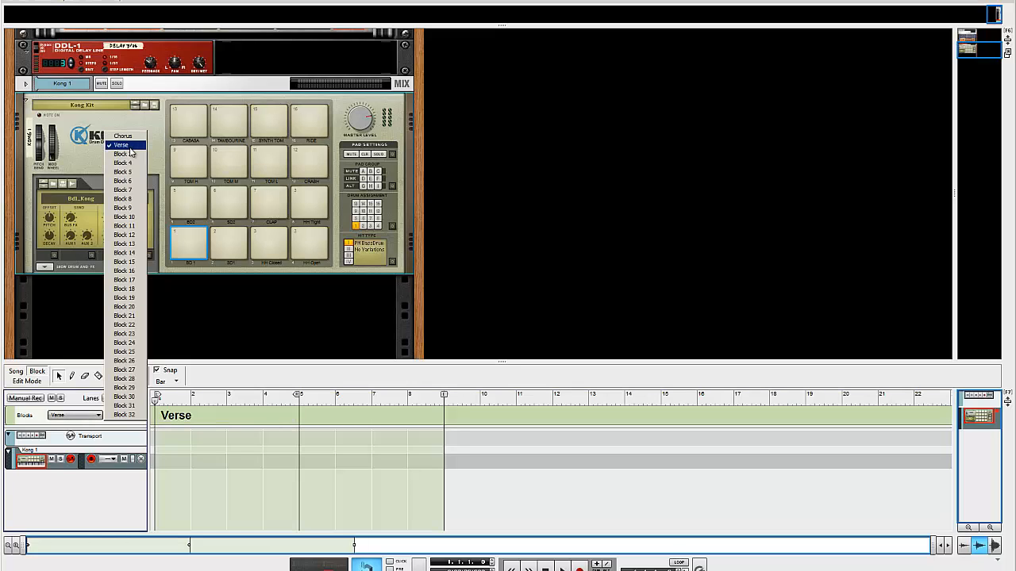
left_click(123, 154)
double_click(170, 416)
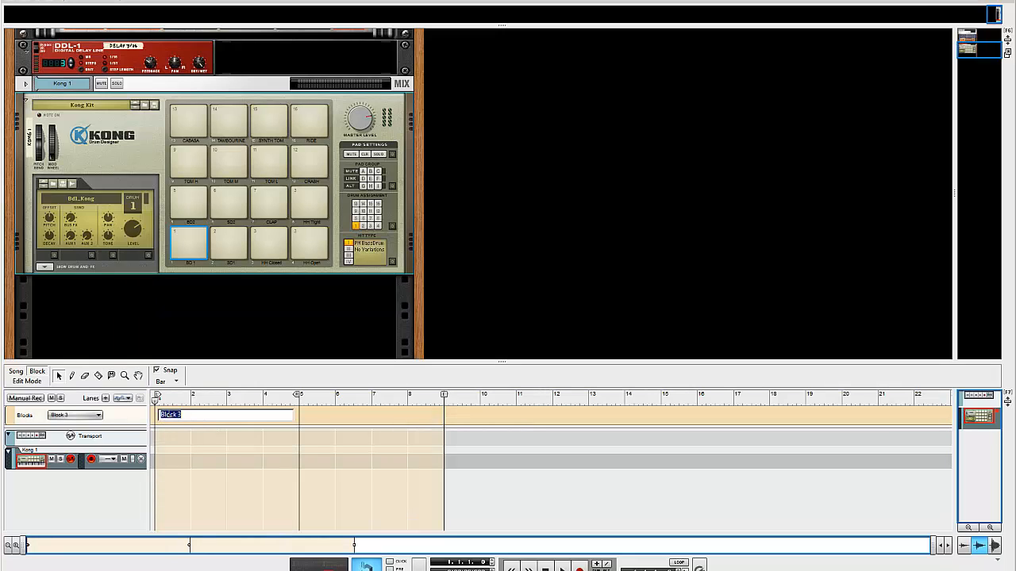
type("Bridge")
key("Return")
Select Block 4 and rename it as Intro
left_click(94, 416)
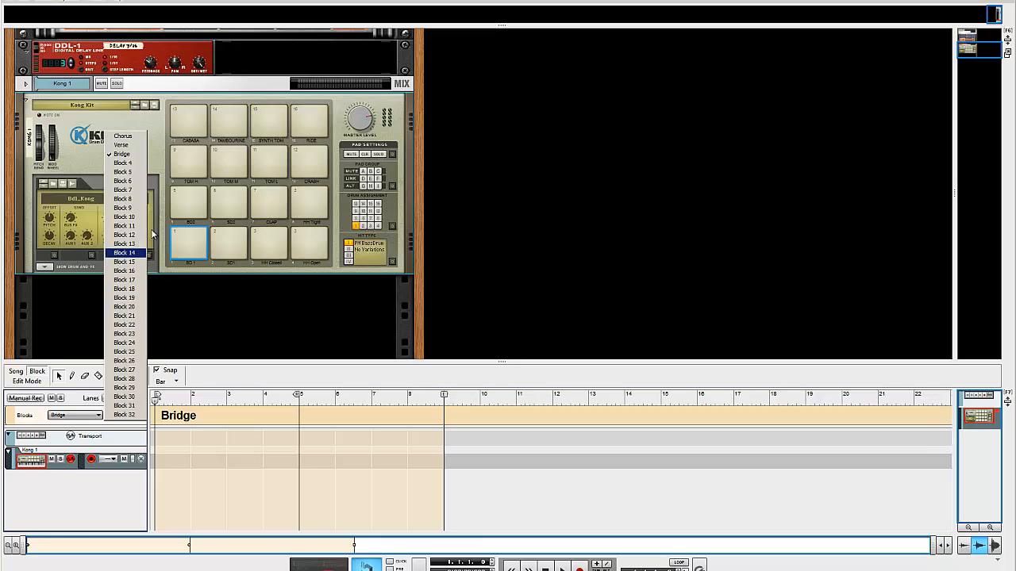
left_click(144, 163)
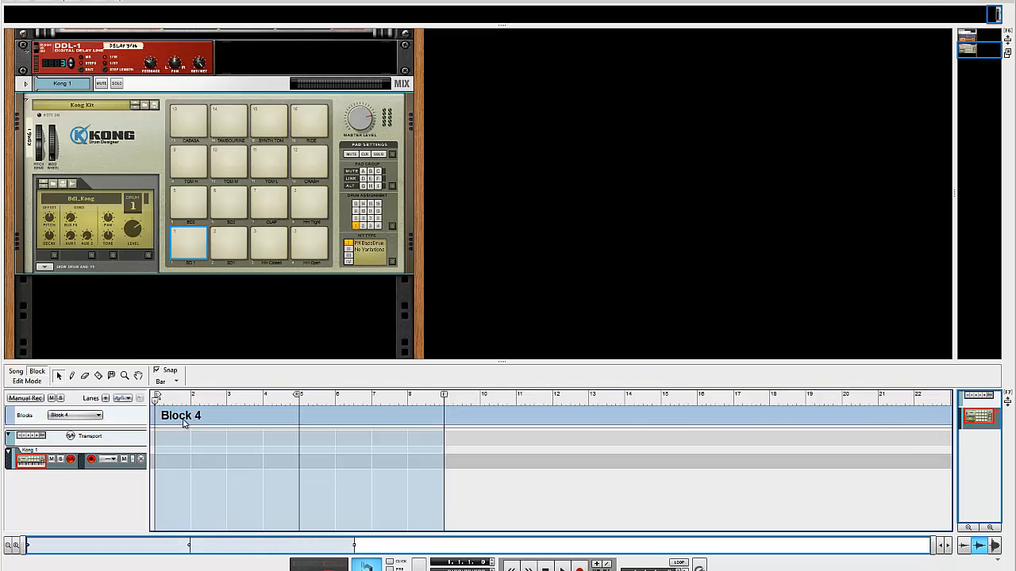
double_click(184, 423)
type("Intro")
key("Return")
Select Block 5 and rename it as Outro
left_click(96, 422)
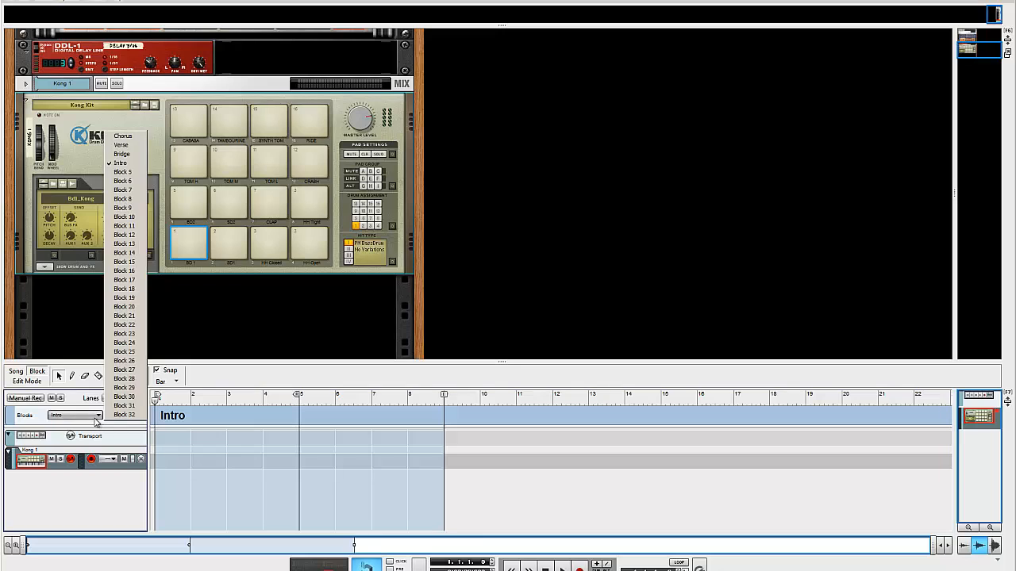
left_click(127, 171)
double_click(173, 415)
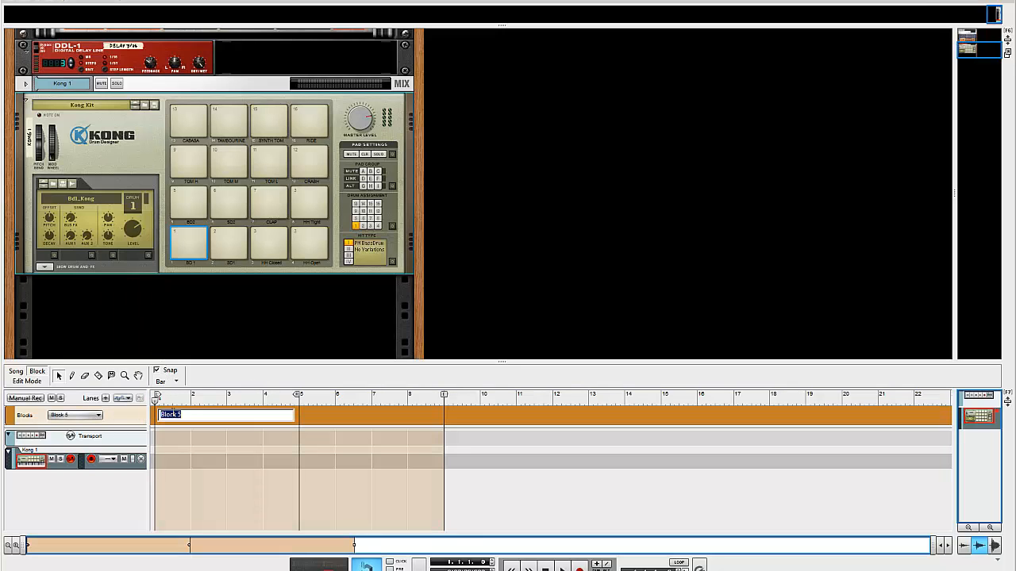
type("P")
key("BackSpace")
type("Outro")
key("Return")
Return to the Chorus block and turn on Loop for playback
left_click(94, 415)
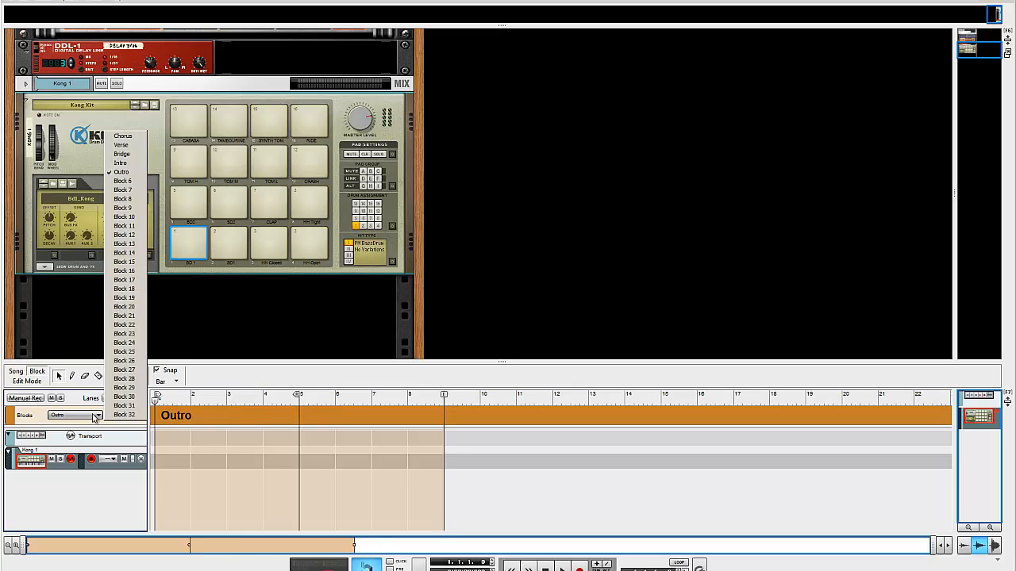
left_click(124, 137)
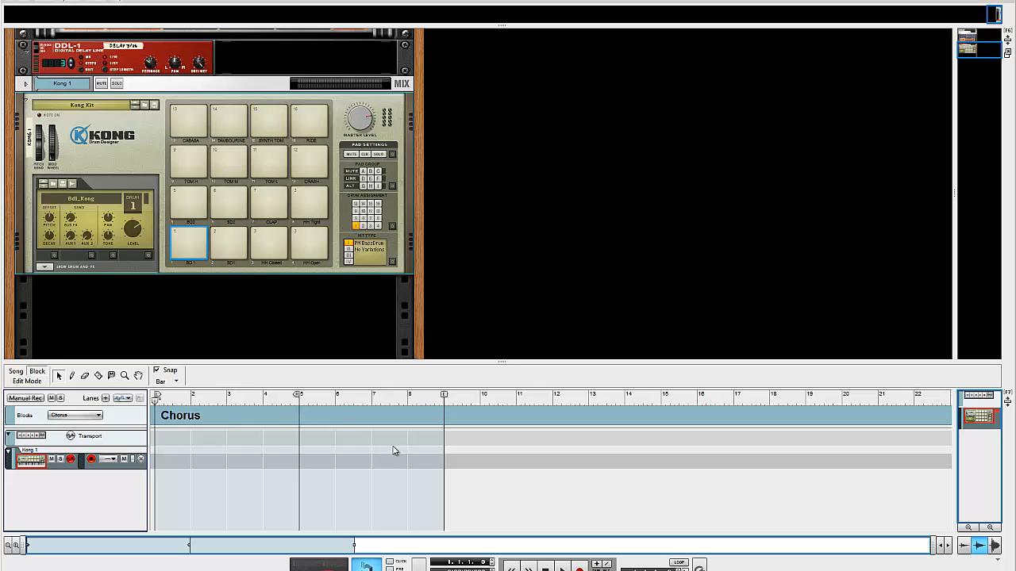
left_click(679, 563)
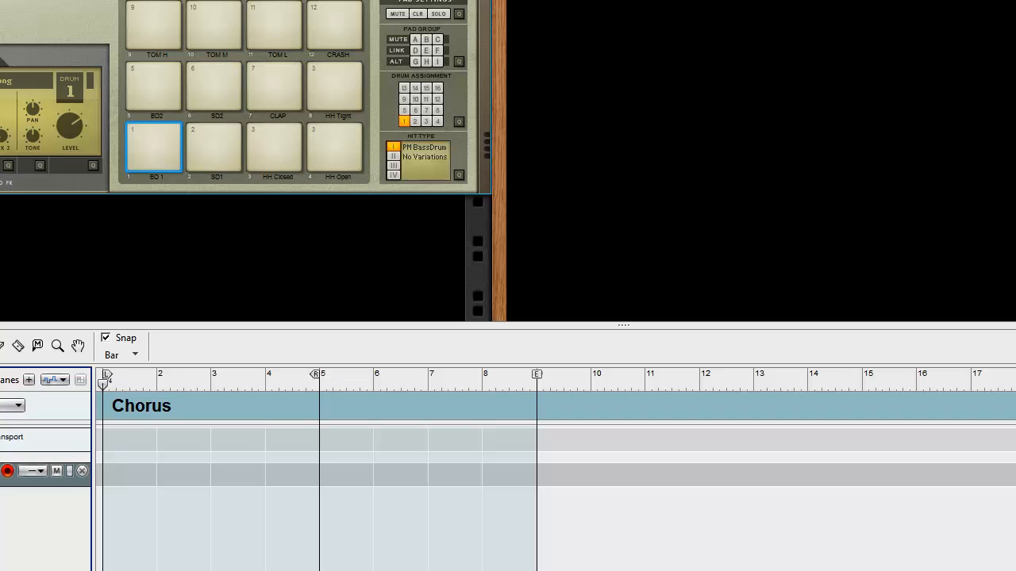
Switch to XSplit Broadcaster and return to Reason
key("alt+Tab")
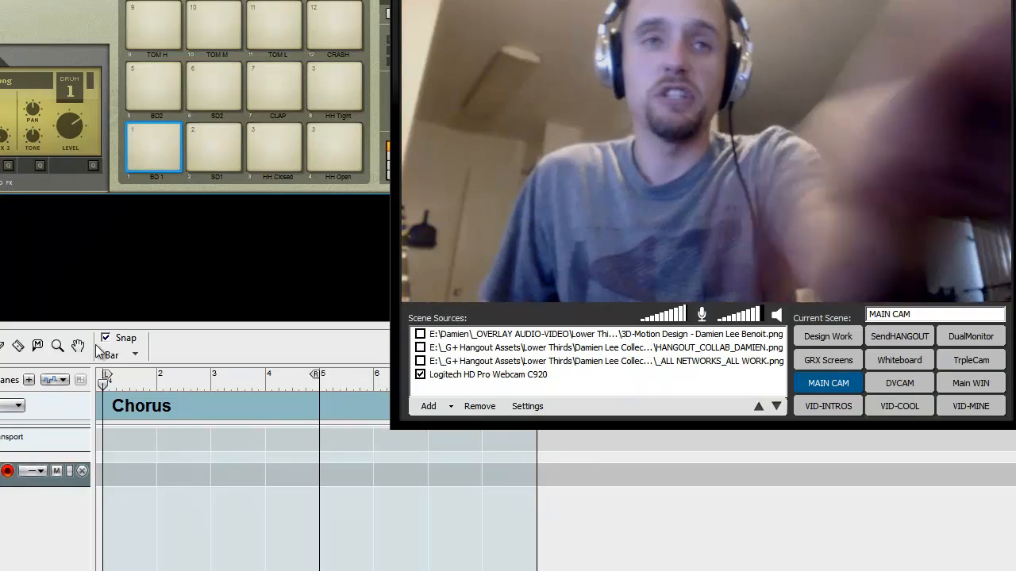
key("alt+Tab")
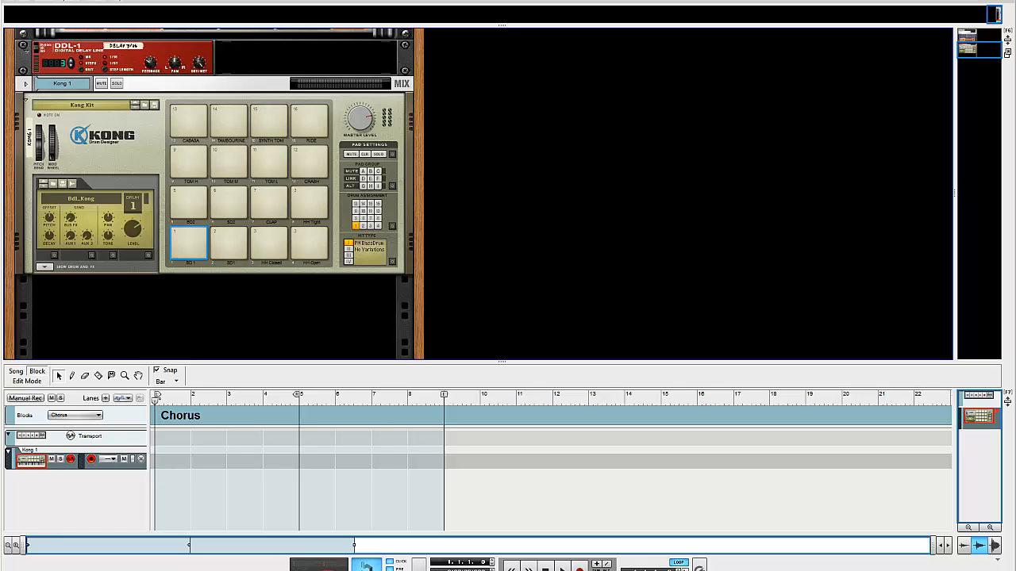
Try several different time signatures on the Chorus block and undo the change
left_click(490, 570)
left_click(490, 569)
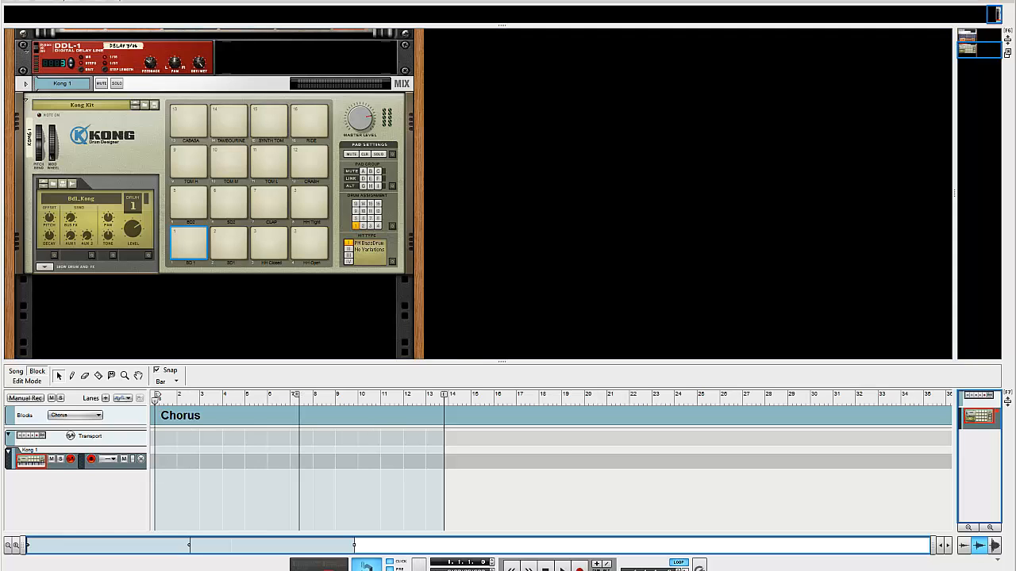
left_click(491, 570)
left_click(491, 569)
left_click(491, 569)
left_click(490, 570)
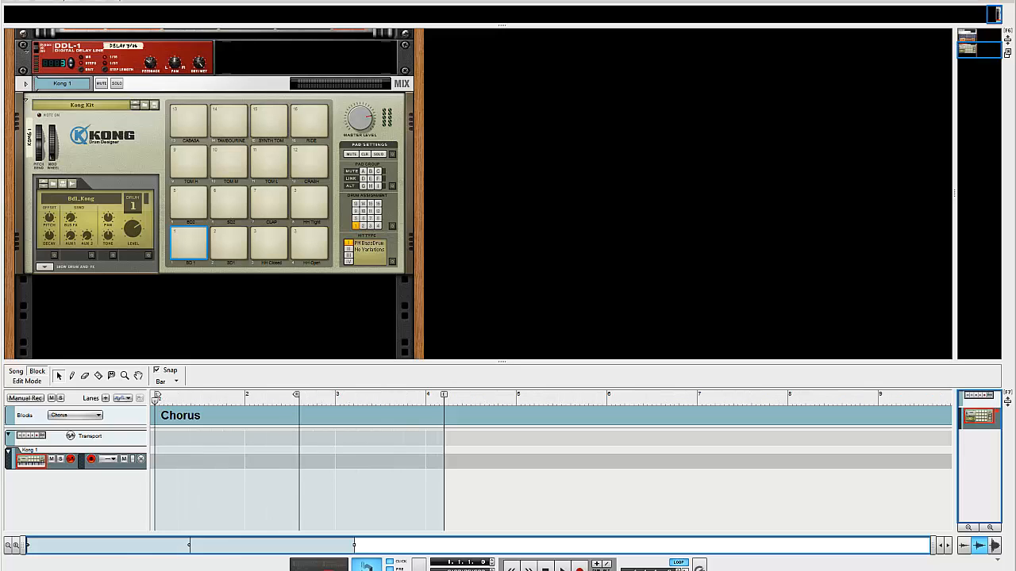
left_click(491, 569)
left_click(490, 569)
left_click(490, 569)
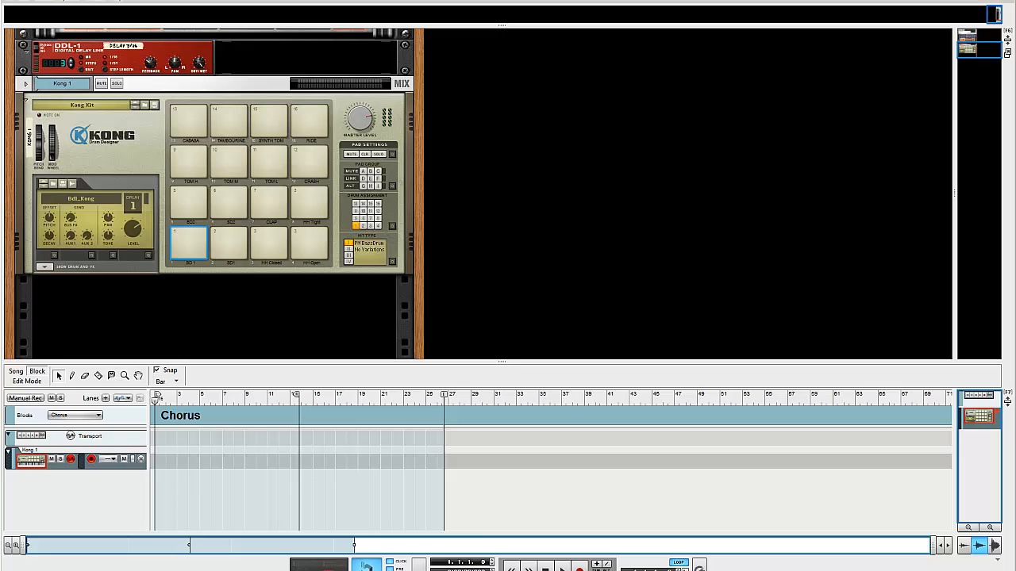
left_click(490, 569)
left_click(490, 569)
left_click(490, 569)
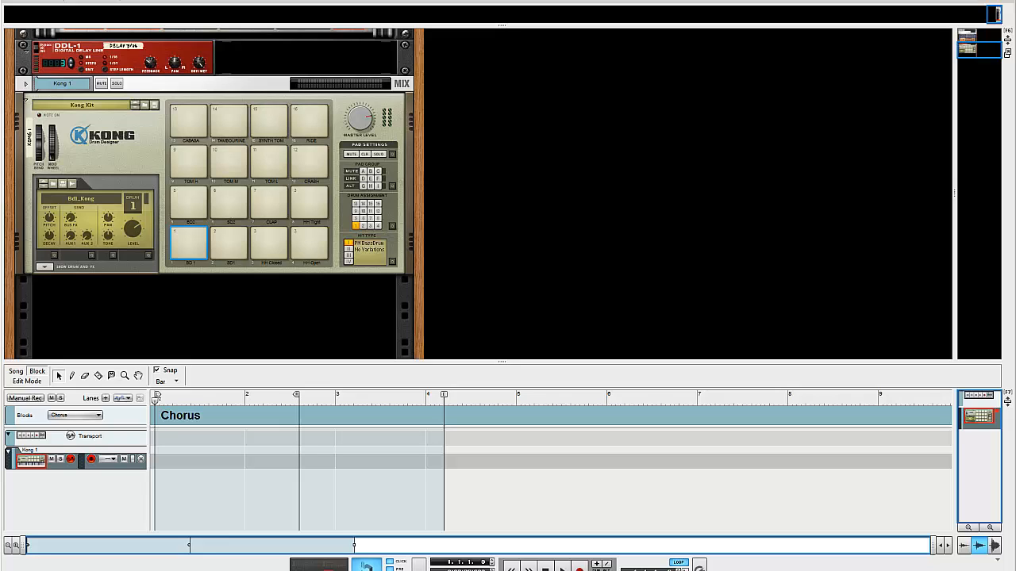
key("ctrl+z")
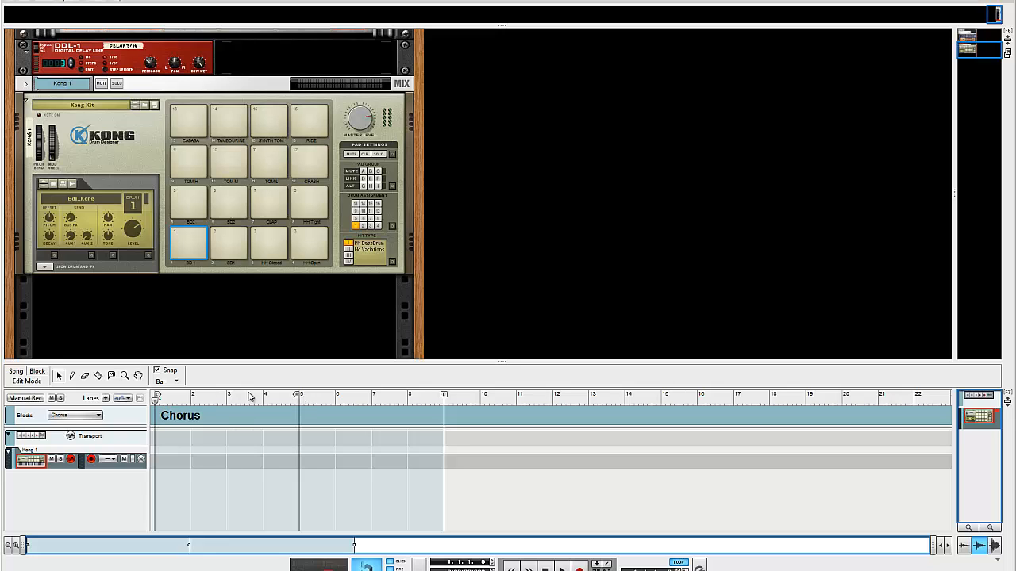
Shorten the Chorus block by moving its end marker to bar 5, and place the playhead at bar 2
mouse_move(300, 397)
left_mouse_down()
mouse_move(540, 391)
mouse_move(307, 396)
mouse_move(367, 396)
mouse_move(309, 375)
left_mouse_up()
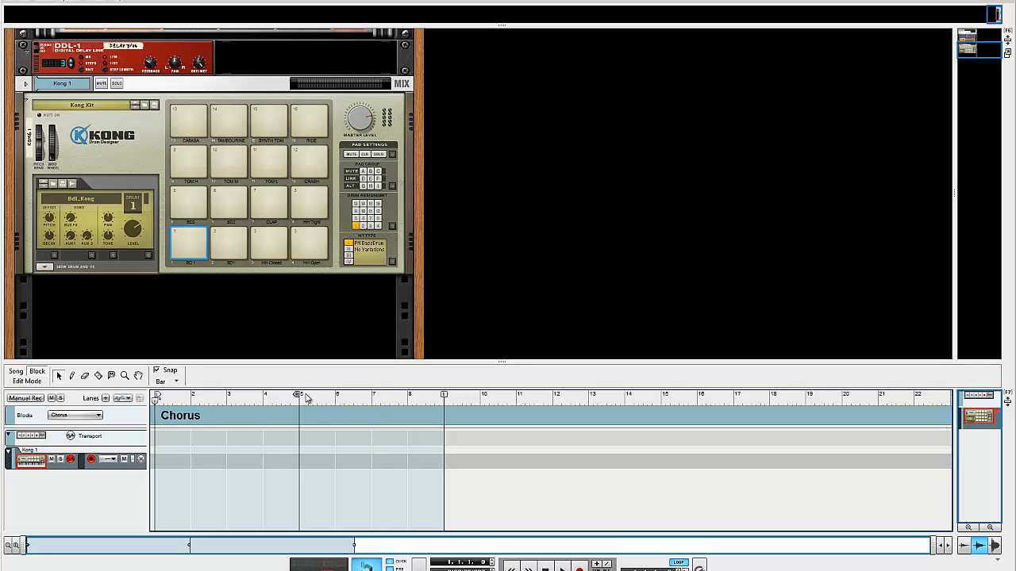
mouse_move(299, 396)
left_mouse_down()
mouse_move(439, 405)
mouse_move(295, 397)
left_mouse_up()
mouse_move(298, 397)
left_mouse_down()
mouse_move(443, 397)
mouse_move(303, 403)
left_mouse_up()
left_click_drag(443, 397, 300, 397)
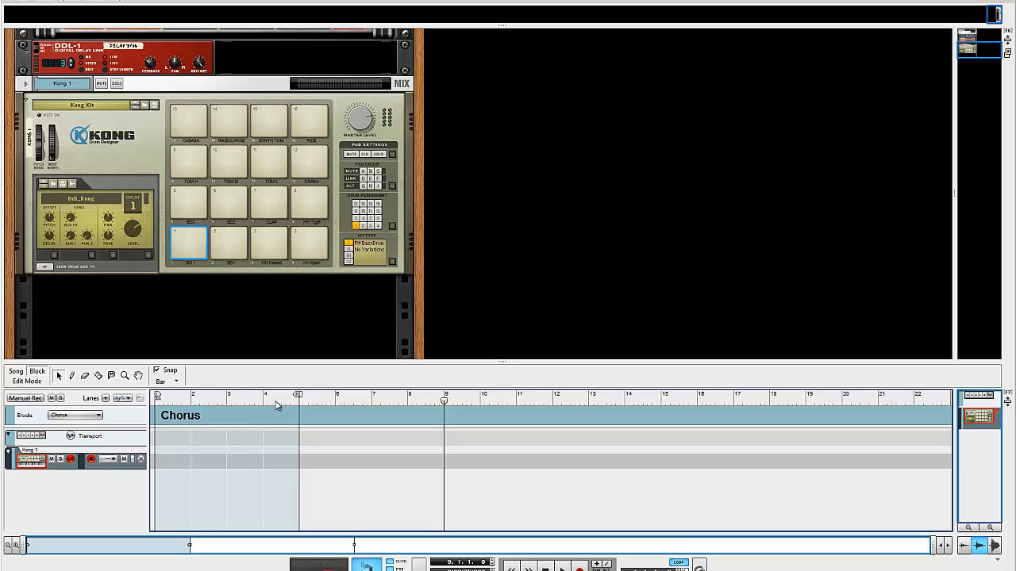
left_click_drag(276, 406, 216, 401)
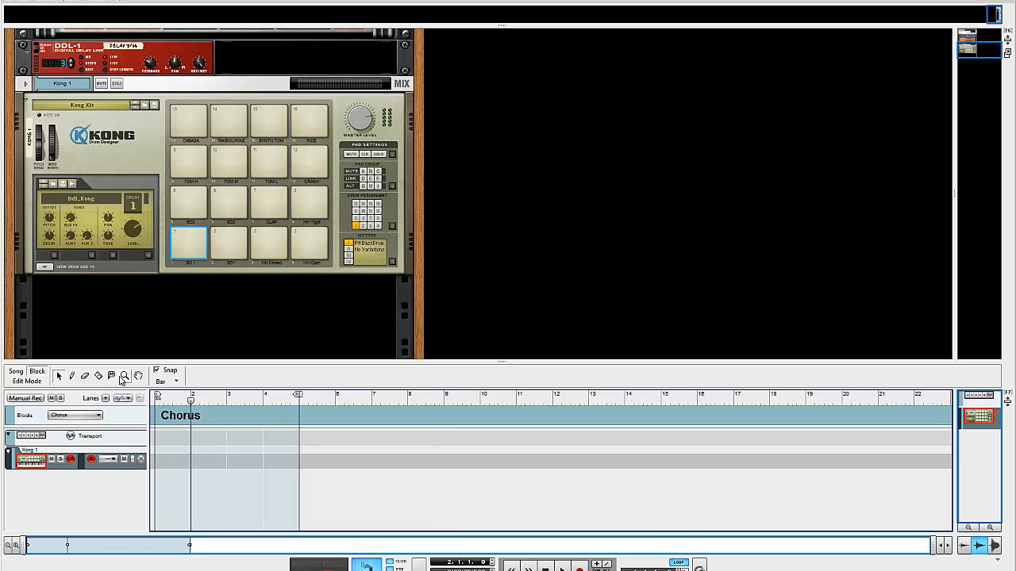
Switch to the song arrangement, draw a 74-bar Chorus block from bar 1 on the Blocks track, and delete it
left_click(17, 381)
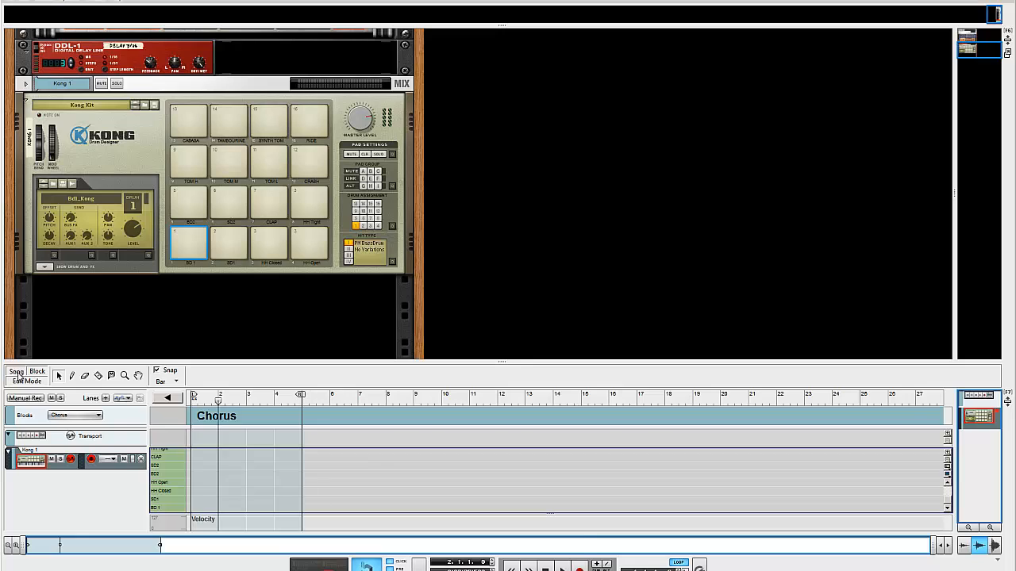
left_click(16, 371)
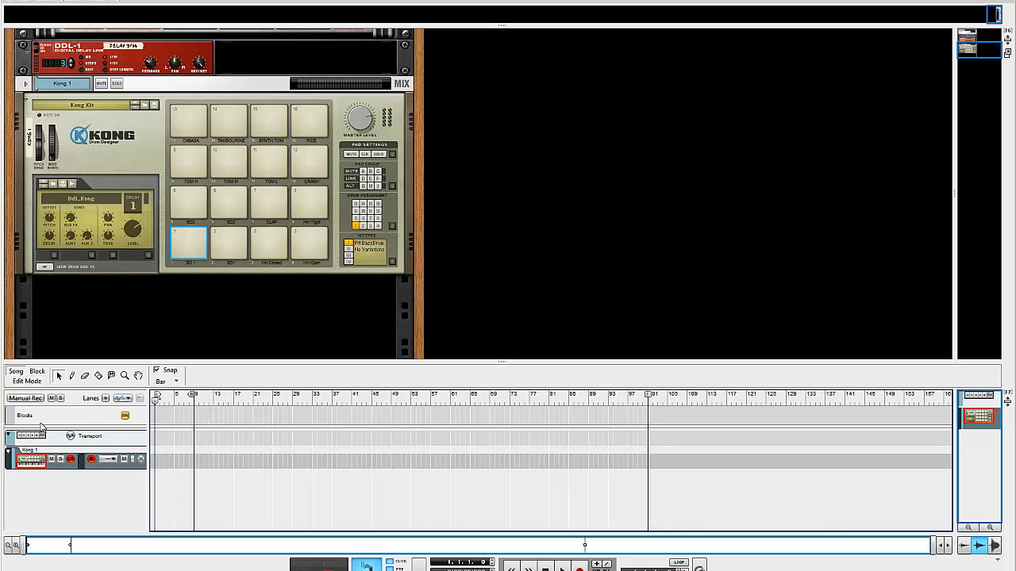
left_click_drag(157, 410, 520, 396)
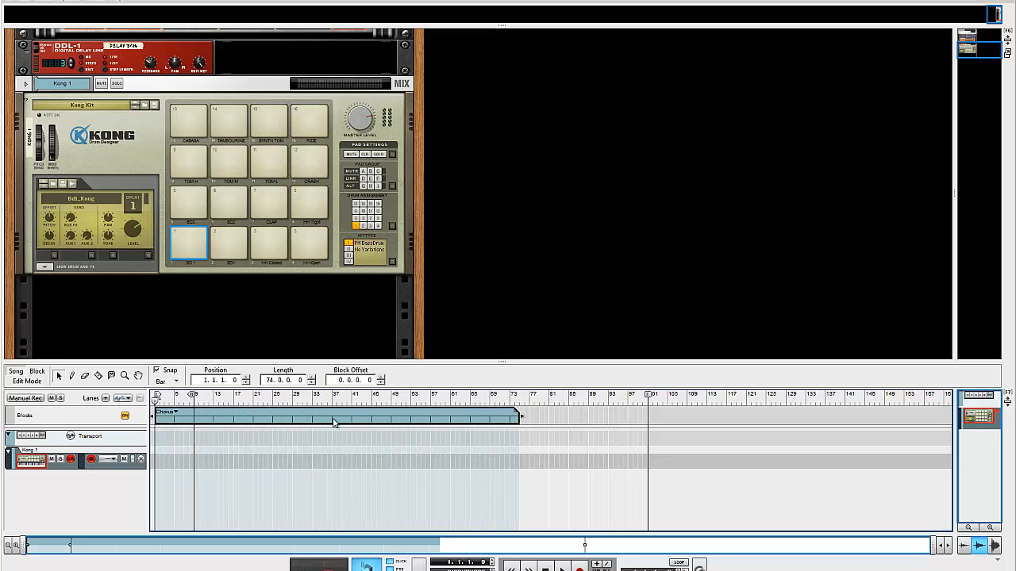
key("Delete")
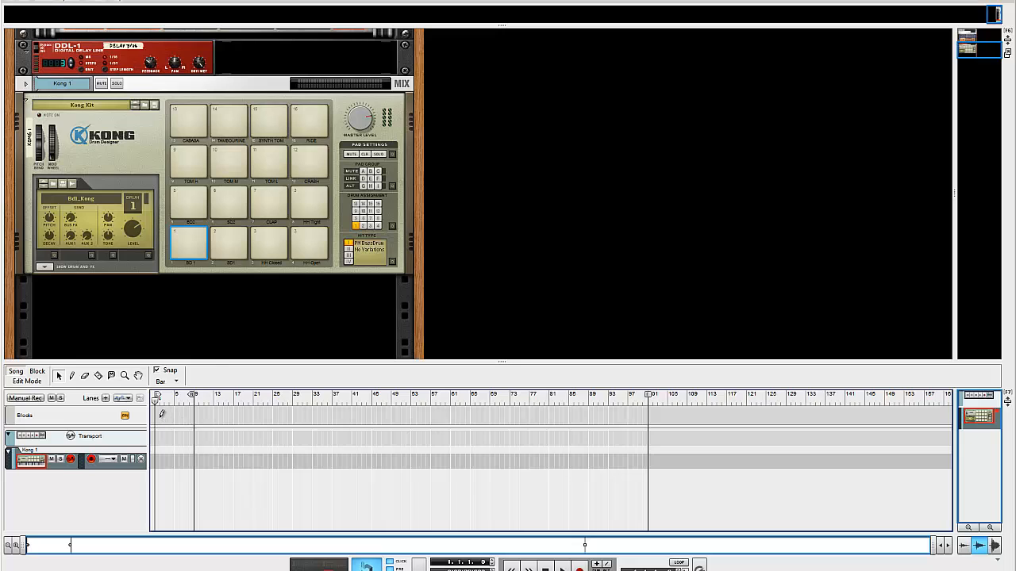
Draw a 40-bar Chorus block from bar 2, view its block choices, delete it and return to block editing
left_click_drag(163, 410, 356, 402)
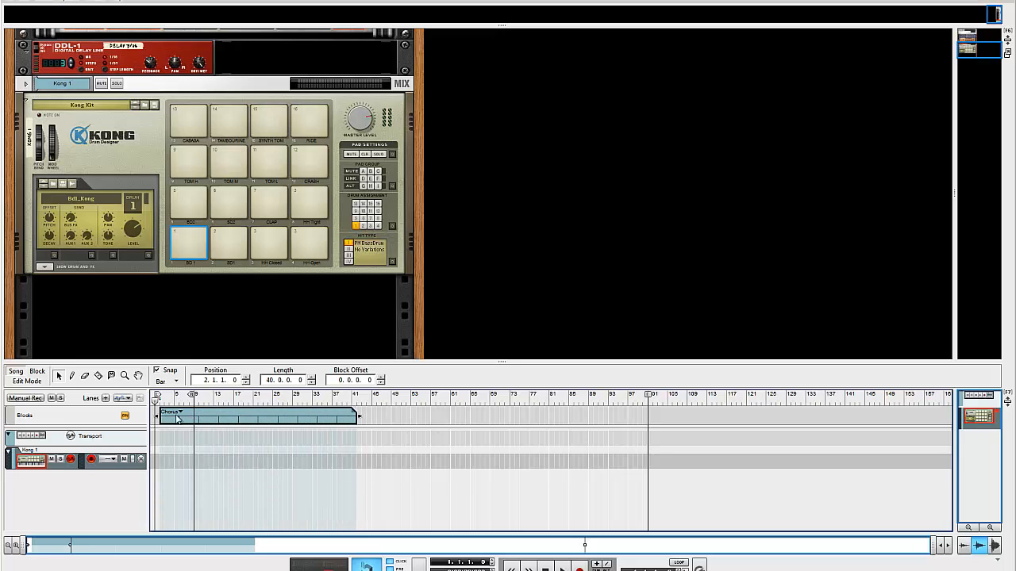
left_click(177, 416)
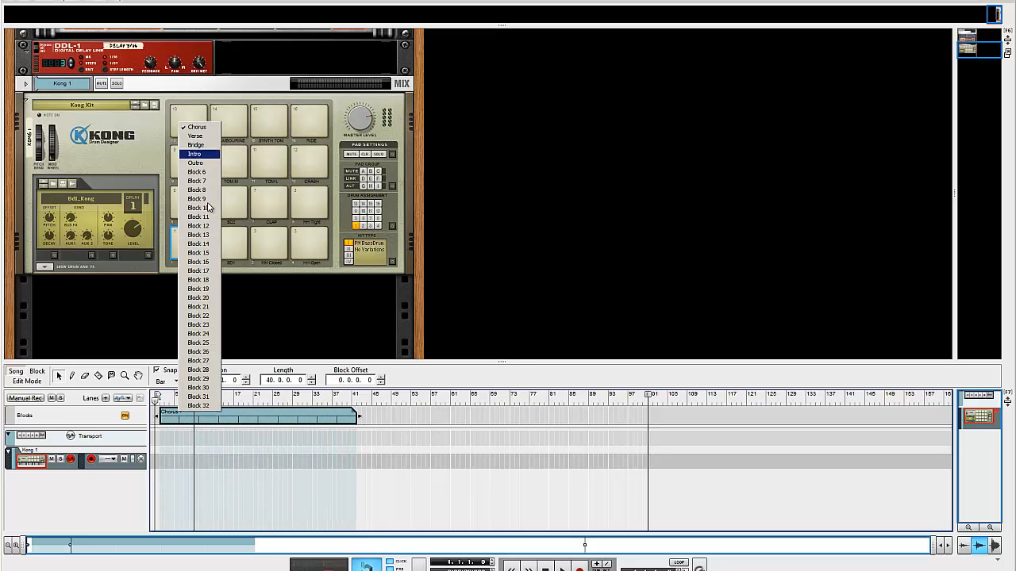
left_click(259, 418)
key("Delete")
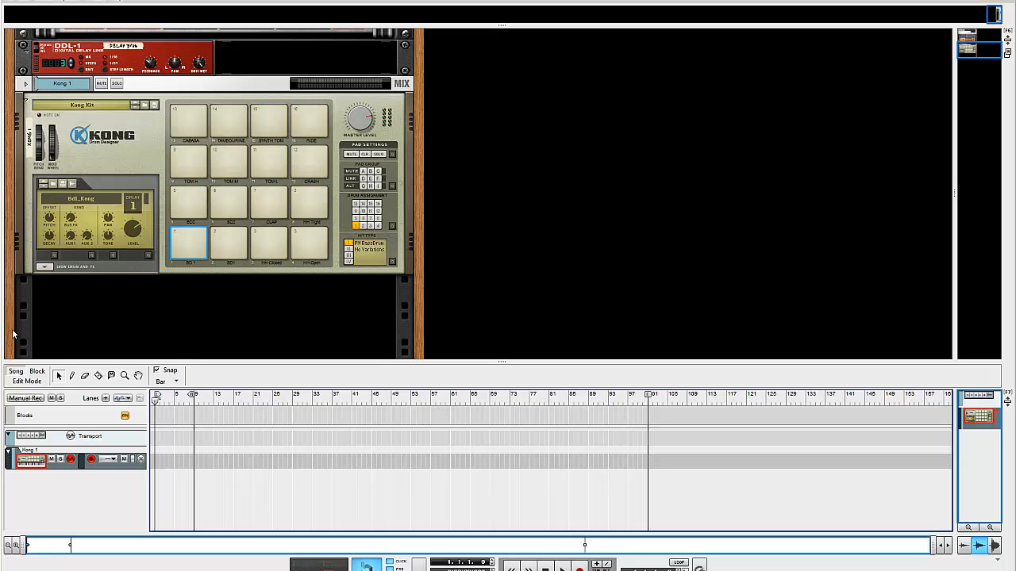
left_click(36, 373)
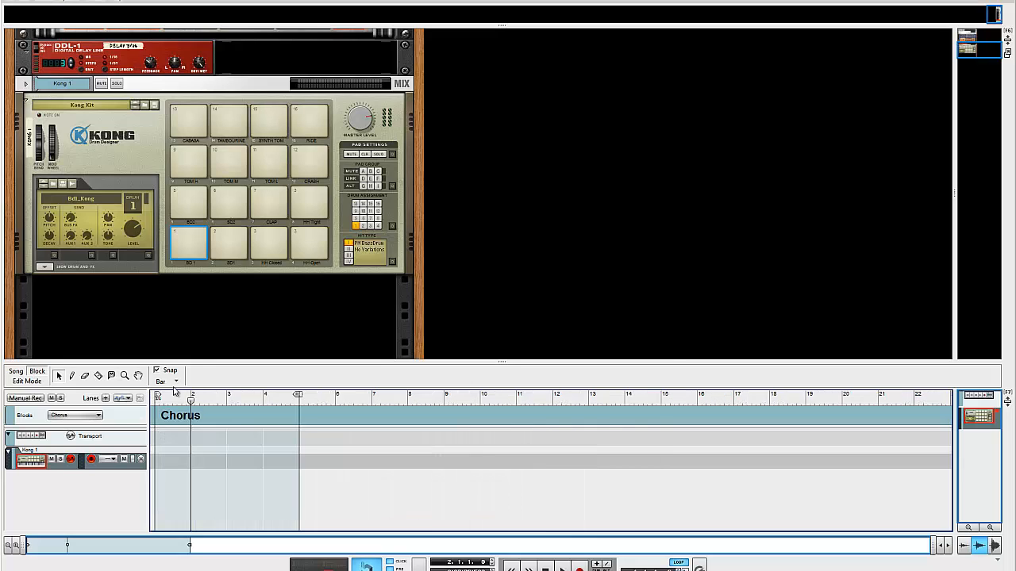
Rename the Kong 1 track as Drums
double_click(33, 454)
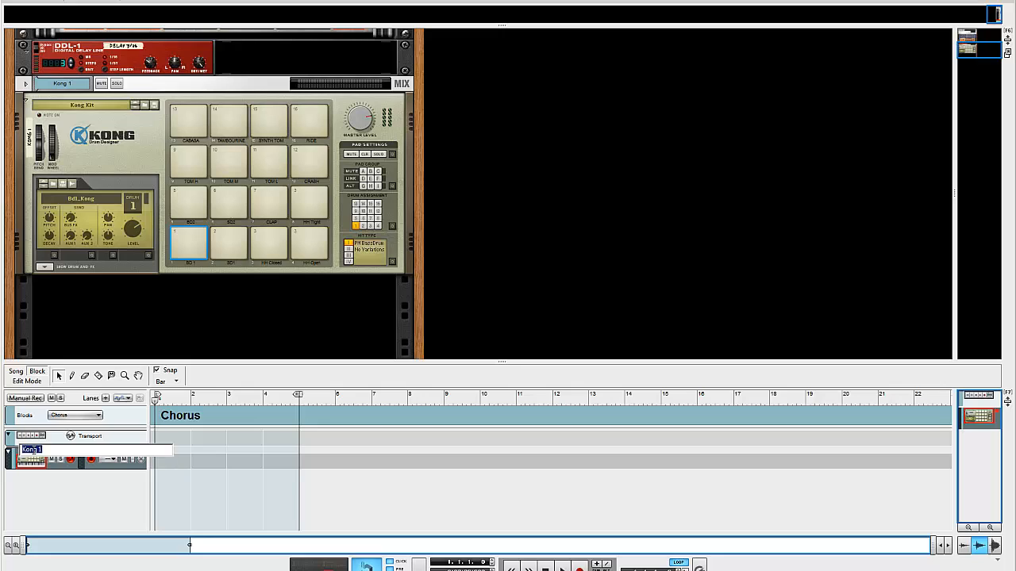
type("Drums")
key("Return")
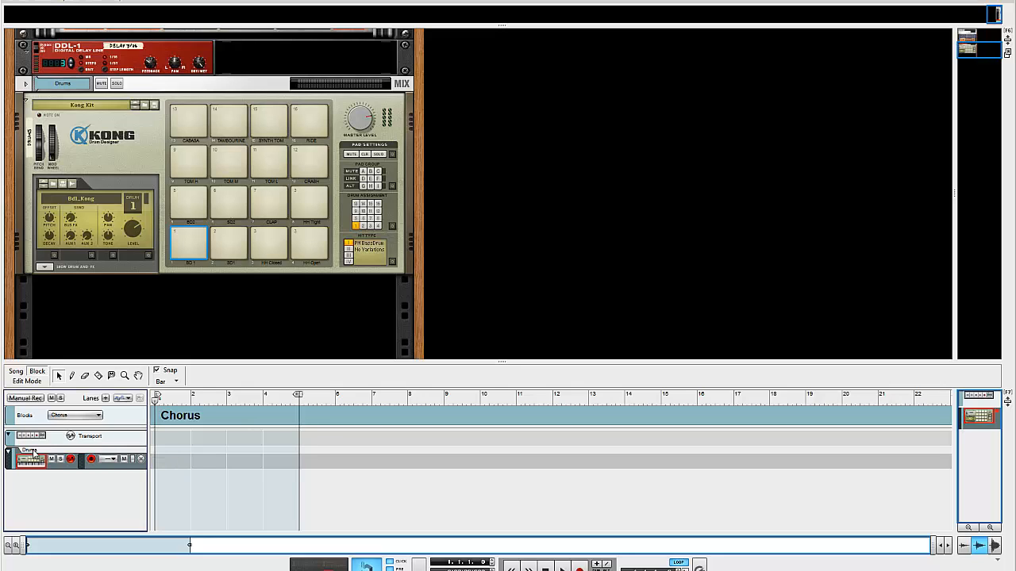
Audition Kong's BD 1 bass drum and SD1 snare pads
left_click(224, 238)
left_click(183, 243)
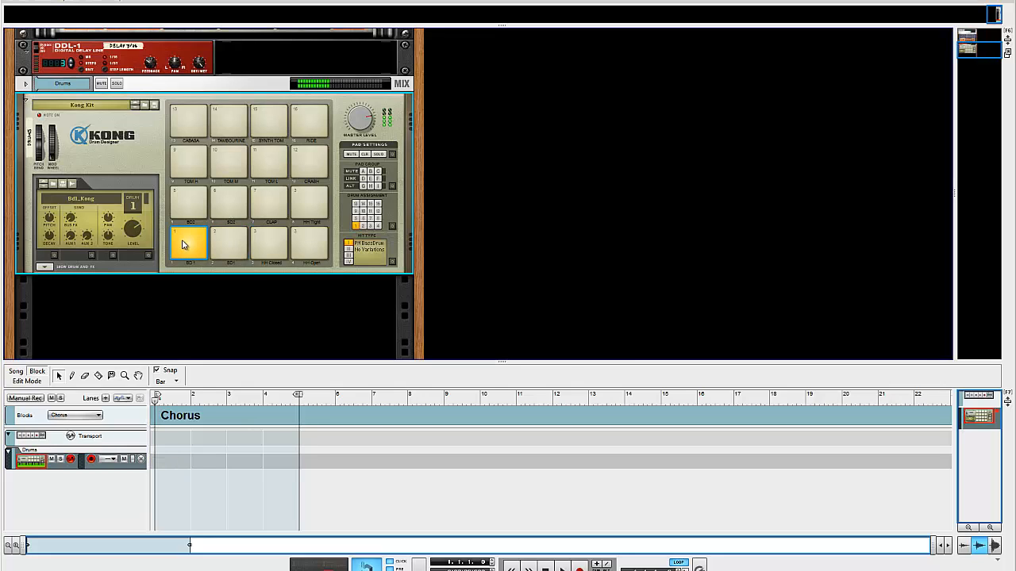
left_click(219, 241)
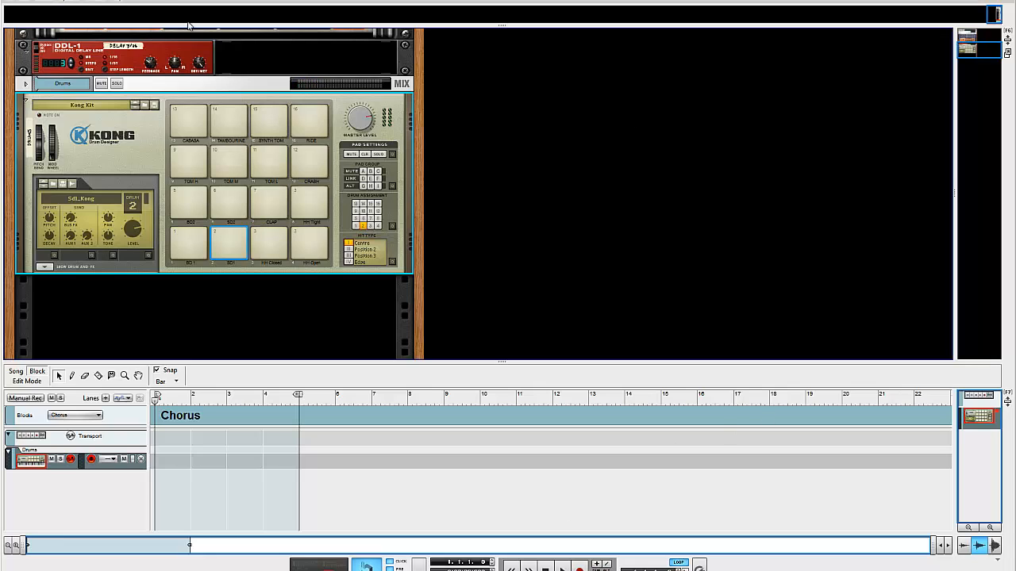
Open the Audio preferences, examine the master tune and sound card settings, and close the dialog
left_click(30, 3)
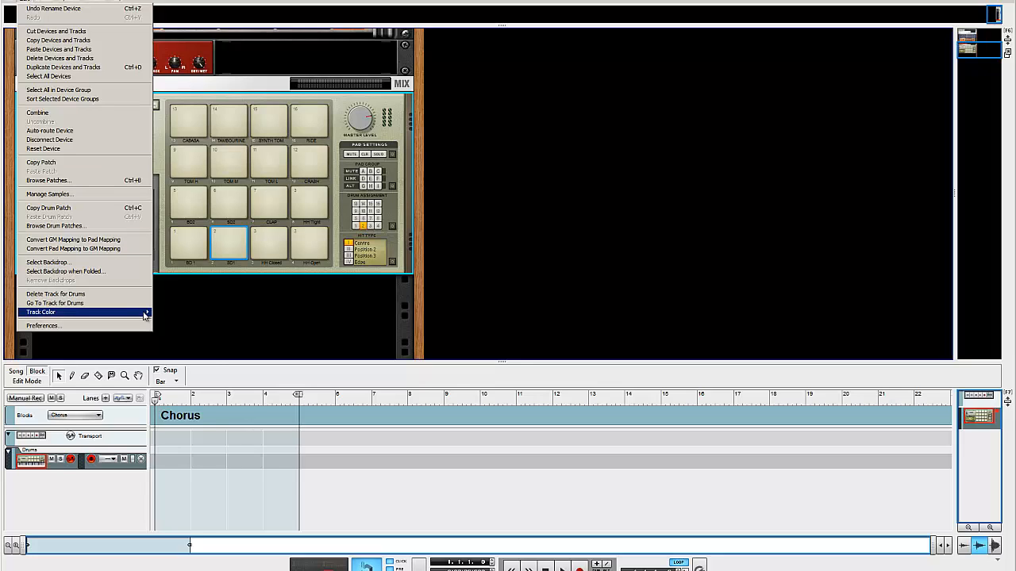
mouse_move(79, 312)
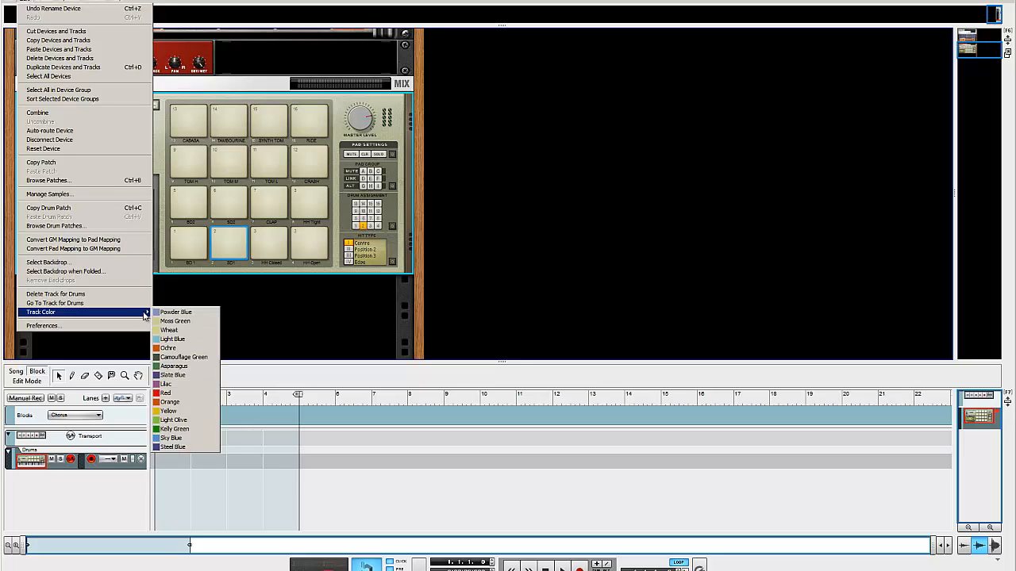
left_click(88, 326)
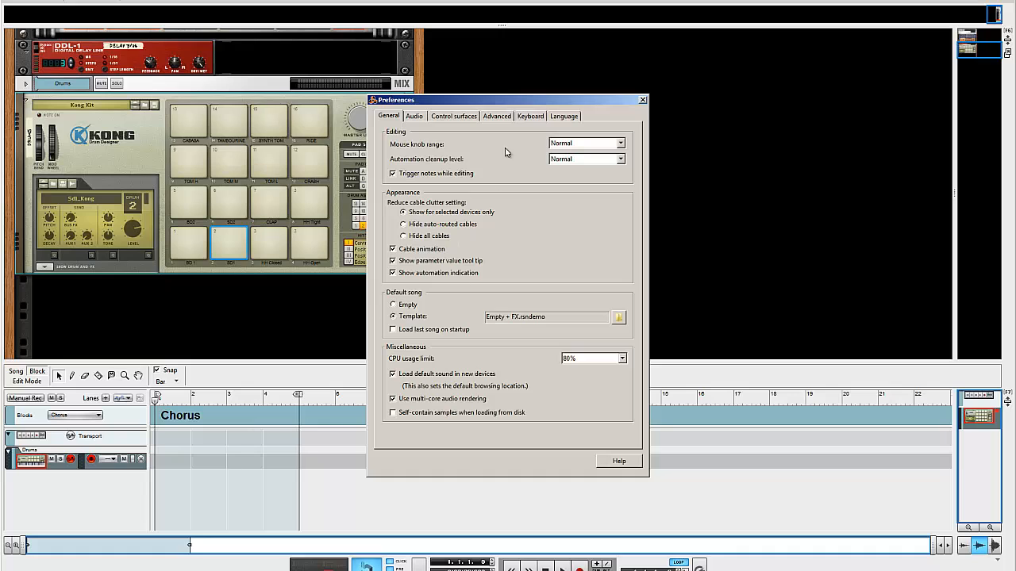
left_click(414, 116)
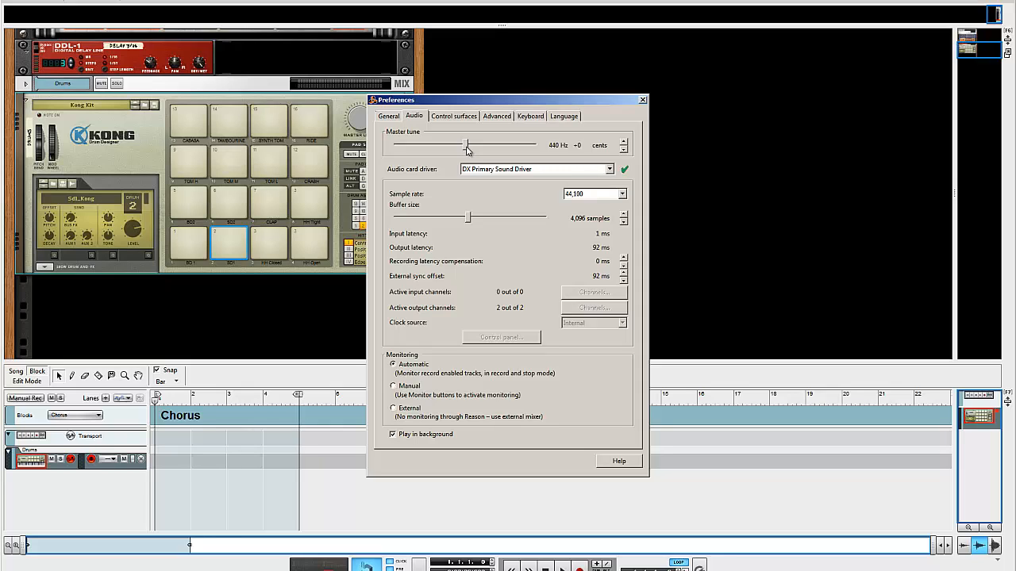
left_click_drag(467, 151, 458, 150)
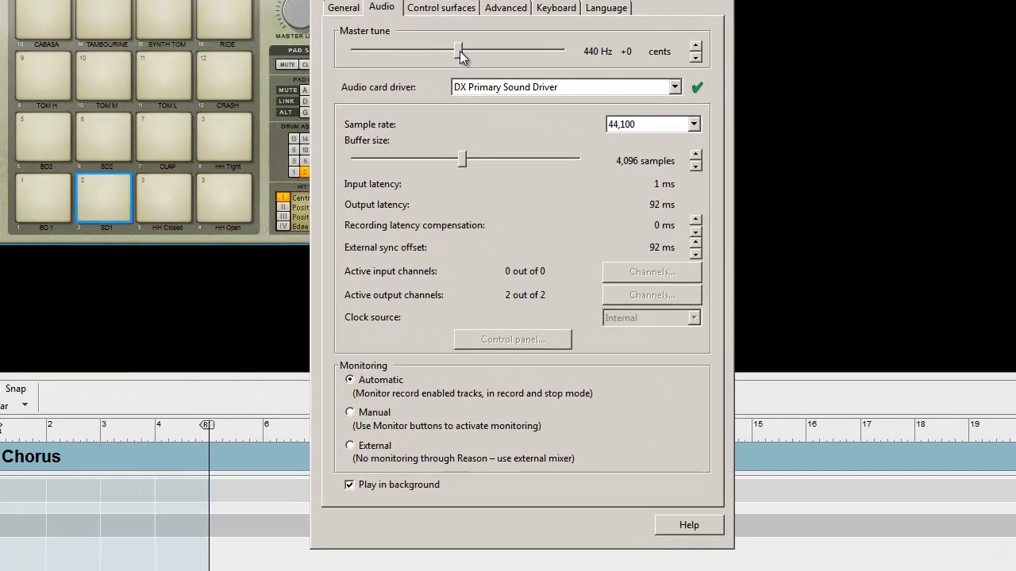
left_click_drag(460, 56, 454, 56)
key("Escape")
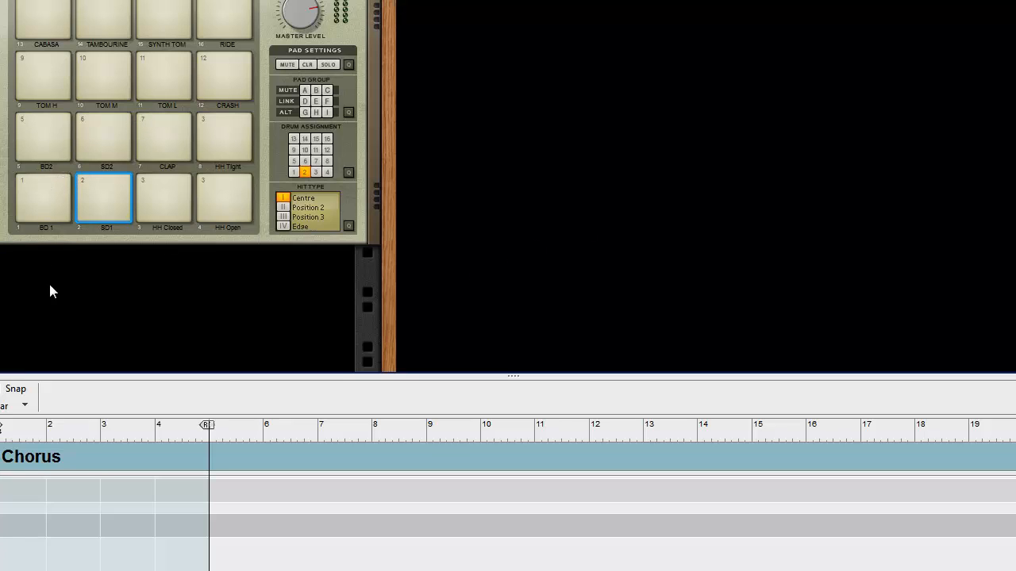
Add an NN-XT Advanced Sampler to the empty rack space below Kong
right_click(41, 256)
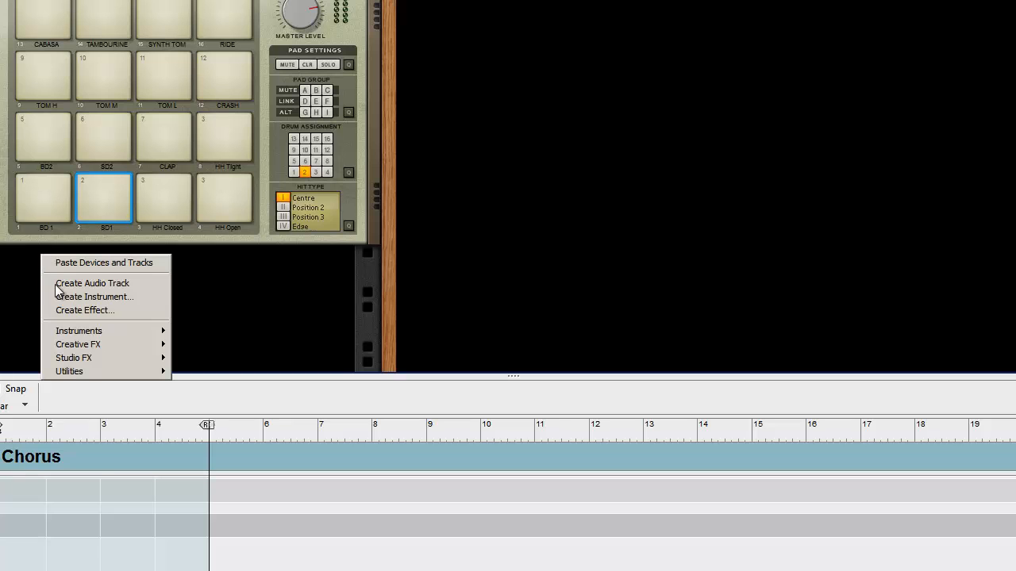
mouse_move(84, 337)
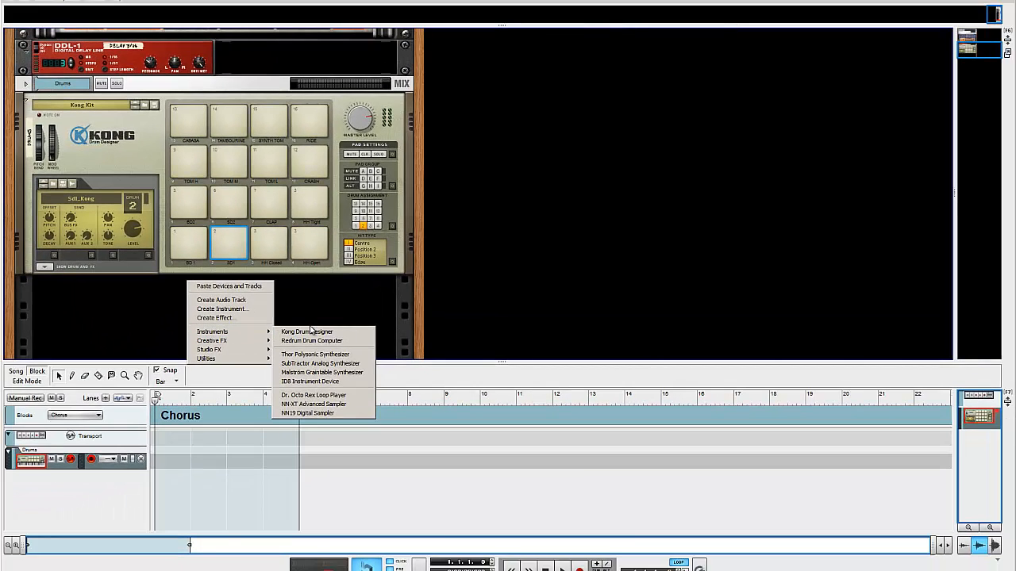
mouse_move(268, 334)
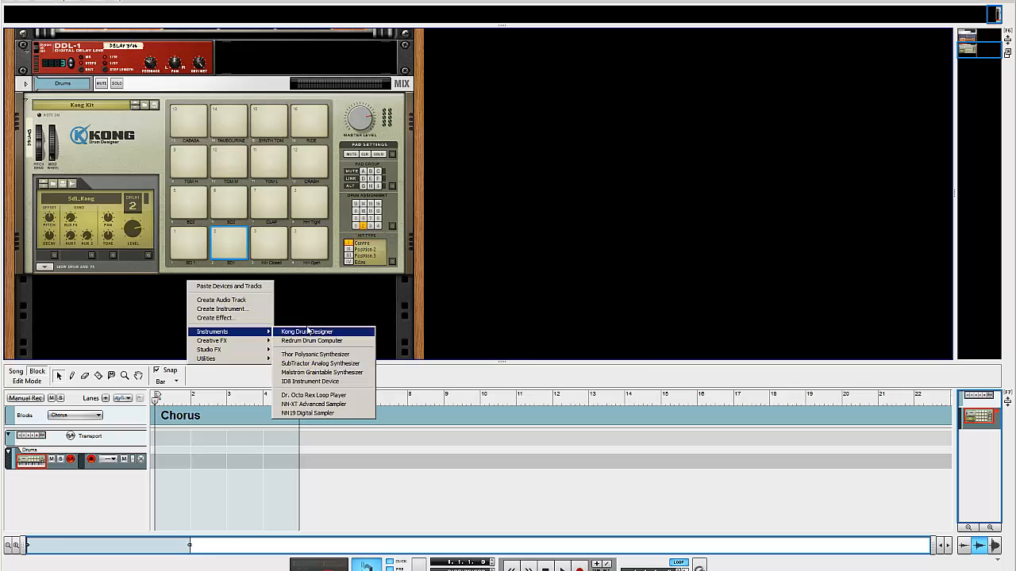
left_click(317, 405)
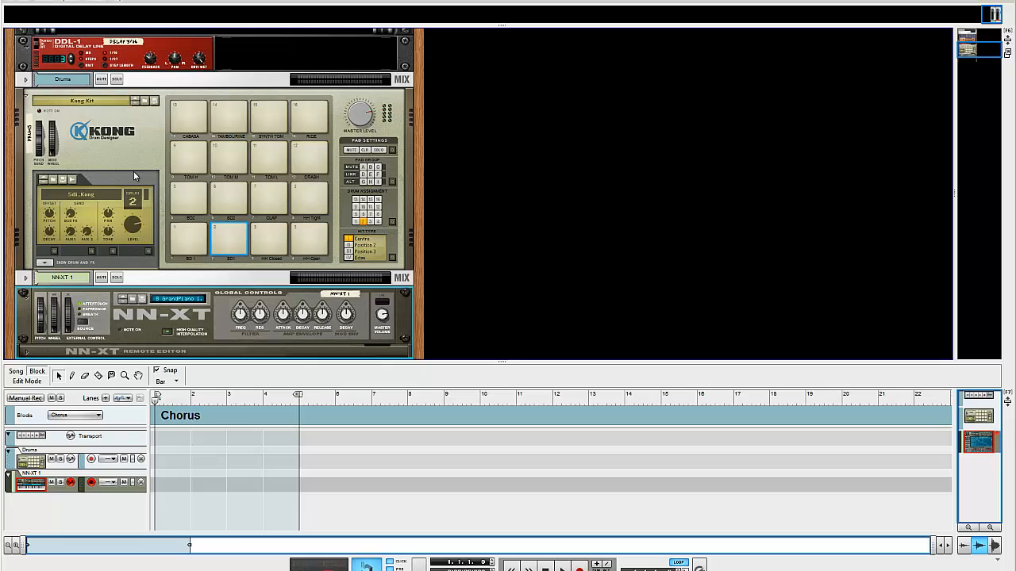
Select the Kong device again and alternate between its BD 1 and SD1 pads to hear a basic beat
left_click(202, 135)
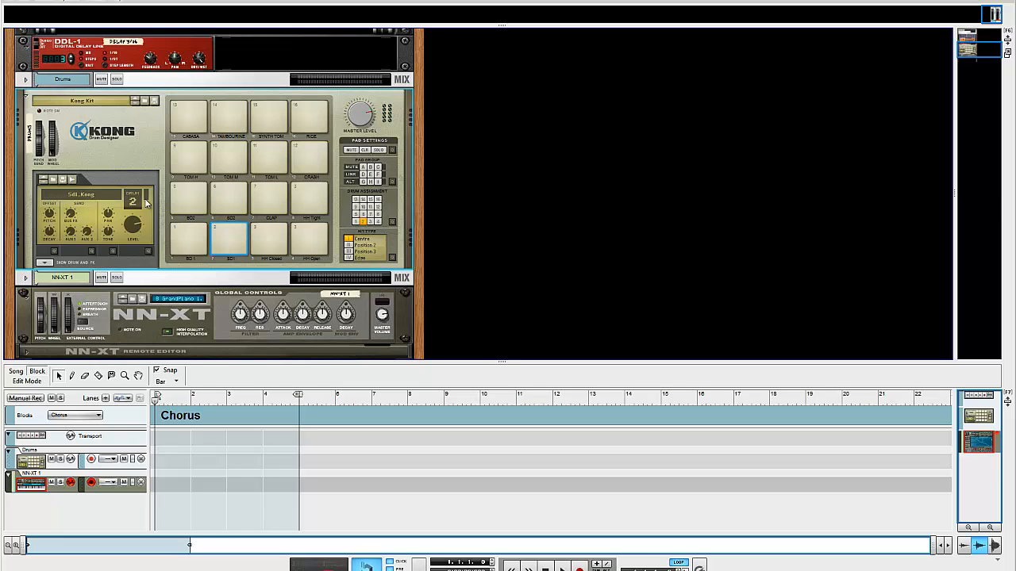
left_click(192, 230)
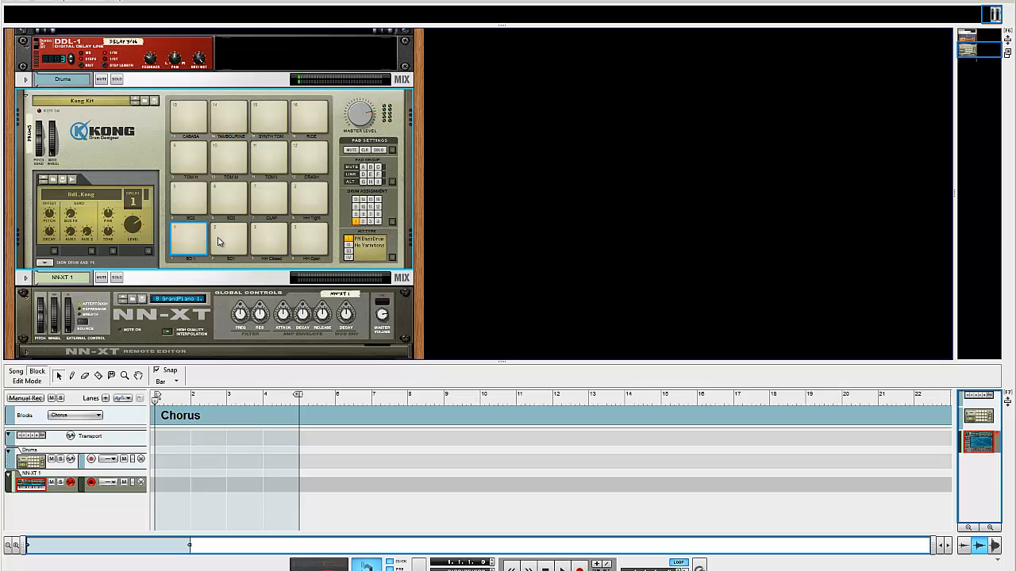
left_click(219, 239)
left_click(196, 232)
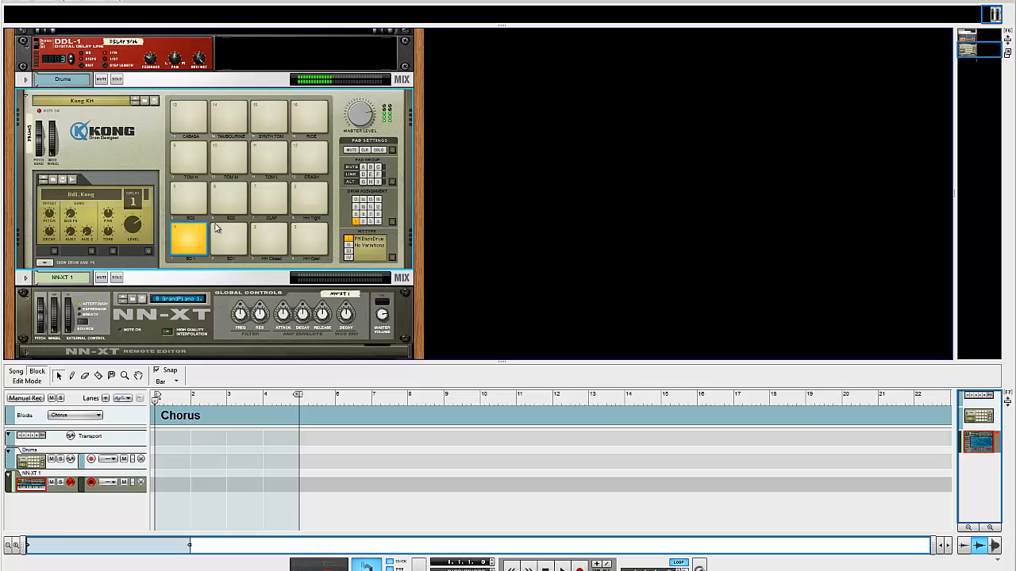
left_click(227, 240)
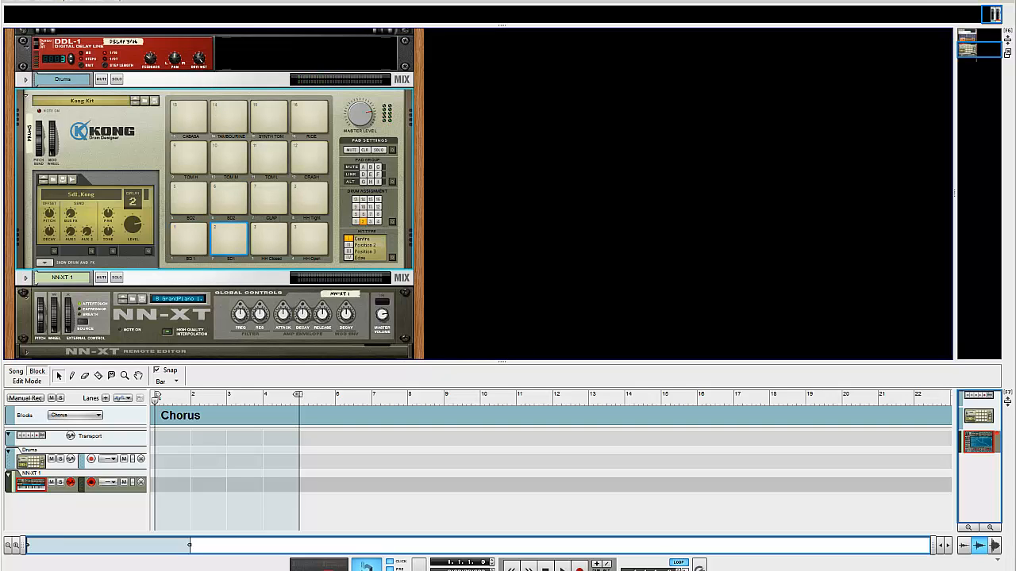
left_click(31, 4)
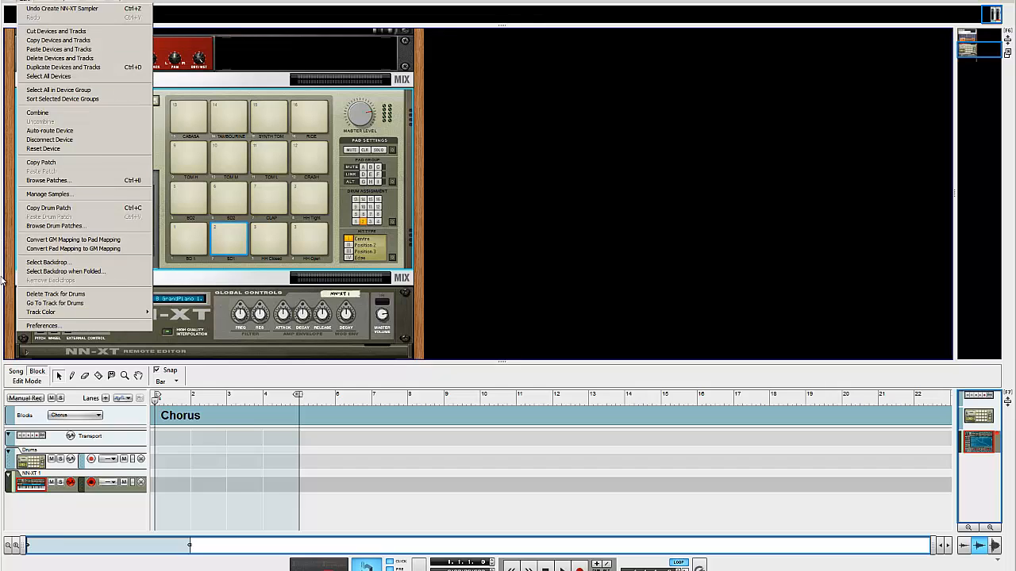
left_click(38, 326)
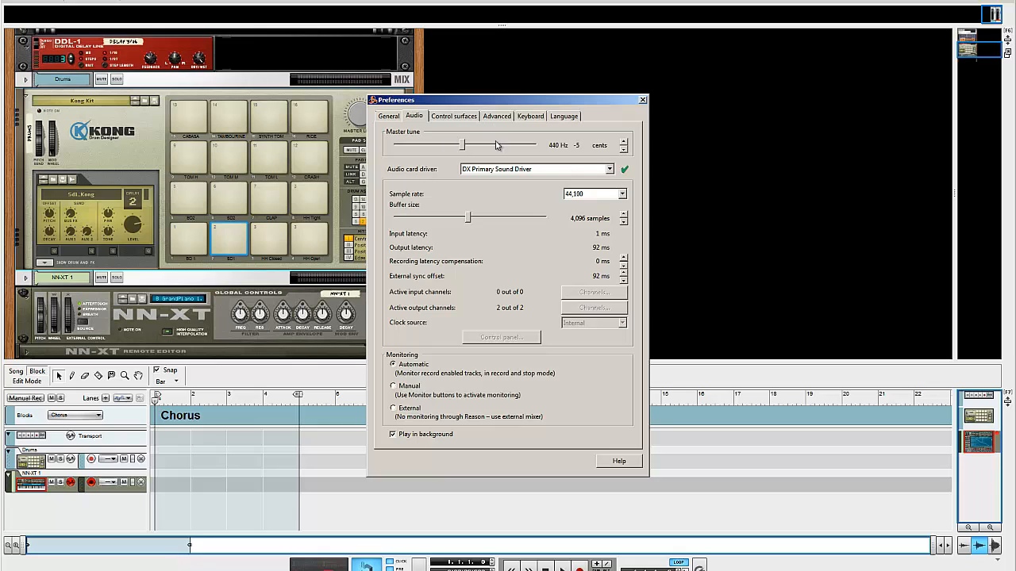
key("Escape")
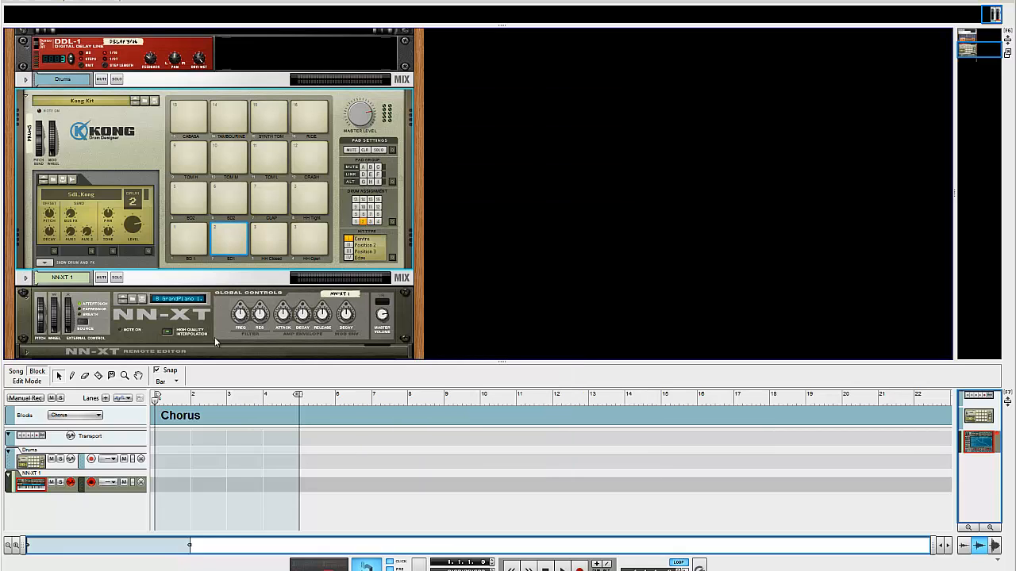
Set the master tune to +0 cents in the Audio preferences and close the dialog
left_click(214, 337)
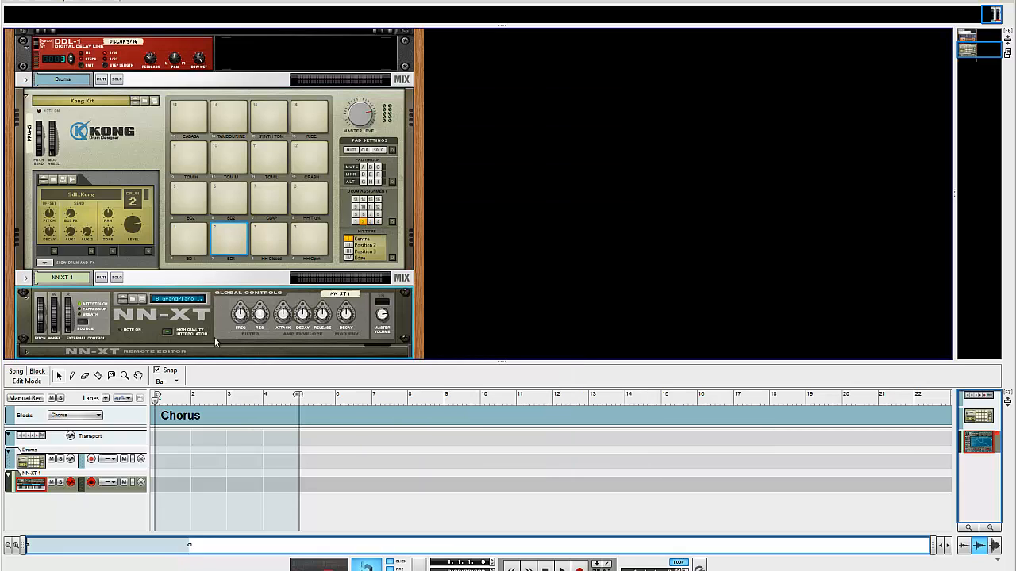
left_click(31, 7)
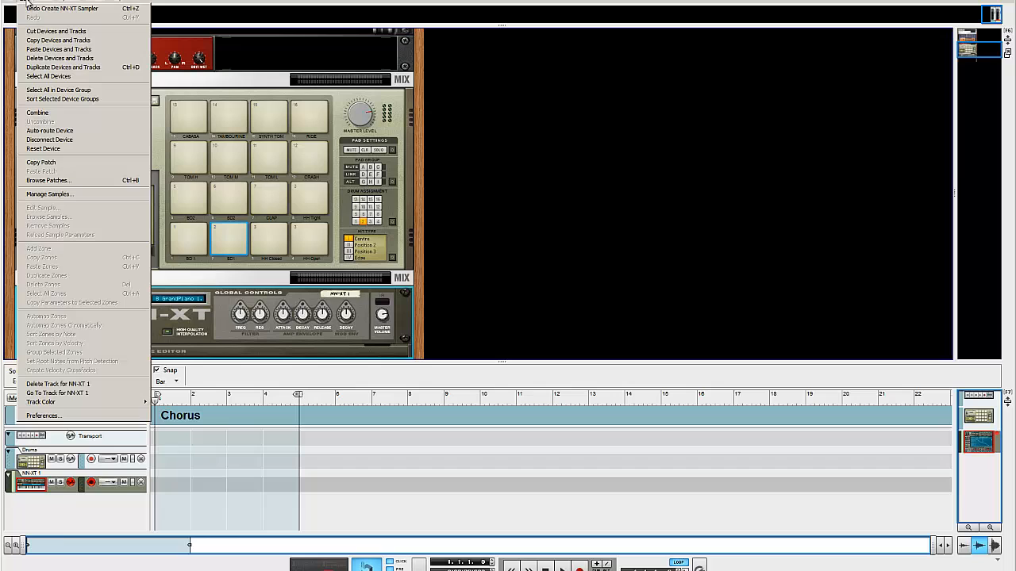
left_click(72, 417)
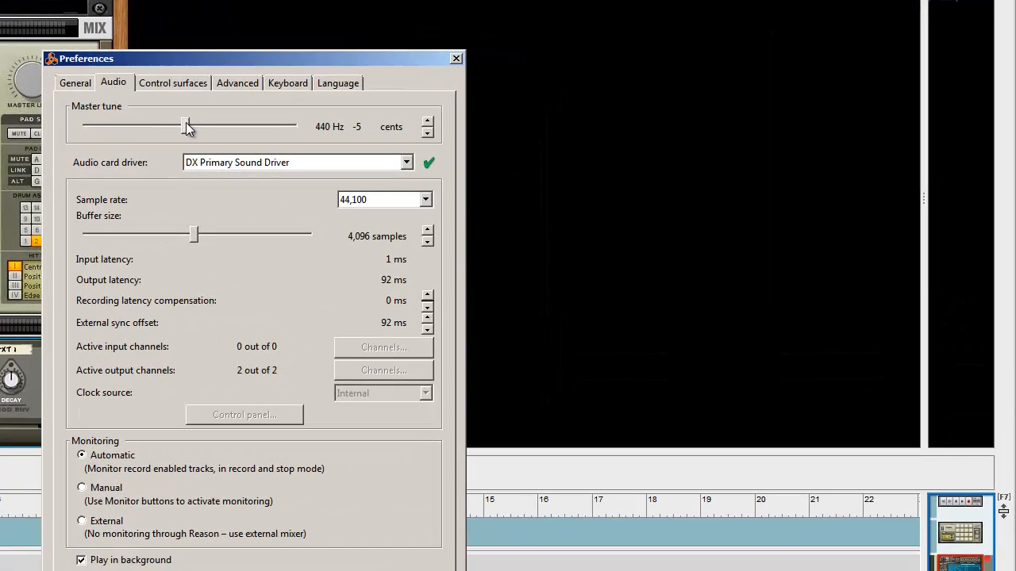
left_click_drag(464, 145, 446, 146)
left_click_drag(163, 130, 187, 131)
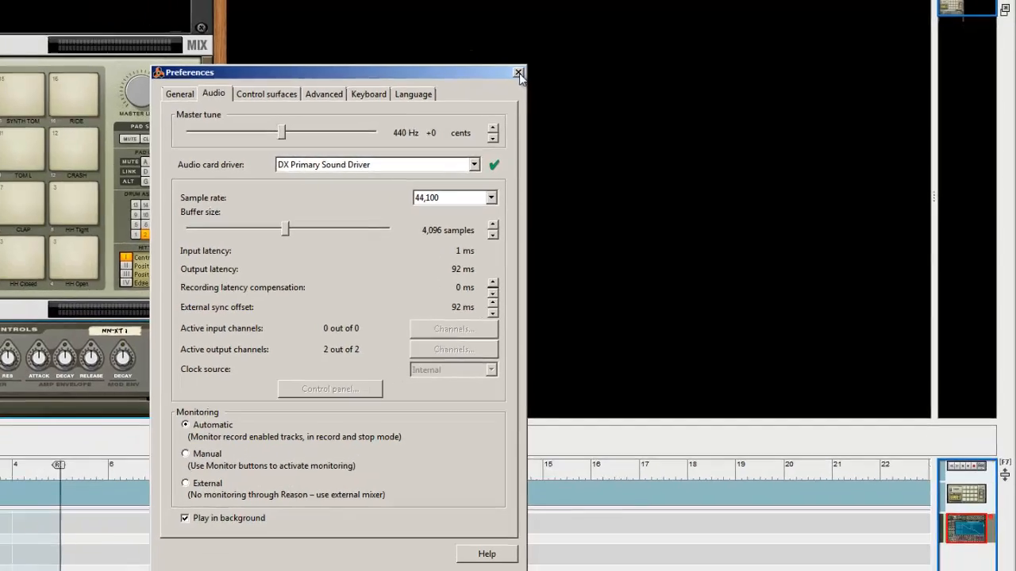
left_click(458, 58)
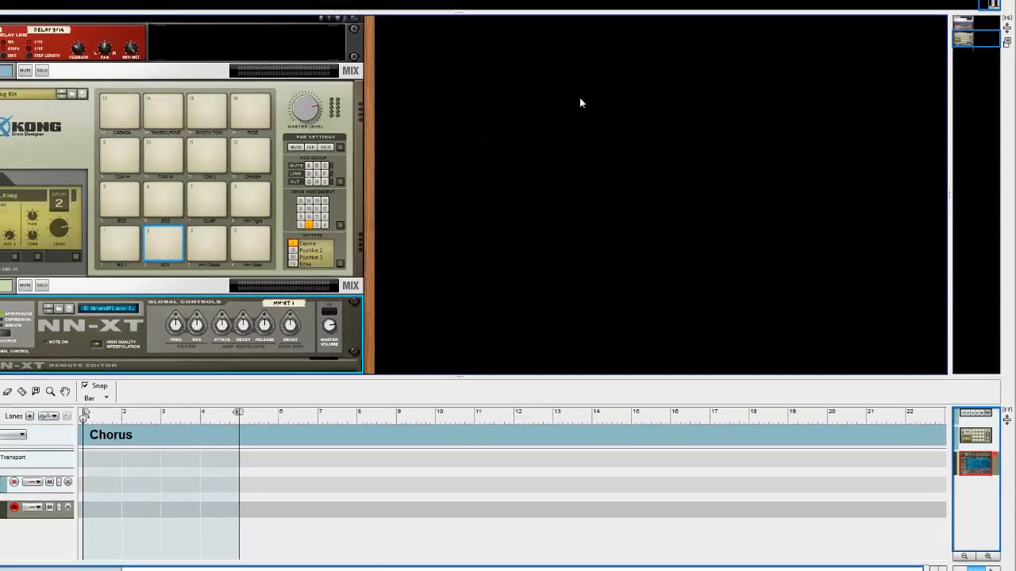
Select the Kong device and audition its BD 1, SD1 and BD2 pads
scroll(447, 235, "down", 2)
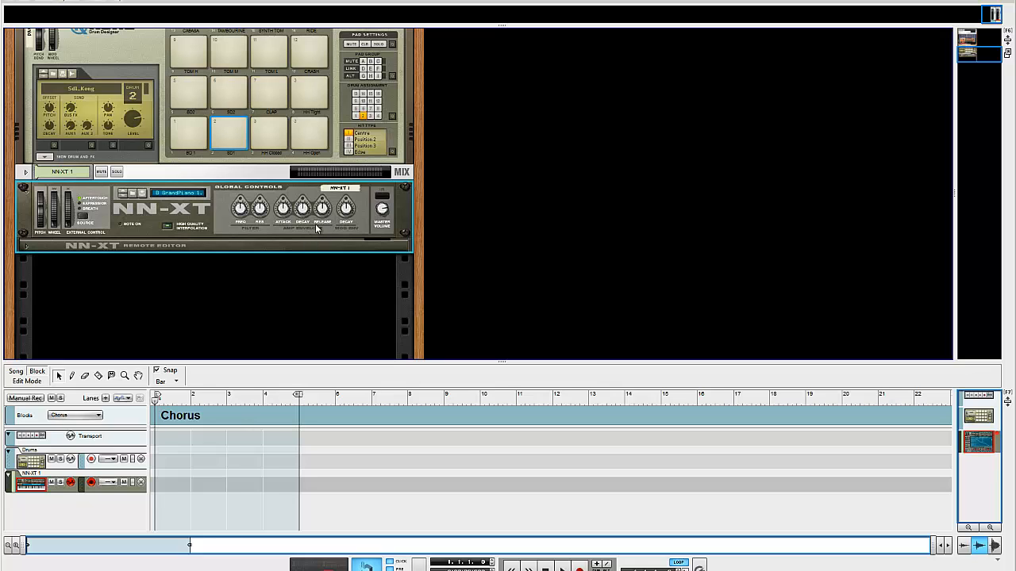
scroll(369, 80, "up", 2)
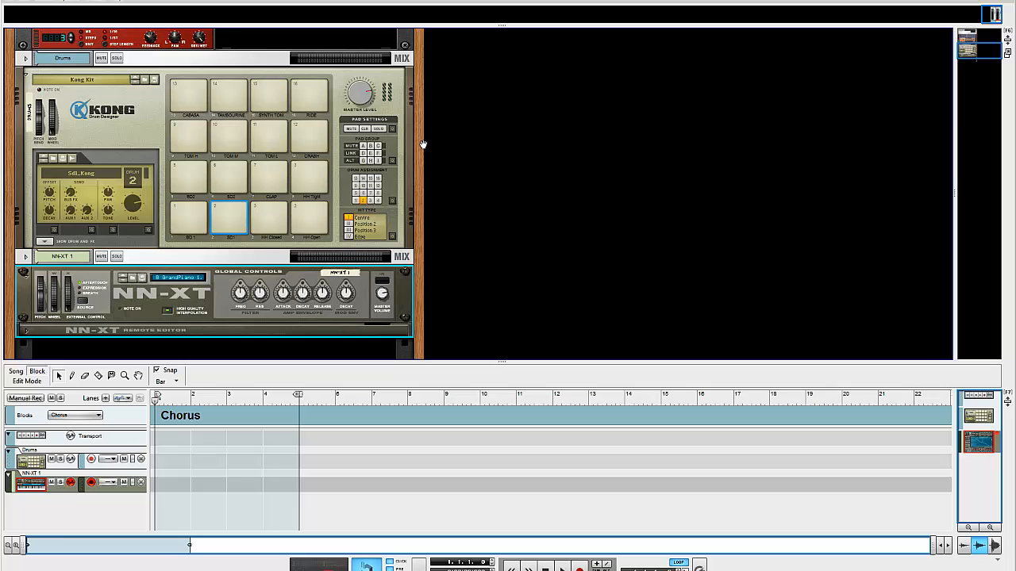
left_click(133, 118)
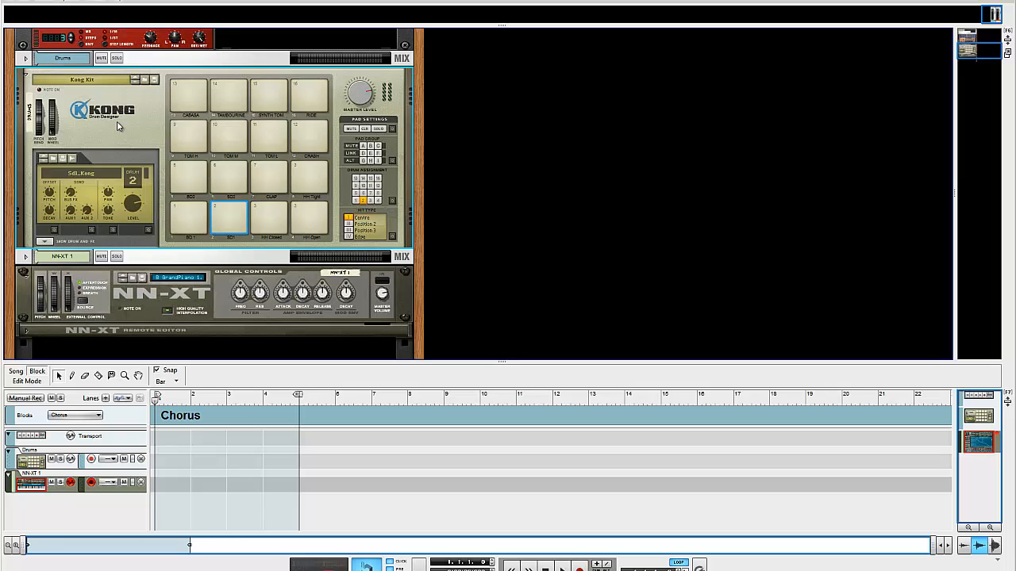
left_click(196, 226)
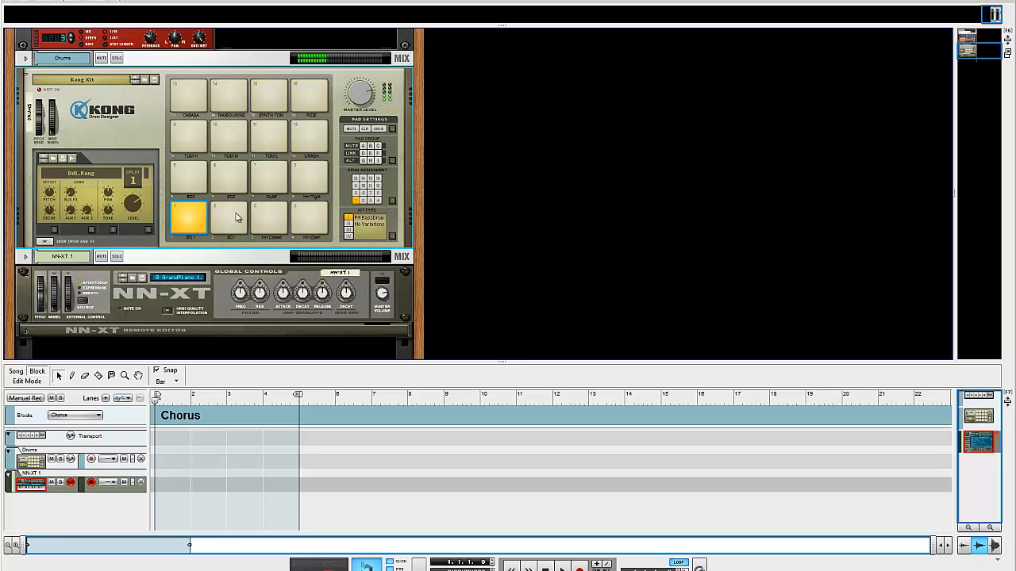
left_click(237, 218)
left_click(200, 184)
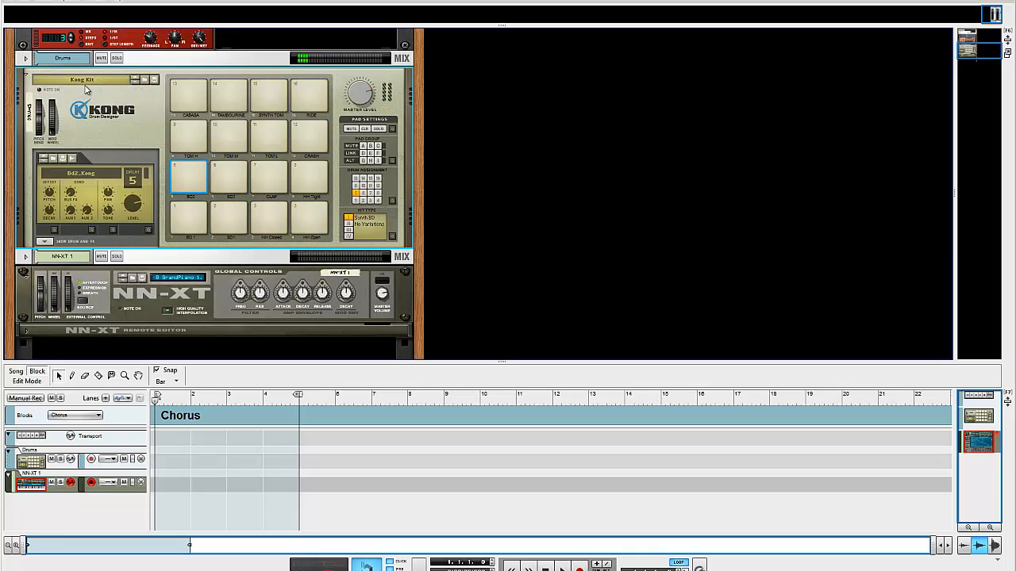
Load the Deep House.kong patch into Kong and audition its SD2, CLAP and BD1 pads
left_click(77, 83)
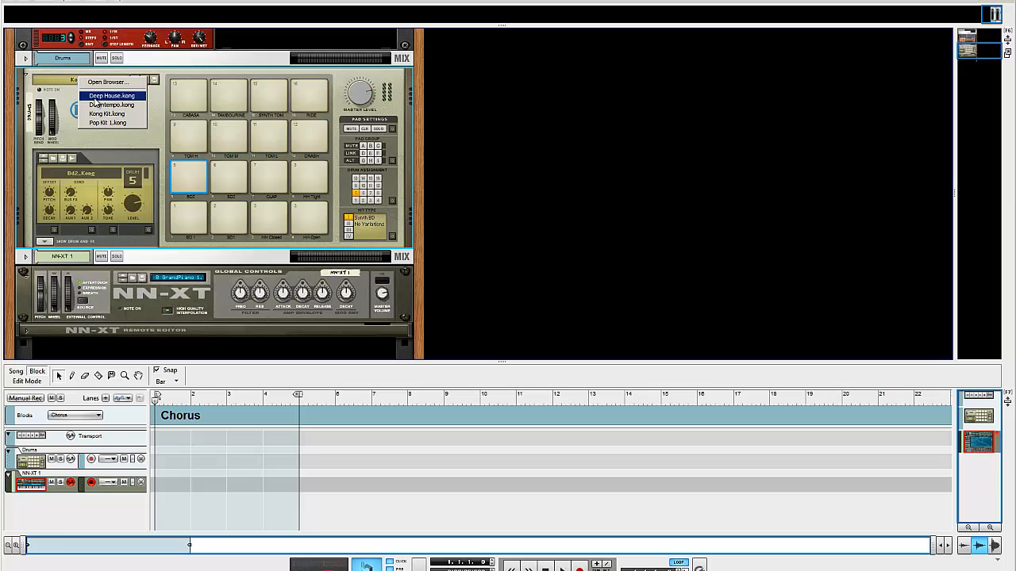
left_click(95, 96)
left_click(225, 167)
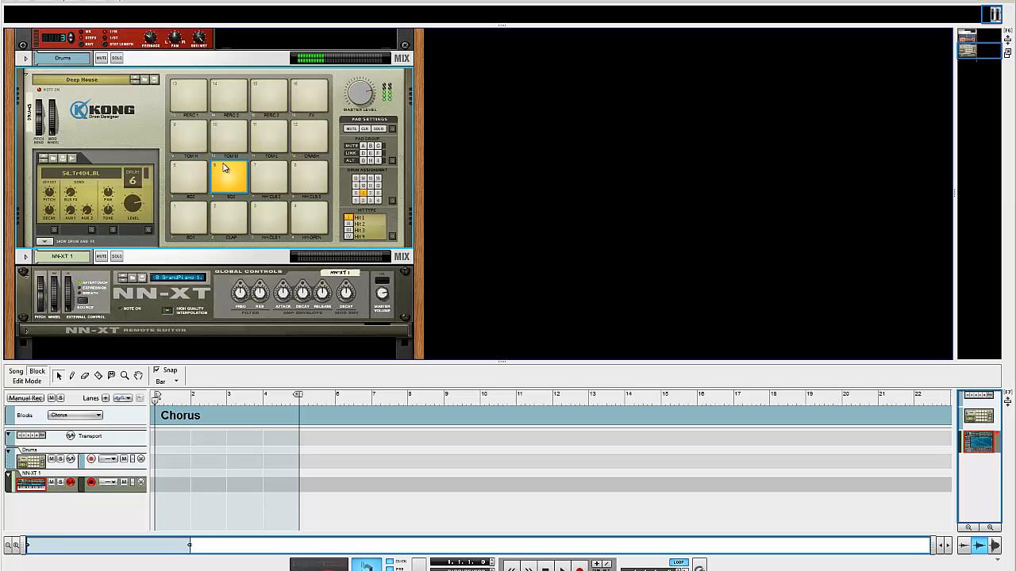
left_click(228, 216)
left_click(198, 226)
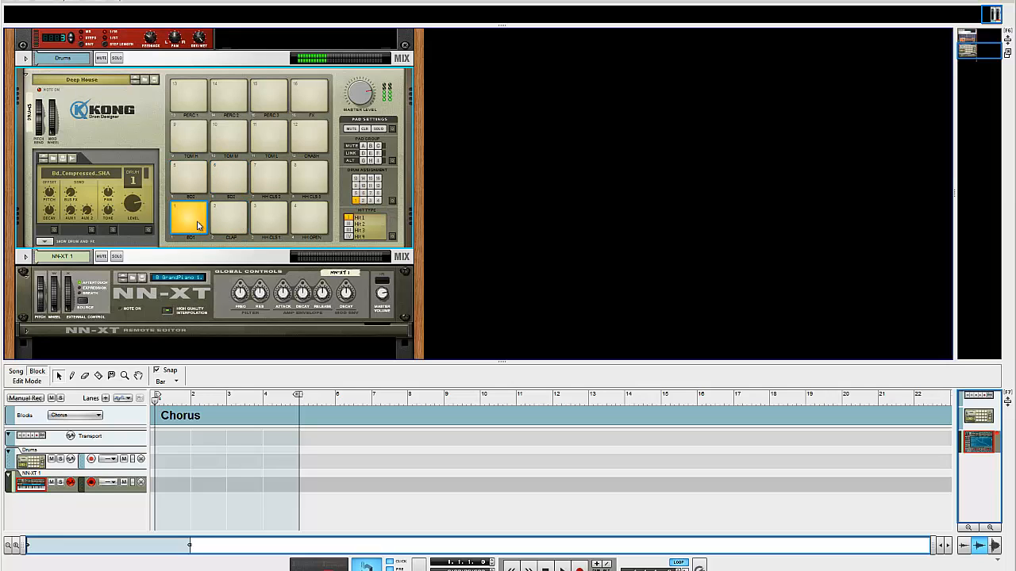
Show Kong's drum and FX section and play the BD1 and CLAP pads to view their sampler modules
left_click(46, 241)
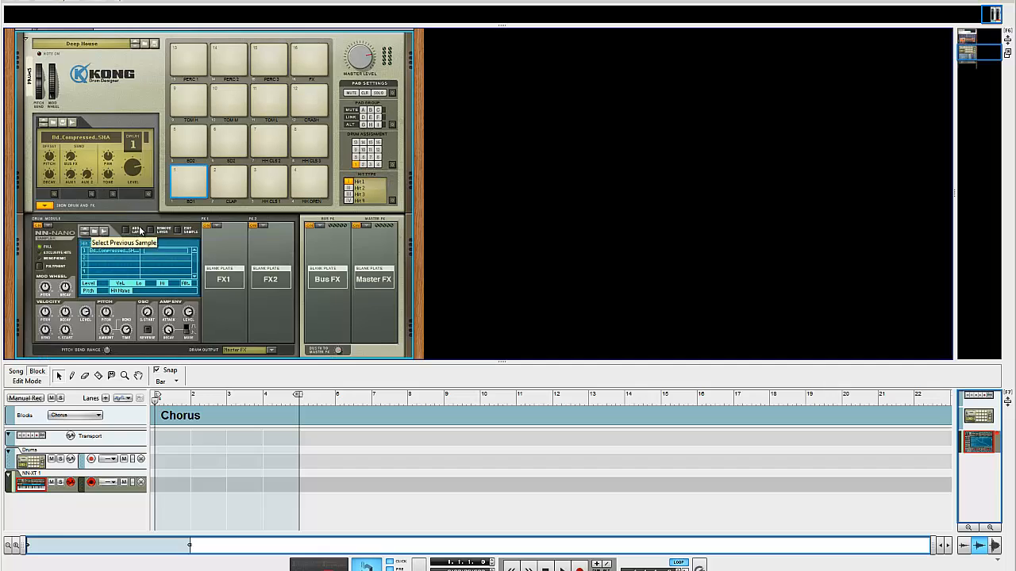
left_click(188, 179)
left_click(222, 178)
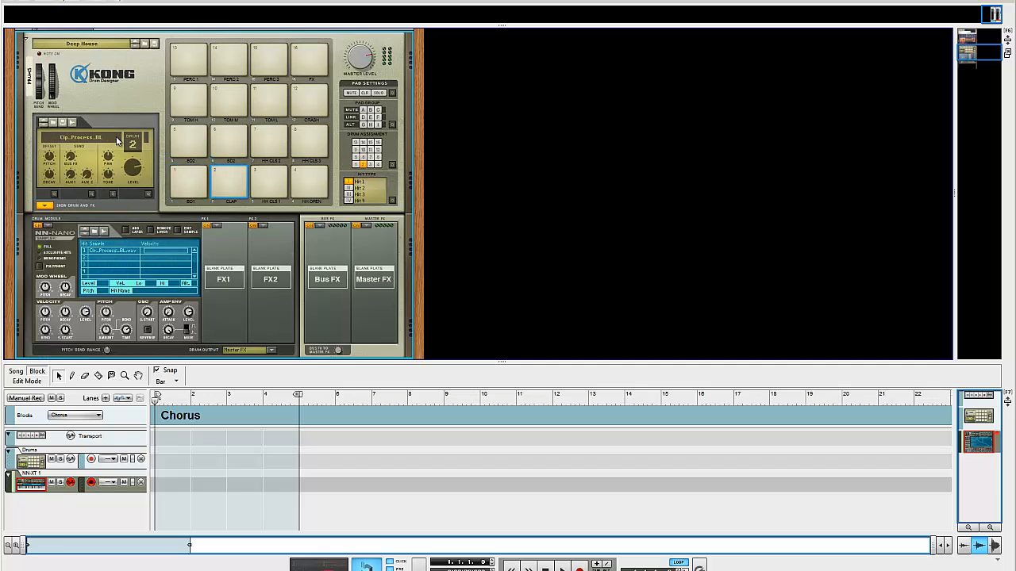
Load the Kong Kit.kong patch, select the BD 1 pad, and toggle the drum and FX section, leaving it shown
left_click(93, 45)
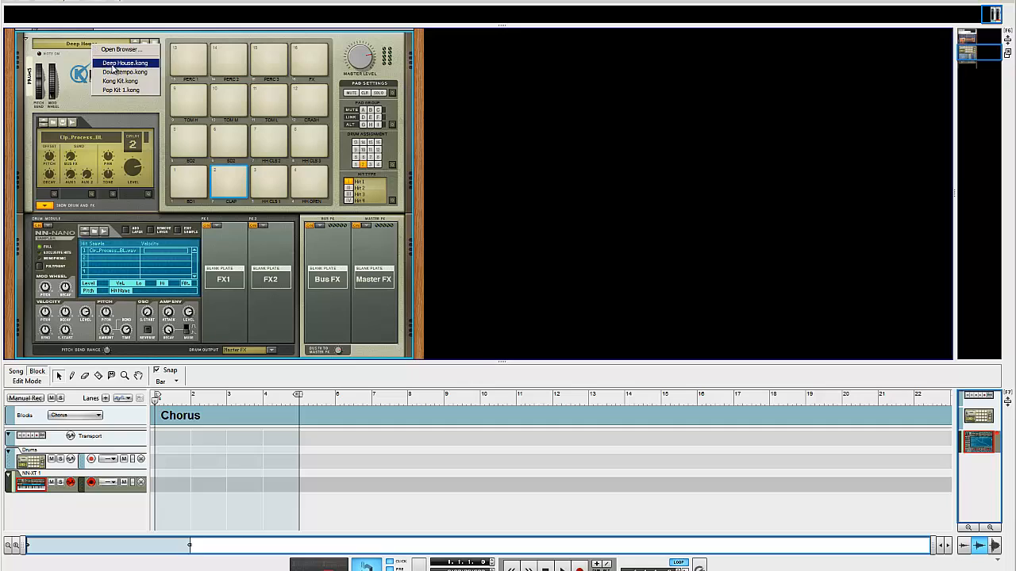
left_click(119, 81)
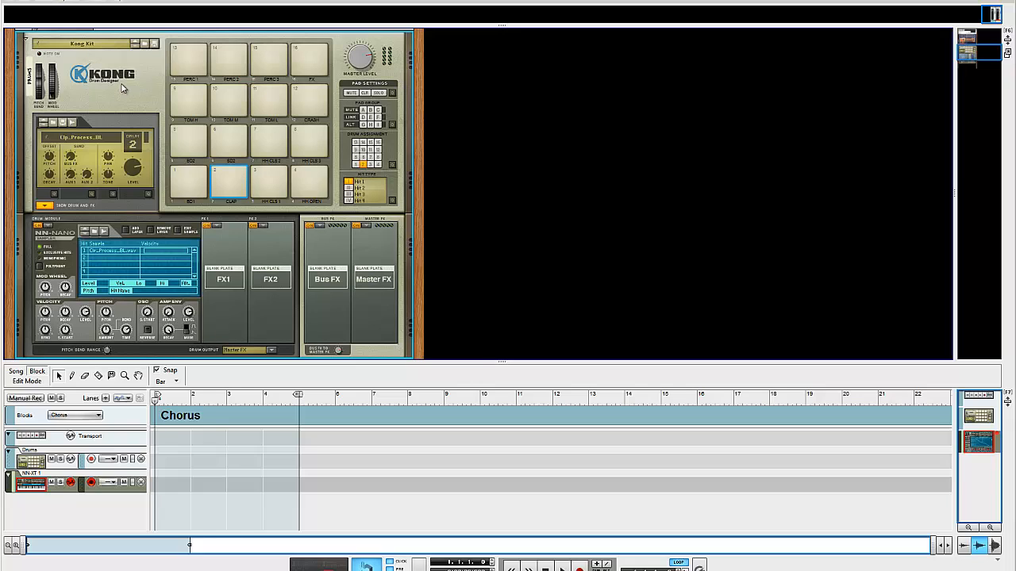
left_click(199, 189)
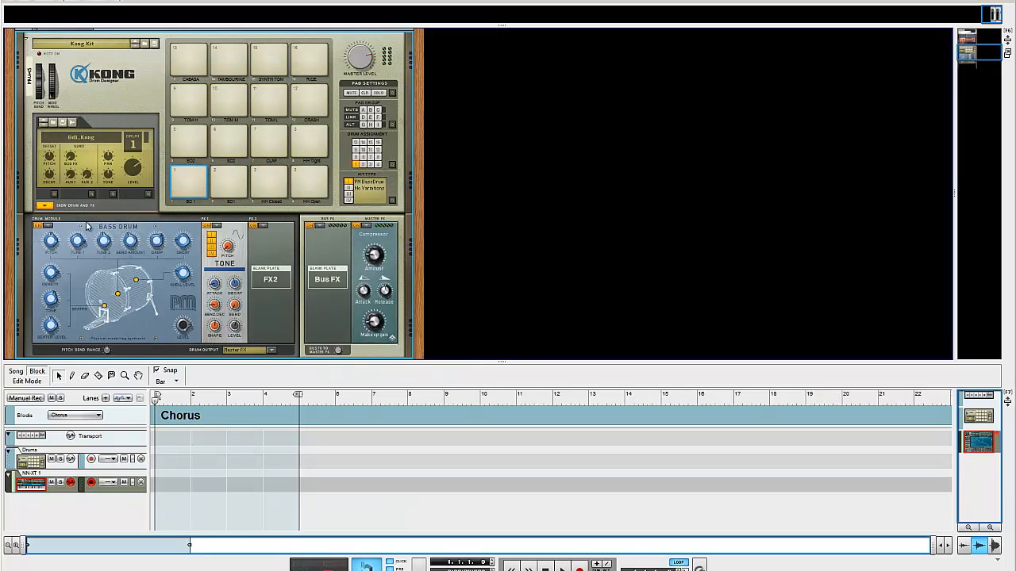
left_click(45, 206)
left_click(45, 206)
left_click(46, 207)
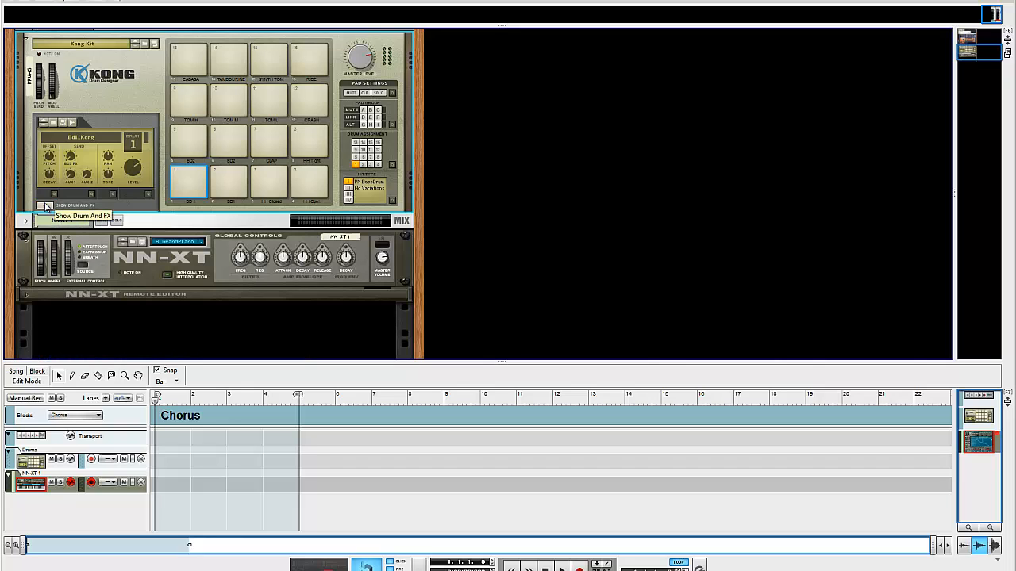
left_click(45, 207)
Audition Kong's bass drum, snare, clap and tom pads and examine the drum module used by each sound
left_click(188, 173)
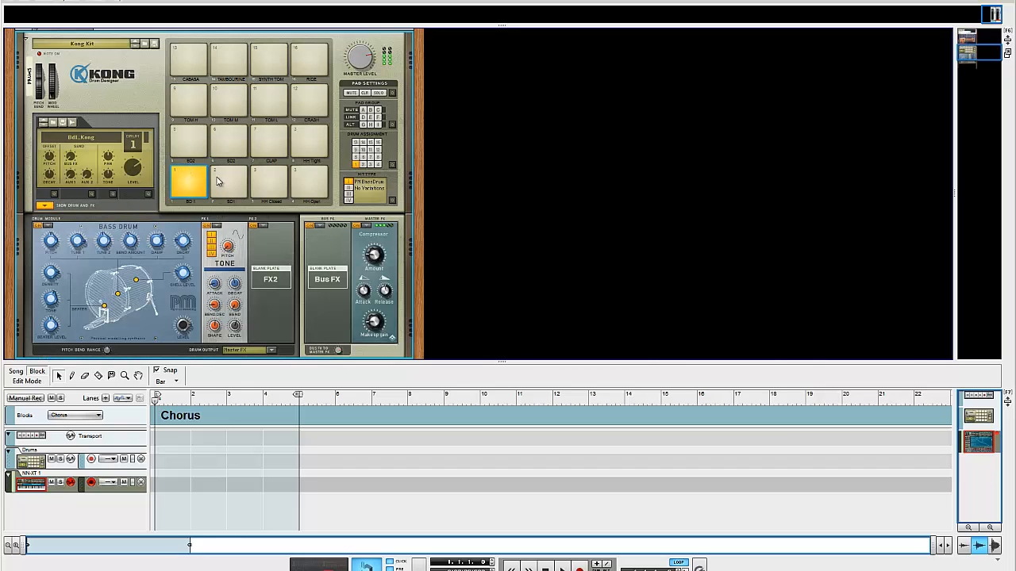
left_click(233, 179)
left_click(268, 139)
left_click(228, 141)
left_click(189, 142)
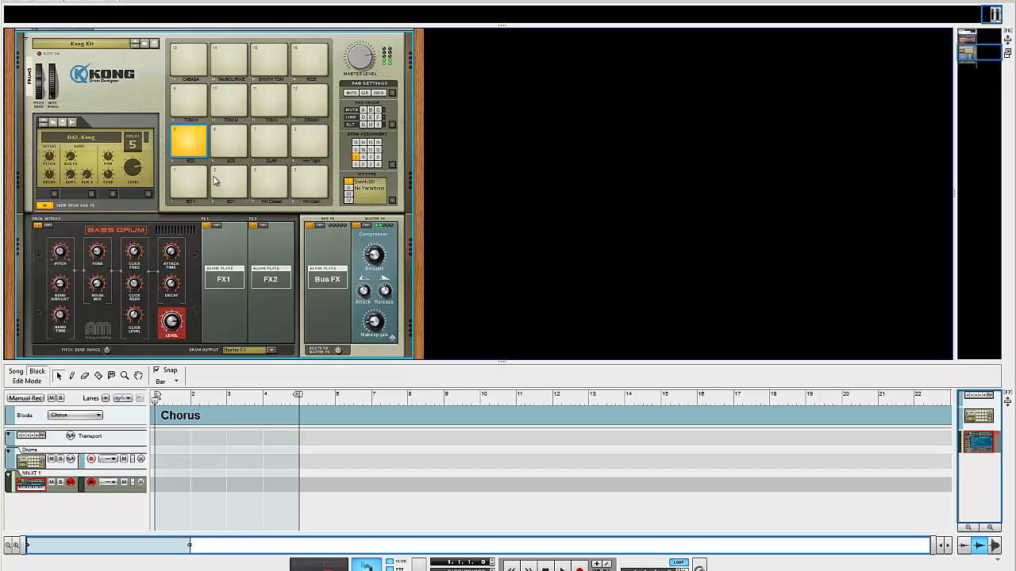
left_click(238, 179)
left_click(228, 141)
left_click(268, 100)
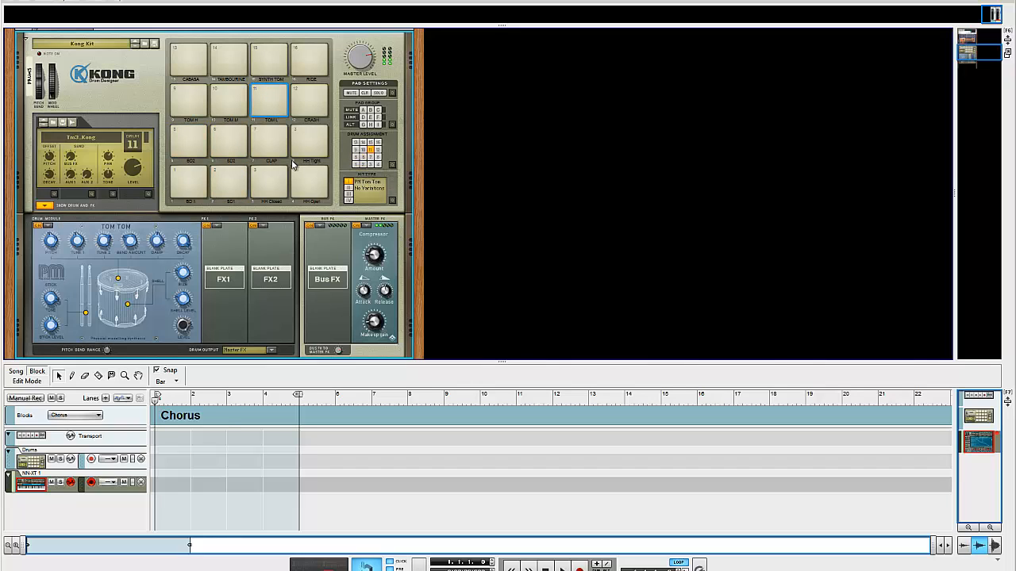
left_click(253, 171)
With the Drums track selected, set BD 1's Beater Density to 127, Beater Tone to 12 and Tune 2 to 0, and adjust Tune 1 and Bend Amount
left_click(188, 191)
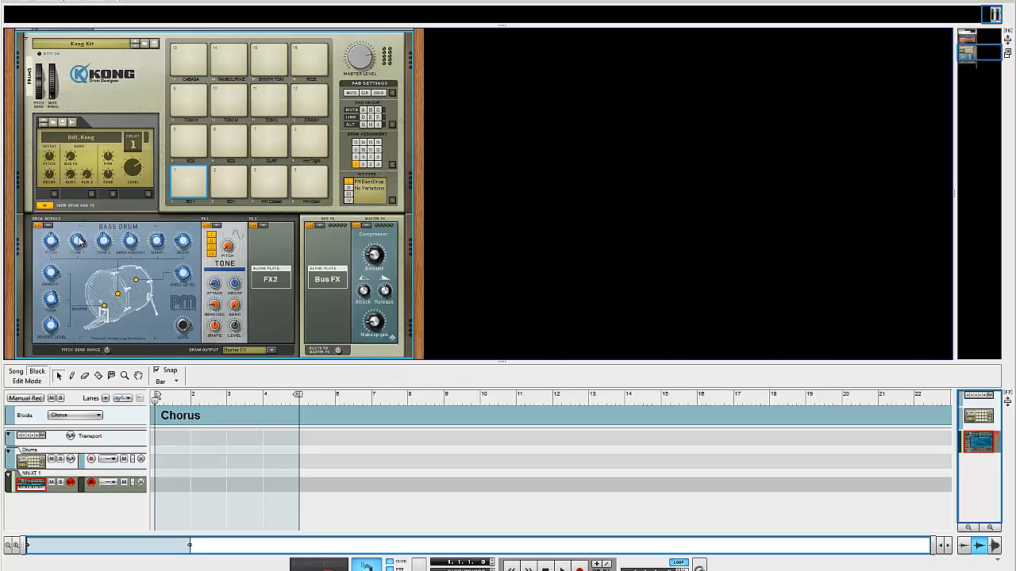
mouse_move(78, 242)
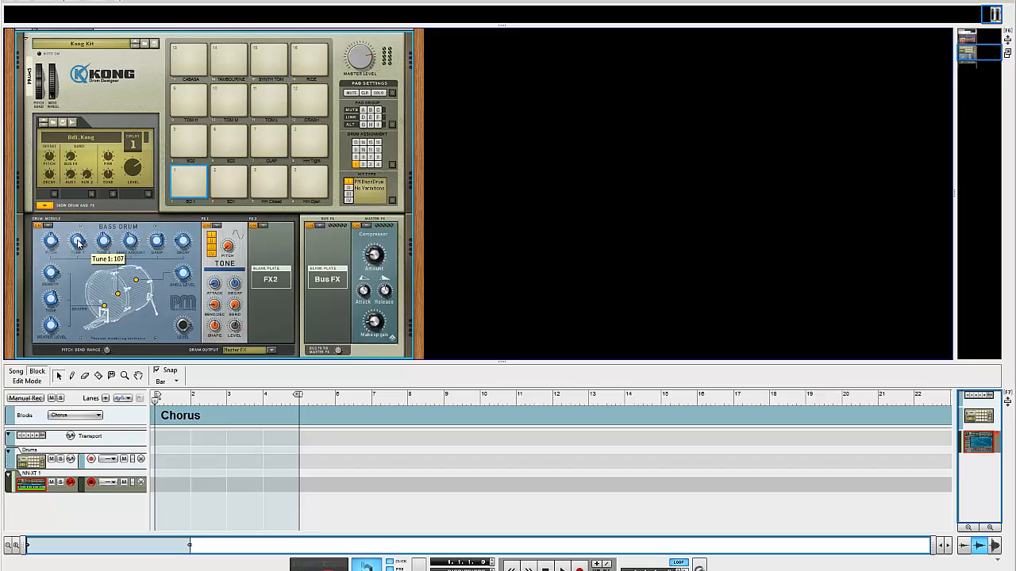
left_click(65, 450)
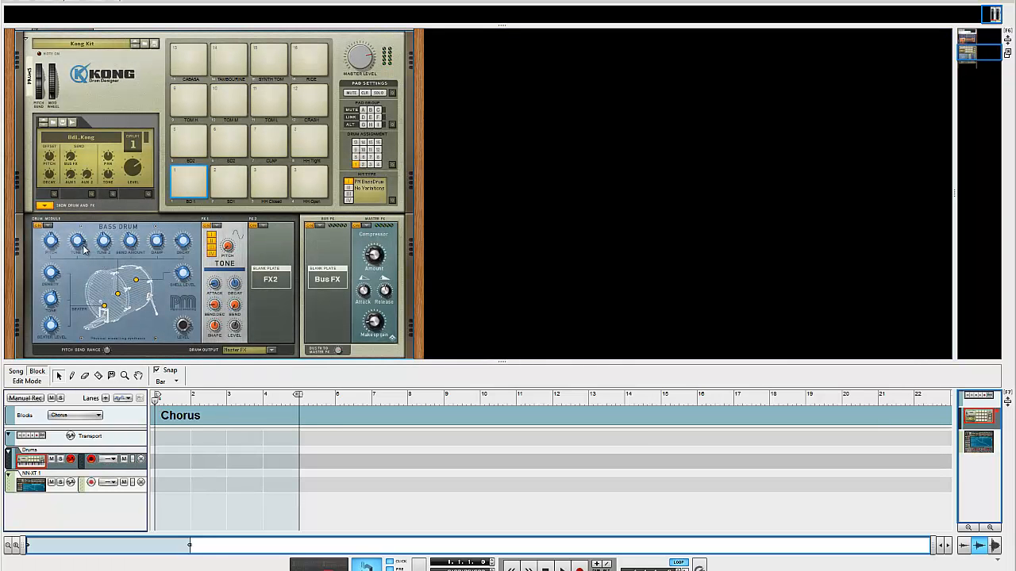
left_click_drag(75, 239, 45, 227)
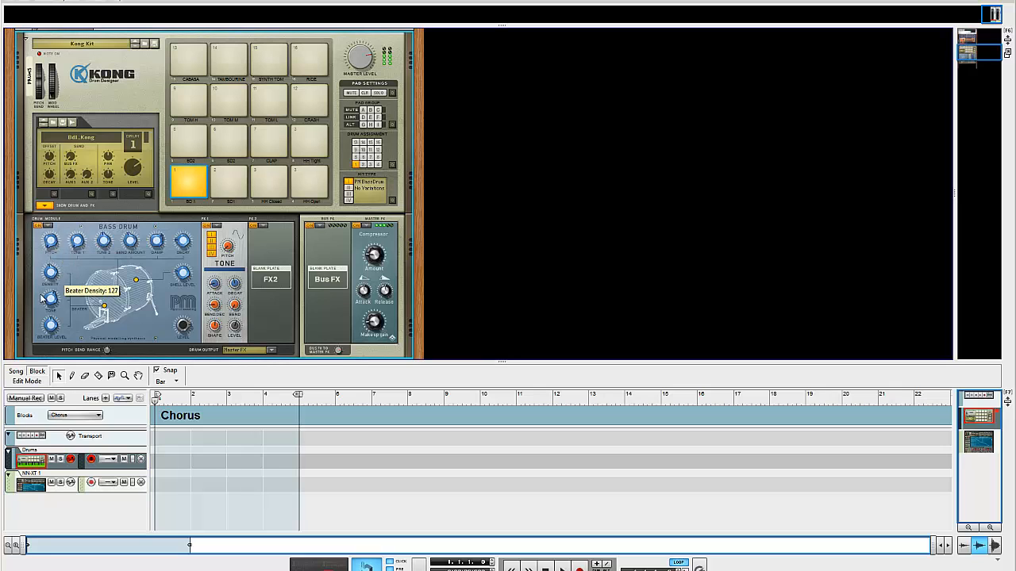
left_click_drag(42, 299, 39, 328)
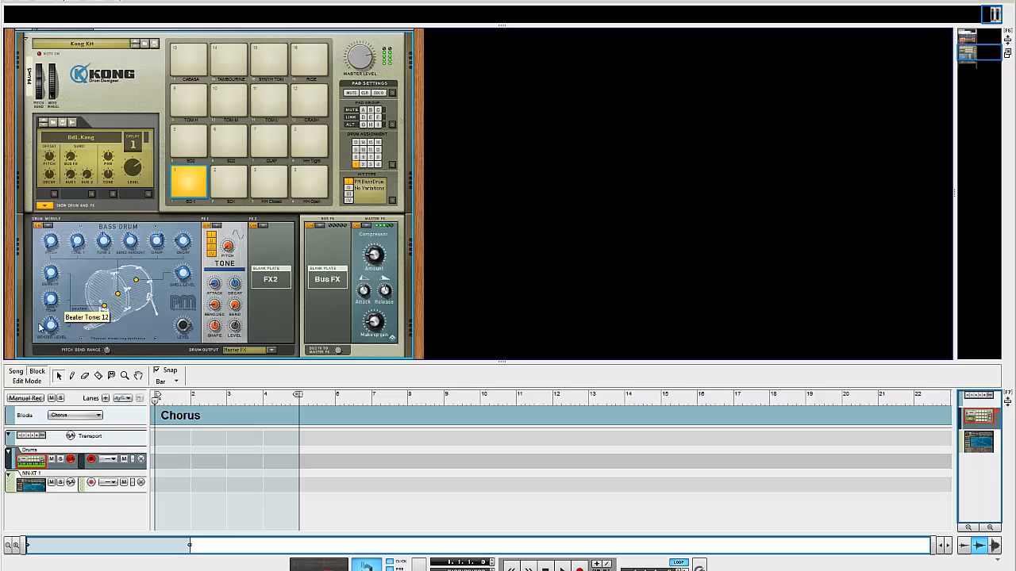
left_click_drag(103, 241, 99, 276)
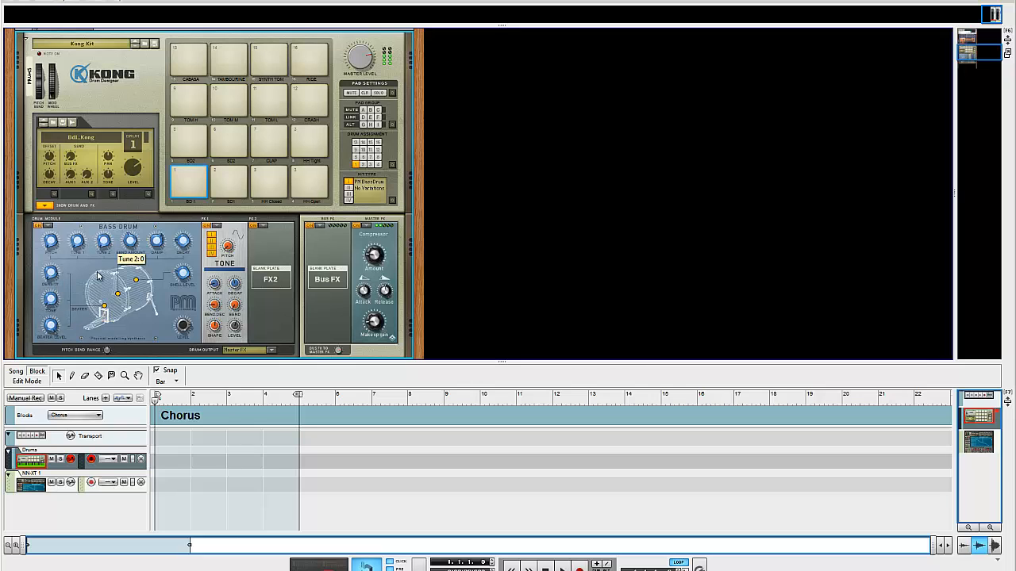
left_click_drag(129, 241, 180, 158)
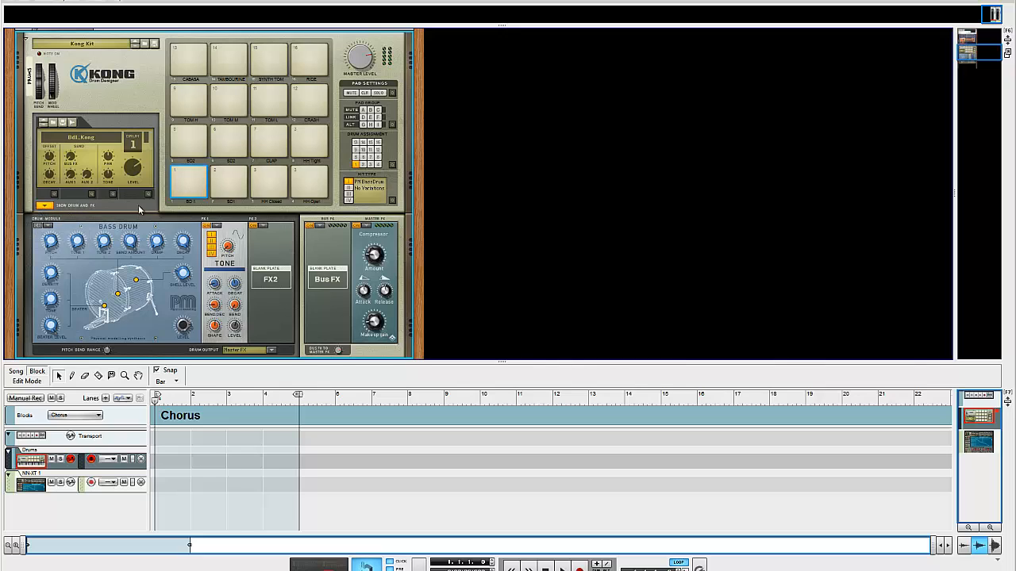
Examine the effect types available for BD 1's FX1 and FX2 slots and the types available for its drum module
left_click(206, 227)
left_click(264, 228)
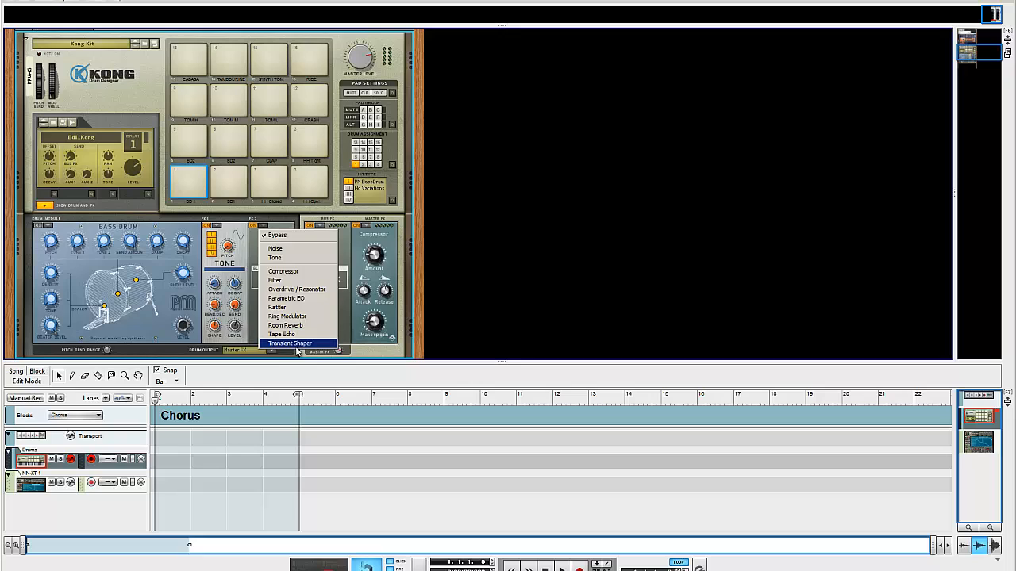
left_click(165, 277)
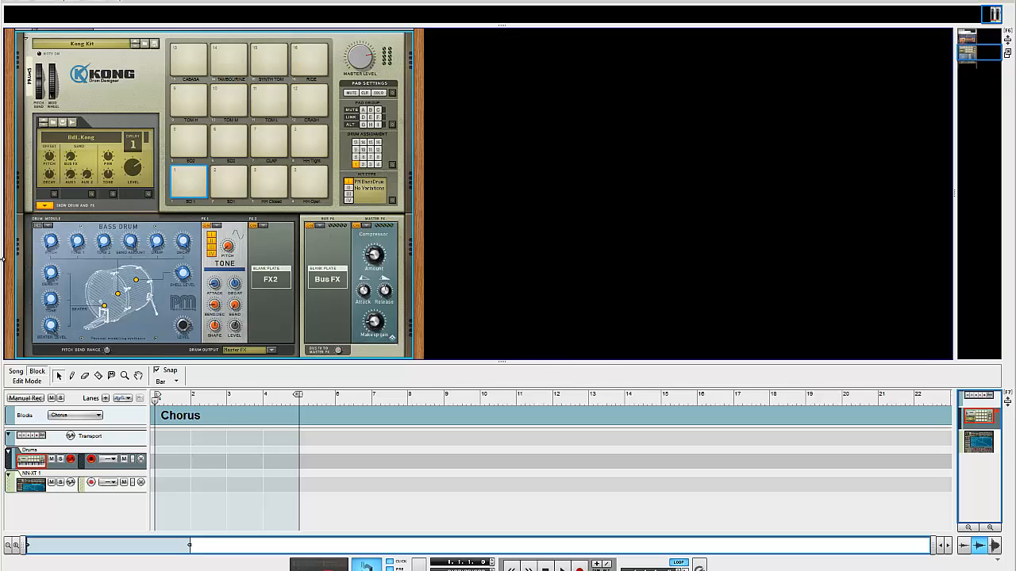
left_click(52, 227)
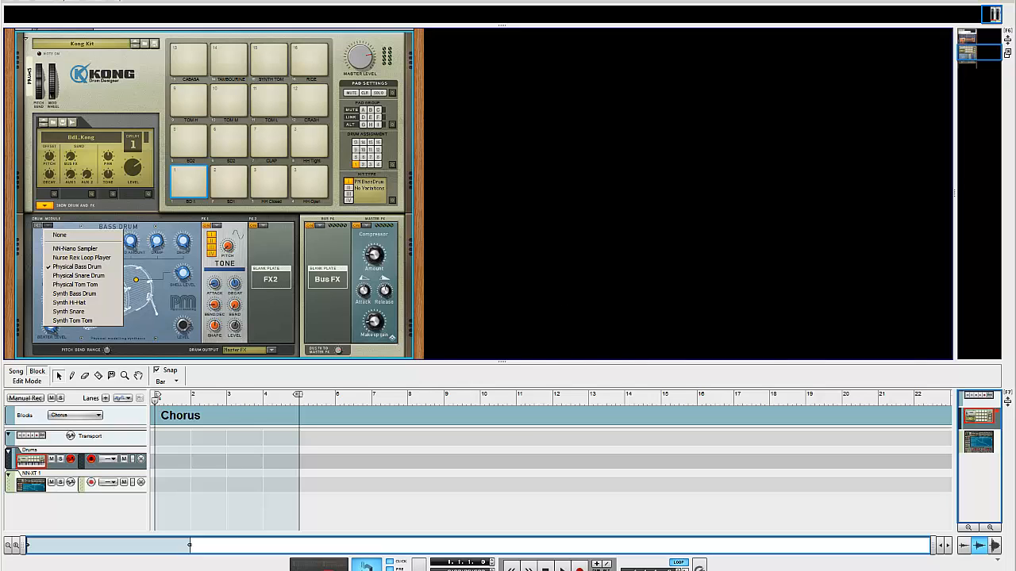
Bring the Google+ Hangouts window into view, enlarge the webcam participant's video, and move the window back off the screen
left_click_drag(1015, 21, 514, 21)
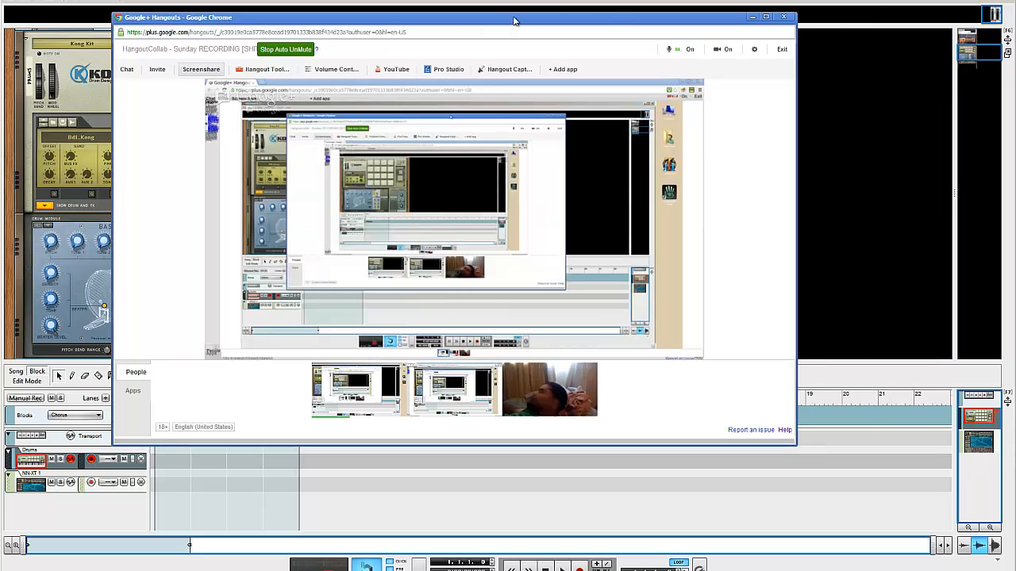
mouse_move(457, 385)
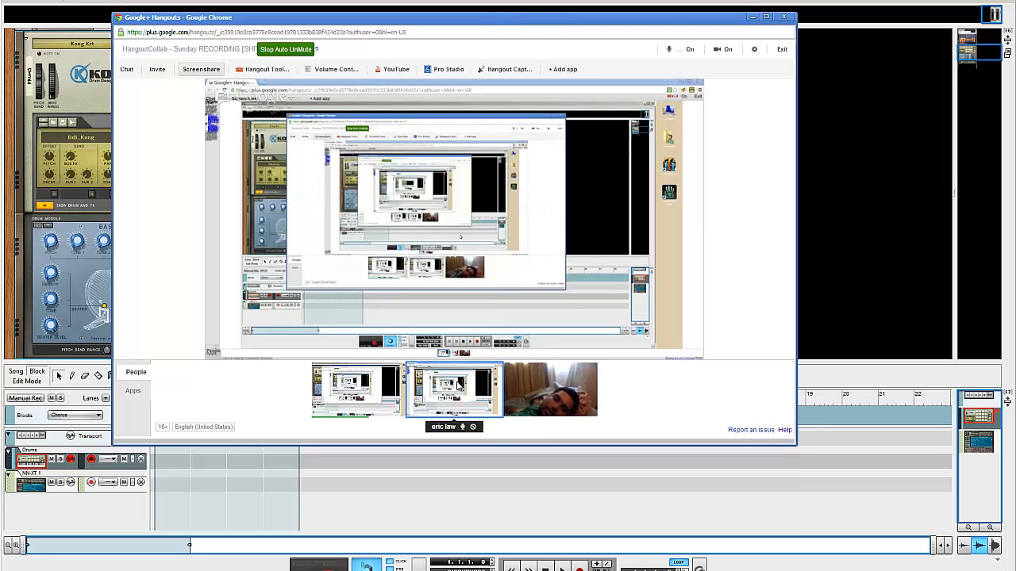
left_click(574, 388)
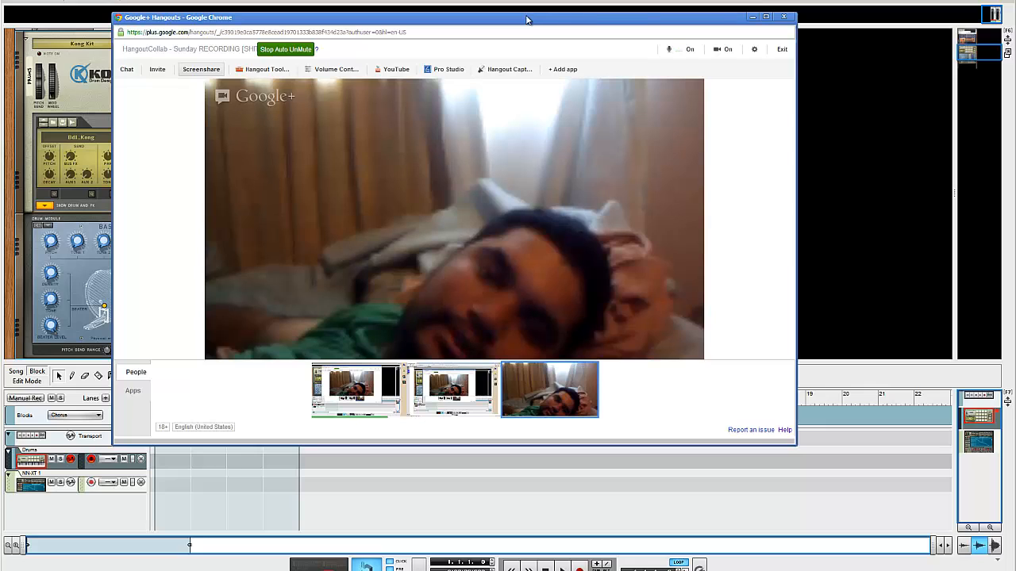
left_click_drag(527, 20, 1015, 52)
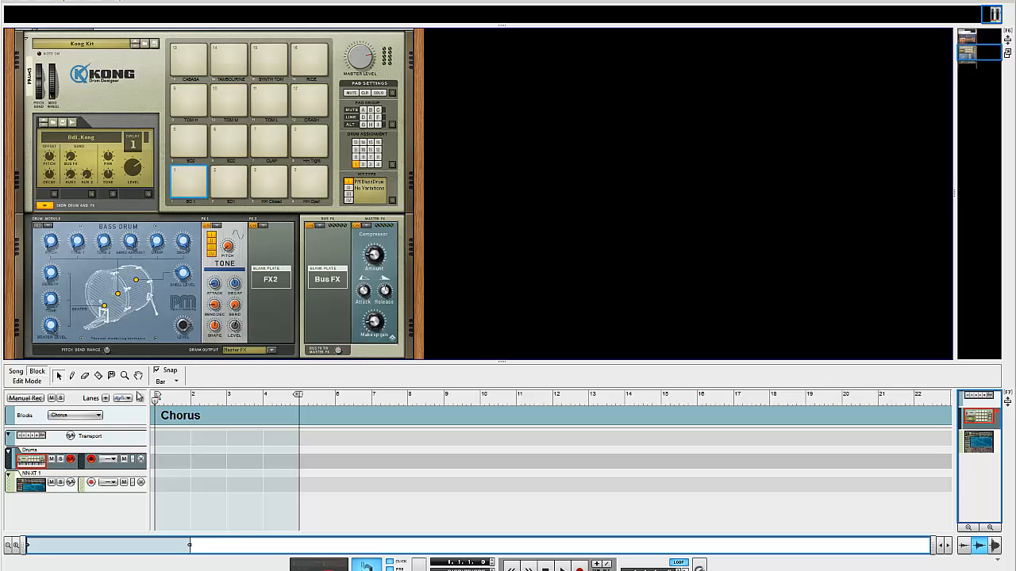
With the Drums track selected, change pad BD 1's drum module to Synth Snare
left_click(92, 435)
left_click(86, 458)
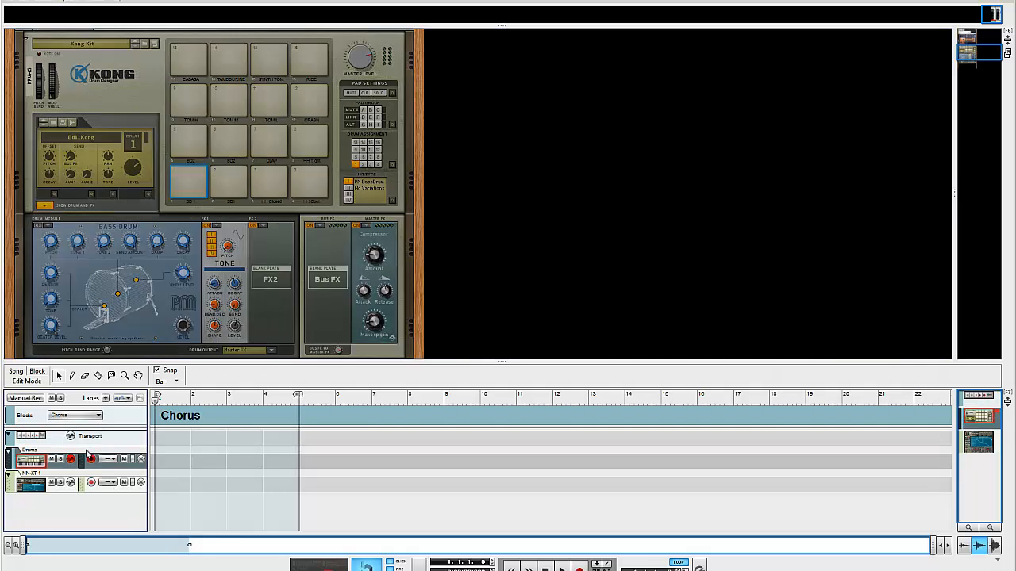
left_click(52, 225)
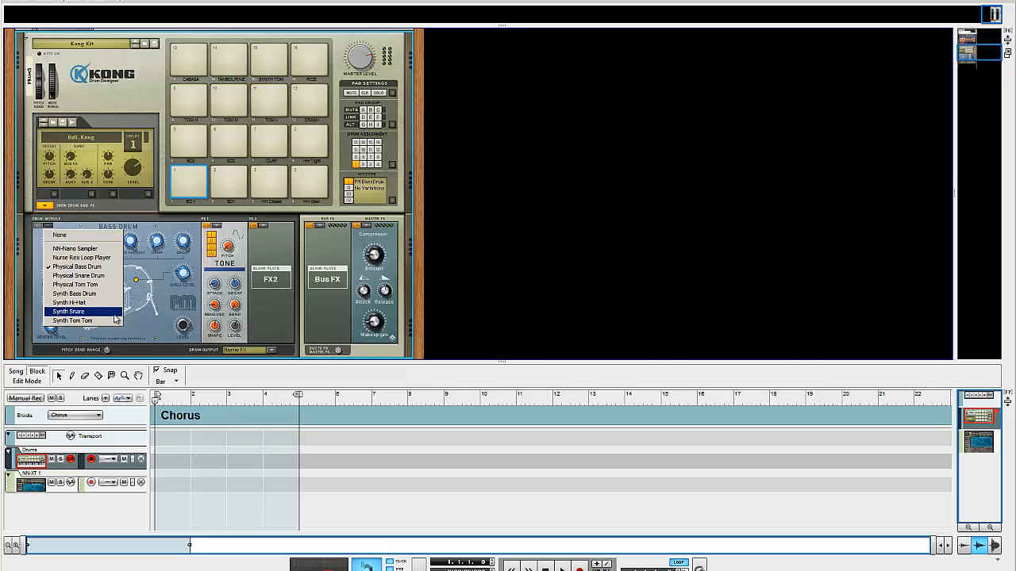
left_click(115, 312)
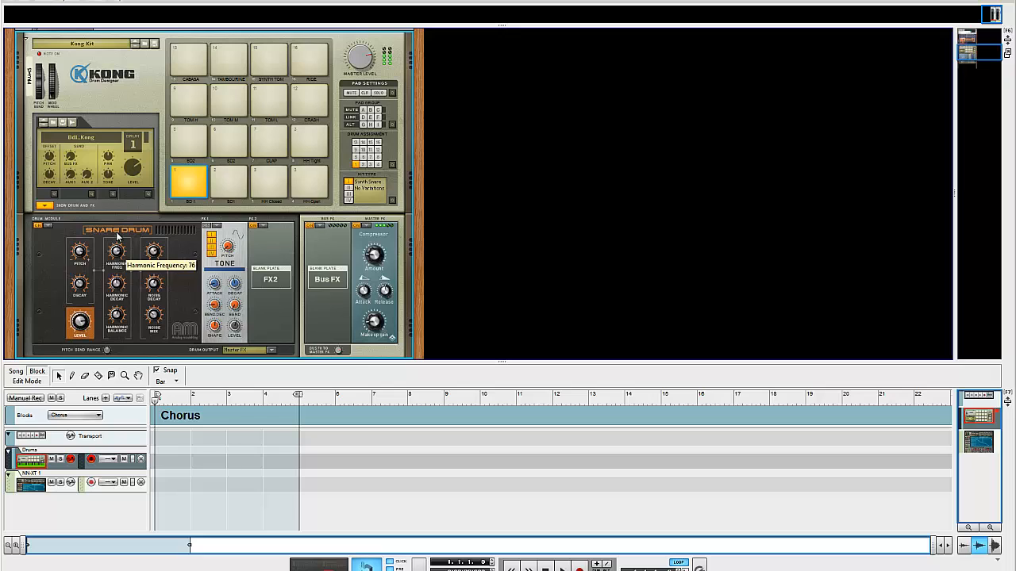
Try NN-Nano Sampler as BD 1's drum module, followed by Nurse Rex Loop Player
left_click(47, 228)
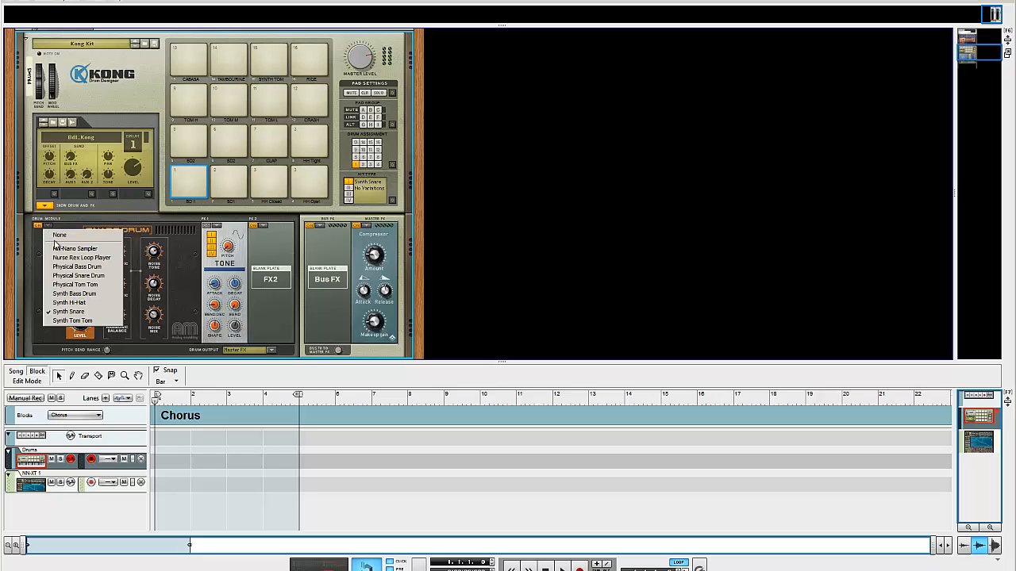
left_click(57, 249)
left_click(57, 238)
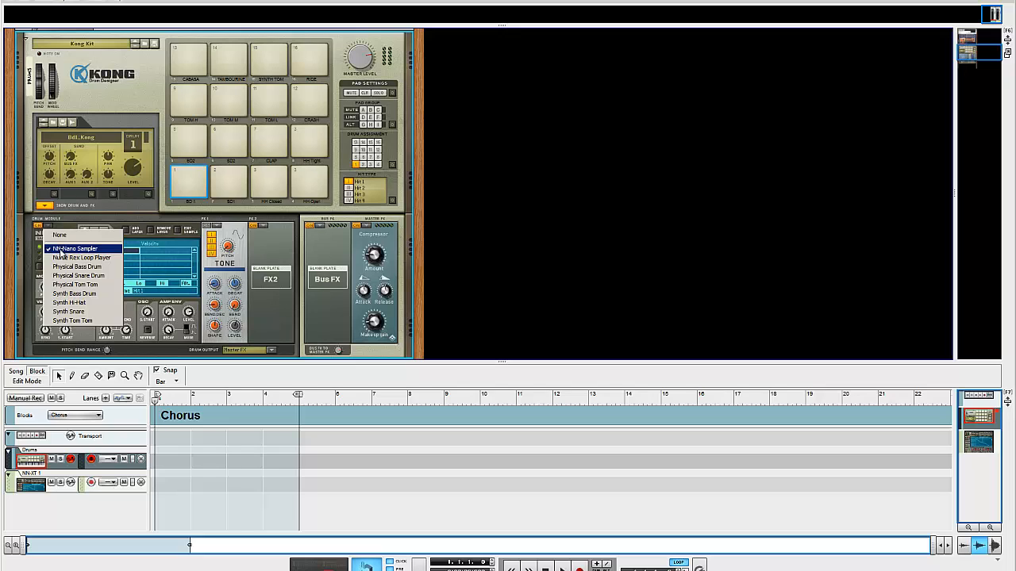
left_click(111, 259)
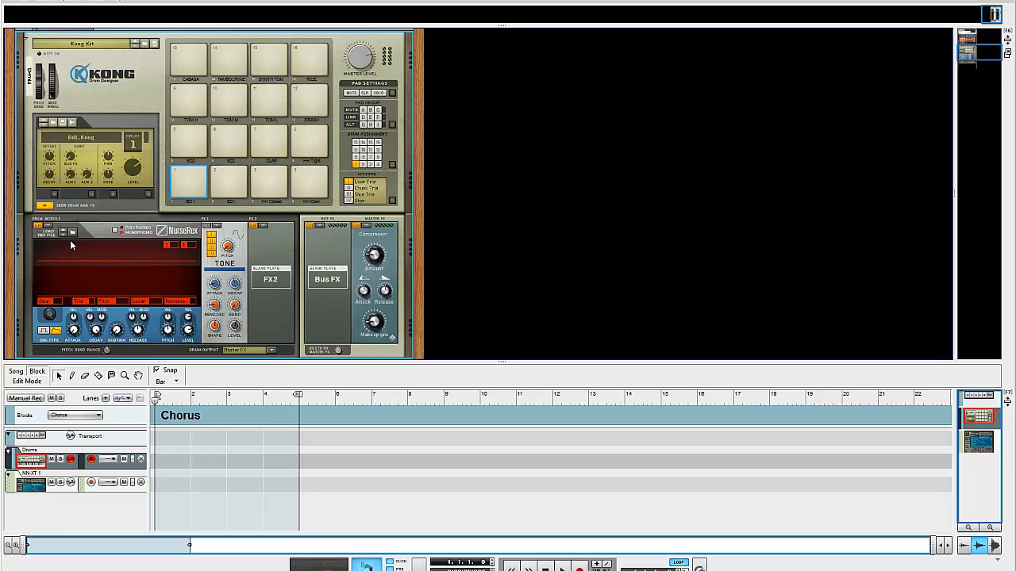
Set BD 1's drum module back to NN-Nano Sampler and select the fourth row in its empty hit list
left_click(46, 228)
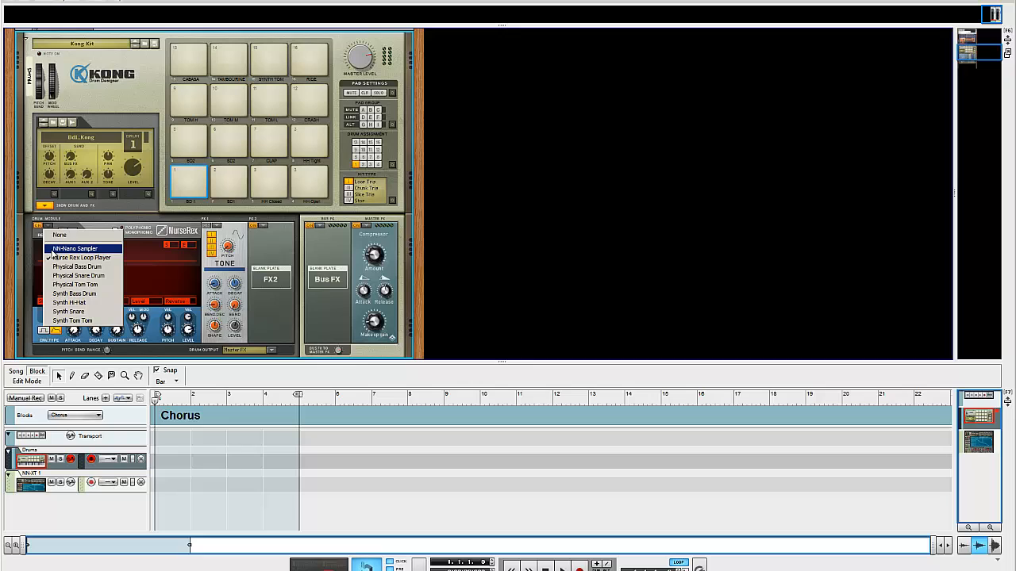
left_click(54, 249)
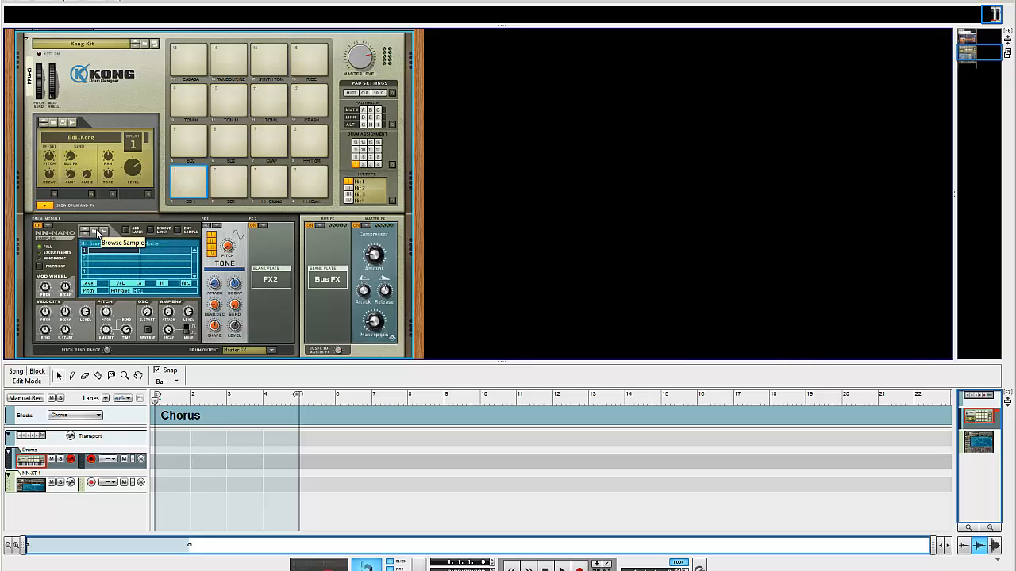
left_click(95, 260)
left_click(95, 273)
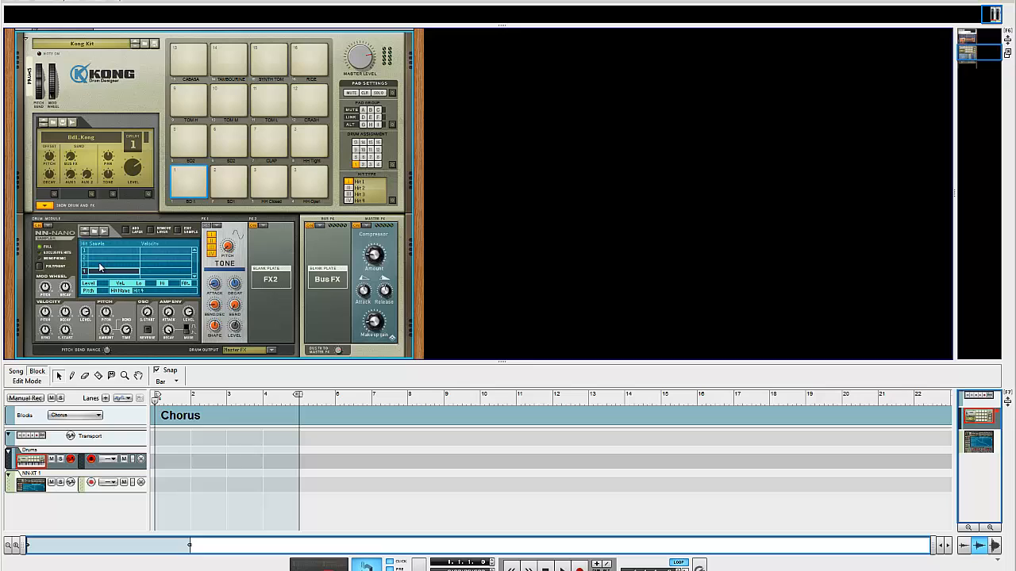
Audition the snare, open hi-hat and tambourine pads to view the drum module behind each sound
left_click(226, 180)
left_click(303, 177)
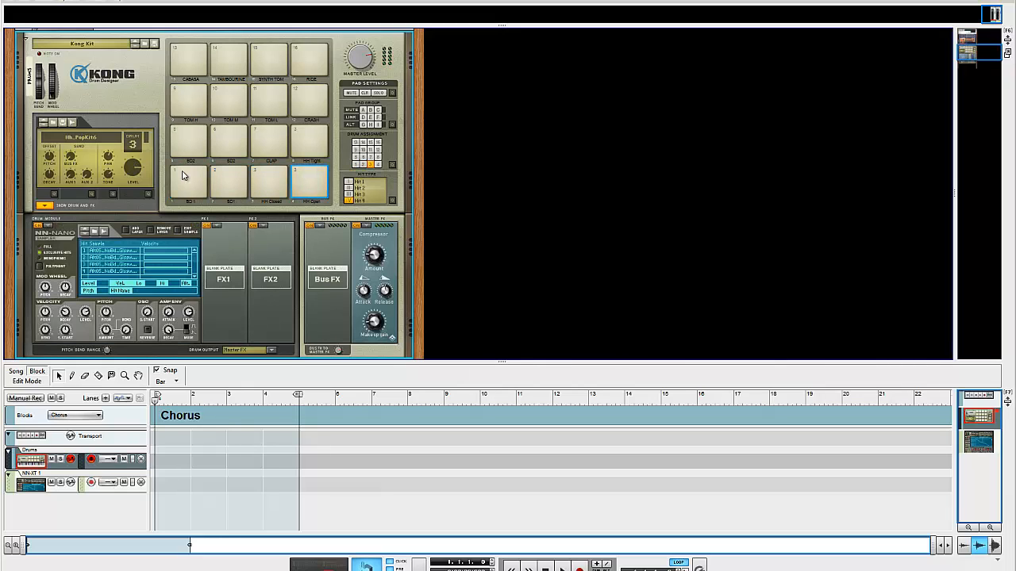
left_click(228, 141)
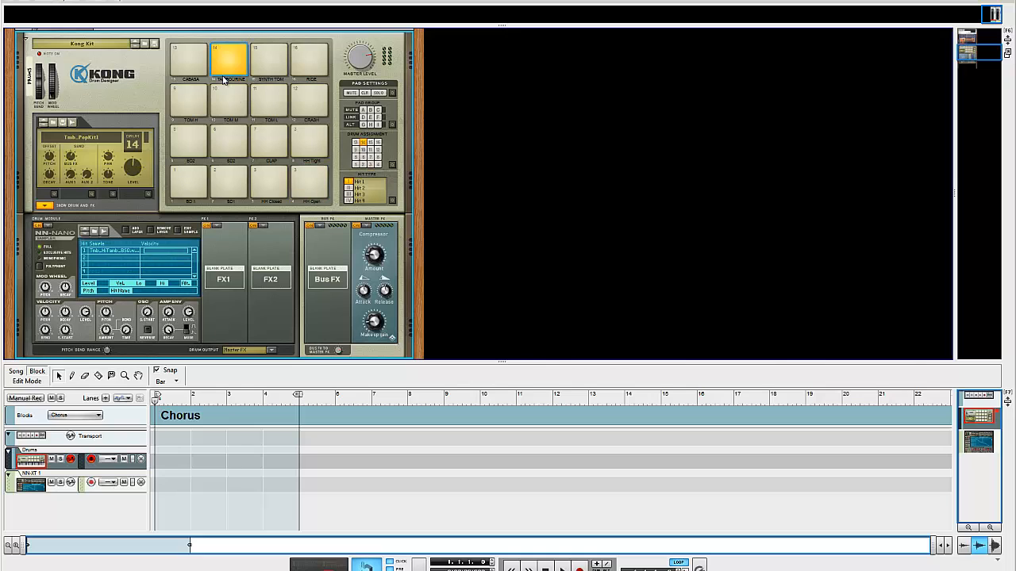
right_click(159, 74)
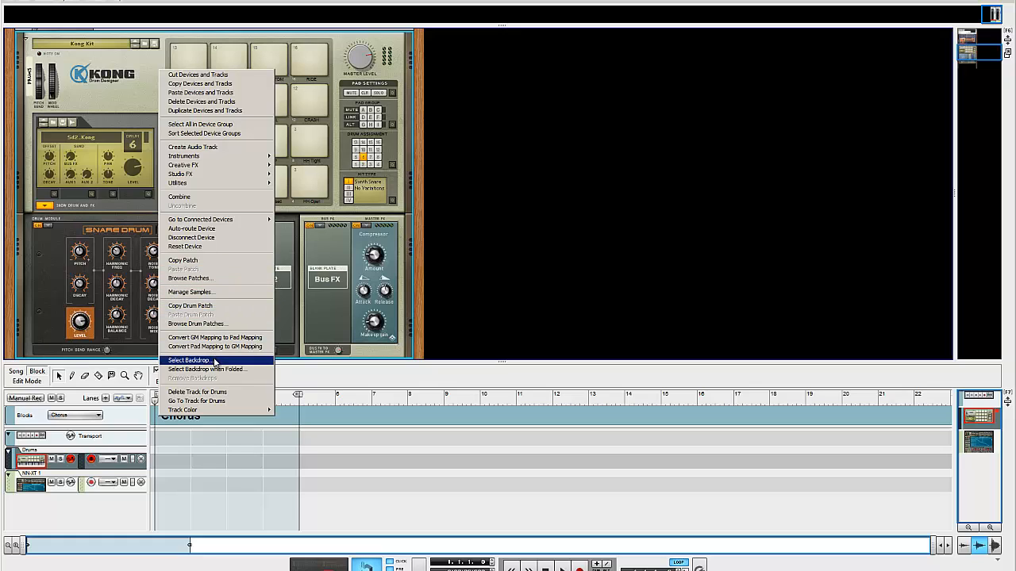
mouse_move(221, 413)
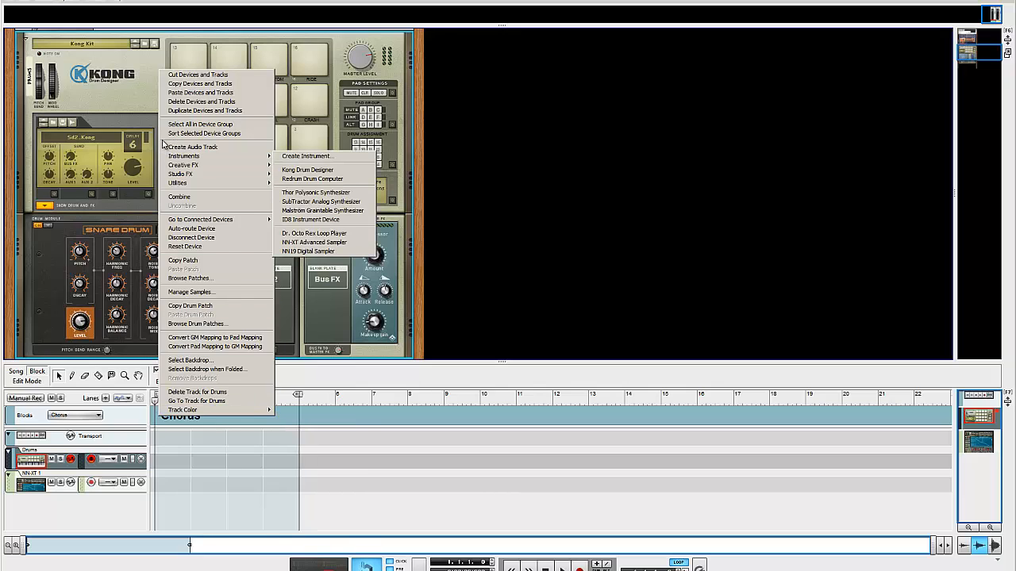
mouse_move(188, 161)
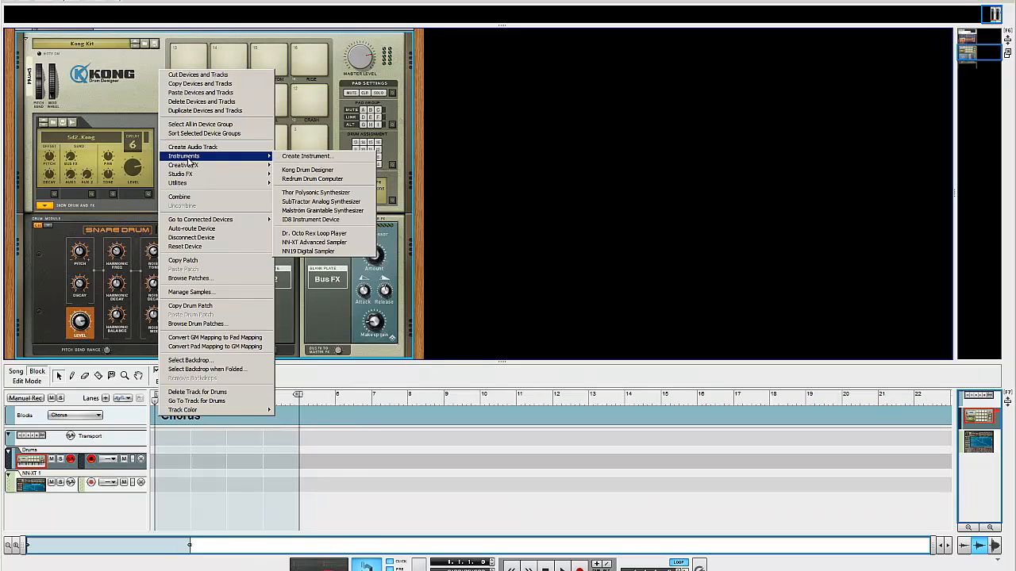
left_click(158, 154)
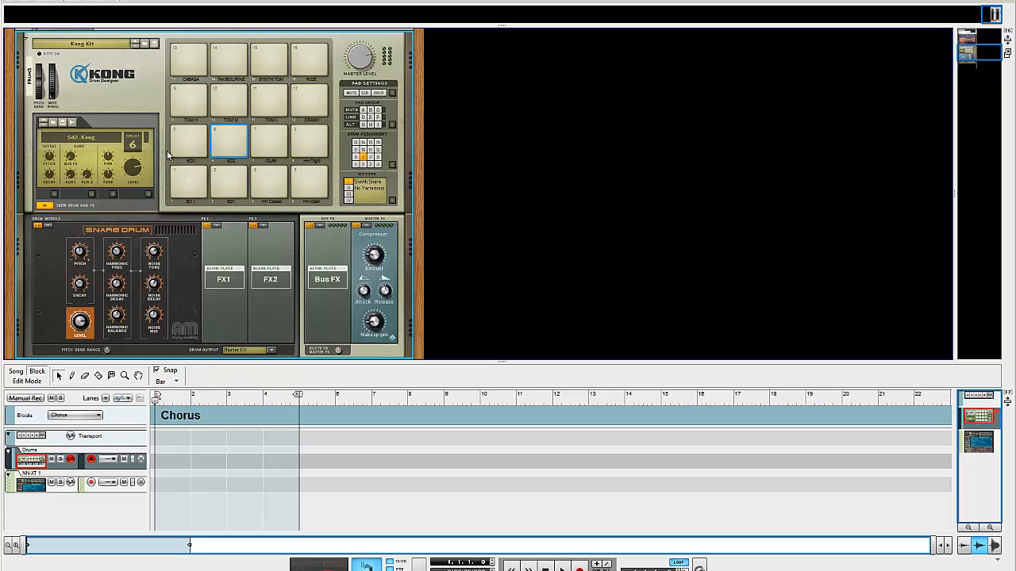
Reset the Kong device and try the Drum 6 and Drum 7 pads
right_click(121, 94)
left_click(120, 77)
left_click(102, 45)
left_click(60, 69)
right_click(81, 92)
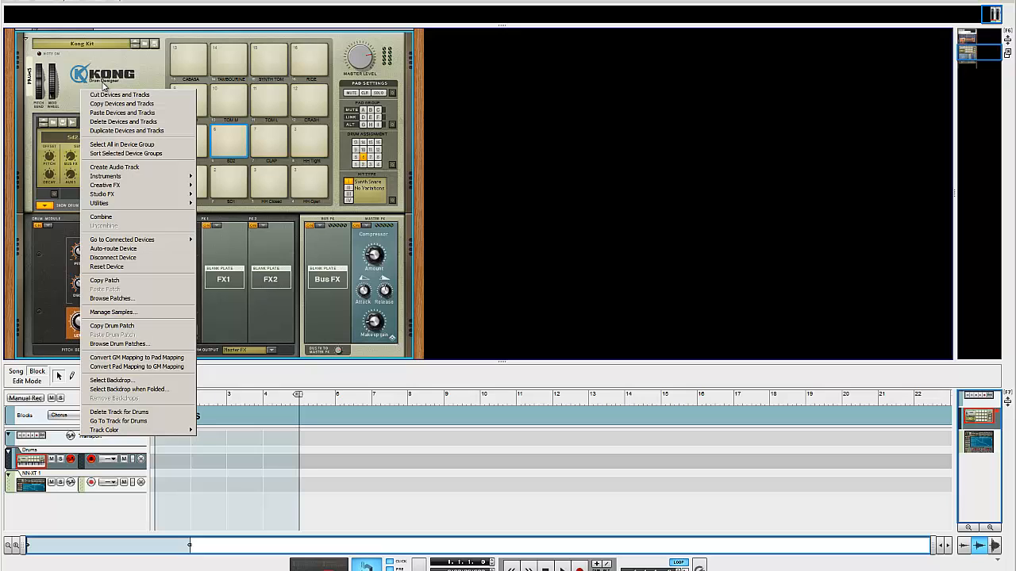
left_click(135, 267)
left_click(230, 140)
left_click(278, 136)
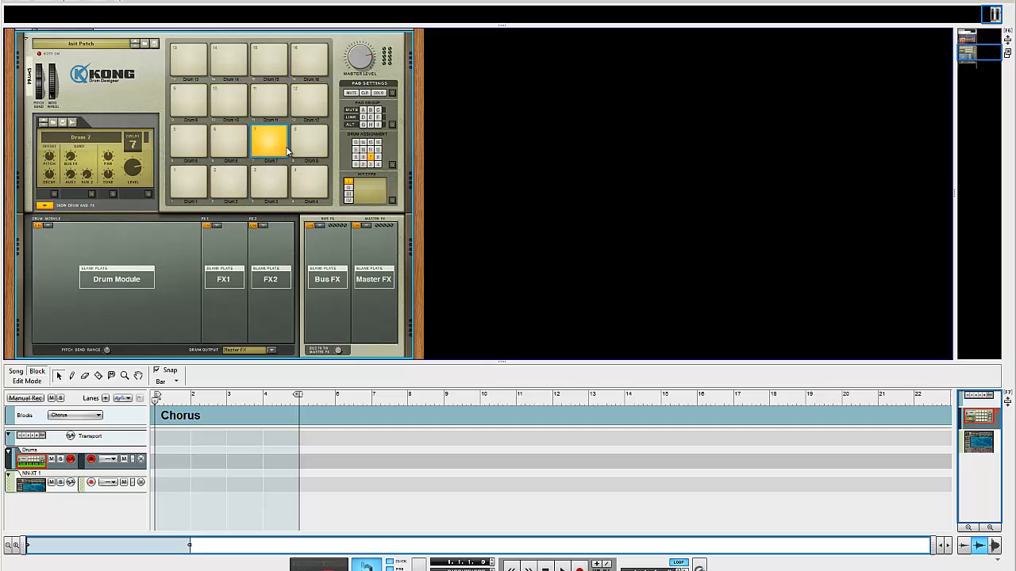
Play pads across all four rows of the reset Kong to check their drum modules, ending on pad 1
right_click(118, 74)
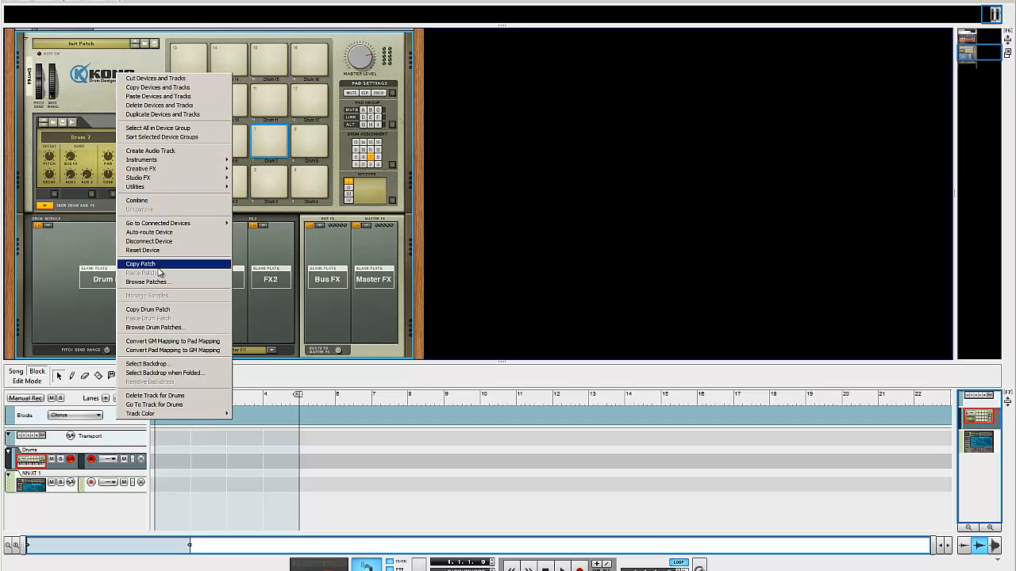
left_click(91, 257)
left_click(193, 184)
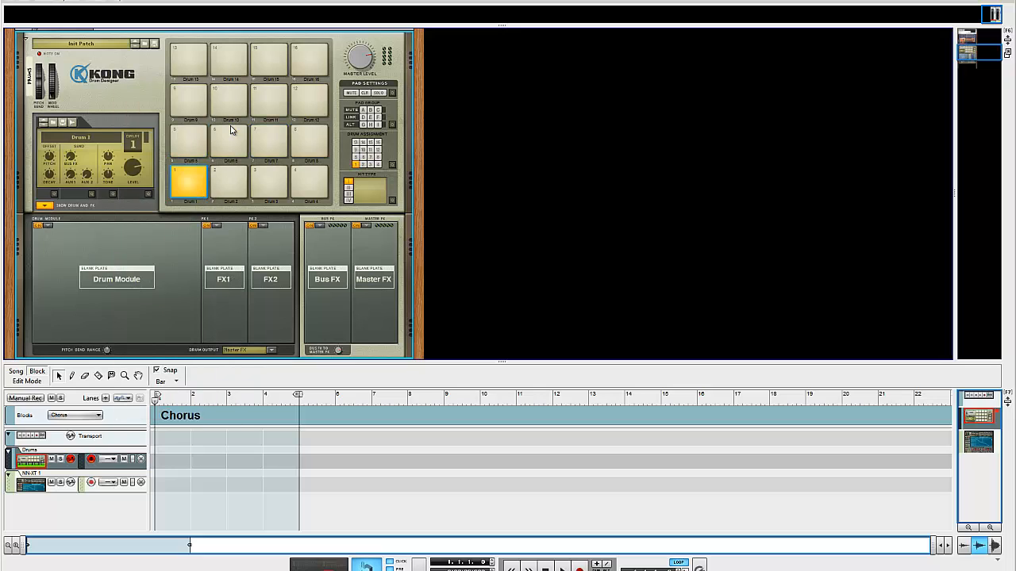
left_click(232, 143)
left_click(266, 103)
left_click(222, 109)
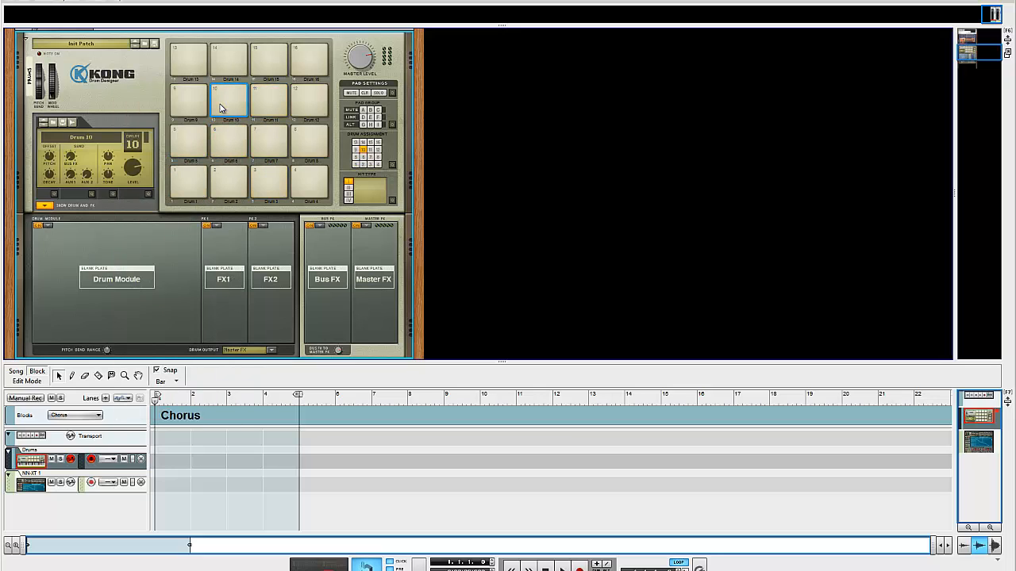
left_click(197, 64)
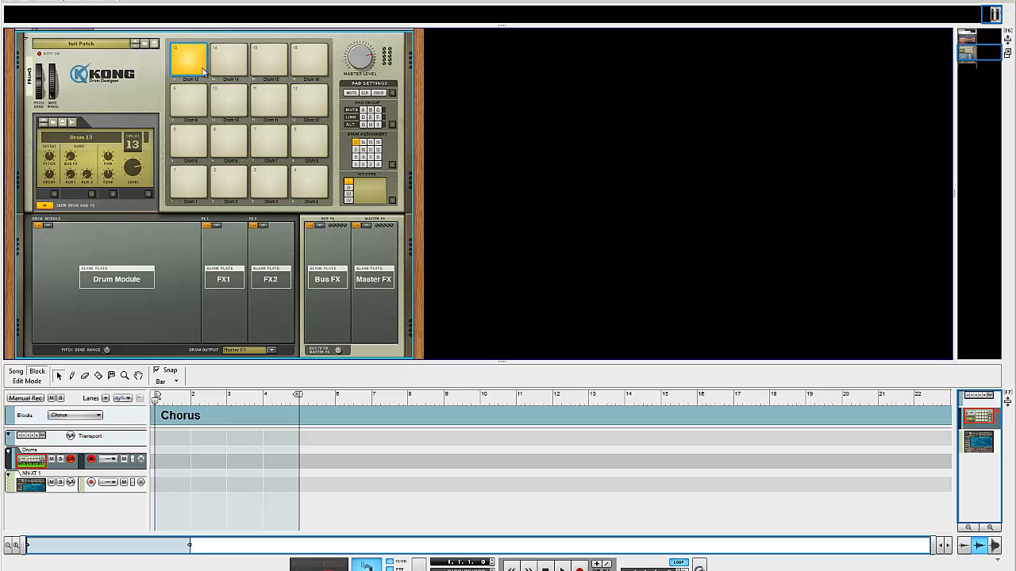
left_click(256, 64)
left_click(225, 151)
left_click(309, 101)
left_click(321, 68)
left_click(259, 155)
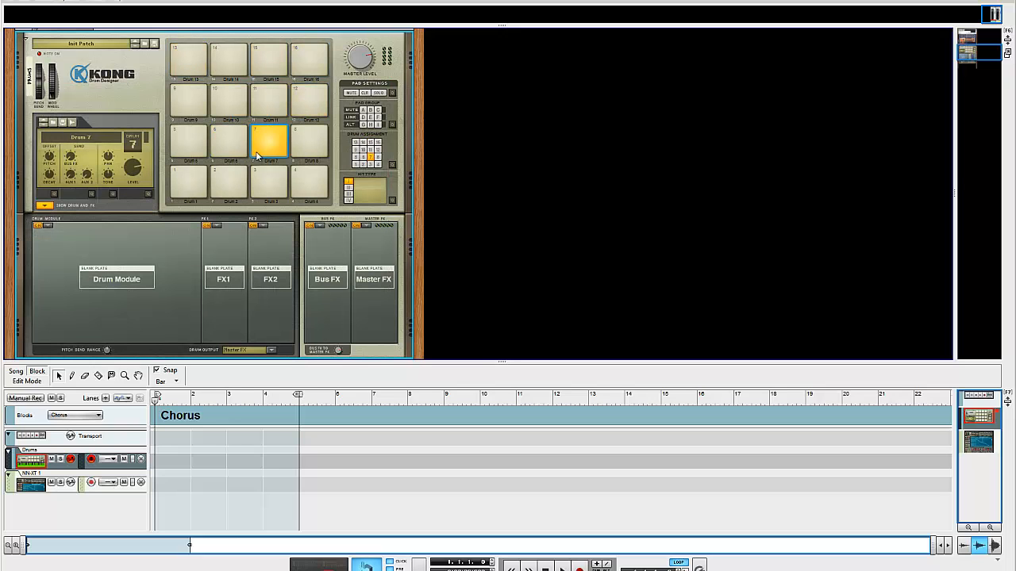
left_click(225, 189)
left_click(310, 59)
left_click(309, 141)
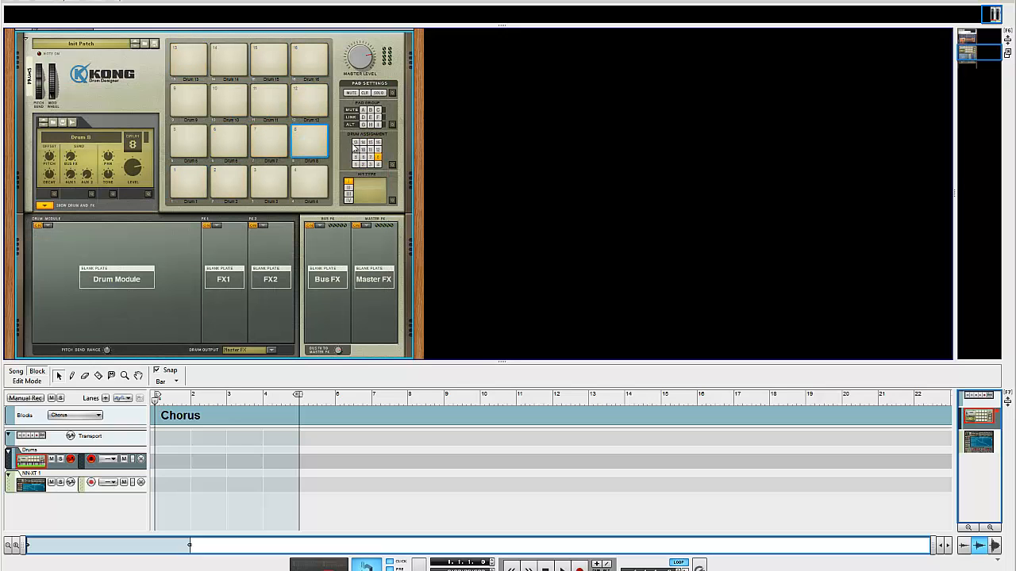
left_click(229, 179)
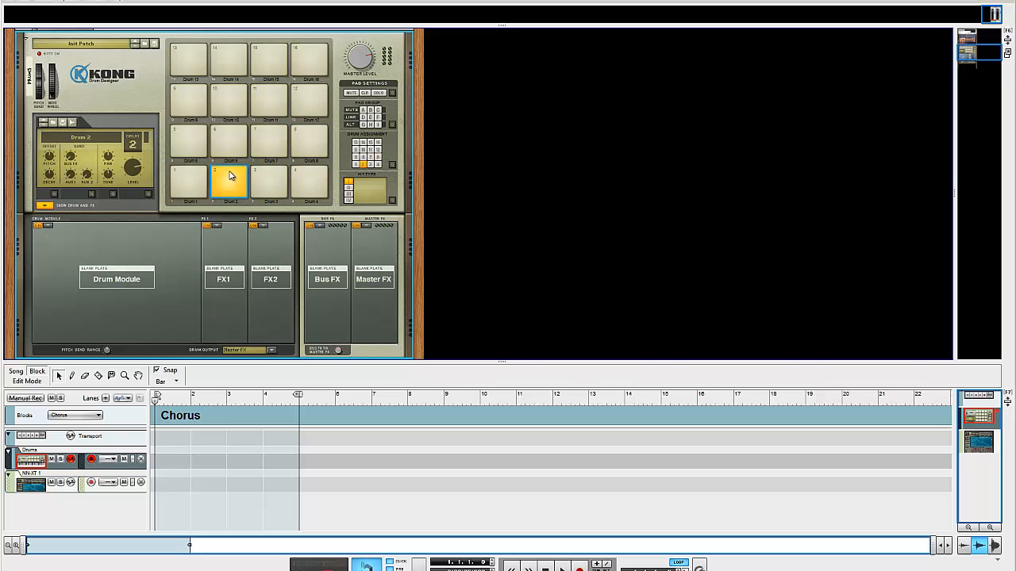
left_click(193, 182)
left_click(268, 100)
left_click(200, 181)
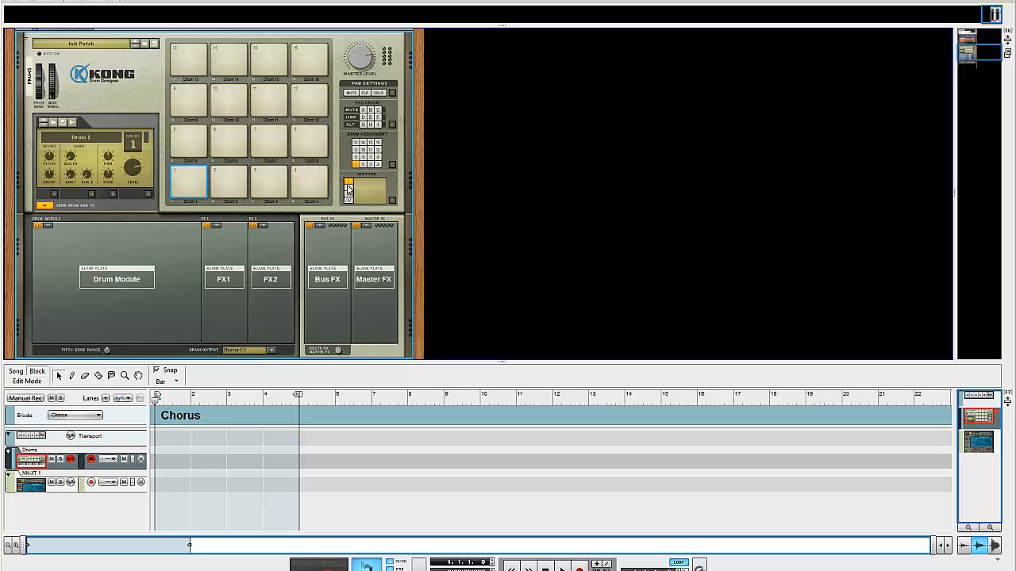
Assign Drum 1 to pad 2 with hit type 3, and select pad 1 to compare
left_click(233, 182)
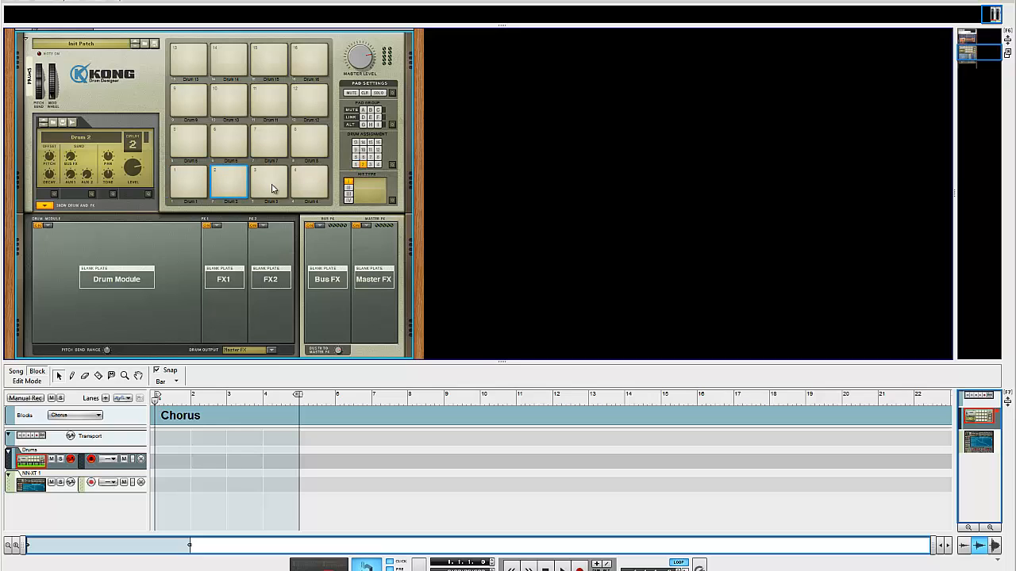
left_click(354, 164)
left_click(349, 193)
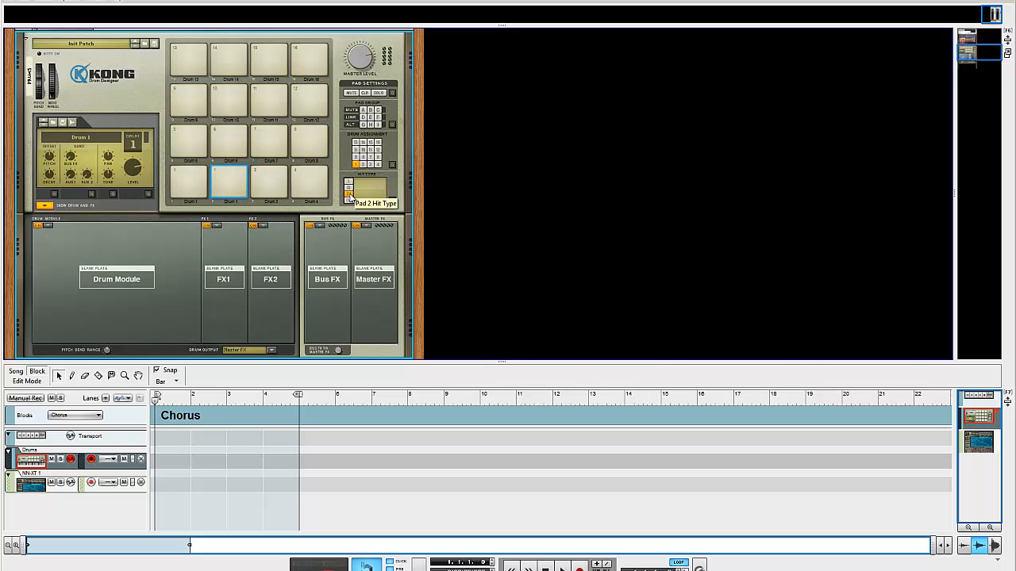
left_click(194, 179)
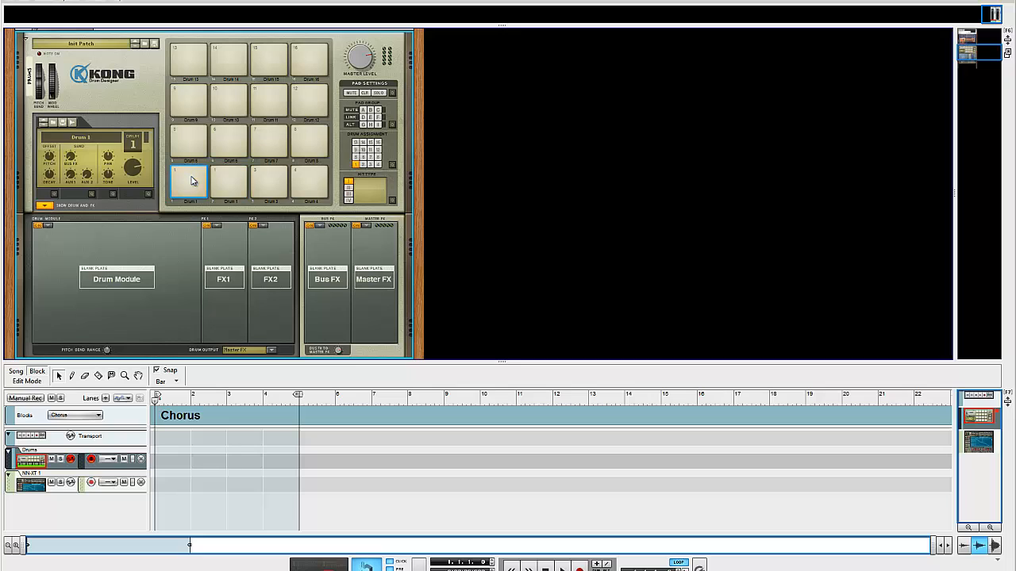
Check the pad 2 assignment, and load an NN-Nano sampler as the drum module for Drum 1 on pad 1
left_click(240, 179)
left_click(188, 178)
left_click(47, 227)
left_click(75, 250)
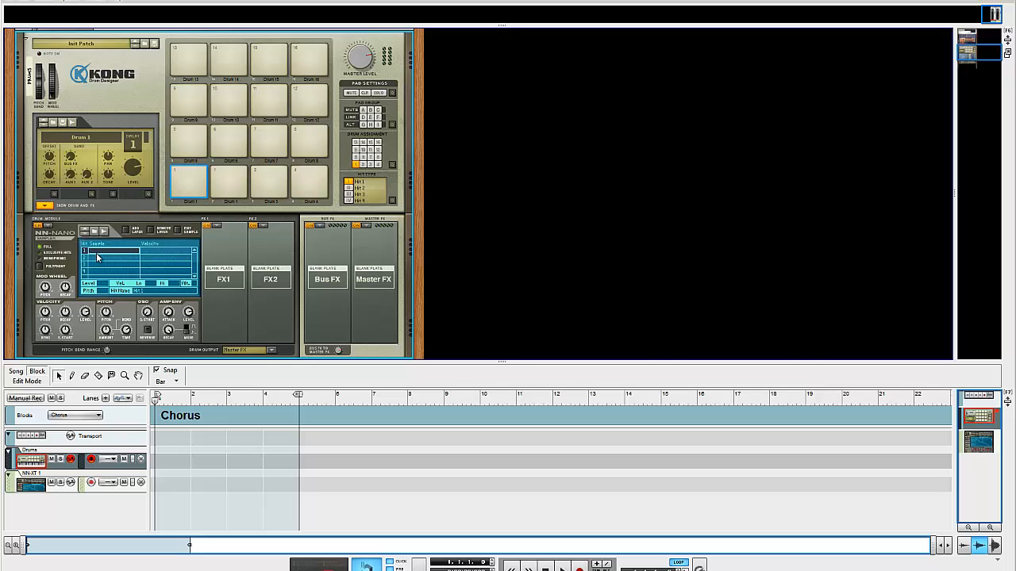
Load shoosh.wav from the Effect folder of Drum Samples into hit 3 of the NN-Nano
left_click(91, 263)
left_click(91, 257)
left_click(93, 251)
left_click(95, 265)
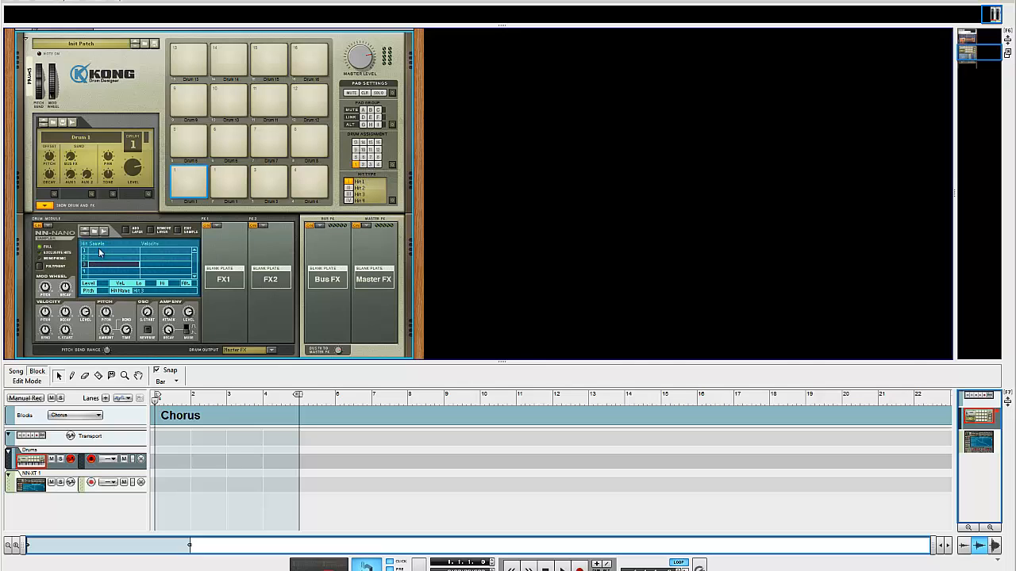
left_click(88, 230)
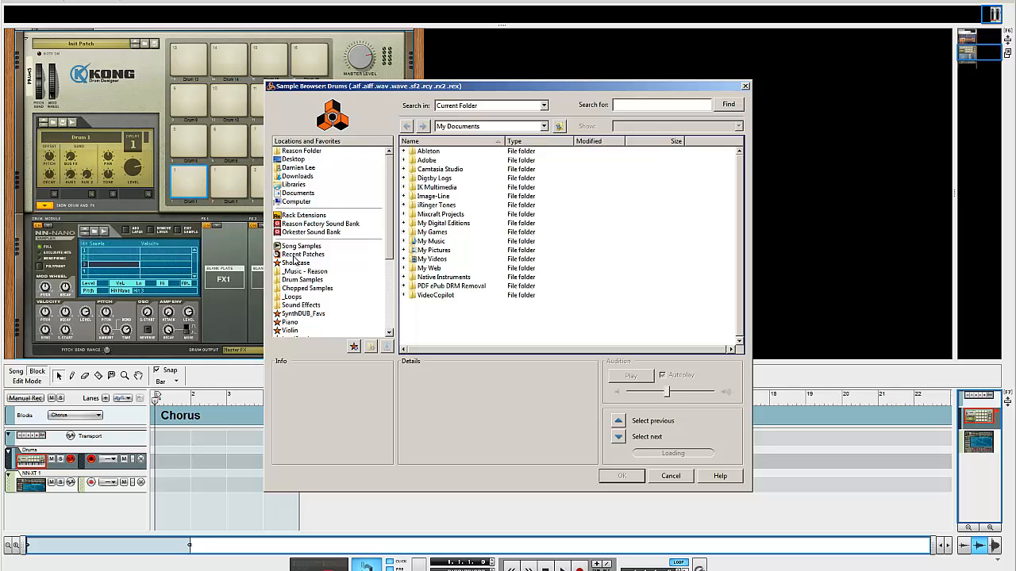
left_click(304, 280)
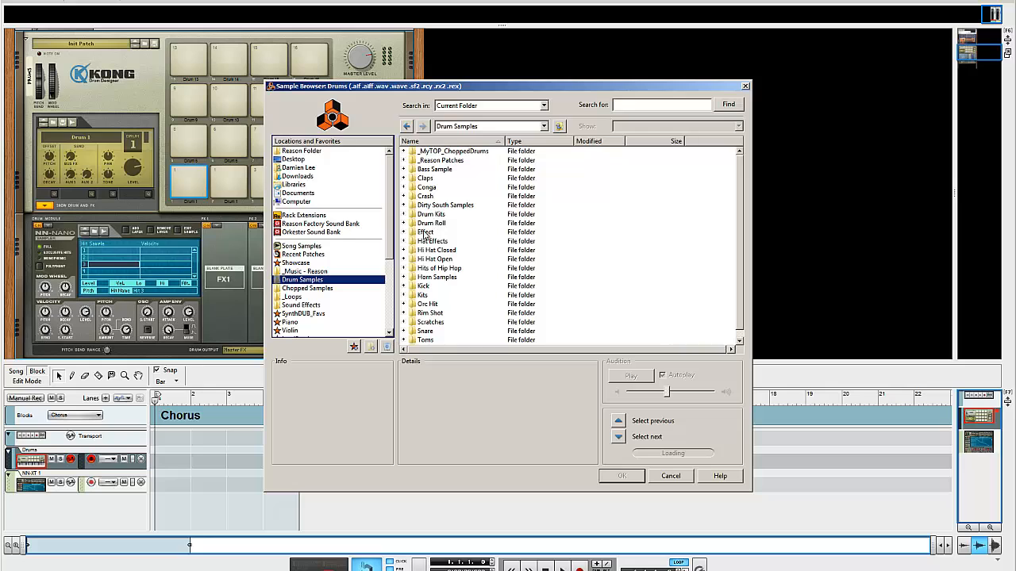
double_click(425, 232)
left_click(442, 196)
left_click(444, 240)
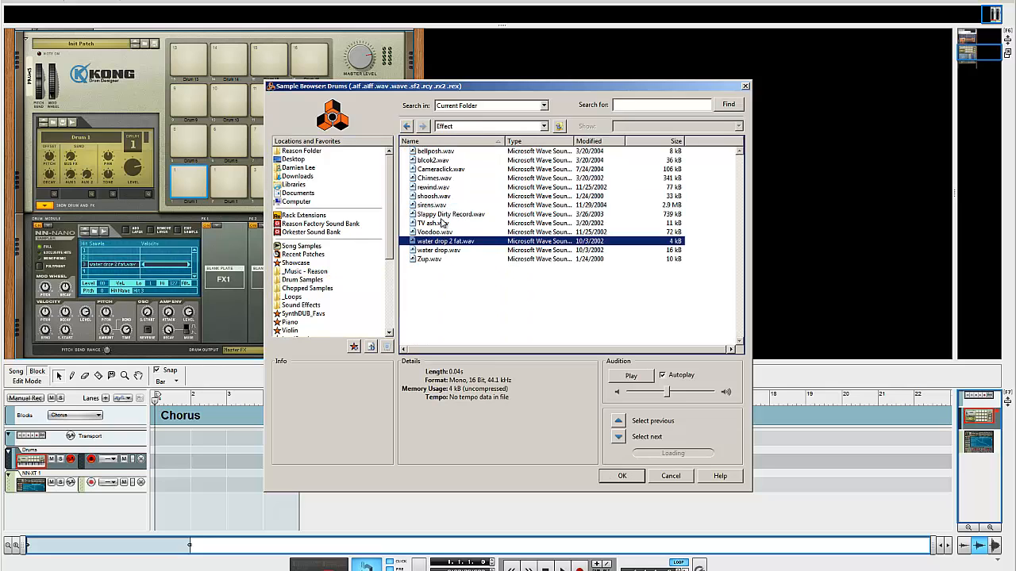
double_click(441, 197)
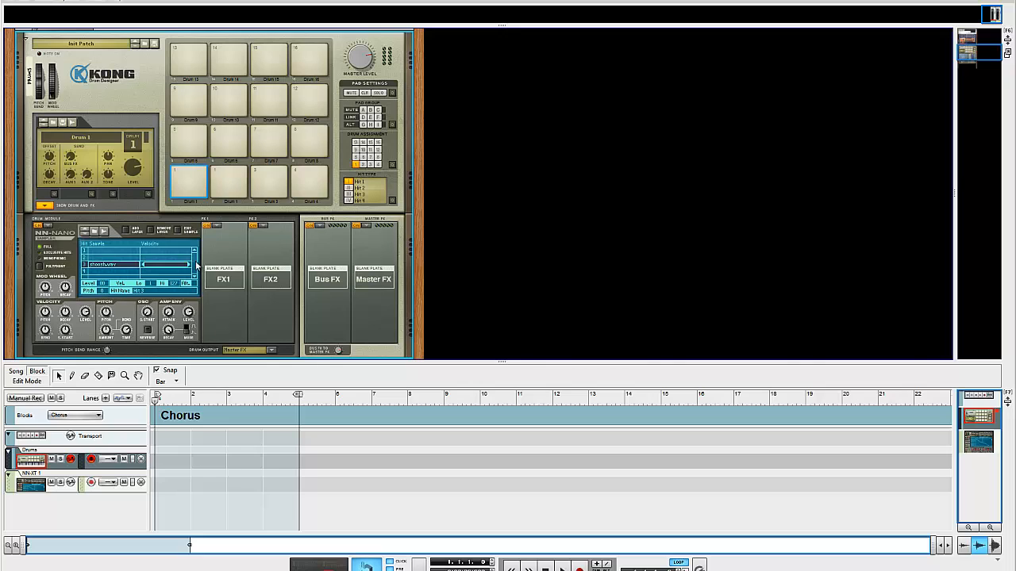
Play pad 2 to test its hit 3 sample, reassign the pad to Drum 2, and select pad 1
left_click(241, 193)
left_click(241, 189)
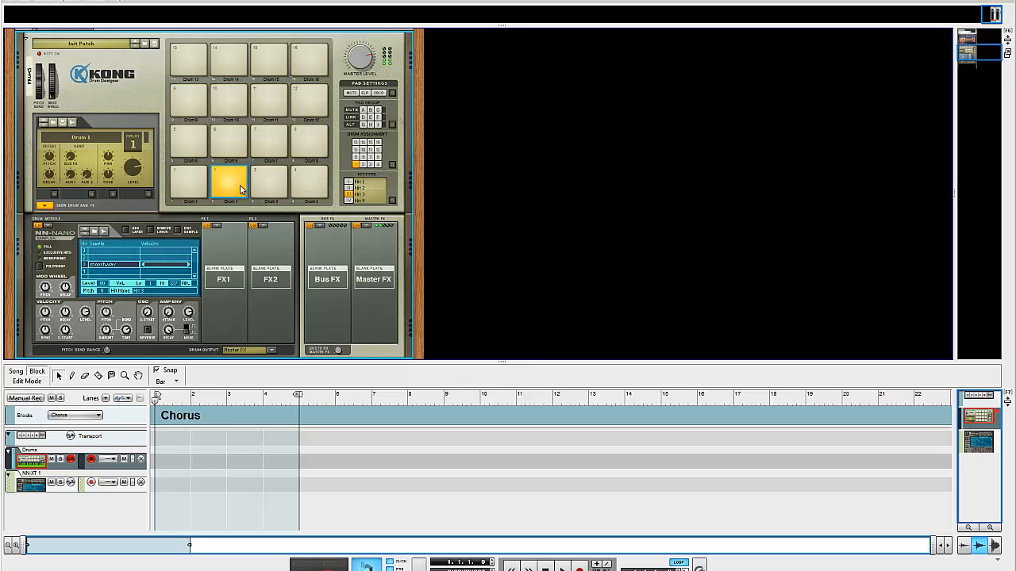
left_click(363, 164)
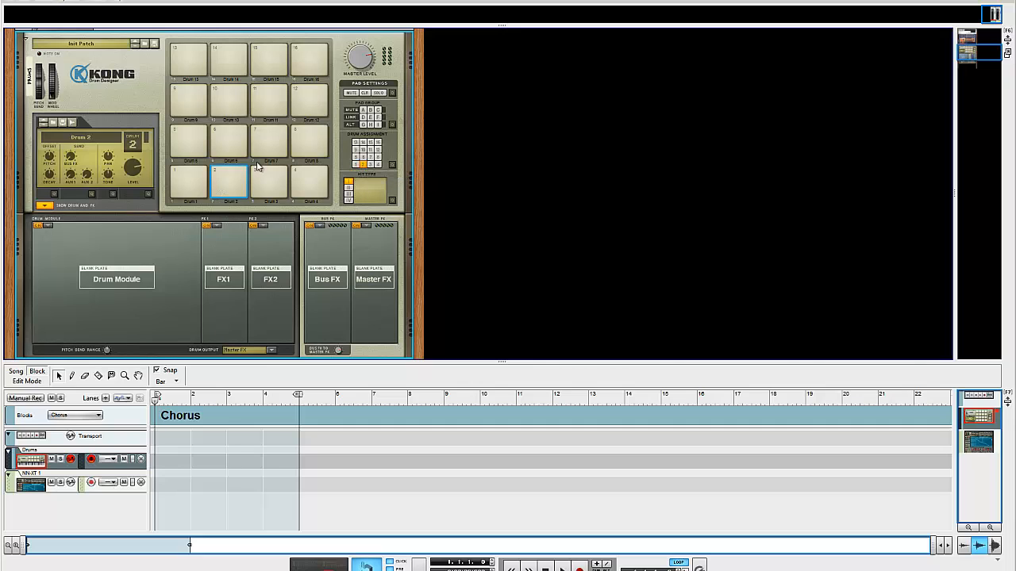
left_click(202, 176)
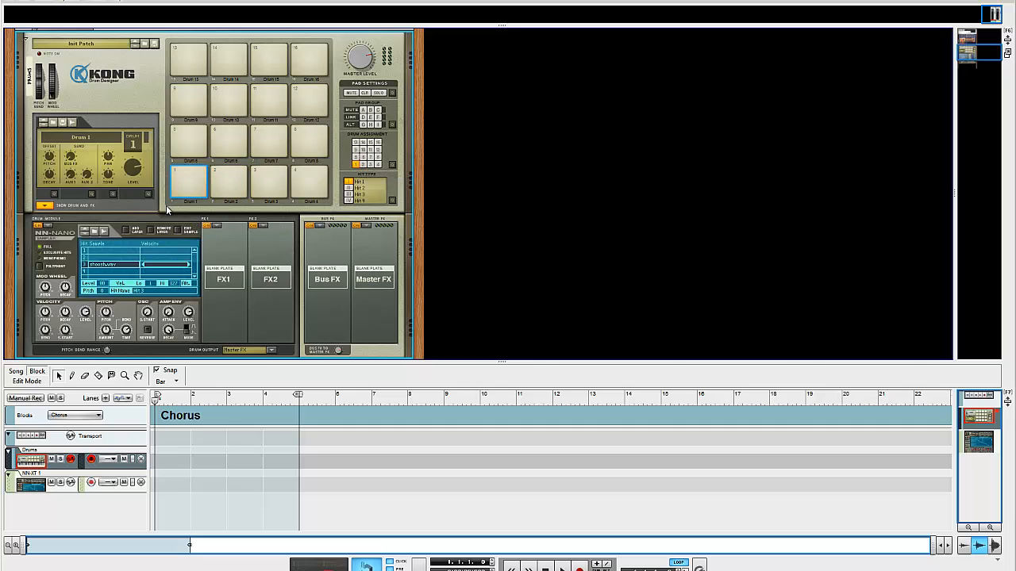
Remove the shoosh.wav sample from hit 3 of the NN-Nano, dismissing the sample browser and the device deletion prompt
double_click(99, 268)
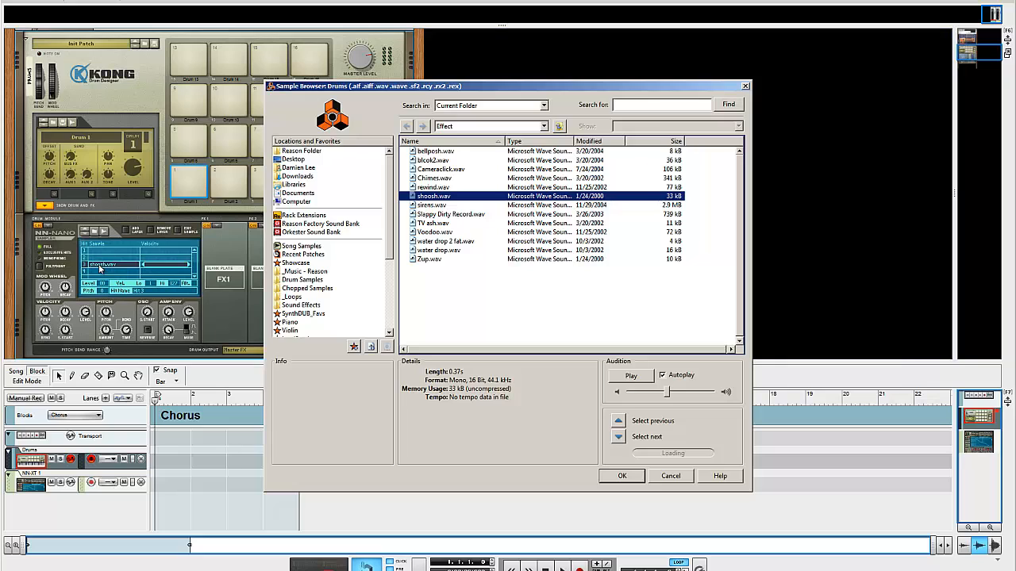
left_click(671, 476)
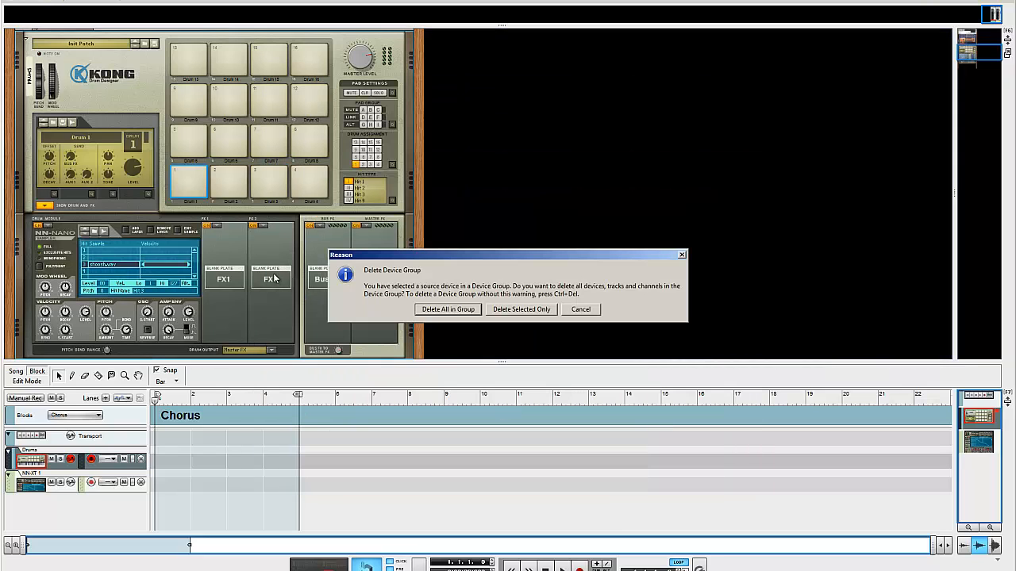
left_click(500, 312)
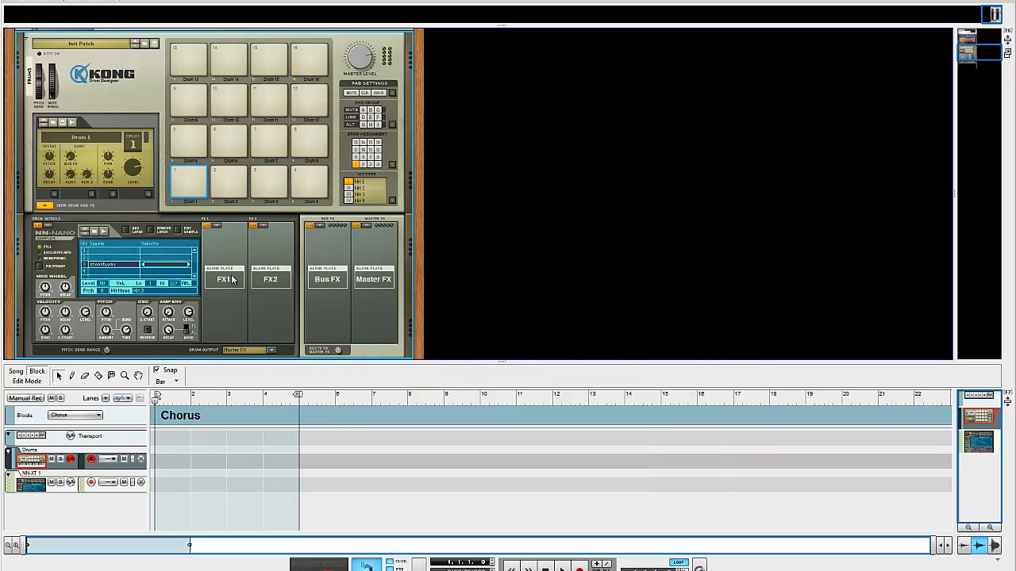
left_click(145, 254)
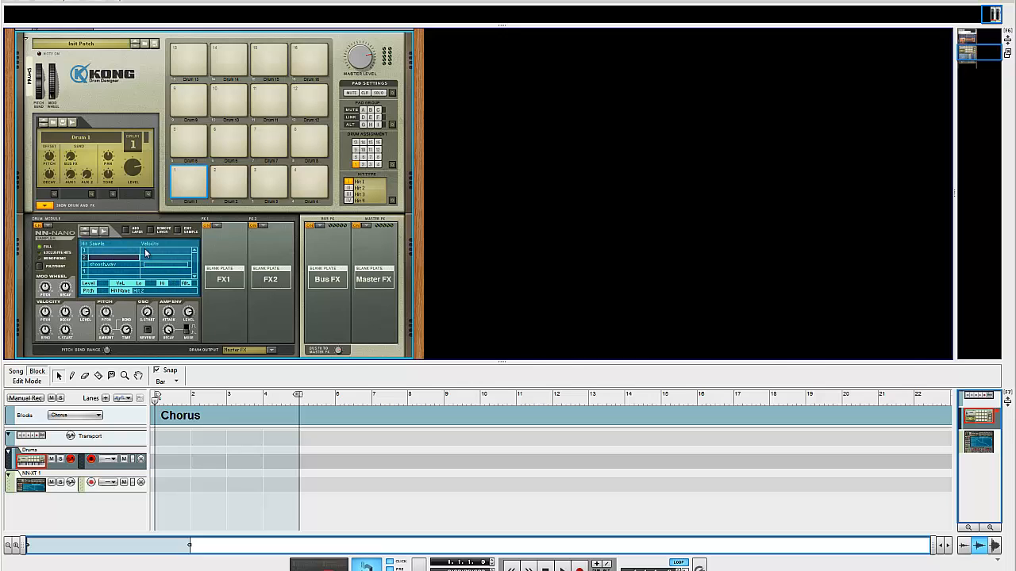
left_click(104, 266)
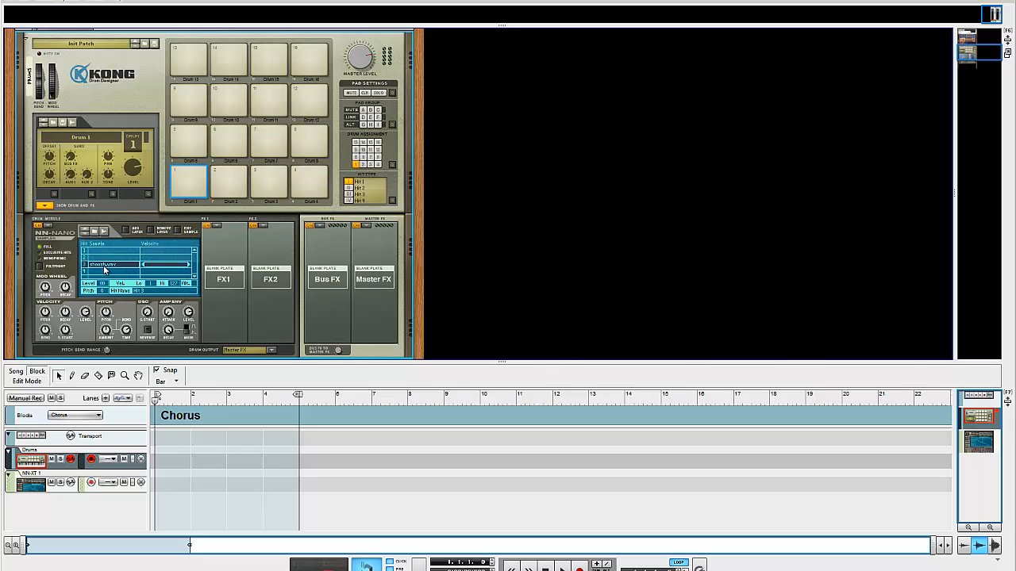
left_click(161, 231)
Load 808bumpLA.wav from the Kick folder of Drum Samples into hit 1 of the NN-Nano
left_click(96, 252)
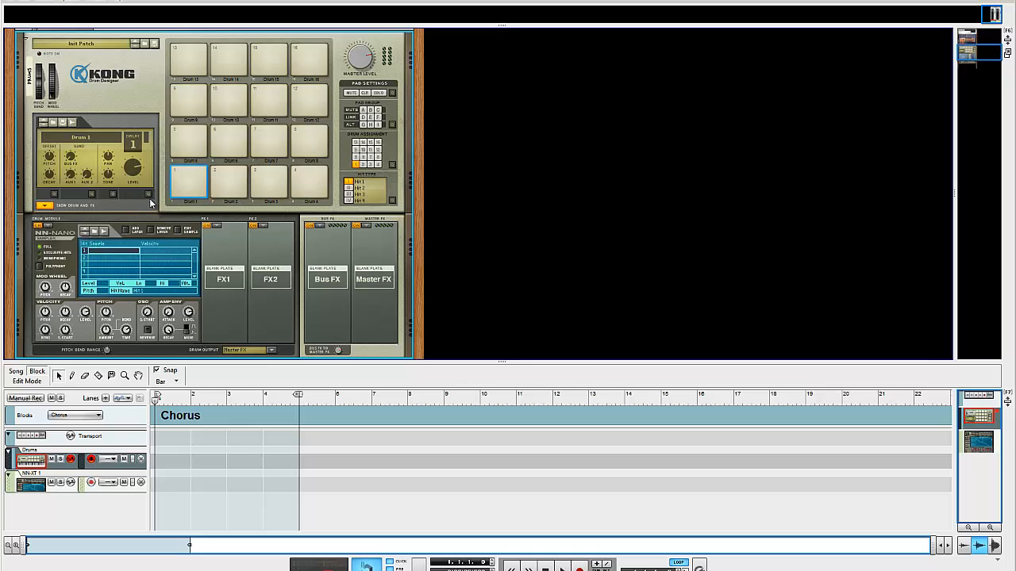
left_click(96, 232)
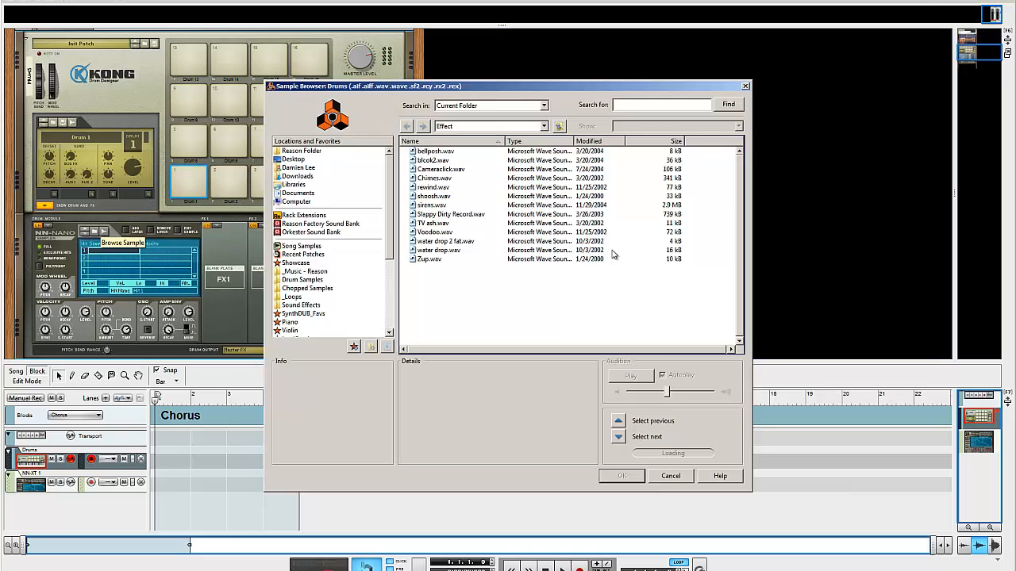
key("BackSpace")
scroll(443, 278, "down", 1)
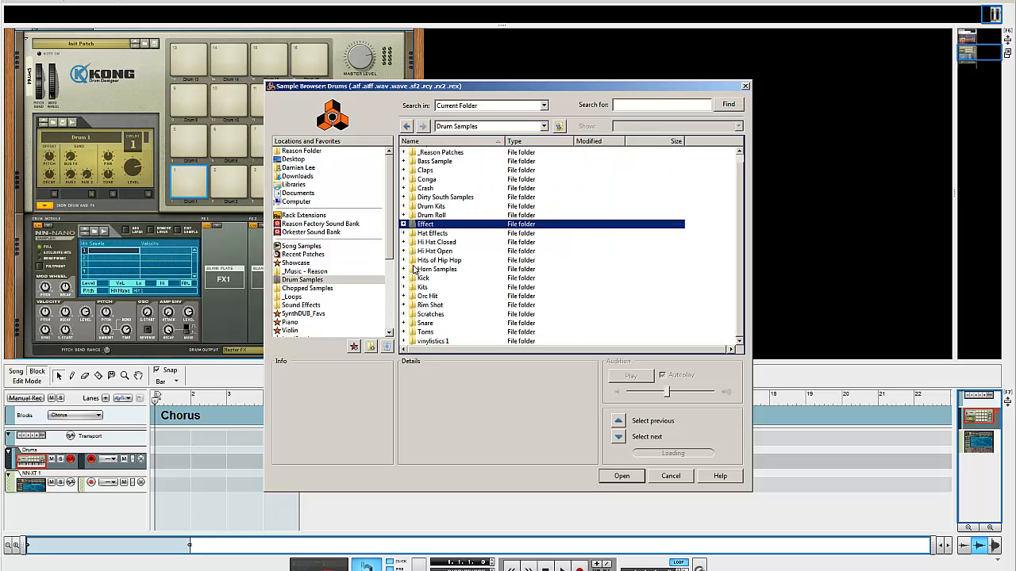
double_click(425, 278)
left_click(439, 250)
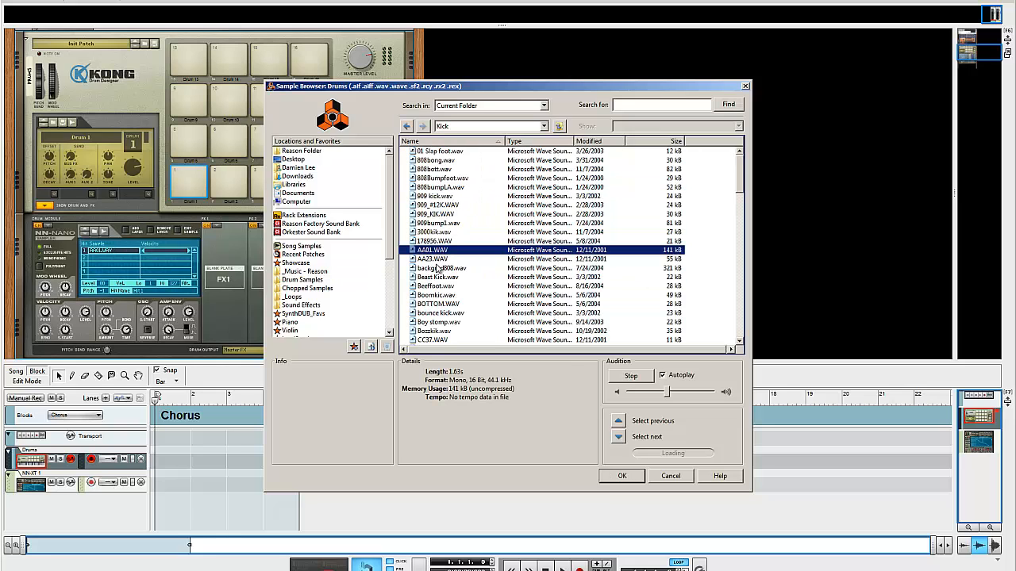
double_click(445, 187)
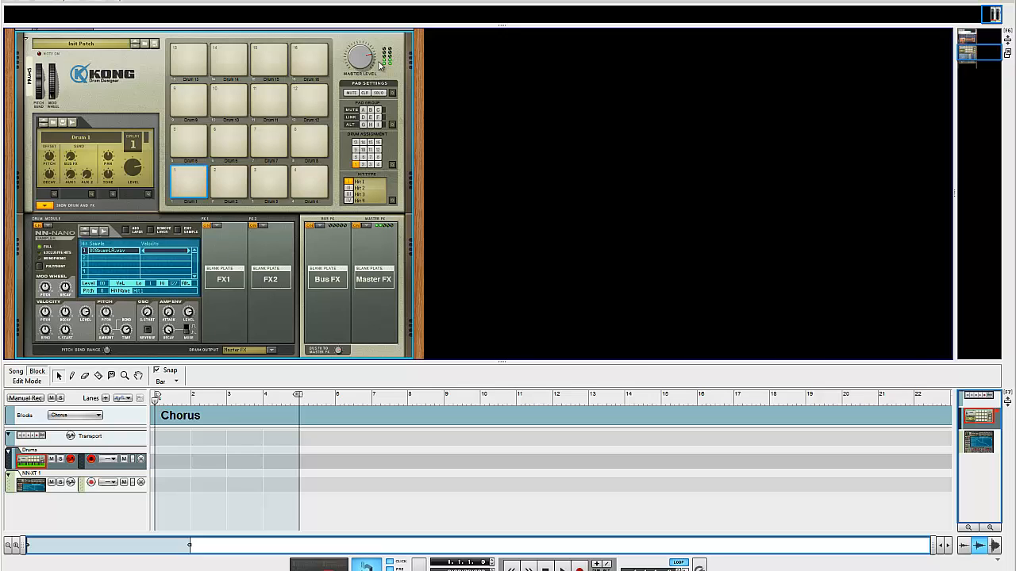
Add a second layer to hit 1 and audition BOTTOM.WAV and Boy stomp.wav for it
left_click(125, 231)
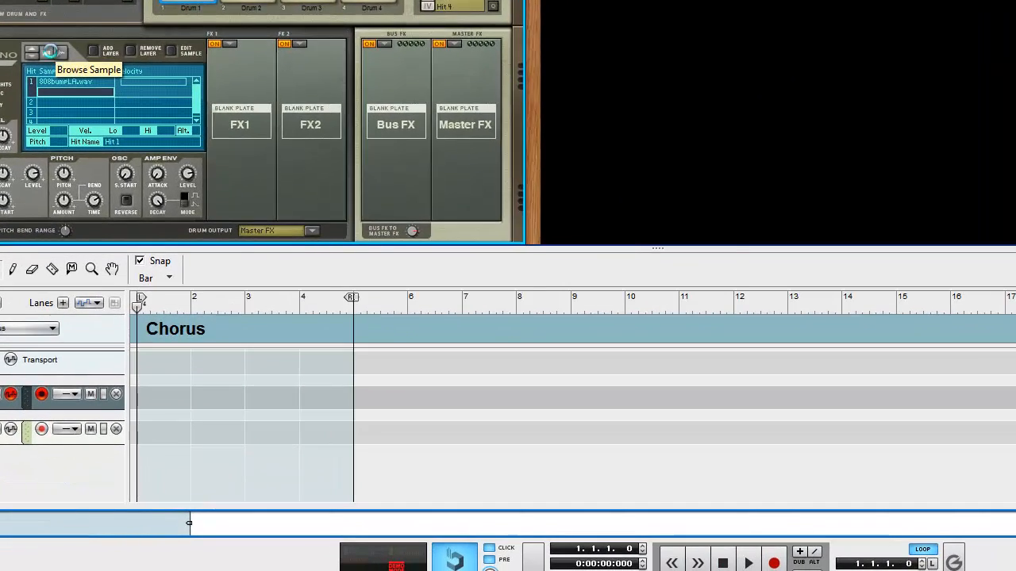
left_click(101, 232)
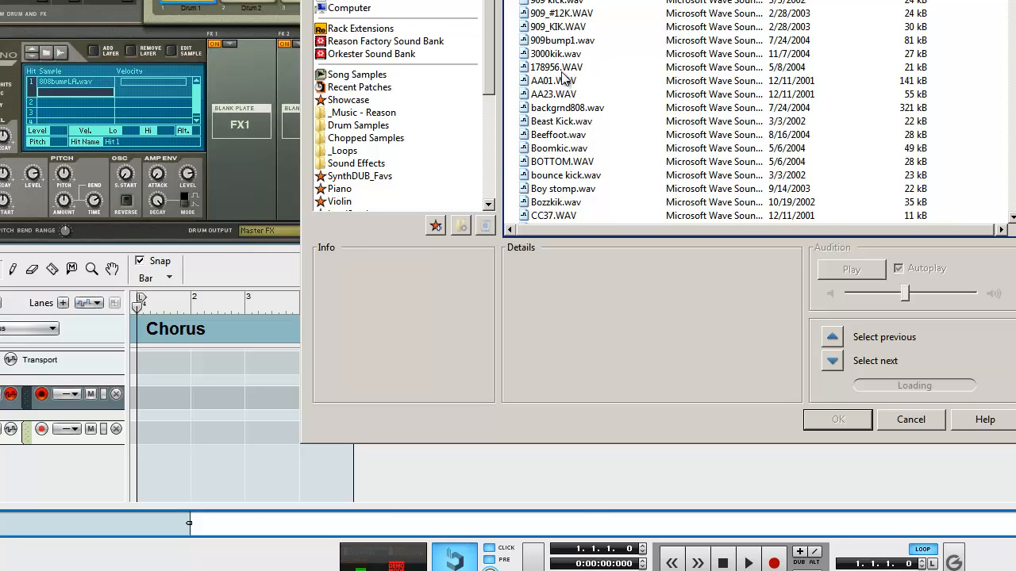
left_click(558, 162)
left_click(561, 189)
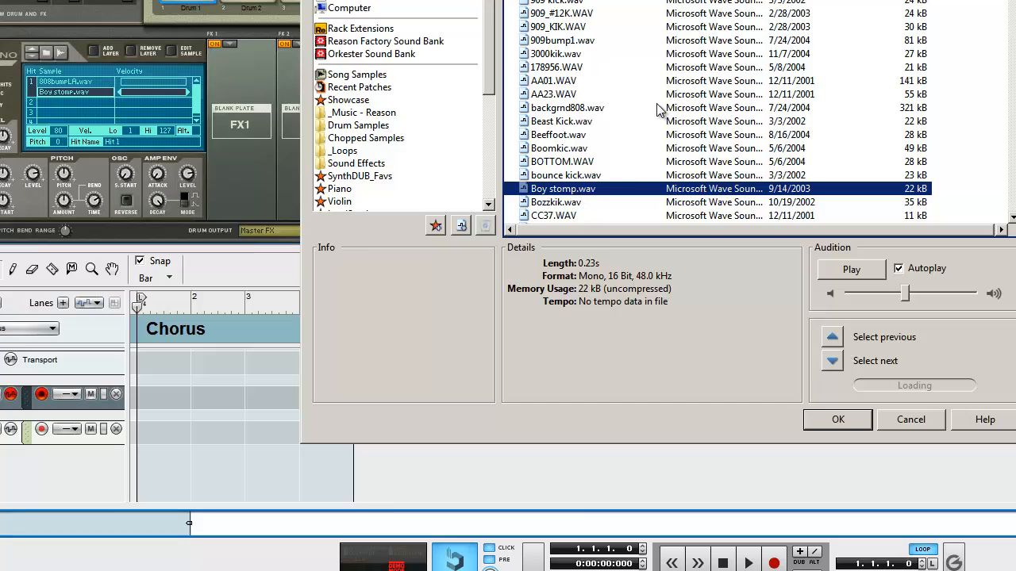
Audition more kick samples for the second layer, including crunkkix6.wav, GEOMBAST.wav, Head Thump kick.wav and kick1.wav
scroll(658, 117, "down", 7)
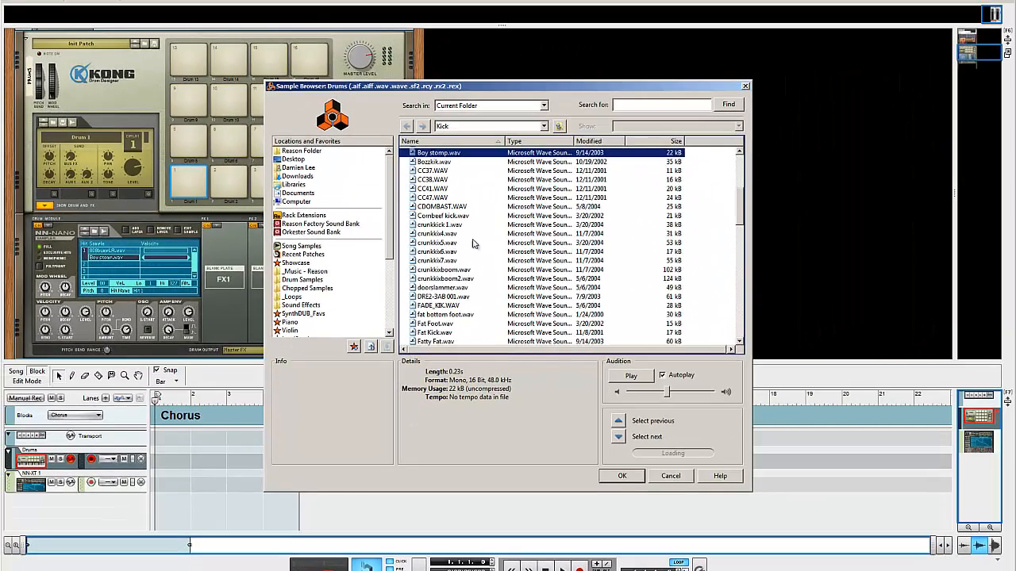
scroll(449, 262, "up", 3)
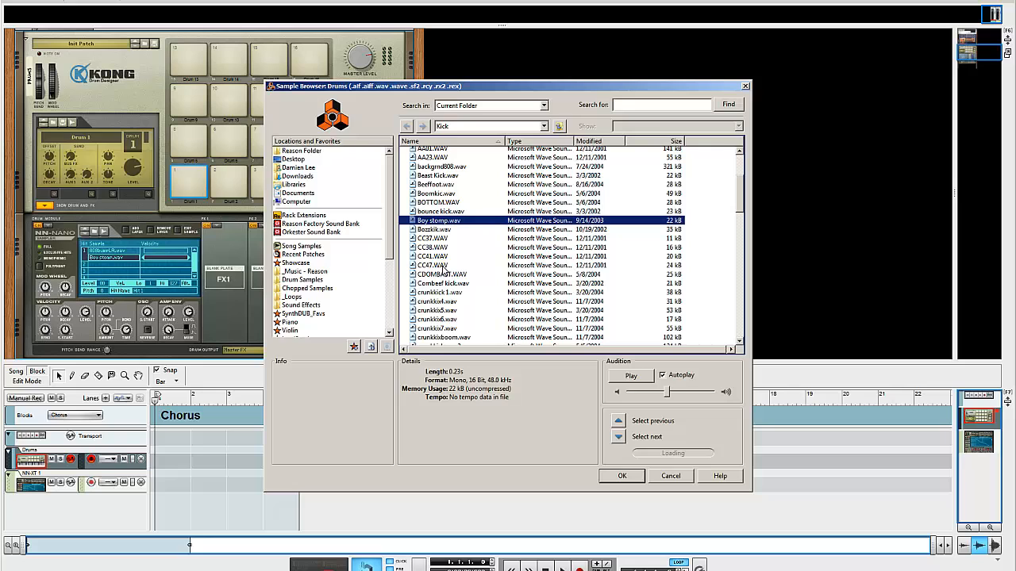
left_click(442, 266)
left_click(448, 284)
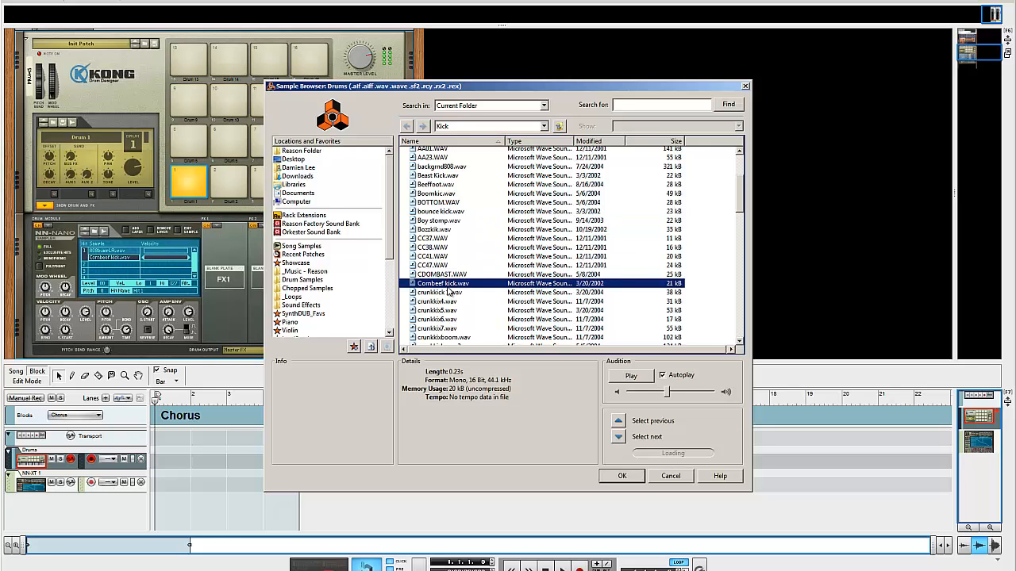
left_click(441, 319)
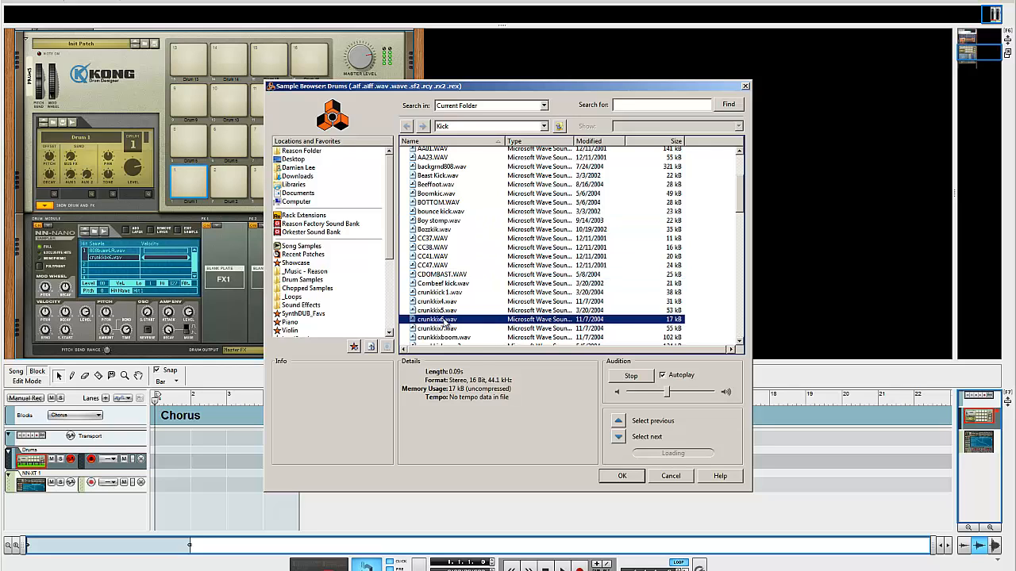
scroll(442, 322, "down", 8)
left_click(449, 261)
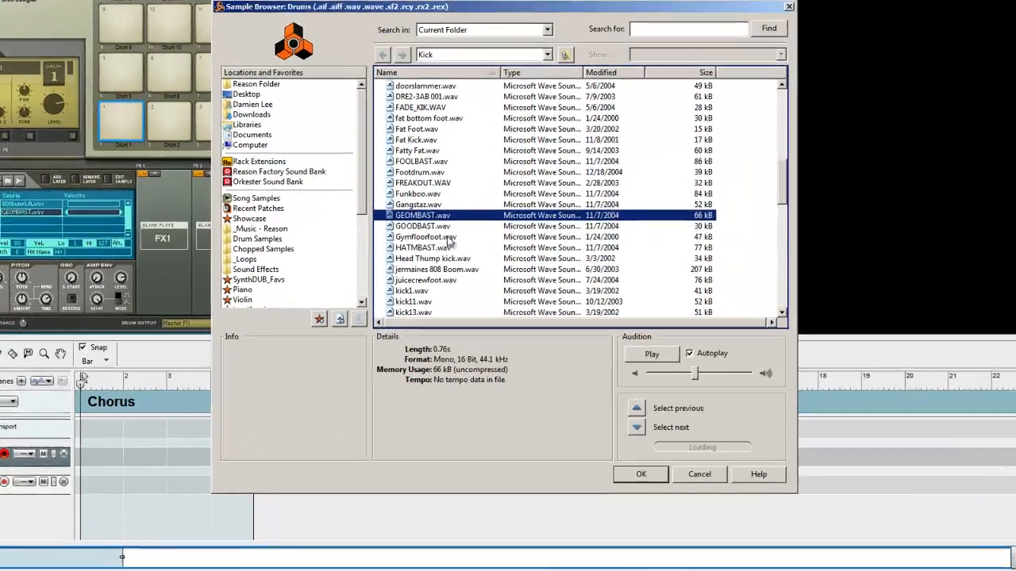
left_click(508, 296)
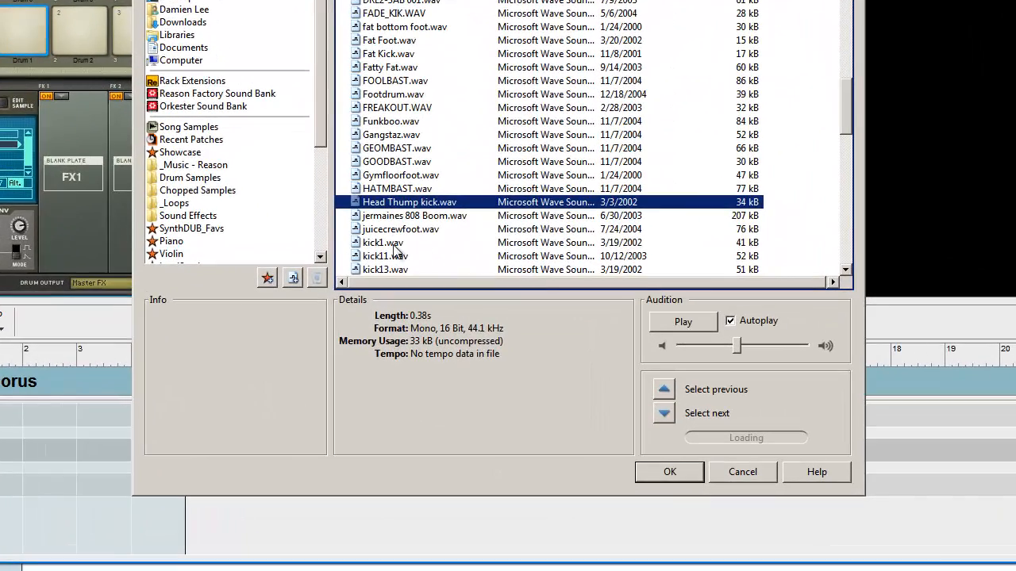
left_click(395, 243)
left_click(401, 215)
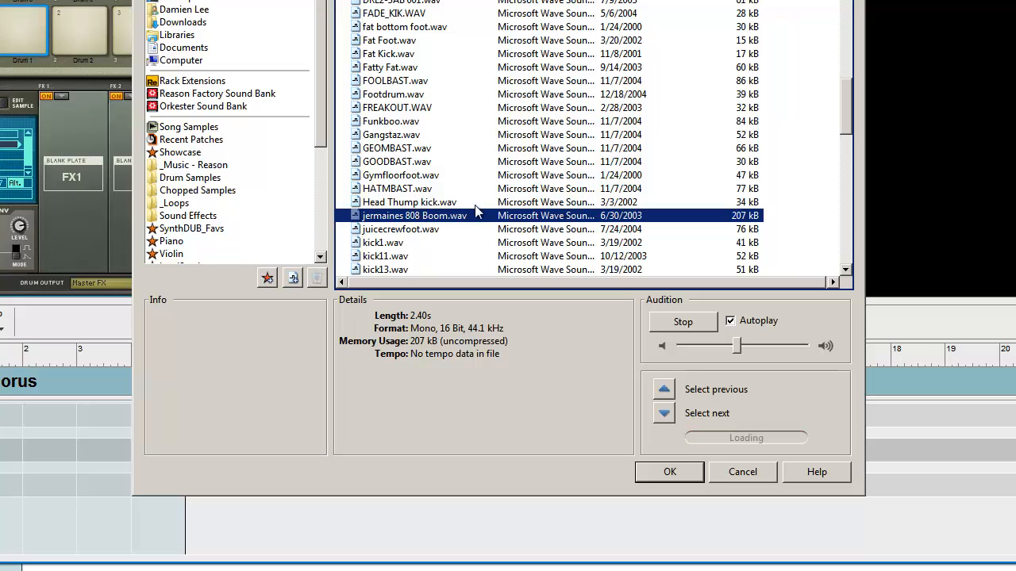
Compare Fatty Fat.wav and Fat Foot.wav, and load Fat Kick.wav into the second layer of hit 1
left_click(394, 68)
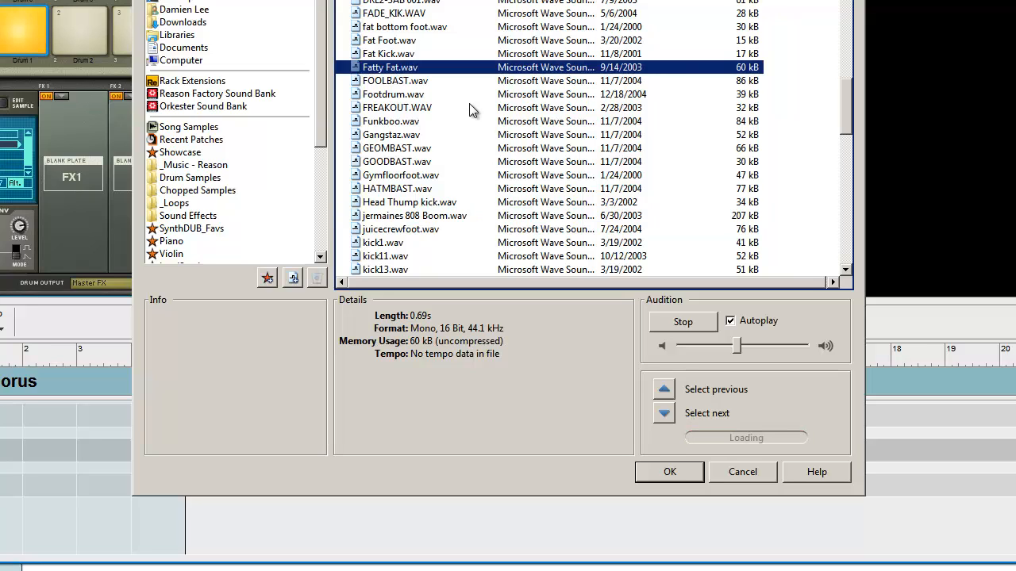
left_click(400, 41)
left_click(417, 68)
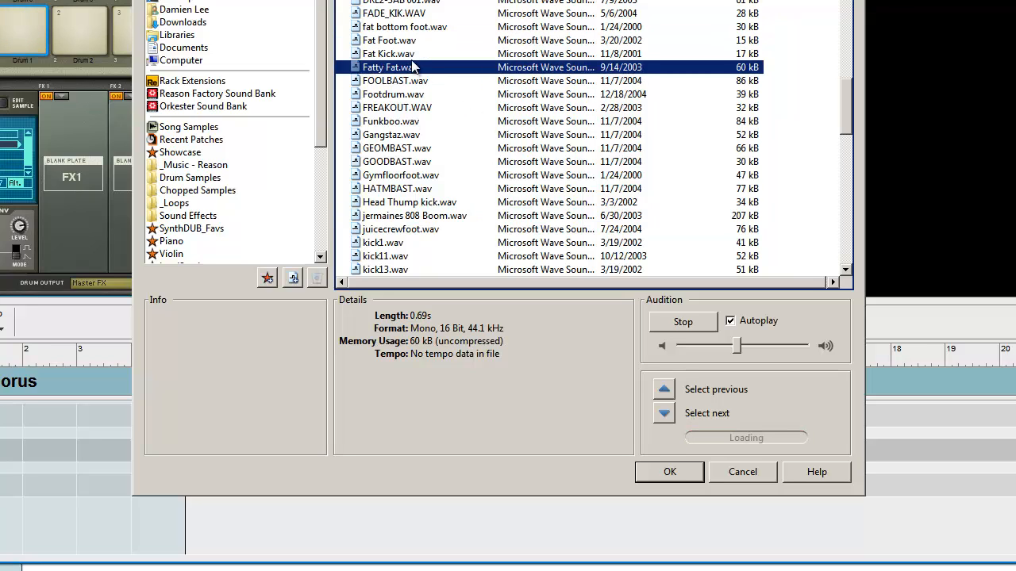
key("Up")
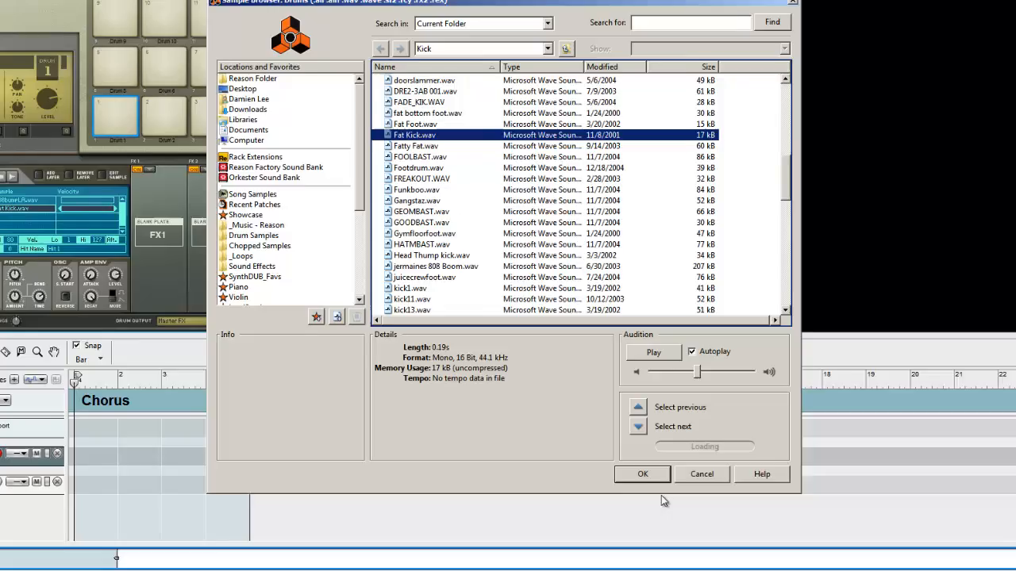
left_click(657, 479)
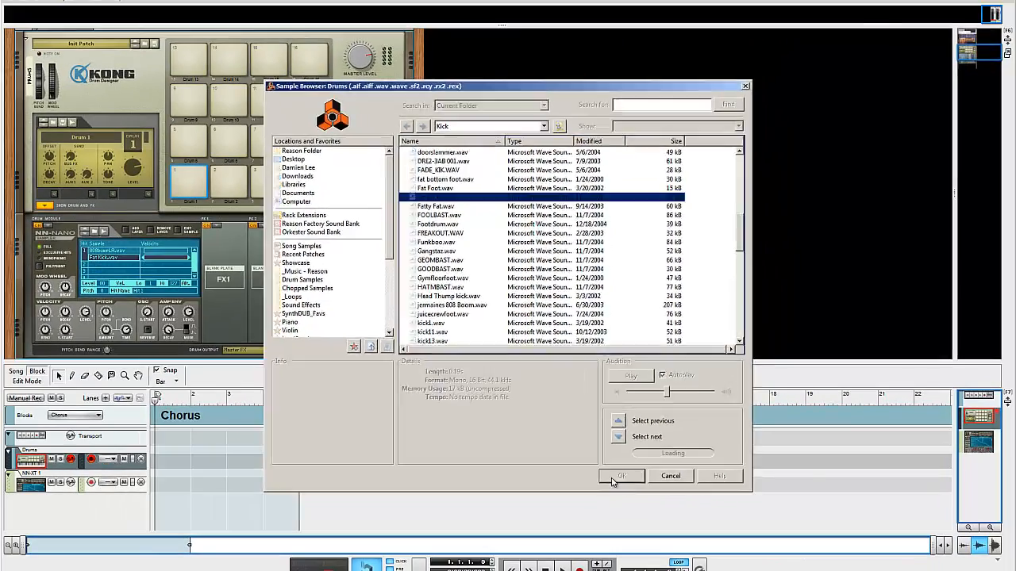
Select the 808bumpLA.wav layer and raise the NN-Nano's velocity control for level
left_click(108, 251)
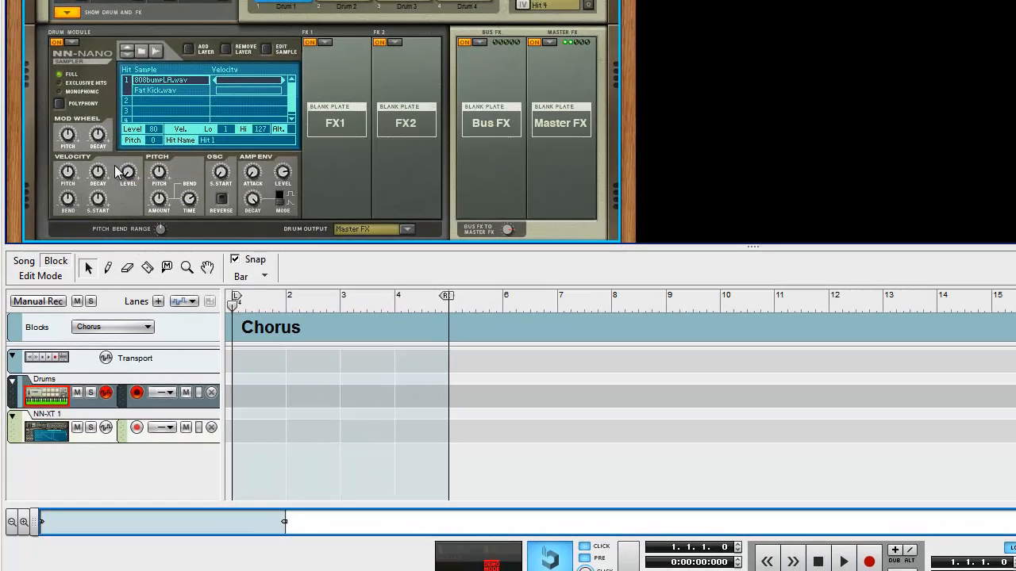
left_click_drag(127, 173, 133, 117)
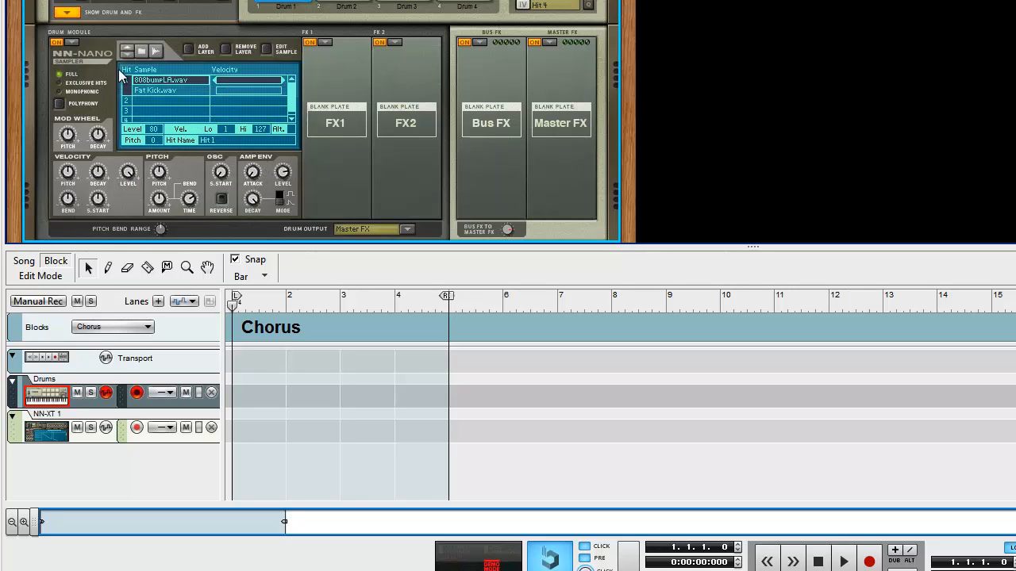
Select the 808bumpLA.wav and Fat Kick.wav layers of hit 1 in turn to compare them, ending on Fat Kick.wav
left_click(158, 91)
left_click(158, 79)
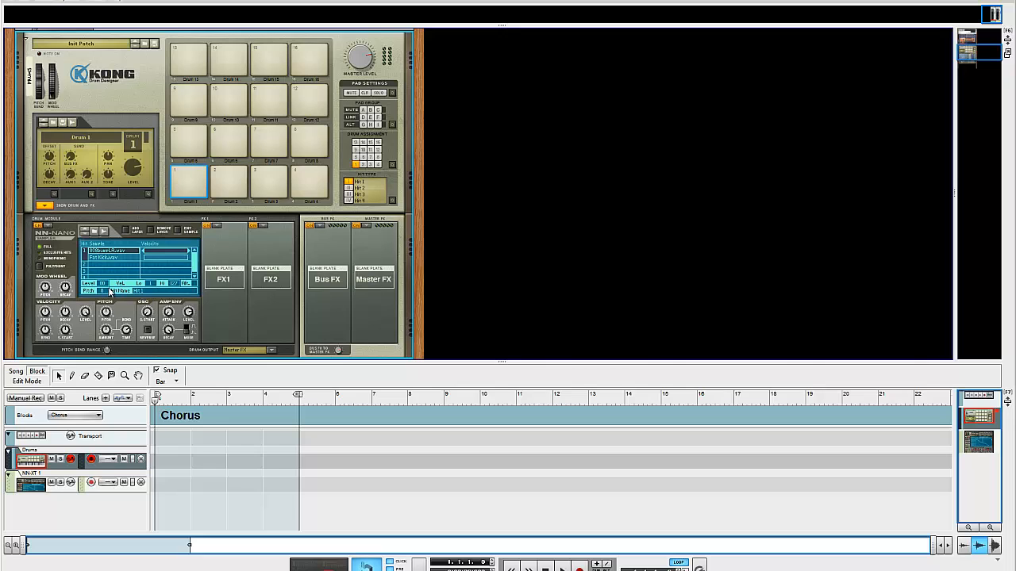
left_click(102, 257)
left_click(101, 251)
left_click(103, 257)
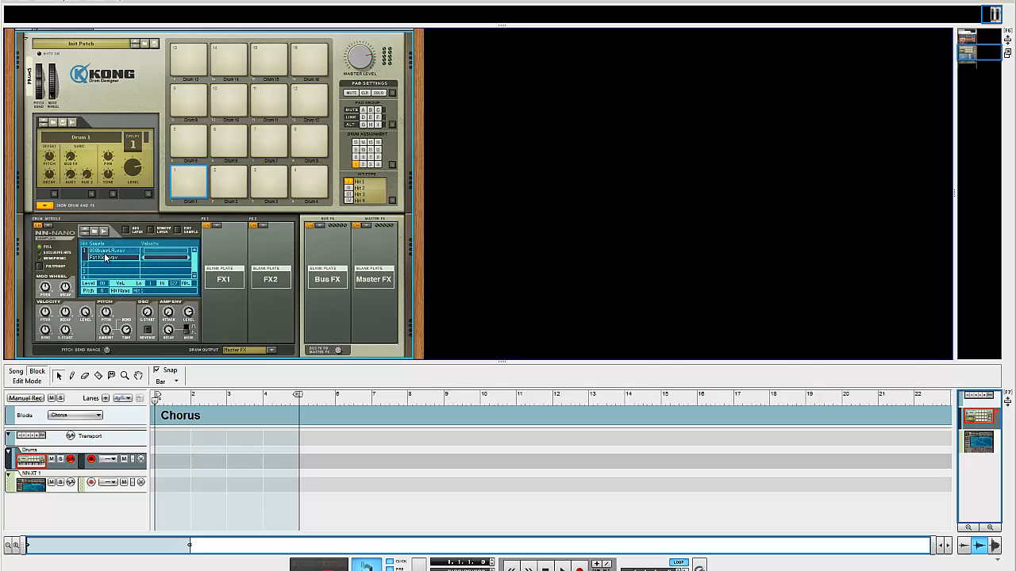
left_click(105, 250)
left_click(108, 257)
Try out the Drum 1 level, the NN-Nano velocity-to-level amount and the amp envelope level on the layered kick
mouse_move(366, 60)
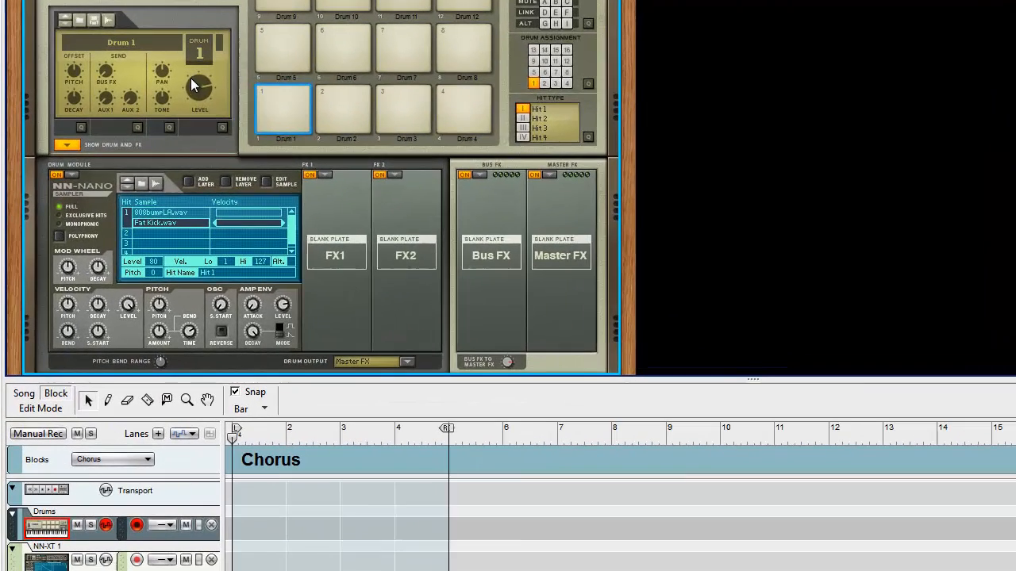
mouse_move(127, 169)
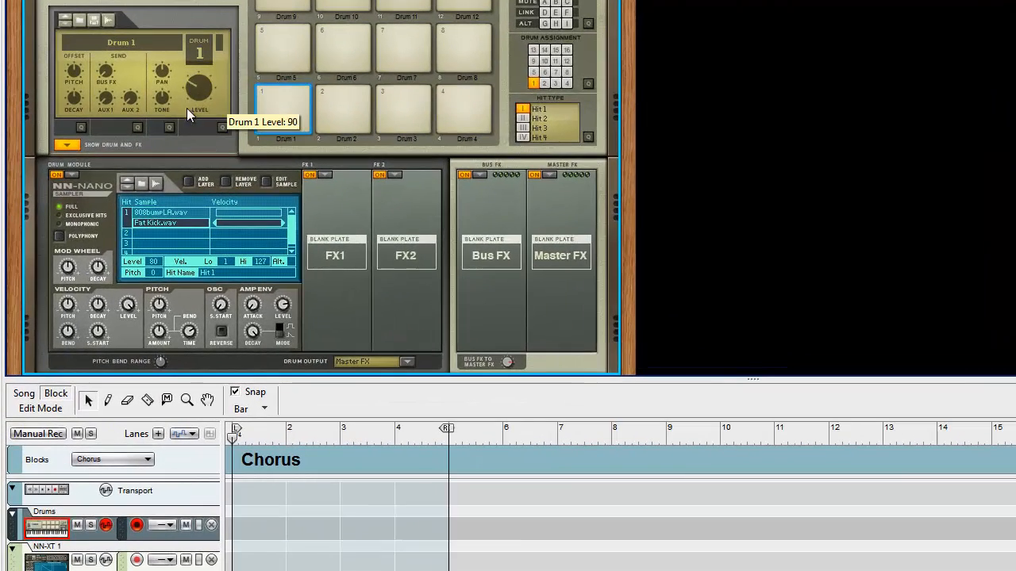
left_click_drag(191, 90, 189, 86)
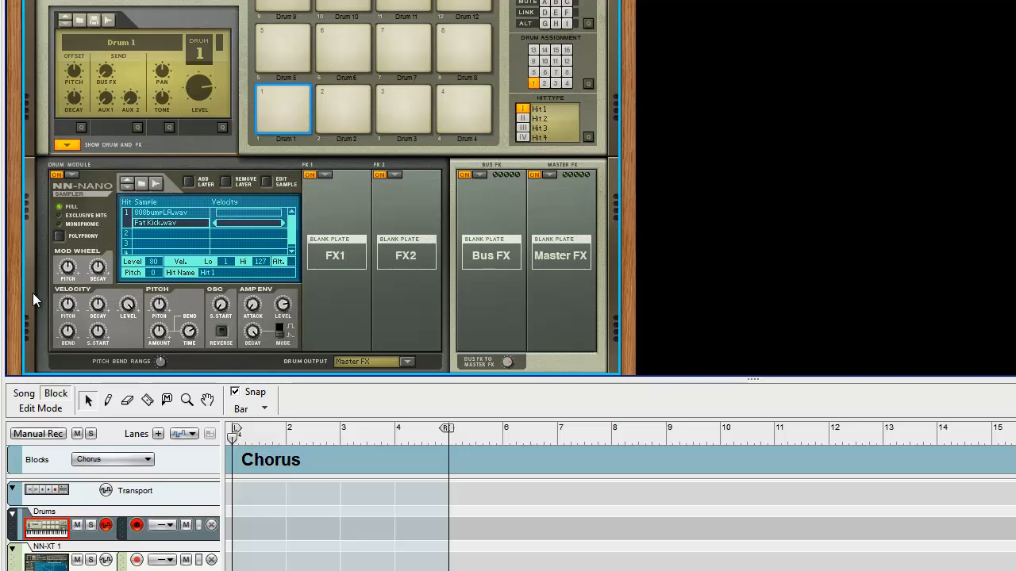
mouse_move(127, 307)
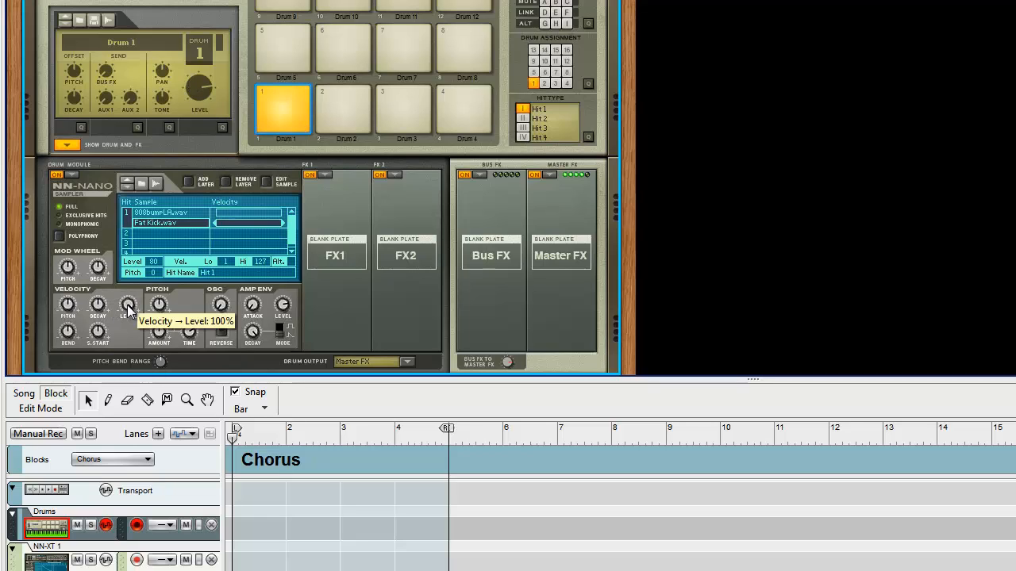
left_click_drag(128, 306, 129, 441)
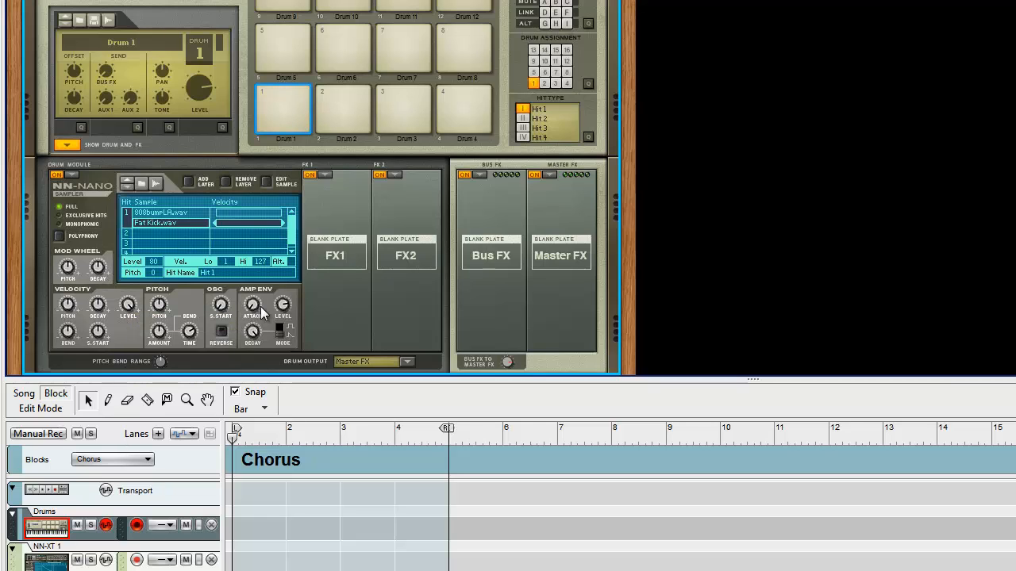
left_click_drag(286, 310, 276, 356)
Play the Drum 1 pad and sweep its overall level down and back up
left_click(273, 102)
left_click_drag(199, 95, 216, 181)
left_click_drag(202, 125, 182, 41)
left_click_drag(190, 88, 191, 94)
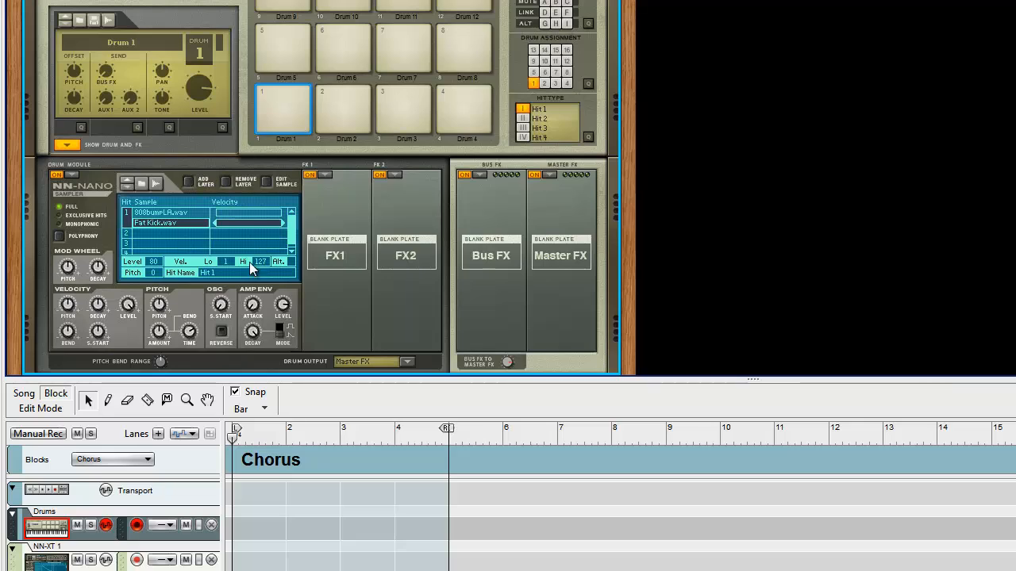
Drop the 808bumpLA.wav layer's level to 0, compare it with Fat Kick.wav, and raise it to 105
left_click(173, 213)
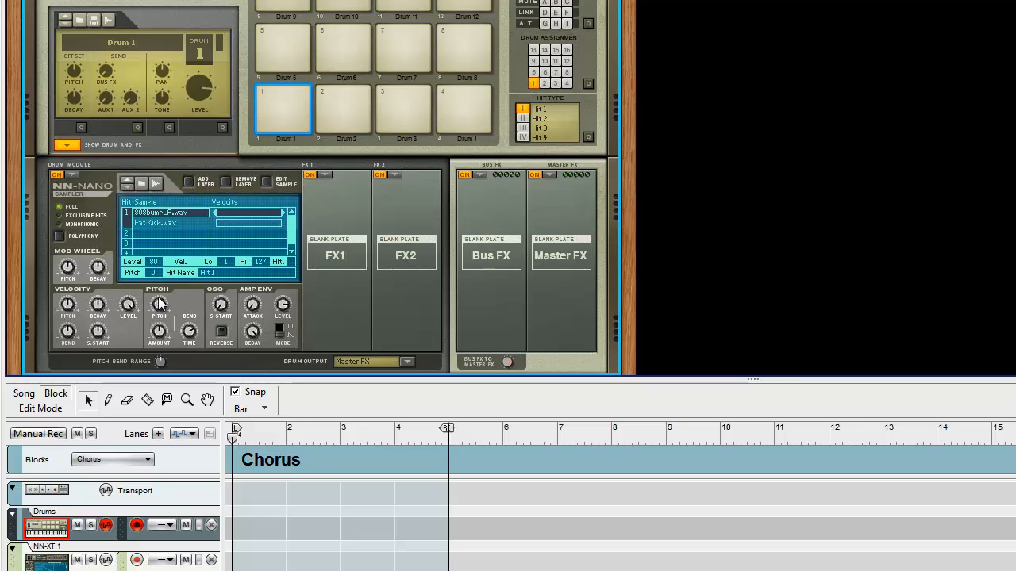
left_click_drag(153, 263, 172, 403)
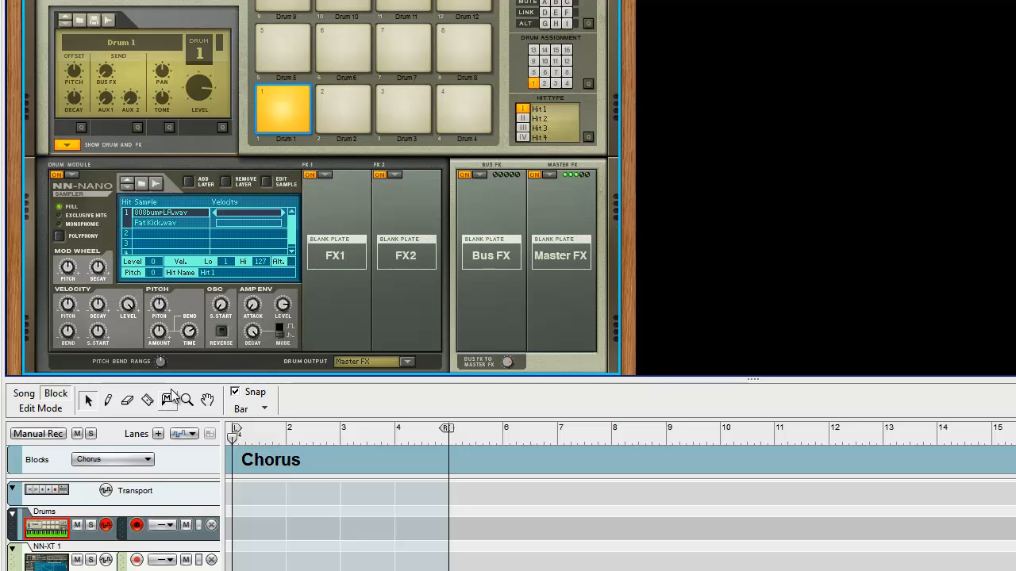
left_click(159, 223)
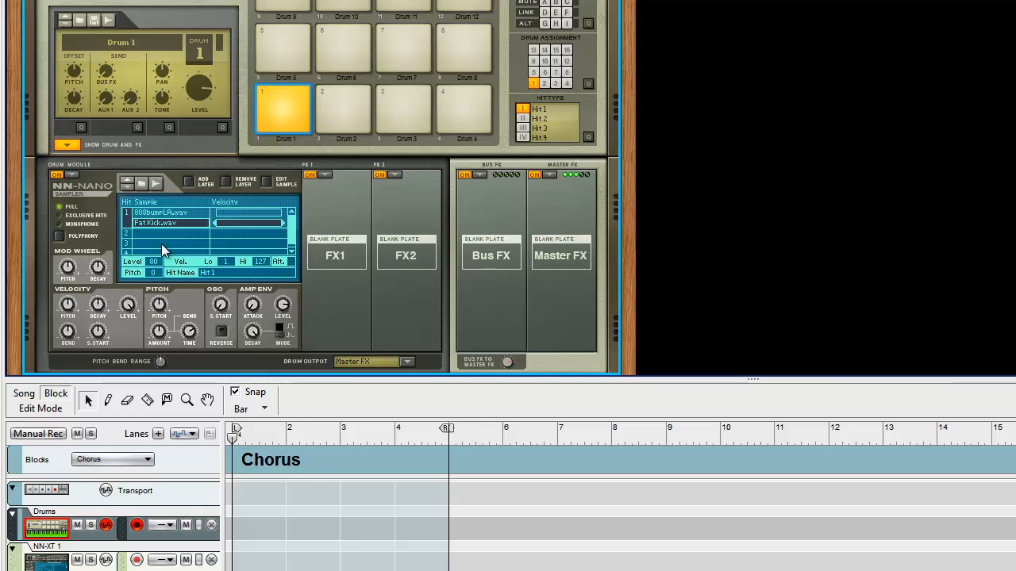
left_click(156, 213)
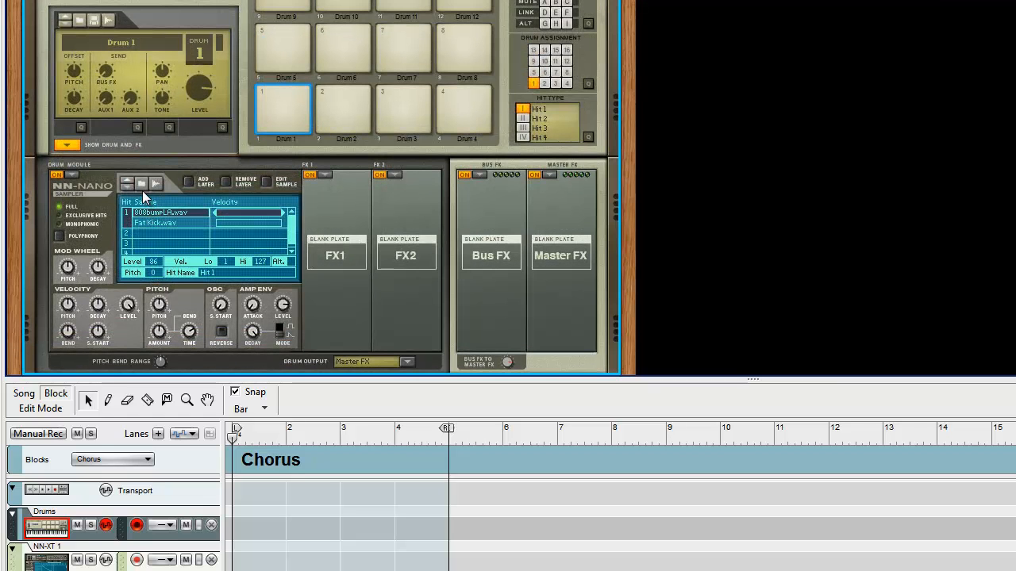
left_click_drag(143, 192, 145, 177)
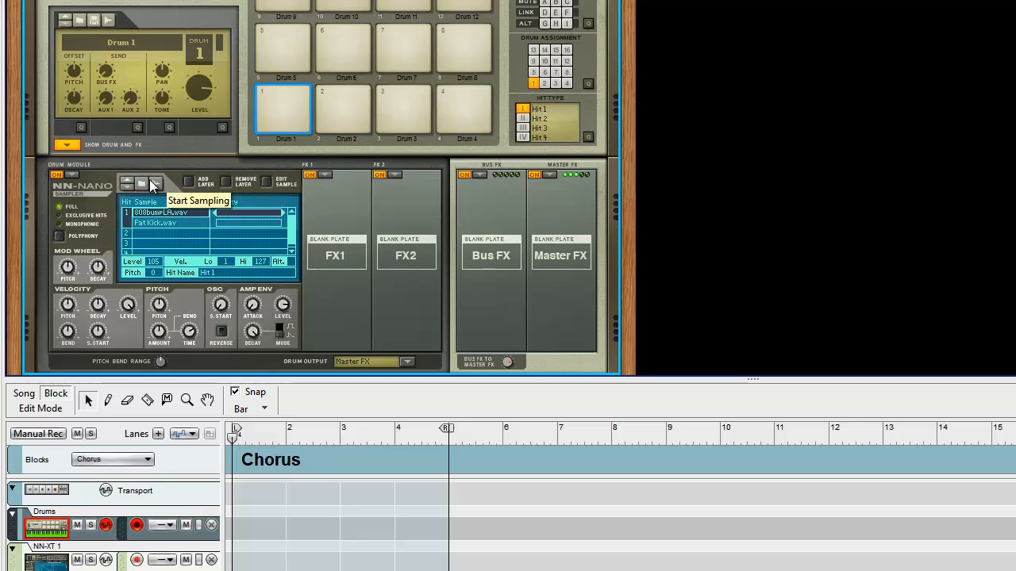
Lower the Fat Kick.wav layer's level to 31 for comparison and raise it to 96
left_click(165, 225)
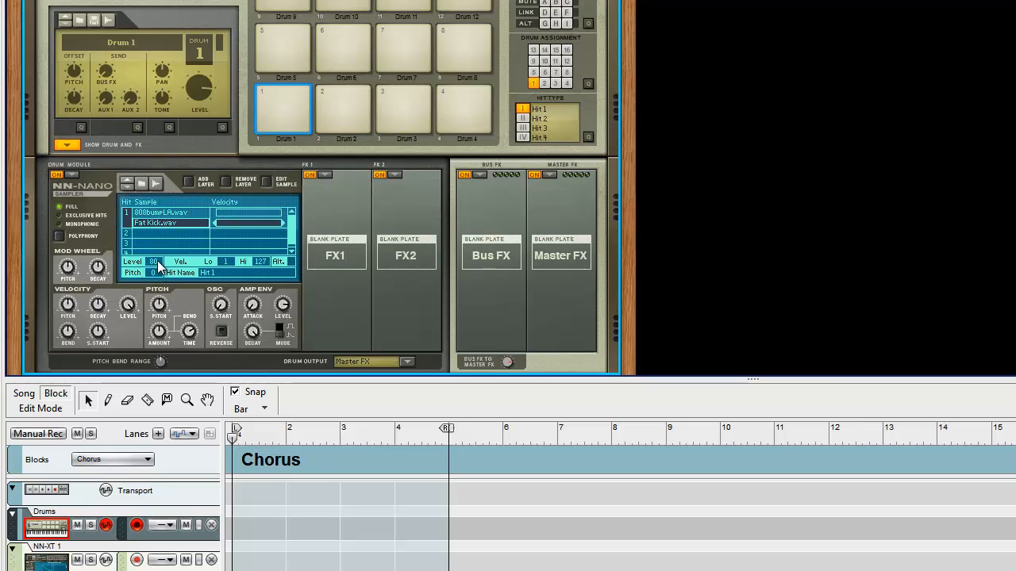
left_click(137, 225)
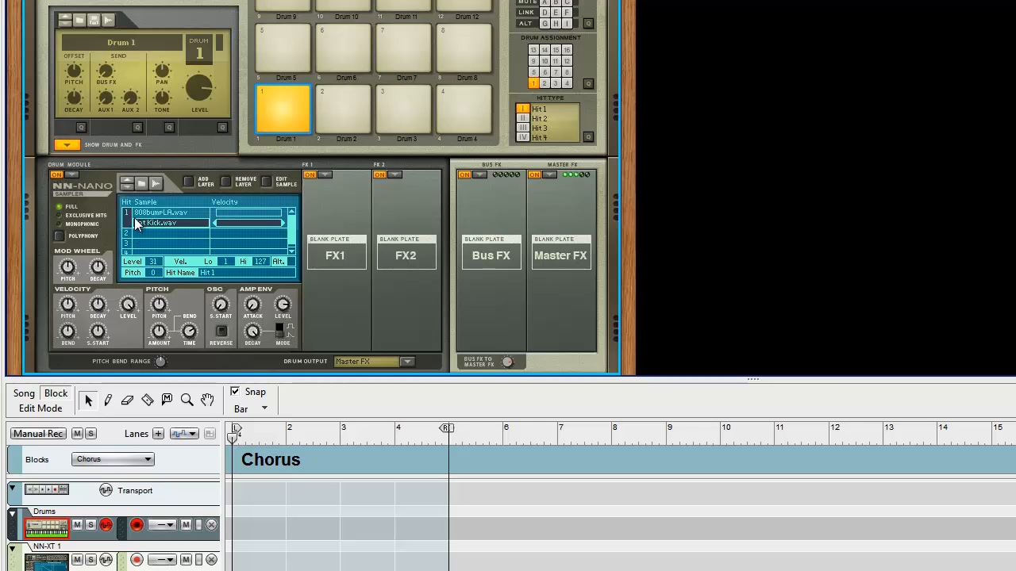
left_click_drag(134, 219, 137, 173)
mouse_move(130, 114)
left_mouse_down()
mouse_move(127, 105)
mouse_move(134, 123)
left_mouse_up()
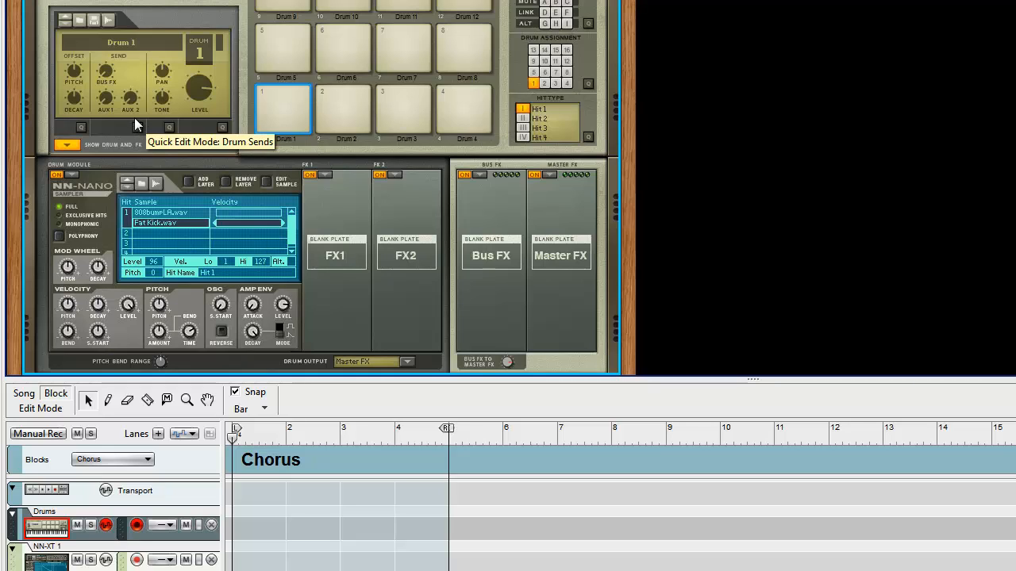
Select the Drum 2 pad and give it an NN-Nano sampler as its drum module
left_click(347, 100)
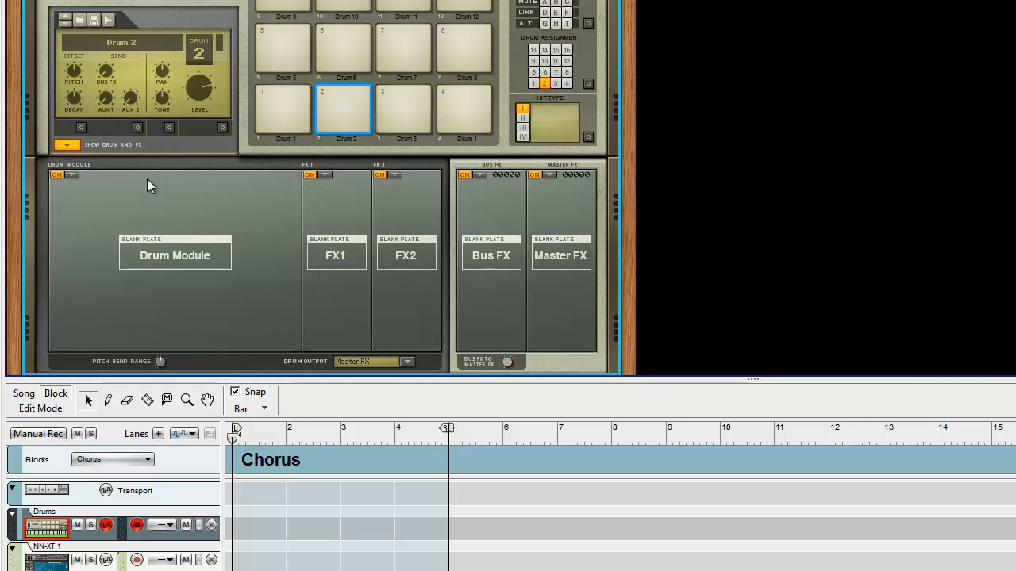
left_click(71, 174)
left_click(101, 208)
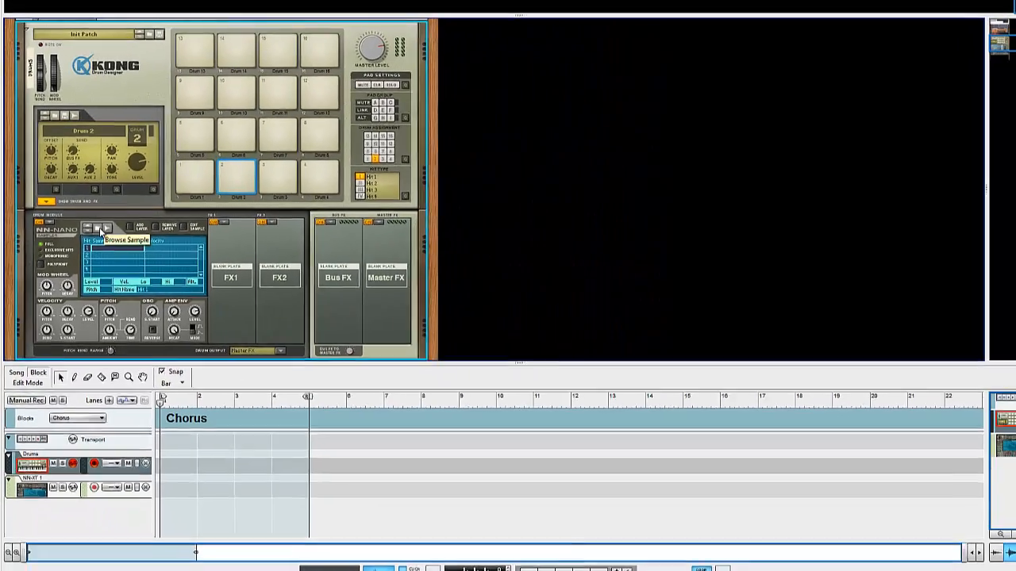
Load 808 snare.wav from the Snare folder in Drum Samples into hit 1 of Drum 2
left_click(101, 229)
left_click(599, 194)
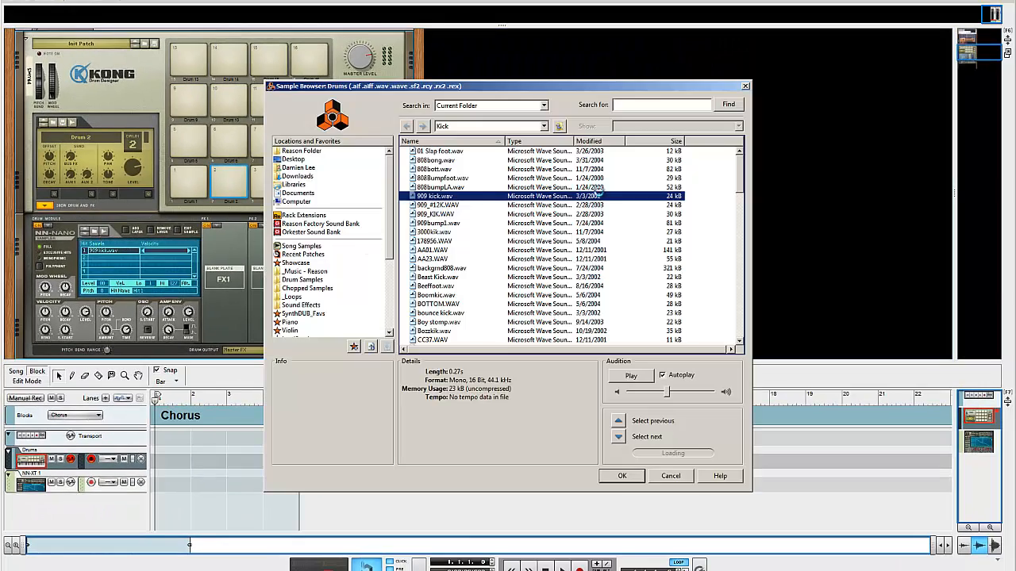
key("BackSpace")
double_click(423, 331)
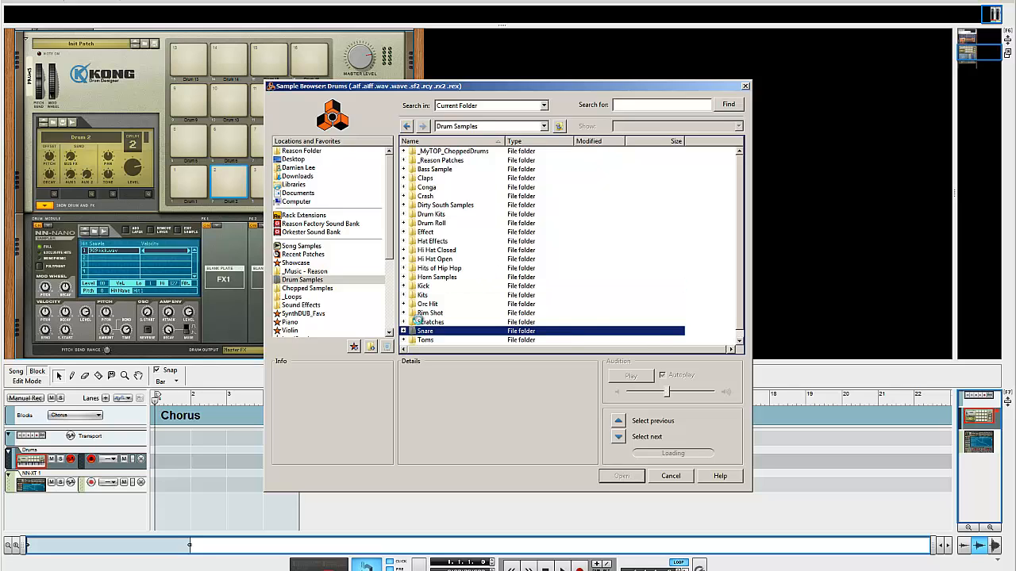
double_click(433, 227)
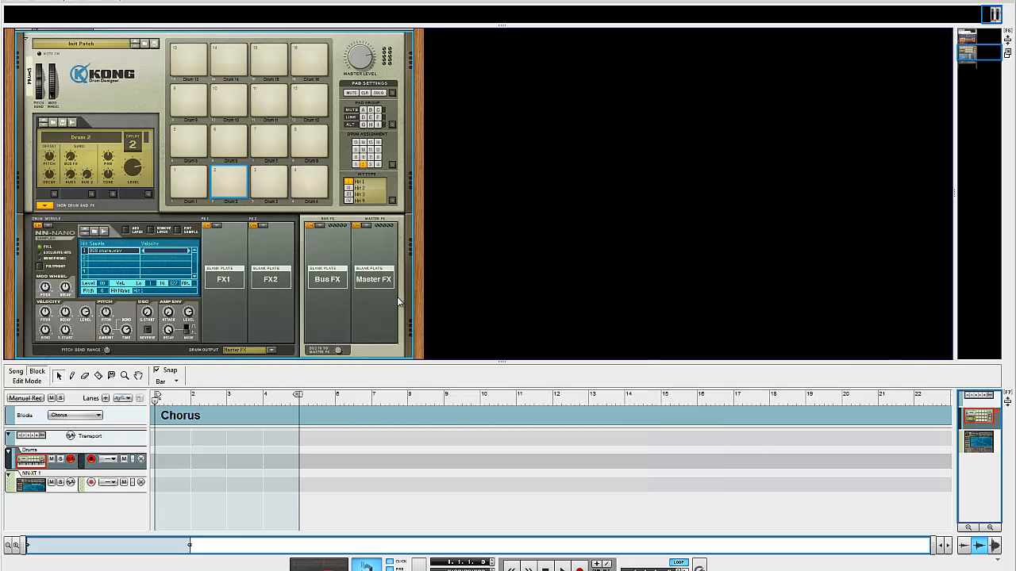
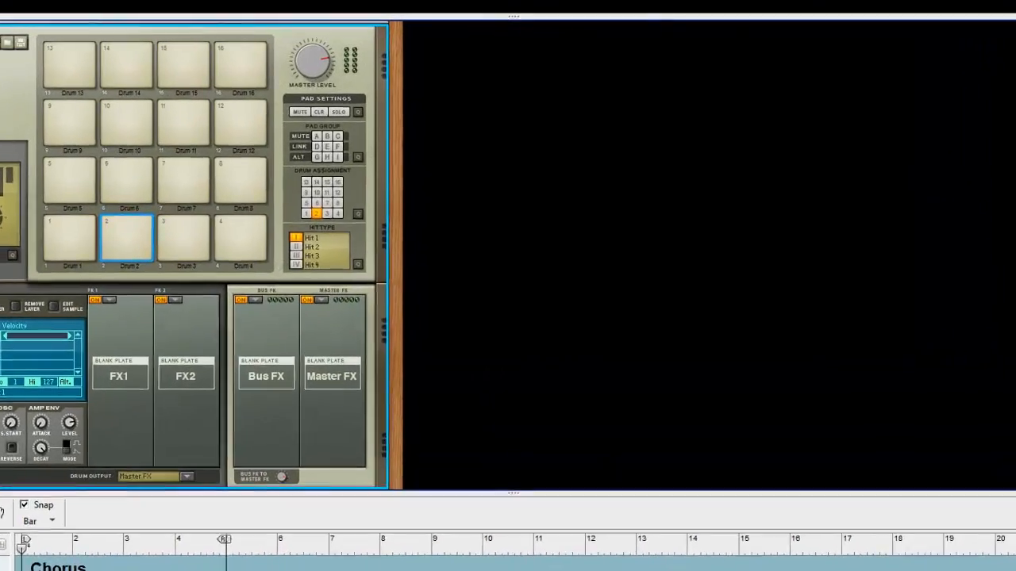
key("alt+Tab")
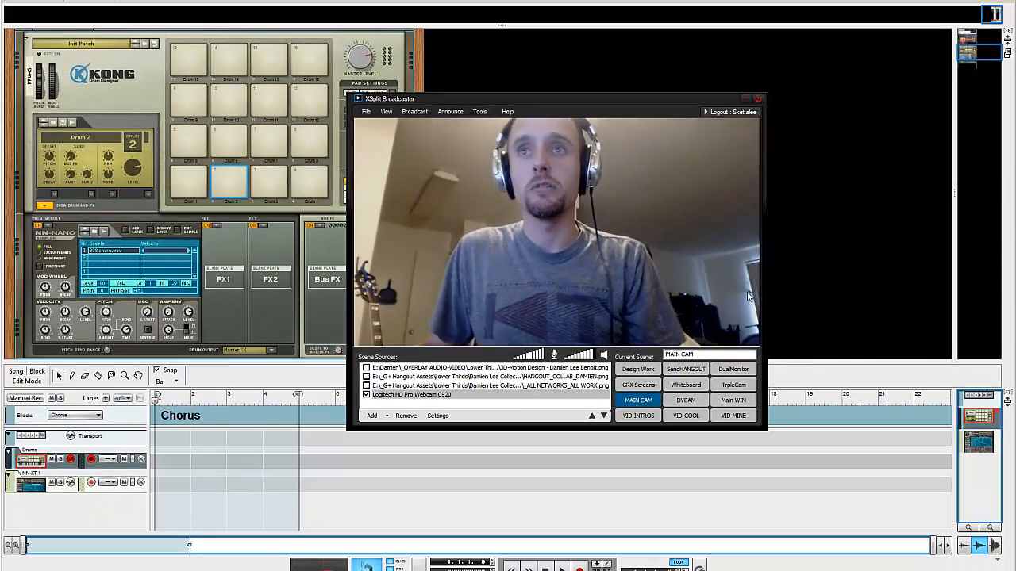
left_click(840, 205)
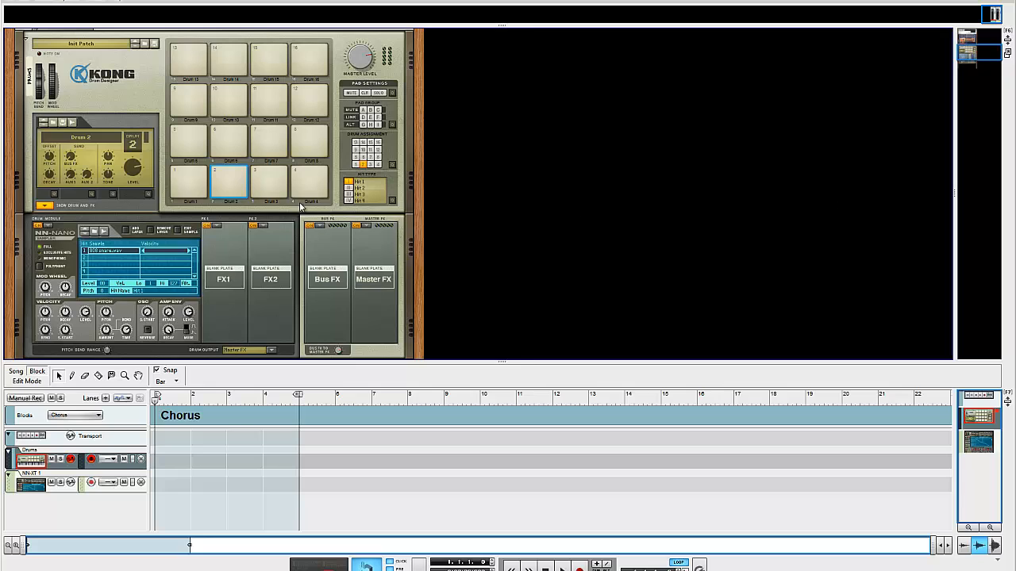
Add a second layer to hit 1 of Drum 2 and record a live sample into it, replacing the first take with a second
left_click(239, 188)
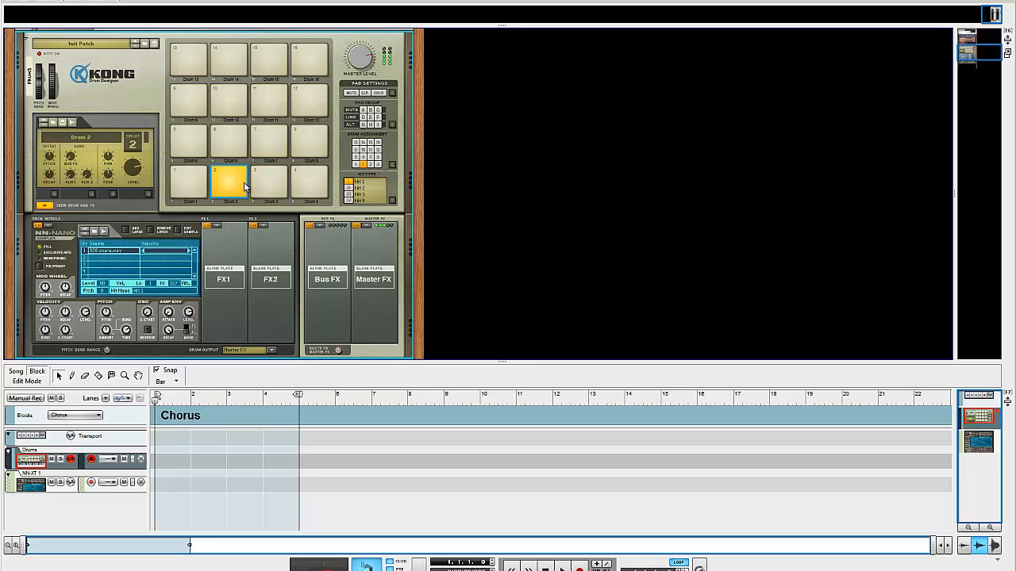
left_click(126, 231)
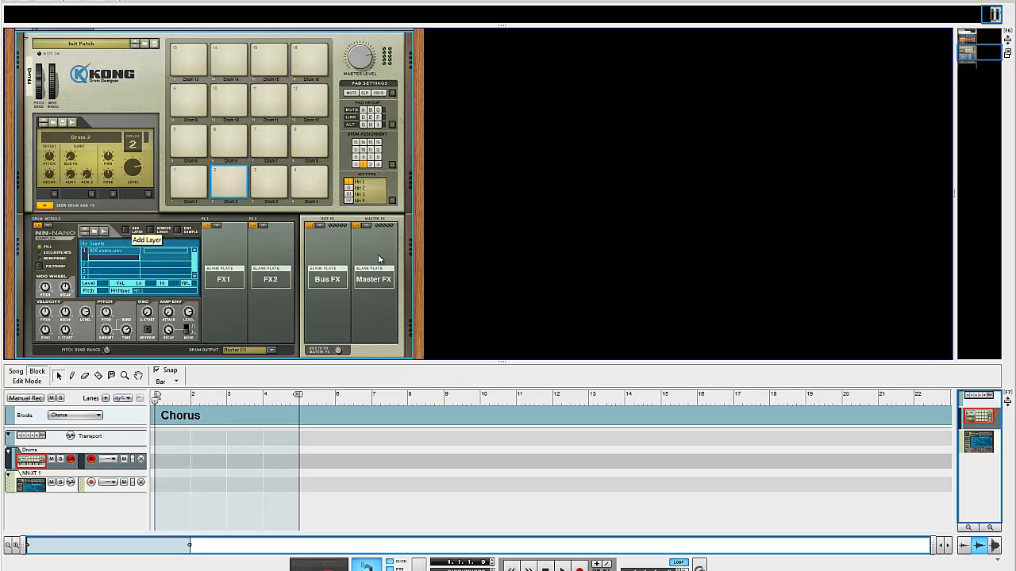
double_click(169, 251)
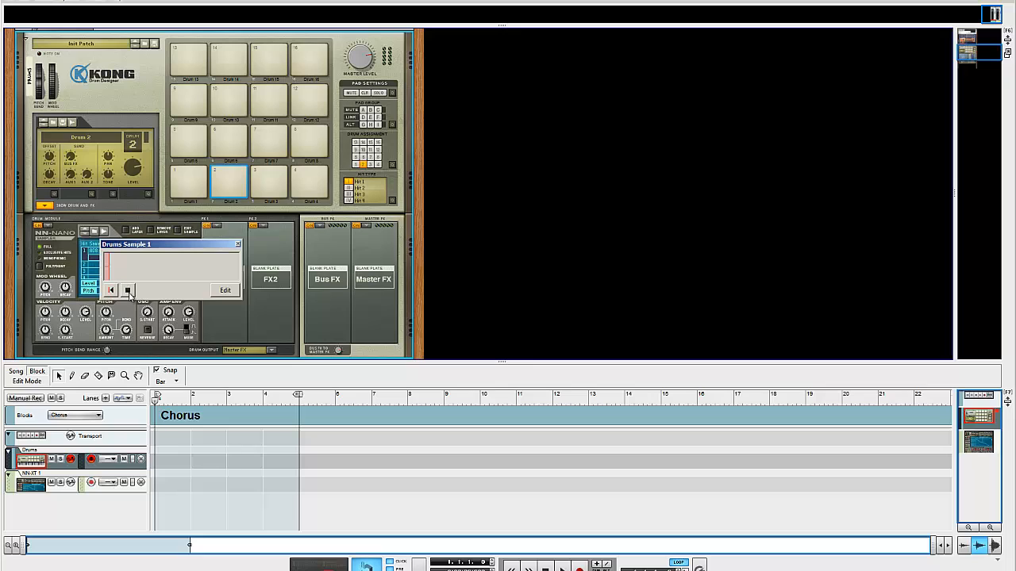
left_click(127, 291)
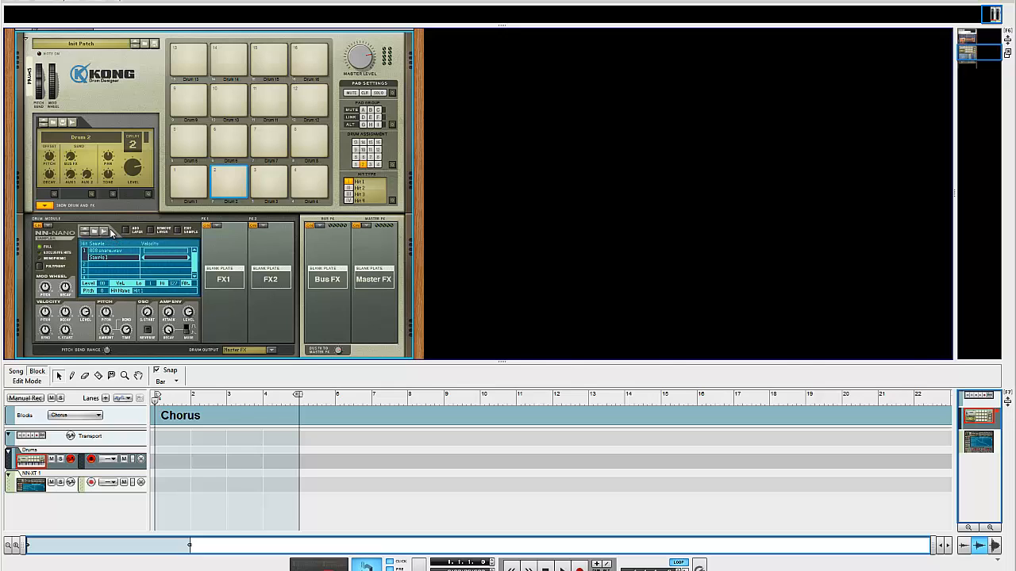
left_click(105, 231)
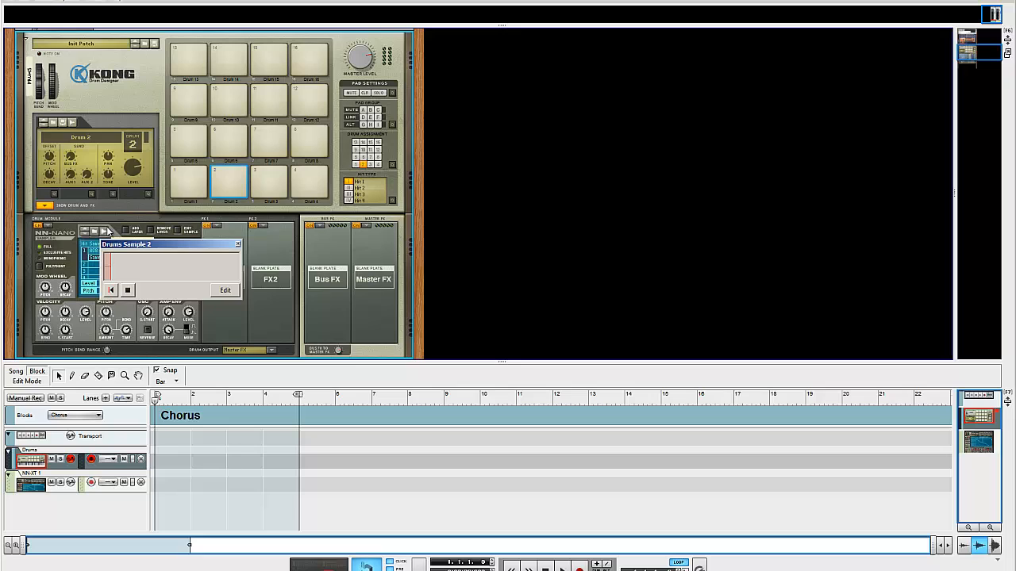
left_click(127, 290)
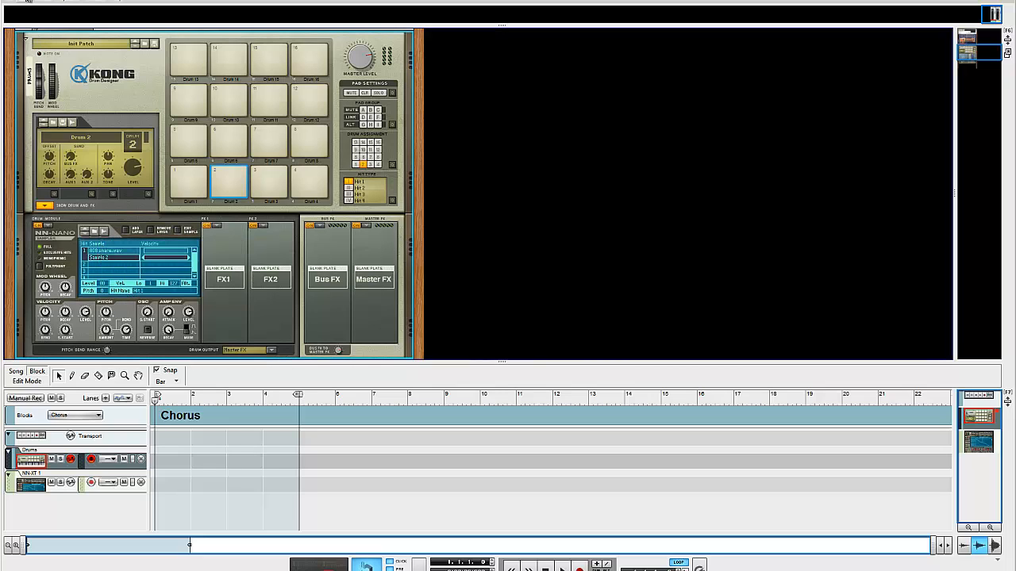
In the audio preferences, try the ASIO M-Audio USB ASIO driver, and switch the audio card driver to ASIO ASIO4ALL v2
left_click(23, 2)
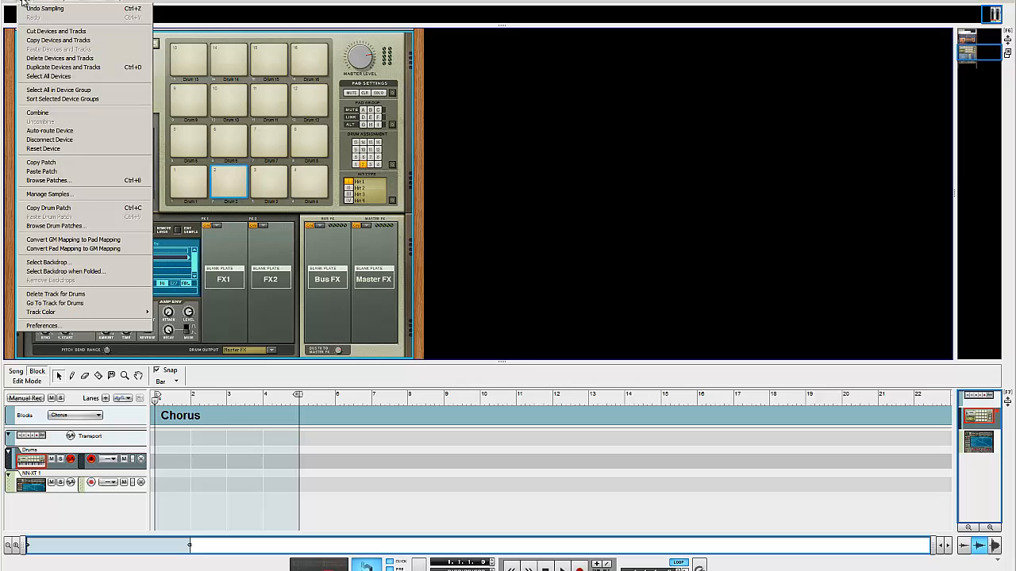
left_click(75, 325)
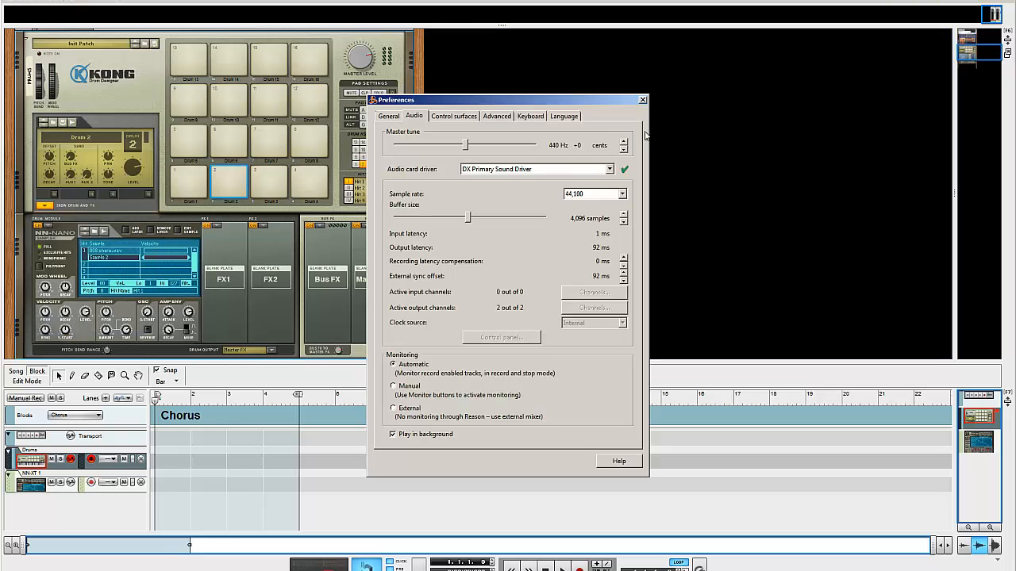
left_click(552, 170)
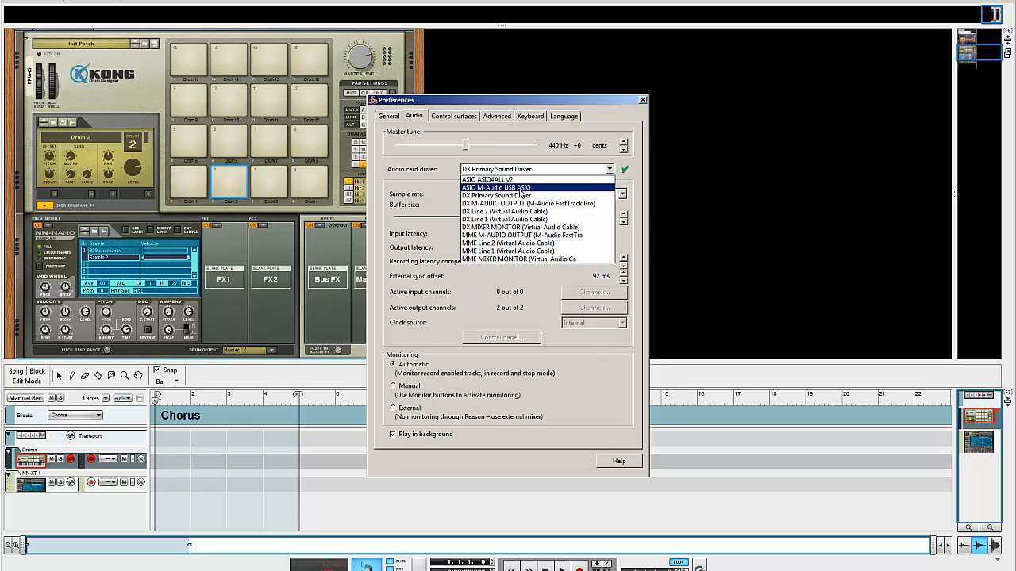
left_click(521, 188)
left_click(619, 320)
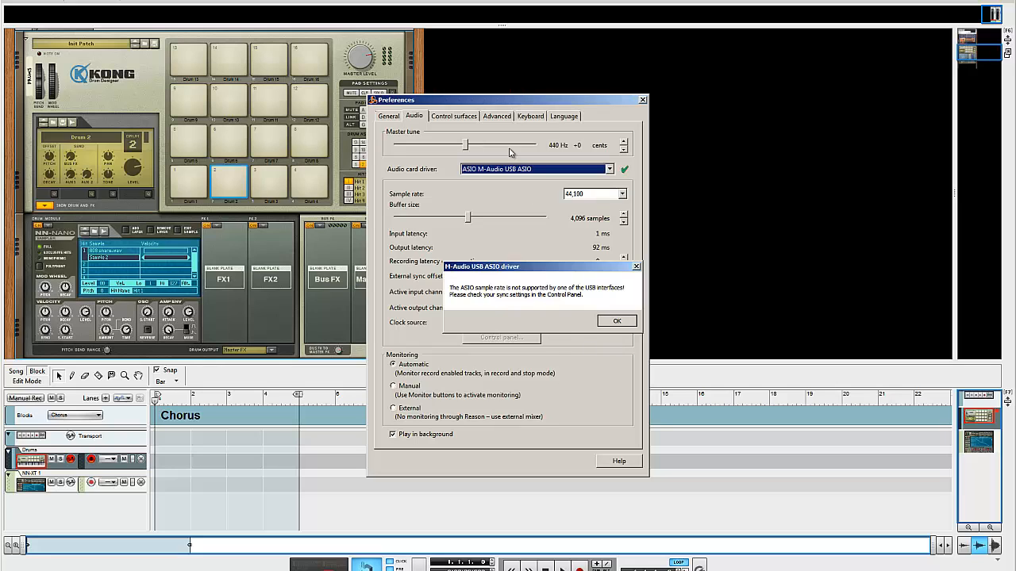
left_click(516, 170)
left_click(517, 185)
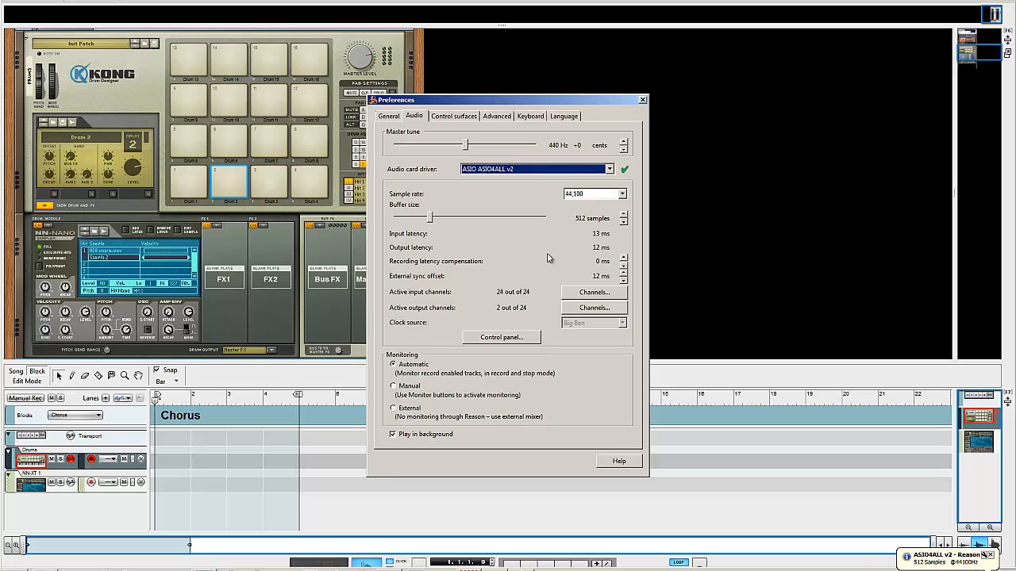
In the ASIO4ALL settings, make M-Audio FastTrack Pro the active device and turn on Force WDM Driver To 16 Bit in the advanced options
left_click(993, 544)
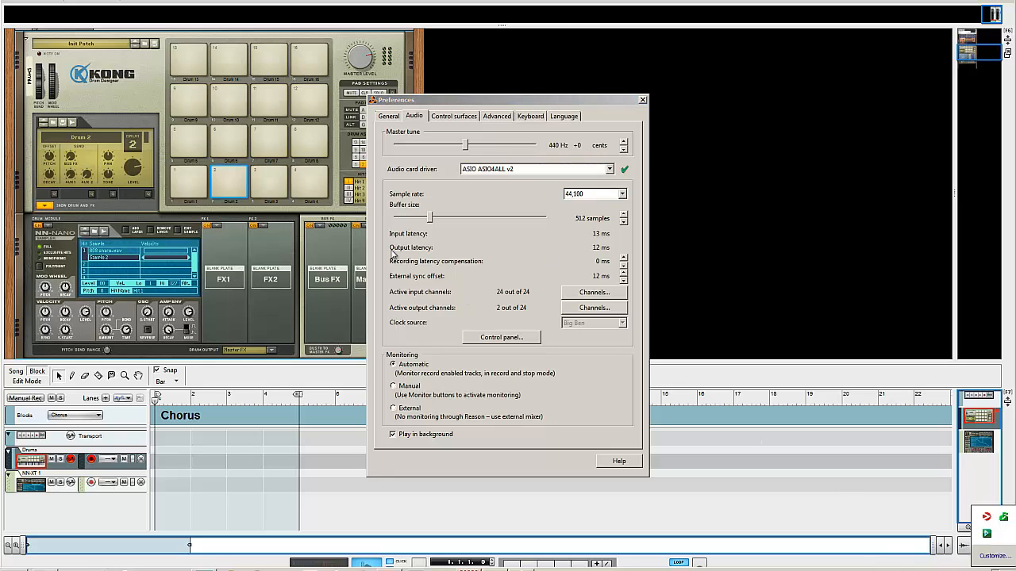
left_click(987, 535)
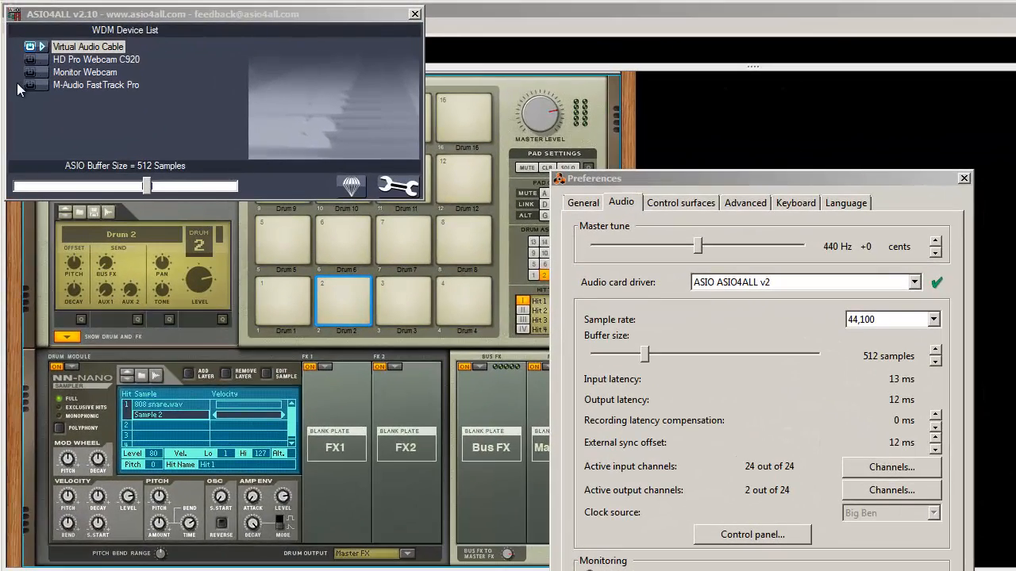
left_click(45, 83)
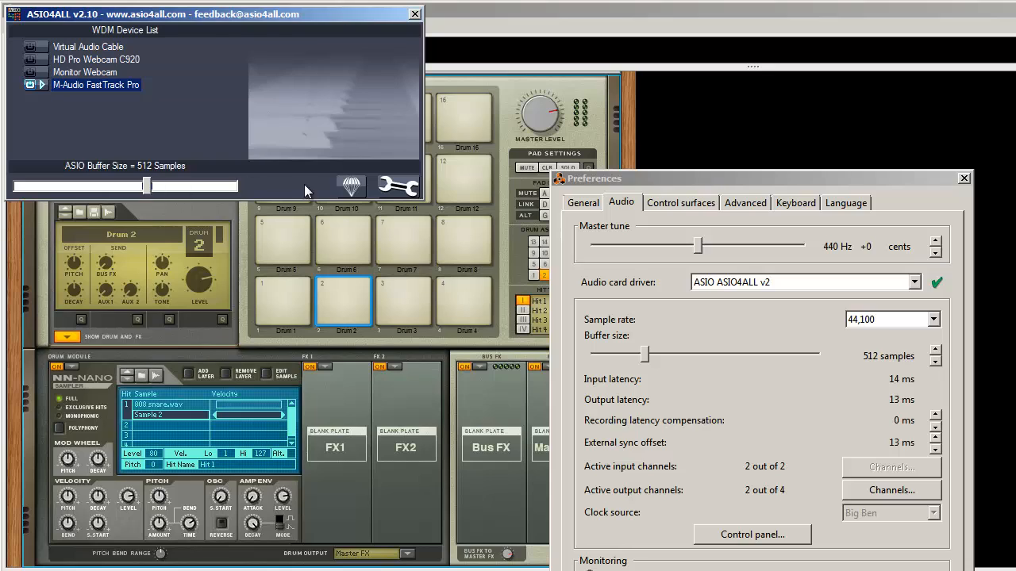
left_click(397, 186)
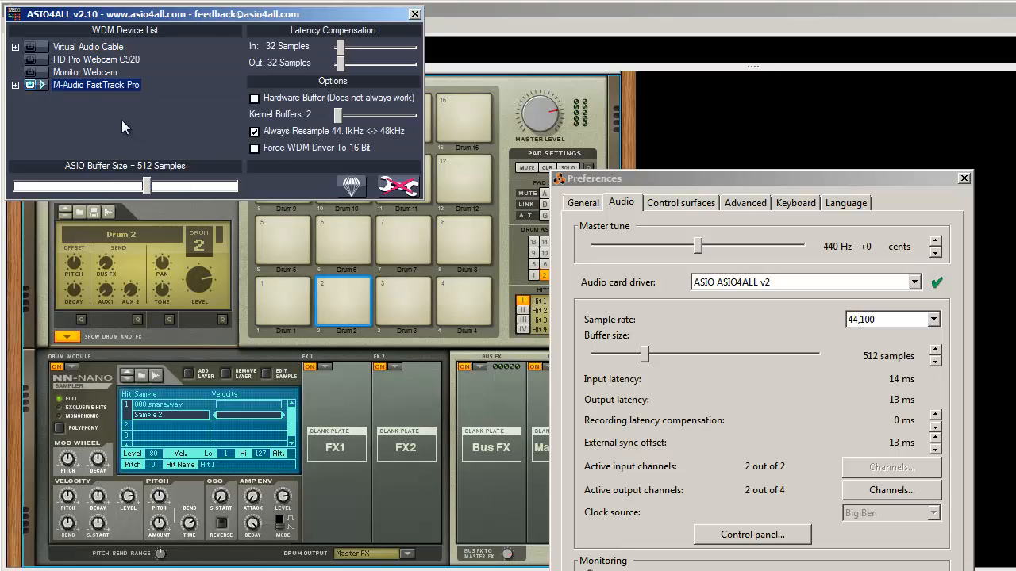
left_click(15, 85)
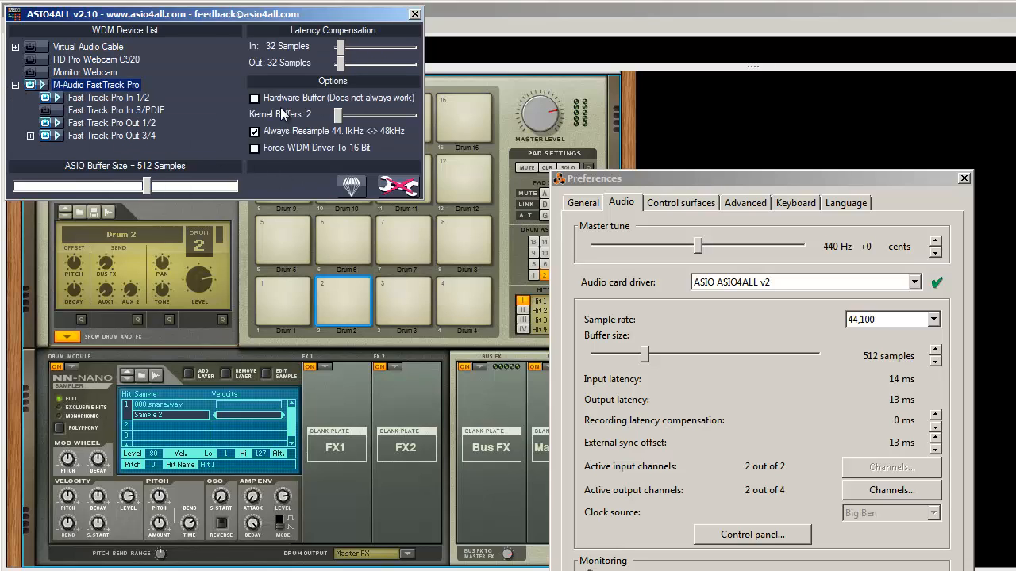
left_click(254, 149)
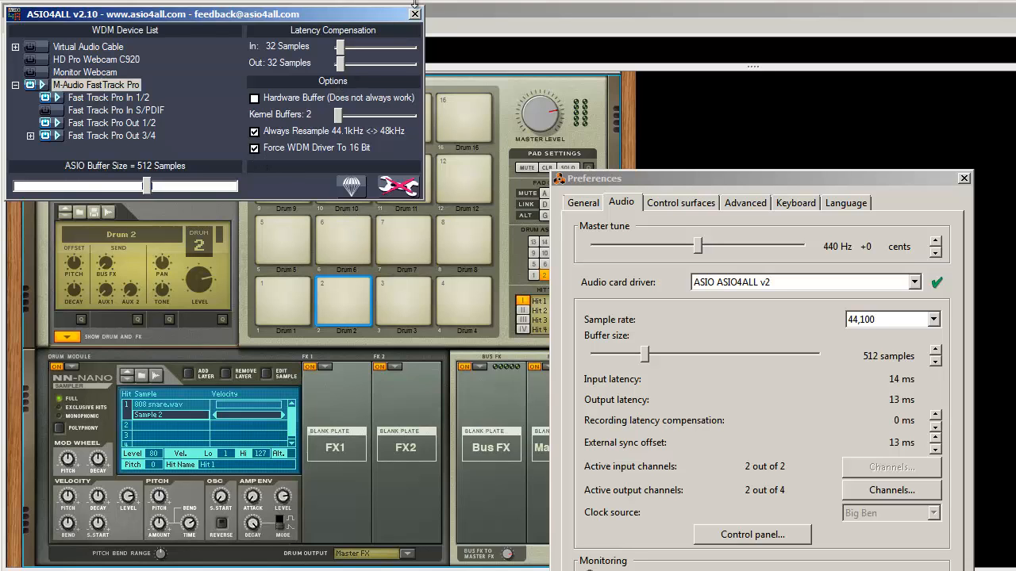
left_click(415, 14)
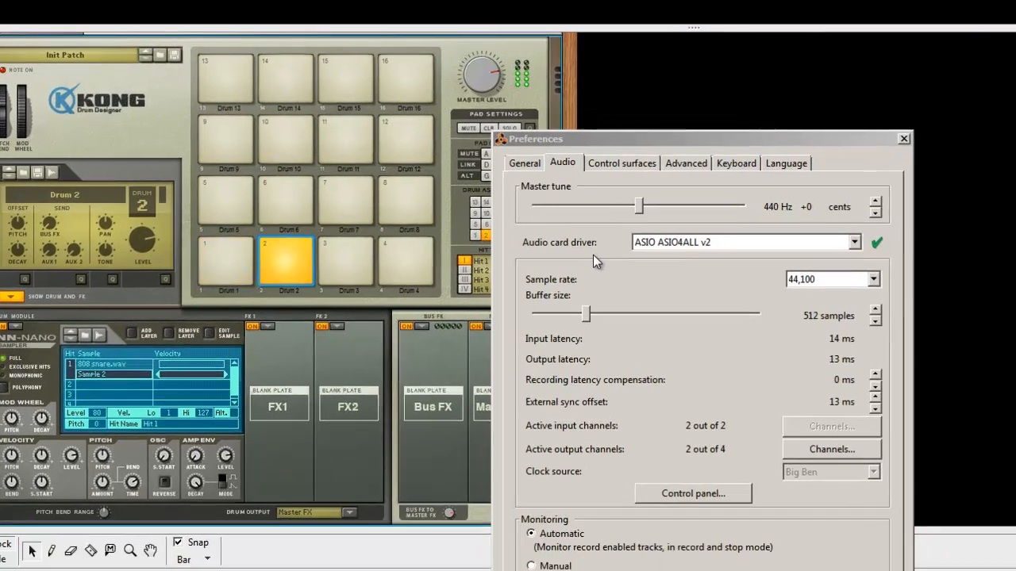
Try the DX M-AUDIO OUTPUT, DX Line 2 and DX MIXER MONITOR audio card drivers one after another
left_click(721, 246)
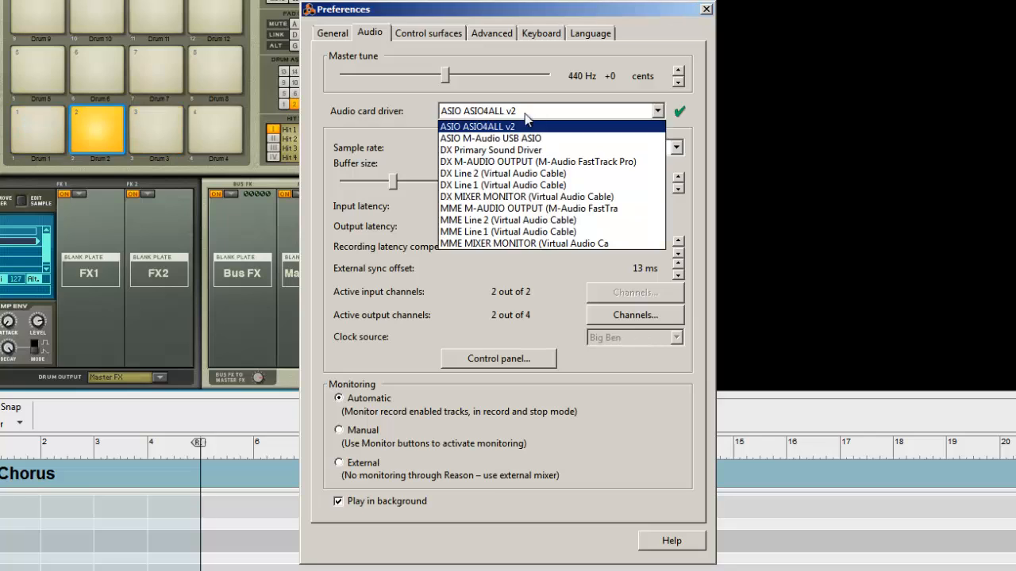
left_click(524, 161)
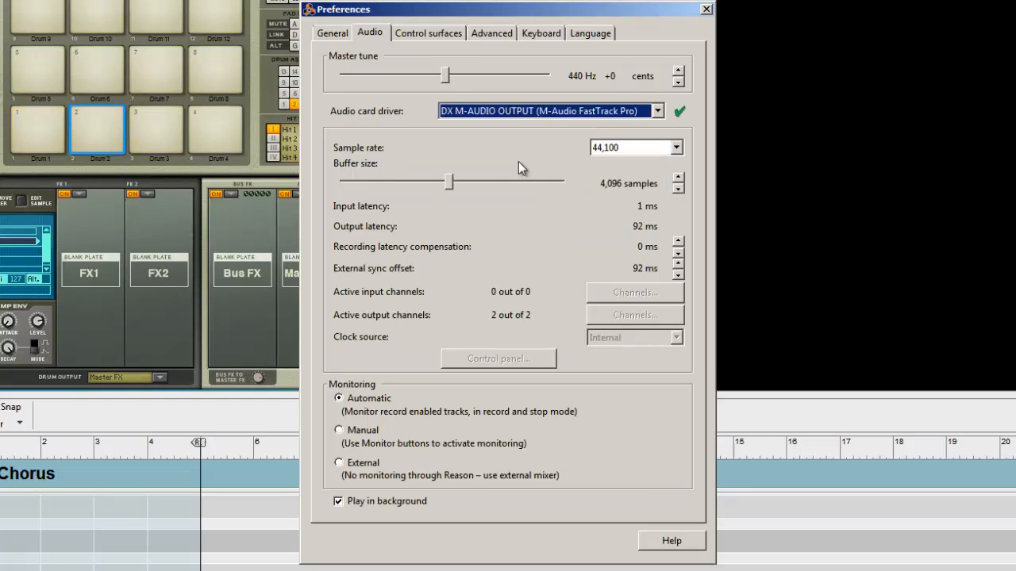
left_click(639, 115)
left_click(588, 166)
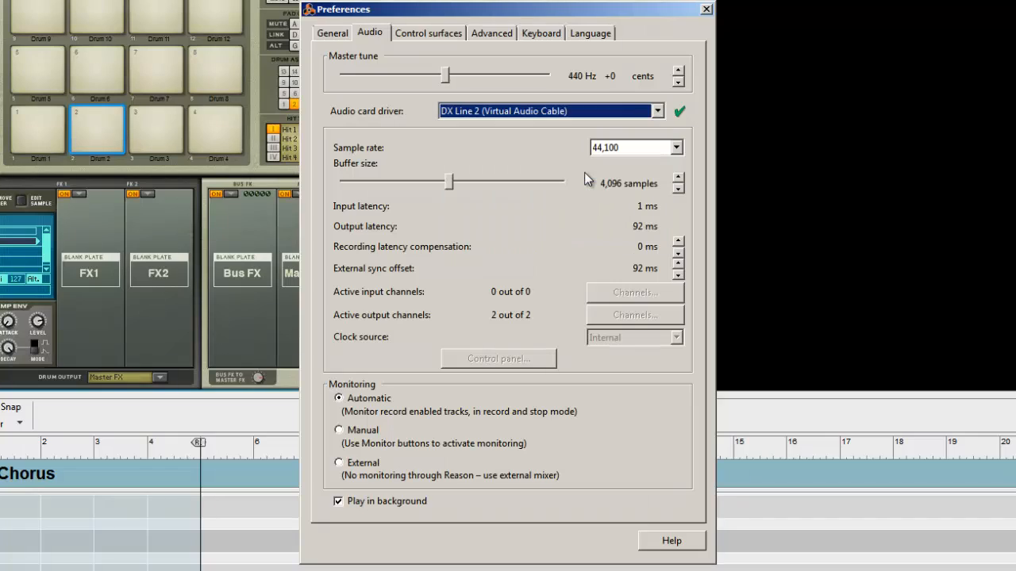
left_click(591, 112)
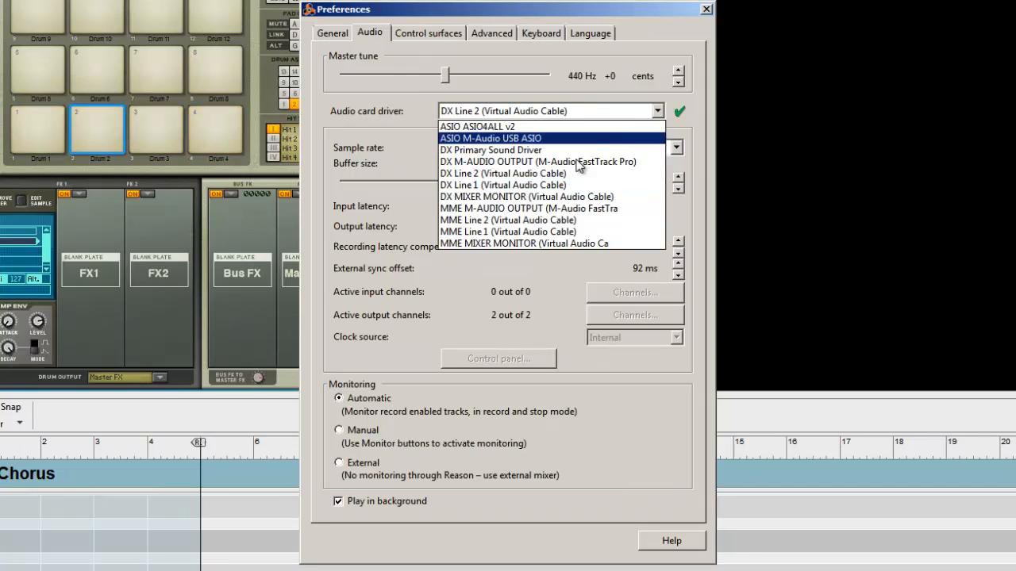
left_click(572, 196)
Try the MME M-AUDIO OUTPUT, MME Line 1 and MME MIXER MONITOR audio card drivers one after another
left_click(584, 111)
left_click(587, 208)
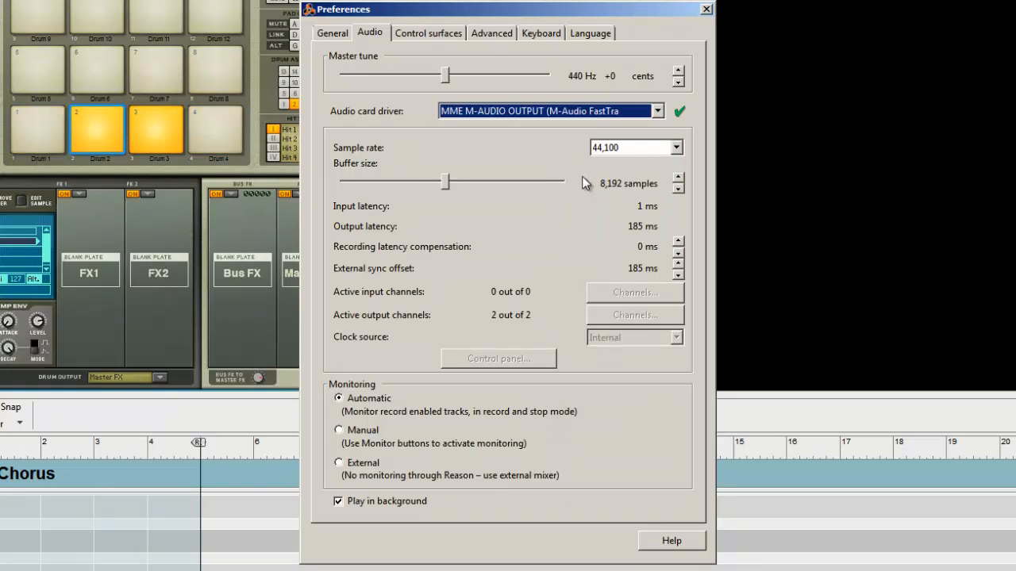
left_click(574, 112)
left_click(242, 95)
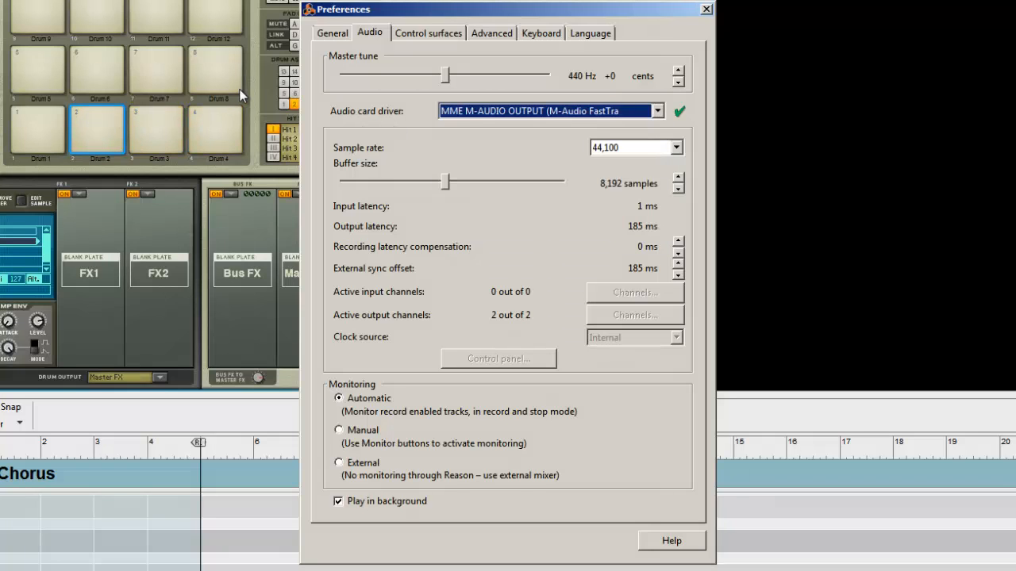
left_click(495, 113)
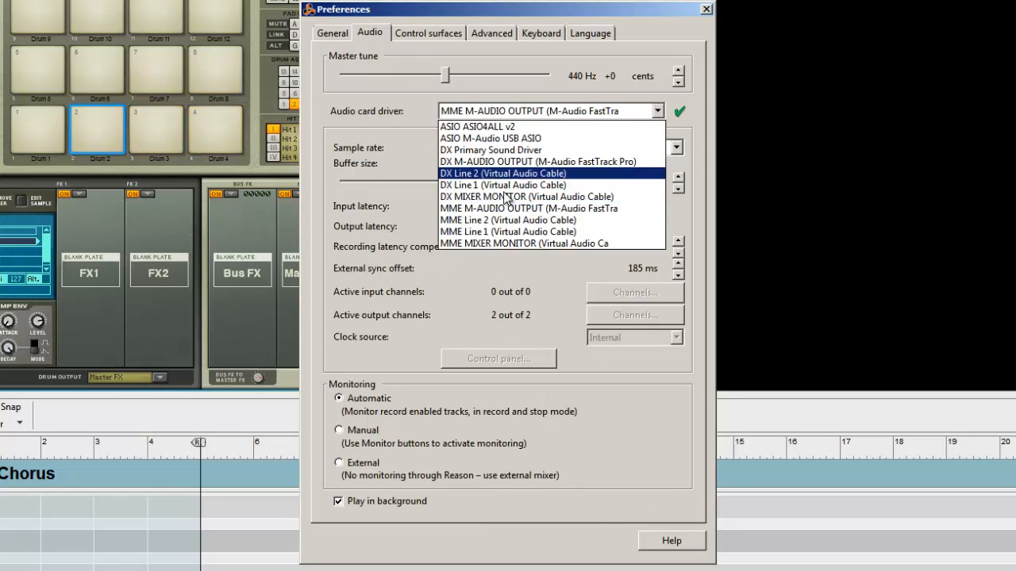
left_click(503, 232)
left_click(509, 113)
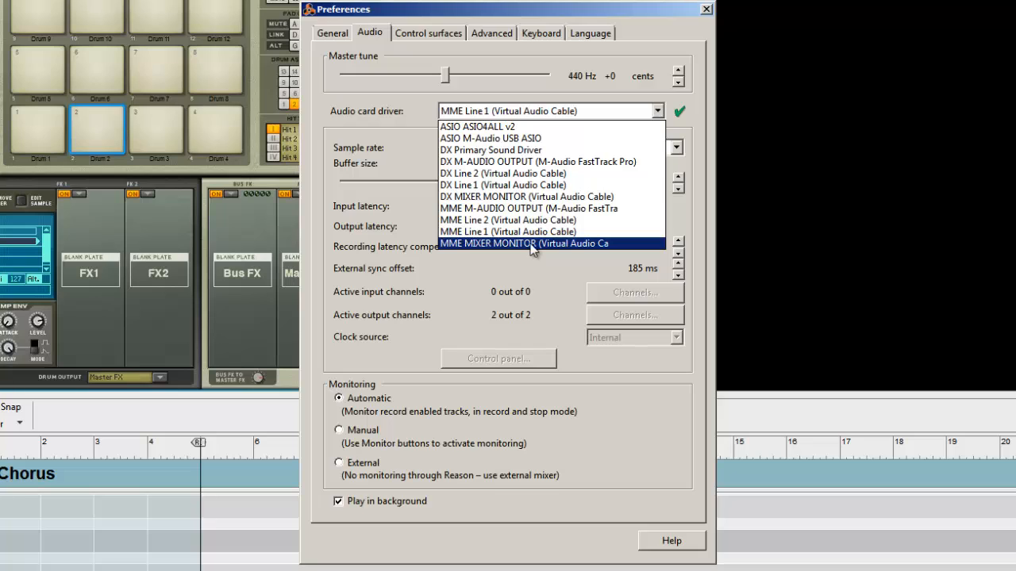
left_click(530, 244)
Try the ASIO M-Audio USB ASIO driver again, and switch the audio card driver to DX Primary Sound Driver
left_click(524, 113)
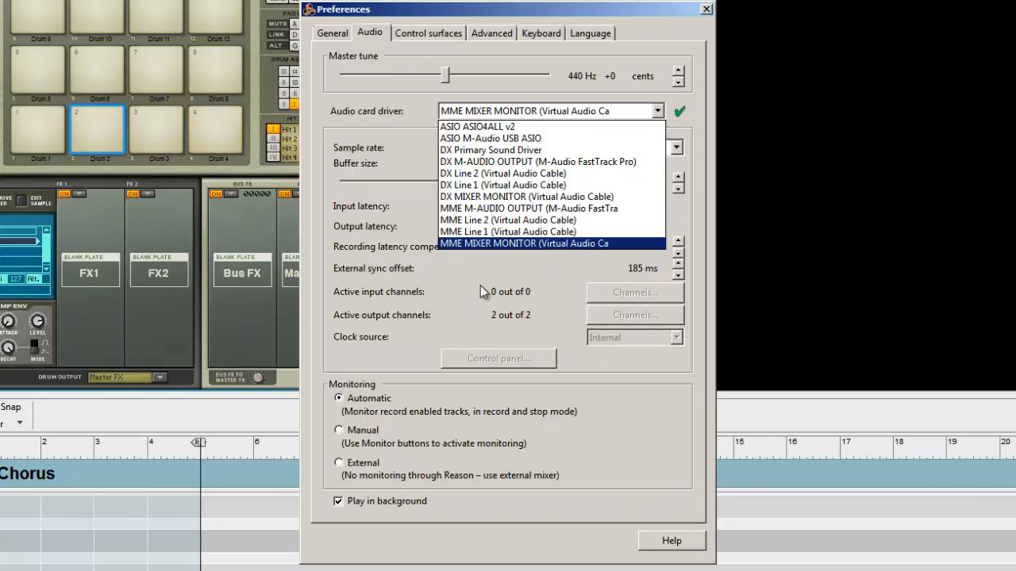
left_click(520, 139)
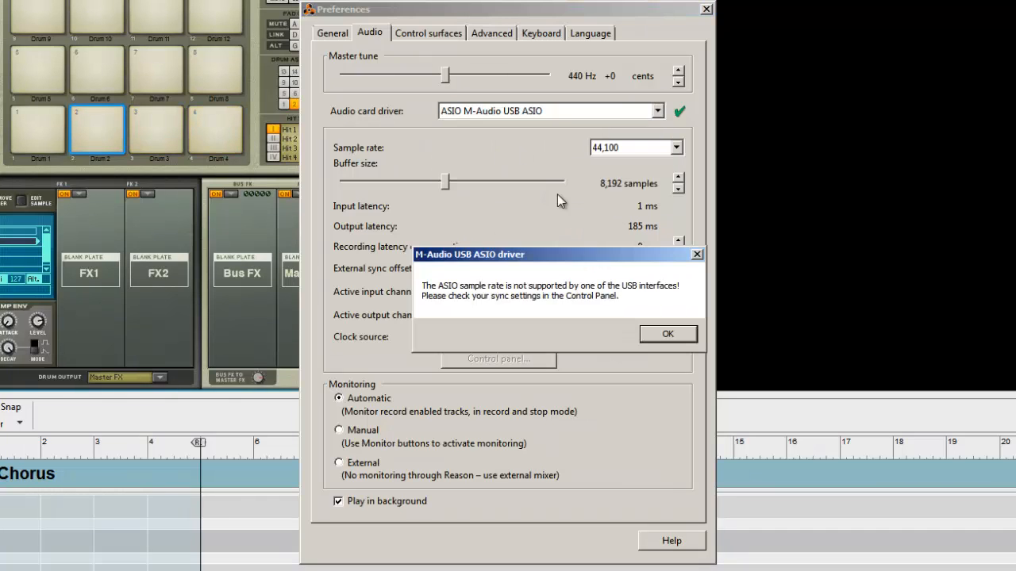
key("Return")
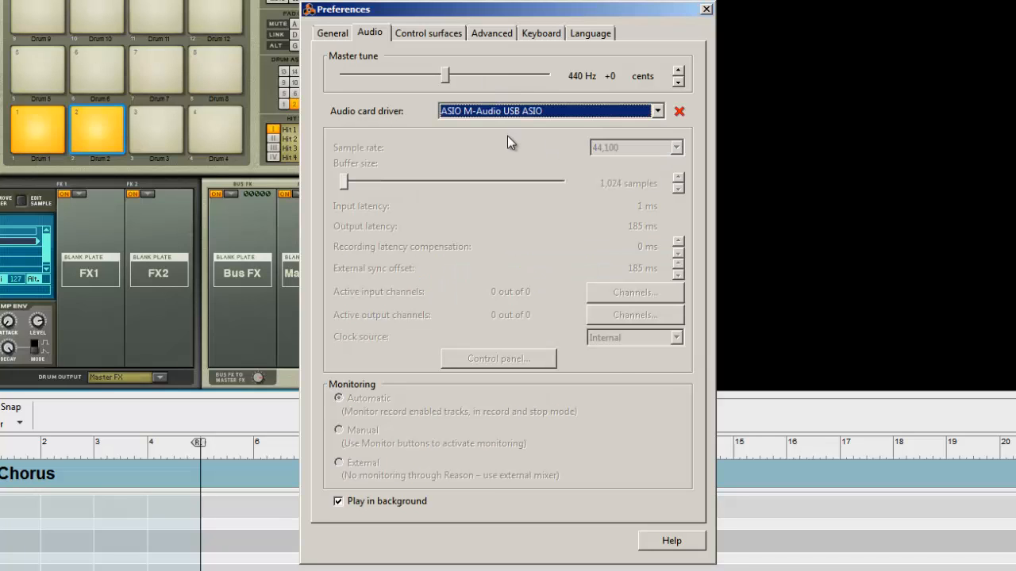
left_click(516, 116)
left_click(511, 150)
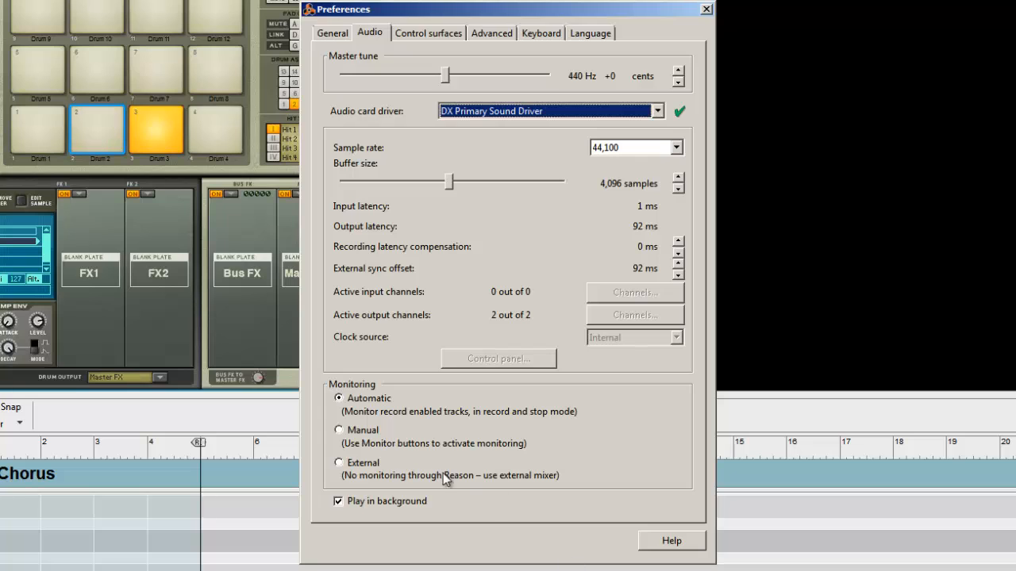
Add an M-Audio <Other> MIDI Keyboard (No Controls) control surface with 2- USB Trigger Finger In [1] detected as its MIDI input
left_click(422, 35)
left_click(486, 38)
left_click(441, 38)
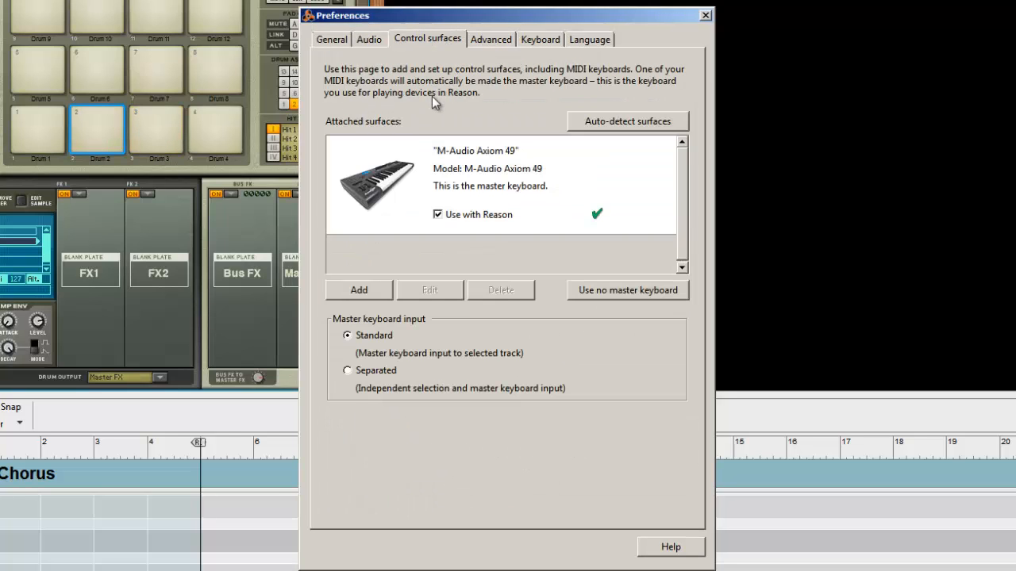
left_click(376, 291)
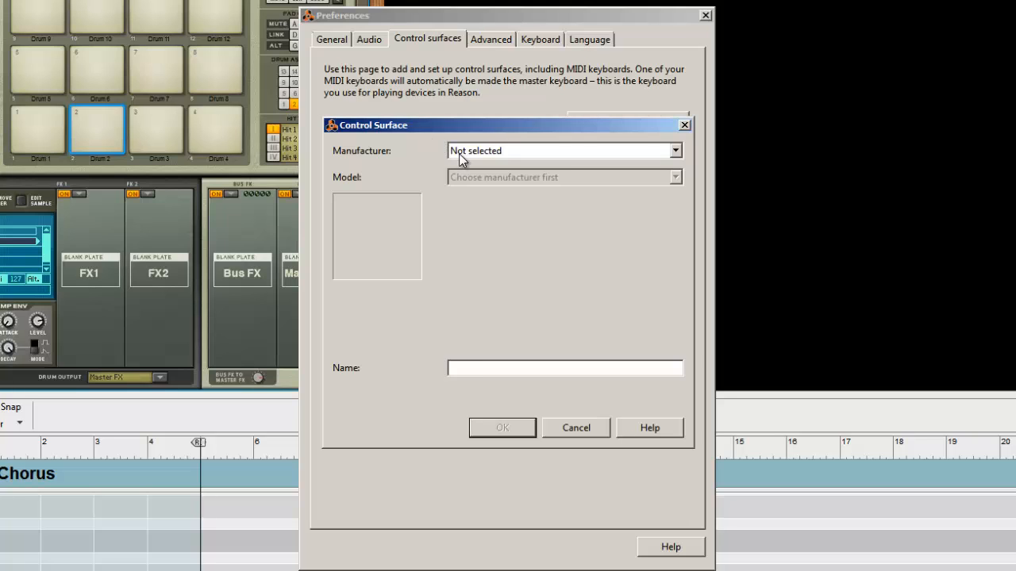
left_click(503, 151)
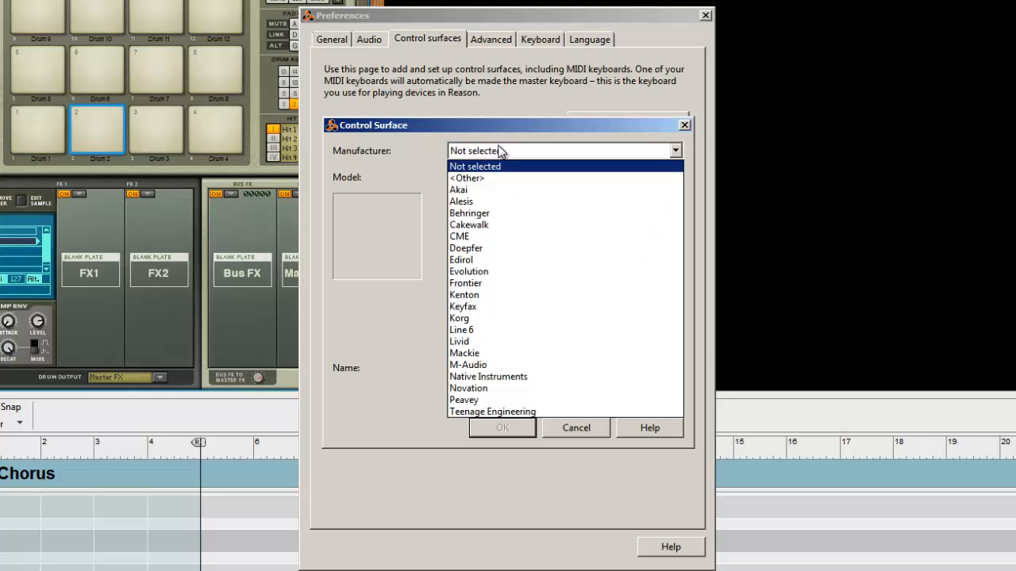
left_click(510, 364)
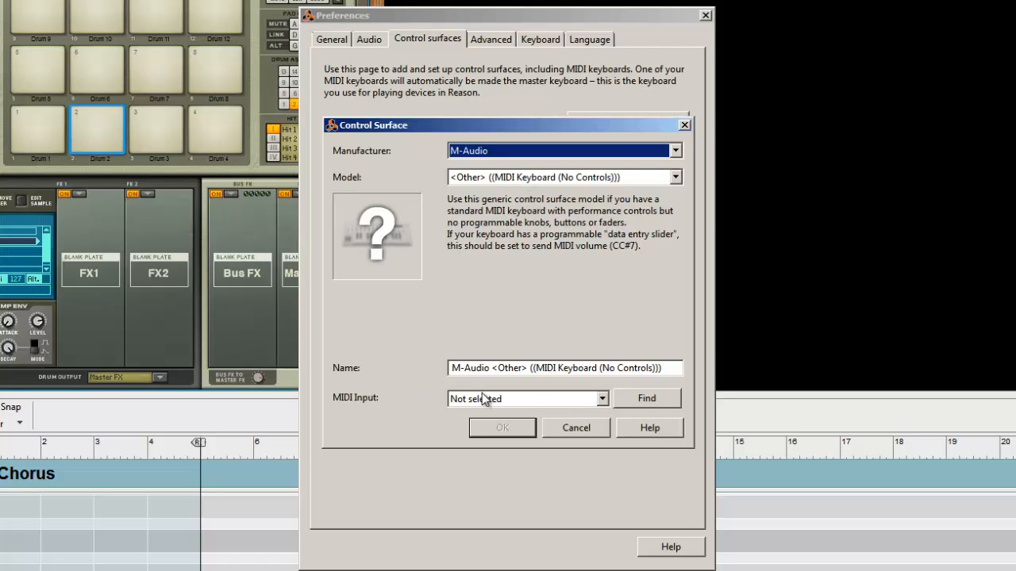
left_click(661, 405)
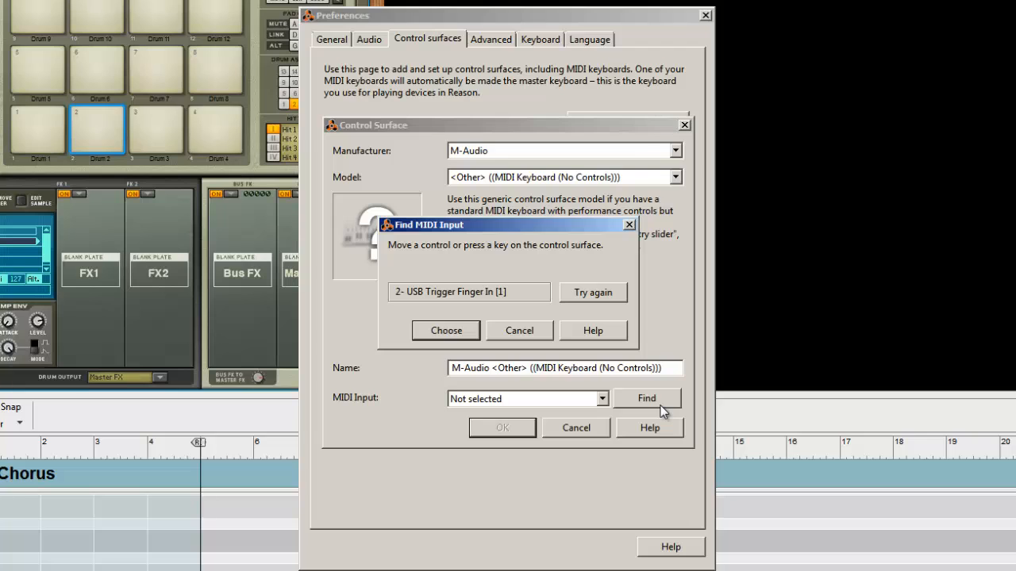
left_click(433, 331)
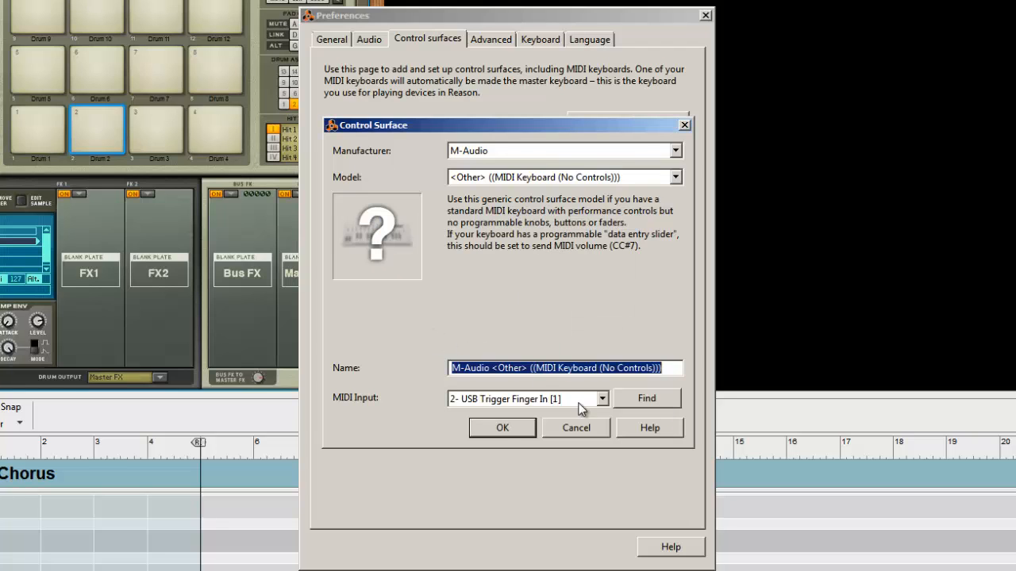
left_click(491, 428)
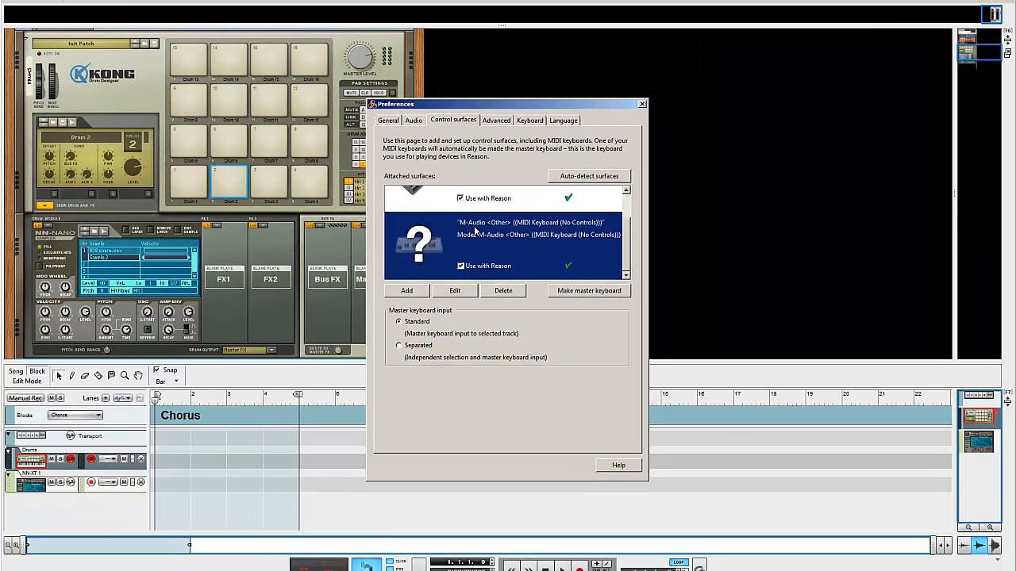
Look through the Advanced, Keyboard, Language and General preferences, and close the preferences
left_click(522, 120)
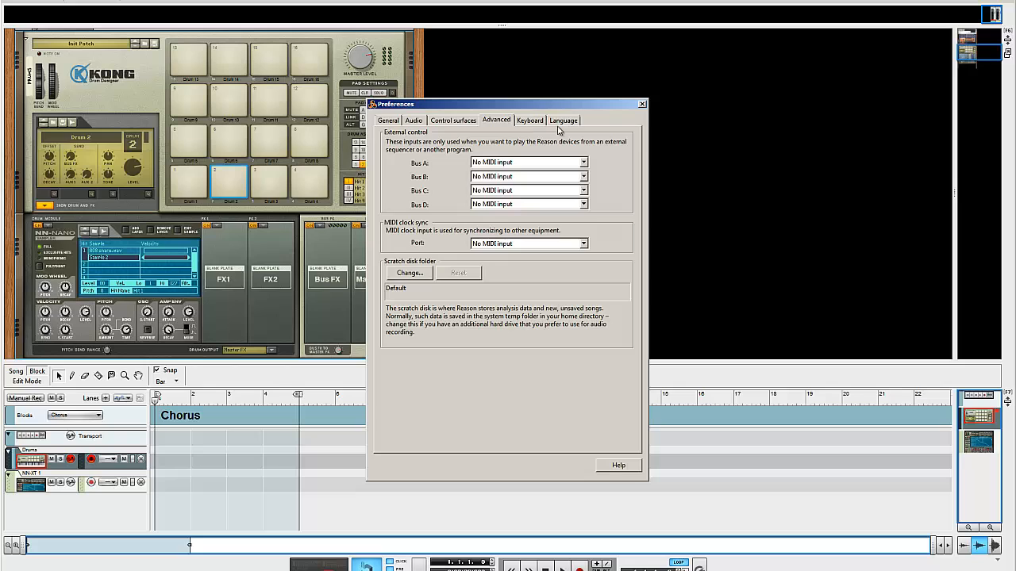
left_click(521, 123)
left_click(564, 120)
left_click(383, 120)
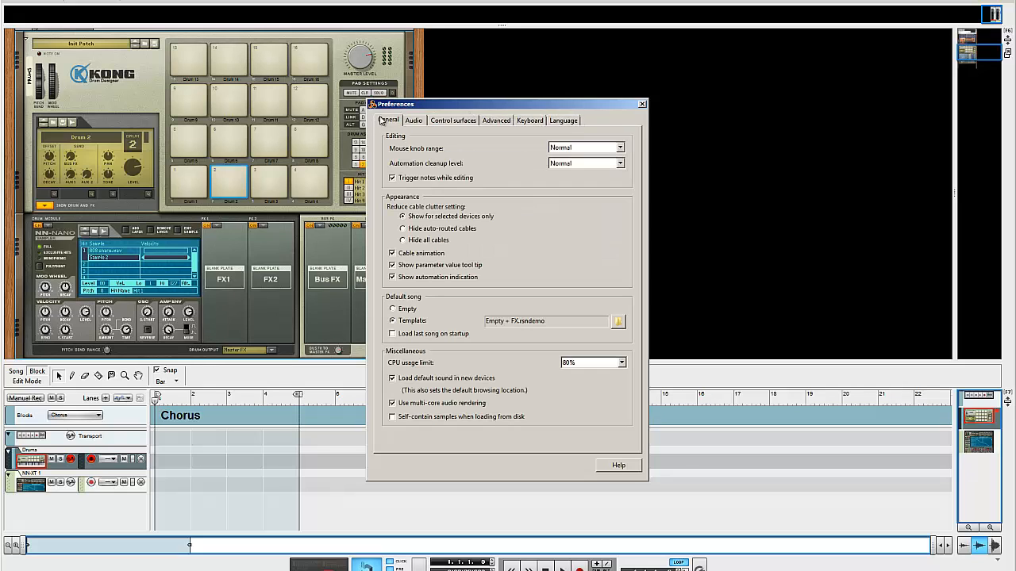
left_click(643, 104)
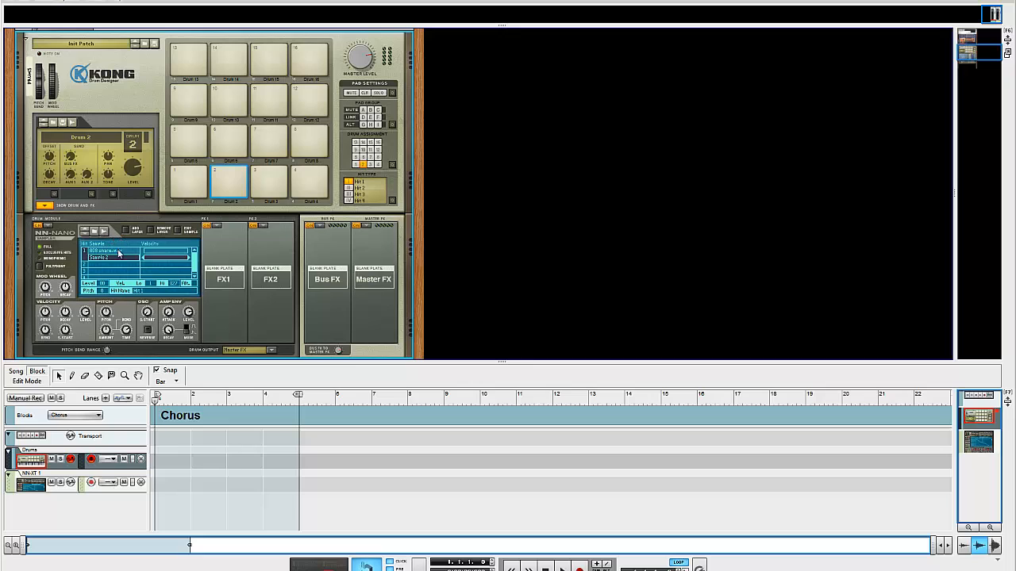
Replace the recorded Sample 2 layer on hit 1 of Drum 2 with a new layer using click snap snare.wav from the Snare folder
left_click(148, 231)
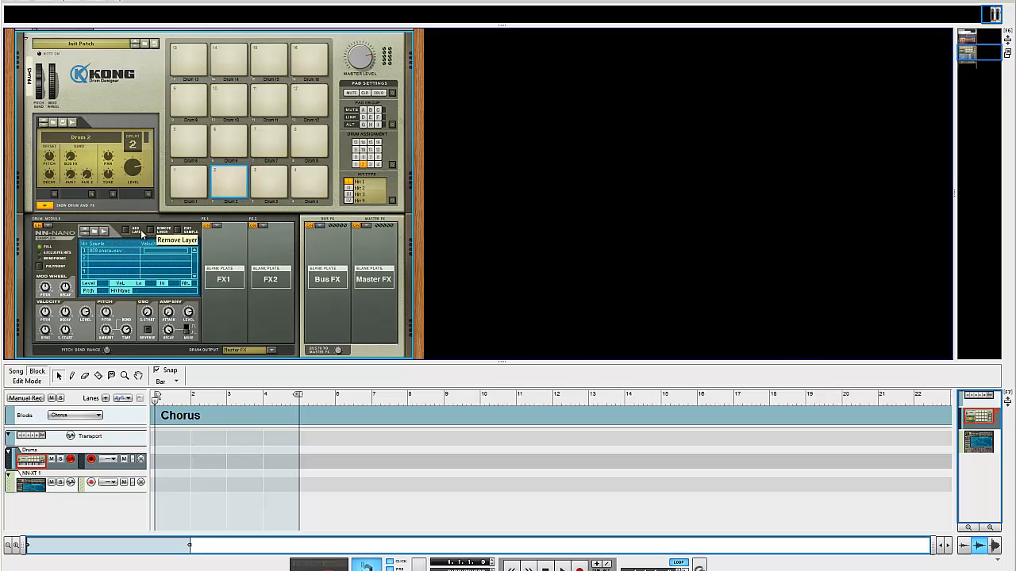
left_click(100, 252)
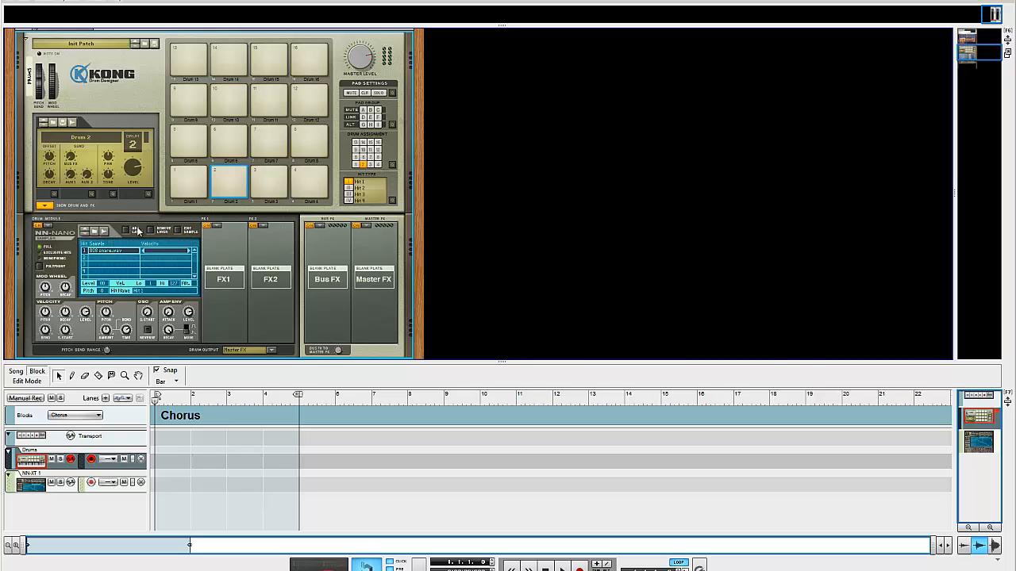
left_click(137, 229)
left_click(96, 233)
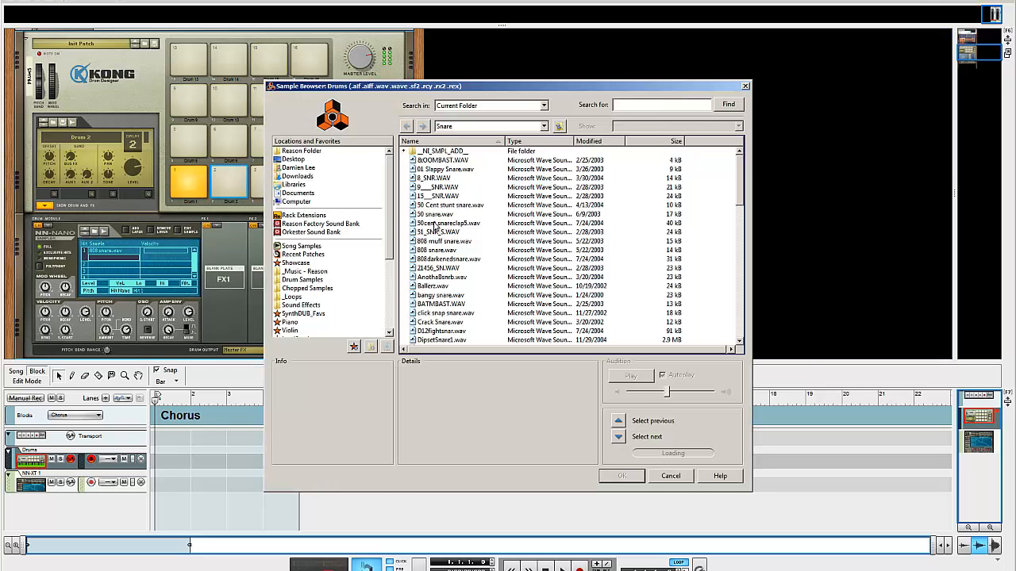
left_click(457, 277)
left_click(451, 313)
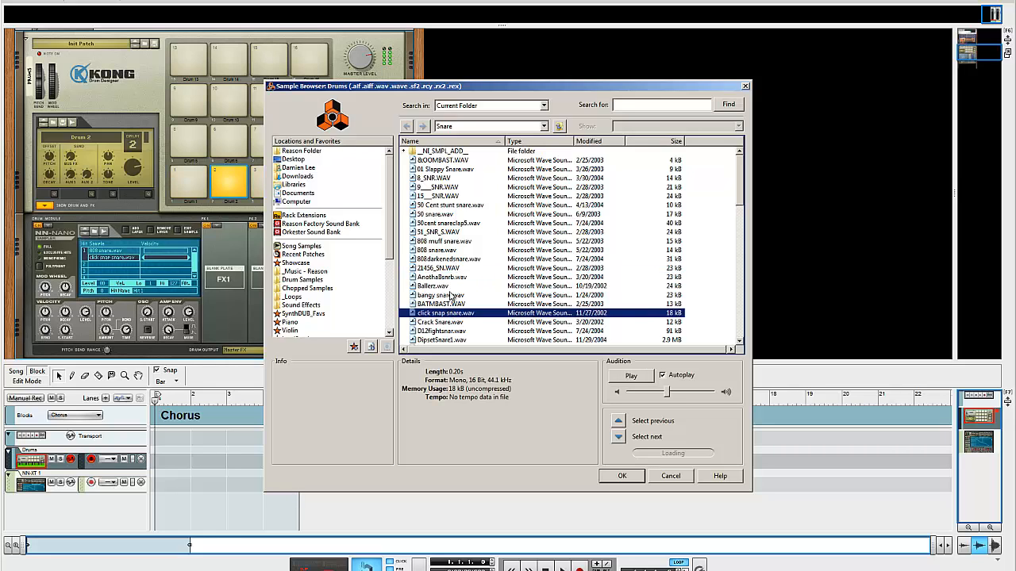
key("Return")
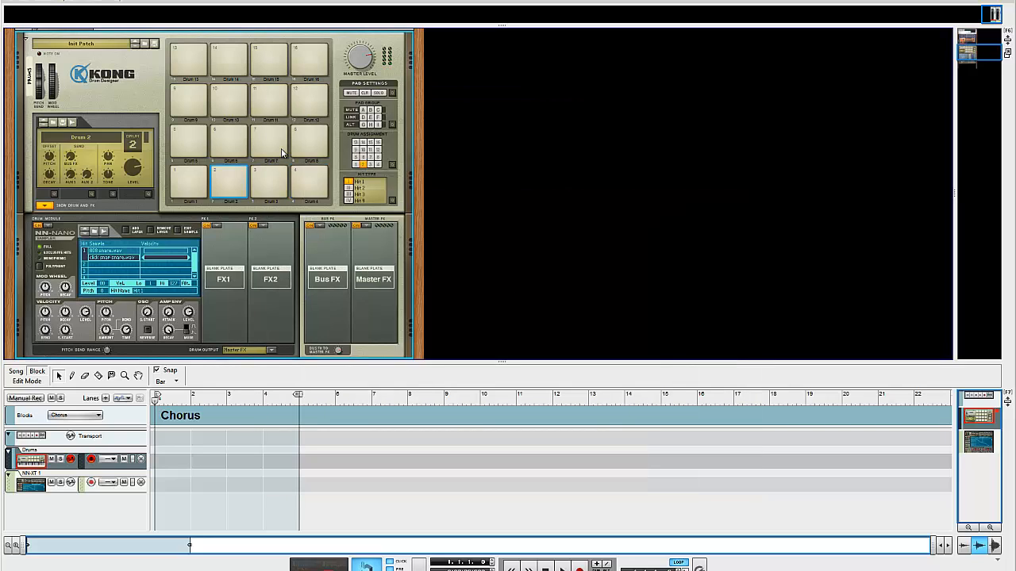
Add an NN-Nano Sampler as the drum module of Drum 3 and open its sample browser
left_click(256, 189)
left_click(47, 227)
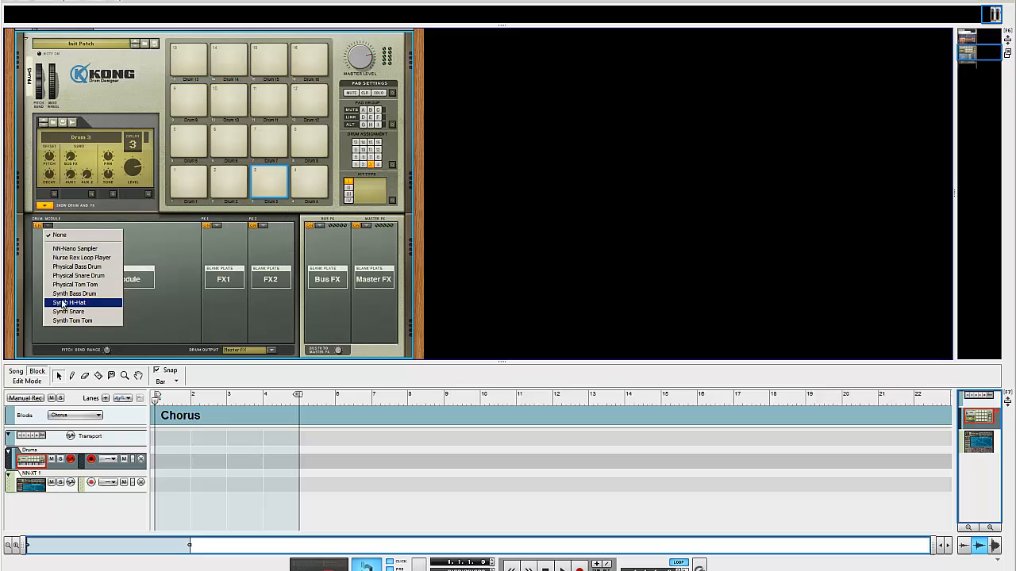
left_click(104, 250)
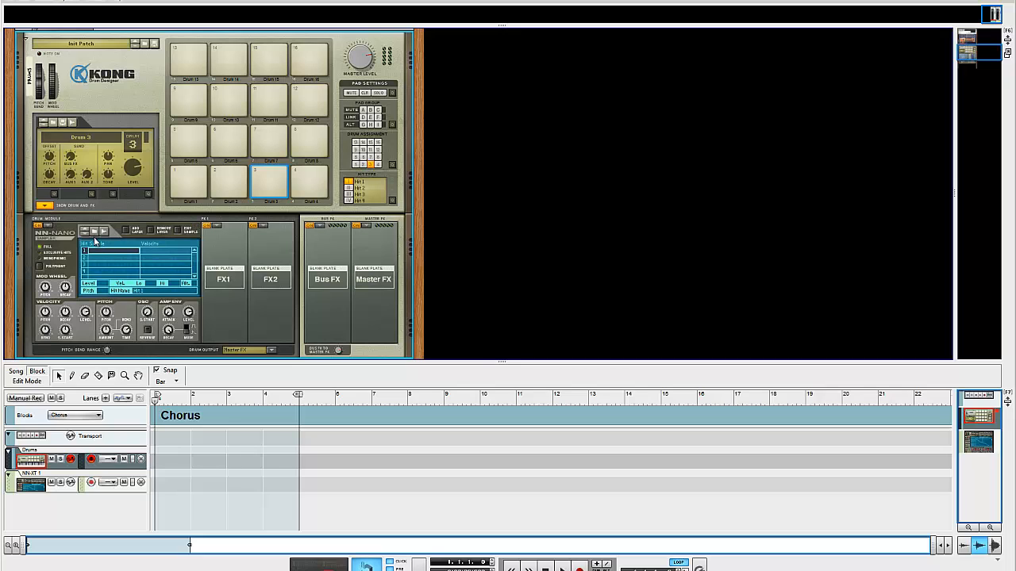
left_click(94, 231)
Audition open hi-hat samples such as Schat10.wav, hi-hat64.wav, zms-k1 - 00.wav and TXCMBAST.WAV from the Hi Hat Open folder
left_click(483, 196)
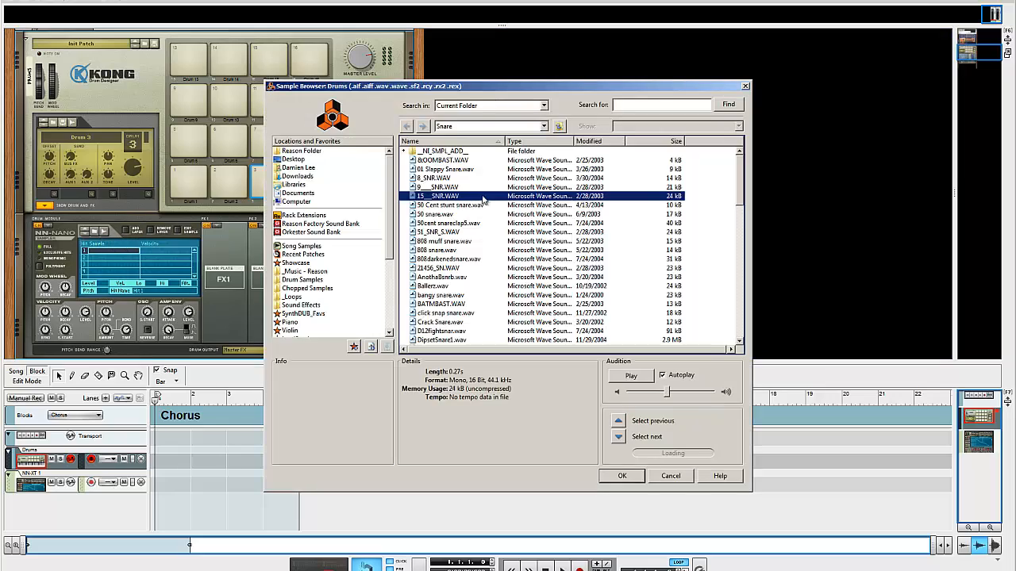
key("BackSpace")
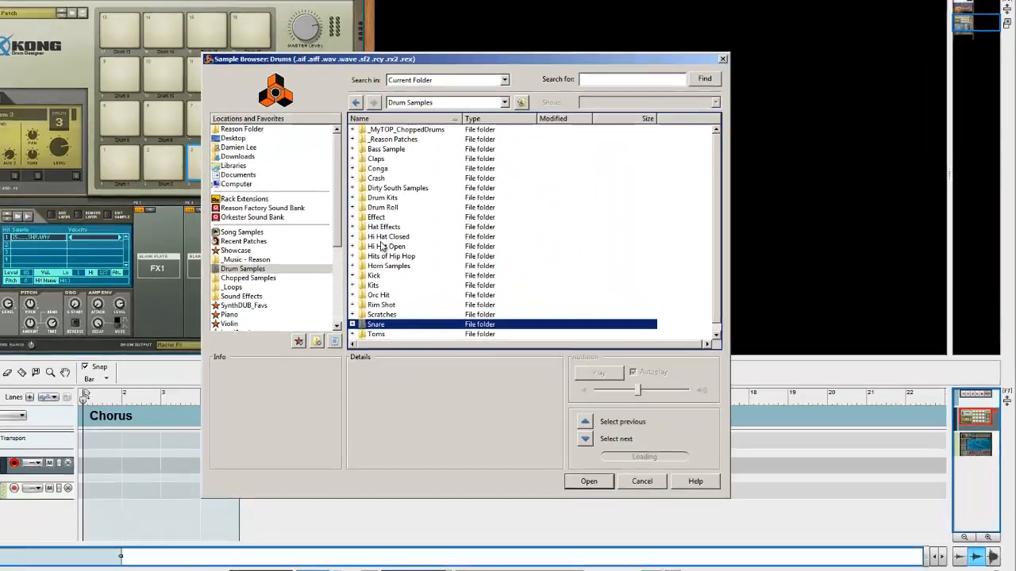
double_click(432, 259)
left_click(434, 171)
left_click(150, 116)
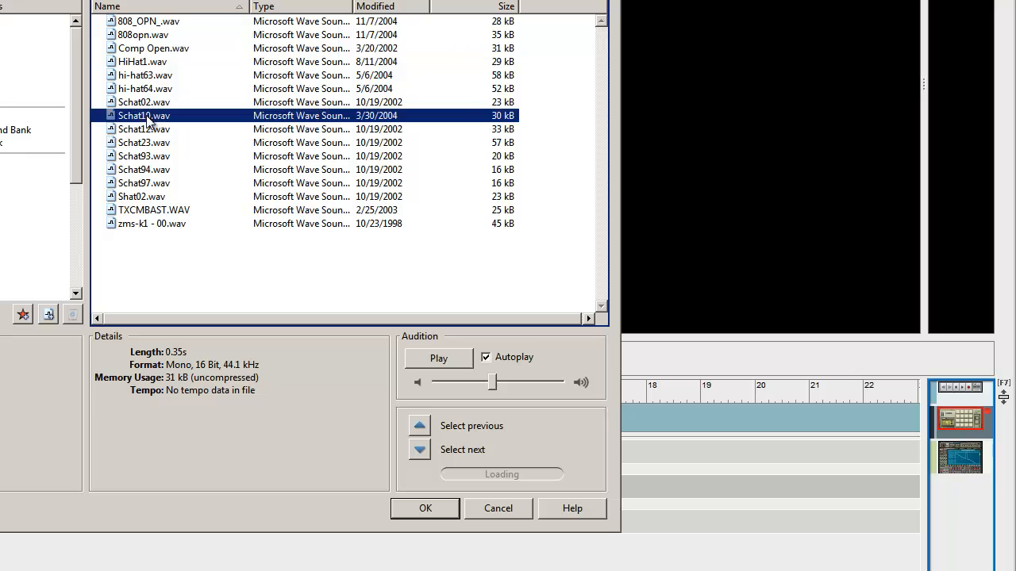
left_click(141, 75)
left_click(146, 89)
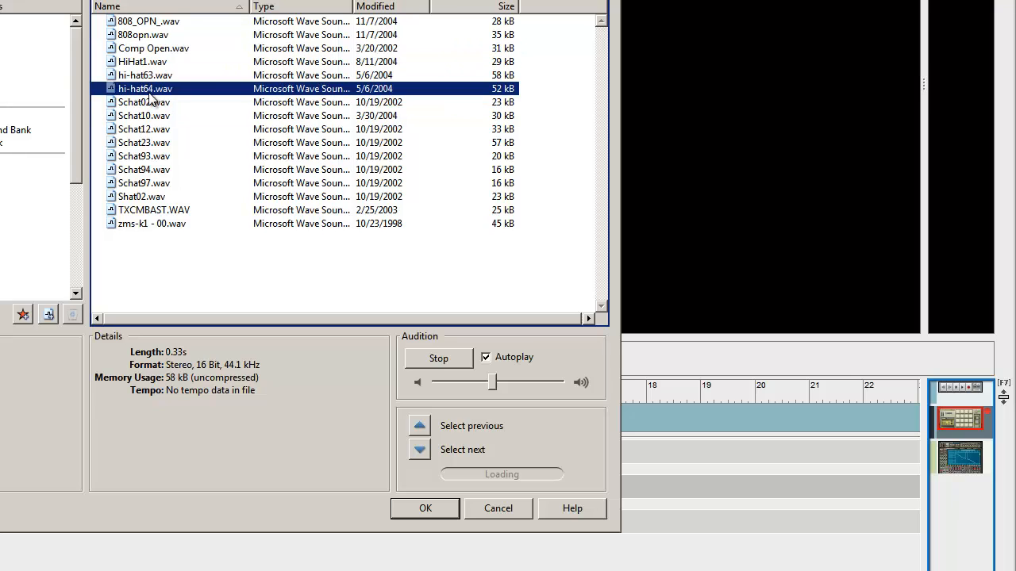
left_click(168, 37)
left_click(147, 22)
left_click(117, 184)
left_click(122, 225)
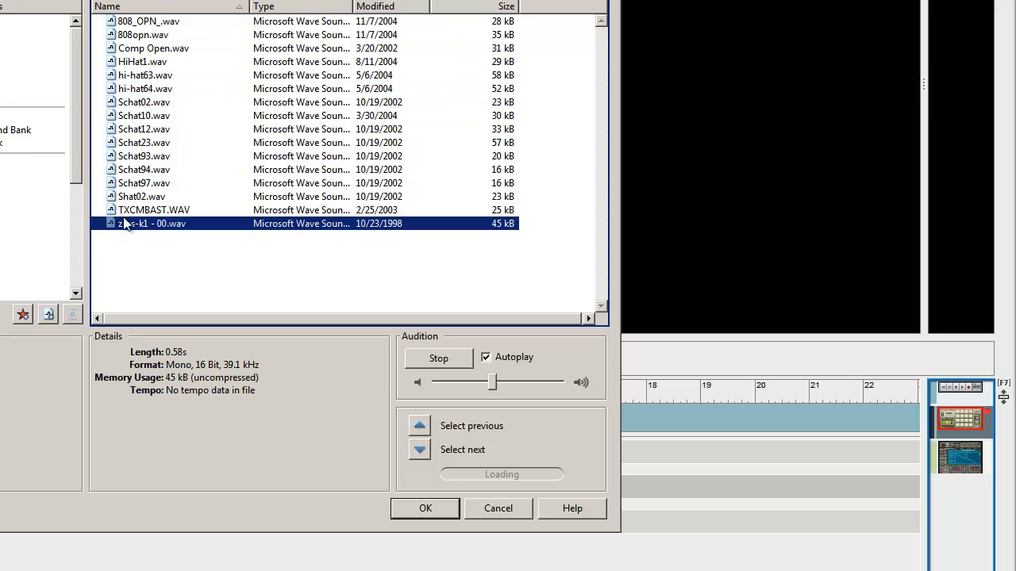
left_click(133, 211)
Try Hihat.wav from the 04 B FLAT 083 BPM folder in Hits of Hip Hop, and go back to the Drum Samples folder
key("BackSpace")
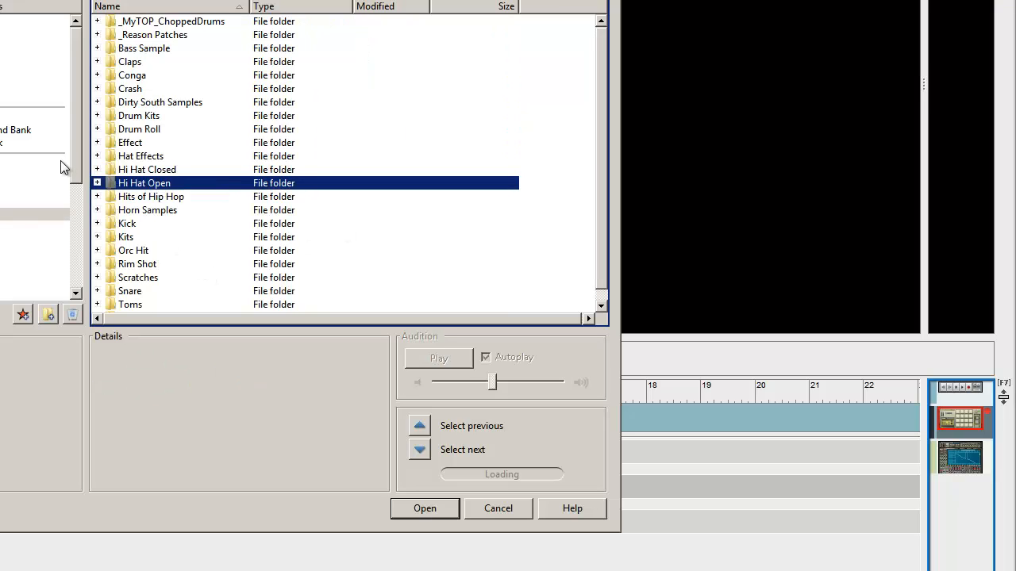
left_click(159, 197)
double_click(159, 197)
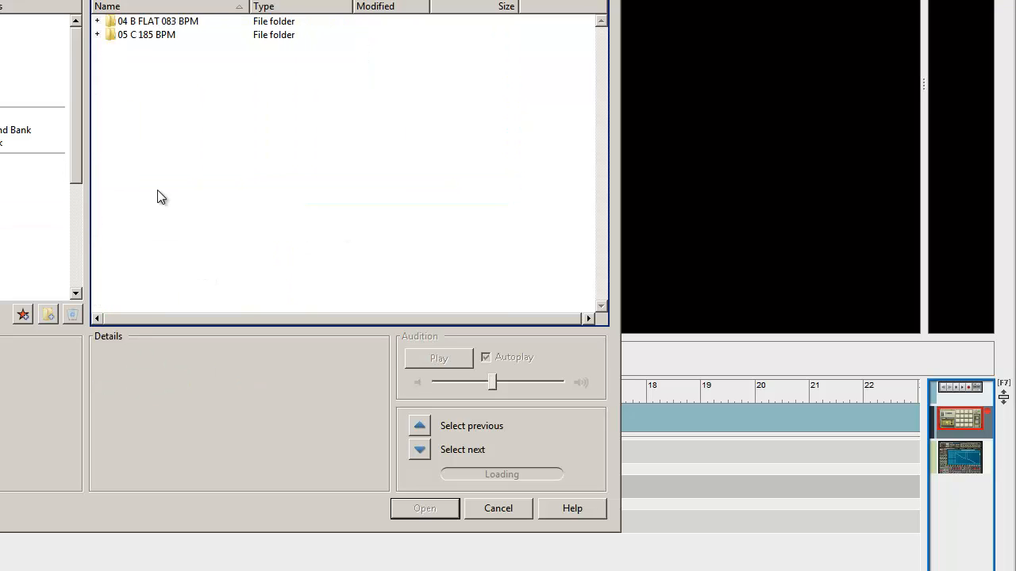
double_click(164, 24)
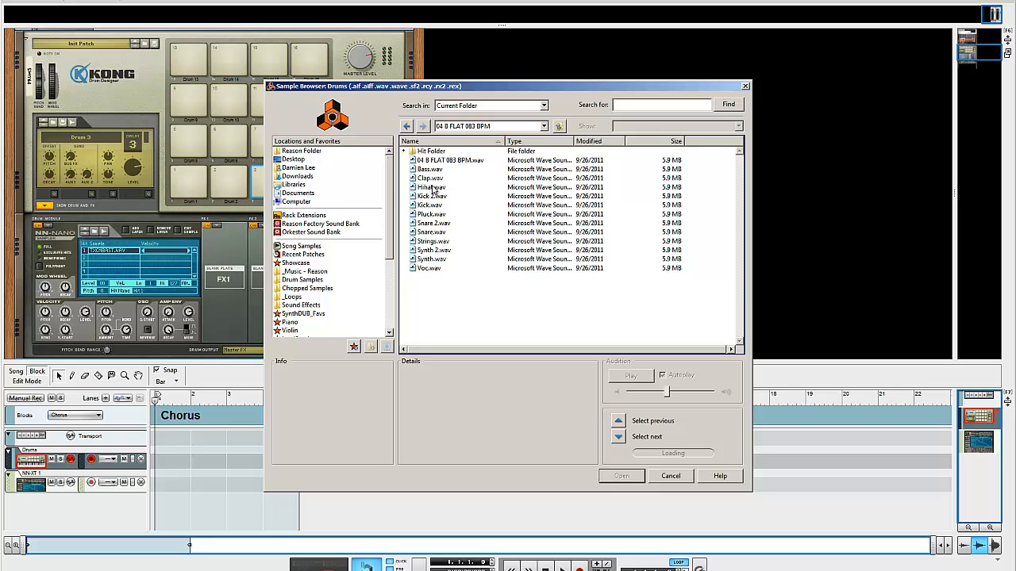
left_click(432, 188)
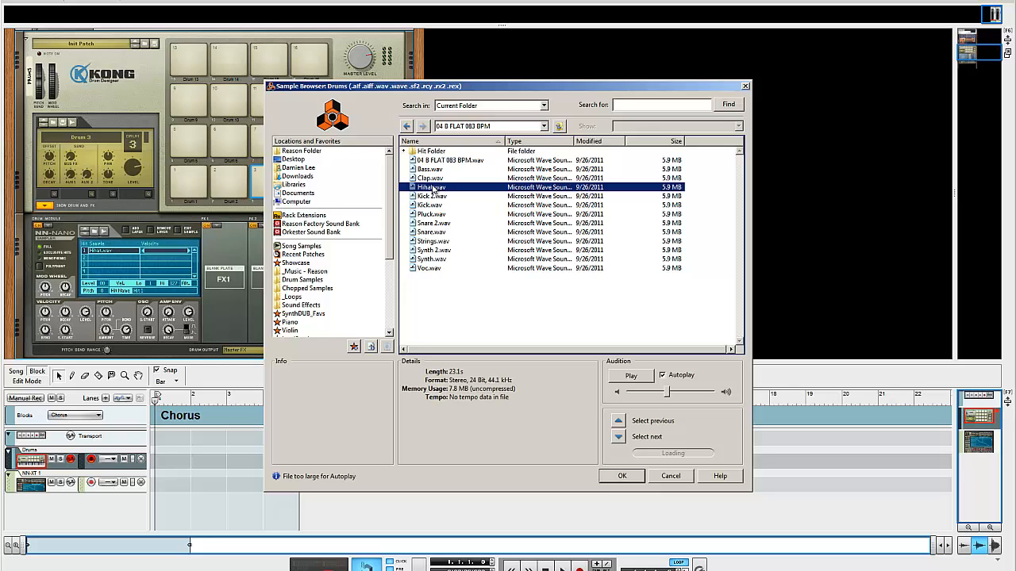
key("Left")
key("Left")
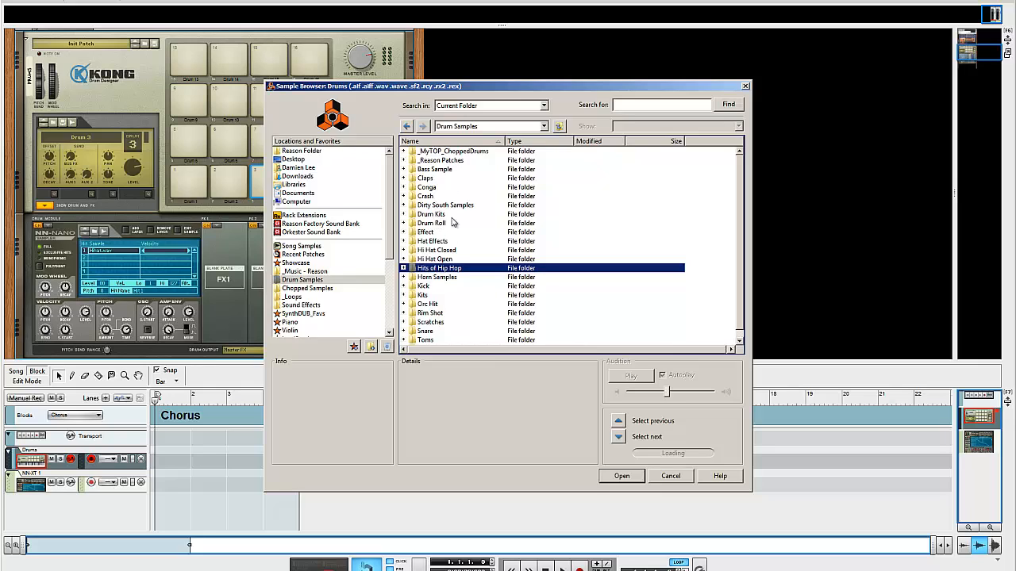
Look through the Drum Samples folders and open the _MyTOP_ChoppedDrums folder
scroll(468, 222, "down", 1)
scroll(466, 223, "up", 1)
double_click(456, 151)
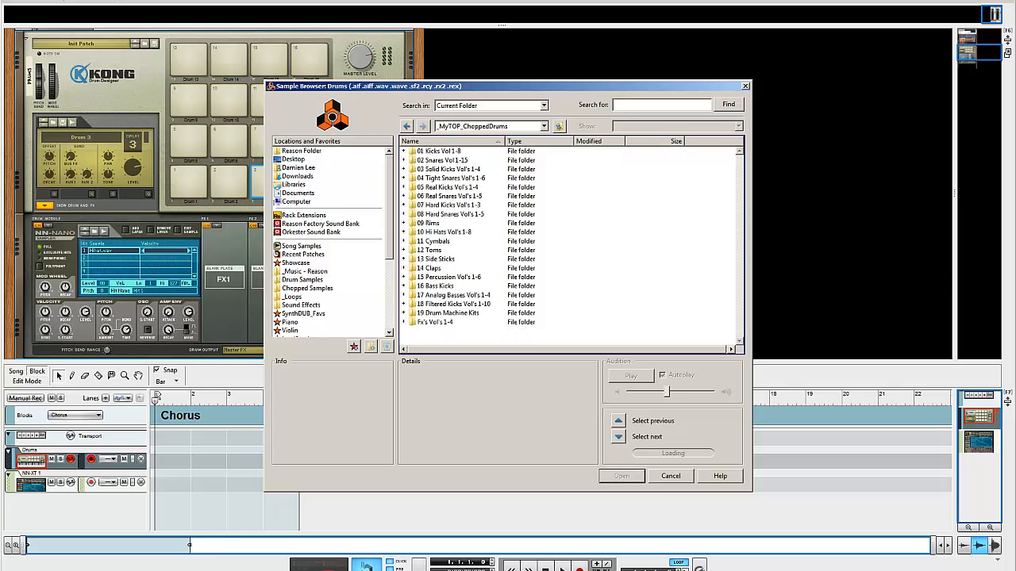
Switch to the Google+ Hangouts window in Chrome, move it off this screen, and return to Reason's sample browser
key("alt+Tab")
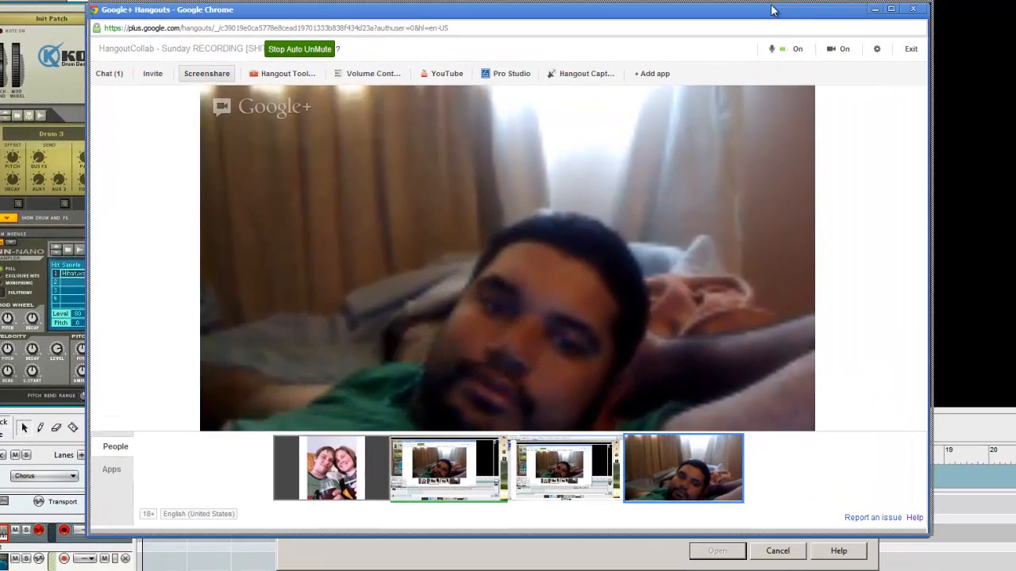
left_click_drag(771, 6, 771, 7)
mouse_move(310, 468)
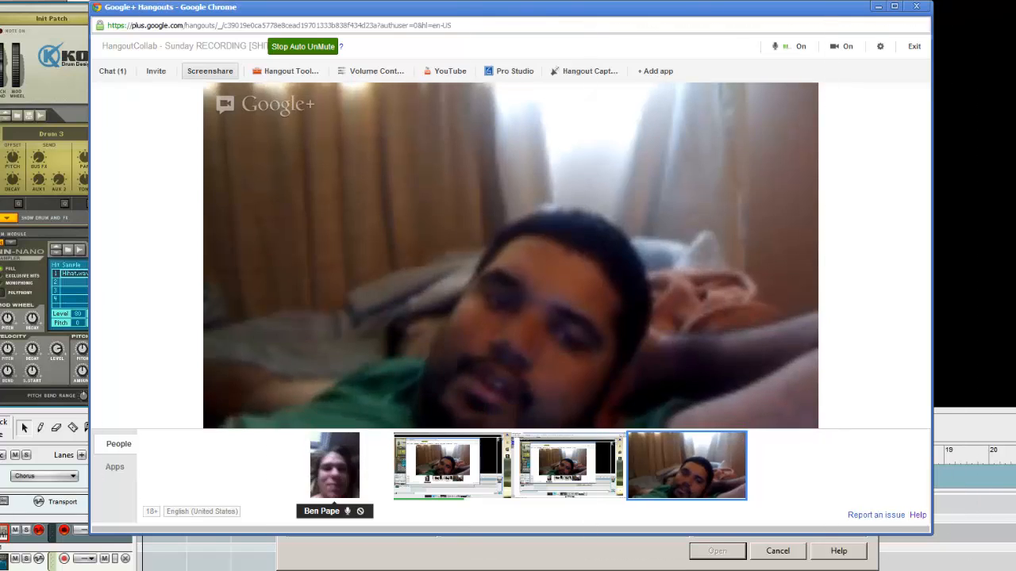
key("alt+Tab")
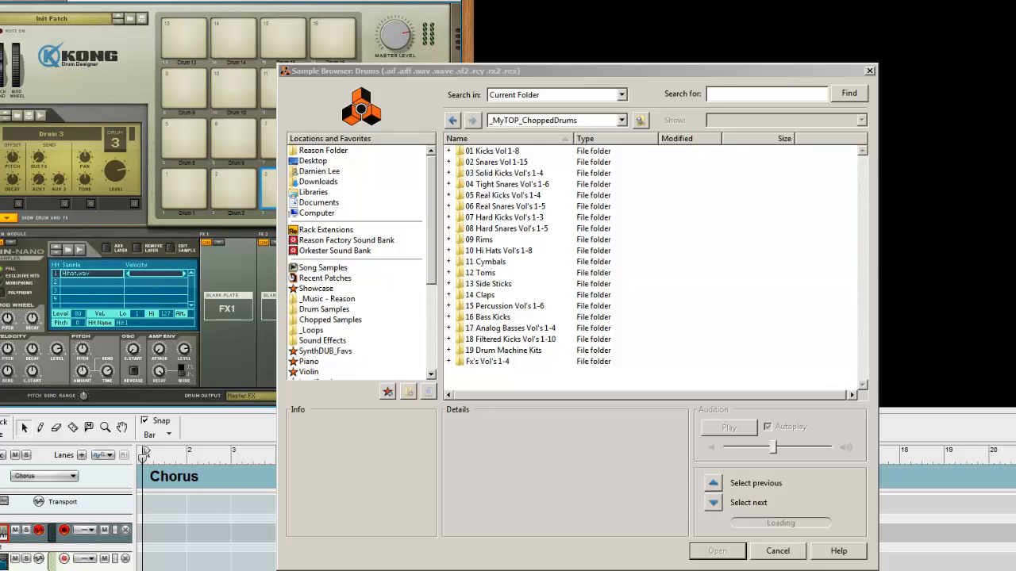
left_click(706, 218)
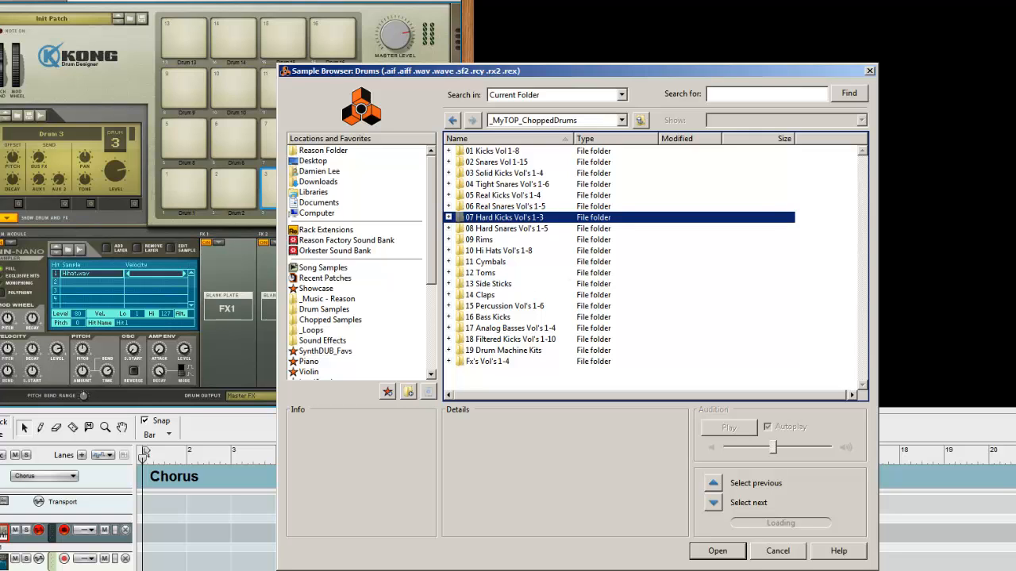
left_click_drag(547, 0, 474, 17)
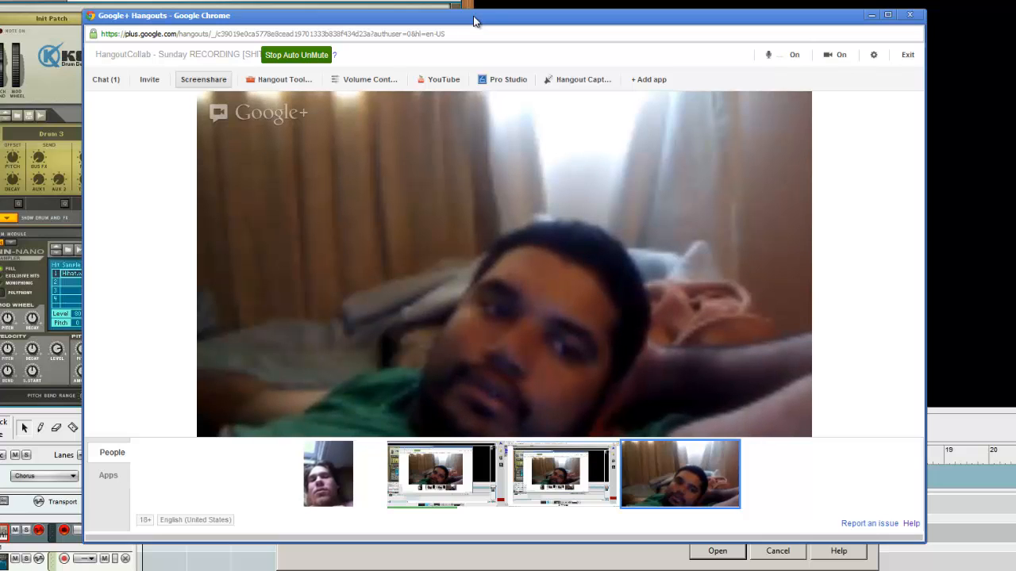
left_click_drag(474, 17, 1015, 24)
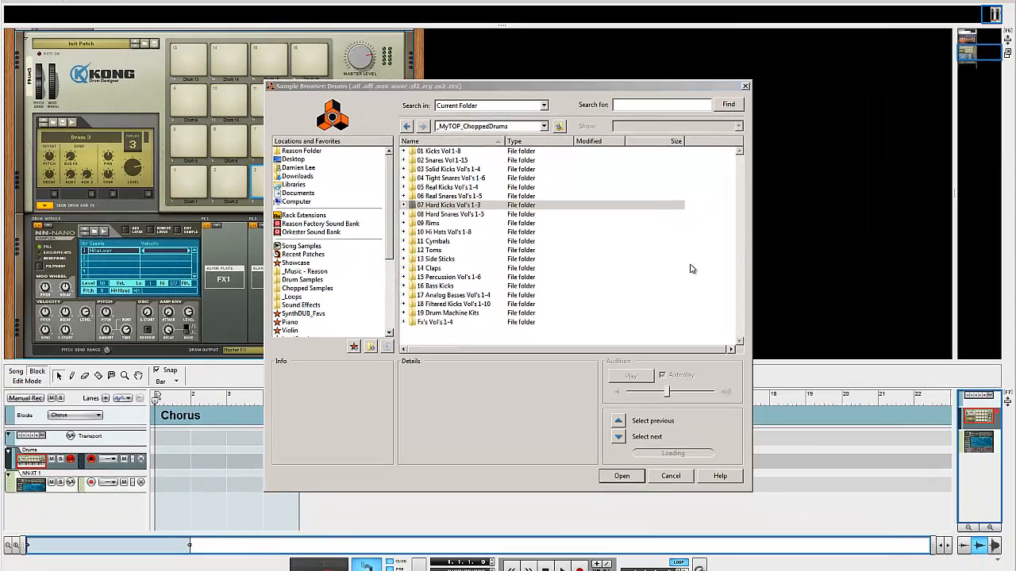
left_click(801, 296)
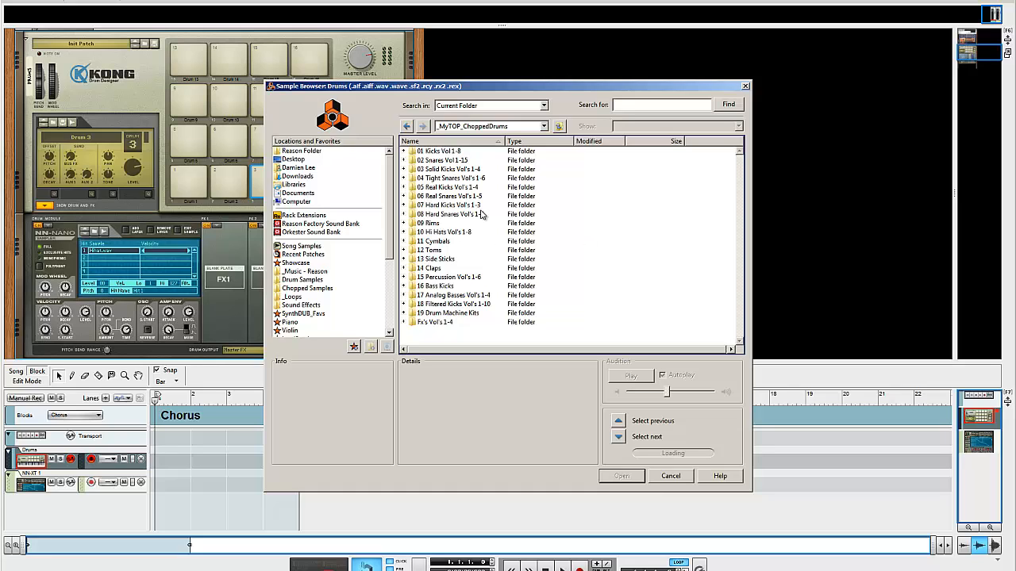
Load Hi Hats 1 Vol 6.wav from the 10 Hi Hats Vol's 1-8 folder into the NN-Nano of Drum 3
double_click(446, 232)
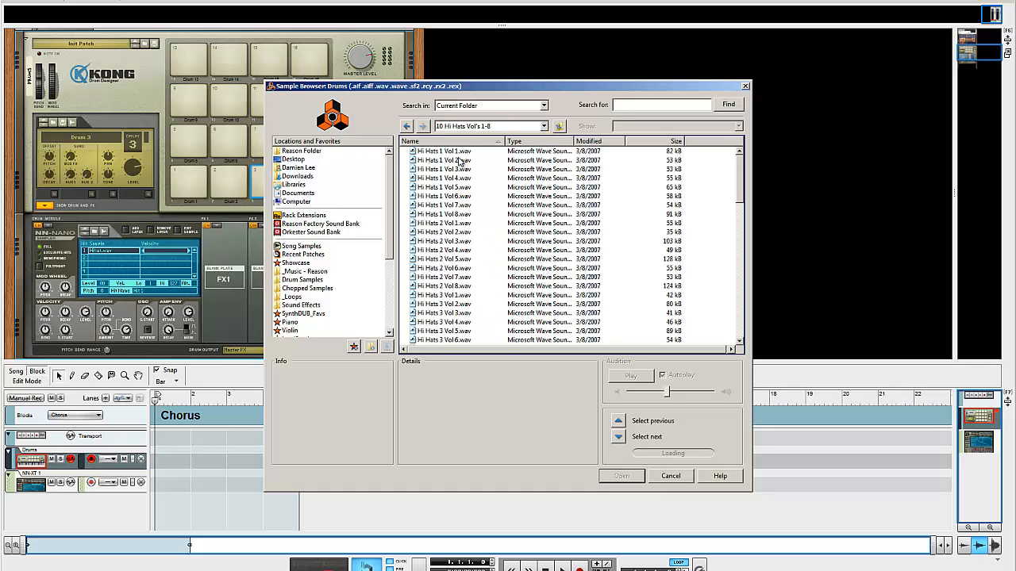
left_click(446, 197)
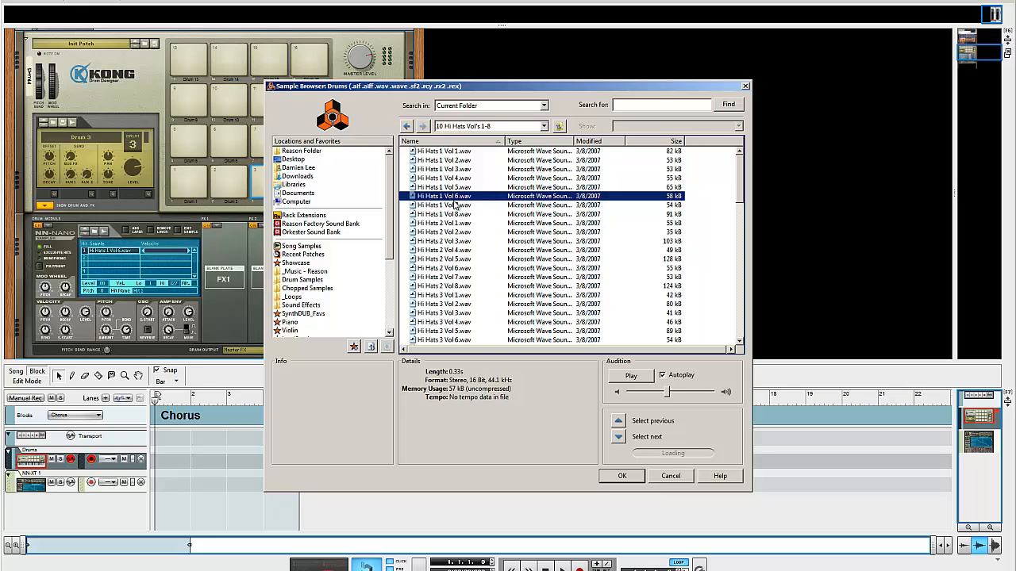
key("Return")
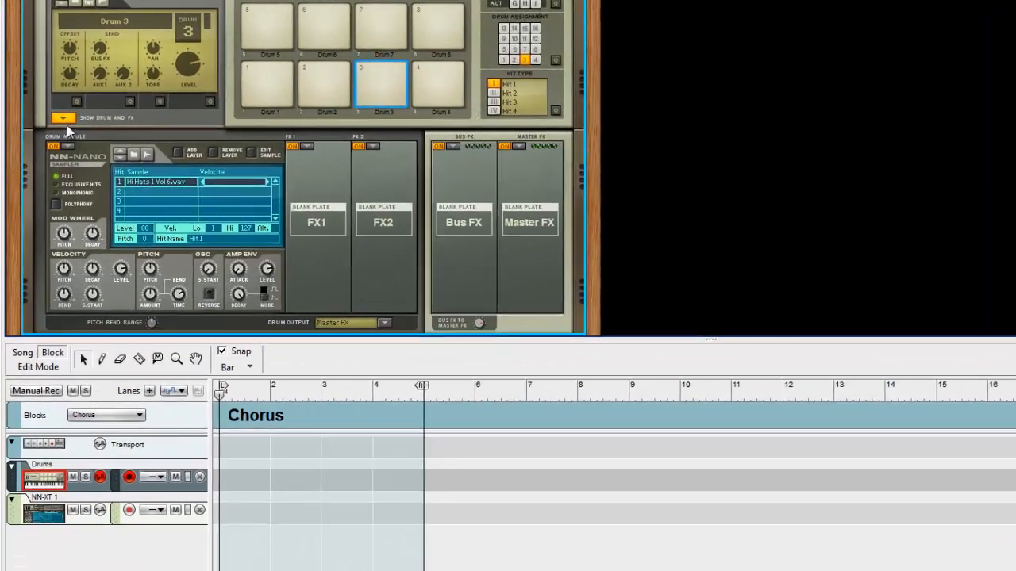
Hide Kong's drum and FX section, and fold the Kong device in the rack
left_click(44, 205)
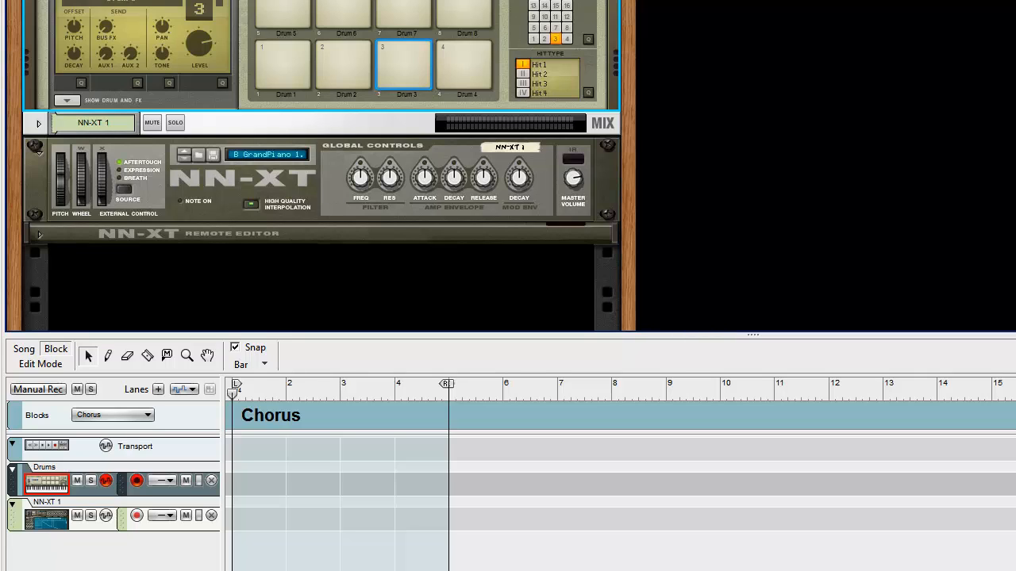
left_click(39, 2)
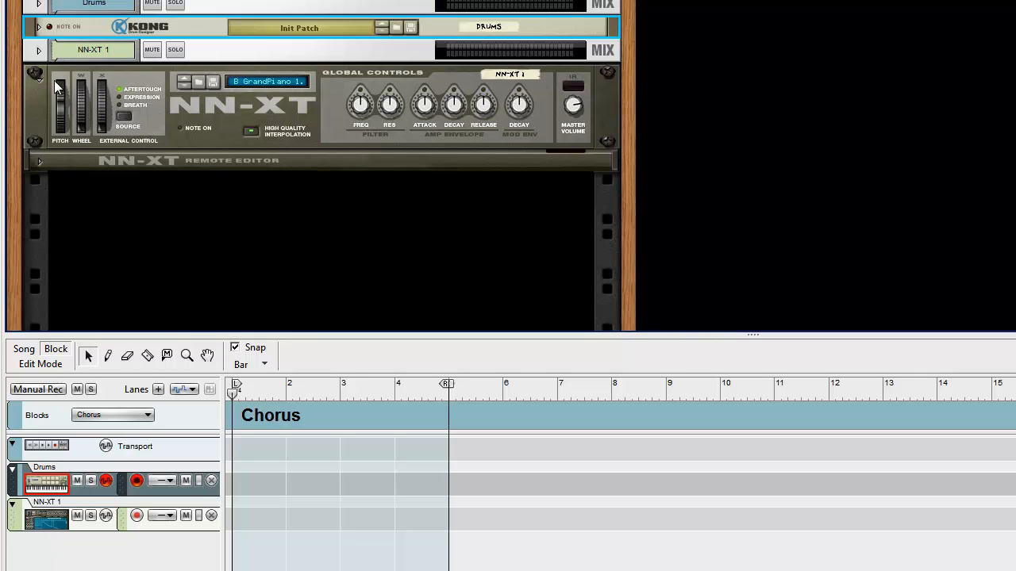
left_click(40, 53)
left_click(40, 53)
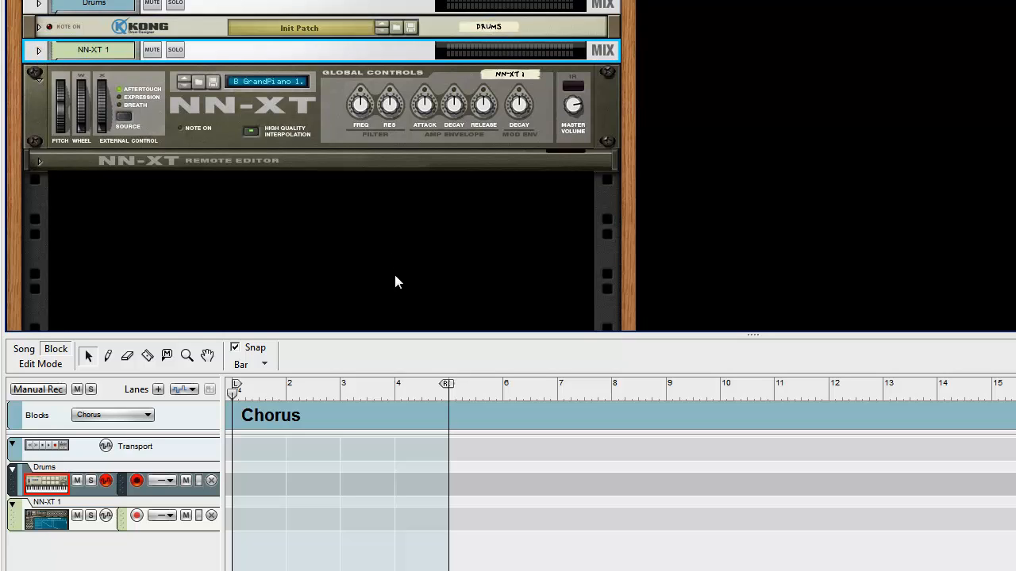
Enlarge the sequencer to fit the Chorus block across it, and play the block briefly, returning the playhead to the start
left_click_drag(560, 332, 600, 119)
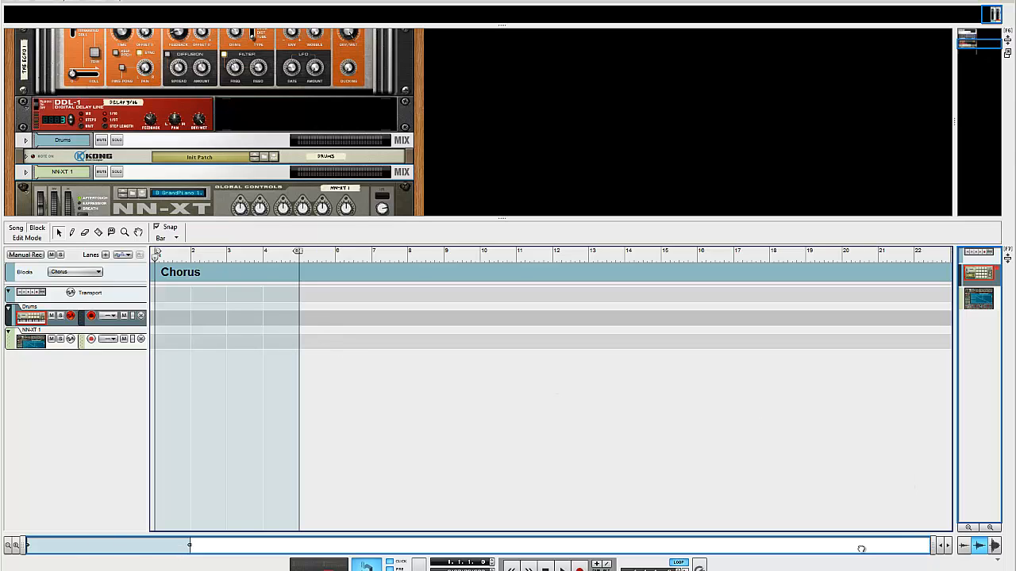
left_click_drag(823, 545, 220, 528)
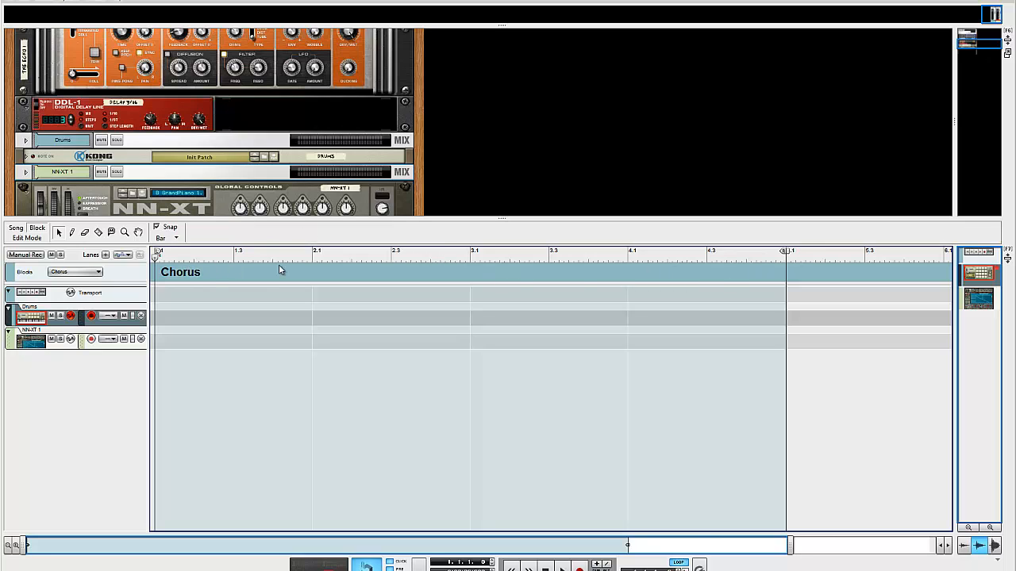
key("space")
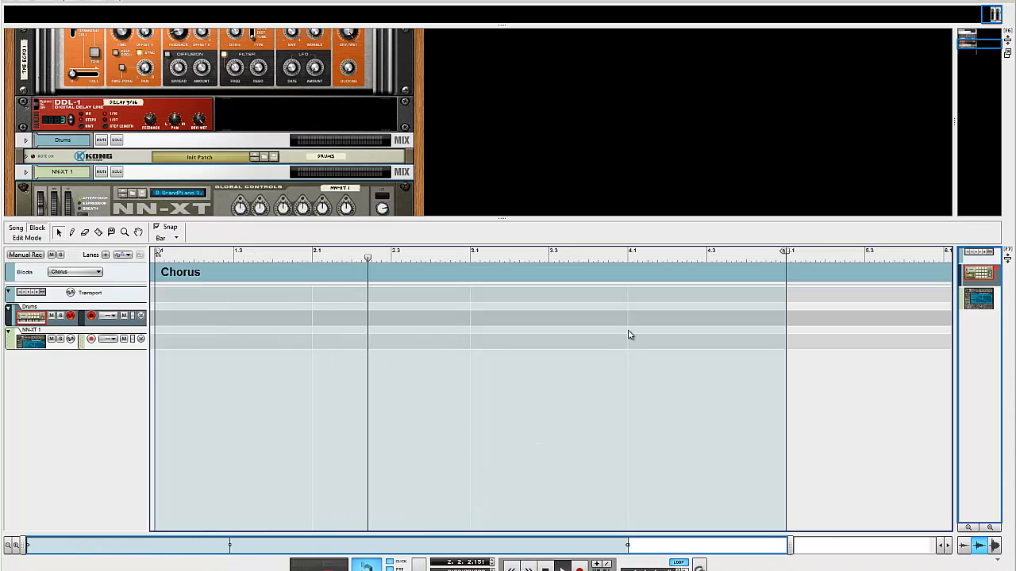
key("space")
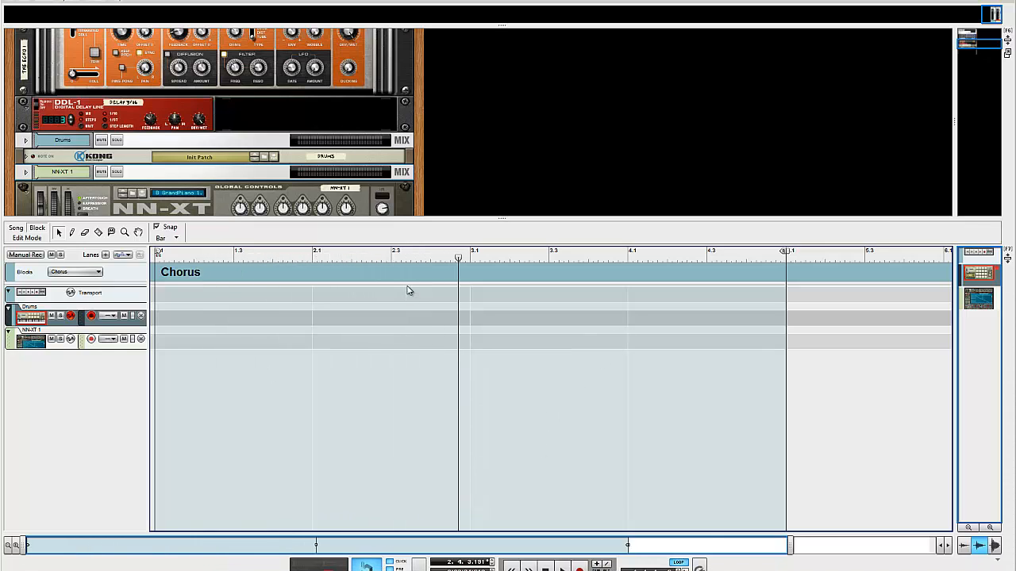
key("shift+Return")
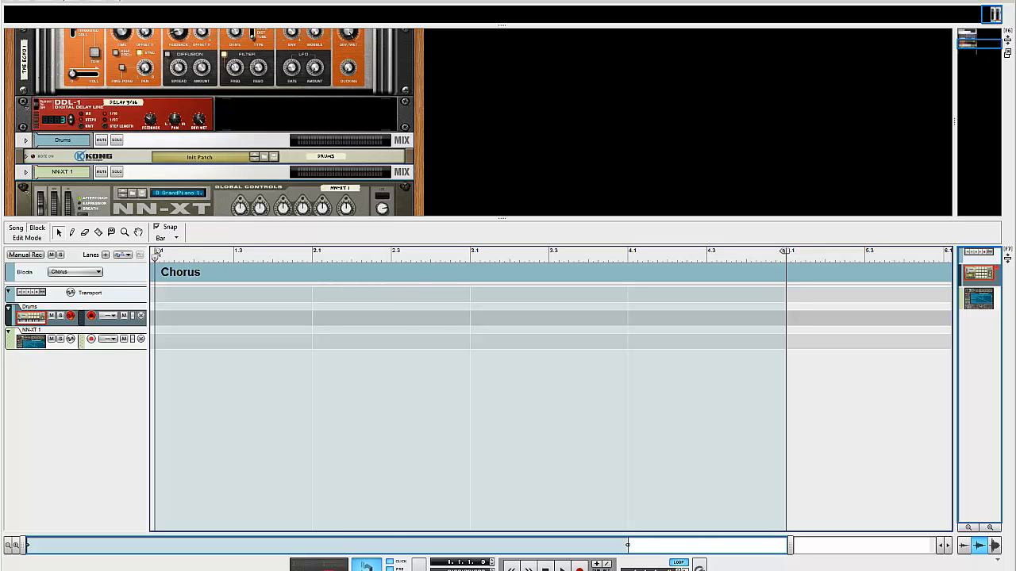
Switch to XSplit Broadcaster to check the MAIN CAM webcam preview, and return to Reason
left_click(231, 569)
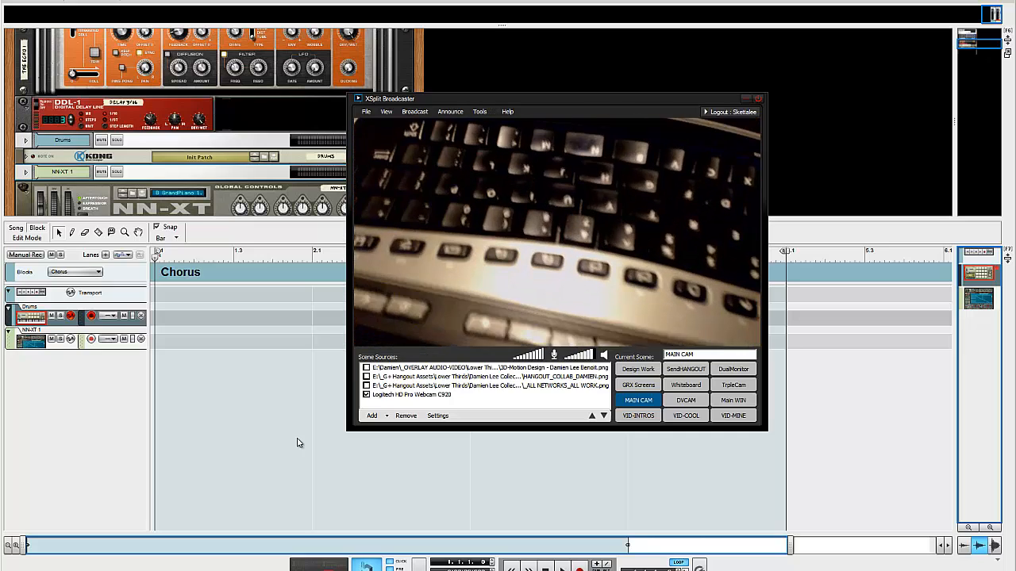
left_click(657, 162)
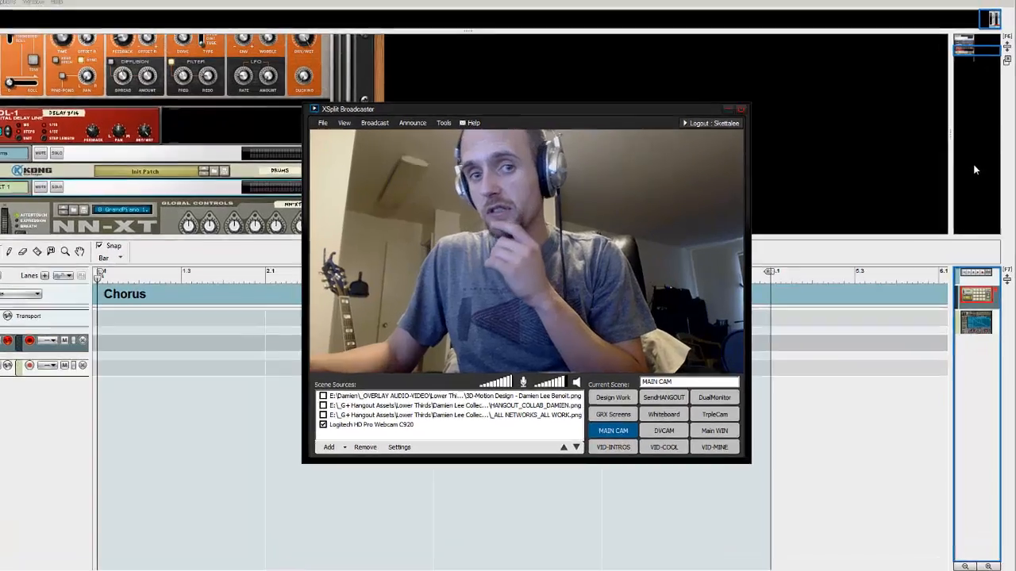
left_click(908, 126)
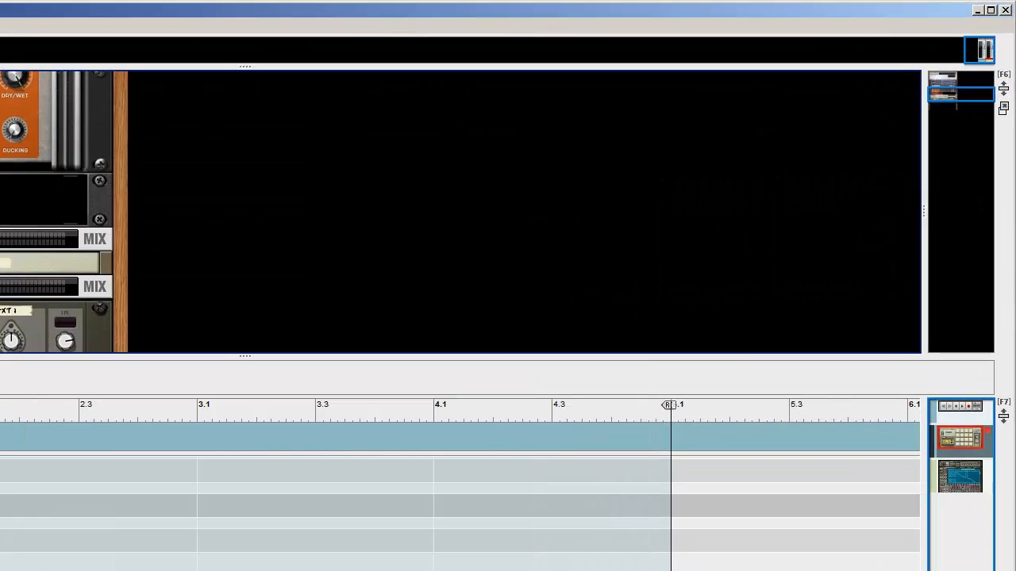
Record a drum performance on the Drums track across the four-bar Chorus block and play it back
left_click(460, 492)
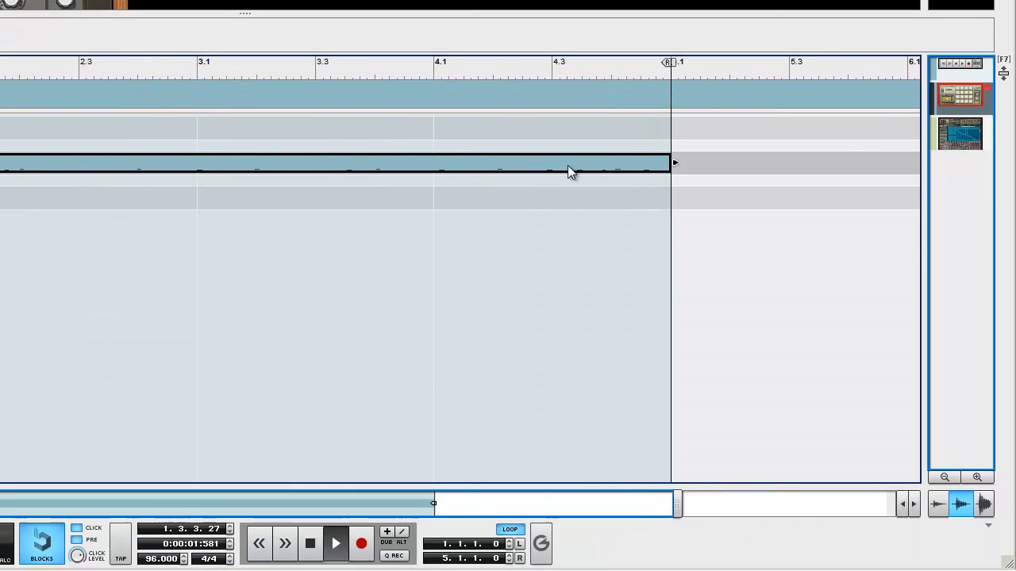
Open the recorded drum clip to inspect its notes, stop playback, and return to the Chorus block's track view
double_click(568, 165)
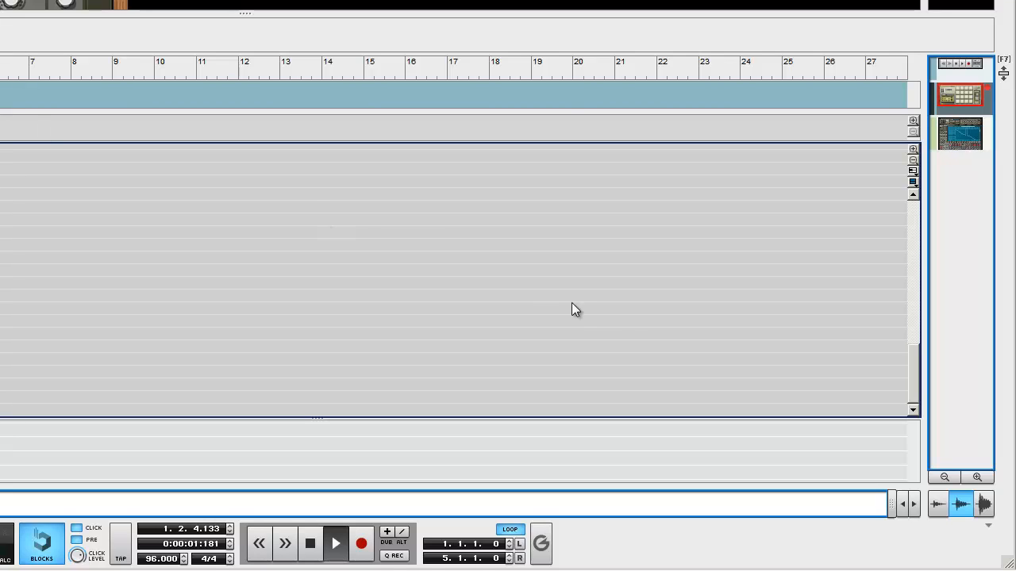
key("space")
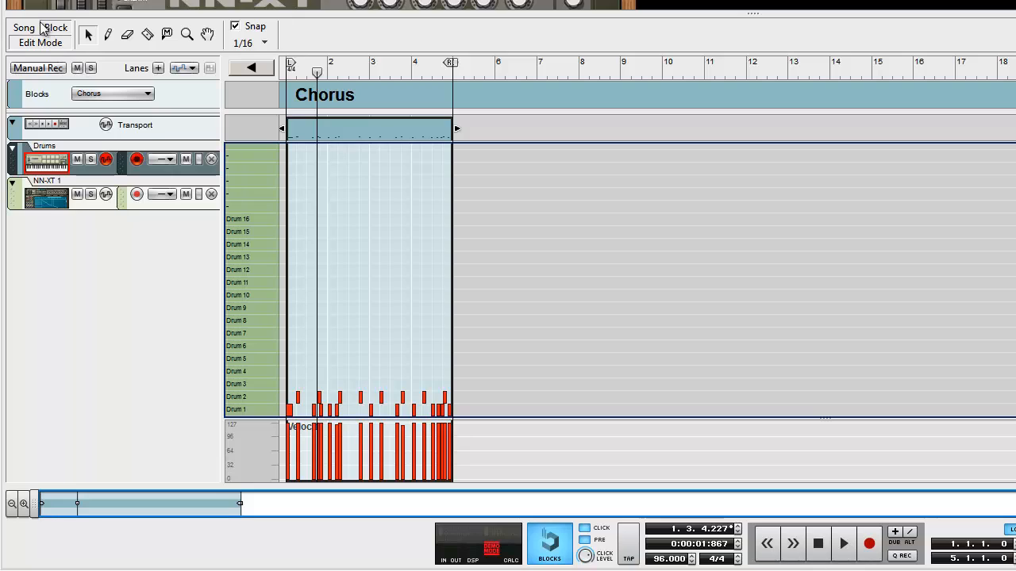
left_click(247, 67)
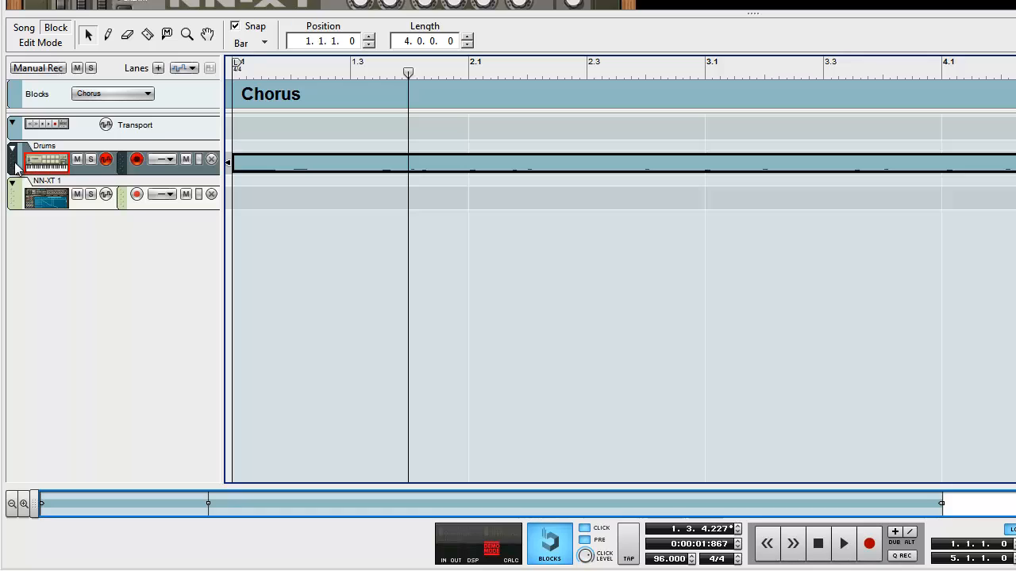
Increase the track height in the sequencer, and open the Drums clip for note editing with its four bars filling the view
left_click(41, 177)
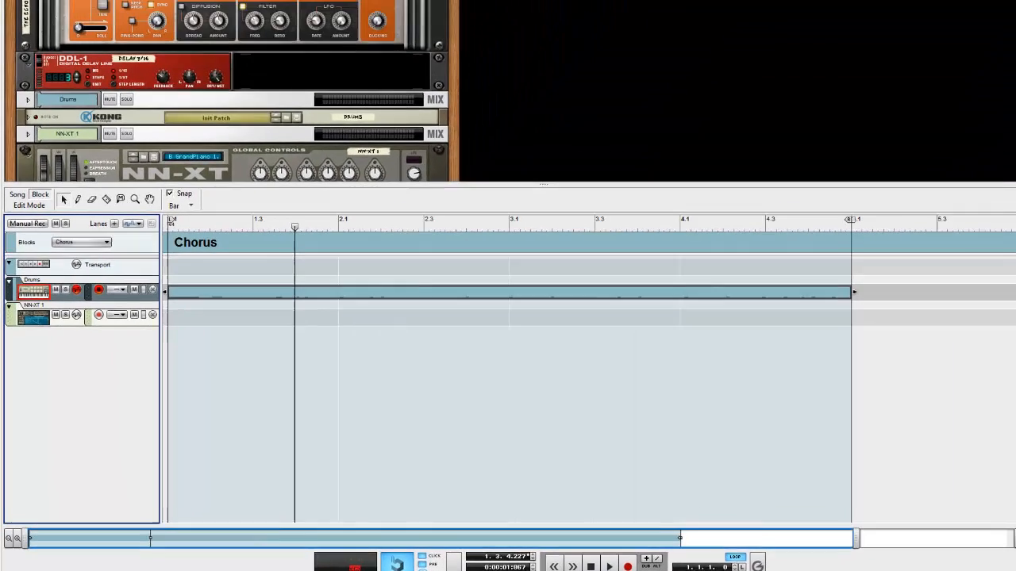
left_click(992, 529)
left_click(992, 530)
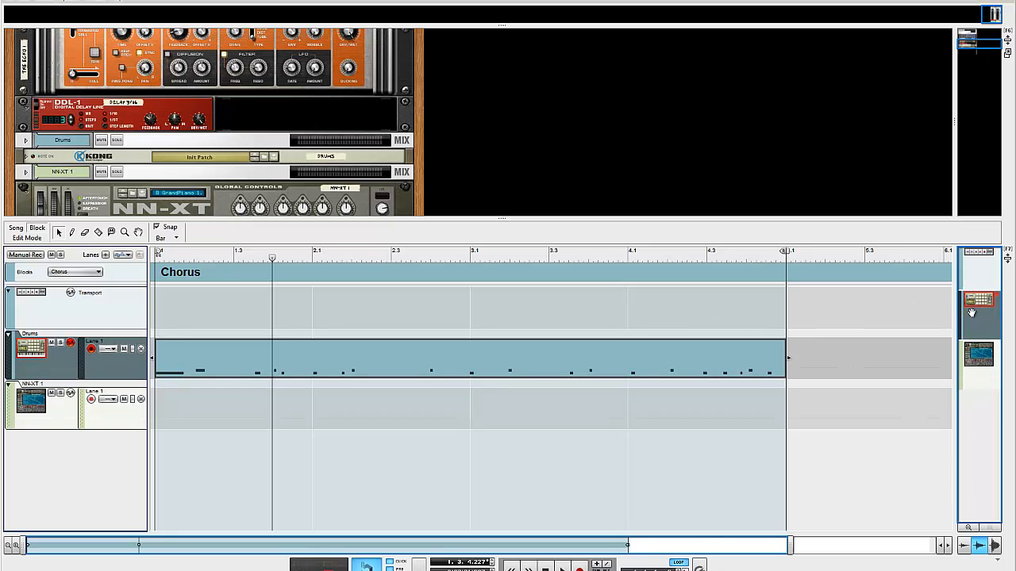
double_click(350, 373)
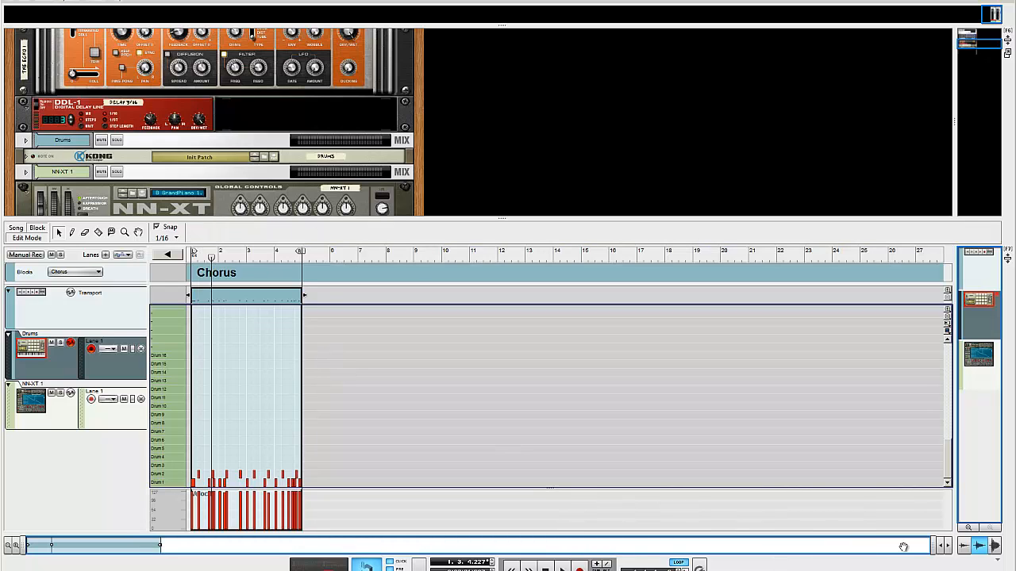
mouse_move(160, 545)
left_mouse_down()
mouse_move(373, 545)
mouse_move(173, 544)
left_mouse_up()
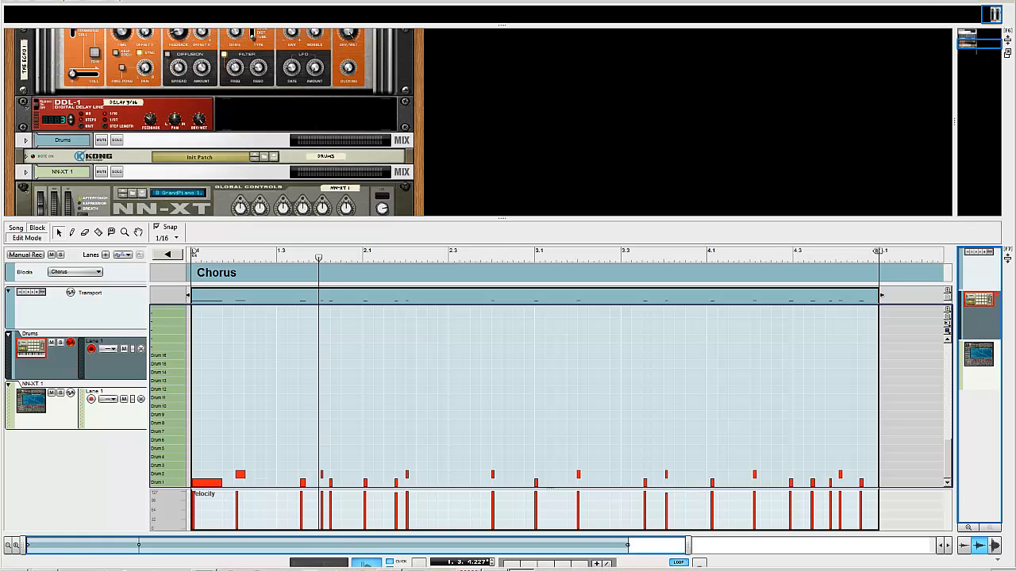
Switch to XSplit Broadcaster to check the MAIN CAM webcam preview again, and return to Reason
left_click(522, 570)
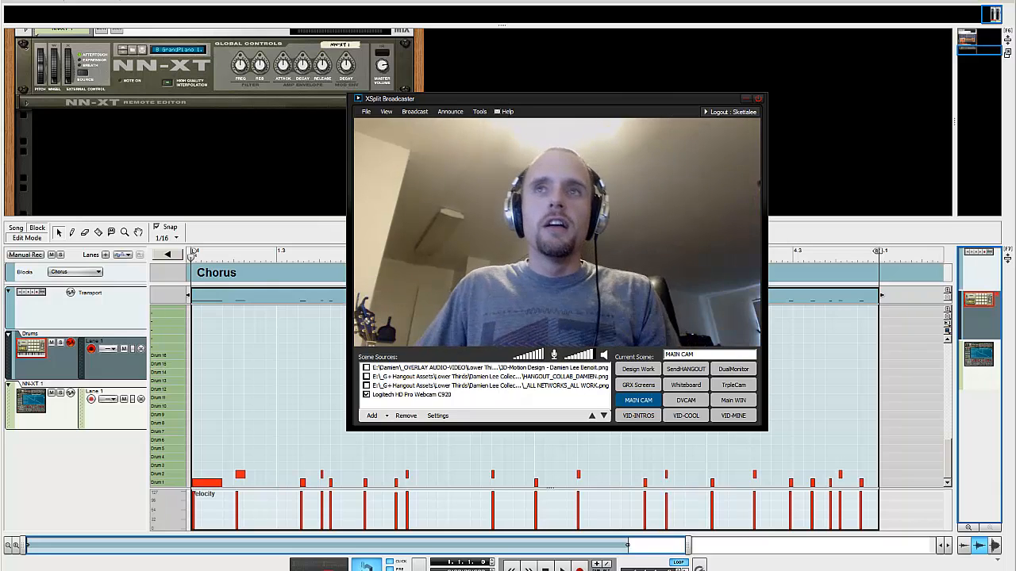
left_click(867, 73)
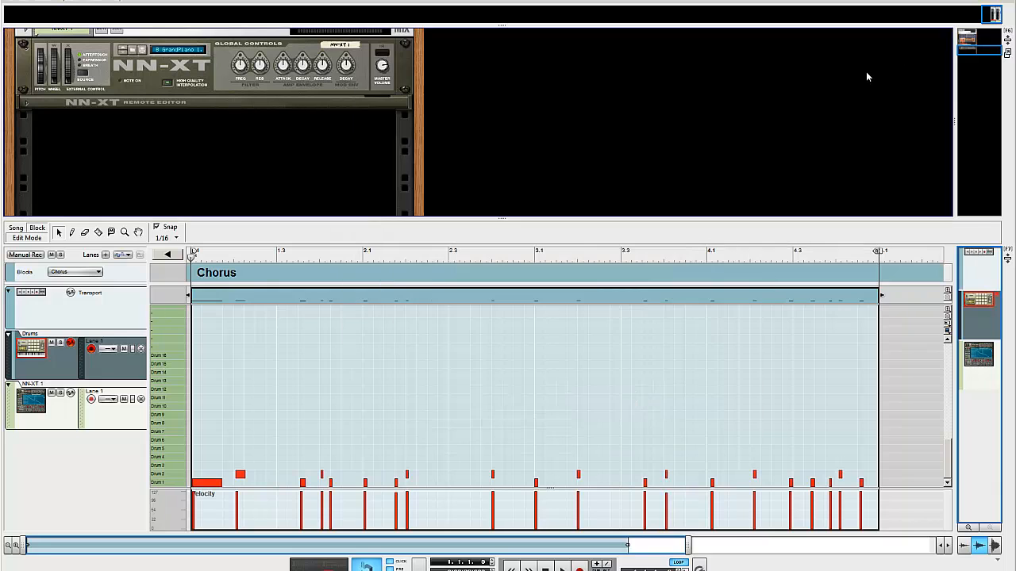
Play back the kick and snare pattern briefly, and overdub a hi-hat part on Drum 3 from the start of the Chorus block
key("space")
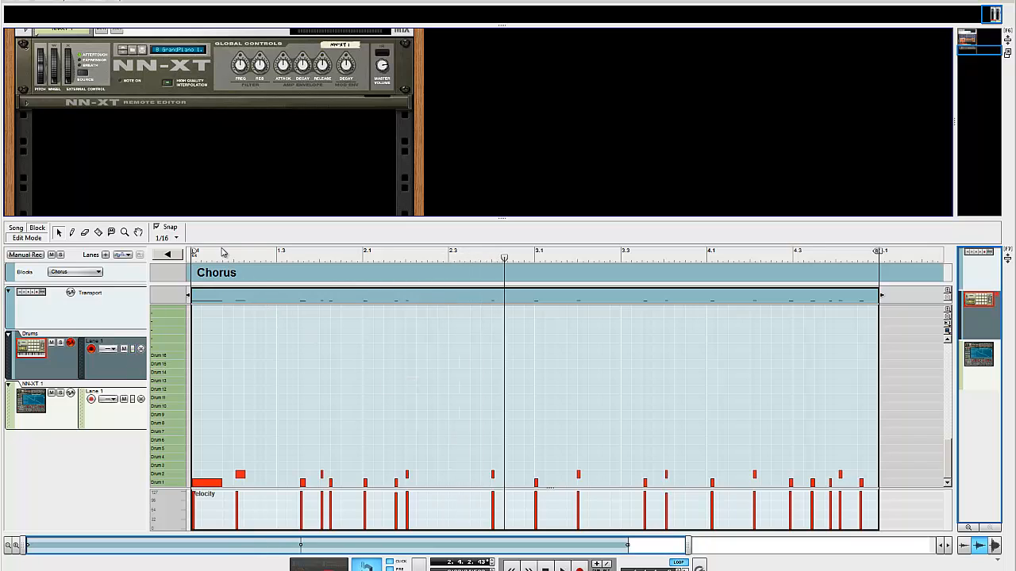
left_click(192, 254)
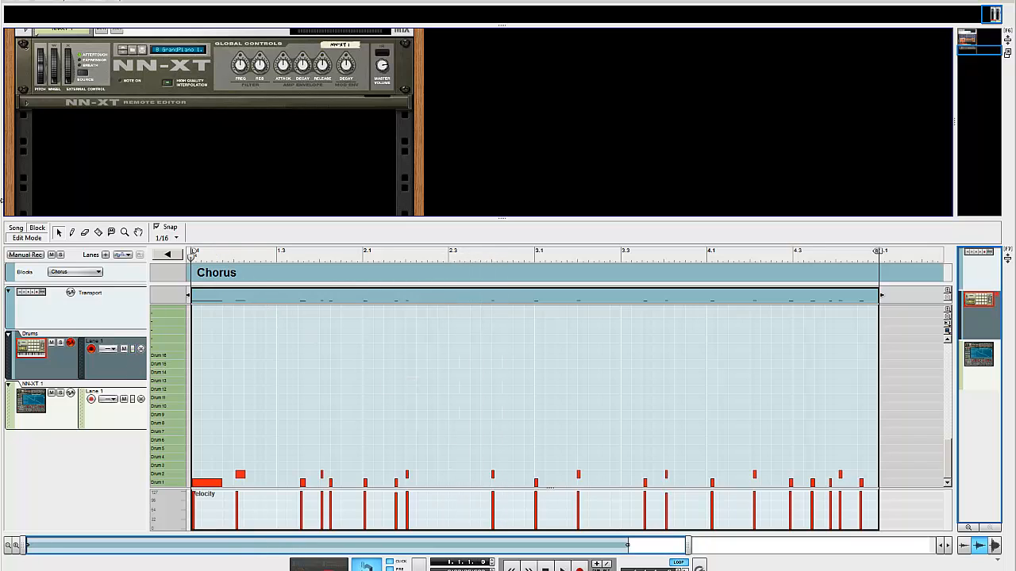
left_click(535, 255)
left_click(492, 256)
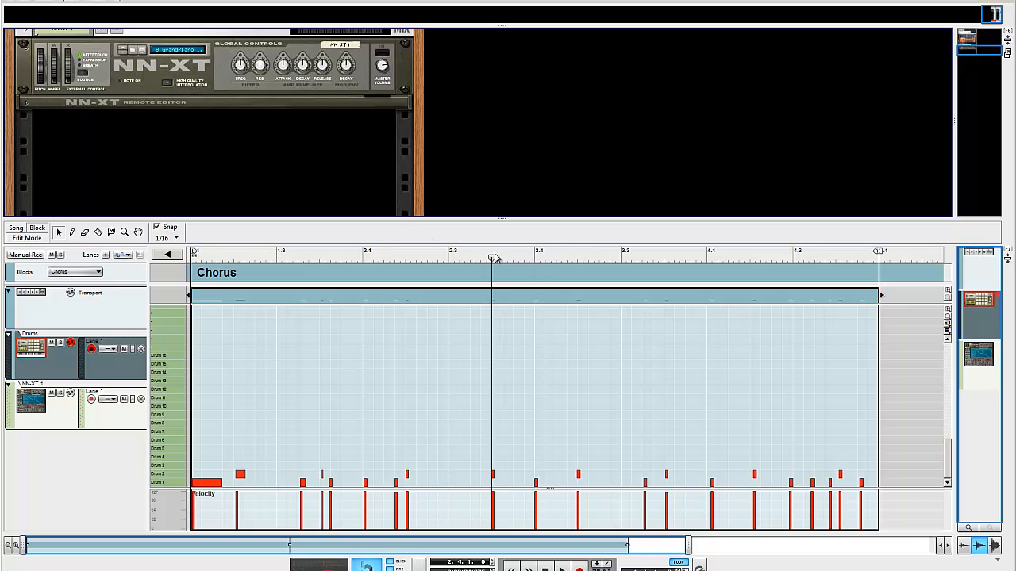
key("shift+Return")
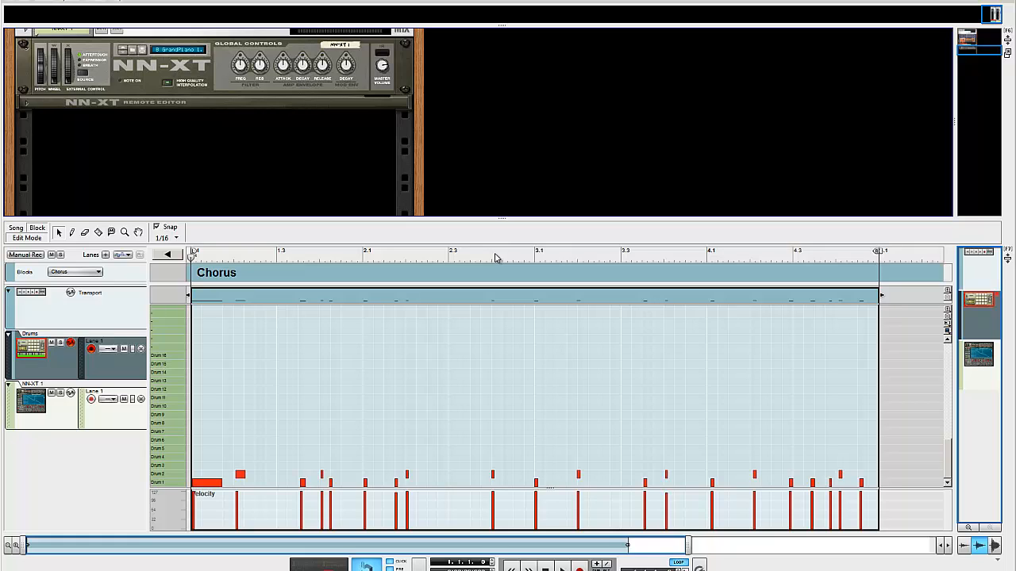
key("ctrl+Return")
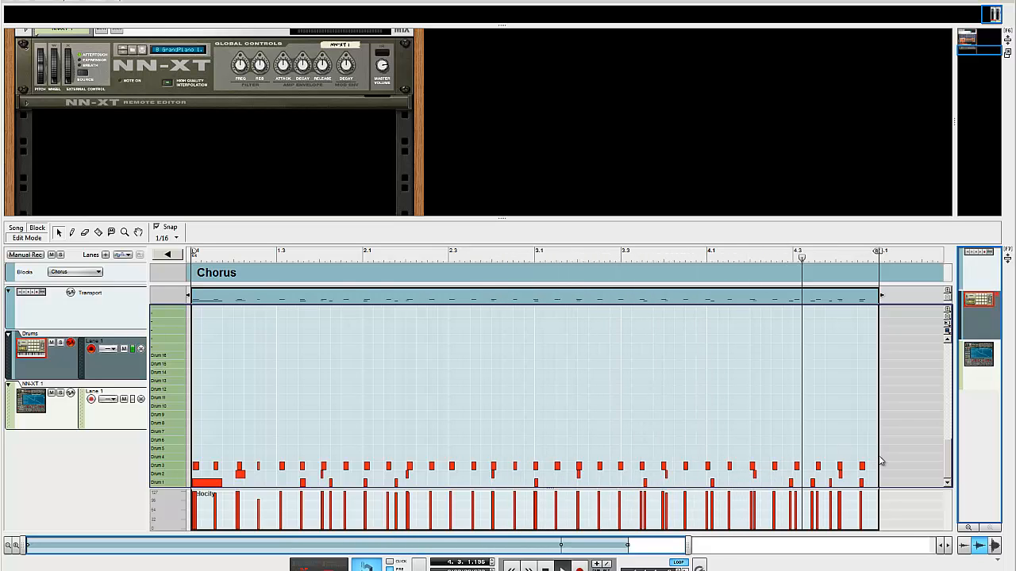
Quantize all the recorded kick, snare and hi-hat notes in the drum clip, and stop playback
left_click_drag(885, 445, 101, 522)
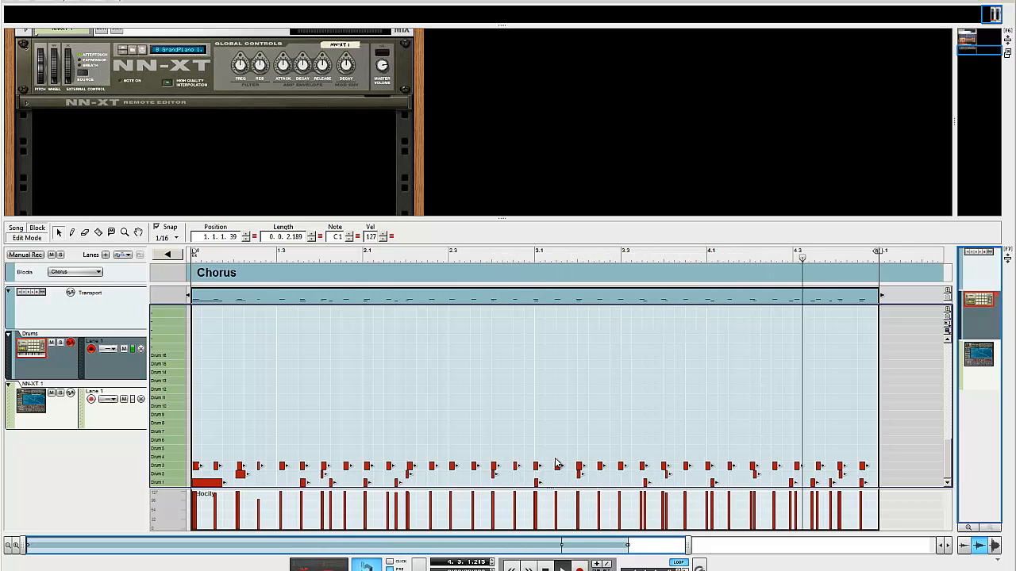
right_click(601, 468)
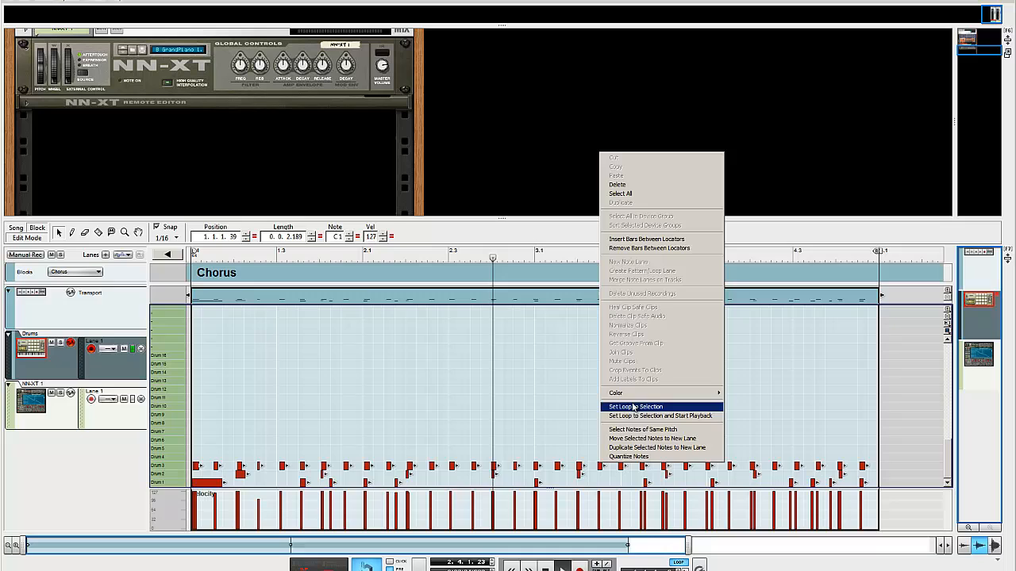
left_click(635, 458)
left_click(641, 431)
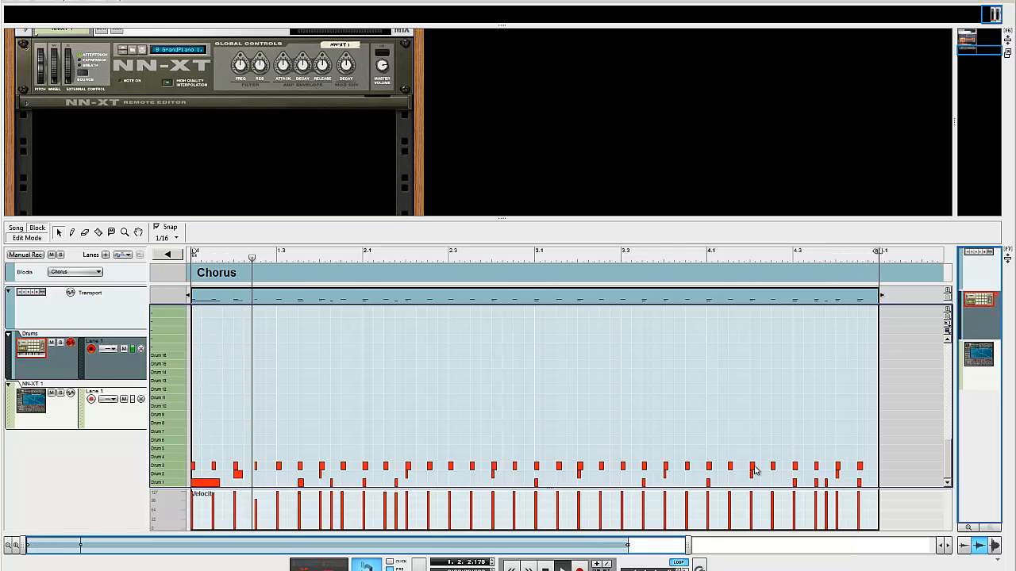
key("space")
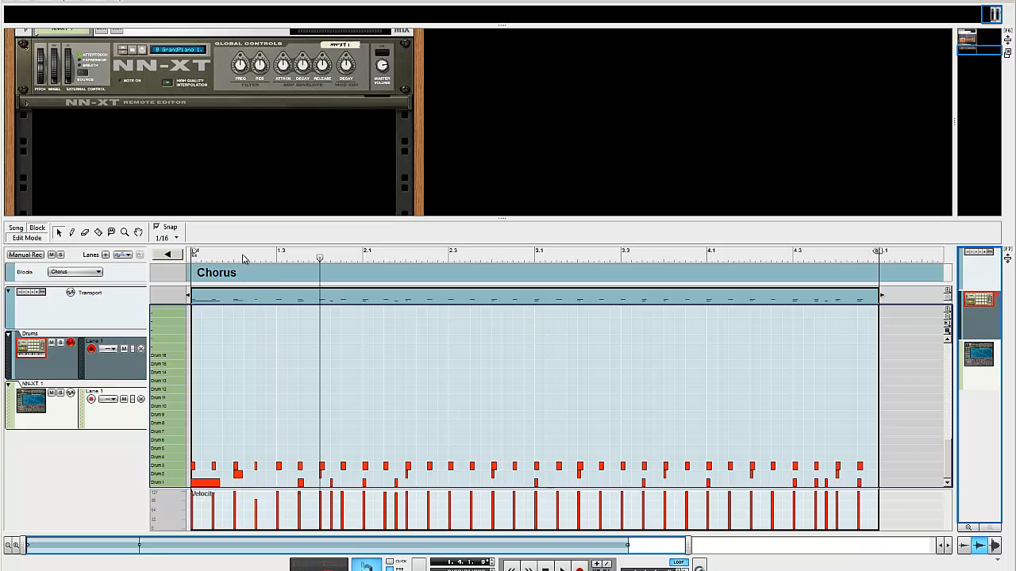
Undo the quantization of the drum notes to compare the original timing, redo it, and deselect the notes
left_click_drag(268, 254, 545, 259)
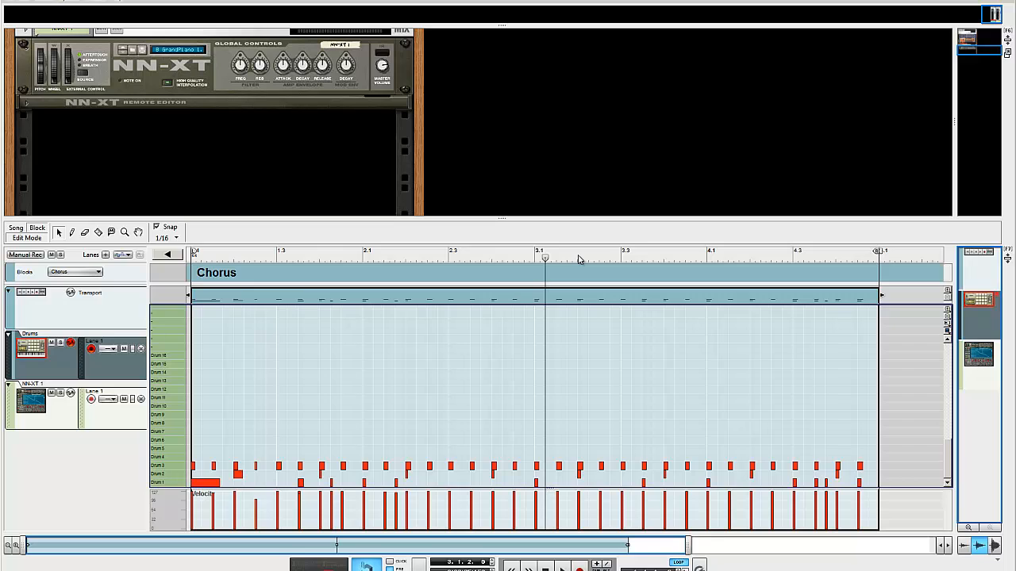
key("ctrl+a")
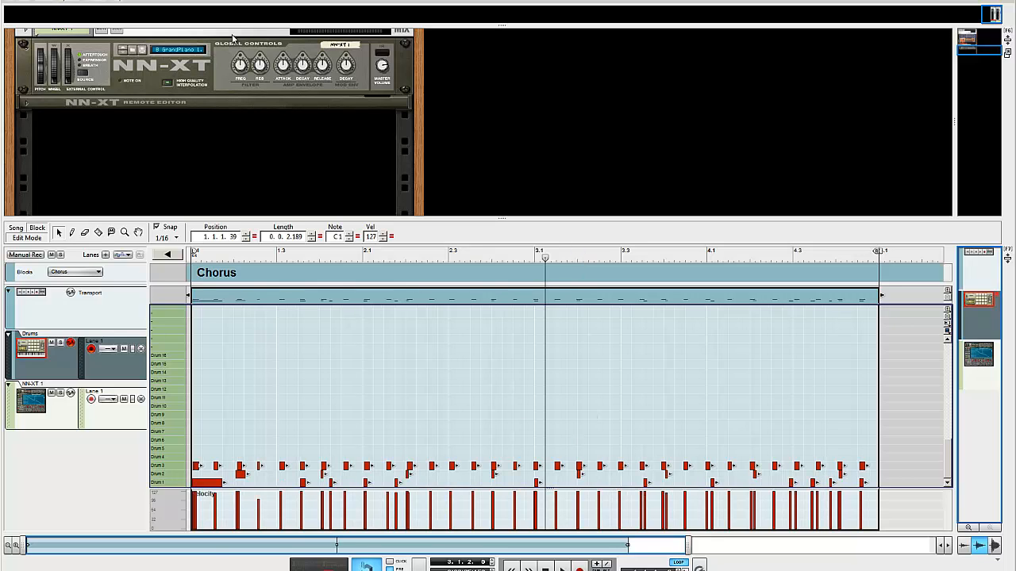
left_click(36, 3)
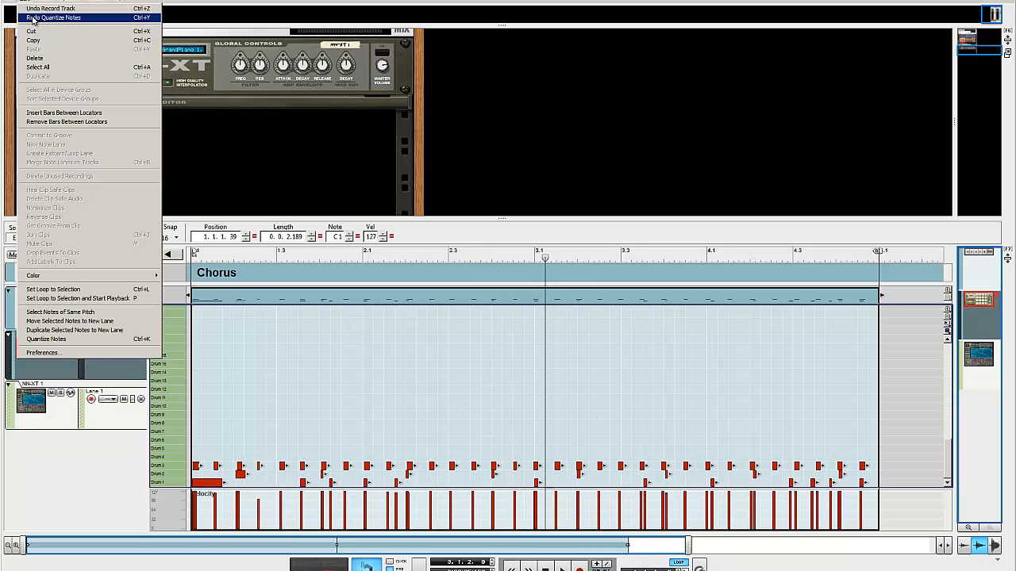
left_click(35, 18)
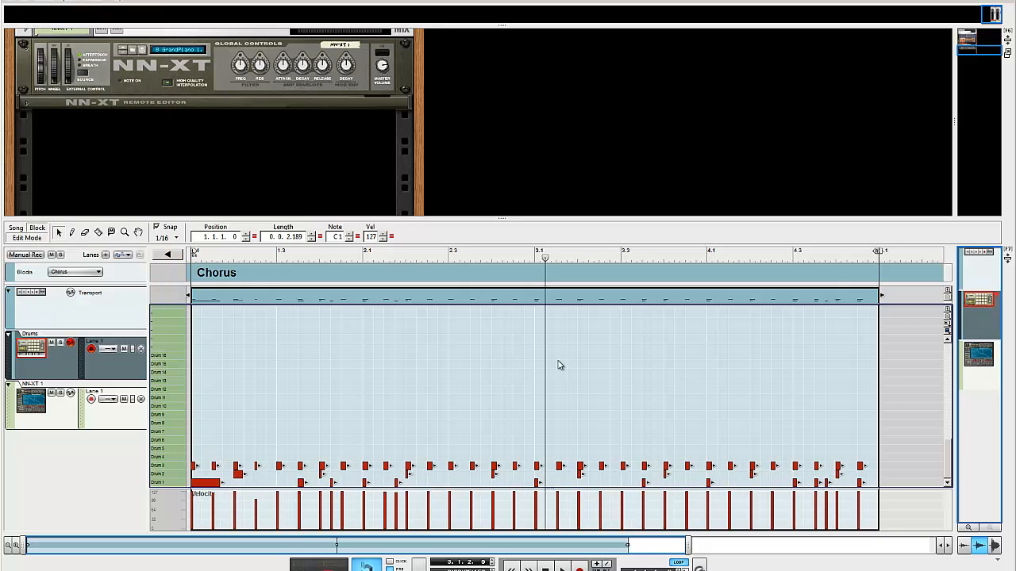
left_click(589, 385)
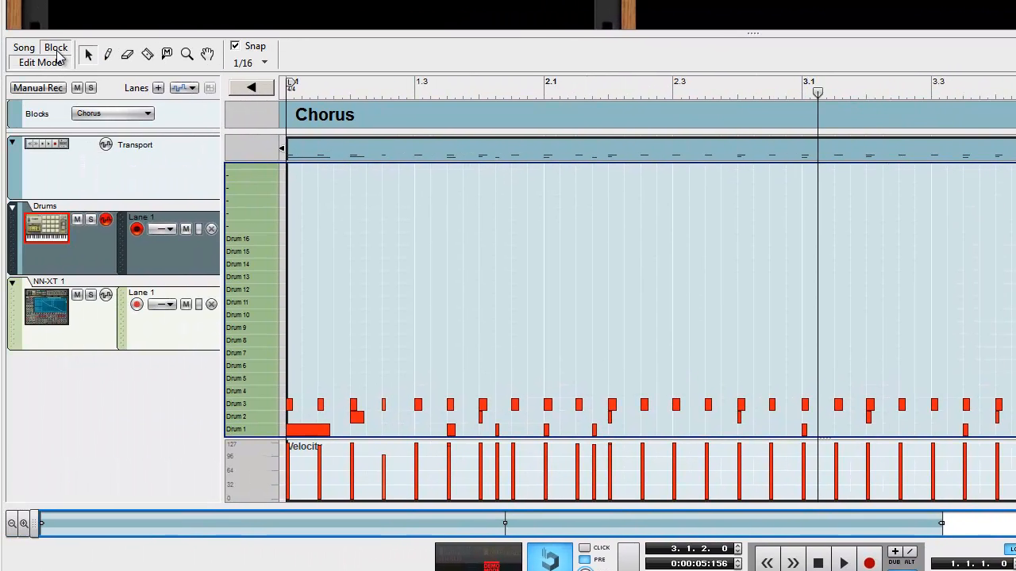
Return to the Chorus block's track view and add two new note lanes to the Drums track
left_click(253, 89)
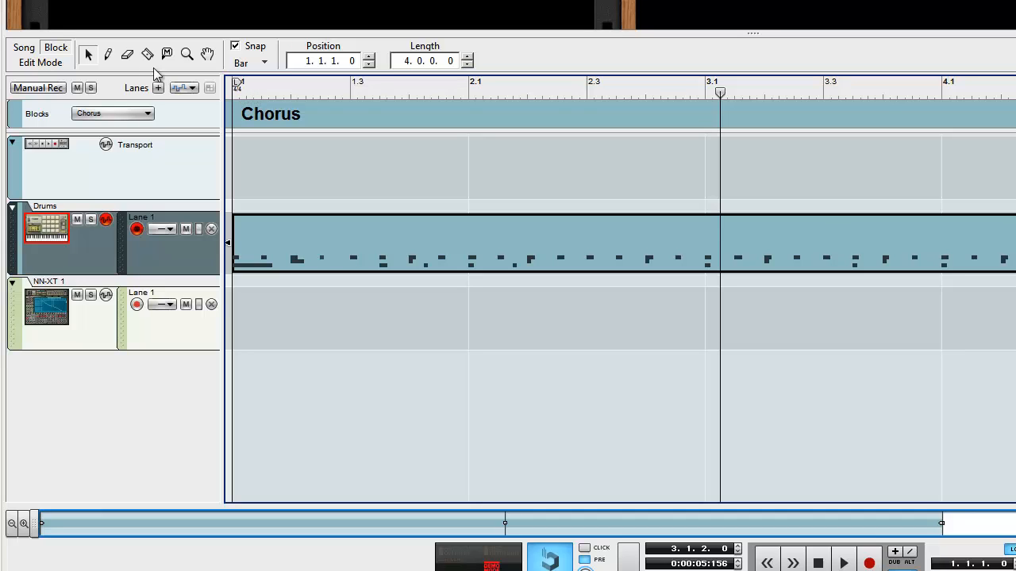
left_click(135, 272)
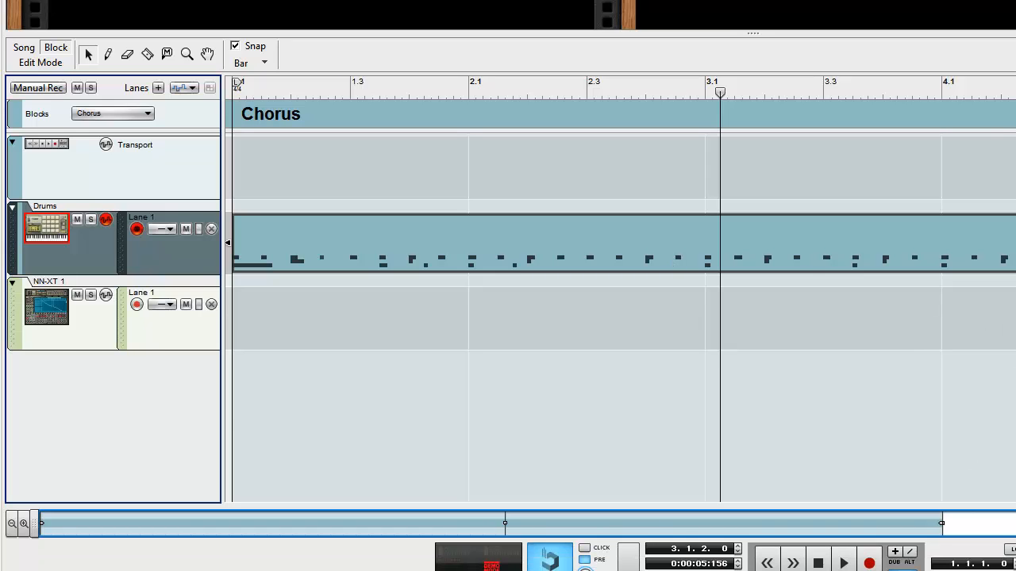
key("comma")
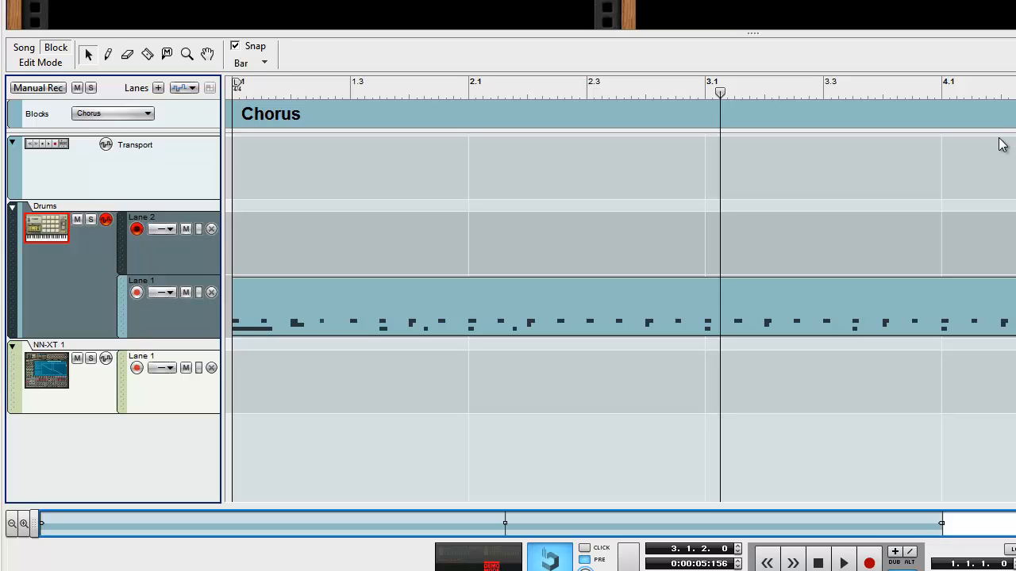
key("comma")
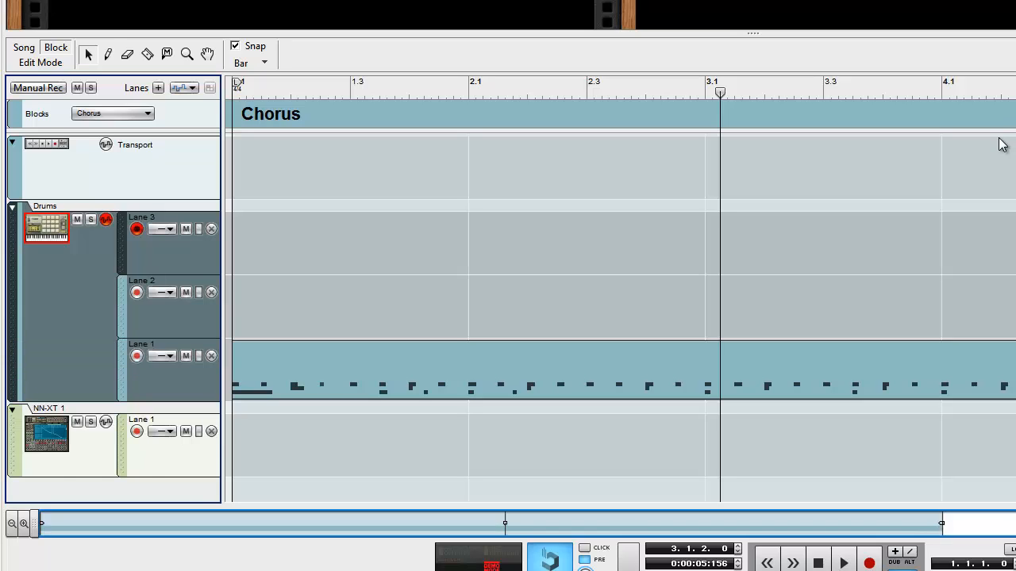
Copy the drum clip from Lane 1 onto Lane 3 and Lane 2, aligned at the block's start
left_click_drag(624, 361, 613, 251)
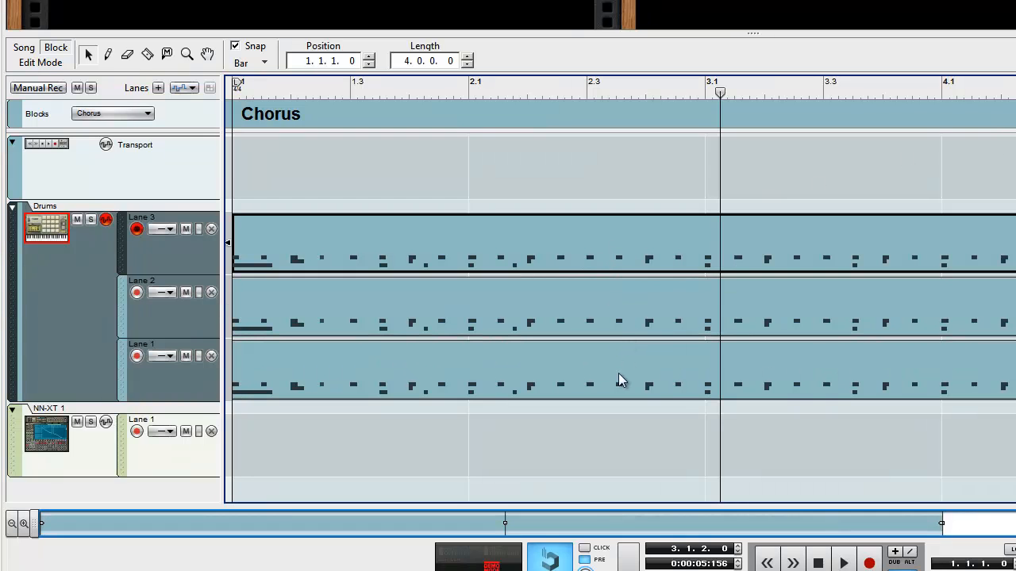
left_click_drag(618, 380, 619, 299)
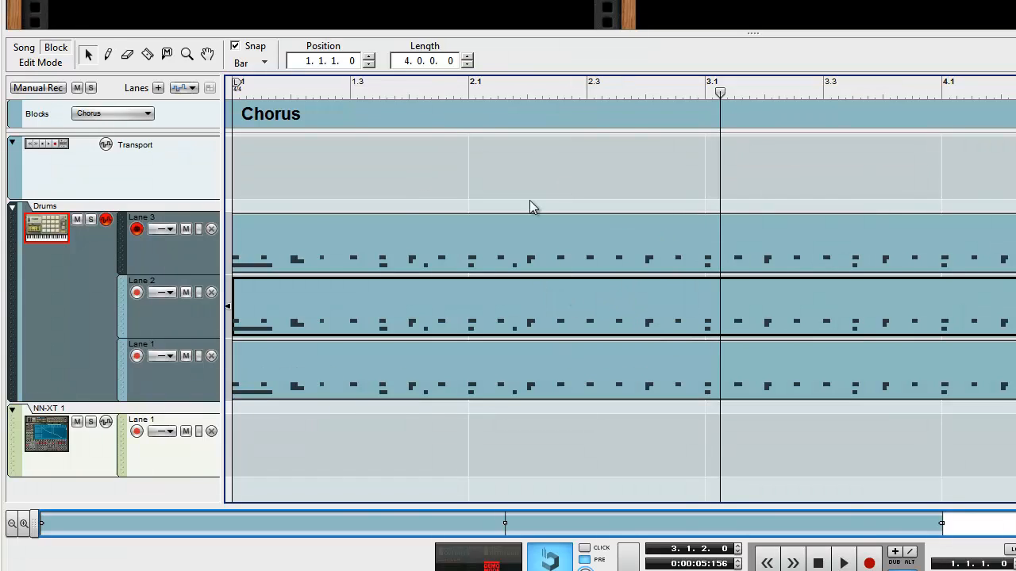
left_click(499, 261)
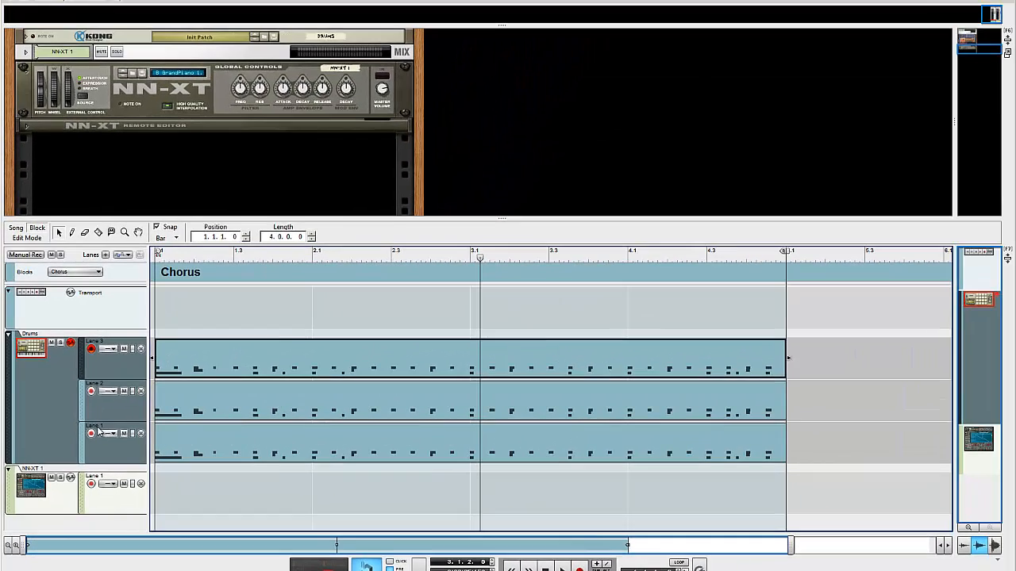
Rename the Drums track's Lane 1 as Kick, Lane 2 as Snare and Lane 3 as Hat
double_click(140, 347)
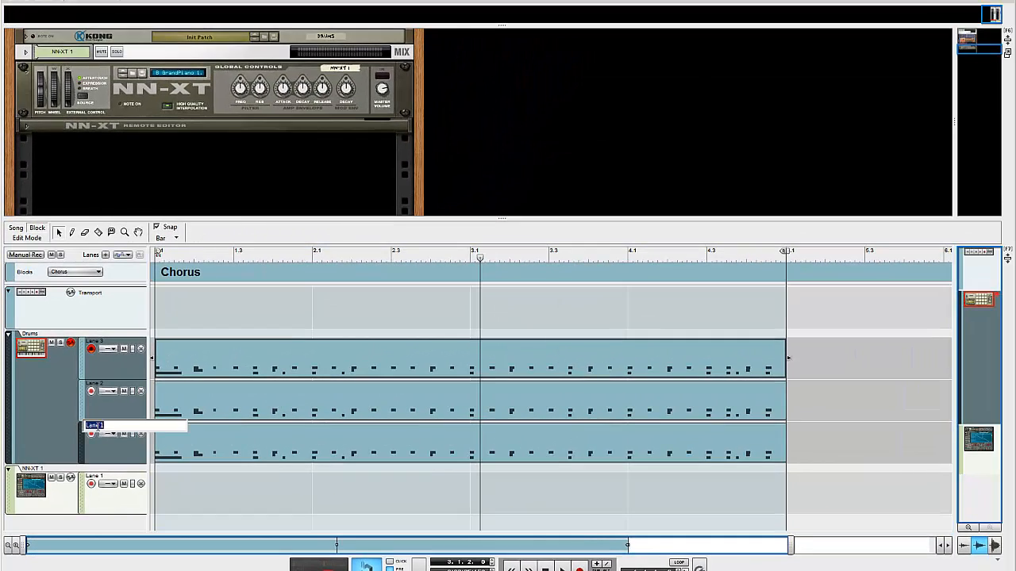
type("Kick")
key("Return")
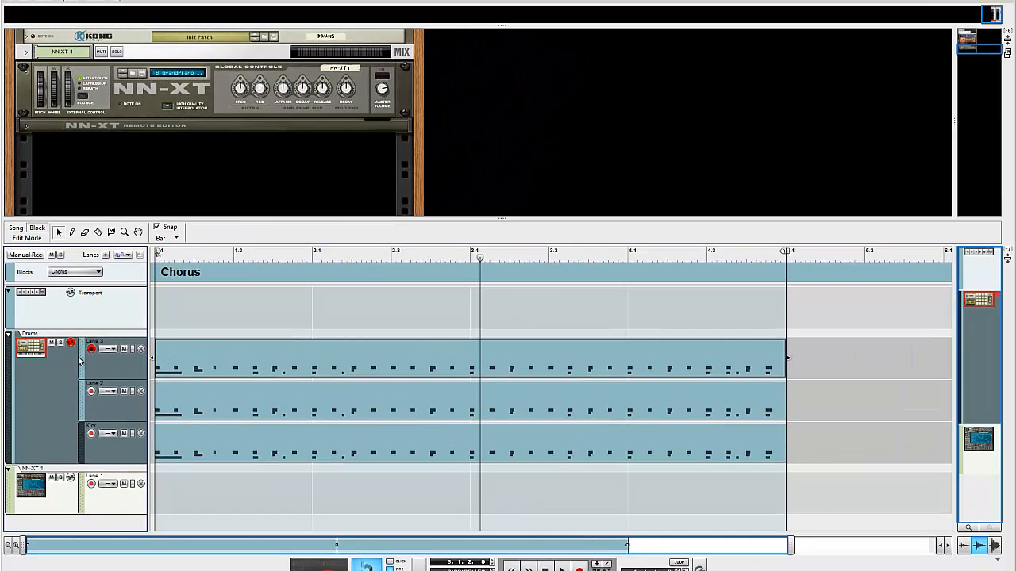
double_click(96, 385)
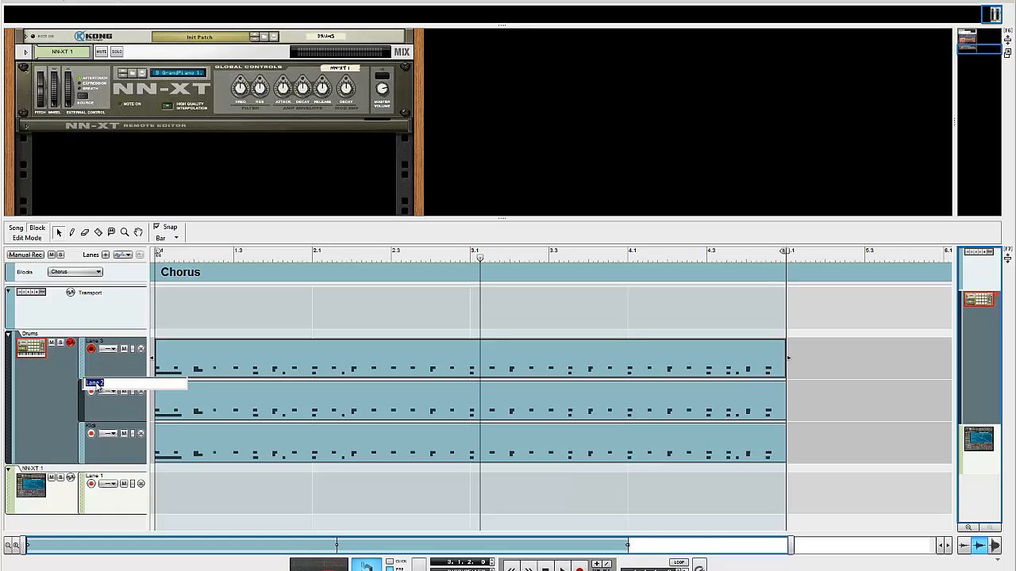
type("Snare")
key("Return")
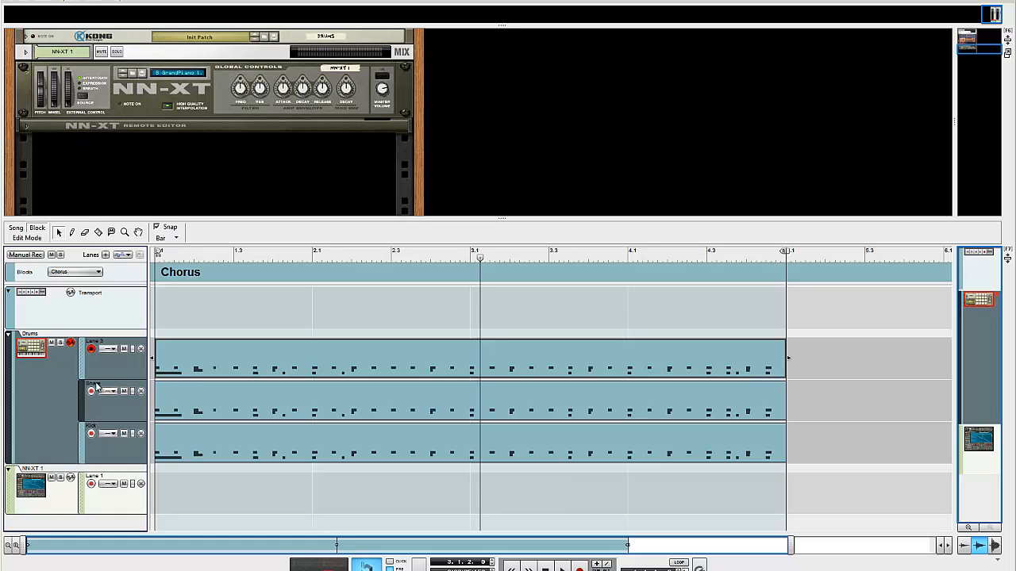
double_click(96, 341)
type("Hat")
key("Return")
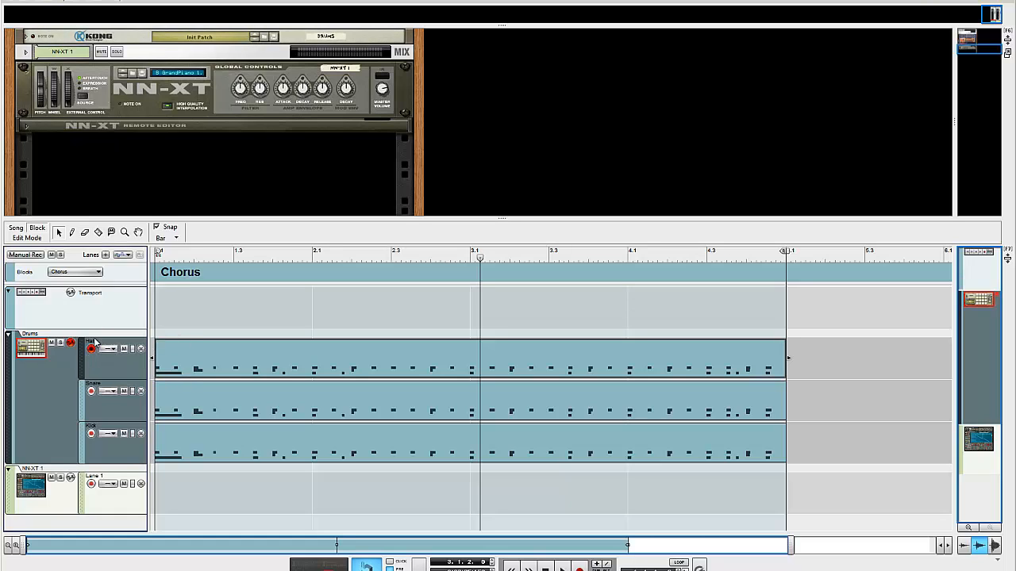
Open the Kick lane's clip and delete all Drum 2 and Drum 3 notes, keeping only the Drum 1 kick hits
left_click(381, 452)
double_click(416, 450)
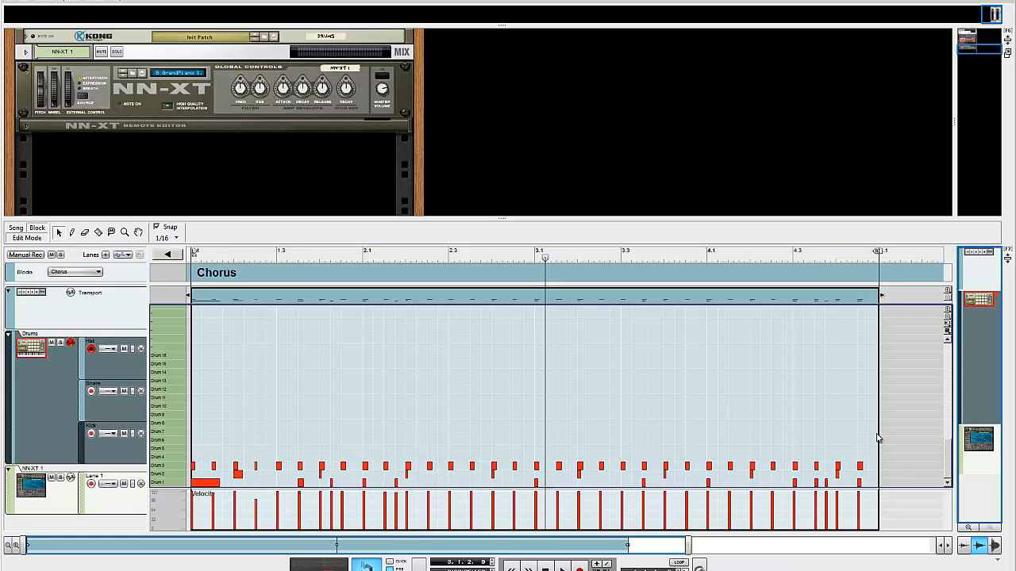
left_click_drag(891, 421, 143, 479)
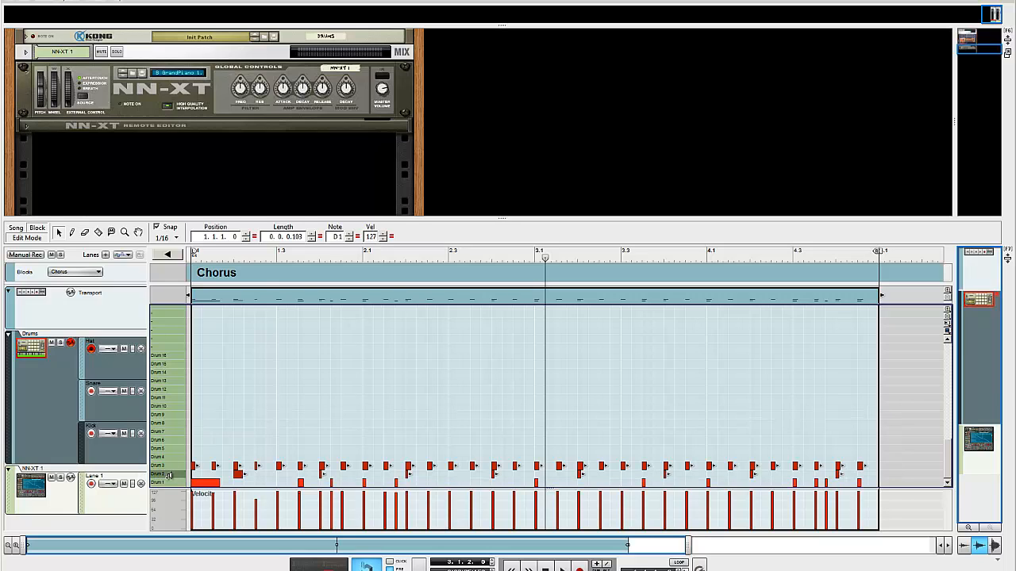
key("Delete")
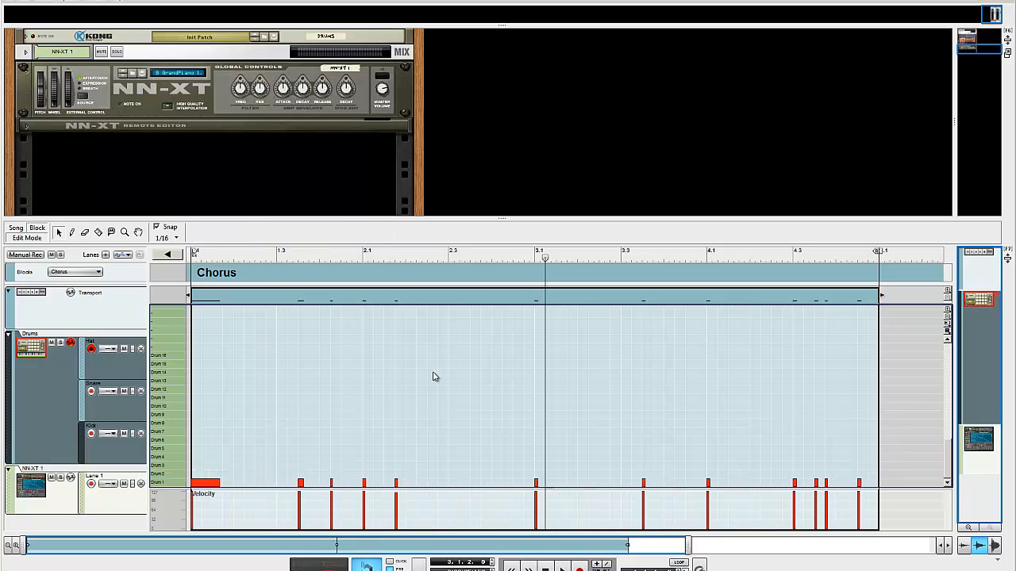
Open the Snare lane's clip and delete all Drum 1 and Drum 3 notes, keeping only the Drum 2 snare hits
left_click(111, 418)
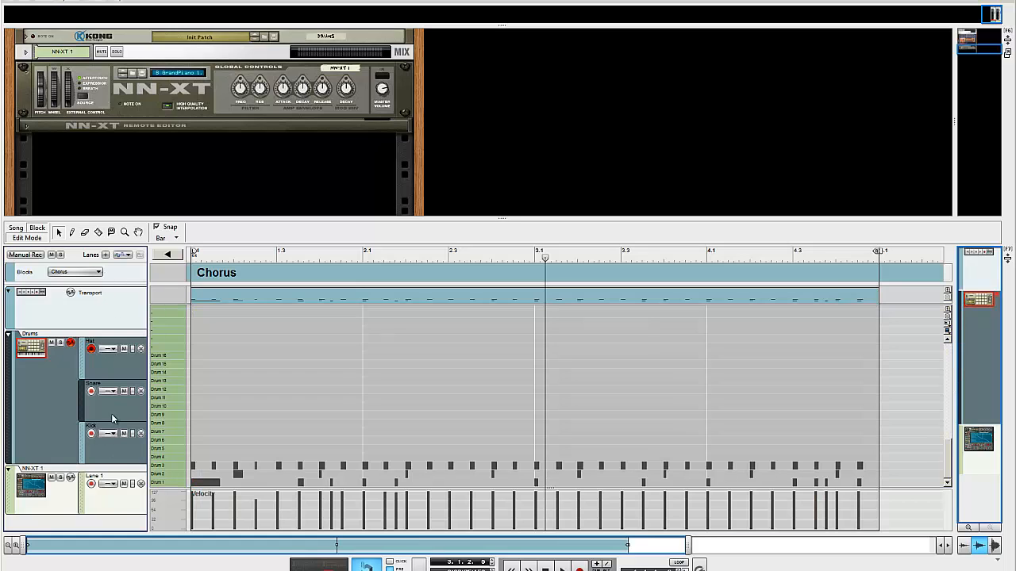
left_click(769, 297)
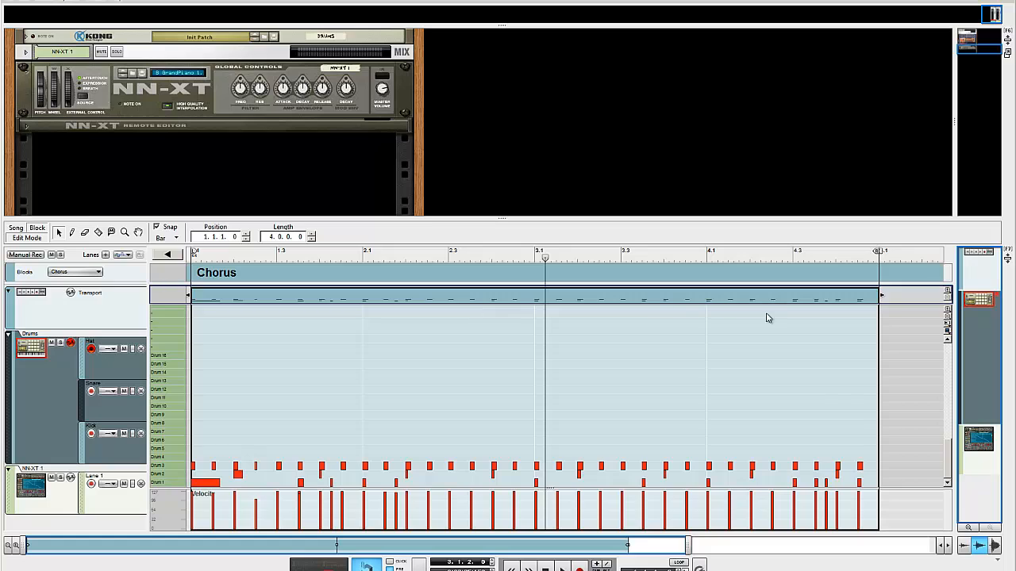
left_click_drag(877, 480, 105, 517)
key("Delete")
left_click_drag(872, 469, 97, 475)
key("Delete")
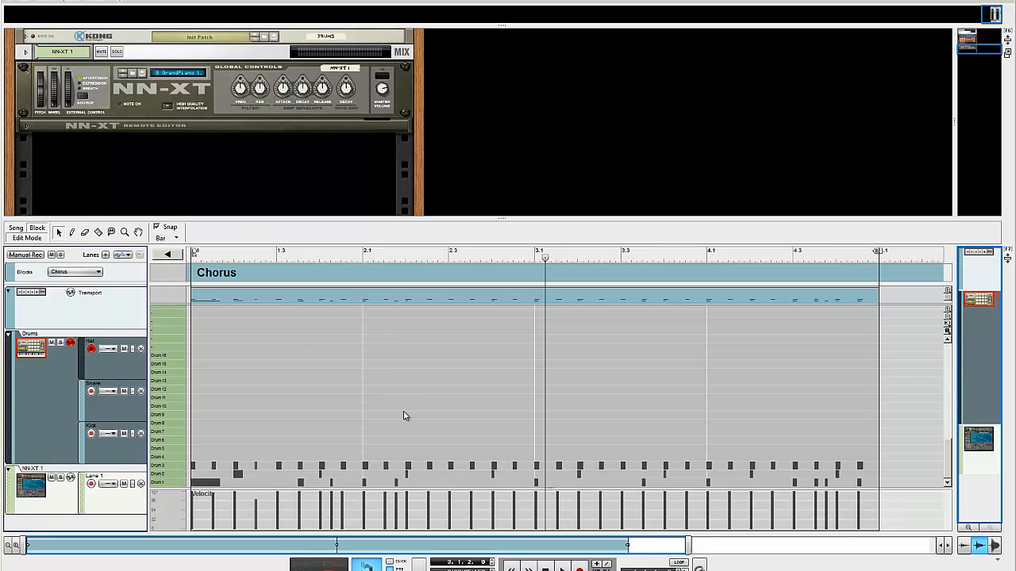
Open the Hat lane's clip and delete all Drum 1 and Drum 2 notes, keeping only the Drum 3 hat hits
double_click(640, 299)
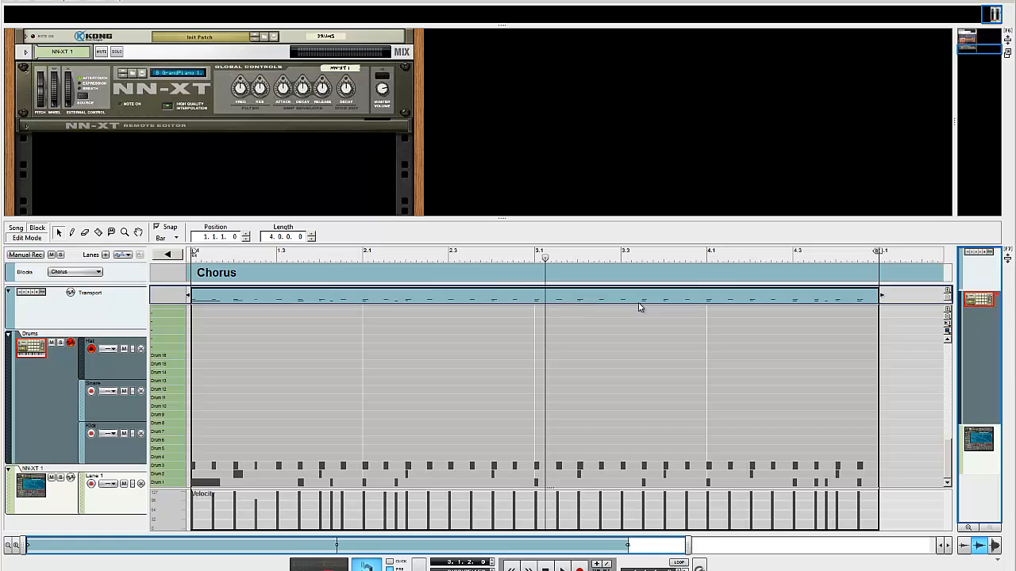
left_click_drag(897, 485, 189, 480)
key("Delete")
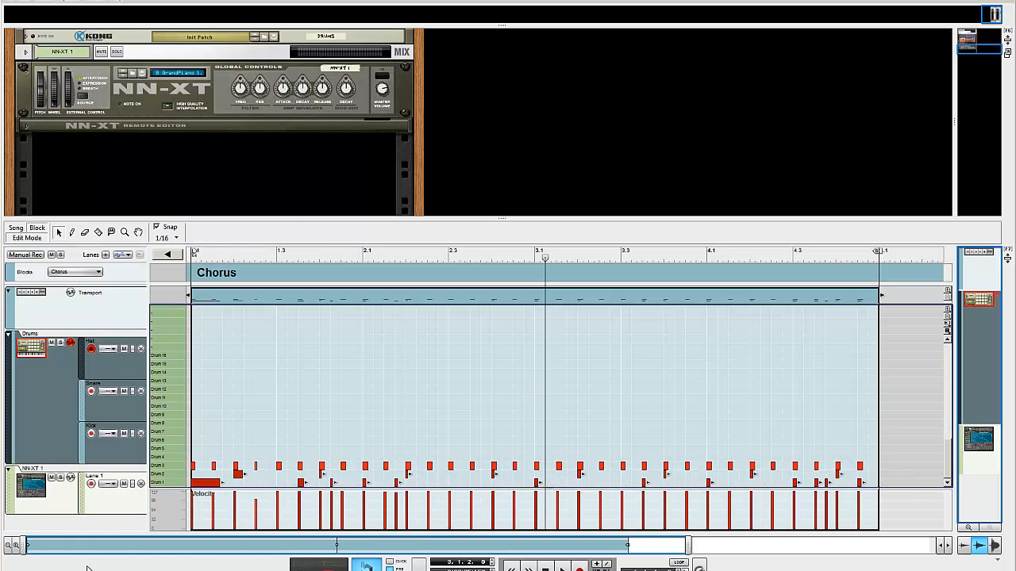
left_click(73, 273)
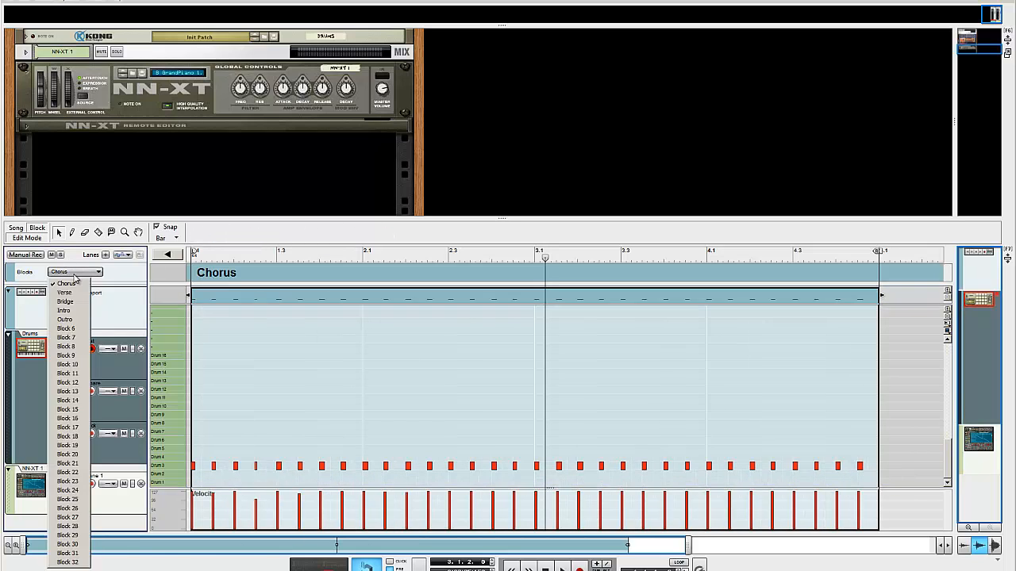
left_click(72, 264)
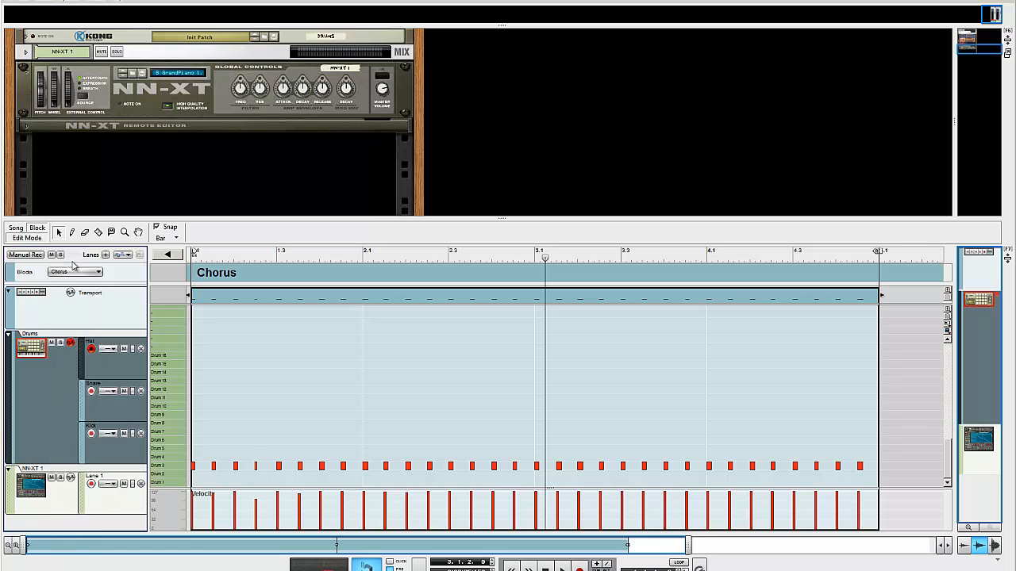
Return to the Chorus block's track view and play the separated drum lanes from the block's start
left_click(167, 254)
left_click_drag(380, 254, 34, 256)
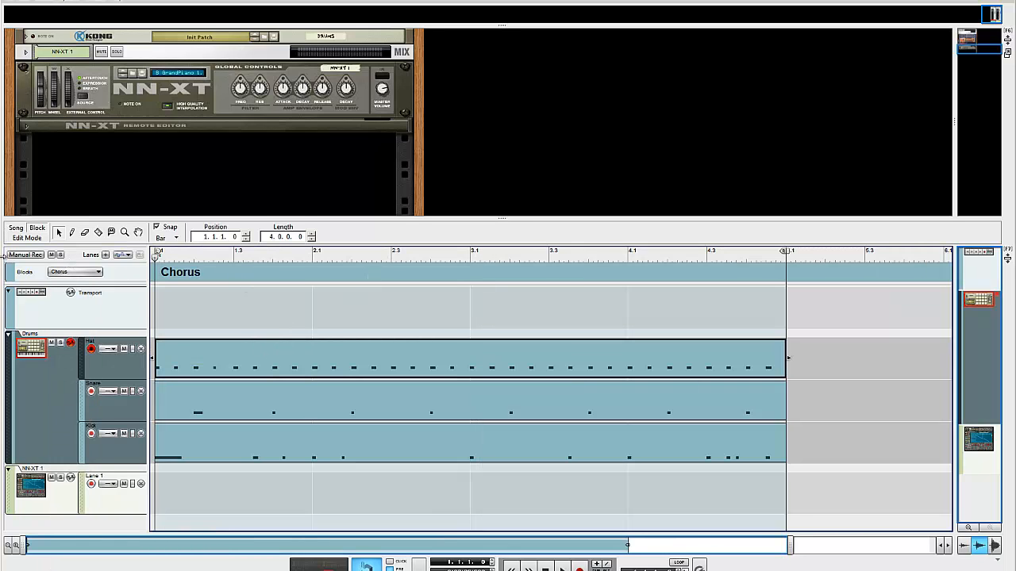
key("space")
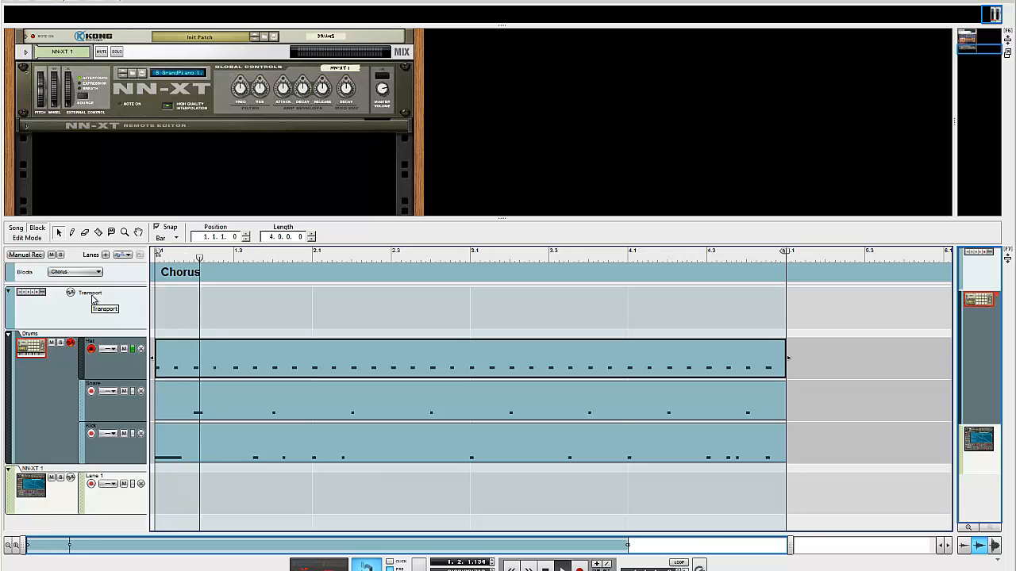
Mute the Snare and Hat lanes during playback to hear the kick alone, and unmute both lanes
left_click(124, 391)
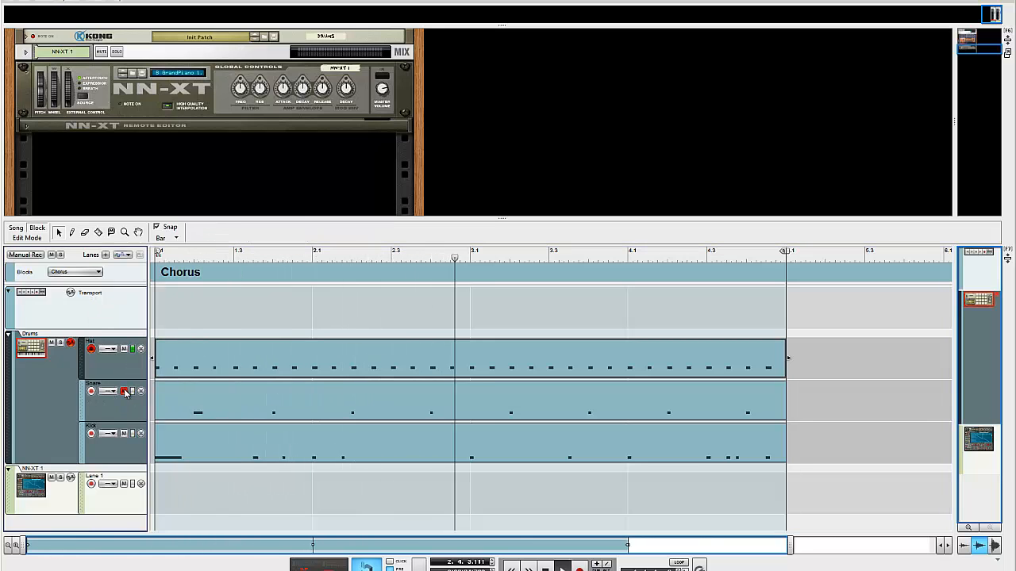
left_click(125, 349)
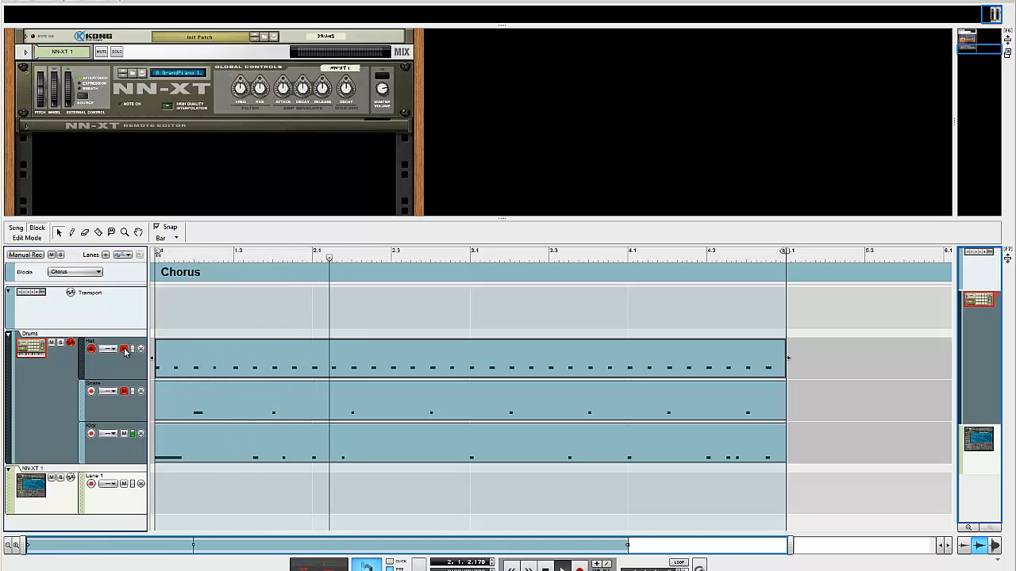
left_click(125, 350)
left_click(124, 391)
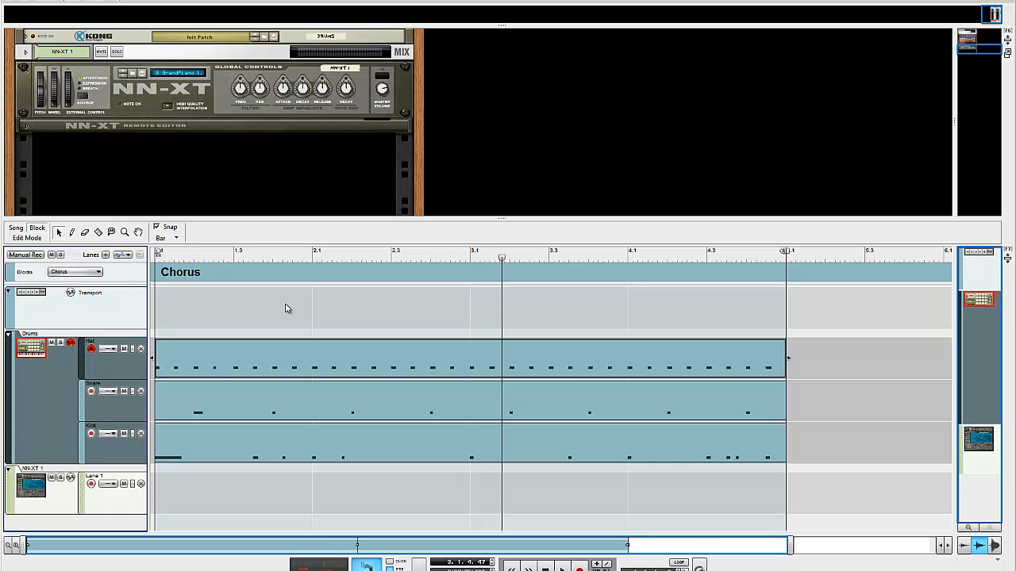
right_click(126, 350)
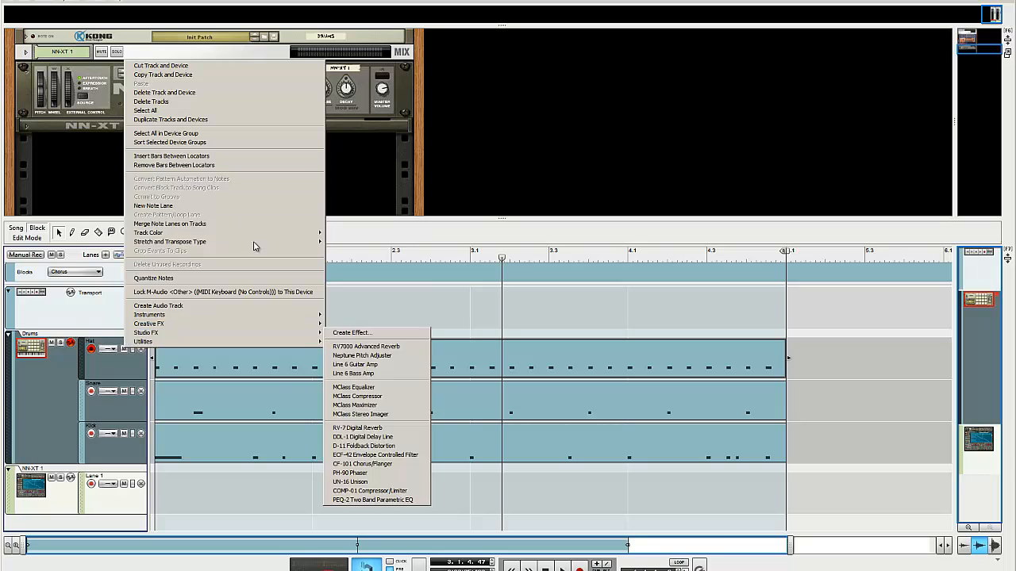
left_click(85, 364)
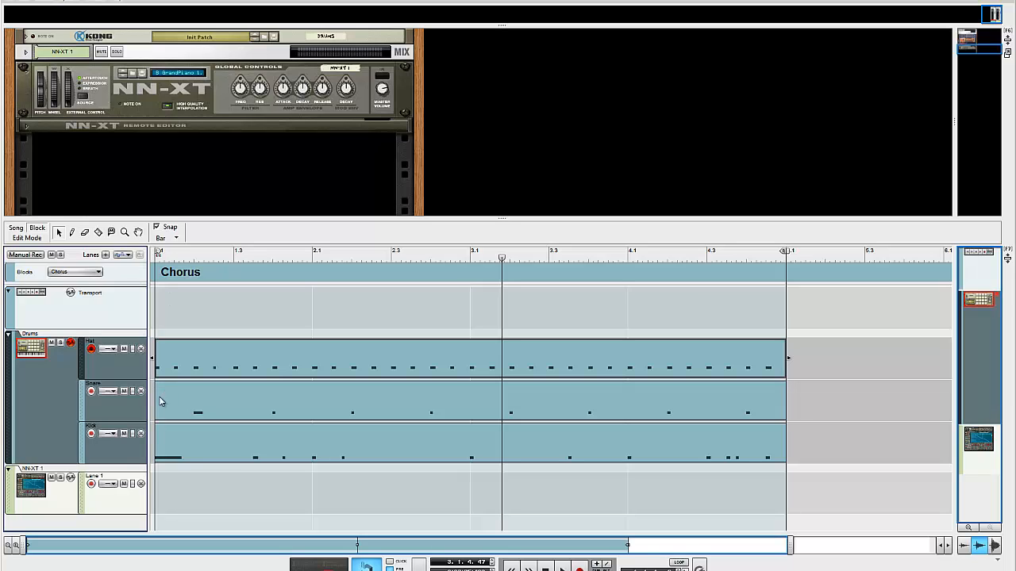
Trim the Hat clip's start to bar 2 and delete the leftover full drum clip exposed beneath it in bar 1
left_click(970, 528)
left_click(970, 528)
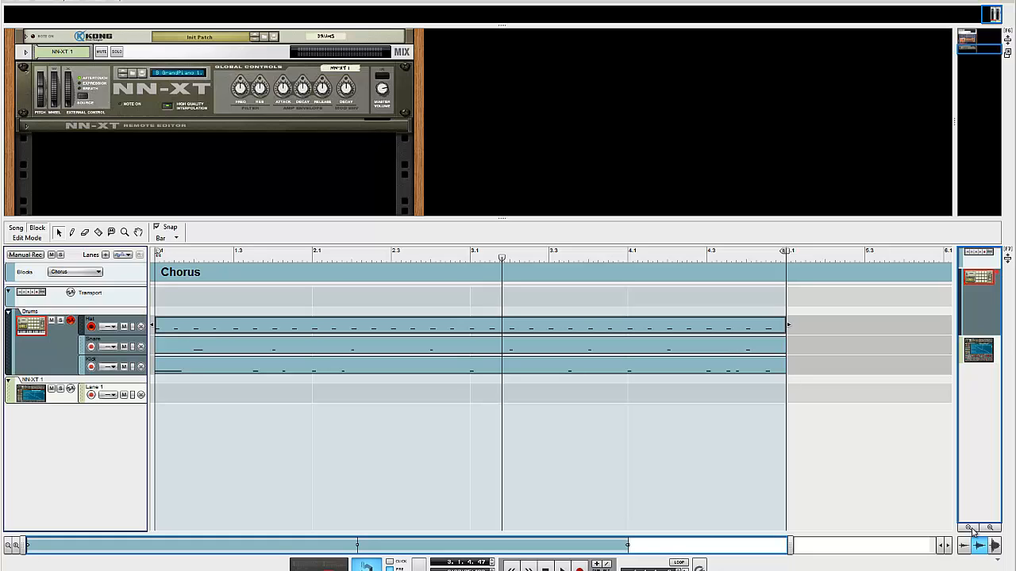
left_click(154, 323)
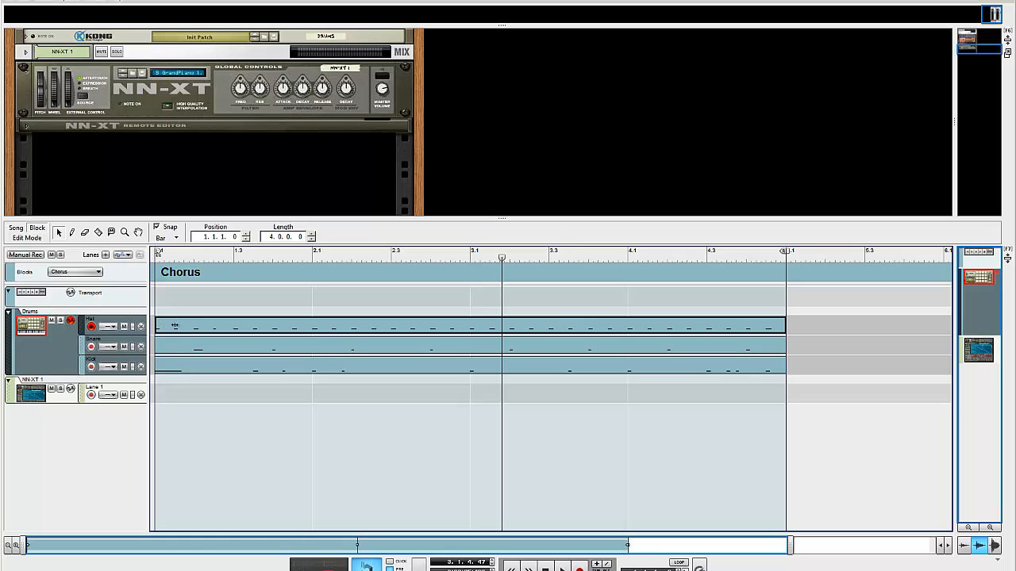
left_click_drag(305, 325, 313, 326)
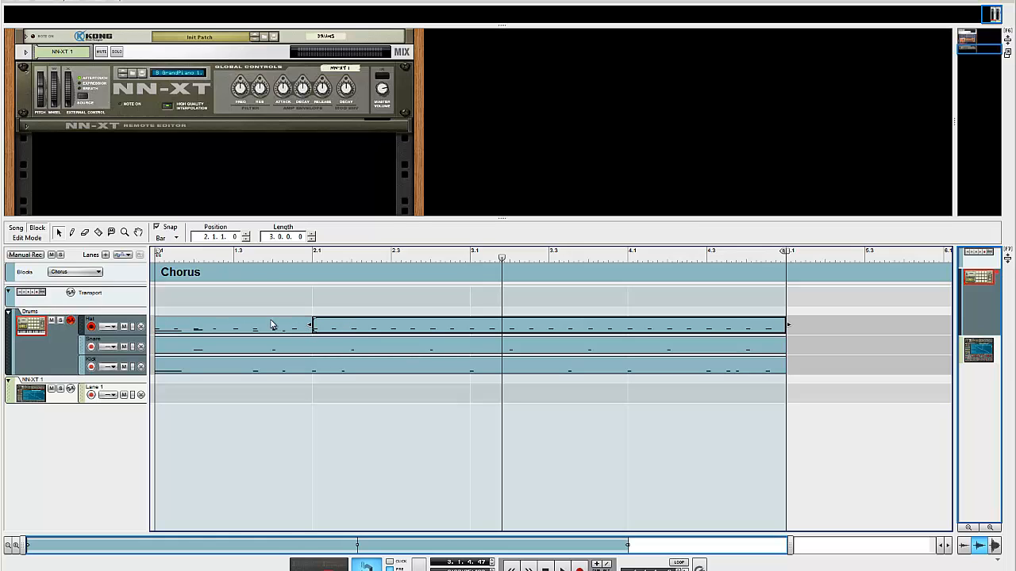
key("ctrl+z")
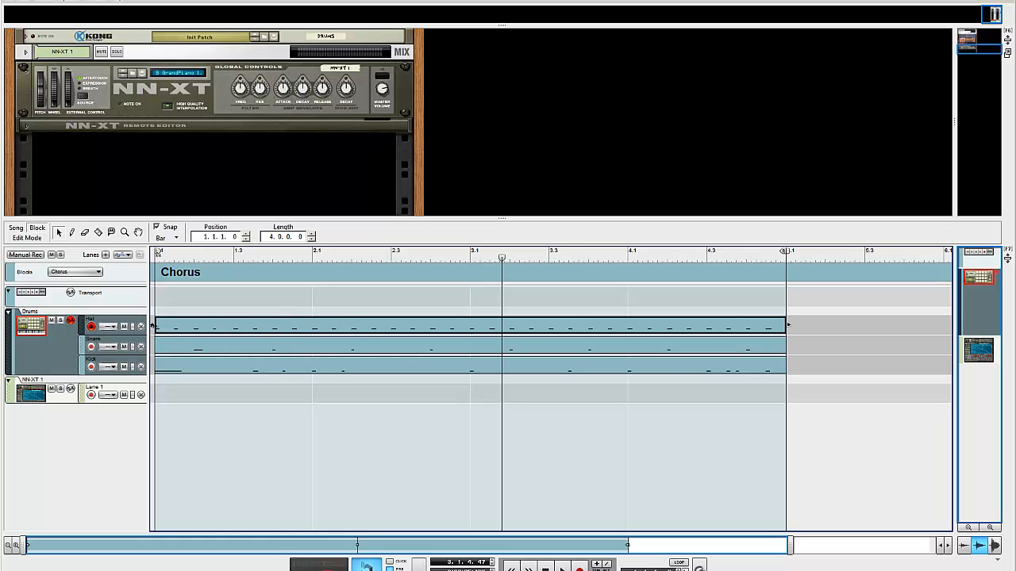
key("ctrl+y")
left_click(207, 329)
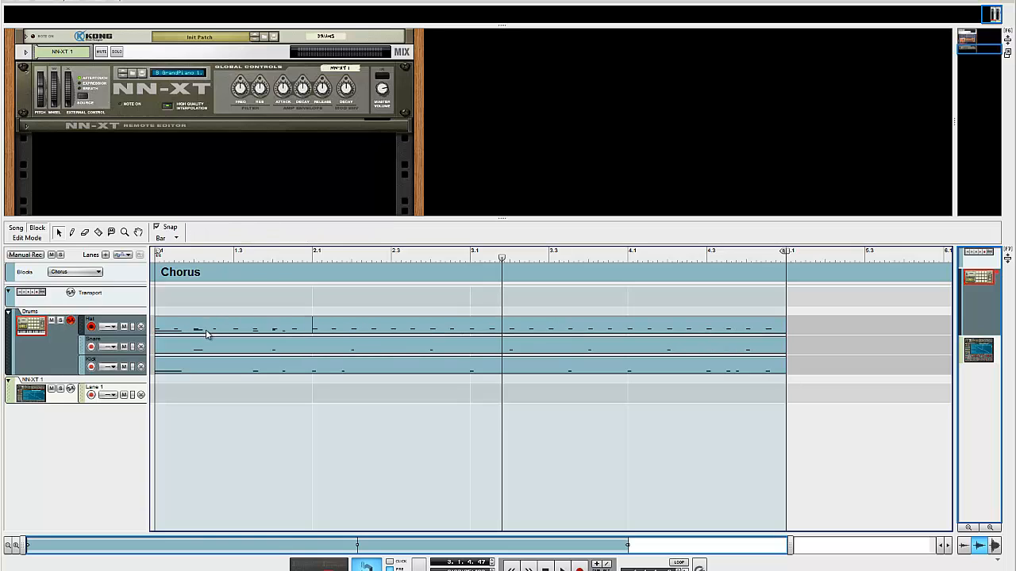
Trim the Snare clip's start to bar 2 and delete the leftover full drum clip beneath it
left_click(202, 354)
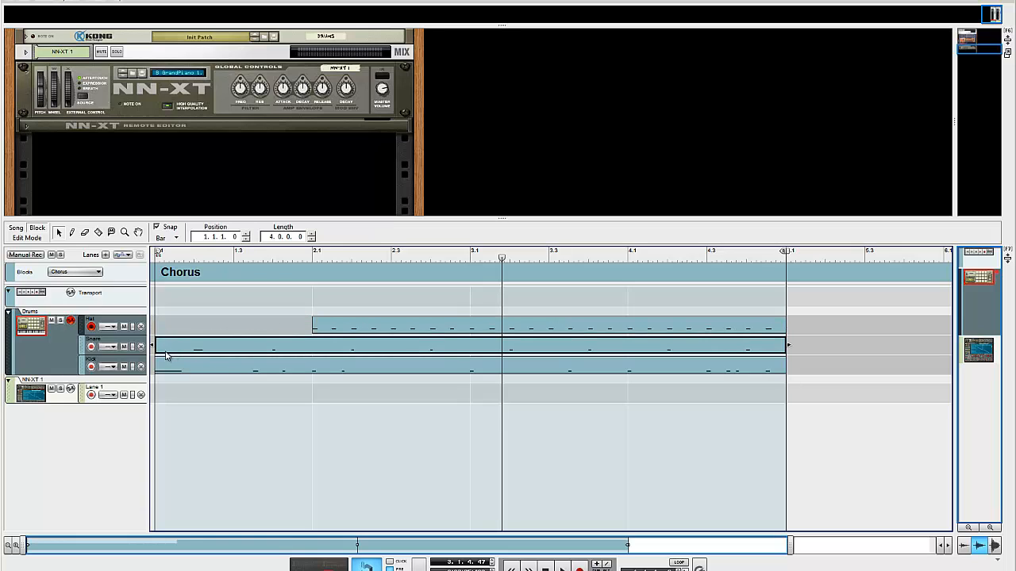
left_click_drag(230, 346, 332, 347)
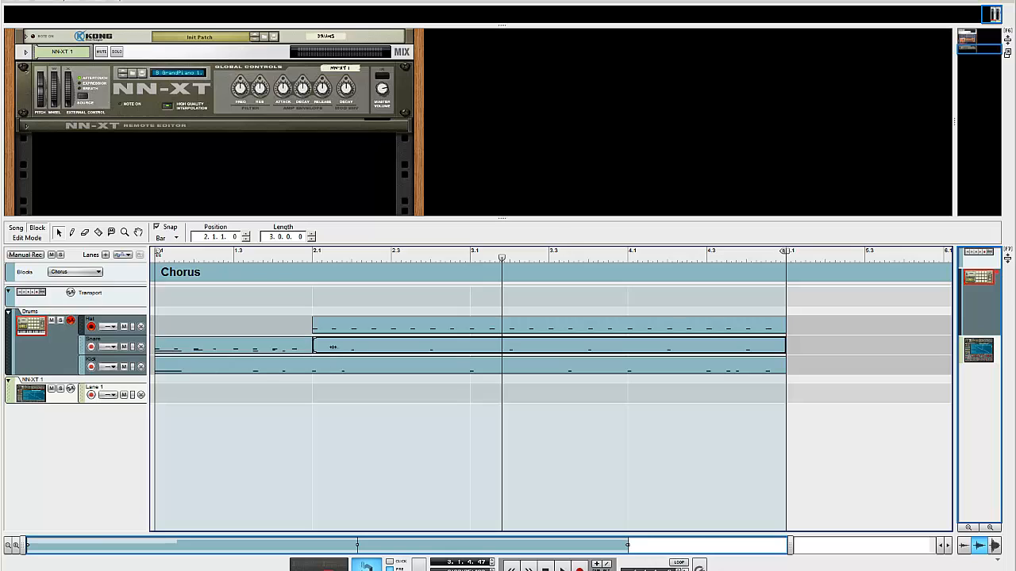
left_click(192, 351)
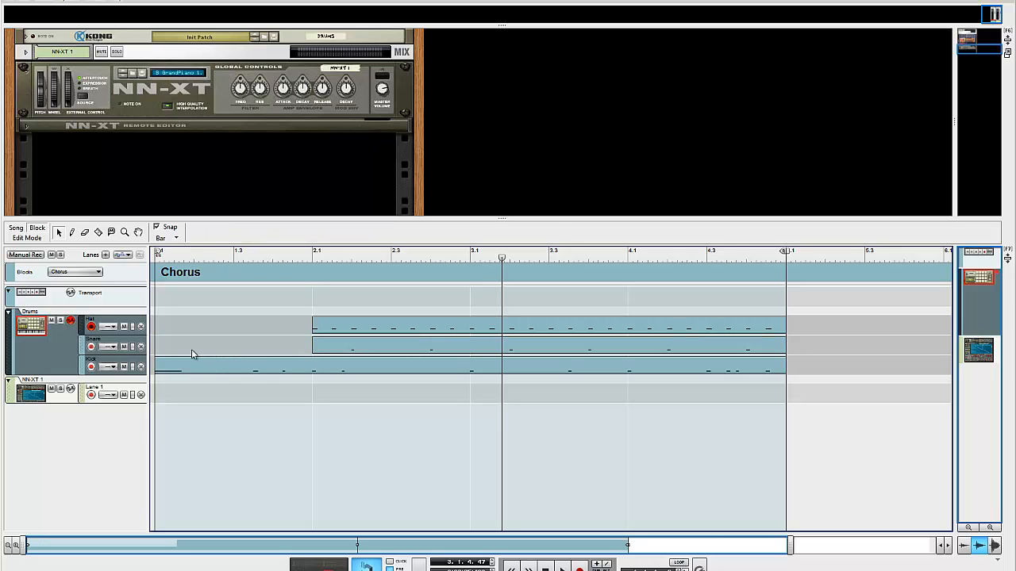
Trim the Kick clip's start to check for a leftover clip beneath it, and undo the trim
left_click(188, 364)
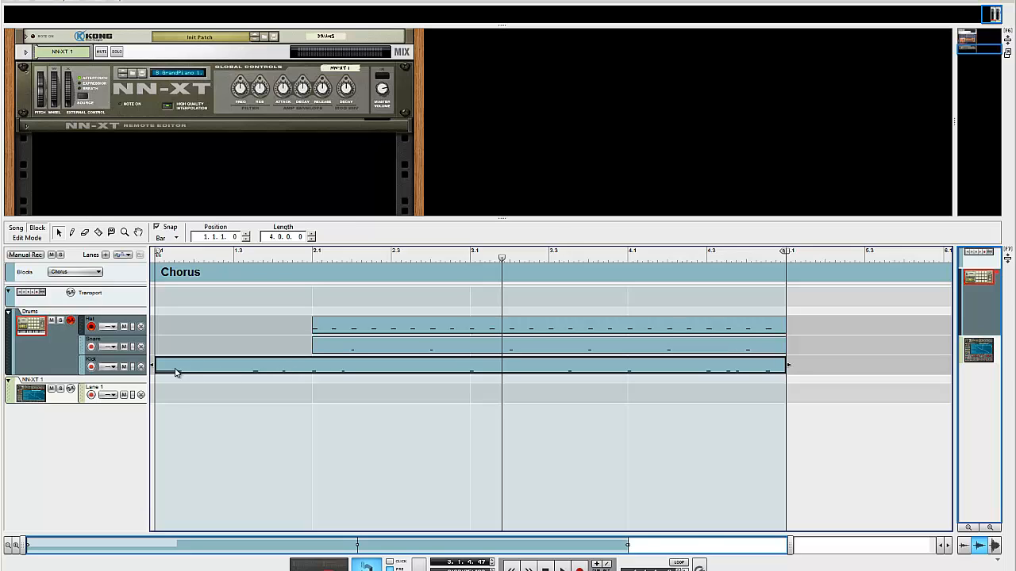
left_click_drag(152, 365, 360, 368)
key("ctrl+z")
Extend the Hat and Snare clips together back to the start of bar 1 and deselect them
left_click(327, 344)
left_click(323, 327)
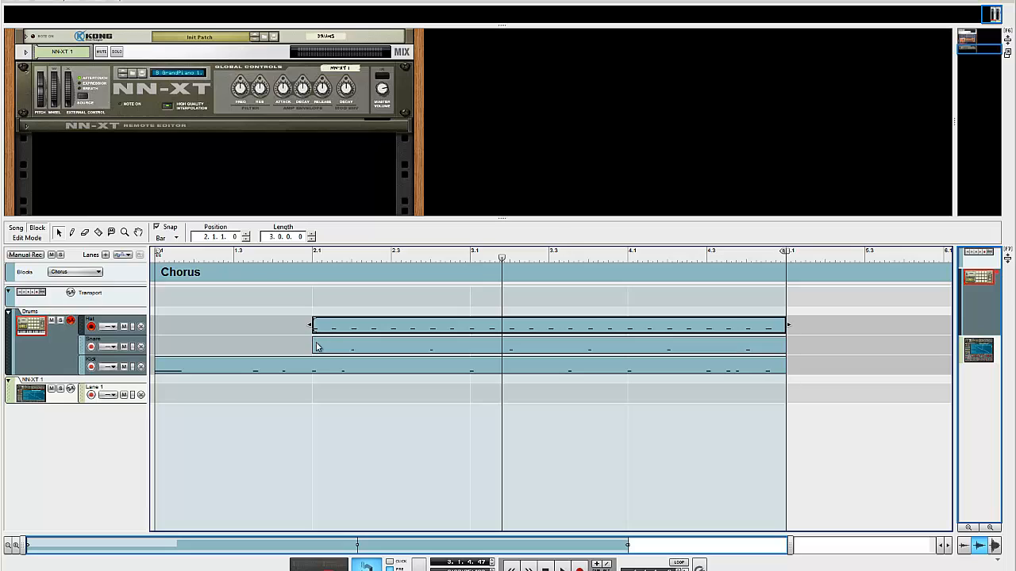
left_click(317, 345, "shift")
left_click_drag(309, 325, 153, 323)
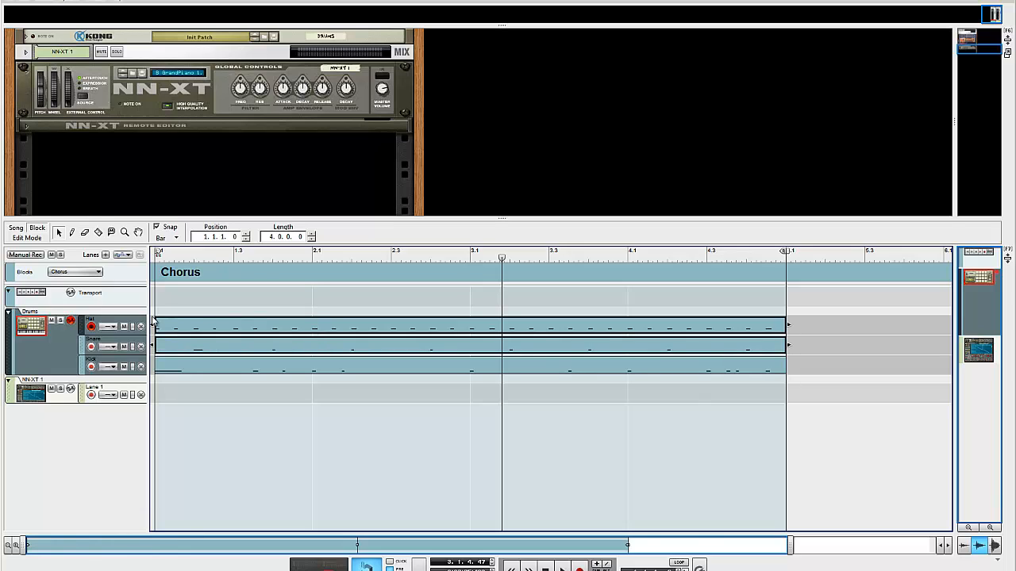
left_click(203, 297)
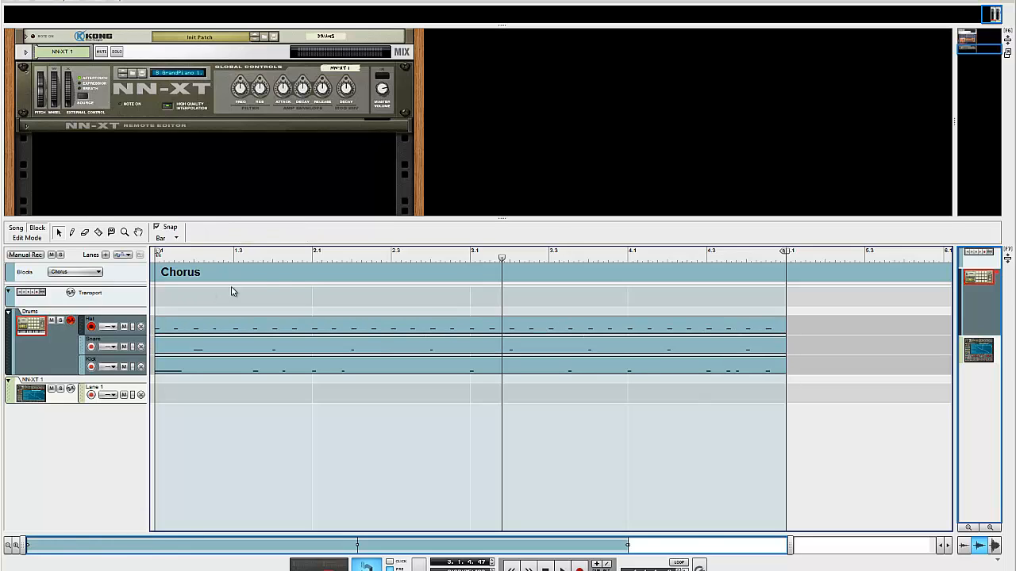
Set the playhead to the start of bar 2 and open the Hat clip's notes for editing
left_click(312, 259)
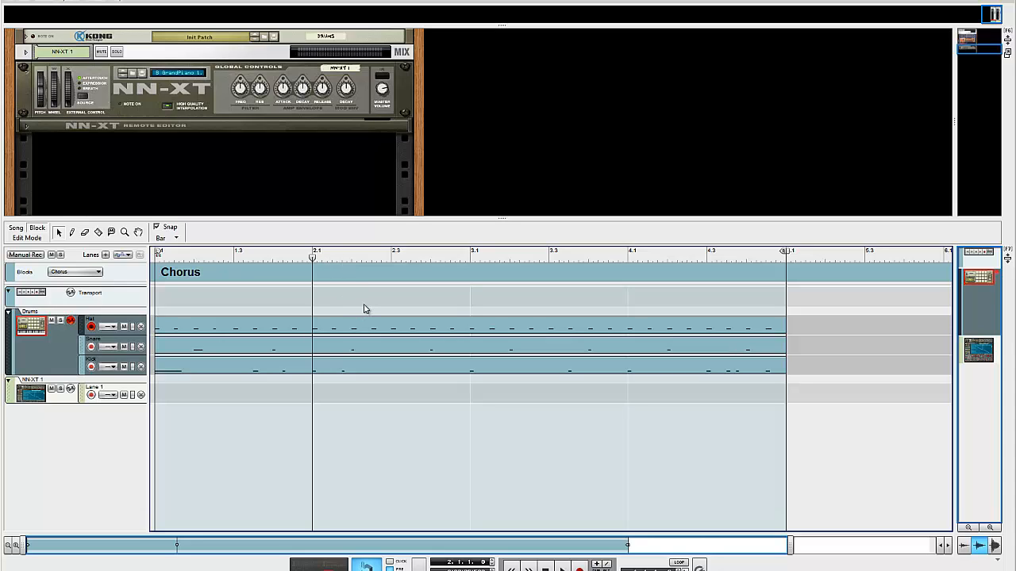
left_click(334, 342)
left_click(201, 331)
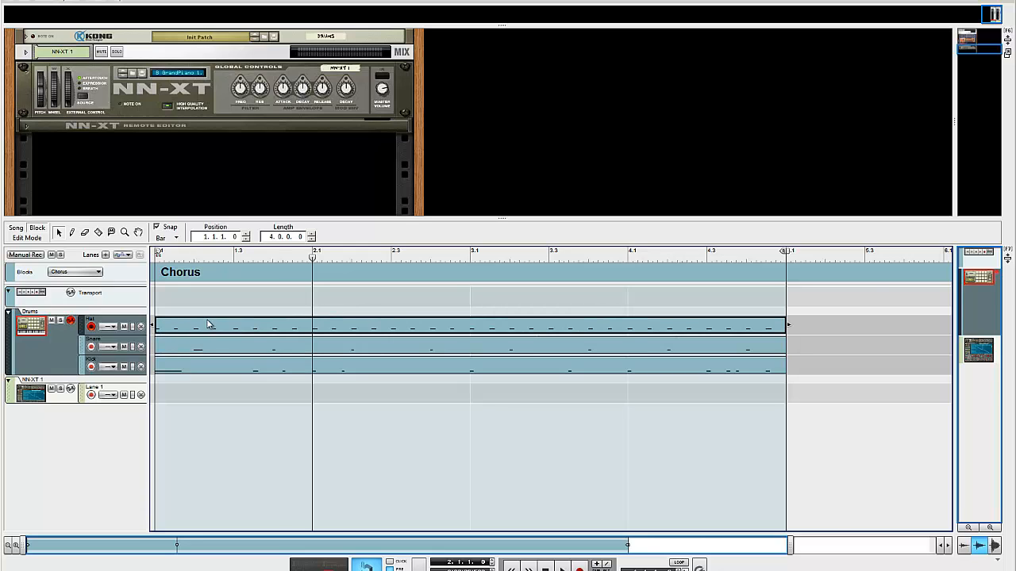
double_click(209, 325)
Try an extra hat hit just after the start of bar 2, and undo the edit
mouse_move(366, 468)
left_mouse_down()
mouse_move(377, 469)
mouse_move(363, 481)
left_mouse_up()
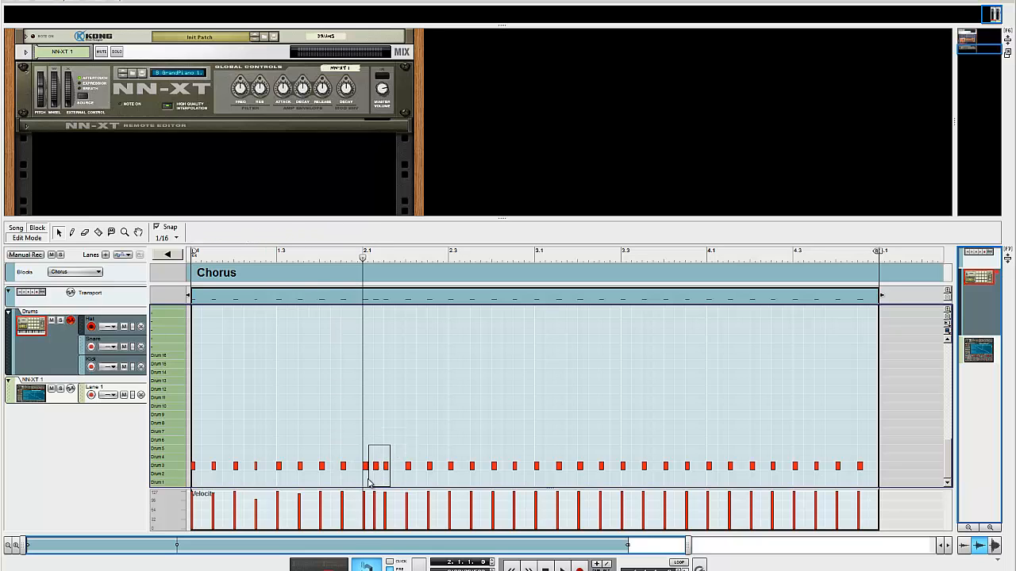
key("Delete")
key("ctrl+z")
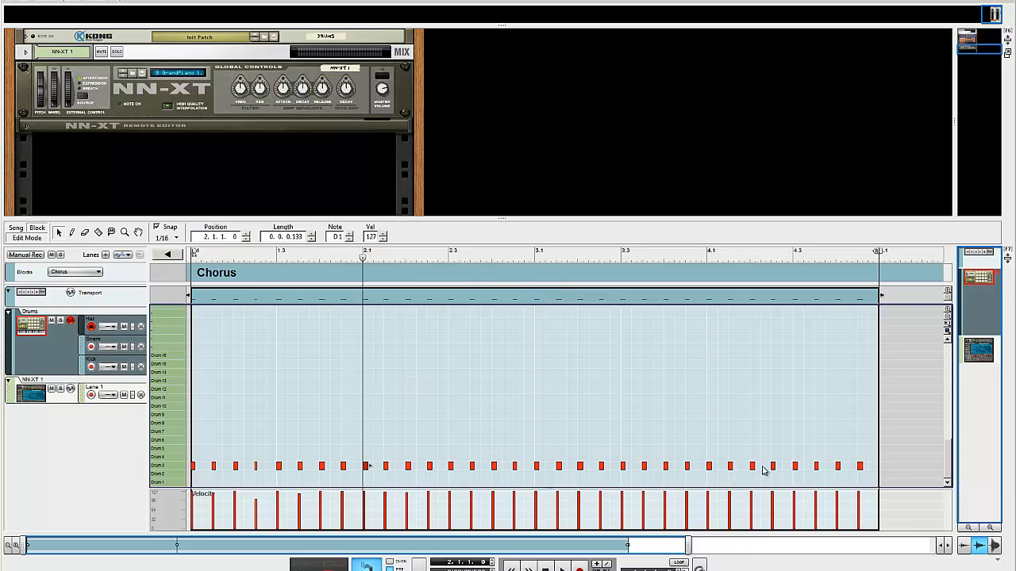
Set the note snap to 1/32, copy all Drum 3 hat notes one sixteenth later, and play back the doubled pattern
left_click(902, 457)
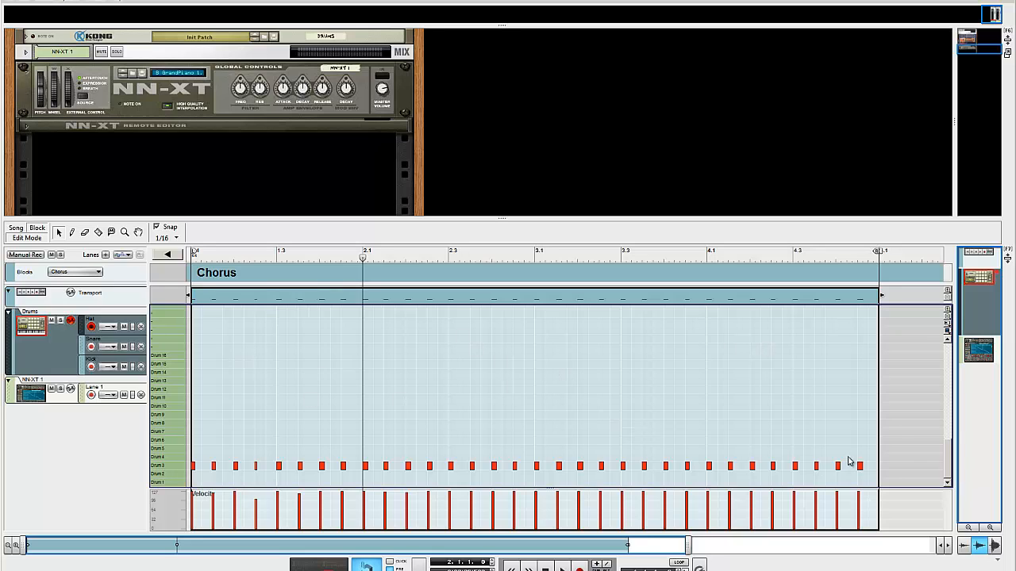
left_click_drag(904, 455, 162, 473)
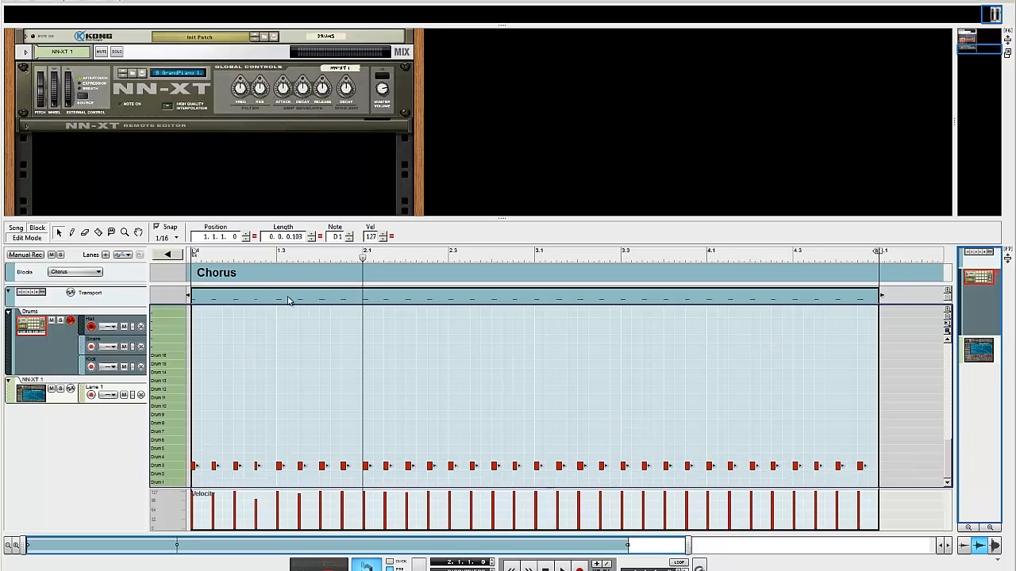
key("space")
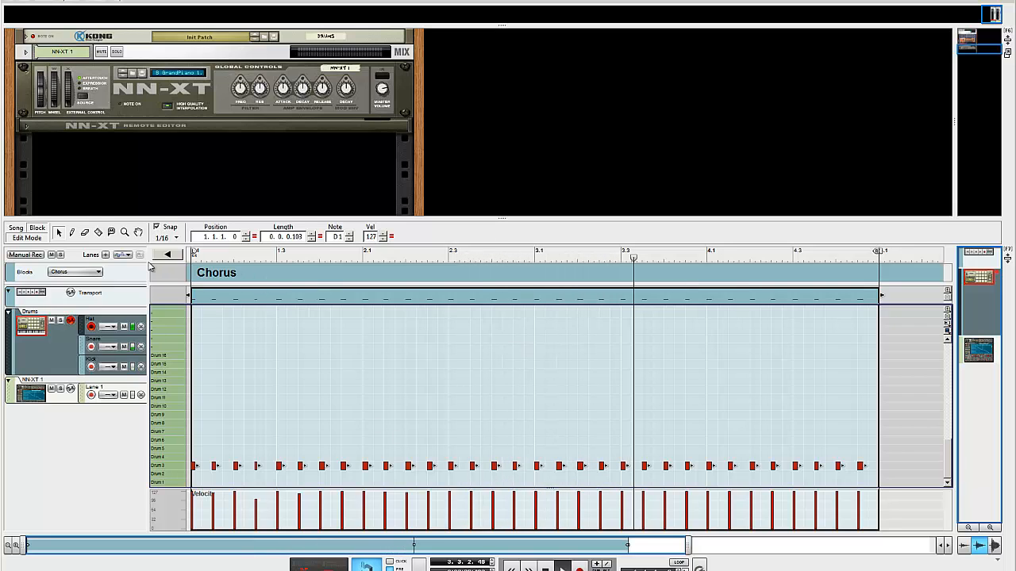
left_click(167, 238)
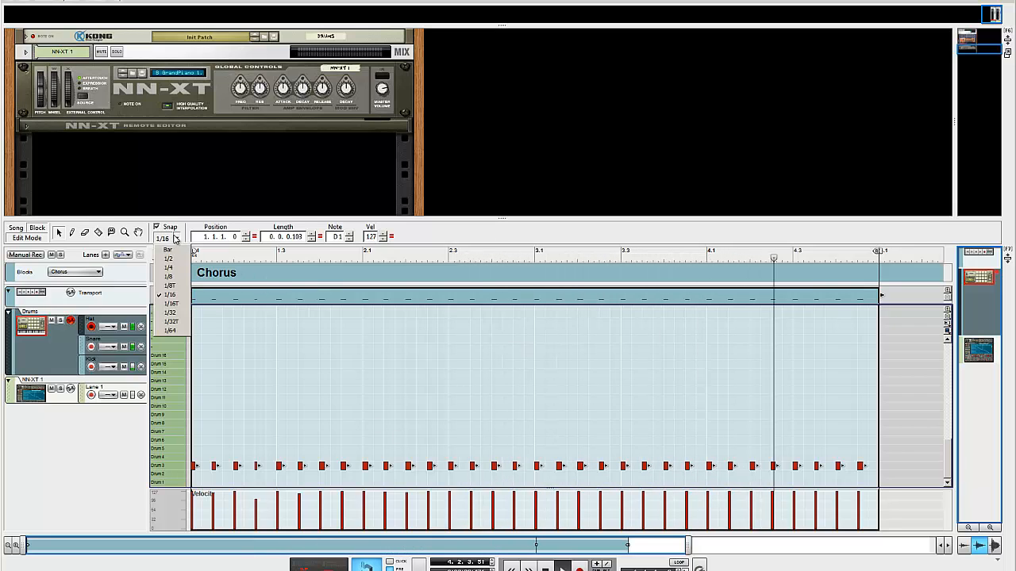
left_click(169, 312)
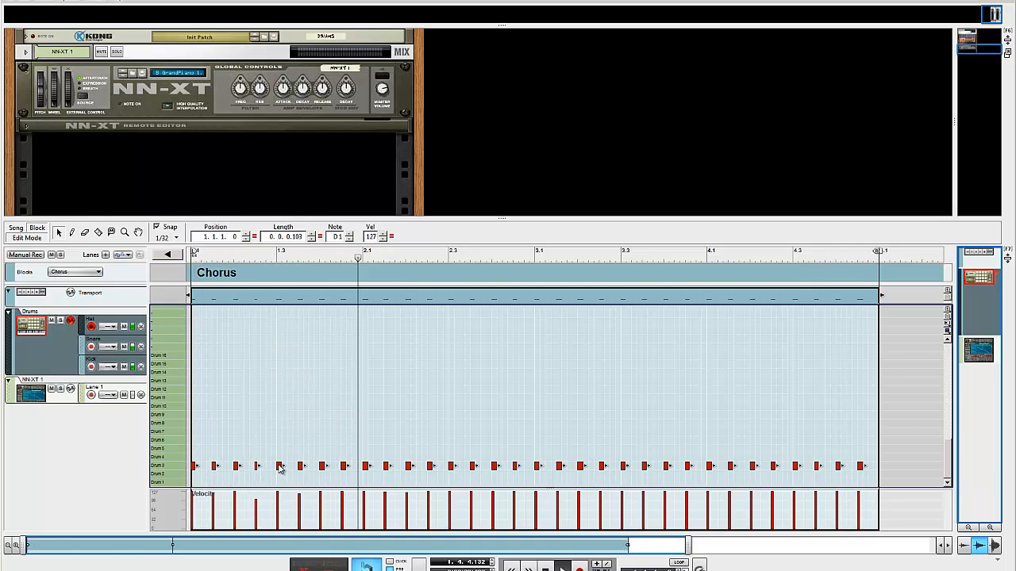
left_click_drag(279, 465, 289, 469)
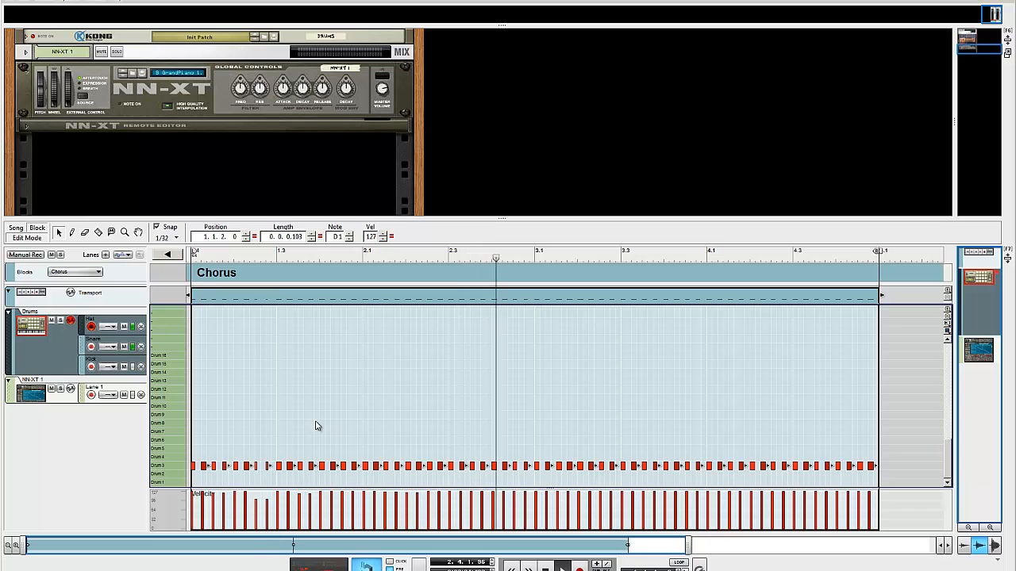
key("space")
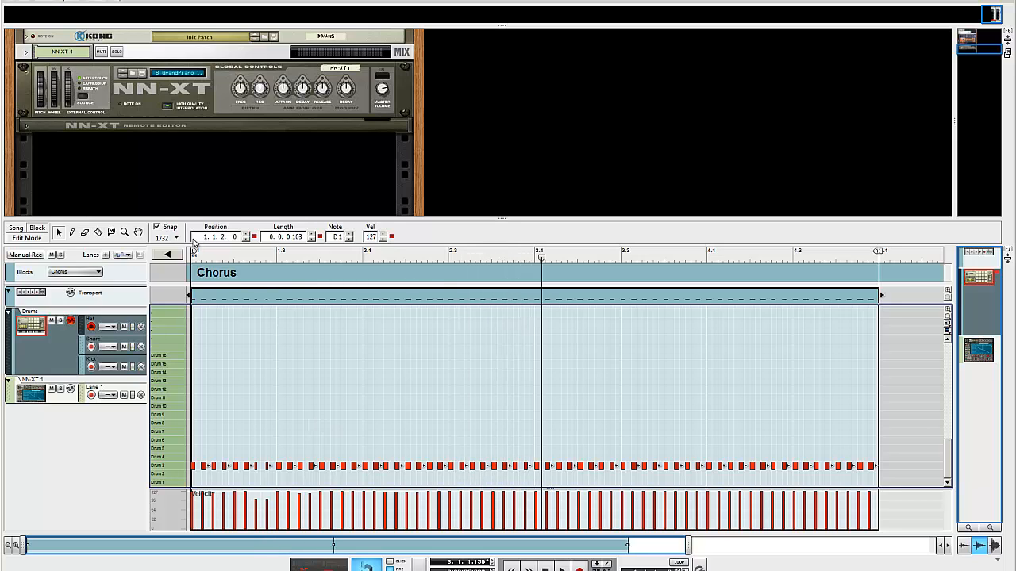
Undo the hat note duplication, try the Bar snap value on the notes, and set the snap to 1/16
key("ctrl+z")
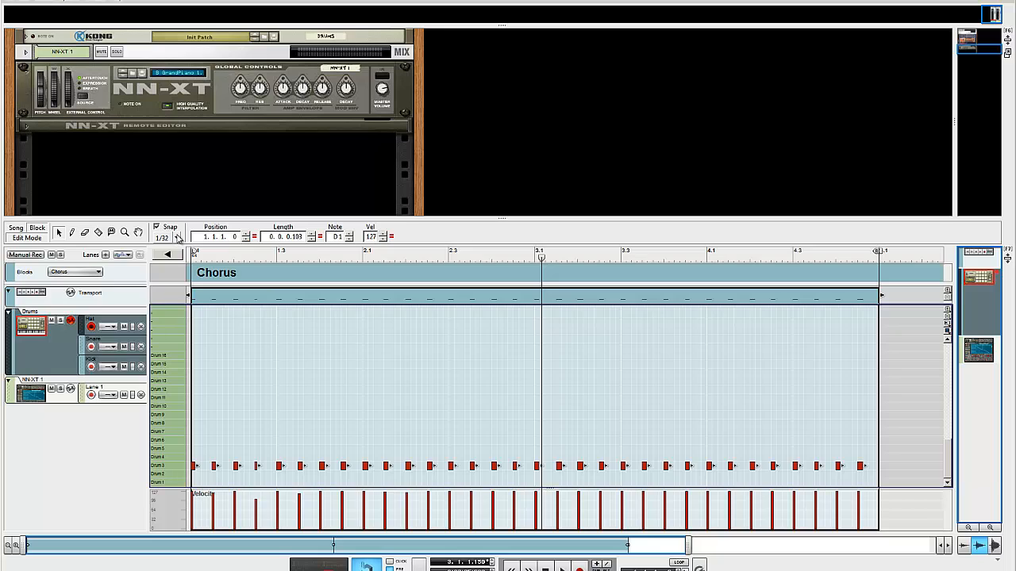
left_click(178, 238)
left_click(168, 250)
left_click(520, 465)
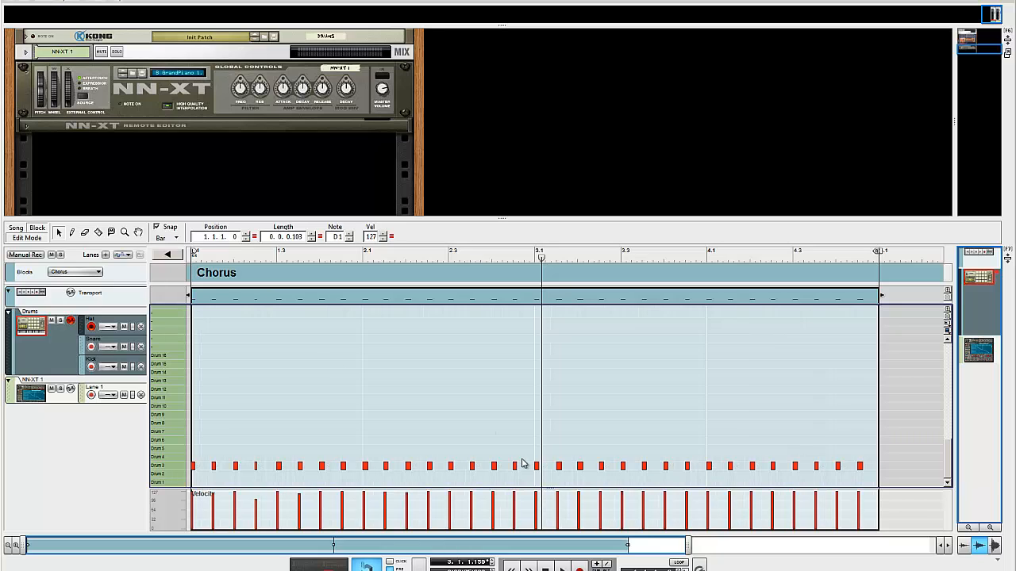
mouse_move(366, 468)
left_mouse_down()
mouse_move(539, 473)
mouse_move(373, 468)
left_mouse_up()
left_click(175, 236)
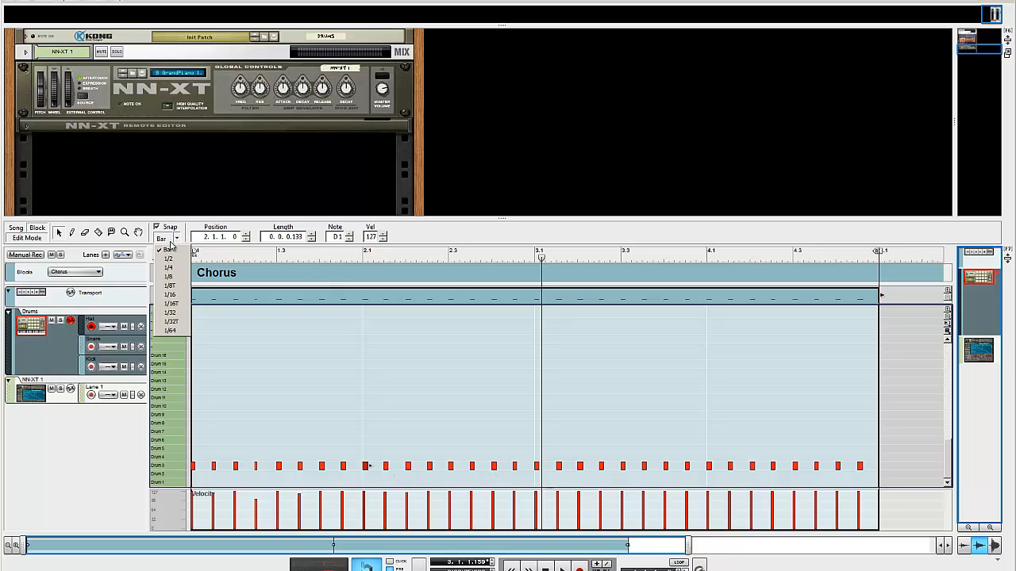
left_click(170, 294)
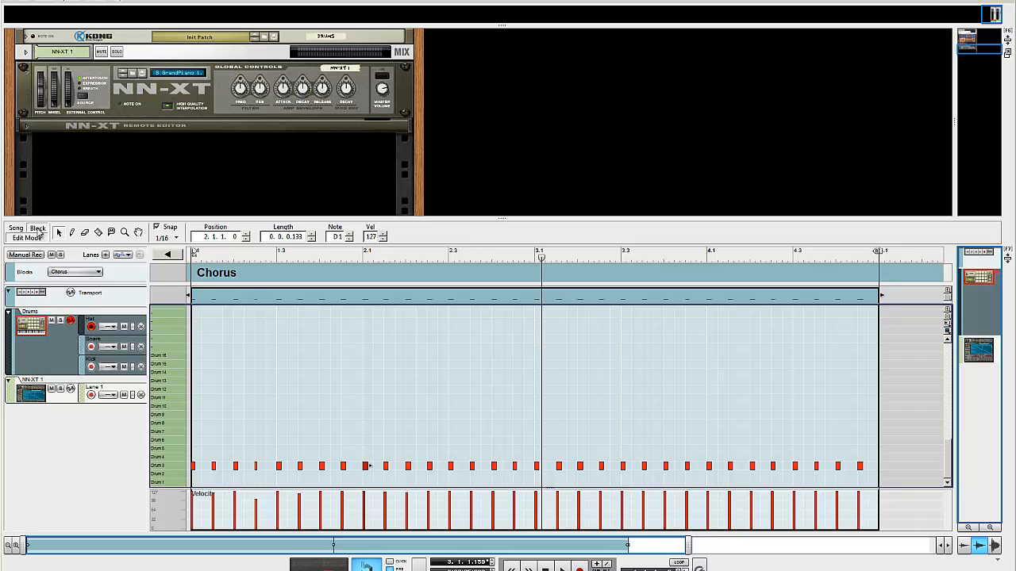
Leave the hat clip's note editor and play the Chorus block from near its start
left_click(172, 256)
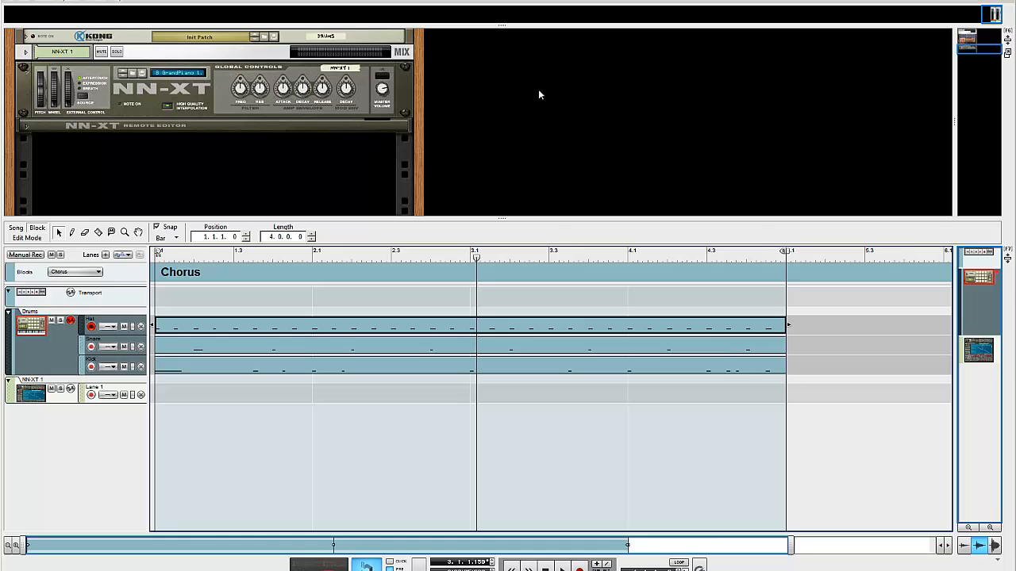
left_click_drag(426, 254, 173, 263)
key("space")
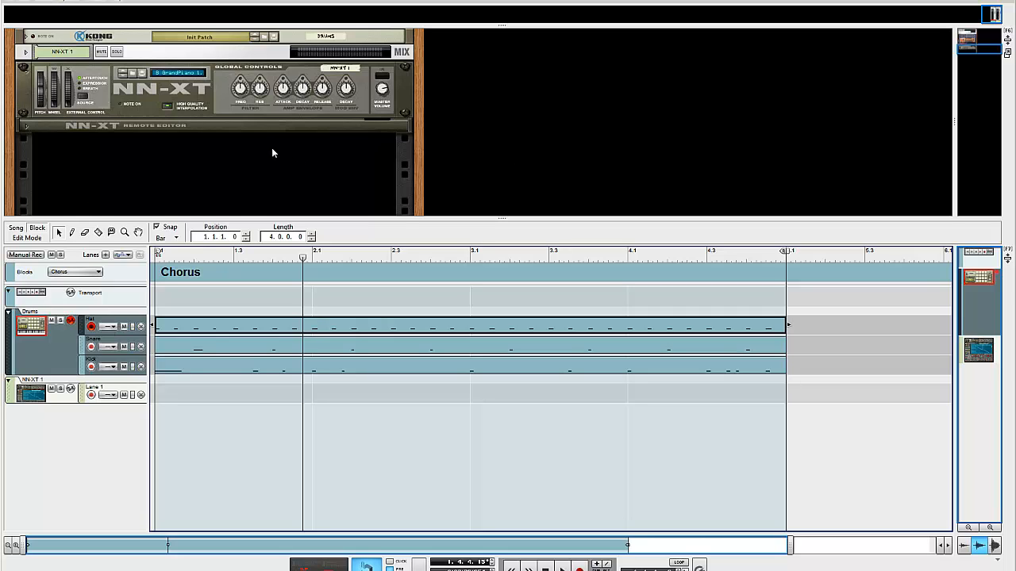
left_click(196, 256)
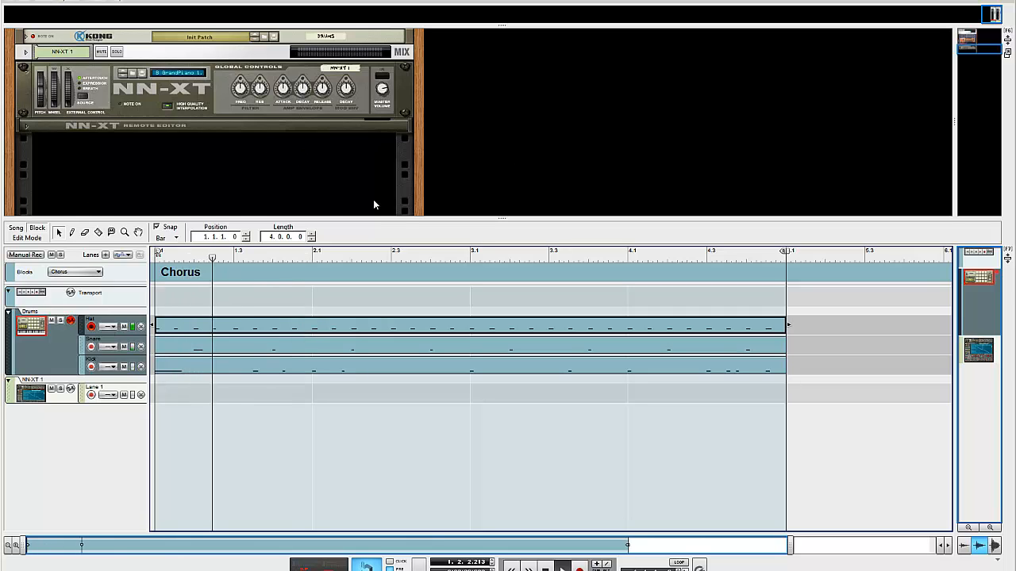
Enlarge the rack area and add an MClass Compressor after the Kong drum device
left_click_drag(336, 219, 342, 405)
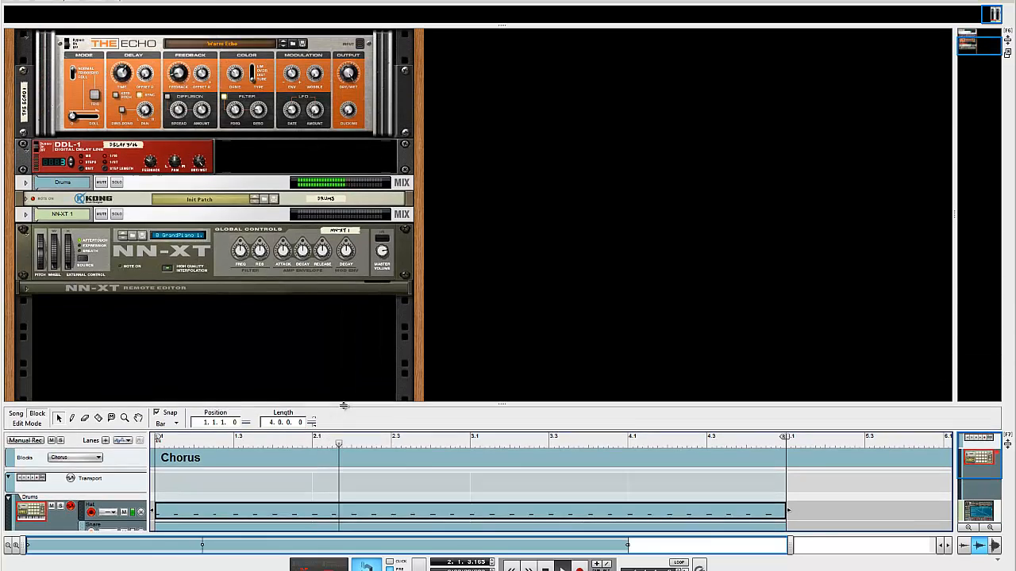
left_click(171, 183)
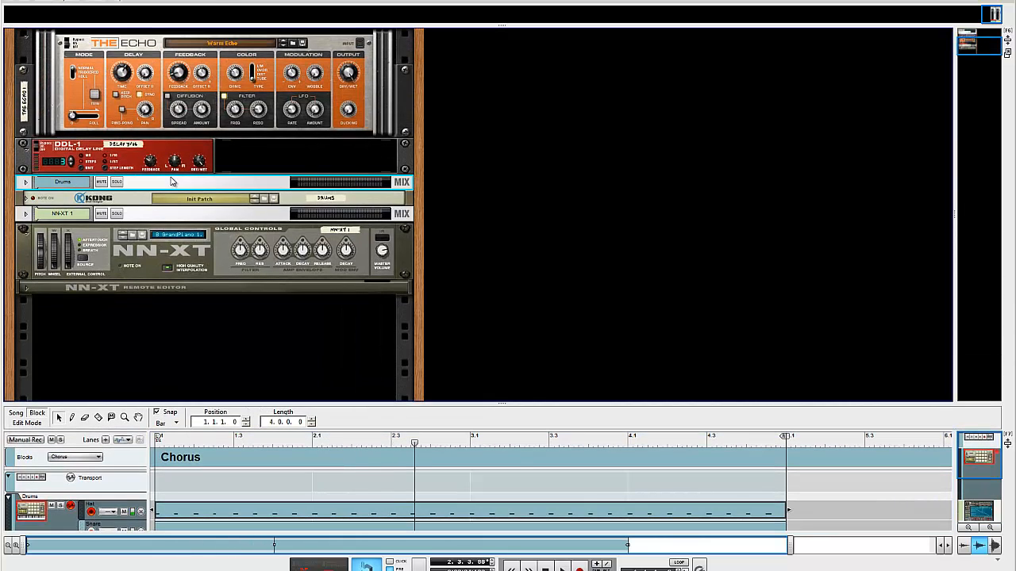
left_click(120, 199)
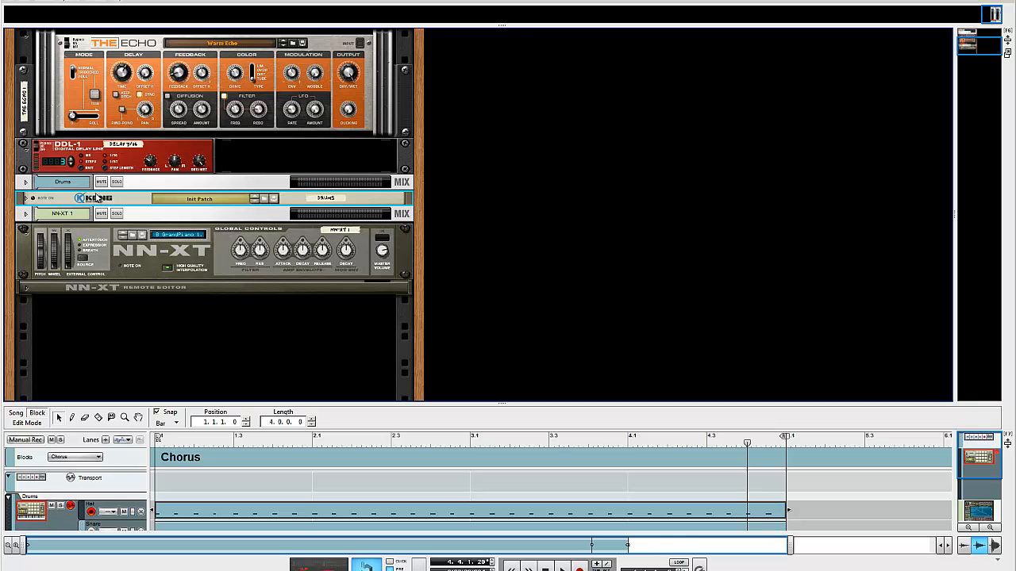
right_click(96, 199)
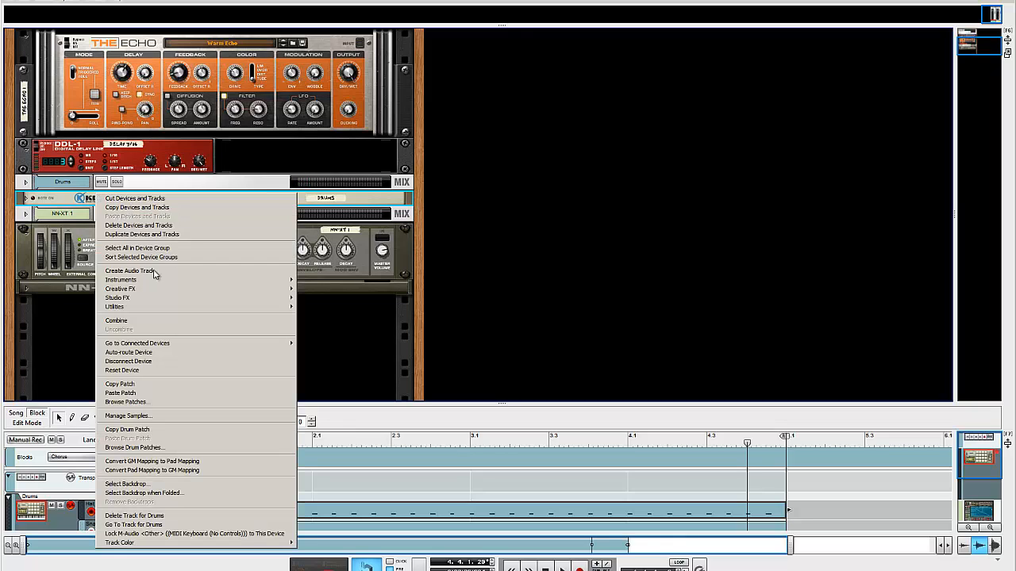
mouse_move(162, 312)
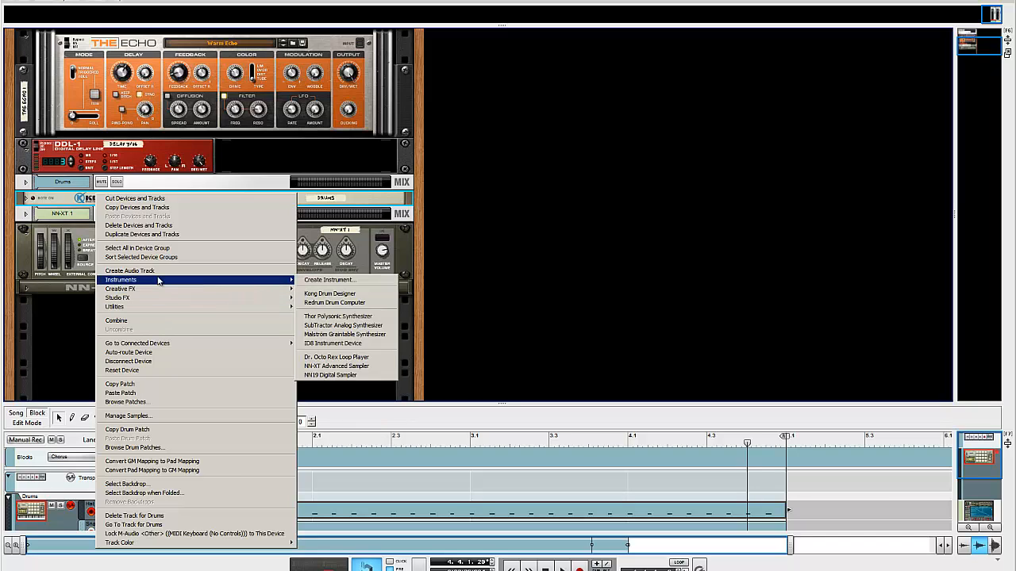
mouse_move(160, 290)
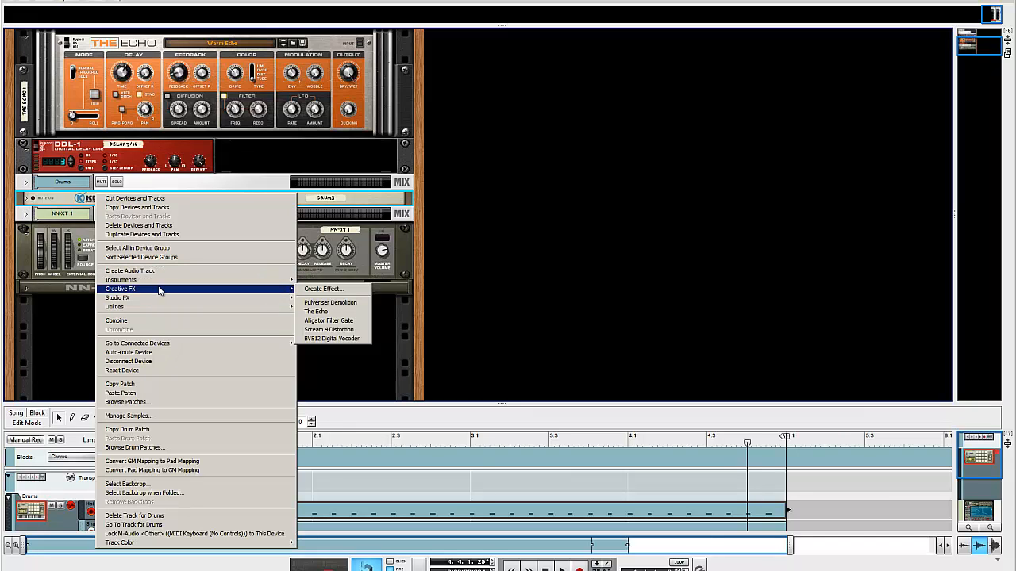
mouse_move(159, 300)
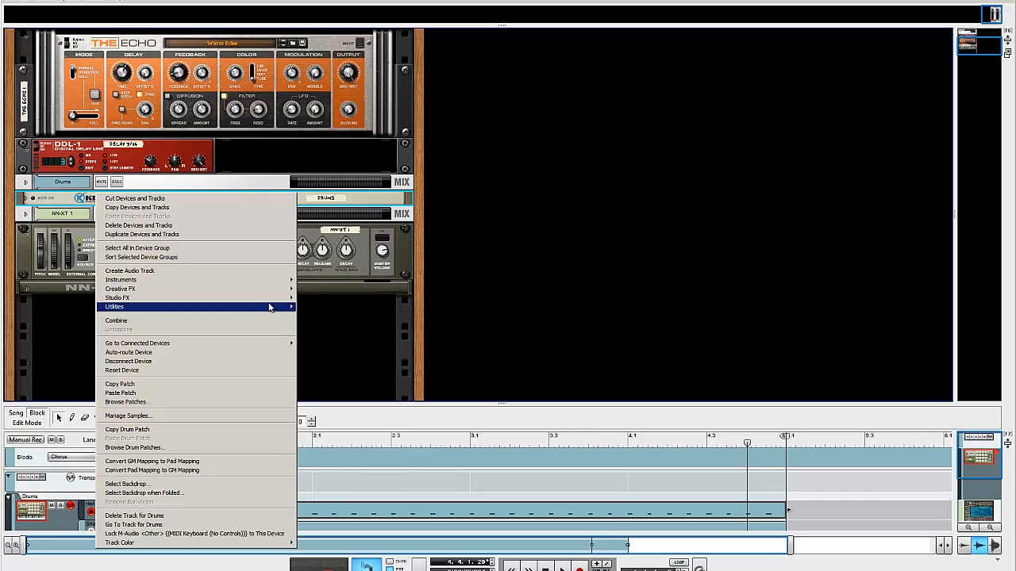
mouse_move(270, 300)
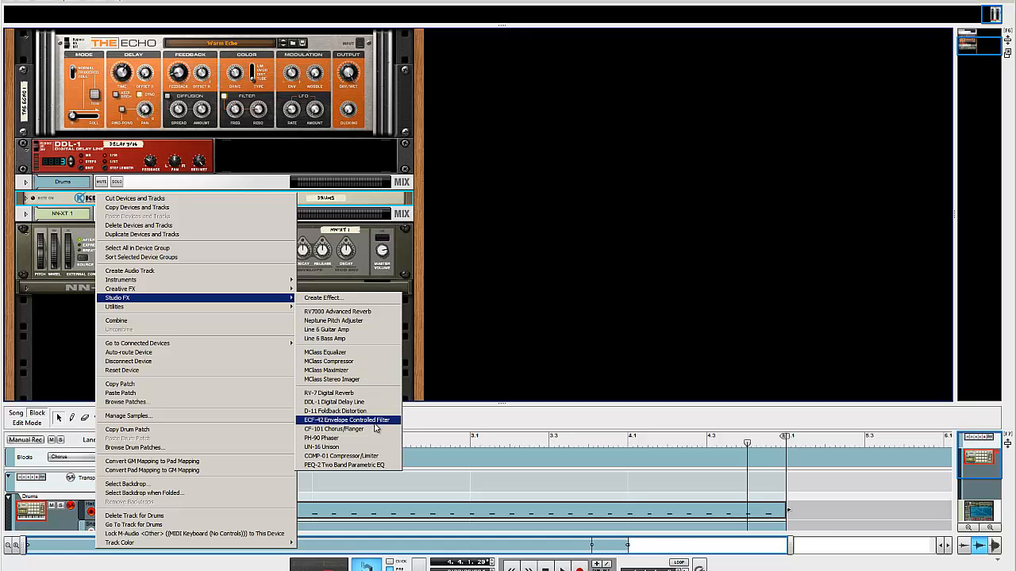
left_click(376, 362)
During playback, lower the compressor's attack and ratio, set its input gain to -12.0 dB and its threshold to about -34.9 dB
key("space")
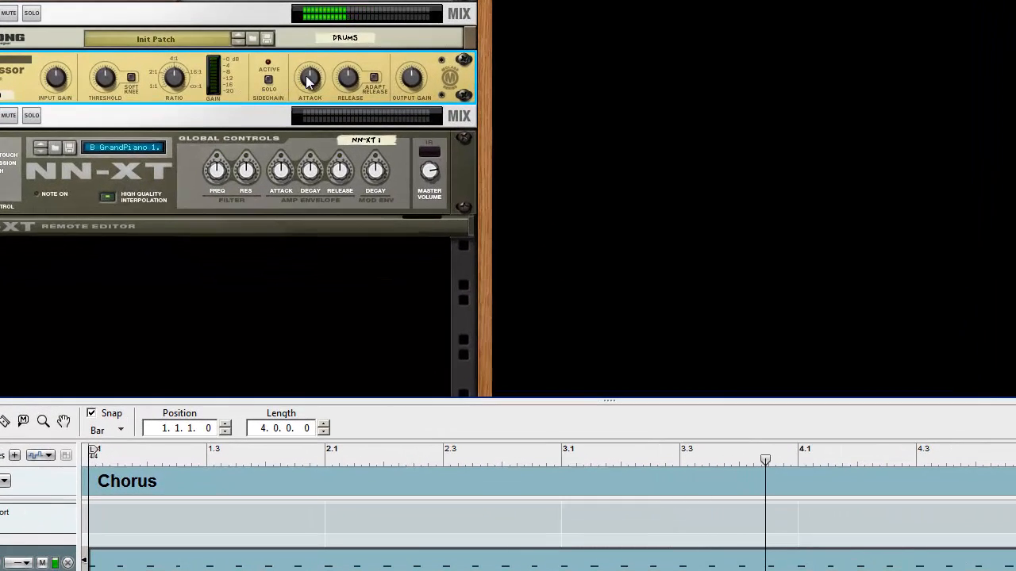
mouse_move(308, 124)
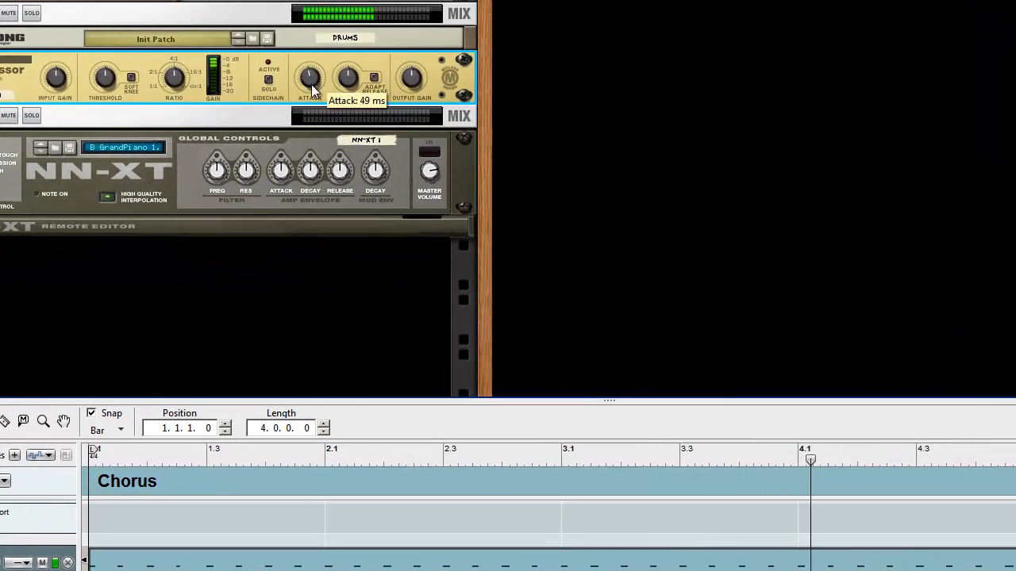
mouse_move(186, 95)
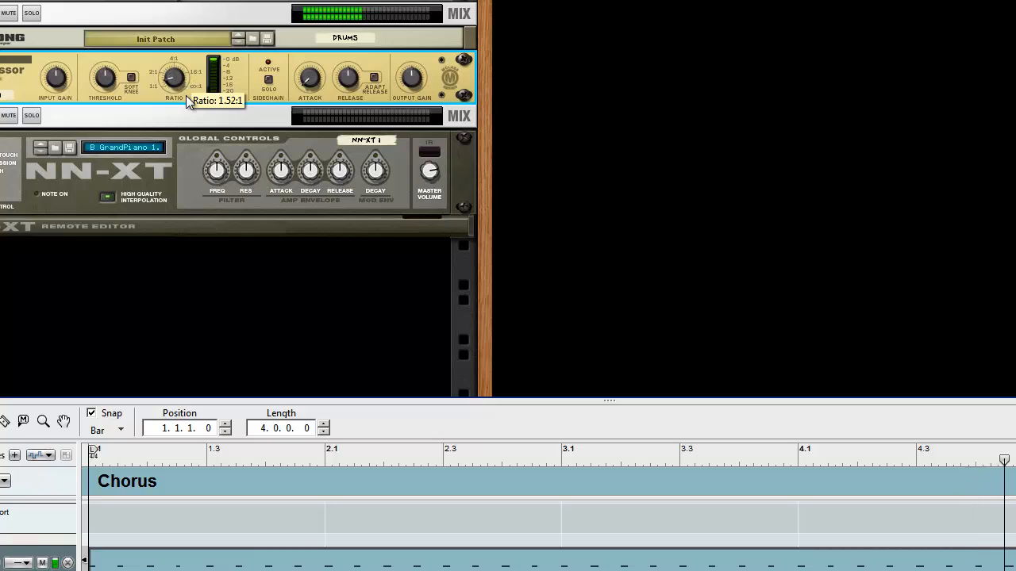
left_click_drag(51, 83, 51, 112)
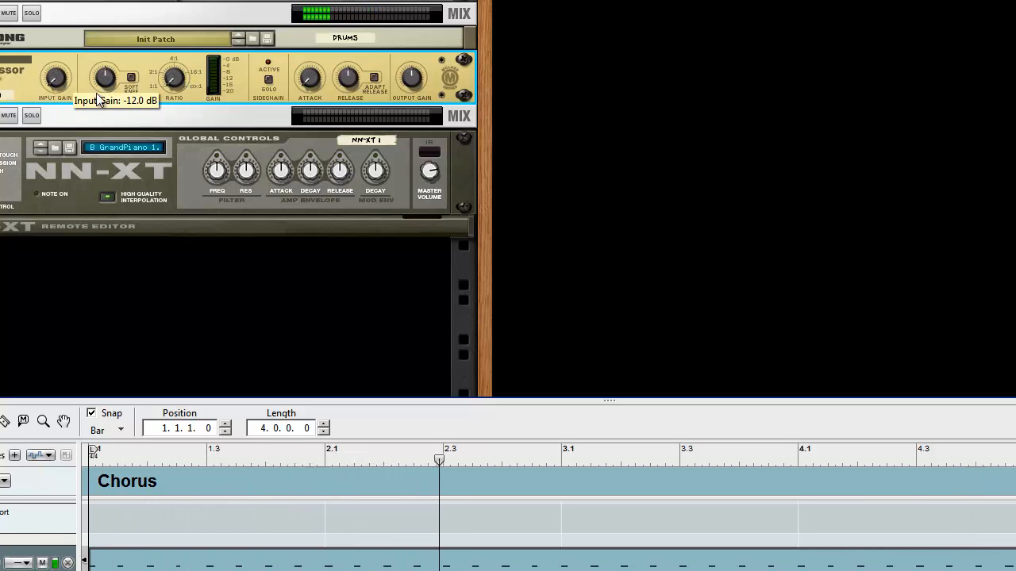
mouse_move(103, 80)
left_click_drag(103, 80, 107, 99)
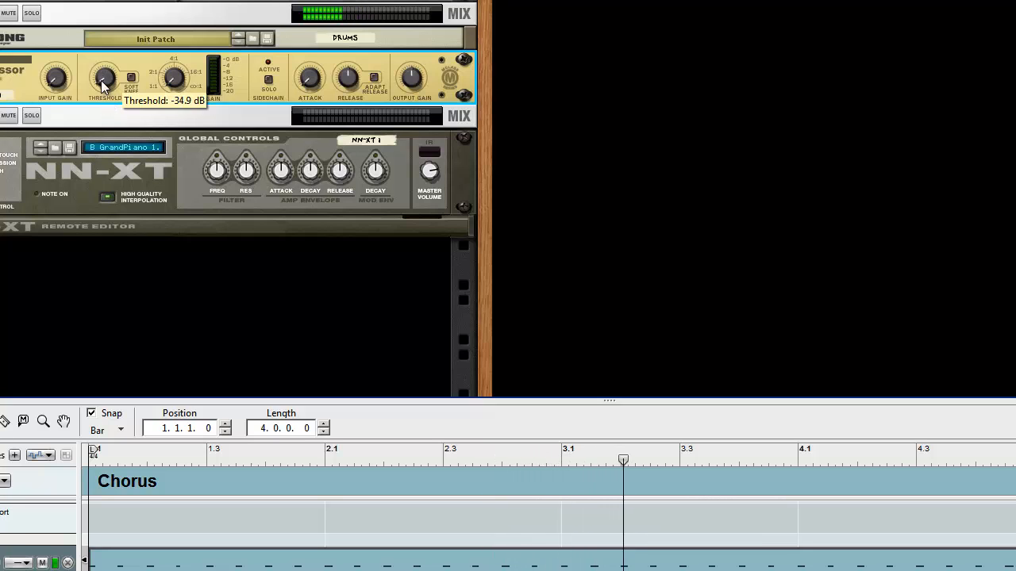
mouse_move(25, 73)
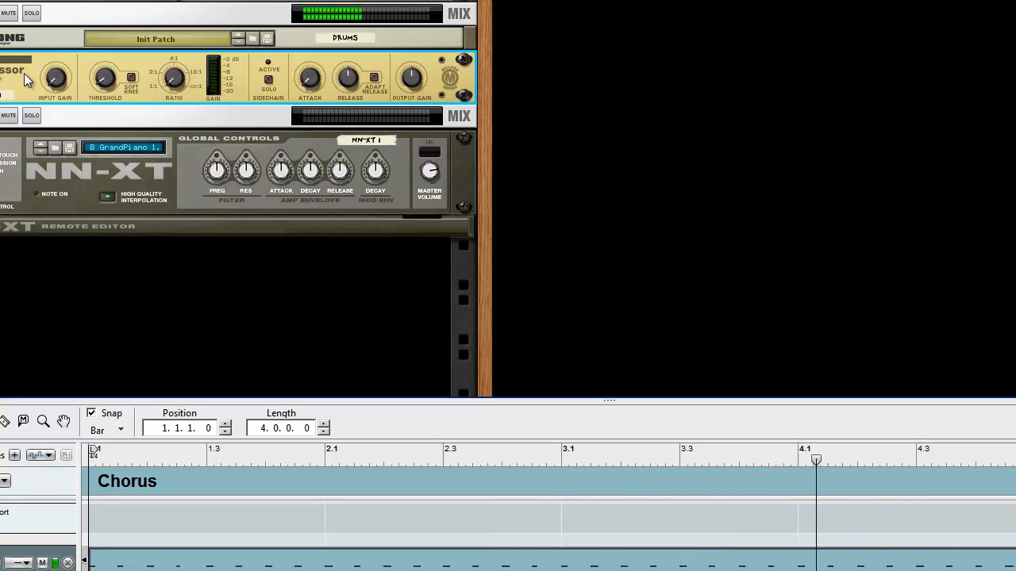
Delete the MClass Compressor from the drum channel, listen to the drums without it, and stop playback
key("Delete")
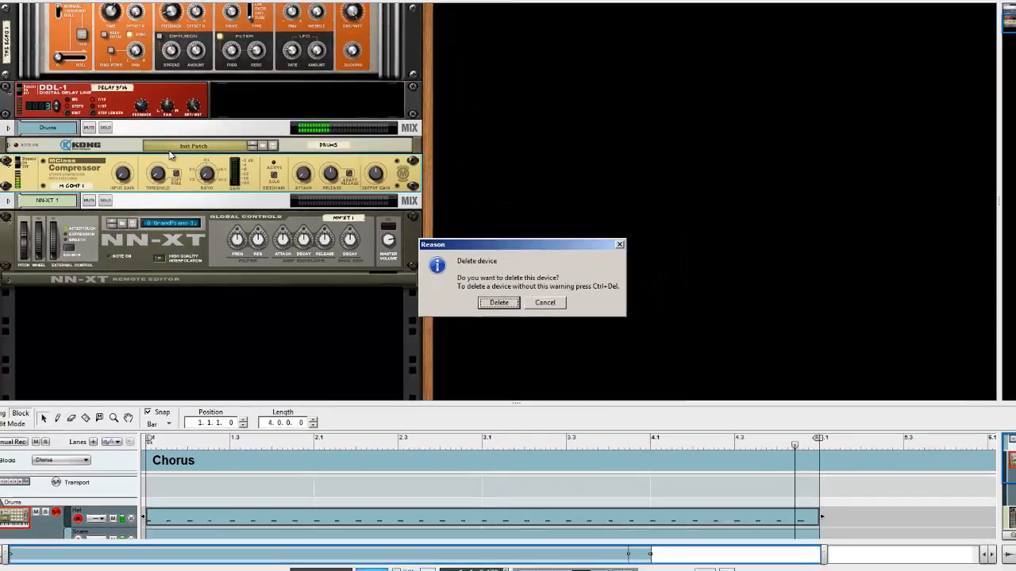
key("Return")
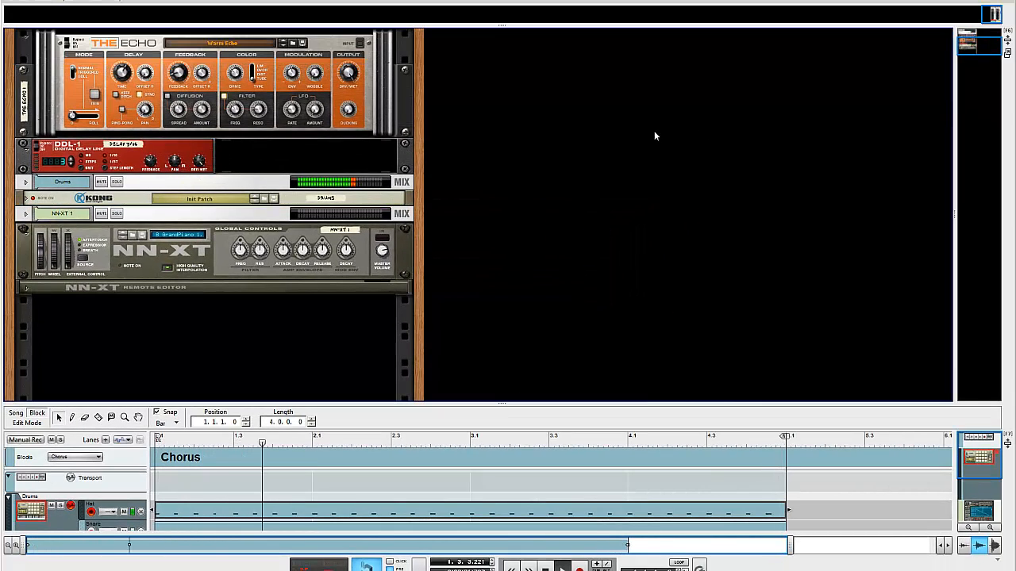
key("space")
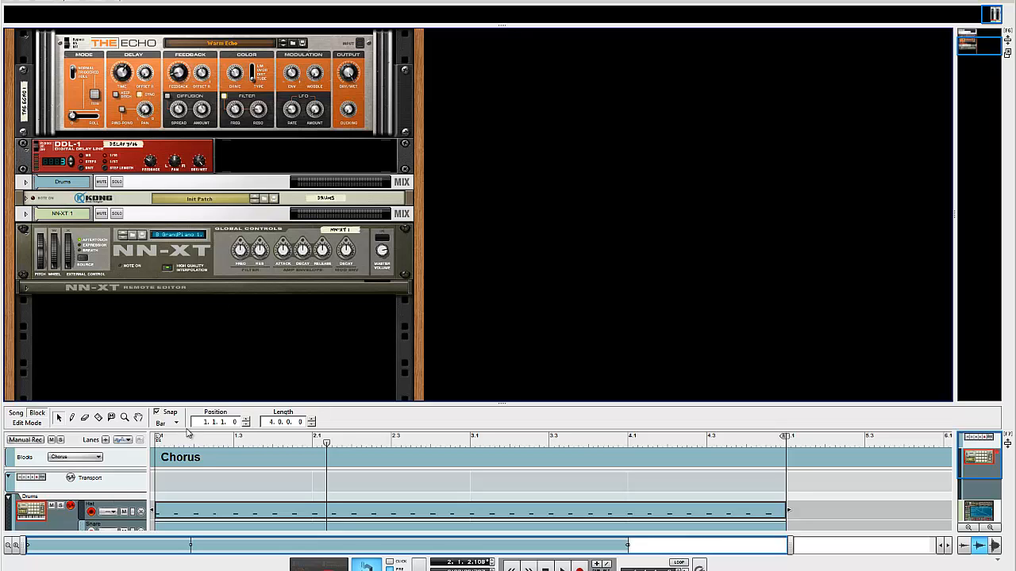
Select the NN-XT 1 track with the playhead at the Chorus block's start, and show the on-screen piano keys
left_click_drag(231, 405, 236, 237)
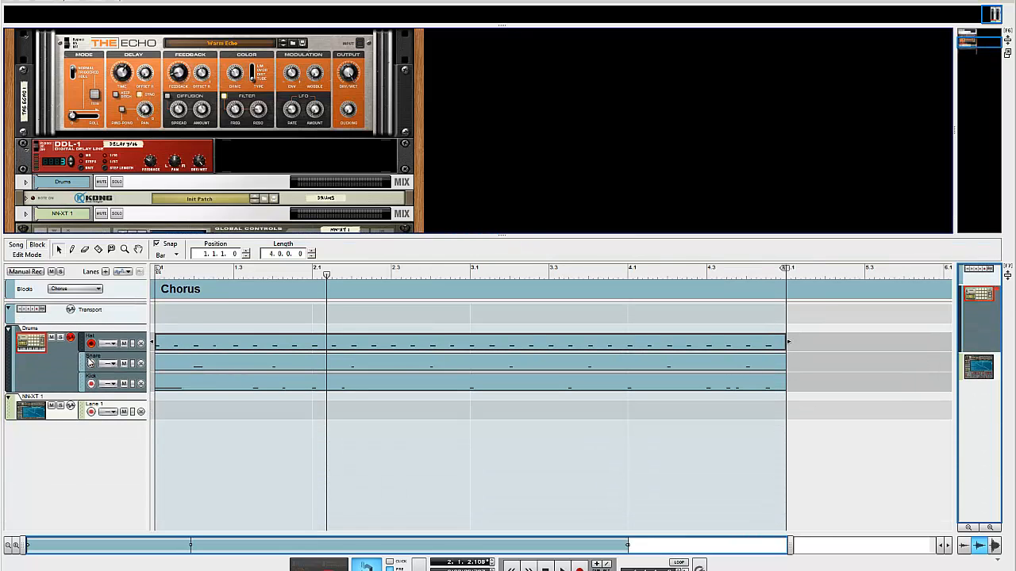
left_click(57, 423)
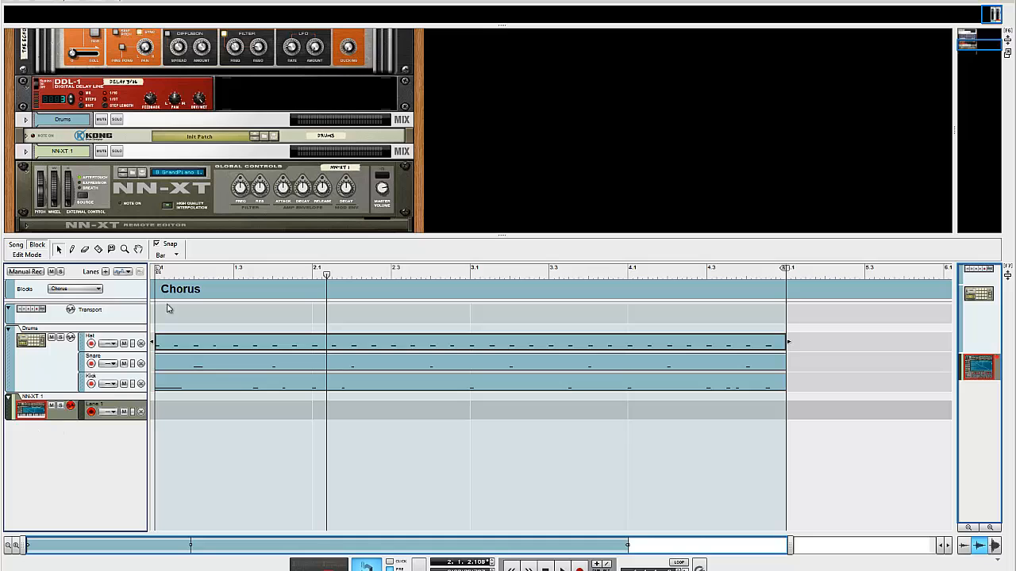
left_click(183, 275)
left_click(80, 3)
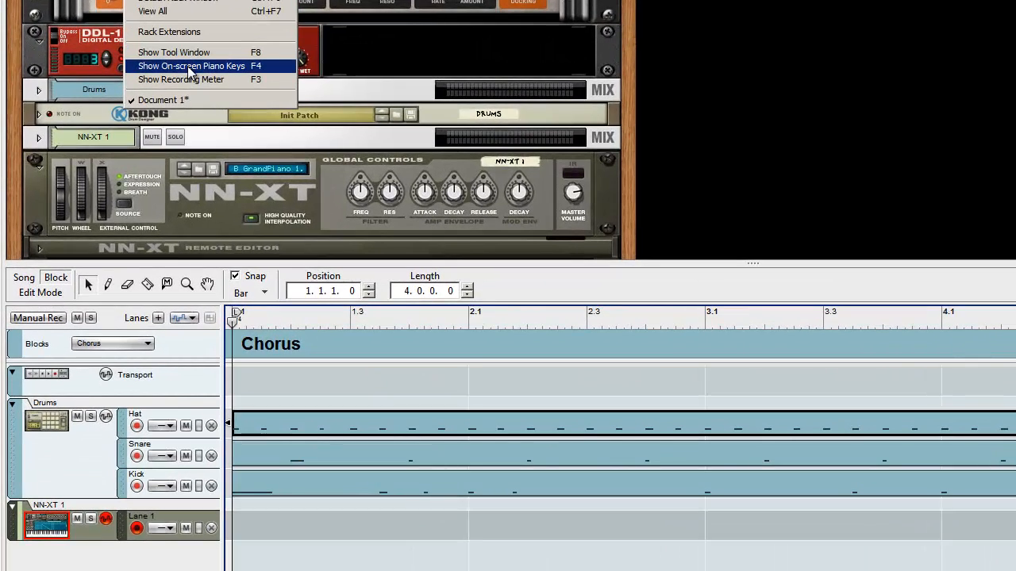
left_click(189, 70)
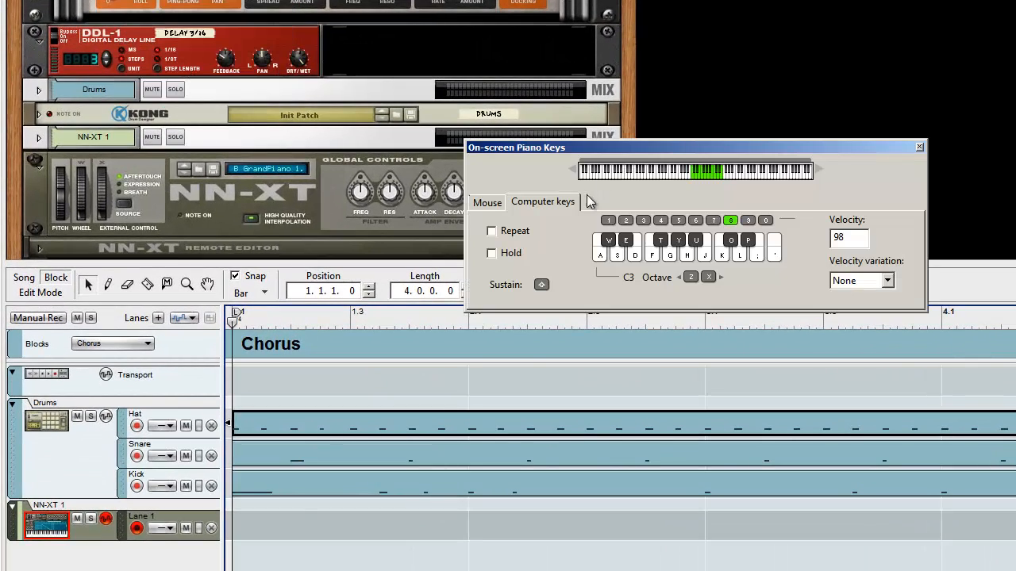
Switch the on-screen piano to Mouse mode and play a couple of test notes on the NN-XT
left_click(487, 202)
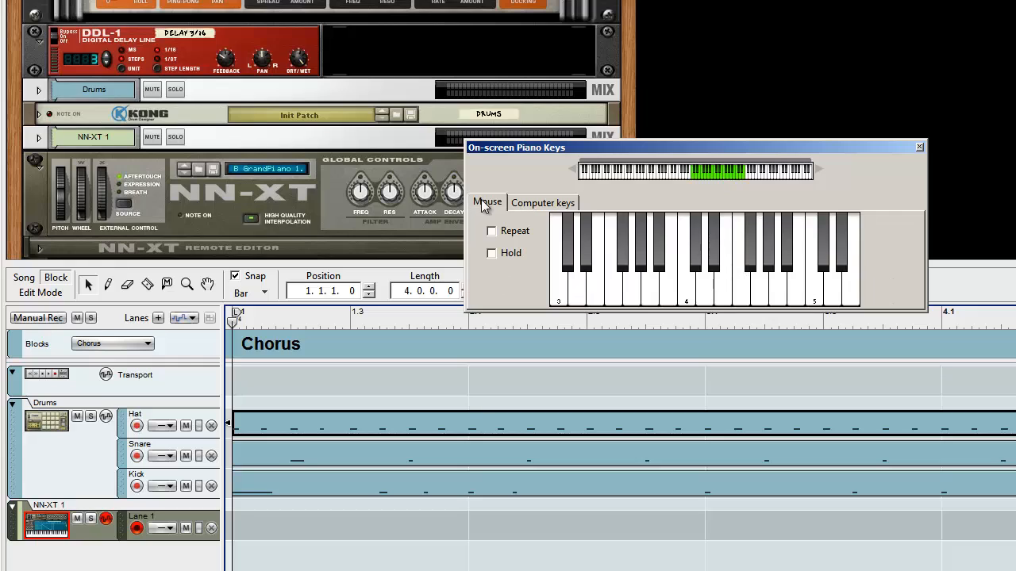
left_click(596, 243)
left_click(671, 279)
Switch the on-screen piano to Computer keys mode and try out a run of NN-XT notes from the keyboard
left_click(542, 203)
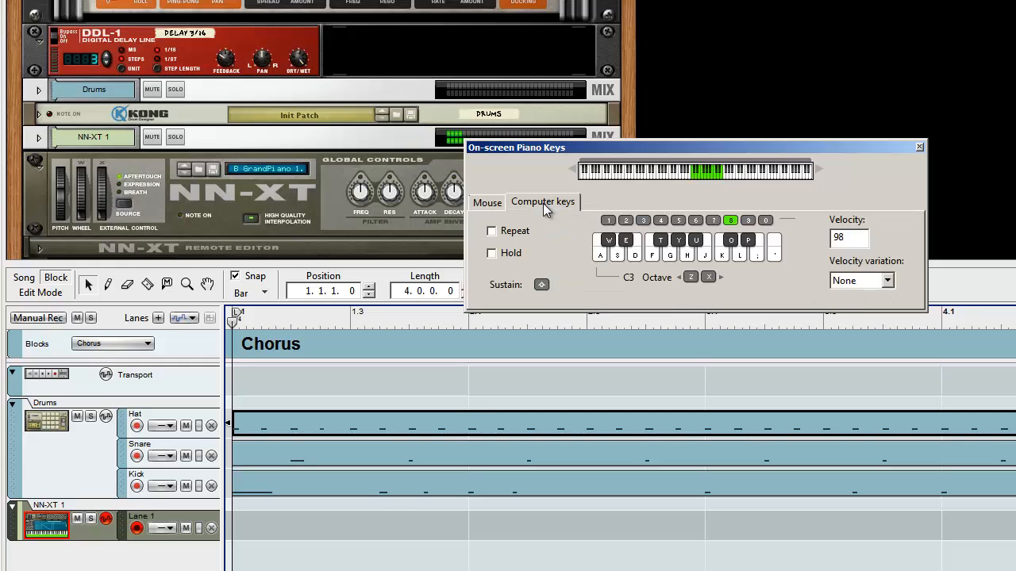
key("s")
key("d")
key("j")
key("k")
key("f")
key("d")
key("k")
key("a")
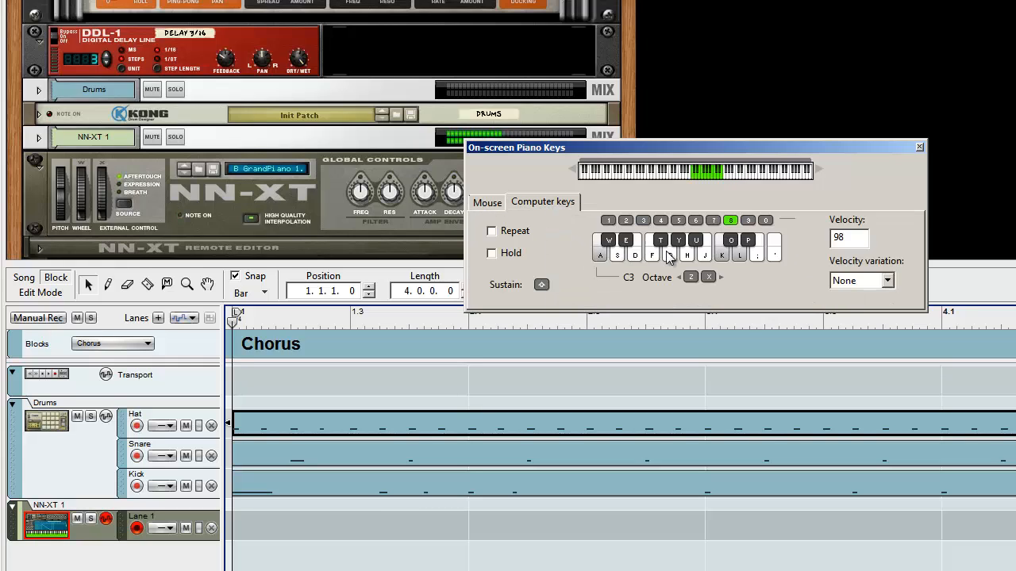
Return the on-screen piano to Mouse mode and move its window clear of the rack
left_click(491, 208)
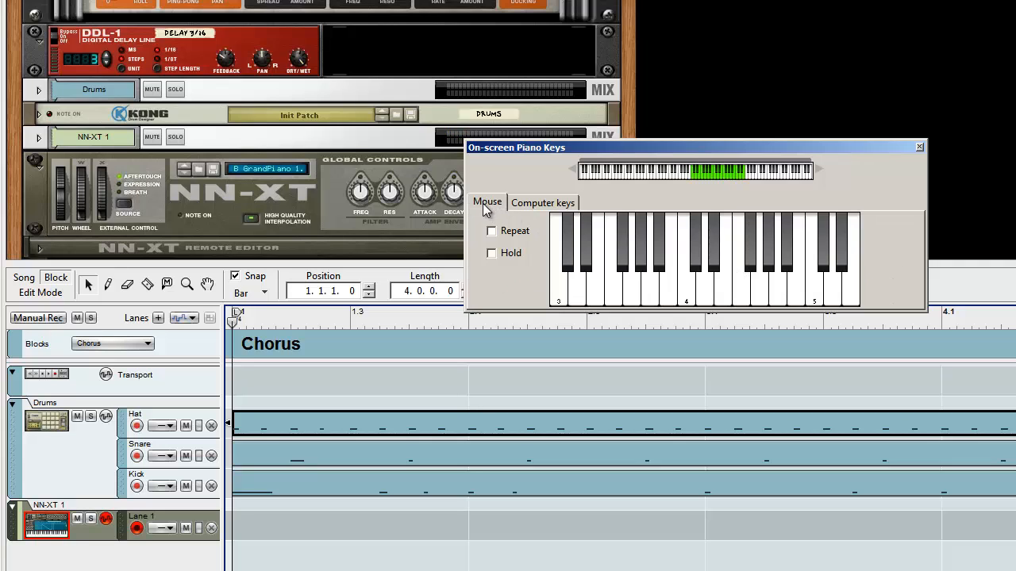
left_click_drag(619, 147, 918, 50)
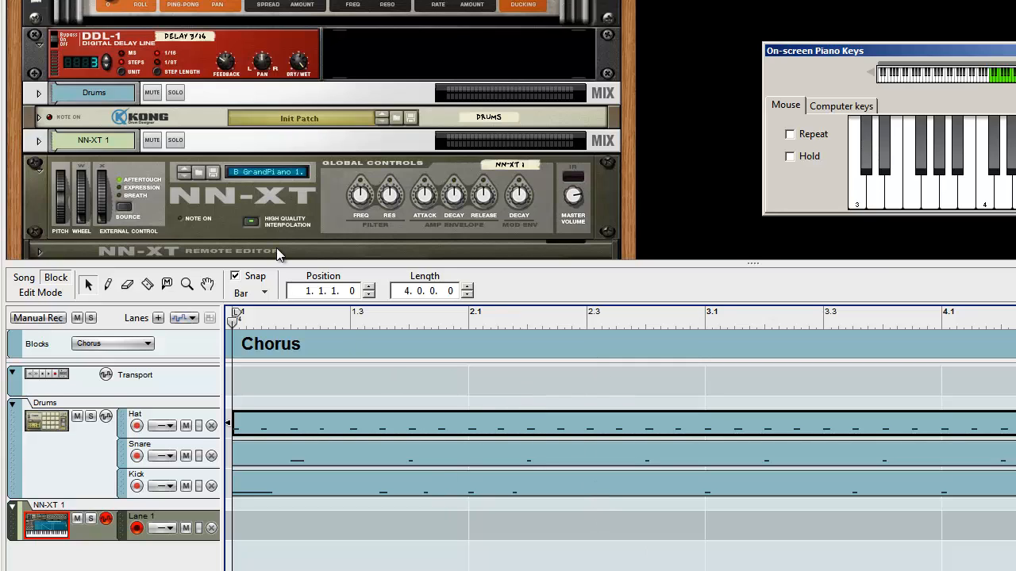
Stop the recording running on the Drums track and make the NN-XT 1 track the recording target
key("comma")
key("comma")
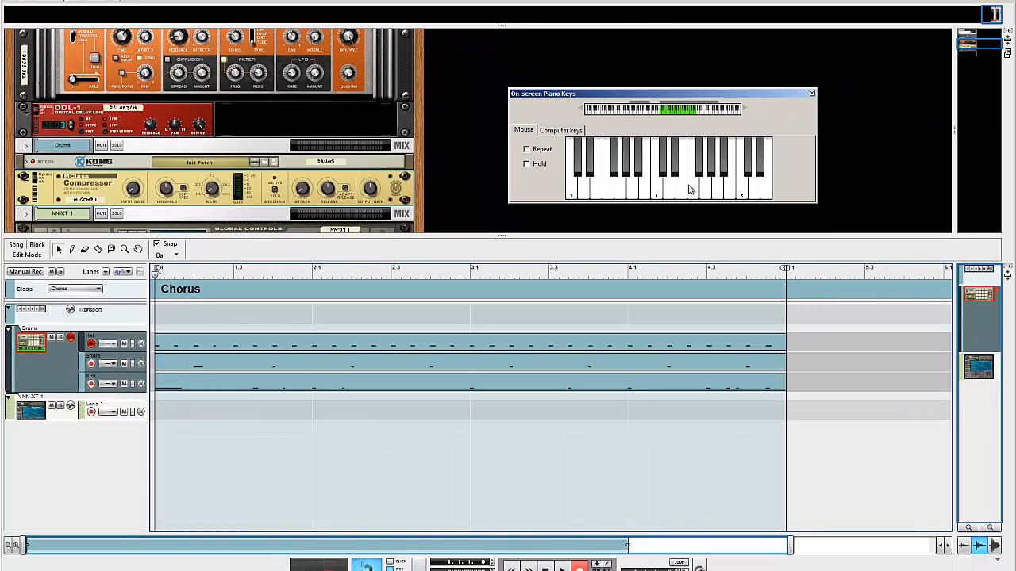
left_click_drag(689, 188, 630, 194)
key("space")
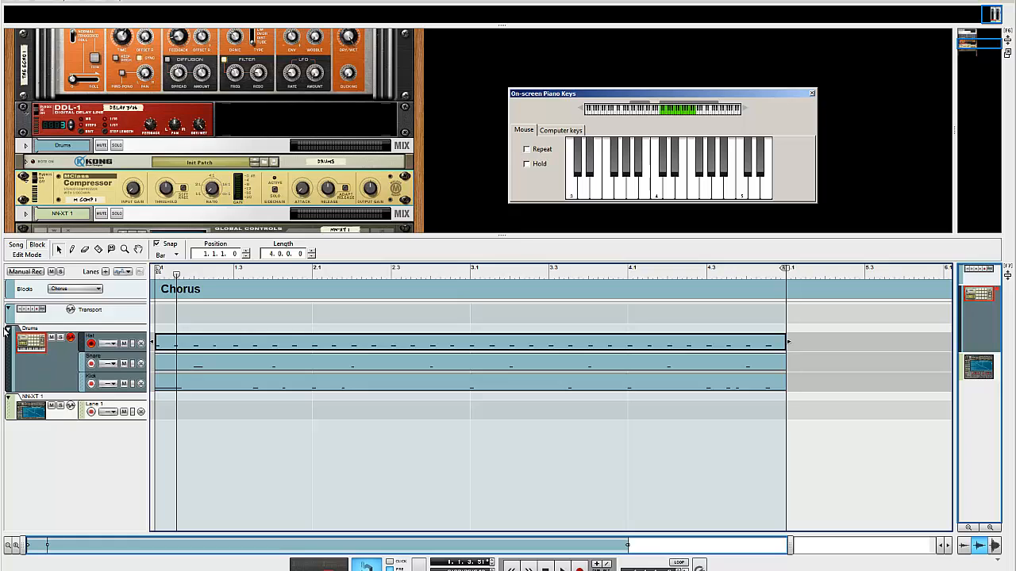
left_click(39, 419)
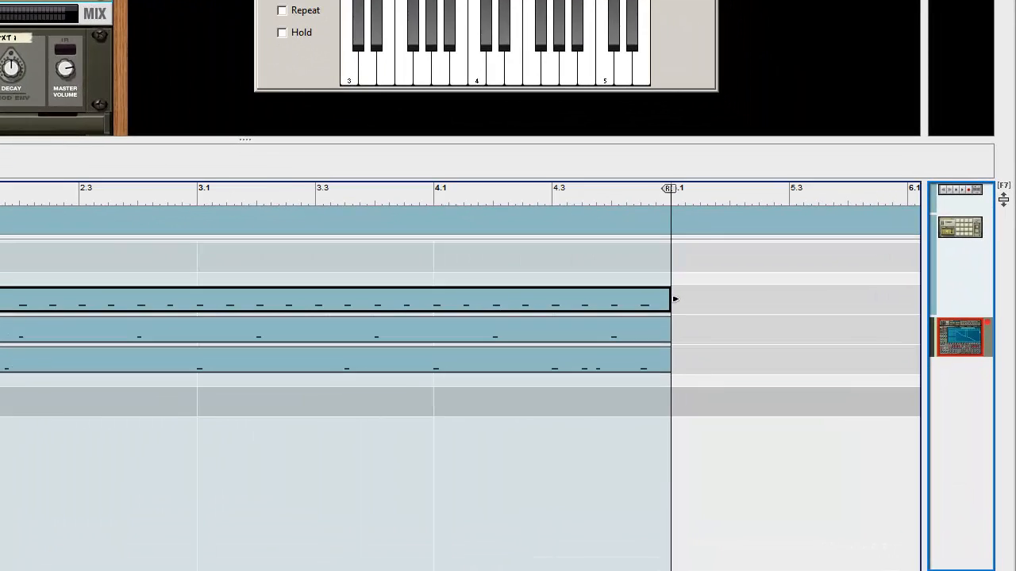
Record a short piano melody on the NN-XT 1 lane from the Chorus block's start, using the on-screen keys
left_click_drag(541, 93, 573, 97)
key("Escape")
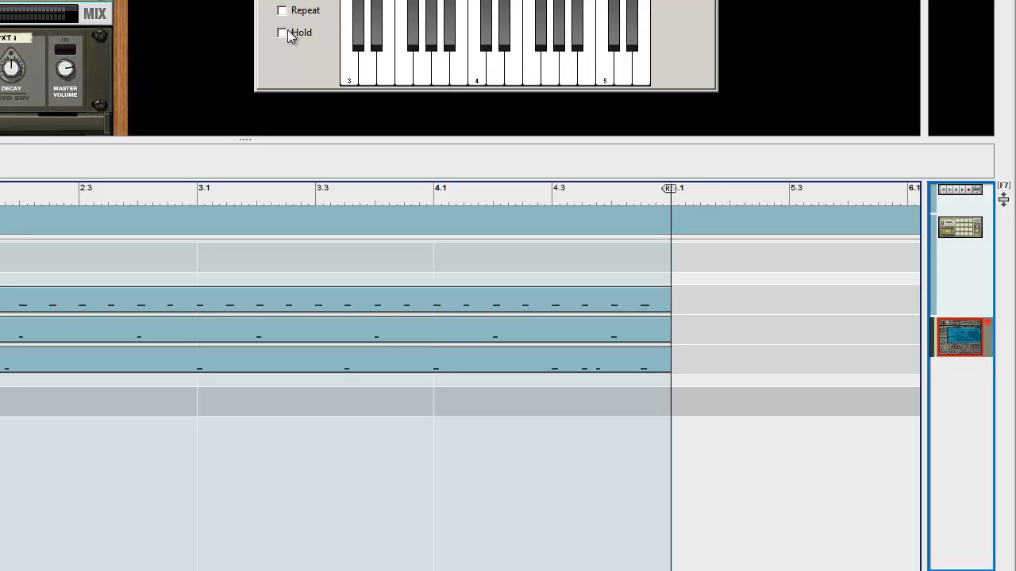
left_click(477, 77)
left_click(439, 76)
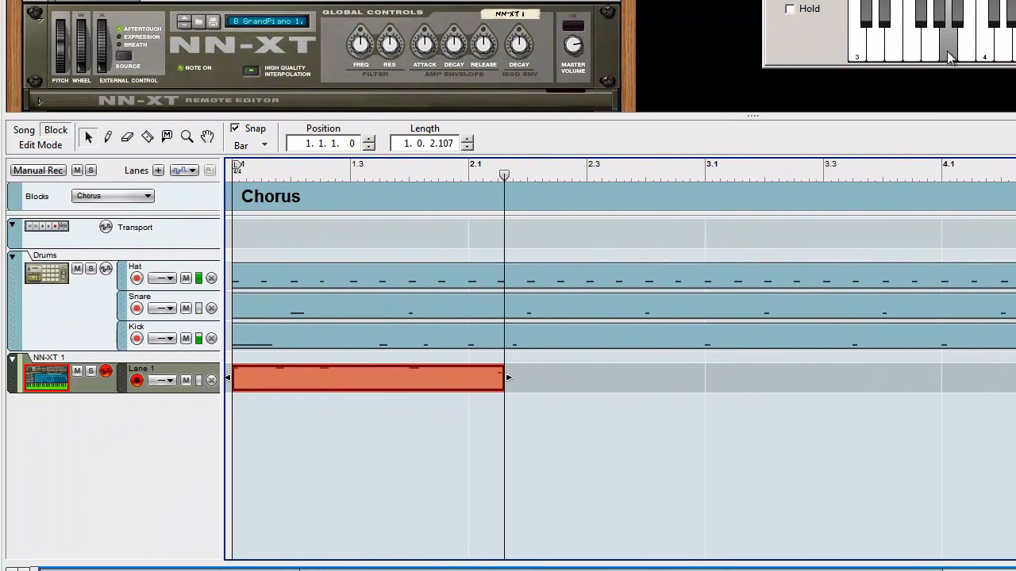
left_click(440, 76)
left_click(926, 55)
left_click(914, 57)
left_click(943, 58)
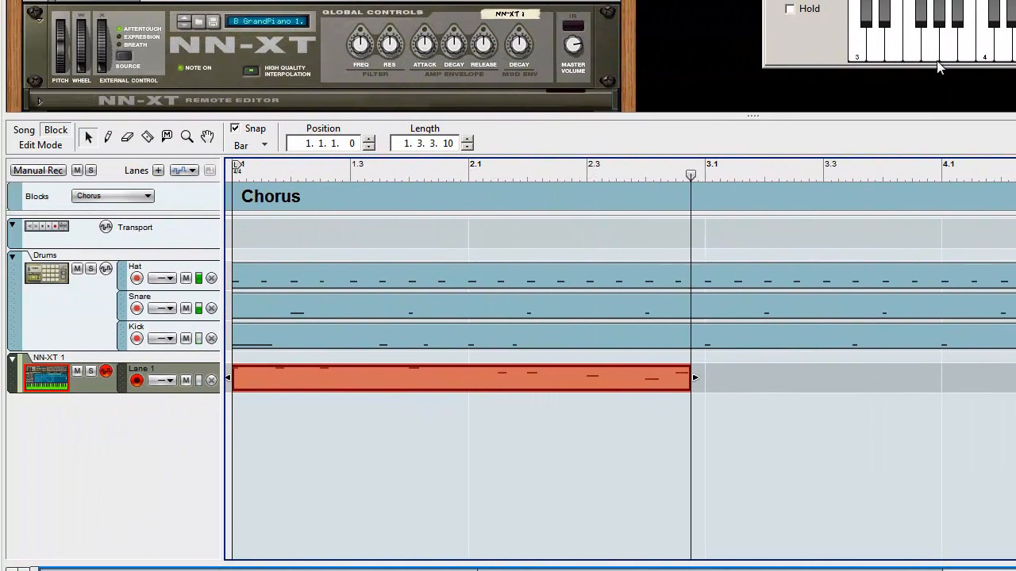
Switch between Song and Block edit modes, finishing on the Chorus block
key("b")
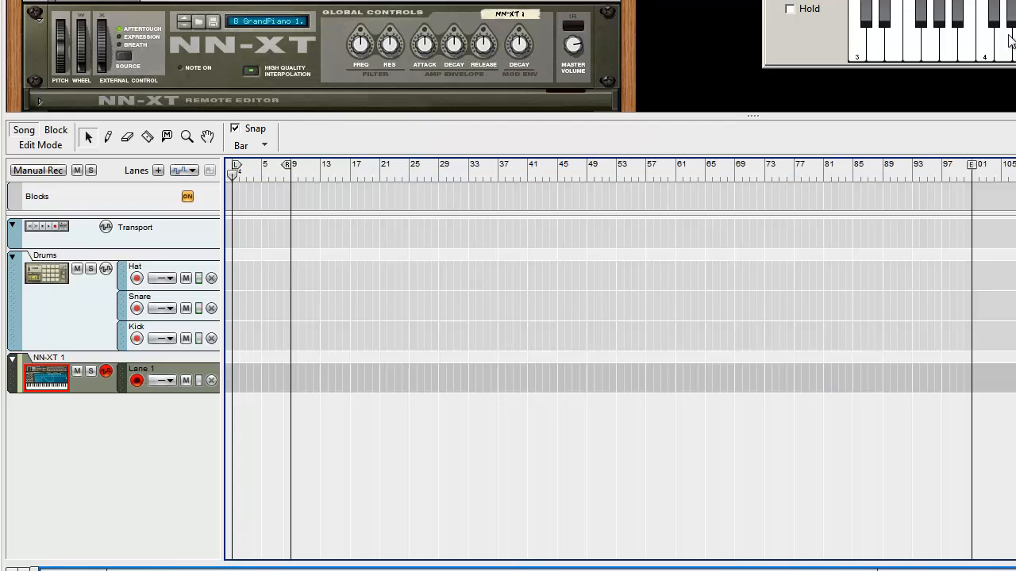
left_click(56, 130)
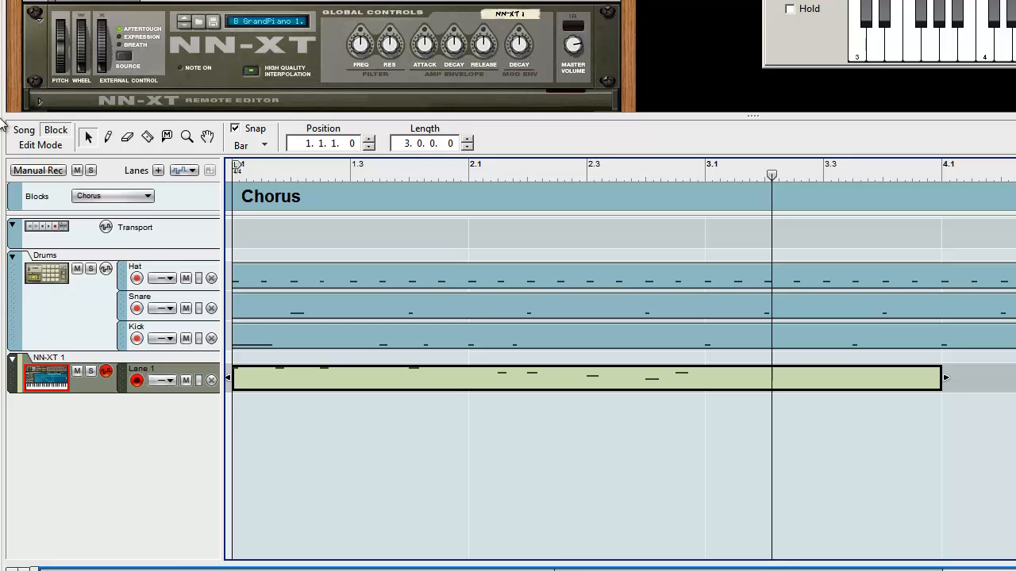
key("s")
key("b")
key("s")
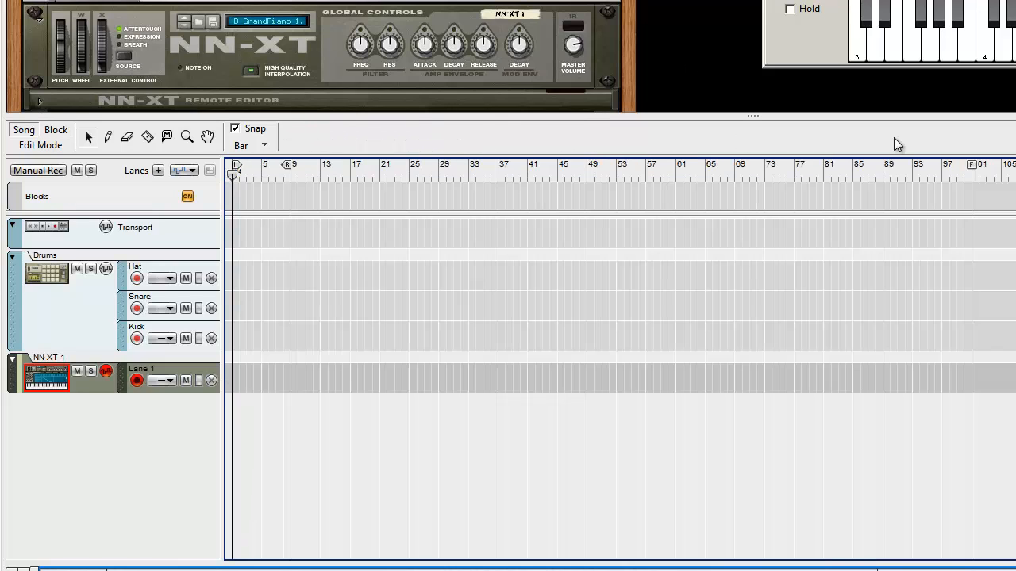
key("b")
Shorten the recorded piano clip to two bars and place a copy of it at bar 3
left_click(762, 180)
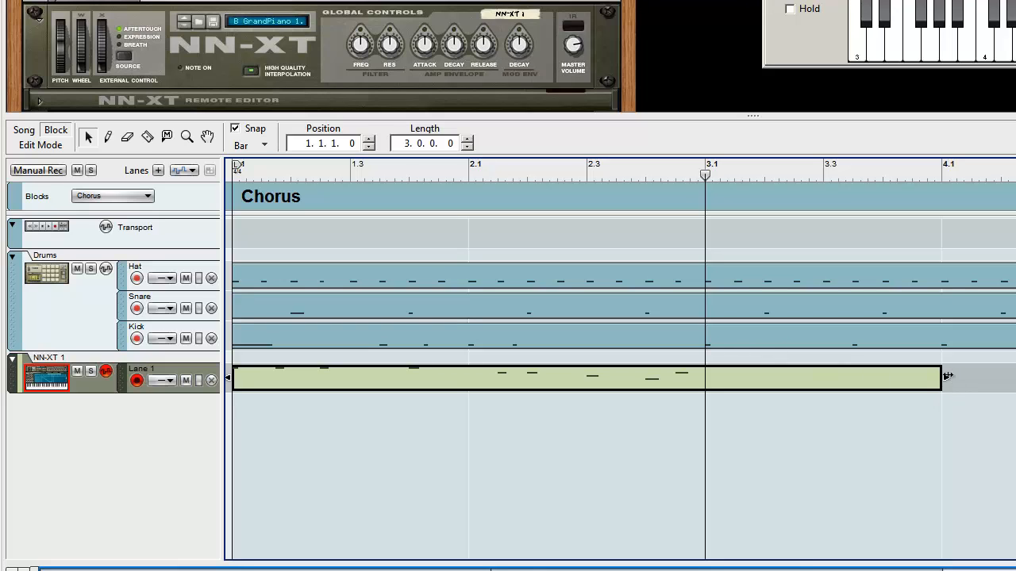
left_click_drag(950, 370, 606, 377)
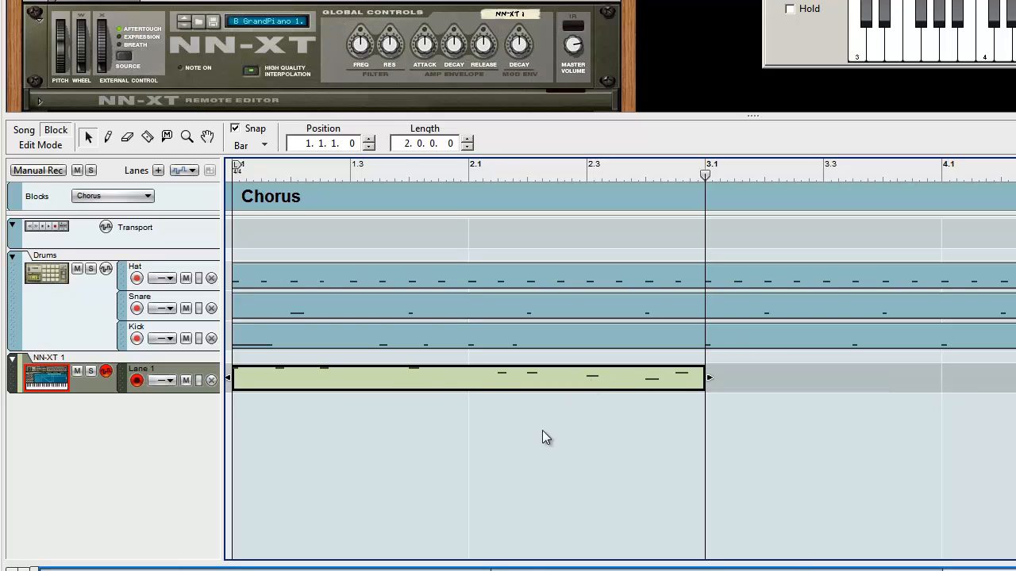
left_click_drag(331, 384, 829, 374)
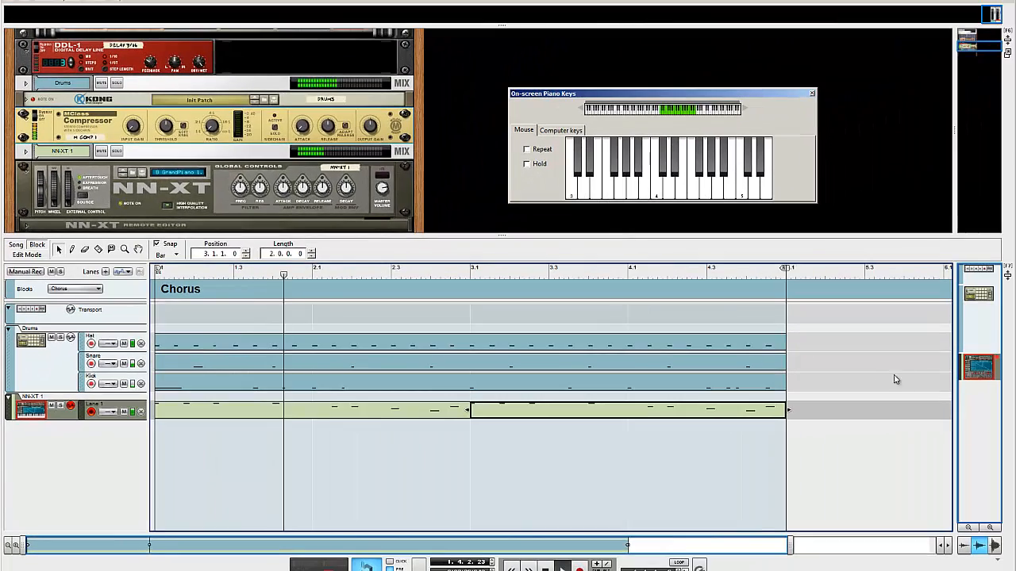
Listen to the repeated piano part, stop playback, and delete both piano clips from the NN-XT 1 lane
left_click(869, 382)
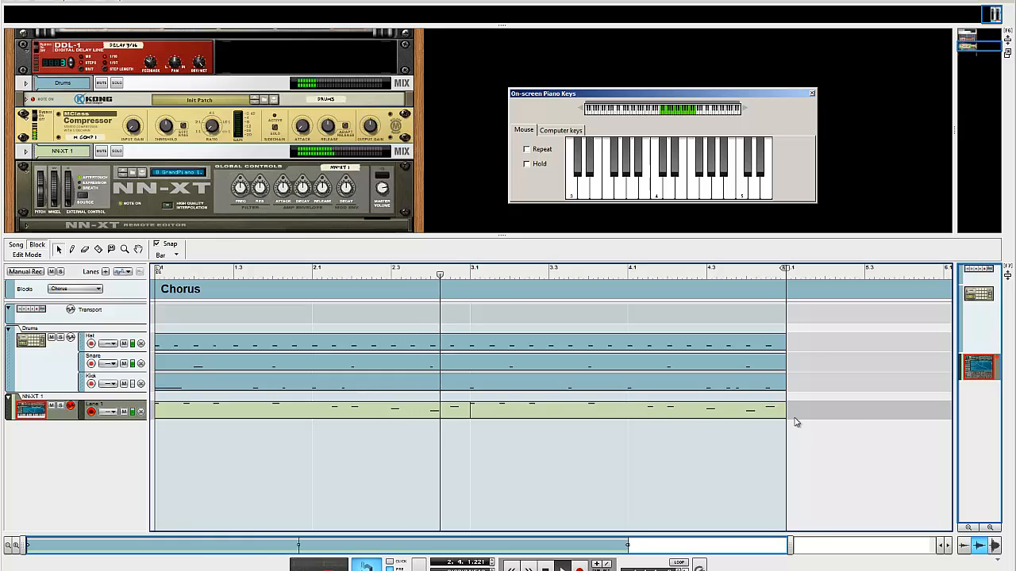
key("space")
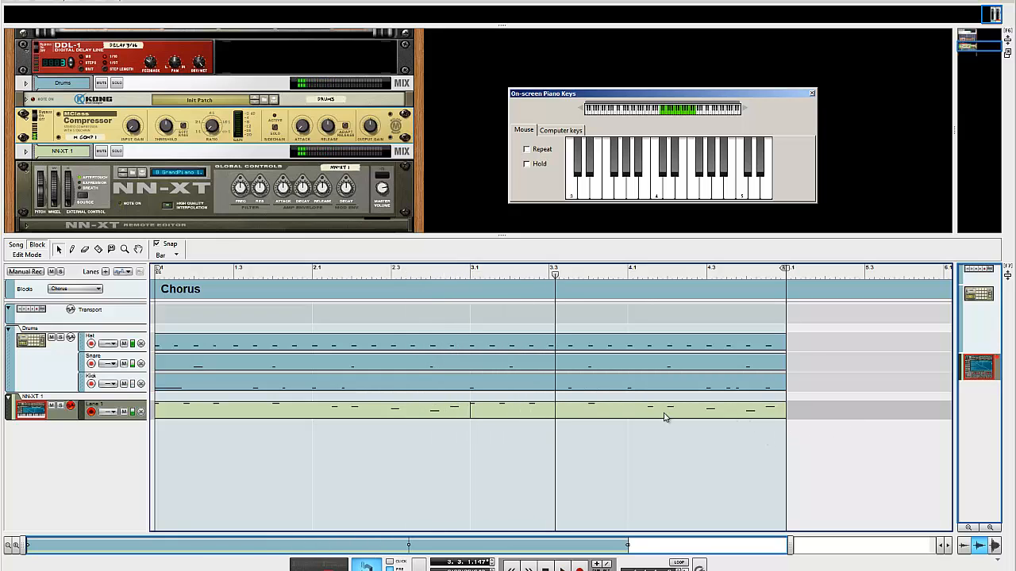
left_click_drag(563, 428, 464, 411)
key("Delete")
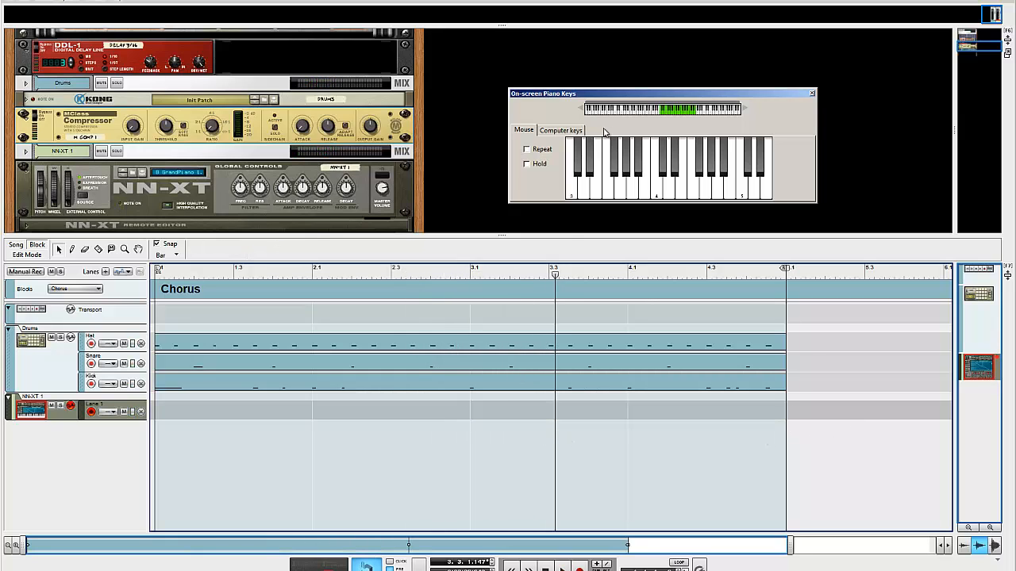
Try playing the NN-XT piano again with the on-screen piano in Computer keys mode
left_click(565, 130)
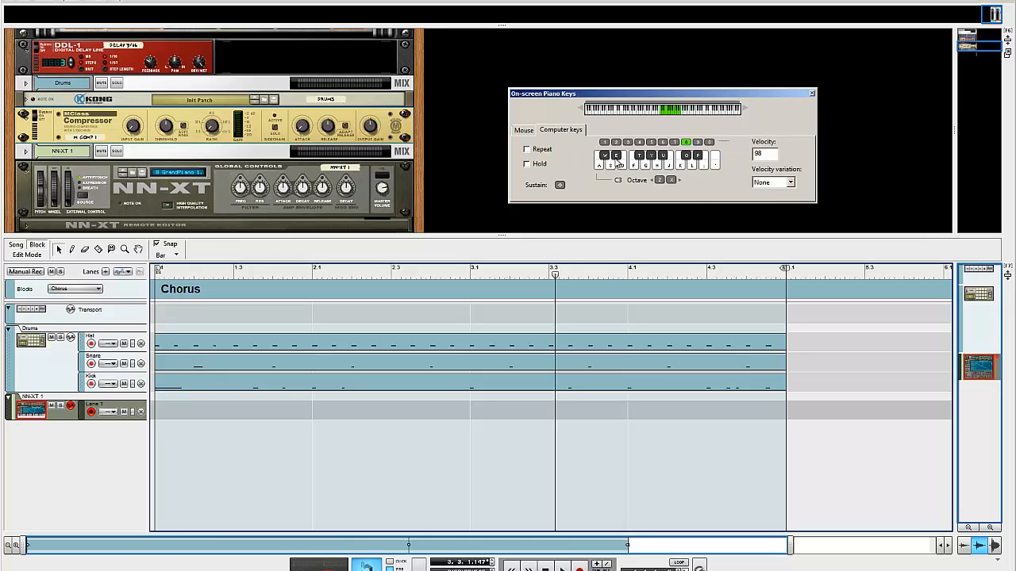
key("f")
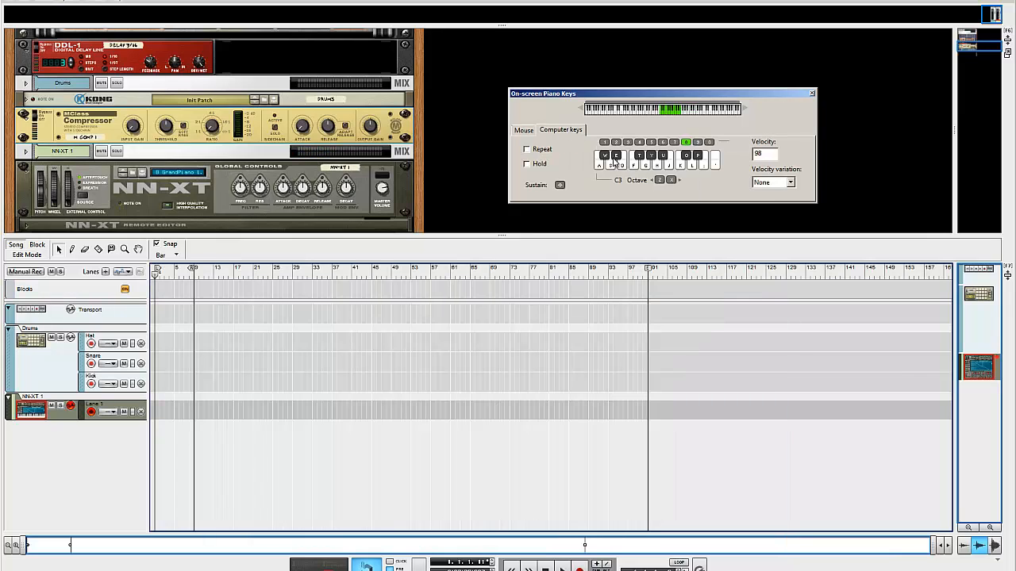
key("g")
key("h")
key("a")
key("f")
key("j")
key("k")
key("a")
key("k")
Set the on-screen piano back to Mouse mode, close it, and return to Block edit mode
left_click(529, 131)
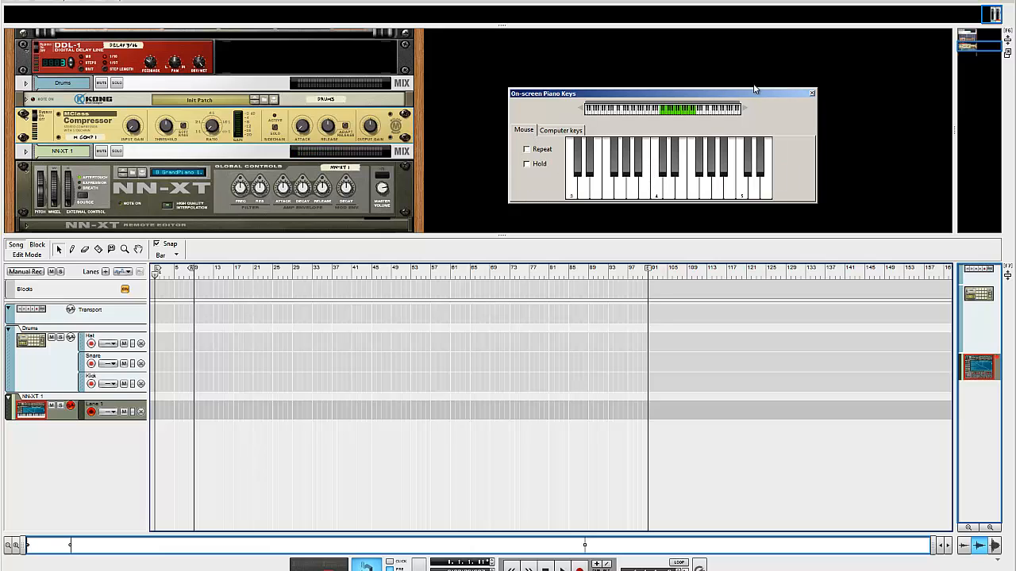
left_click(811, 93)
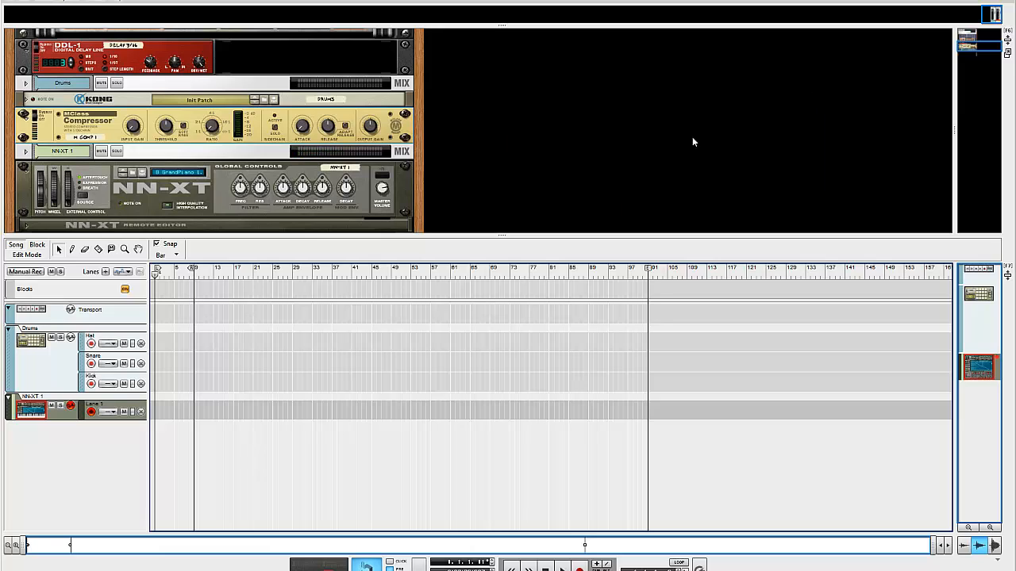
left_click(38, 246)
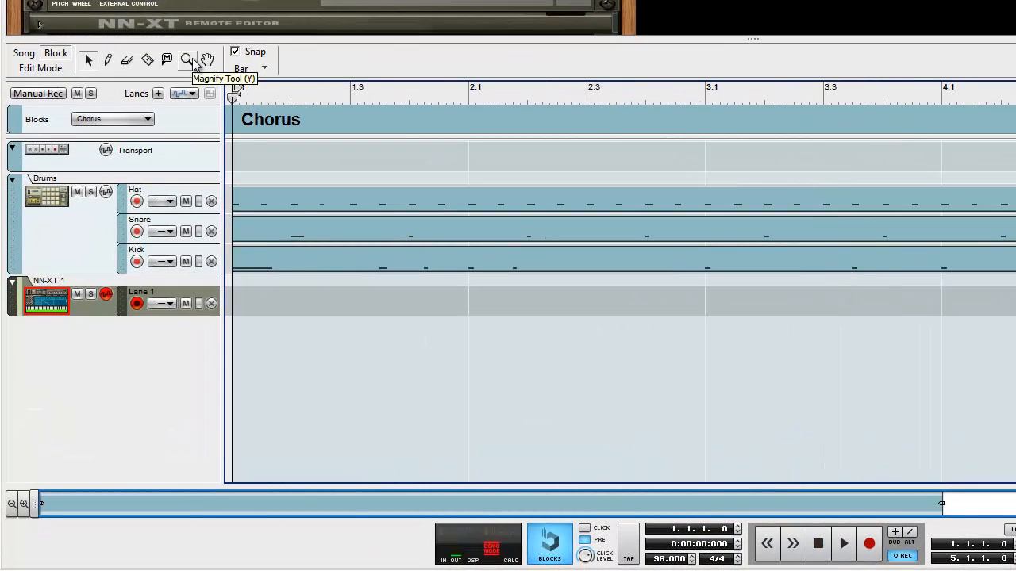
Rename the NN-XT 1 track as Keyboard
double_click(61, 284)
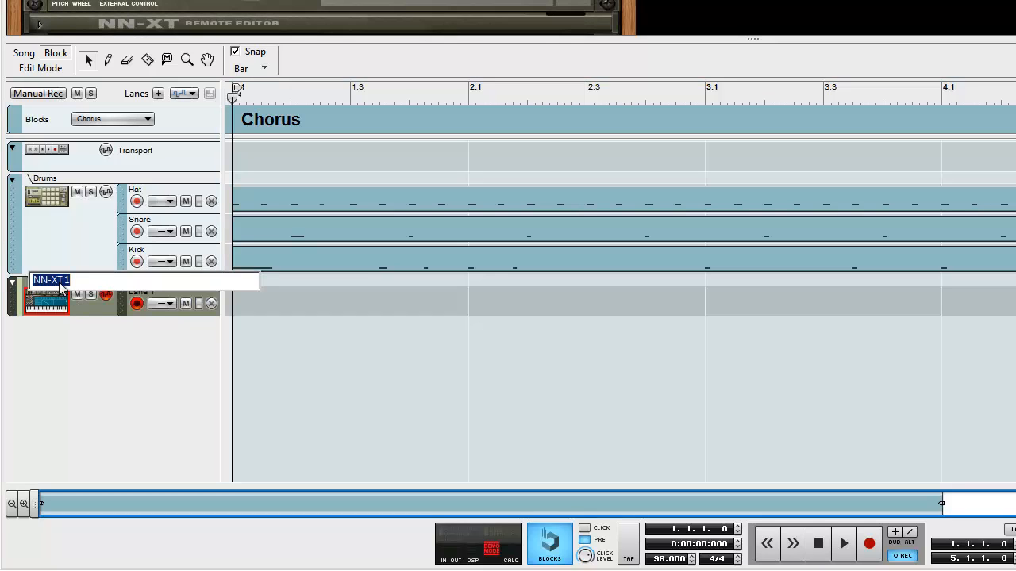
type("Keyboard")
key("Return")
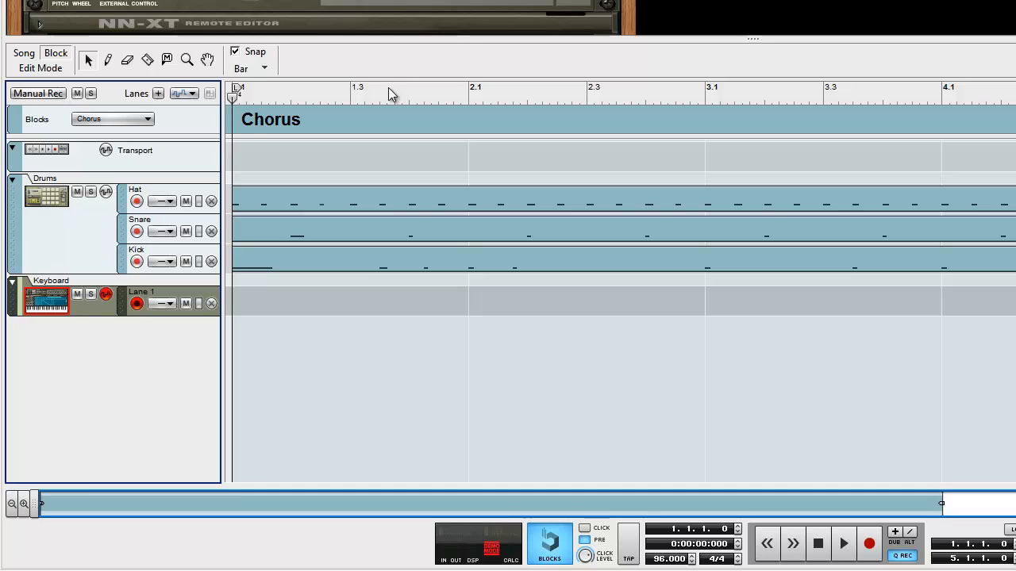
Switch to XSplit Broadcaster to show the MAIN CAM view of the keyboard, and move its window out of the way
mouse_move(493, 565)
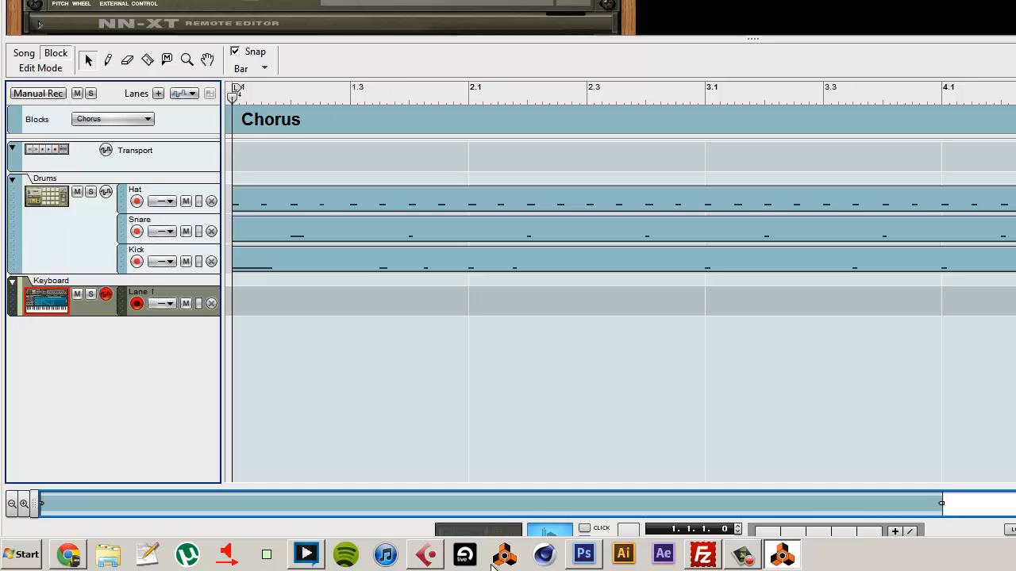
left_click(306, 554)
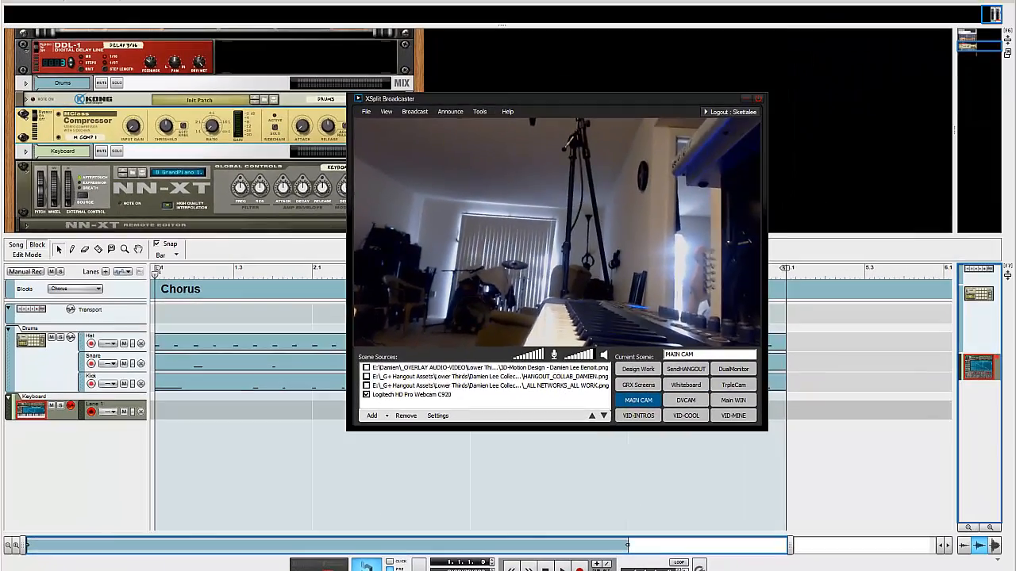
left_click_drag(1015, 30, 454, 31)
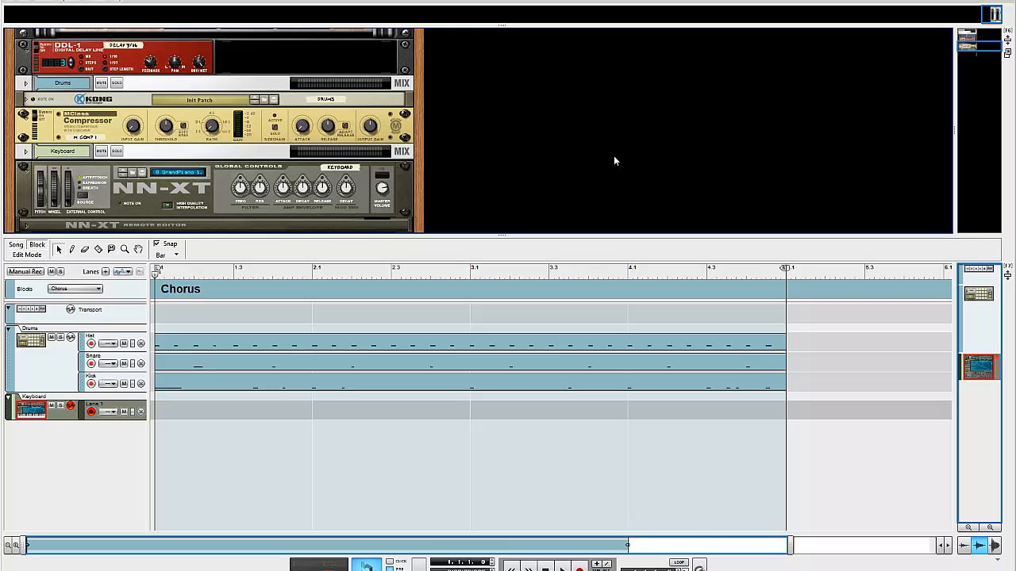
Return the playhead to the Chorus block's start and record a piano part on the Keyboard track
left_click_drag(283, 272, 163, 274)
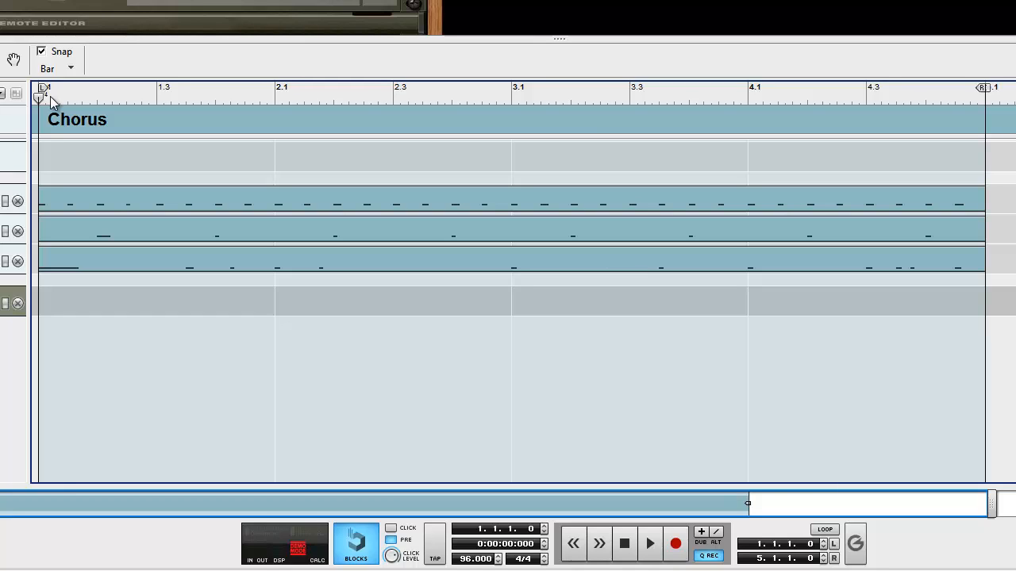
key("ctrl+Return")
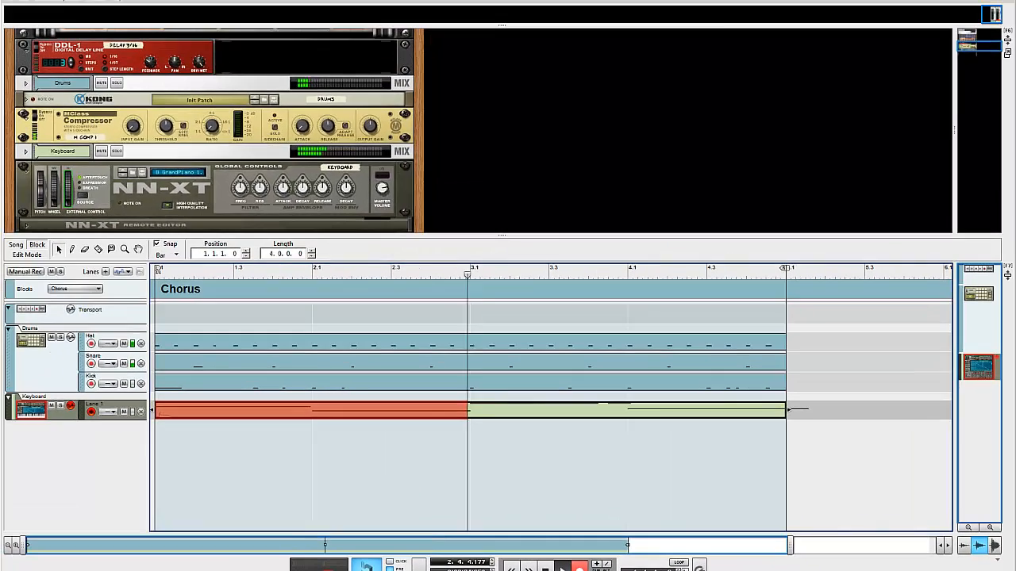
Bring the Google+ Hangouts window into view, enlarge a participant's video, and move the window off the sequencer
left_click_drag(3, 46, 212, 49)
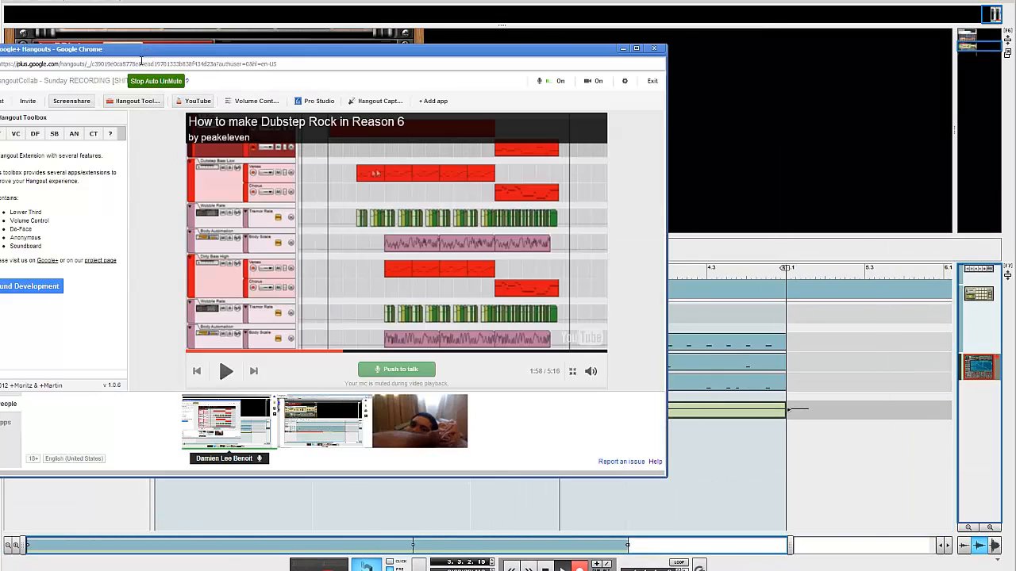
left_click(381, 427)
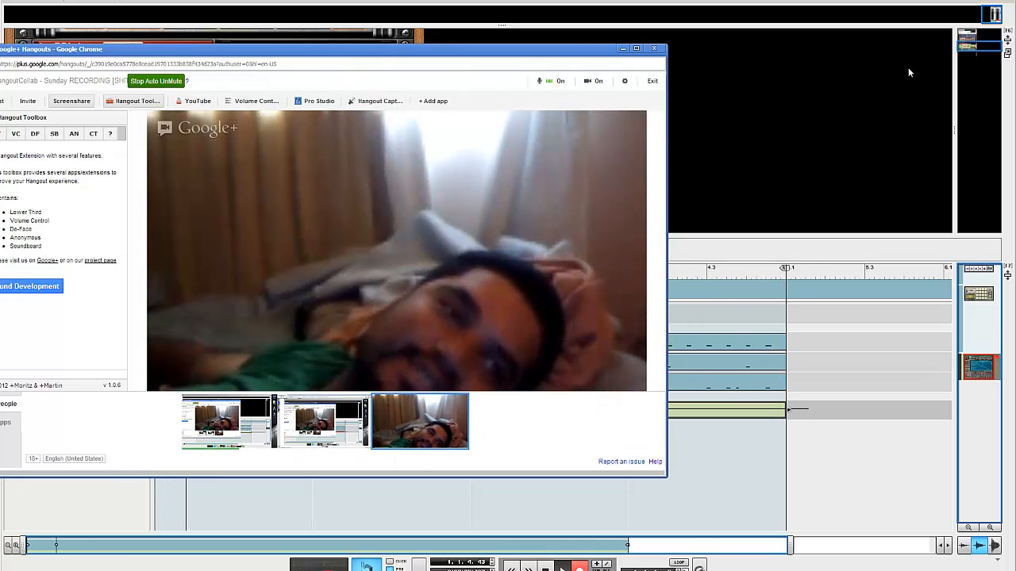
left_click_drag(576, 54, 1015, 49)
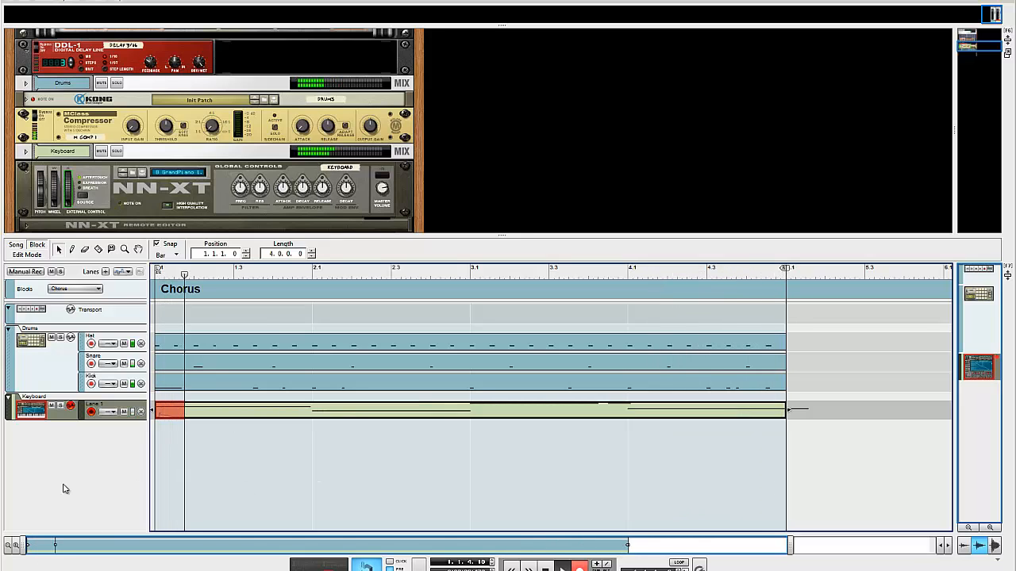
Record a second part on a new lane of the Keyboard track across the Chorus block, and stop playback
key("comma")
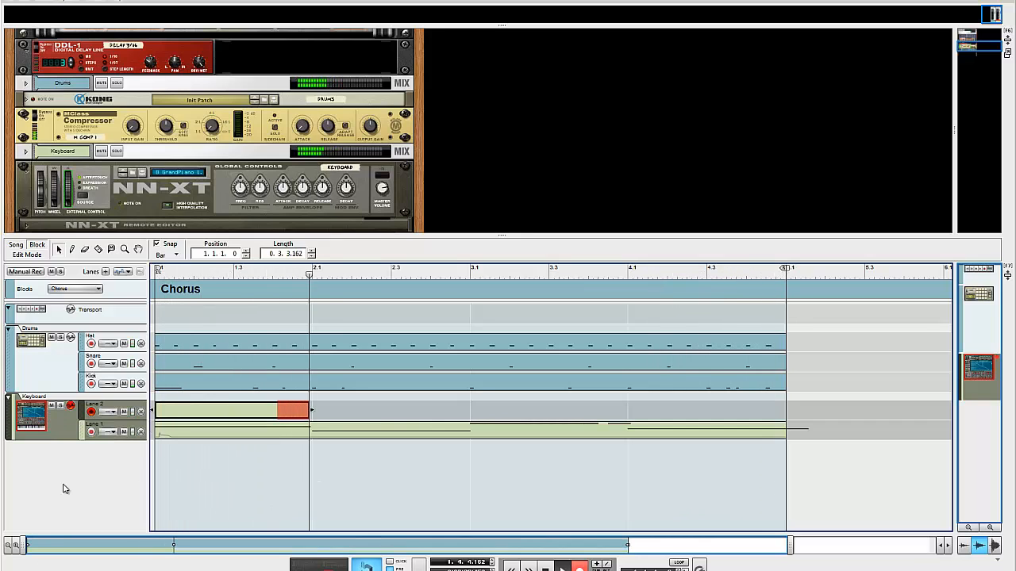
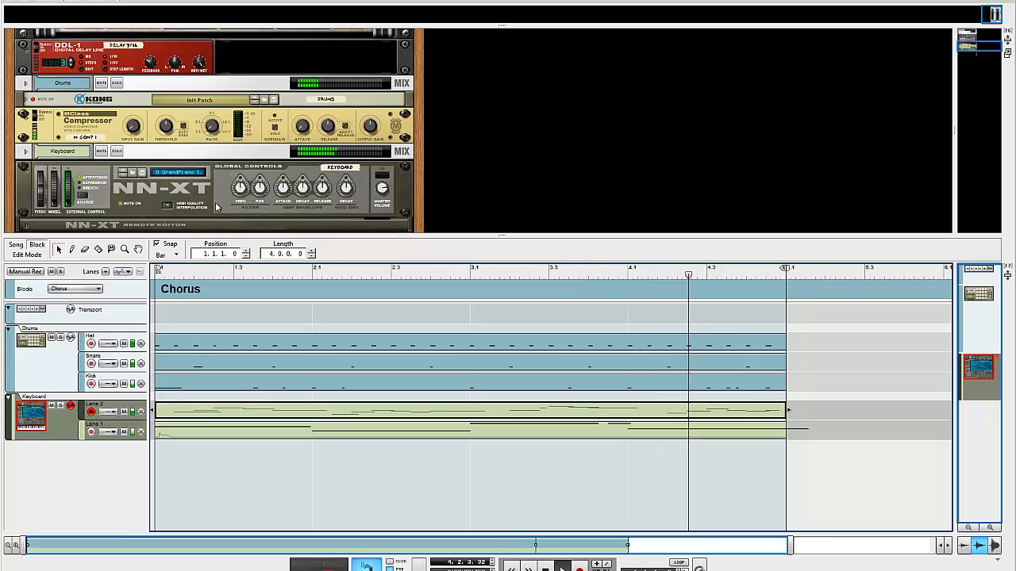
scroll(343, 161, "down", 3)
right_click(343, 159)
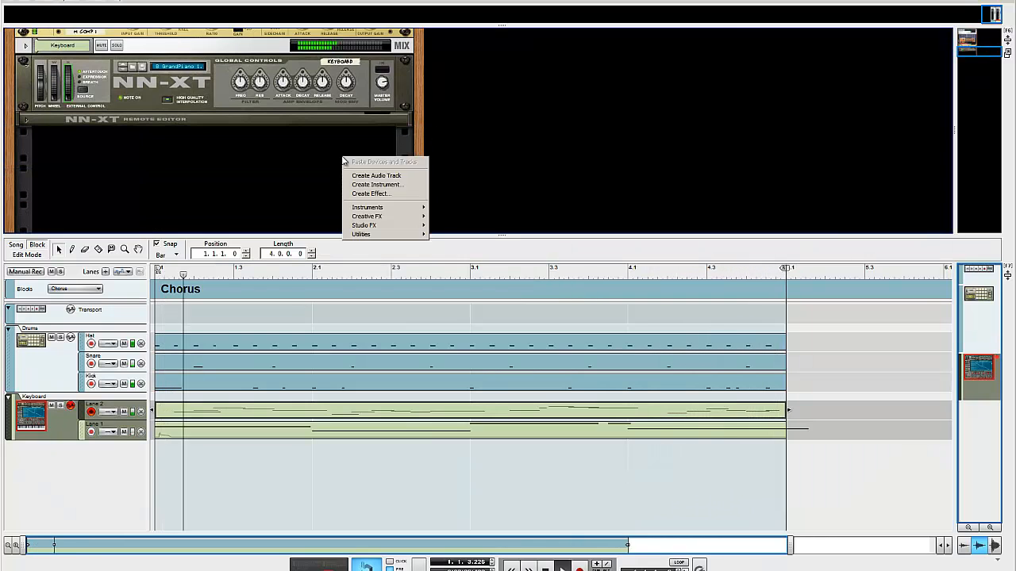
mouse_move(359, 210)
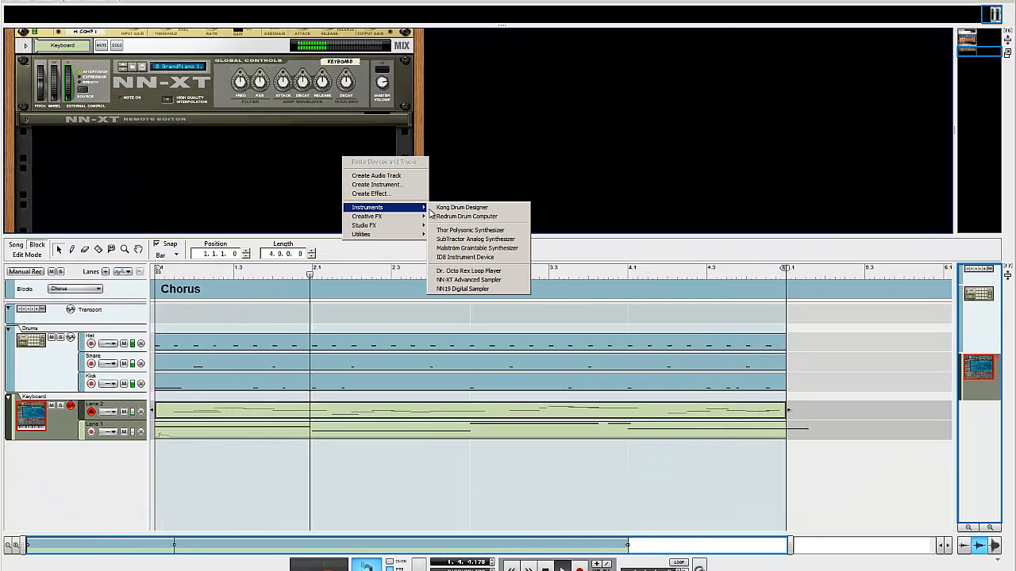
left_click(216, 141)
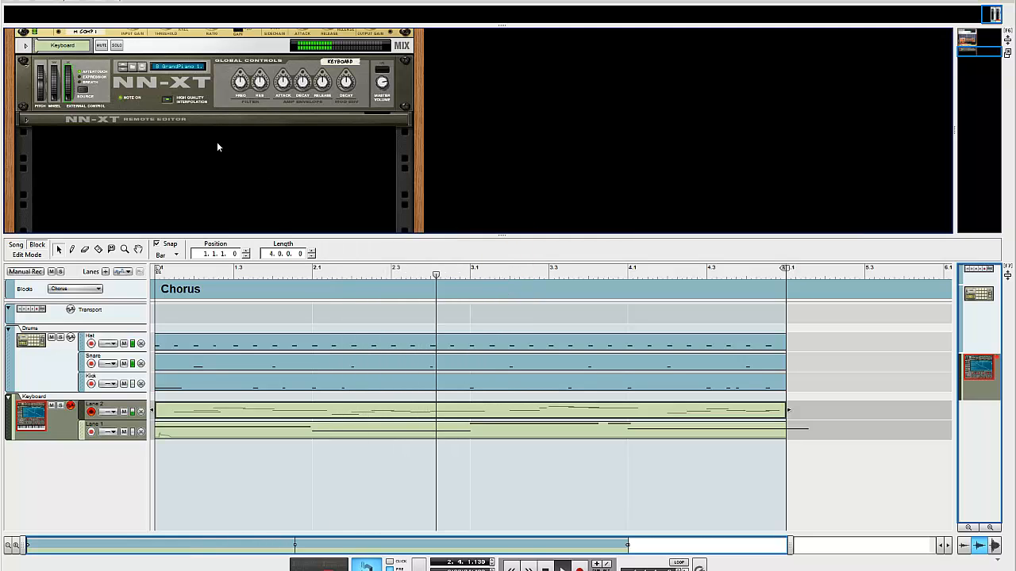
key("space")
right_click(161, 108)
left_click(120, 153)
right_click(251, 181)
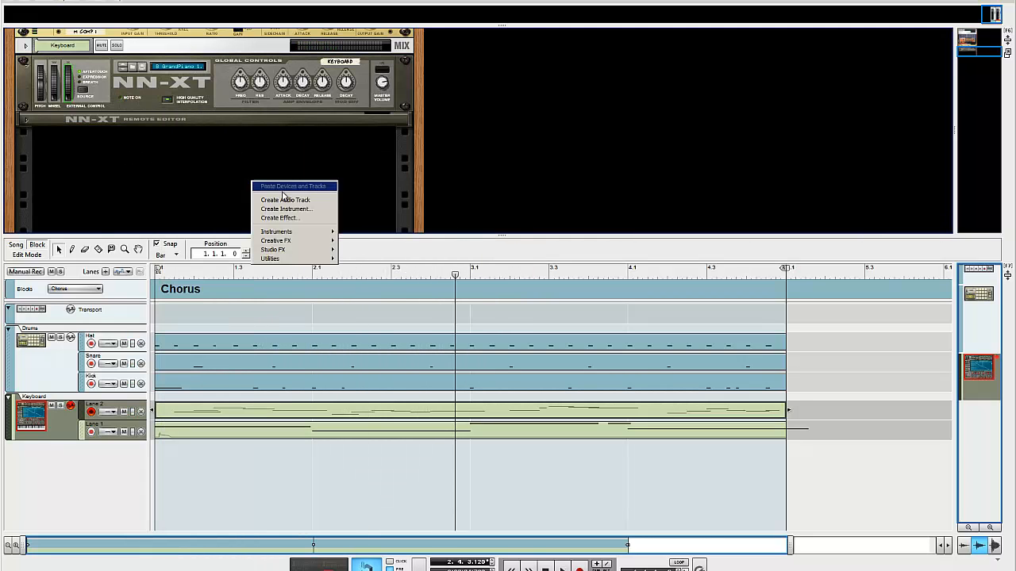
left_click(169, 194)
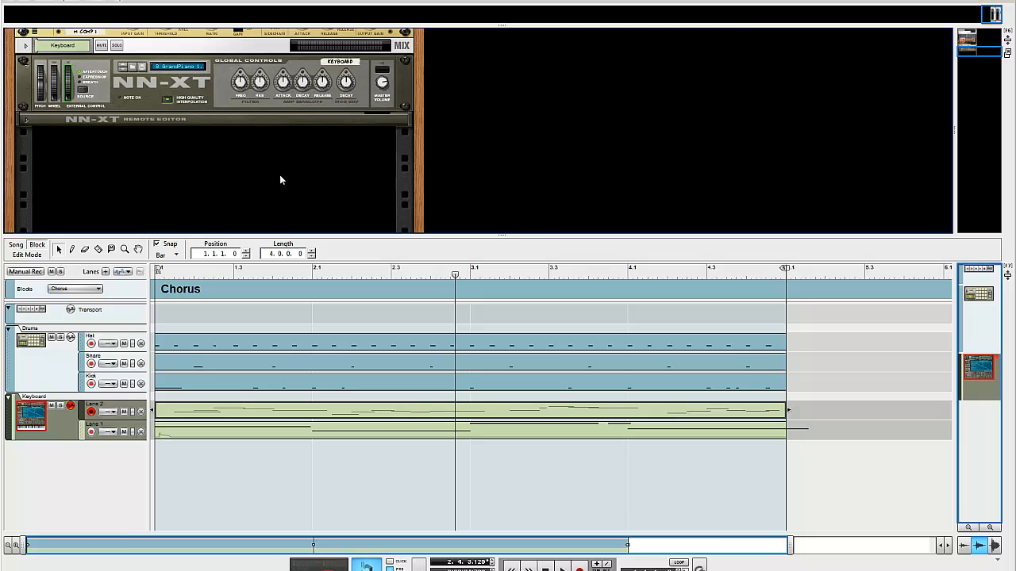
scroll(279, 180, "up", 10)
scroll(281, 176, "down", 10)
left_click(1006, 275)
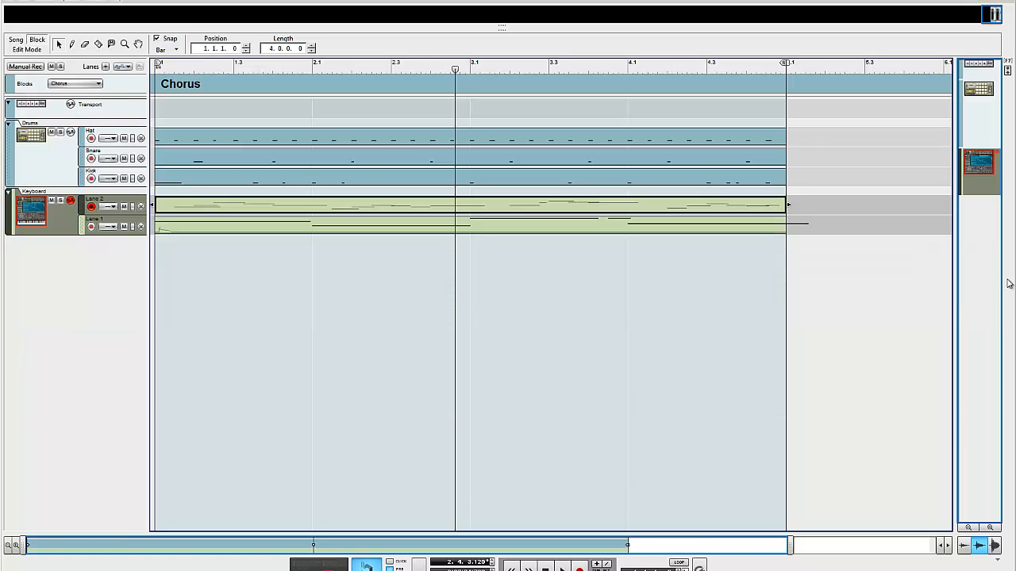
left_click(1007, 71)
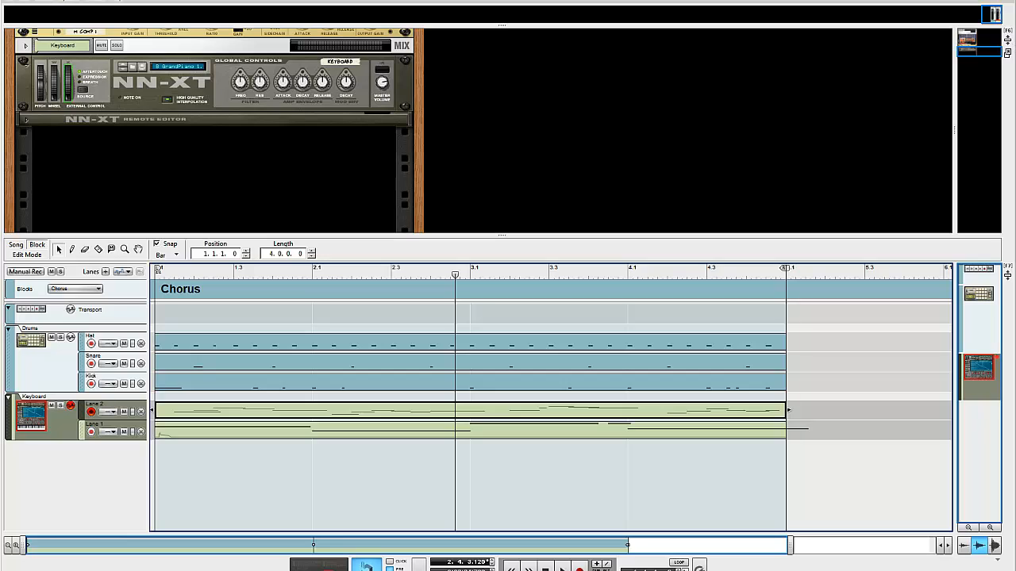
Detach the rack into its own window and move that window aside to uncover the track list
left_click(1008, 54)
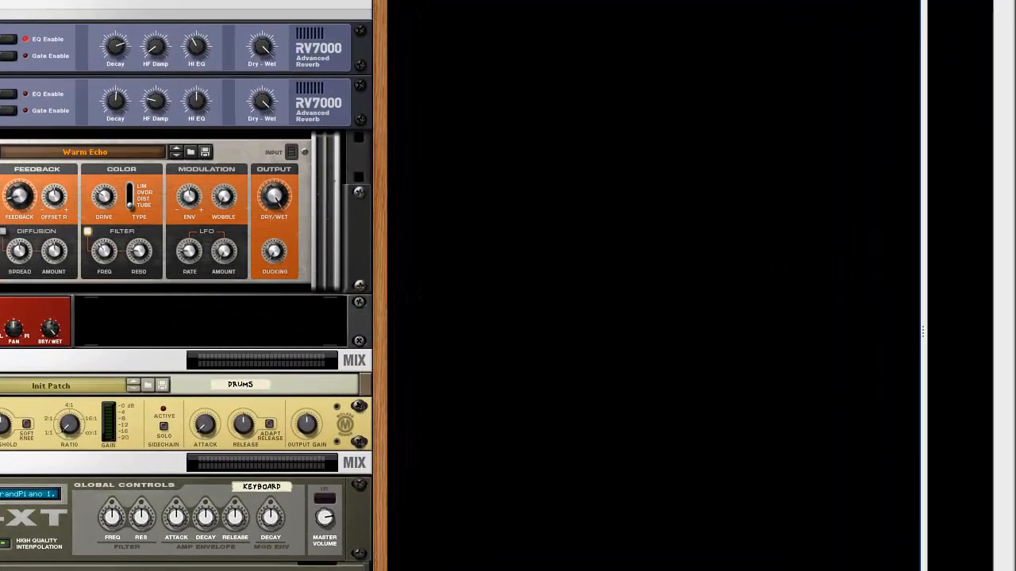
left_click_drag(1015, 2, 500, 130)
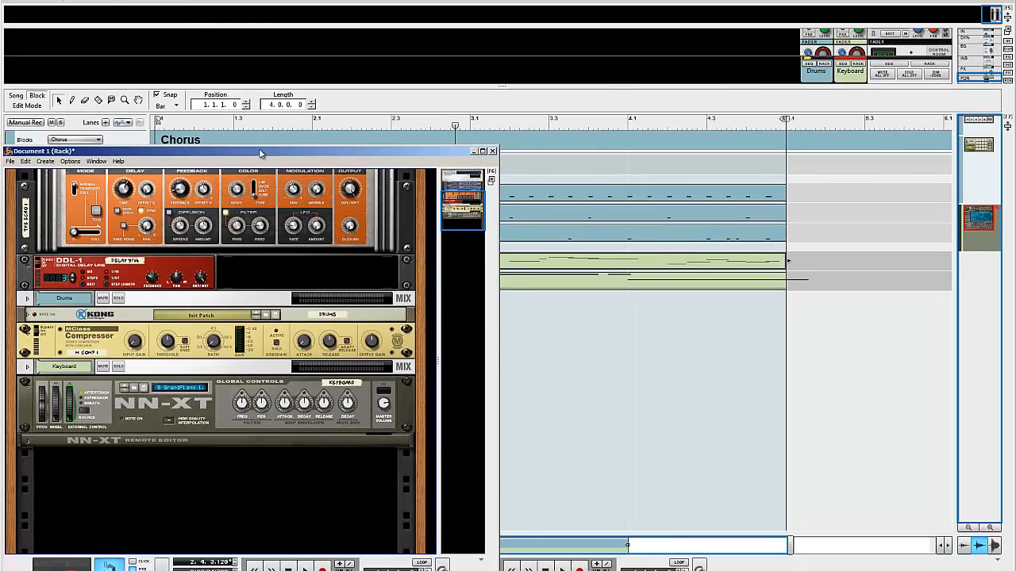
left_click_drag(260, 153, 725, 101)
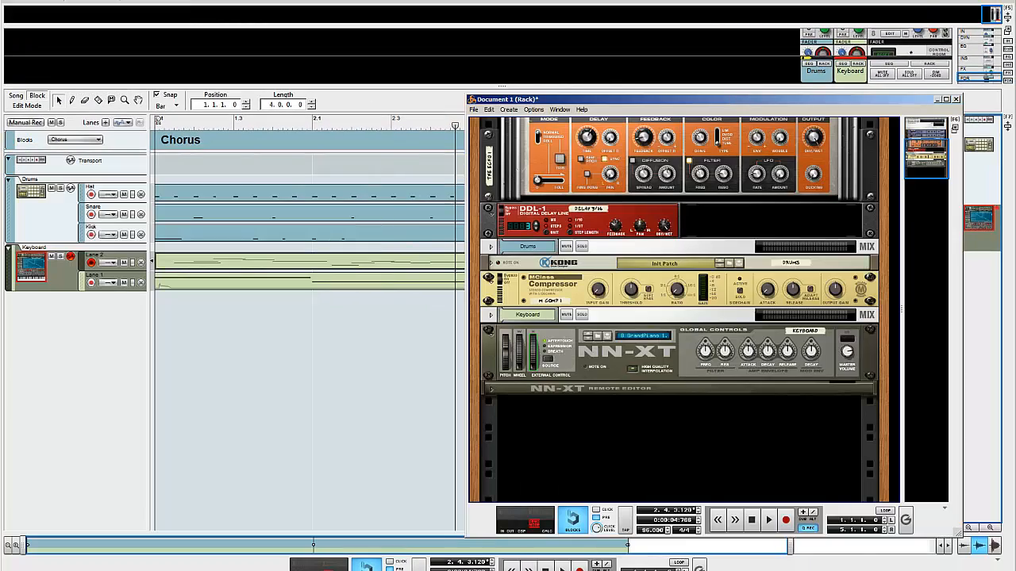
Restore the main sequencer window from full size and narrow it to about half the screen width
left_click(1011, 44)
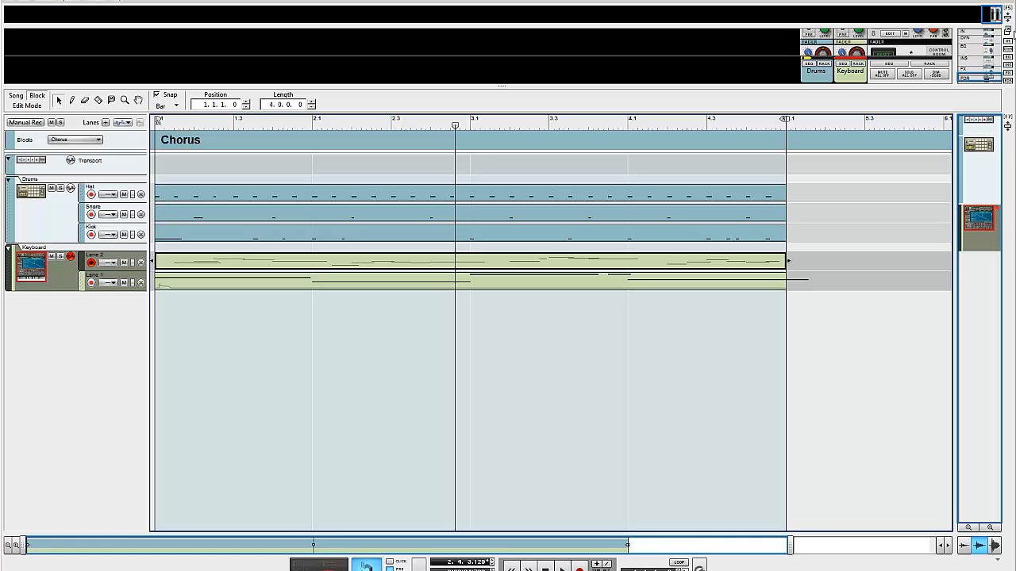
left_click(994, 14)
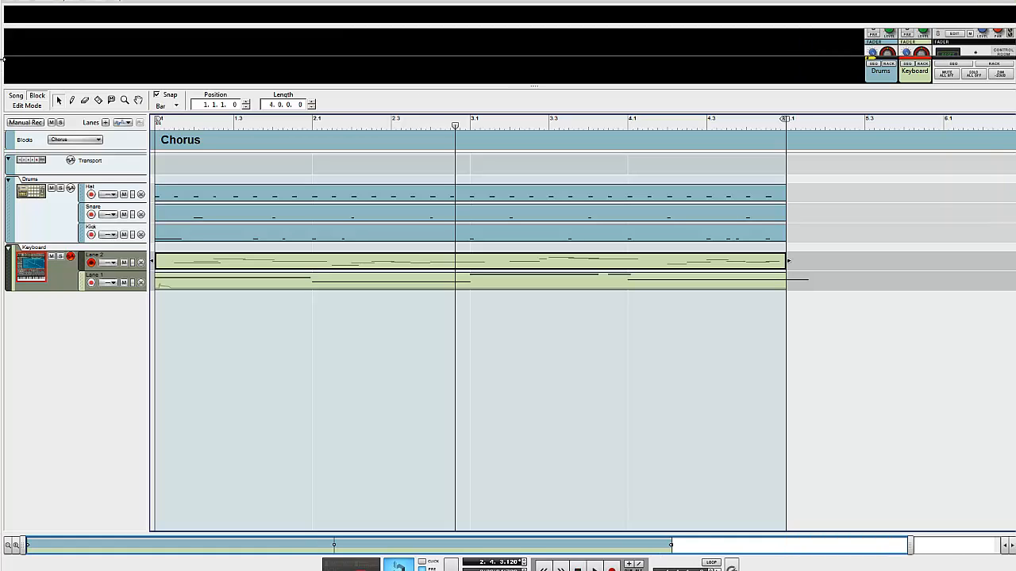
left_click_drag(4, 60, 544, 60)
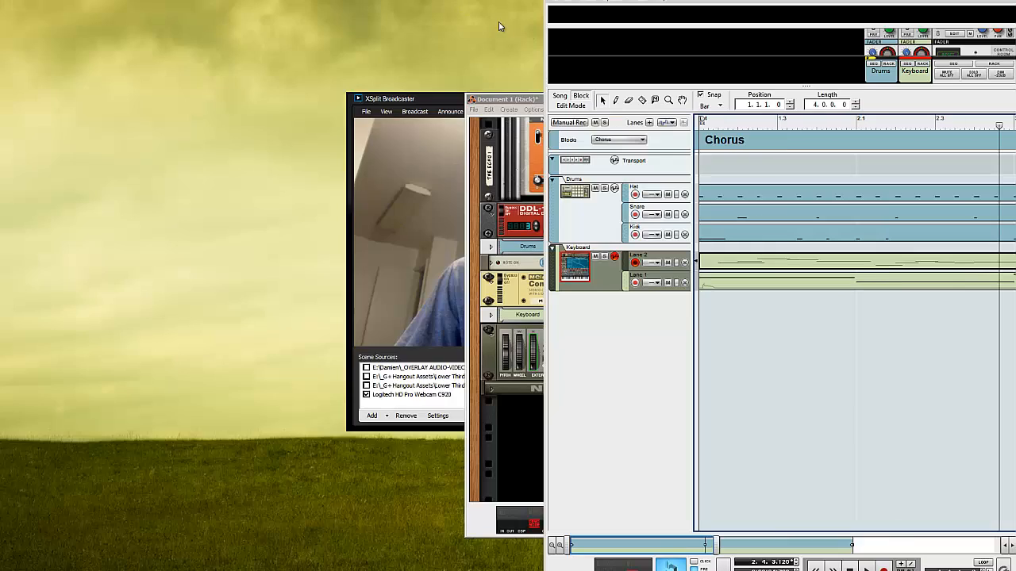
Place the detached rack window beside the sequencer, stretch it to nearly full screen height, and widen the sequencer window to meet it
left_click(492, 101)
left_click_drag(492, 101, 497, 403)
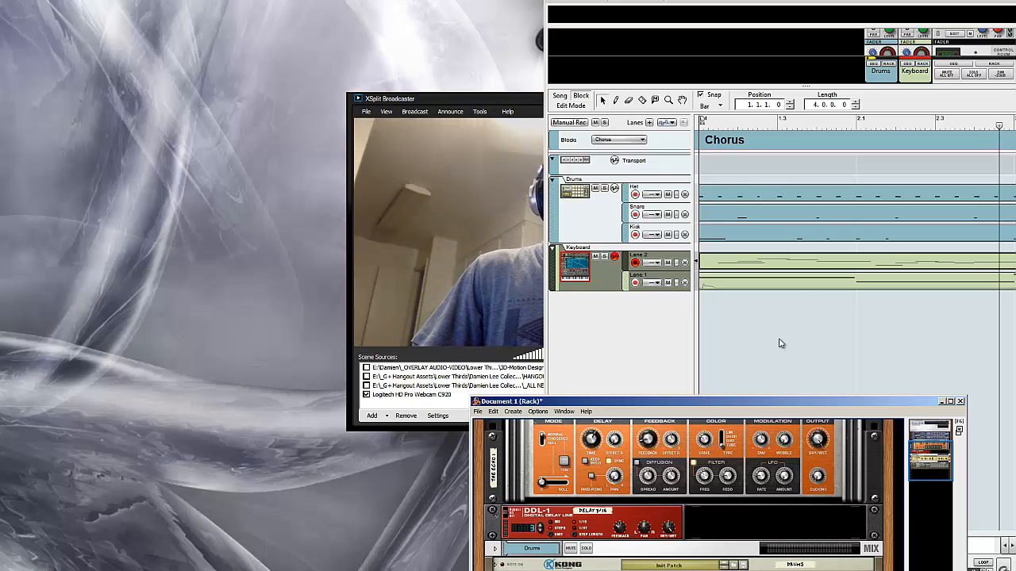
left_click_drag(700, 402, 237, 0)
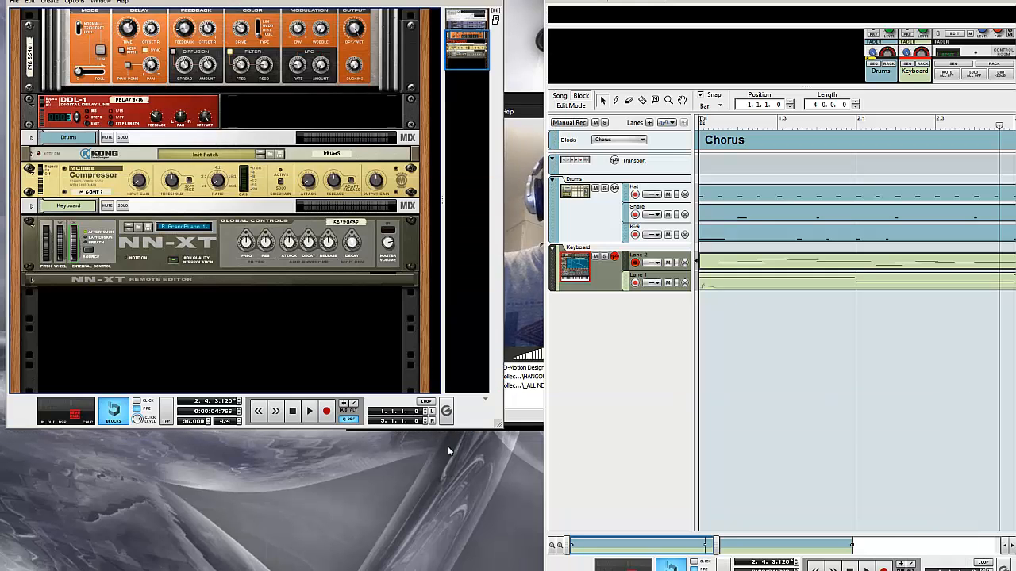
left_click_drag(498, 425, 493, 570)
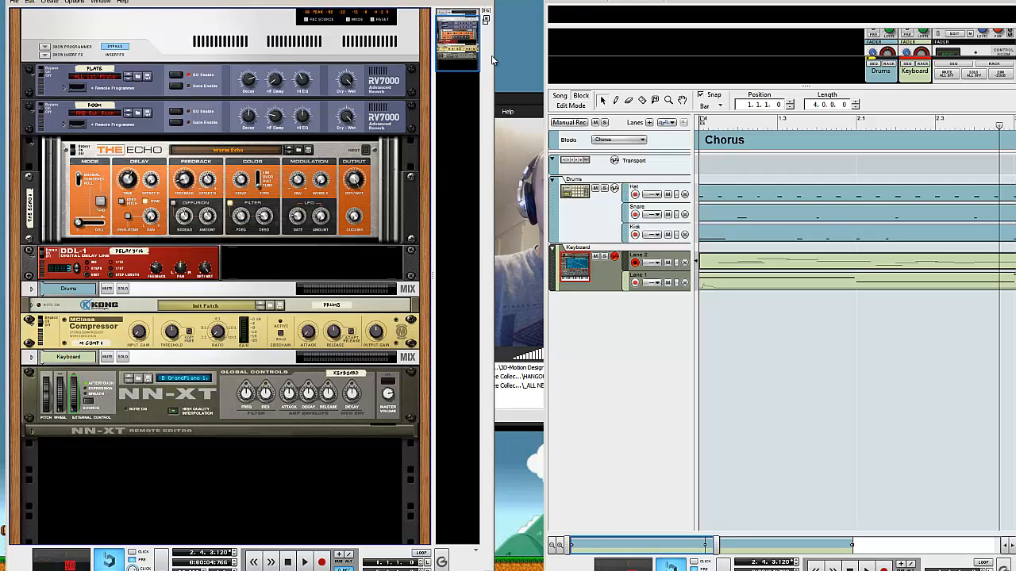
left_click_drag(542, 50, 495, 50)
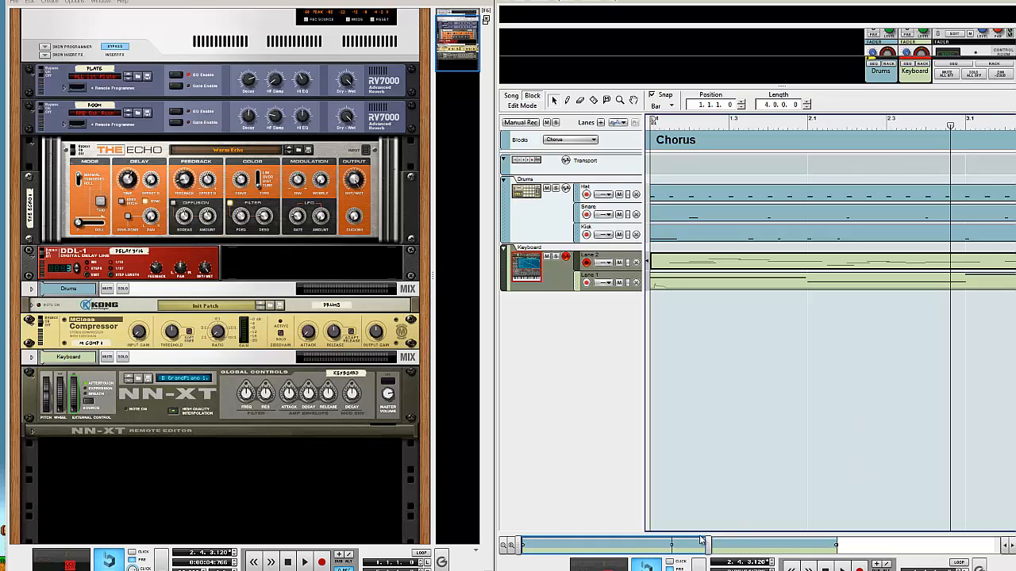
Fit the whole Chorus block in the sequencer view and return the playhead to the block's start
left_click_drag(710, 540, 874, 544)
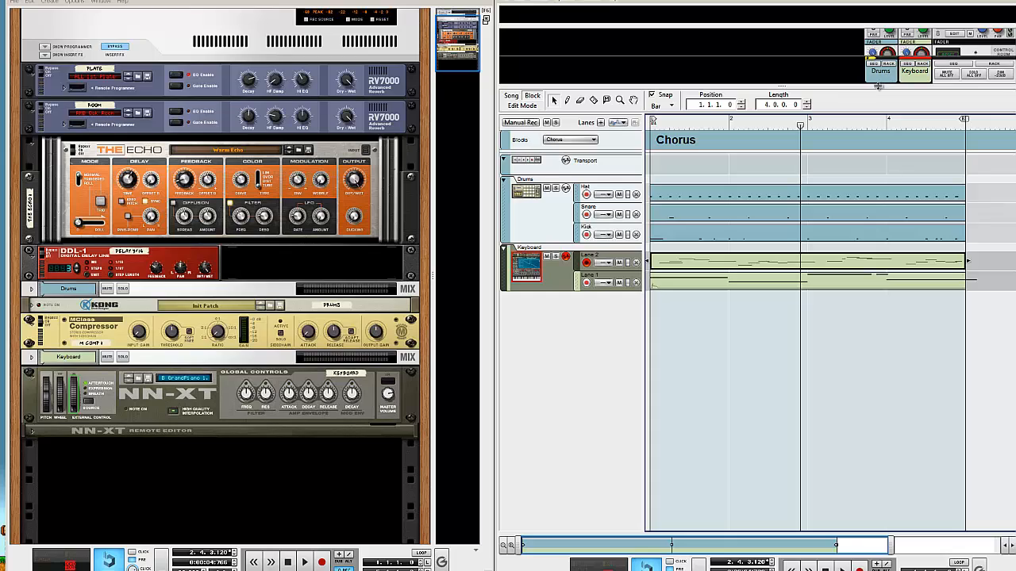
left_click_drag(878, 86, 870, 59)
left_click_drag(779, 123, 579, 126)
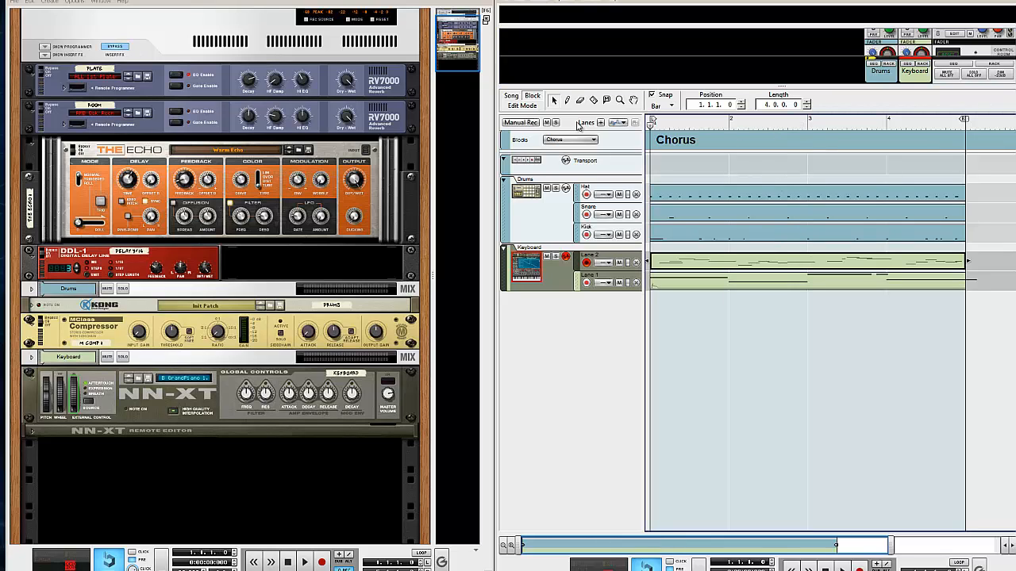
Start creating an instrument in the empty rack space below the NN-XT and bring its Patch Browser fully into view
right_click(166, 497)
left_click(199, 474)
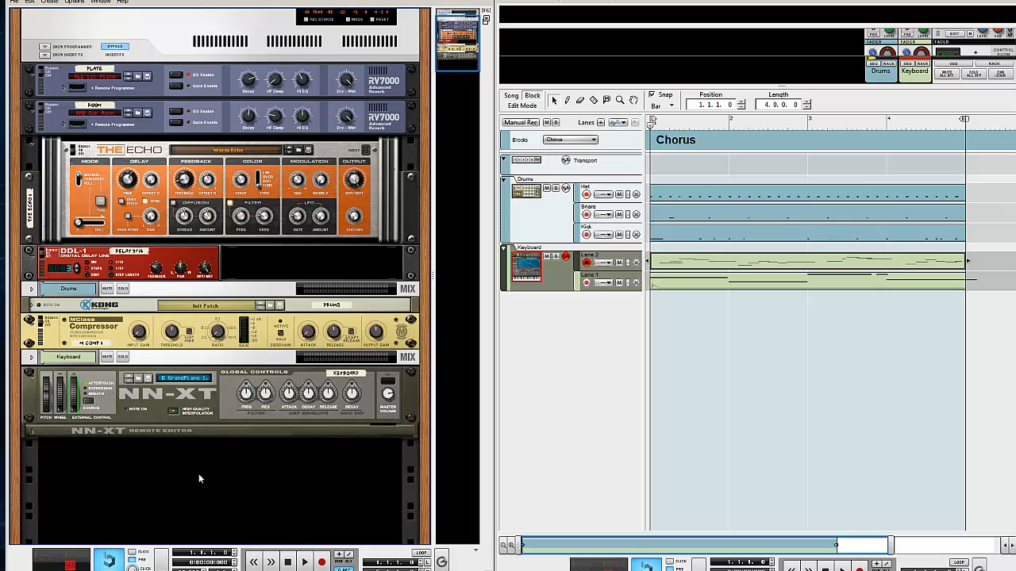
right_click(204, 472)
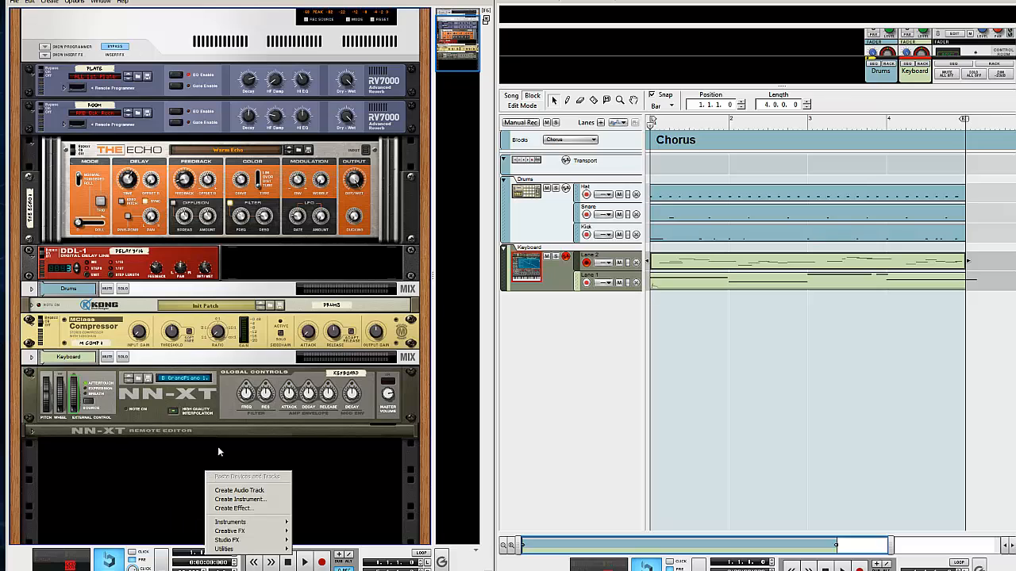
left_click(247, 500)
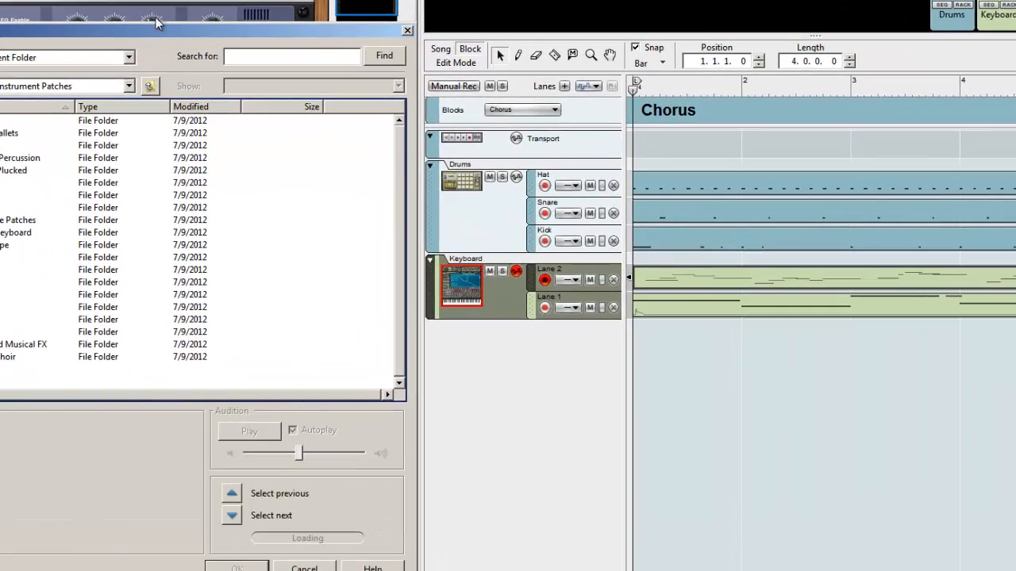
left_click_drag(156, 24, 587, 10)
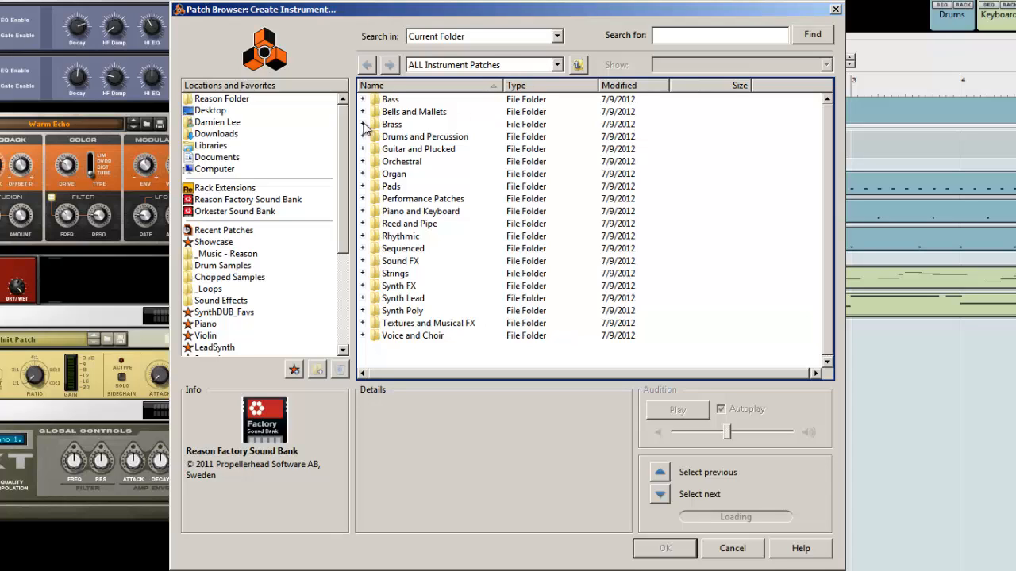
Look through the full list of saved locations and favorites in the Patch Browser
left_click_drag(338, 133, 278, 230)
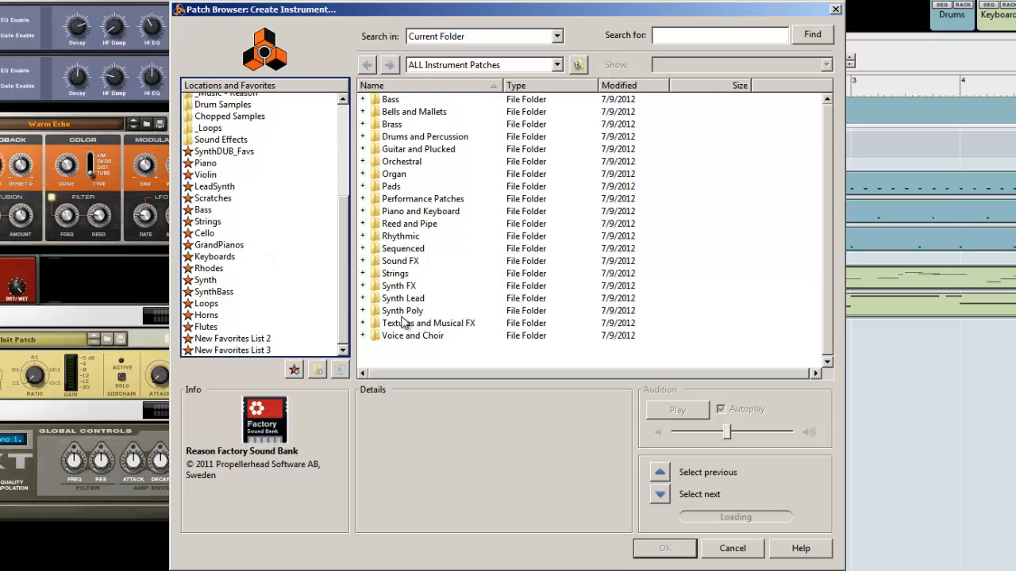
left_click_drag(346, 224, 359, 166)
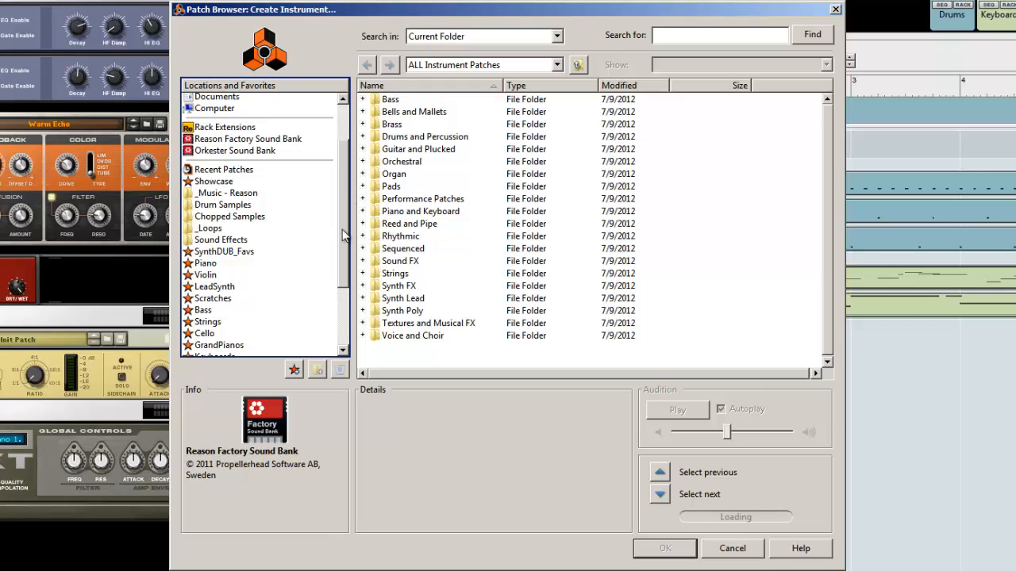
left_click_drag(347, 224, 347, 296)
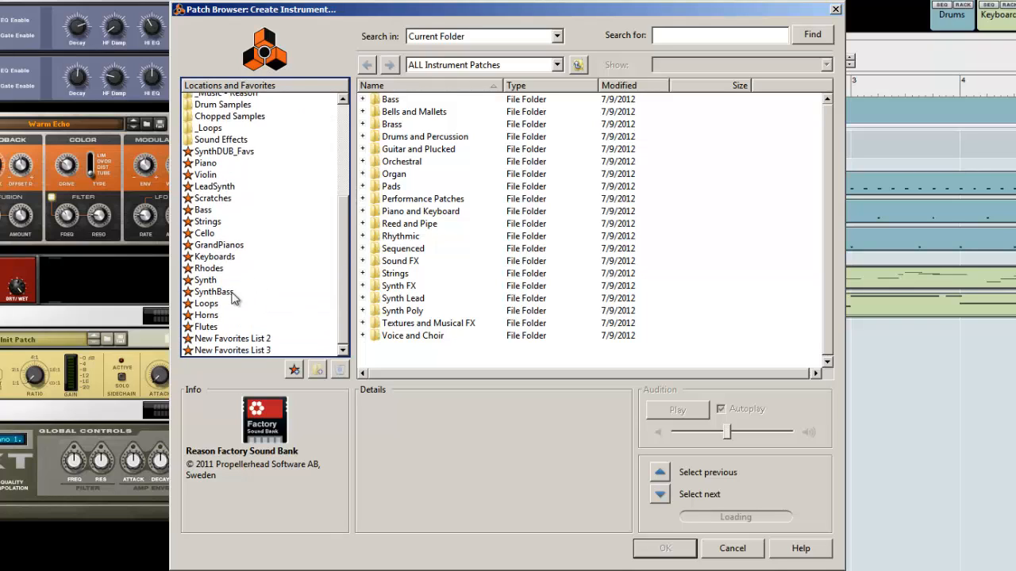
left_click_drag(342, 224, 328, 109)
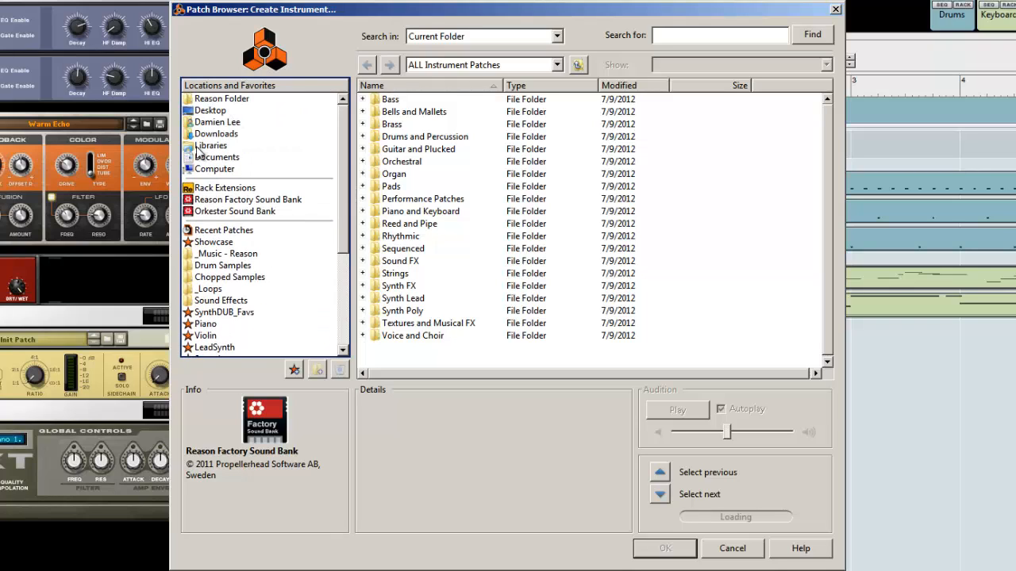
Check the Rack Extensions and Recent Patches locations, and return to the Reason Factory Sound Bank
left_click(252, 188)
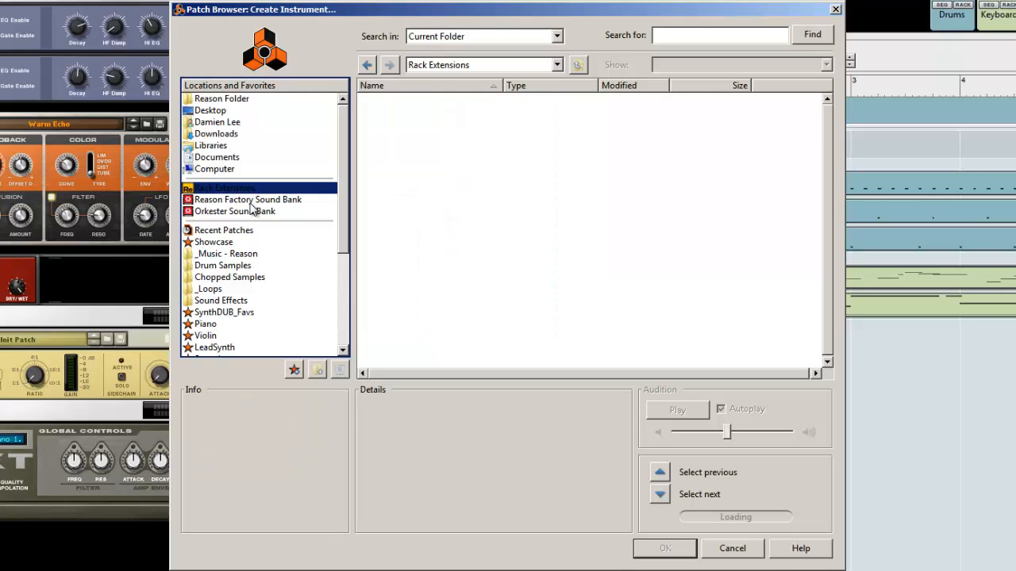
left_click(253, 203)
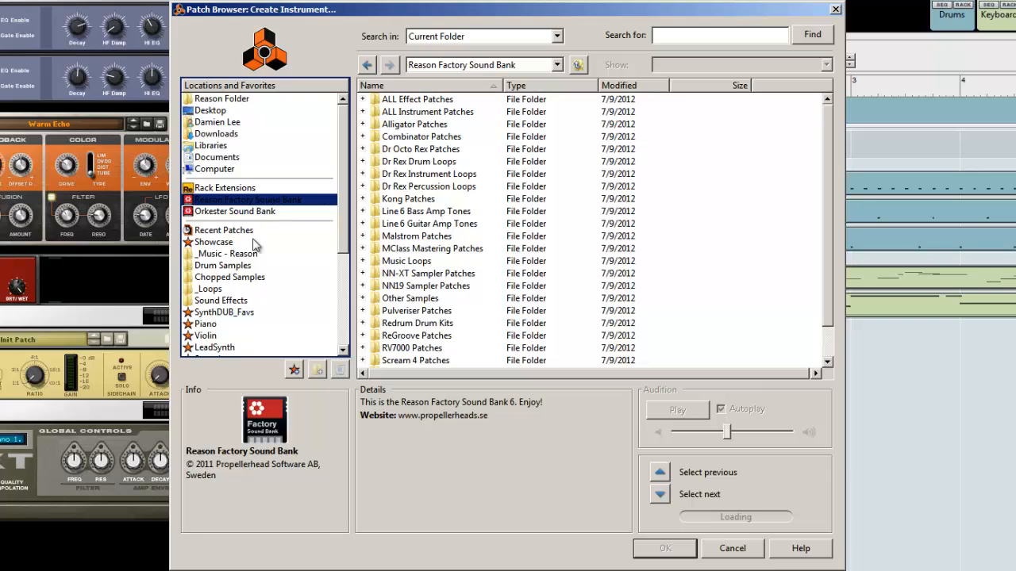
left_click(265, 225)
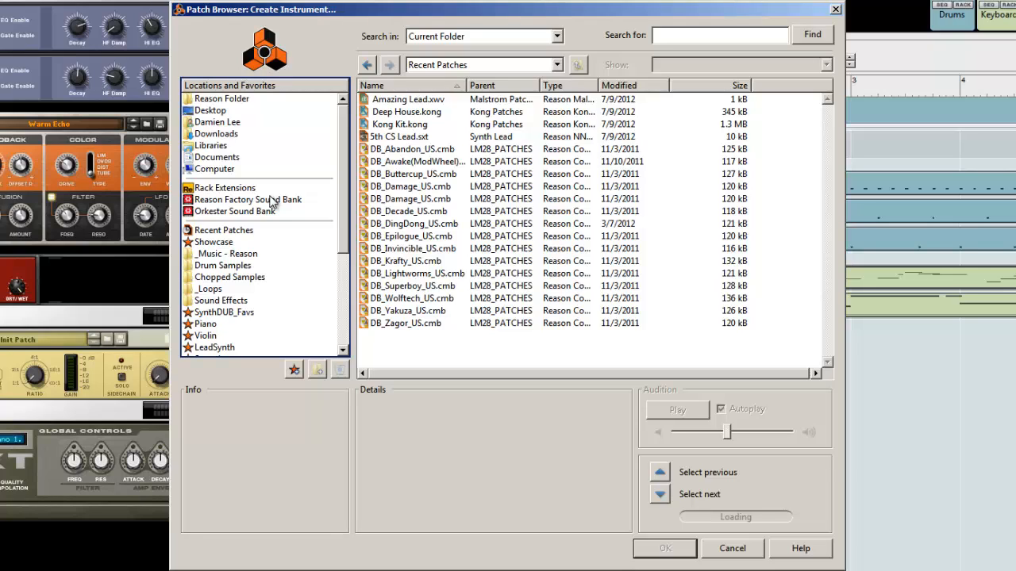
left_click(262, 203)
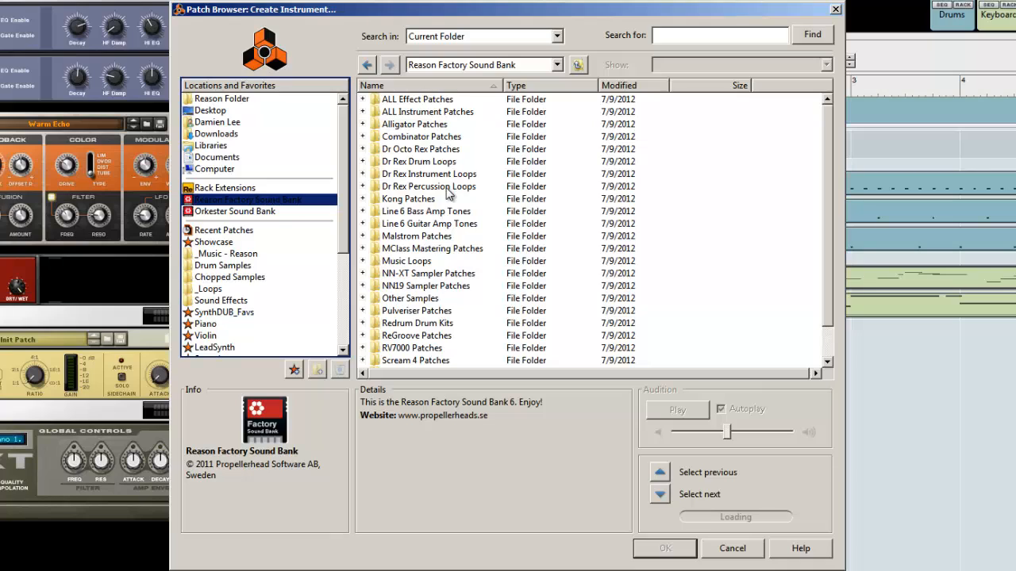
Look inside the Malstrom, Pulveriser and Alligator patch folders, going back to the sound bank's top level each time
scroll(448, 194, "down", 1)
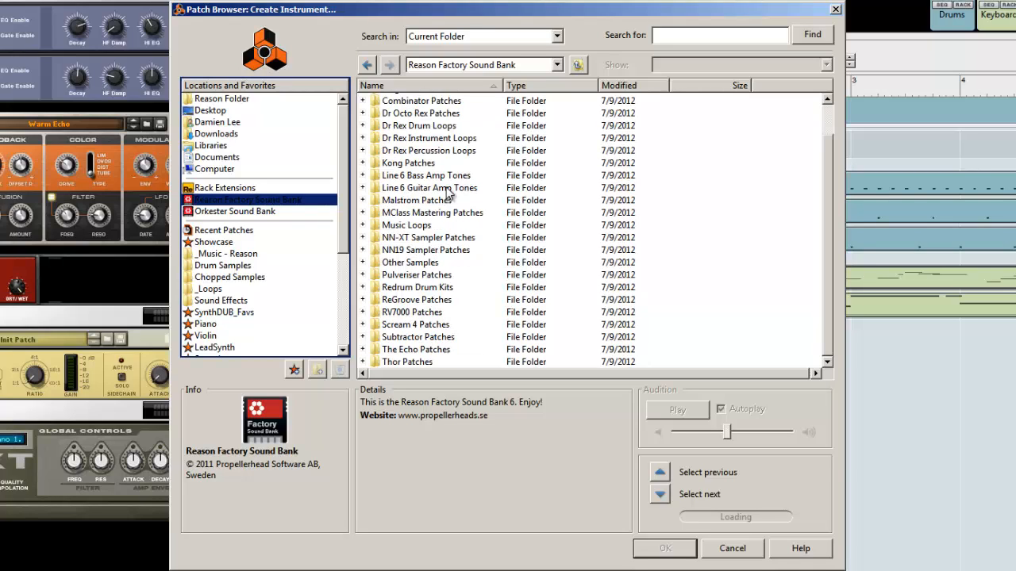
scroll(441, 219, "up", 1)
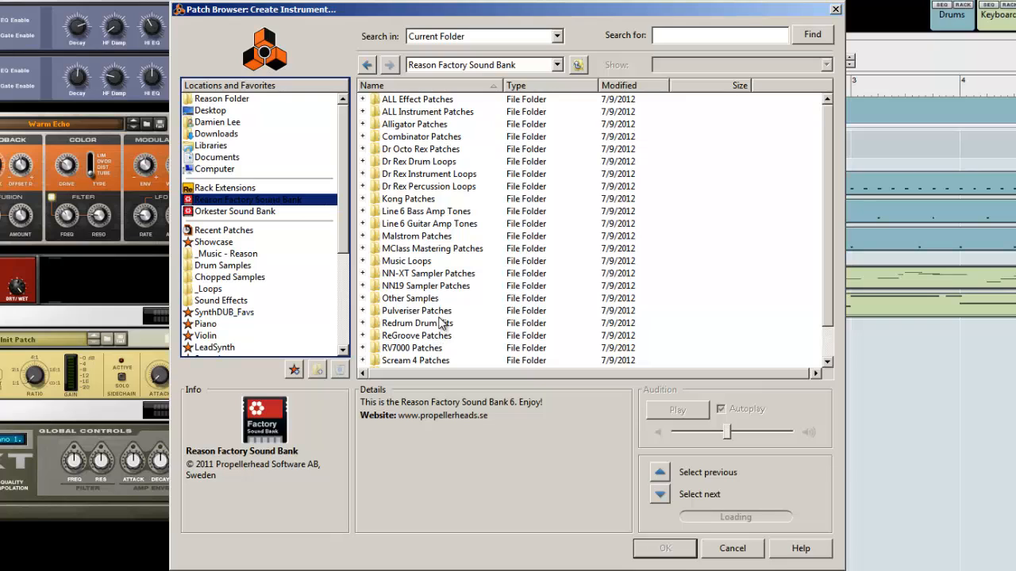
double_click(439, 236)
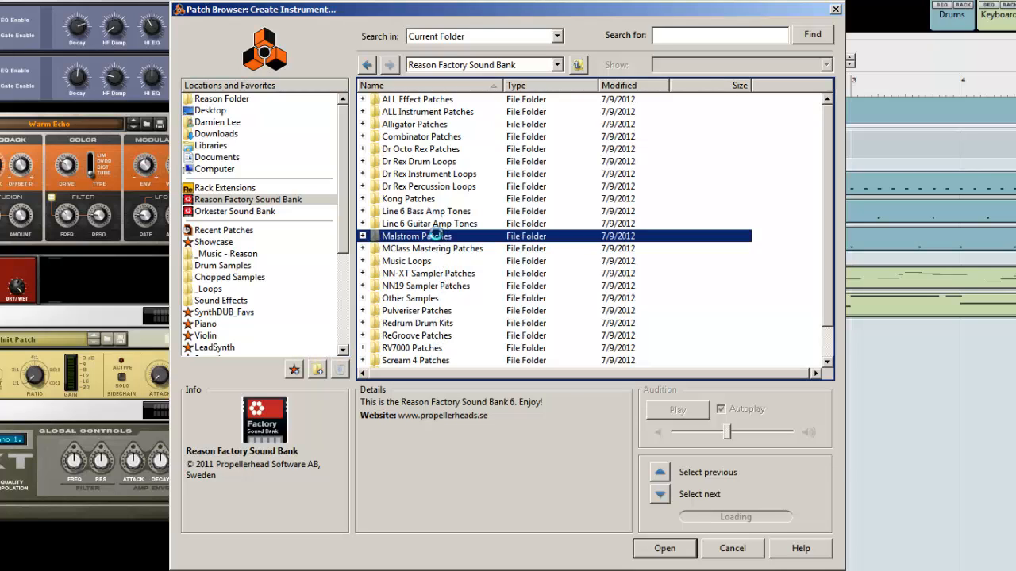
key("BackSpace")
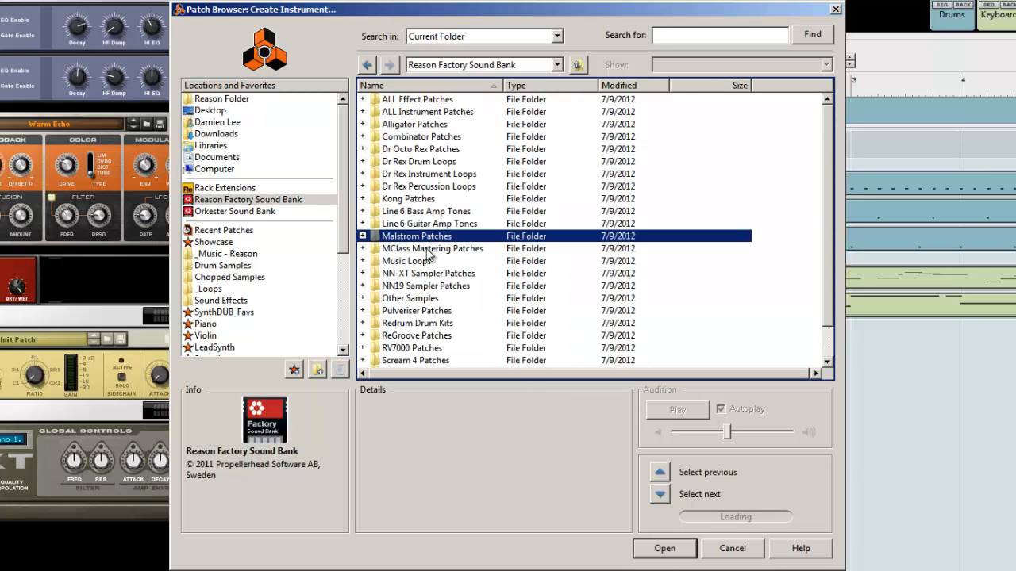
scroll(429, 254, "down", 1)
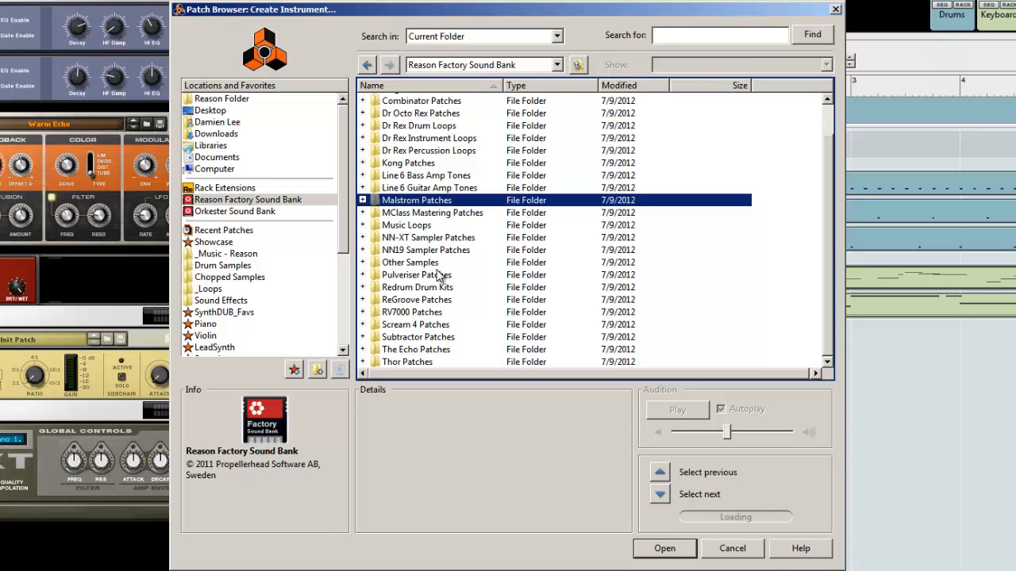
double_click(438, 276)
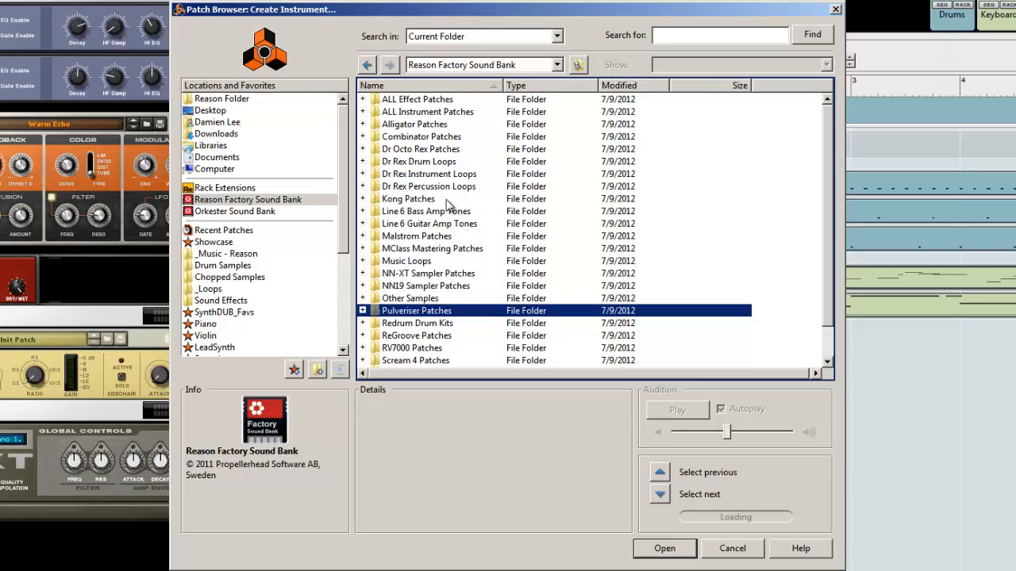
double_click(420, 125)
key("BackSpace")
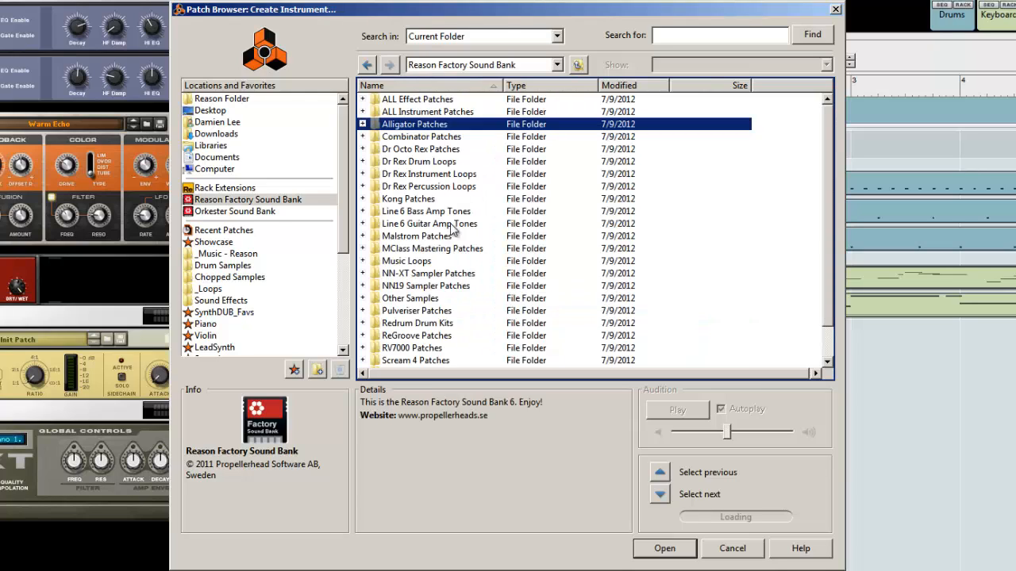
Open the Thor Patches folder of the sound bank and load the Gangsta Lead 3.thor patch
left_click(447, 236)
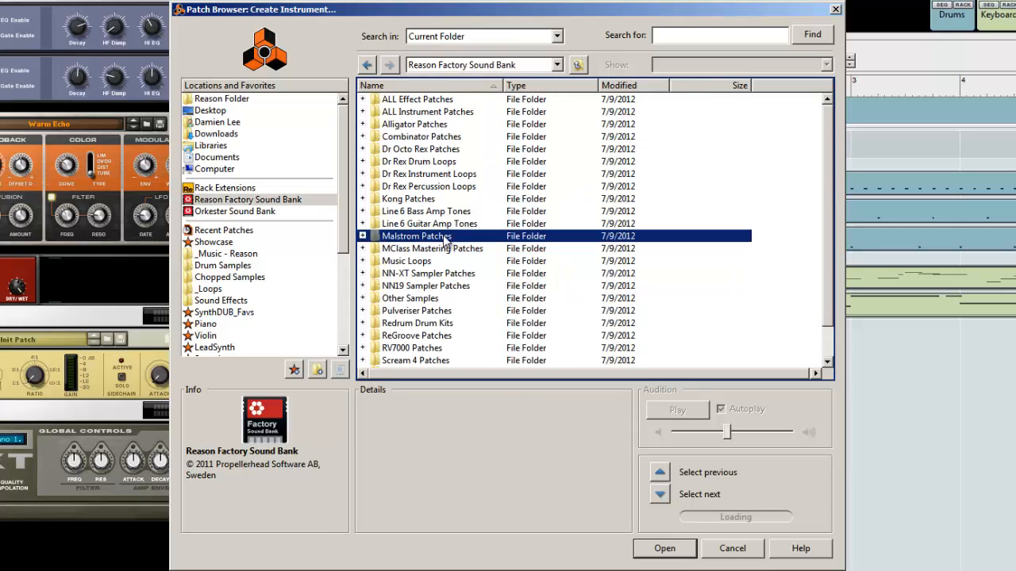
scroll(435, 266, "down", 1)
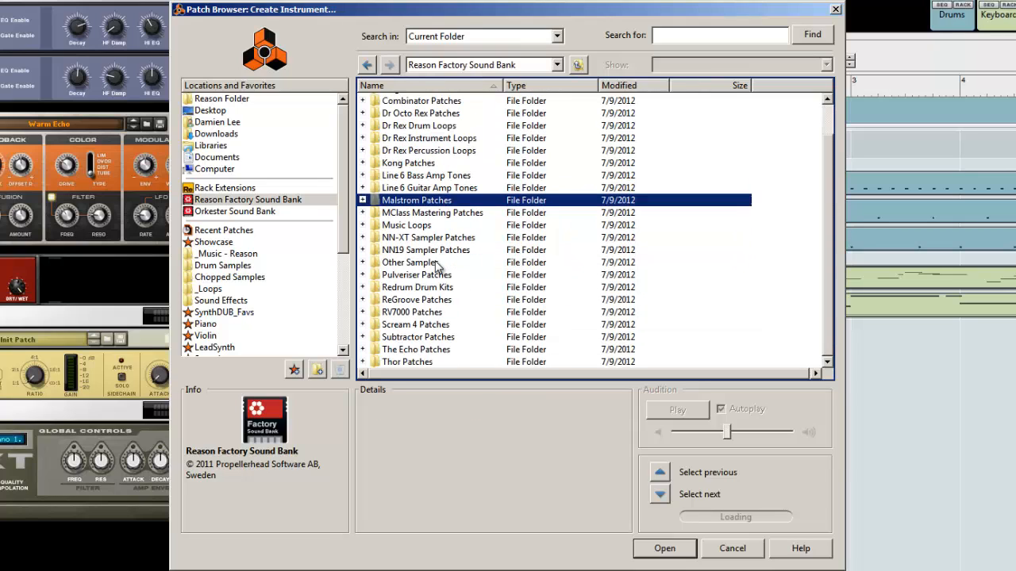
left_click(416, 362)
double_click(416, 363)
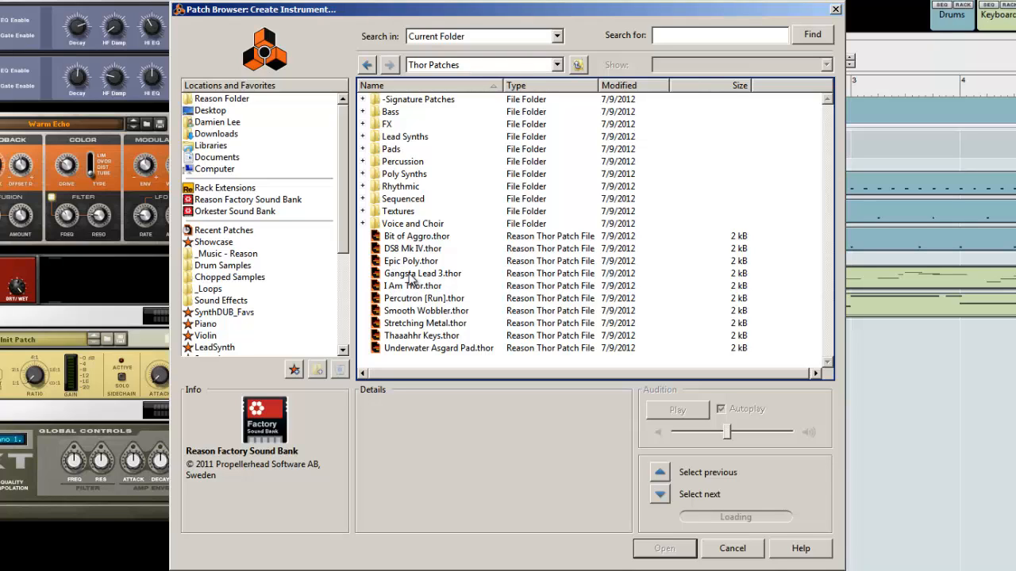
left_click(411, 274)
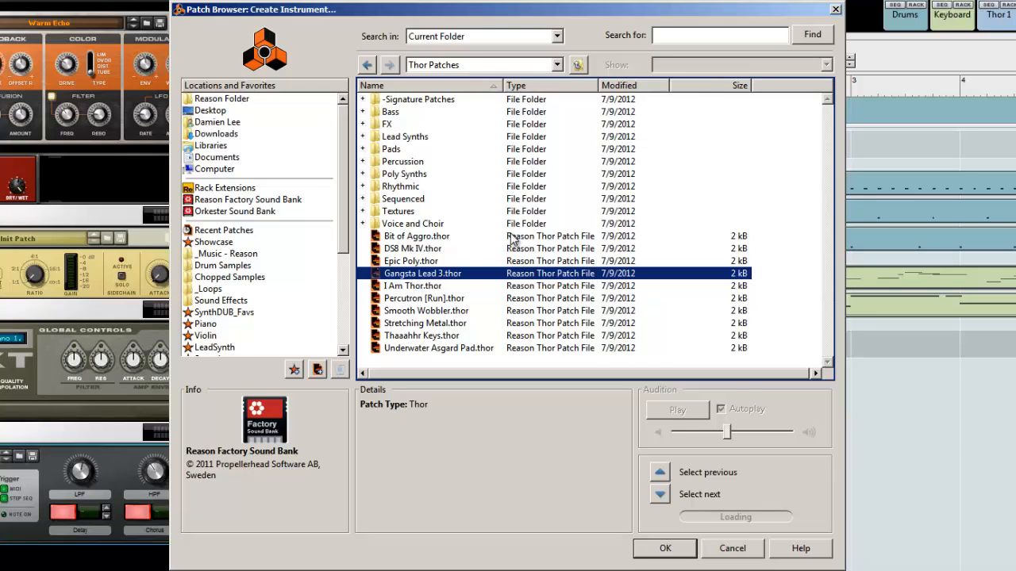
Audition the Thor patches from Bit of Aggro through Underwater Asgard Pad, and return to Gangsta Lead 3
key("Up")
key("Up")
key("Up")
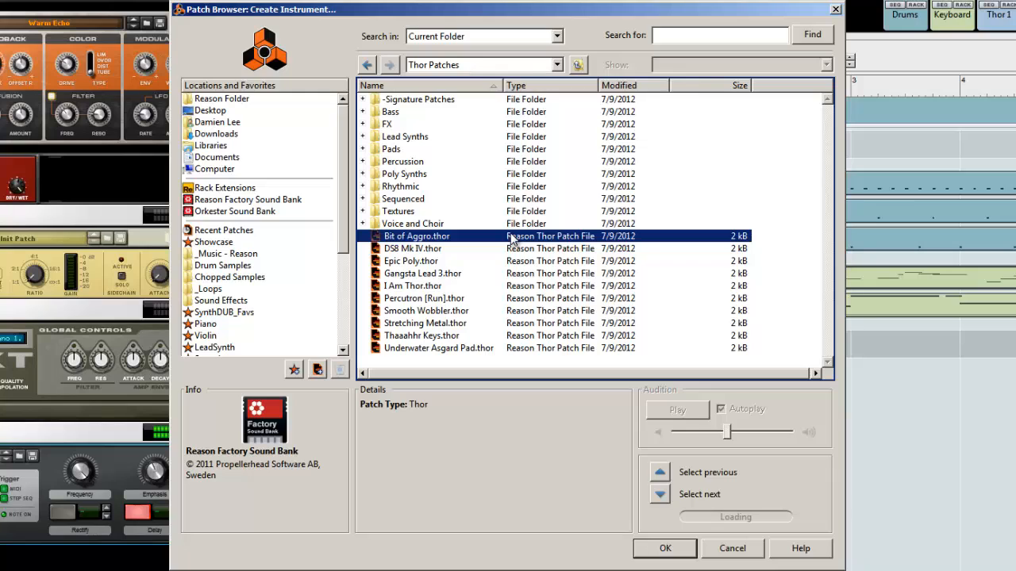
key("Down")
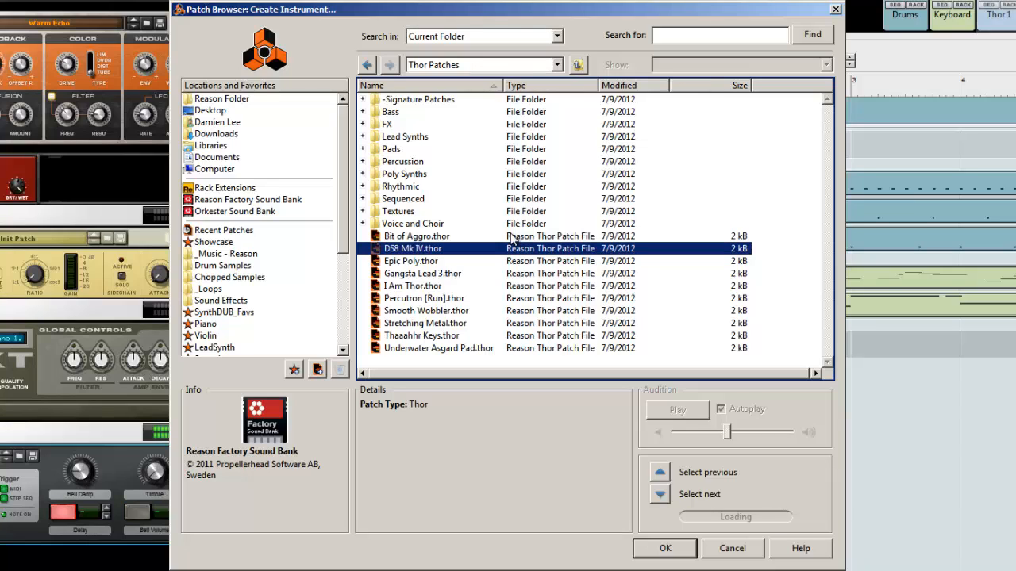
key("Down")
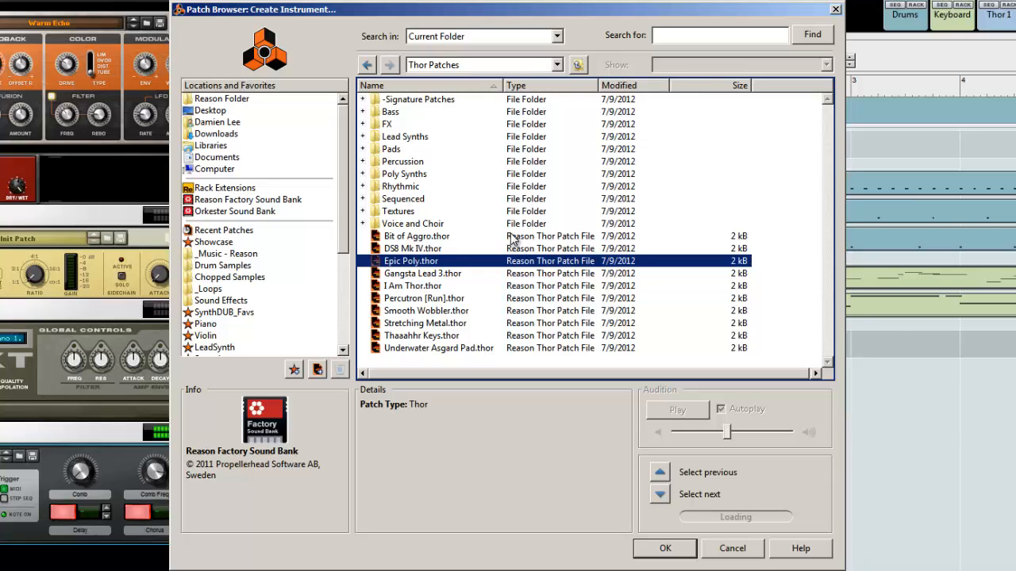
key("Down")
key("Down")
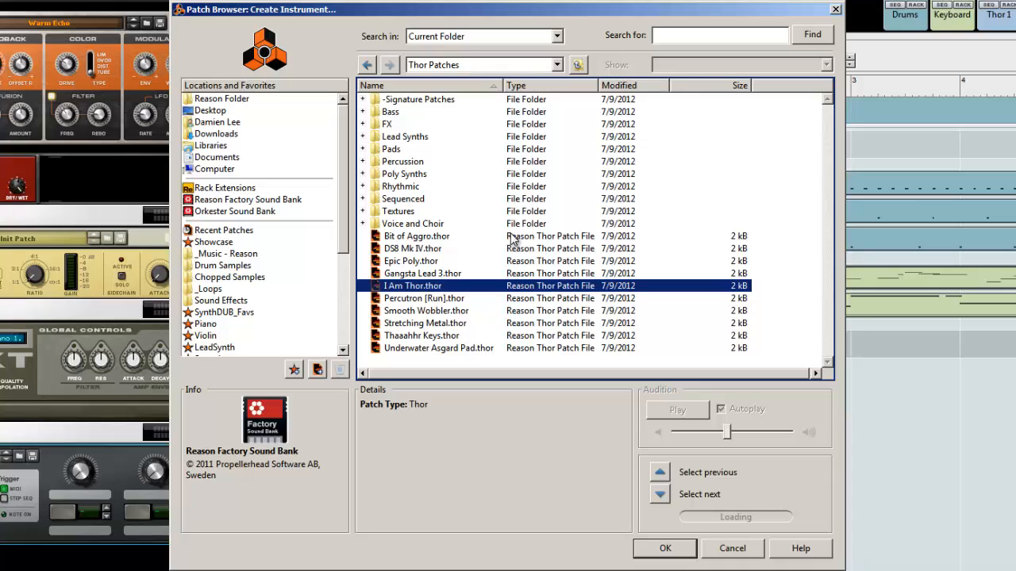
key("Down")
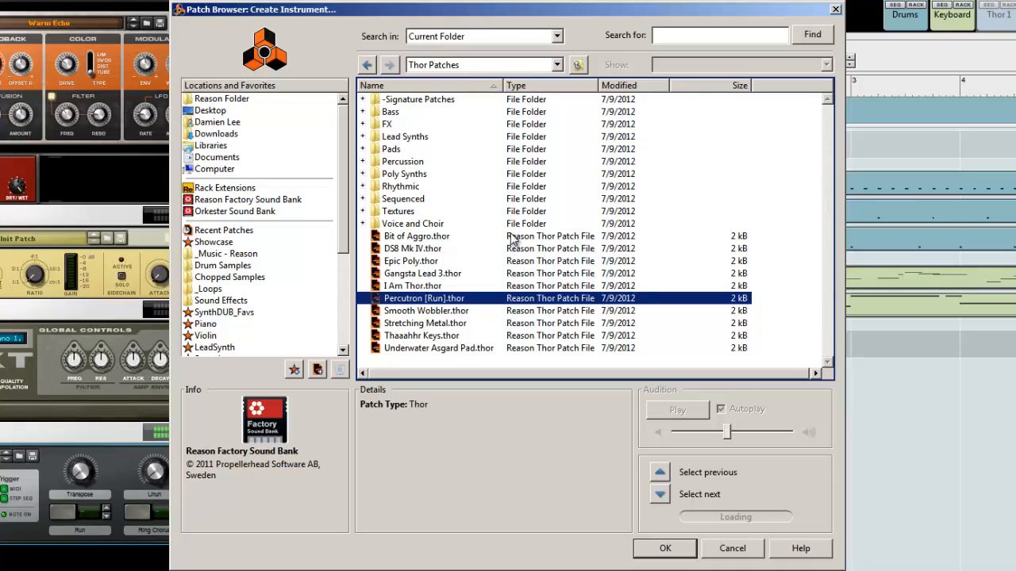
key("Down")
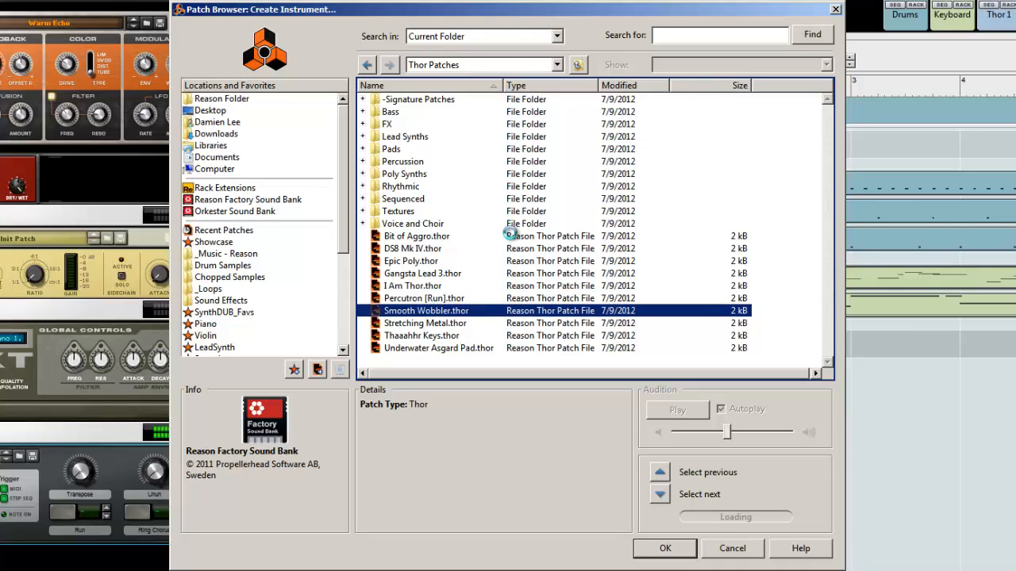
key("Down")
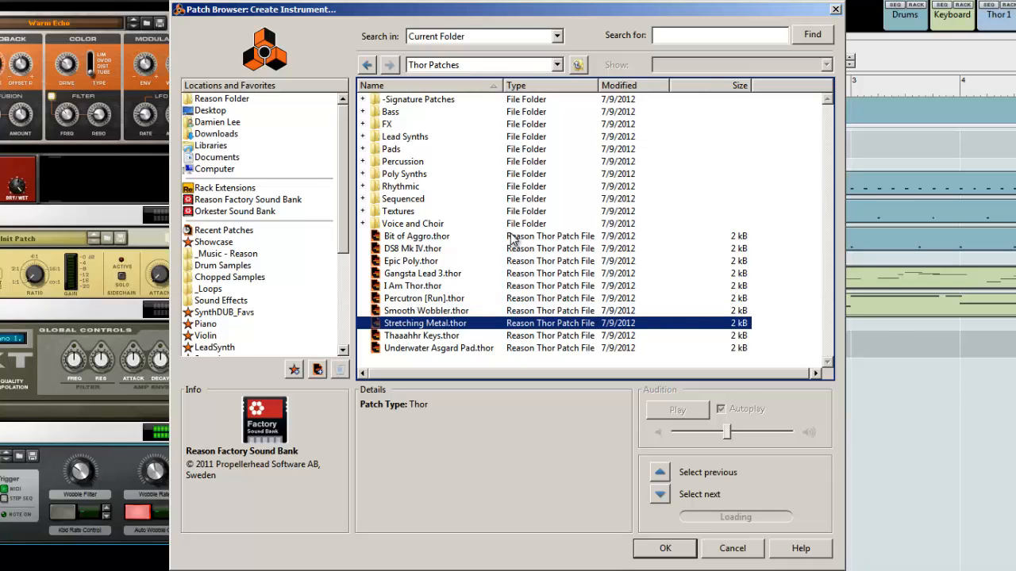
key("Down")
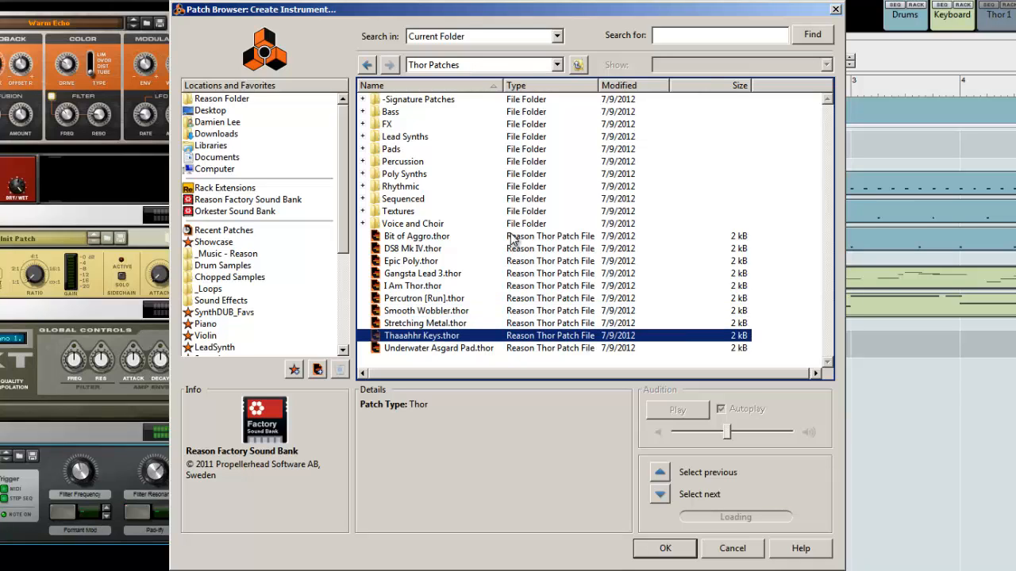
key("Down")
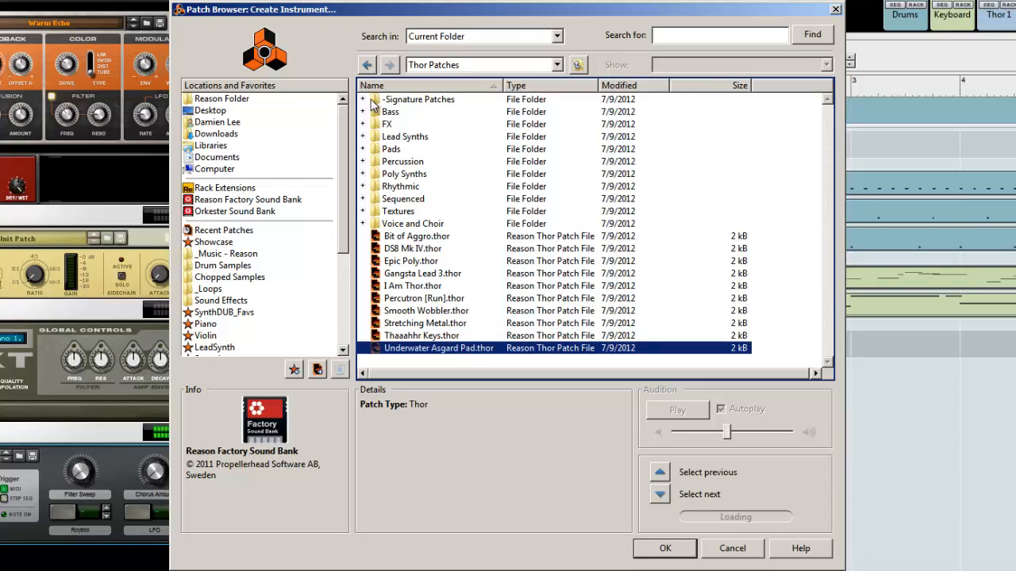
left_click(407, 275)
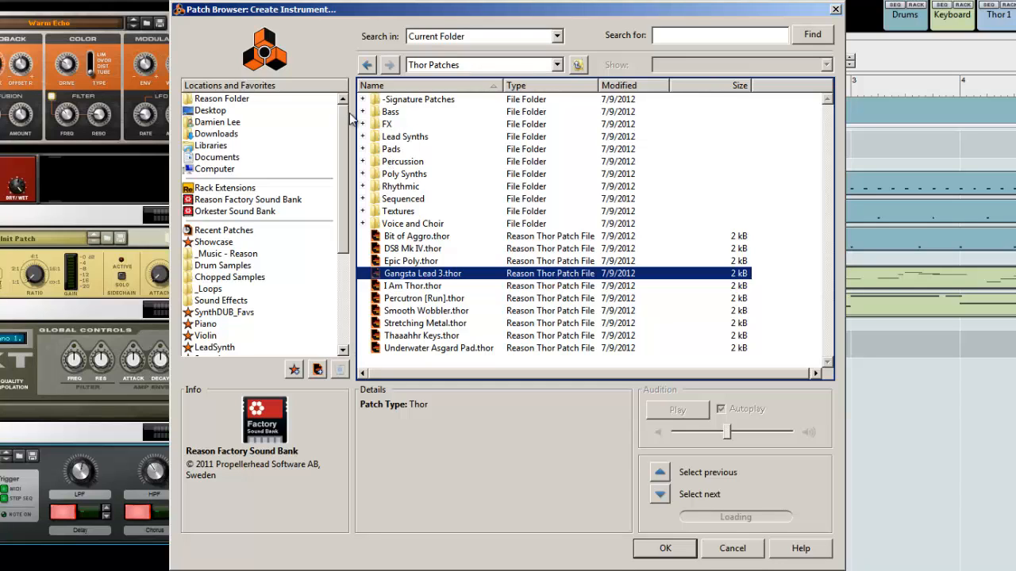
Audition Certifiably Insane, De-Rezz and FM Dive from the Thor FX folder, and go back to Thor Patches
double_click(387, 125)
left_click(397, 174)
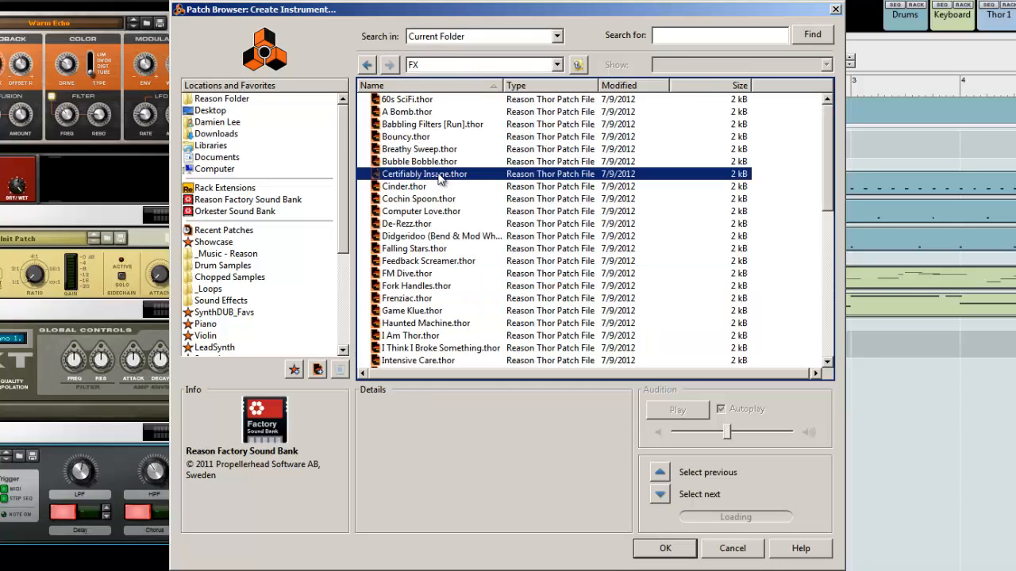
left_click(426, 224)
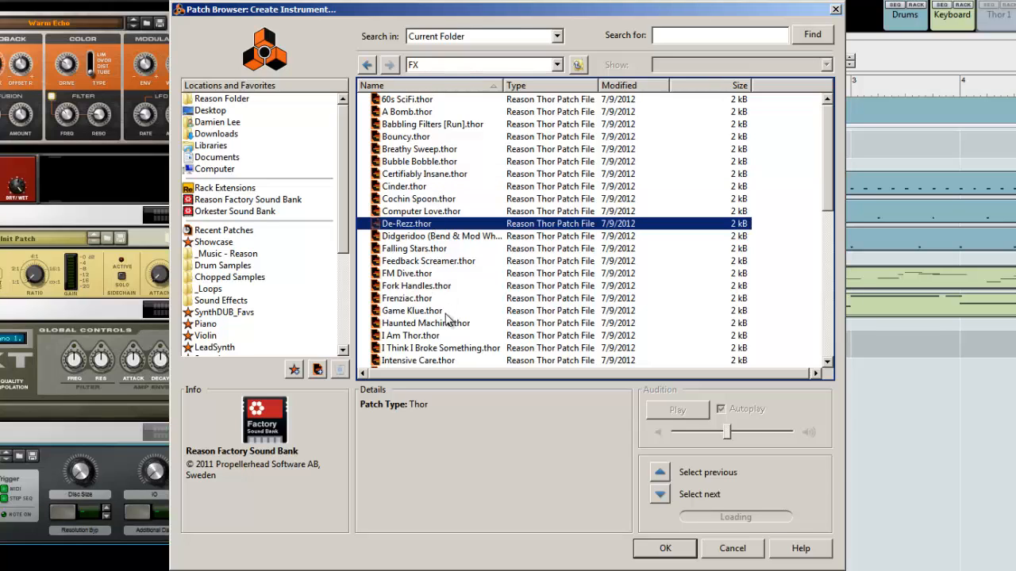
left_click(388, 274)
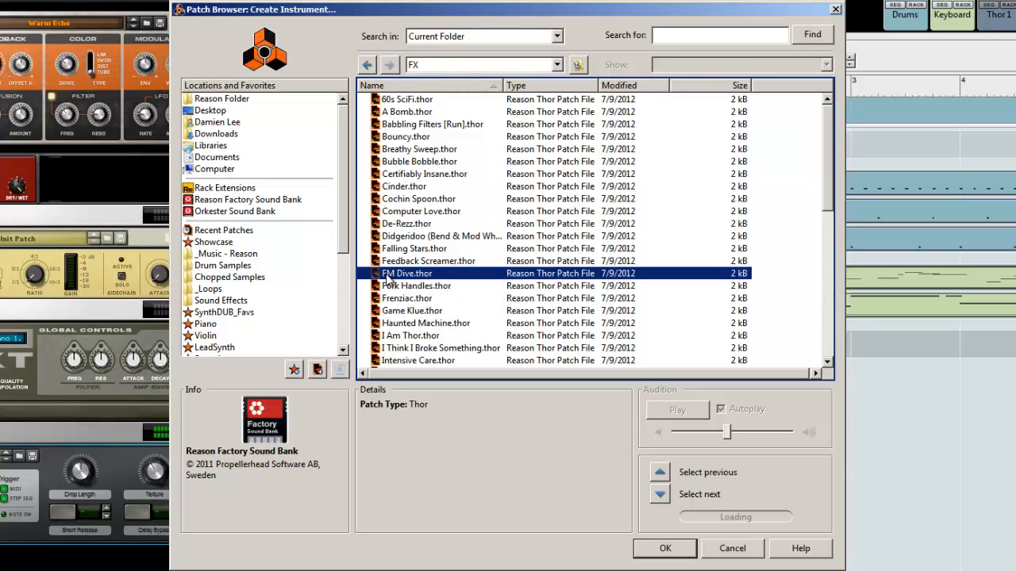
key("BackSpace")
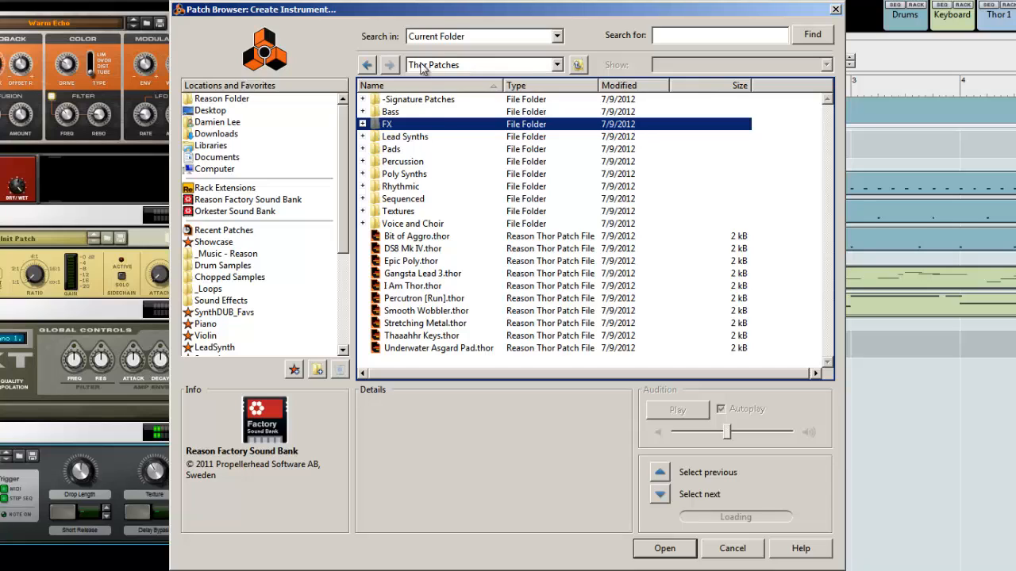
Open the GR folder of the Thor signature patches and audition several patches from Analogue Cathedral to PD Wooferbreaker, returning to the signature folders
left_click(408, 104)
double_click(407, 102)
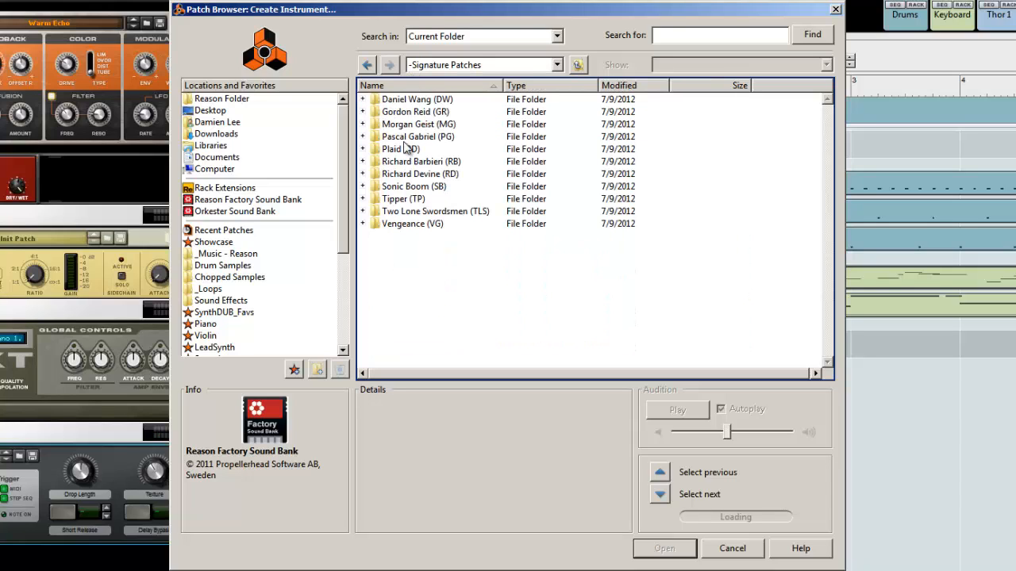
double_click(439, 112)
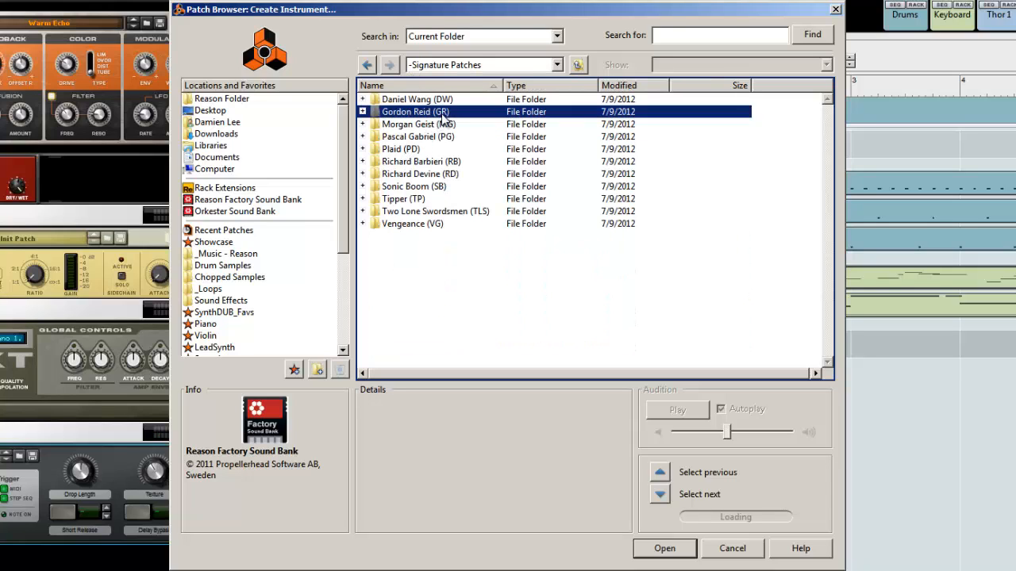
left_click(429, 138)
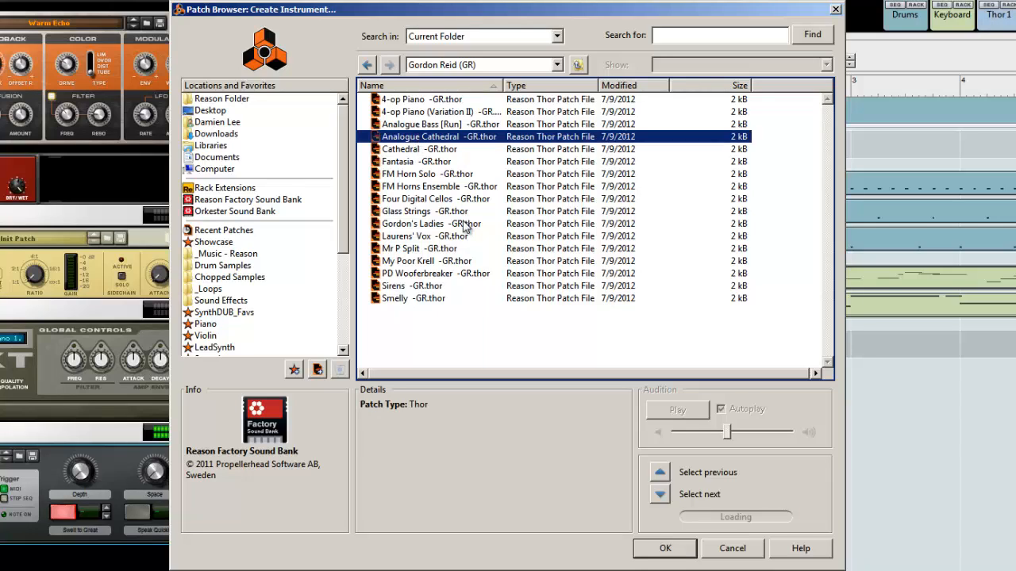
left_click(465, 225)
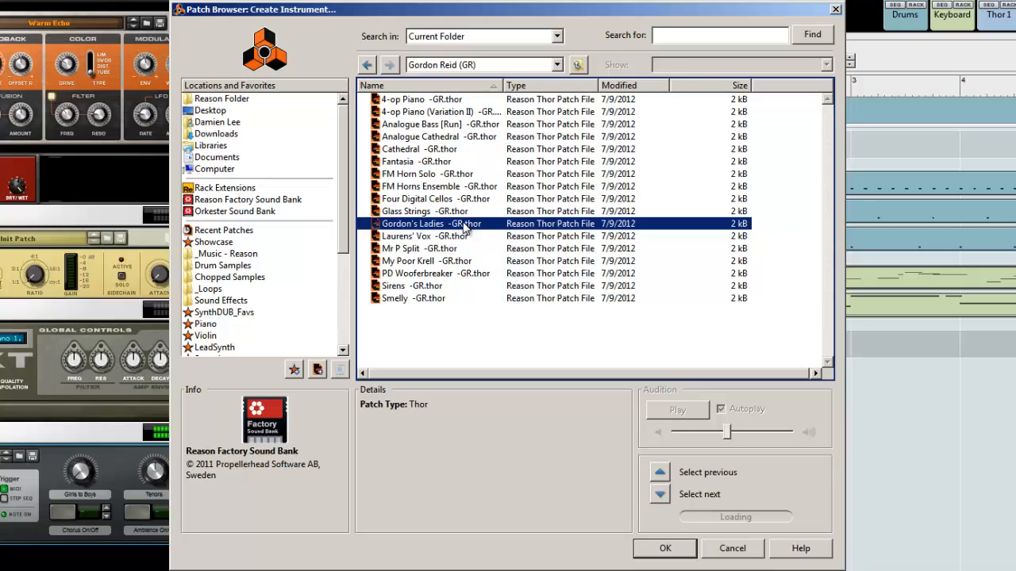
left_click(463, 199)
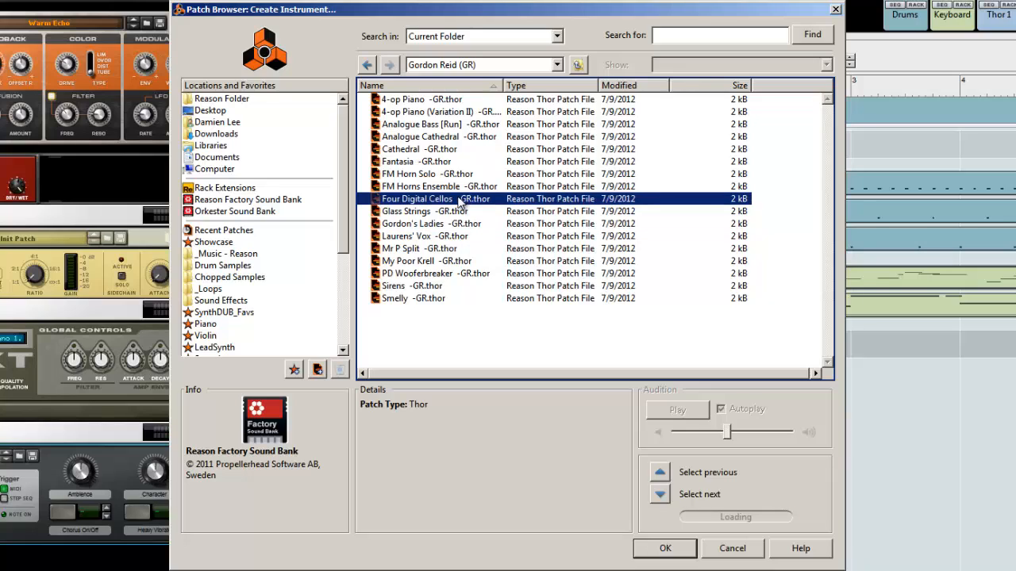
left_click(416, 274)
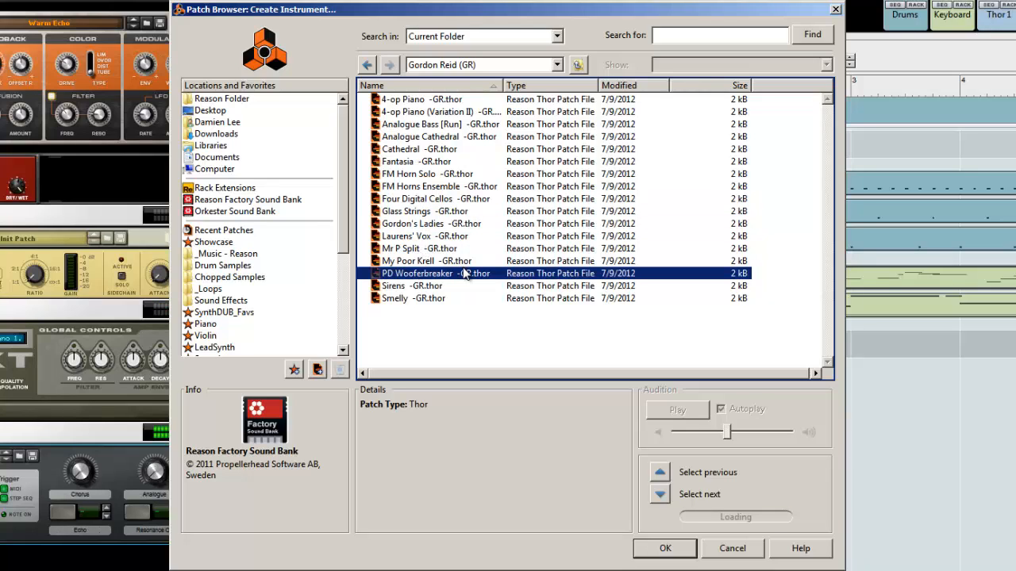
key("BackSpace")
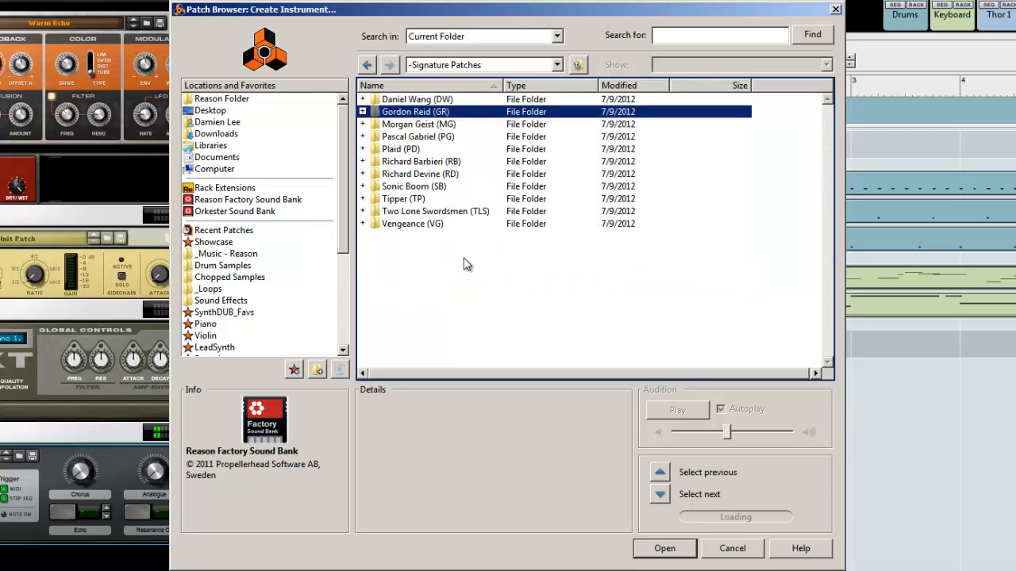
Look inside the RB signature folder and go back to Thor Patches
double_click(429, 161)
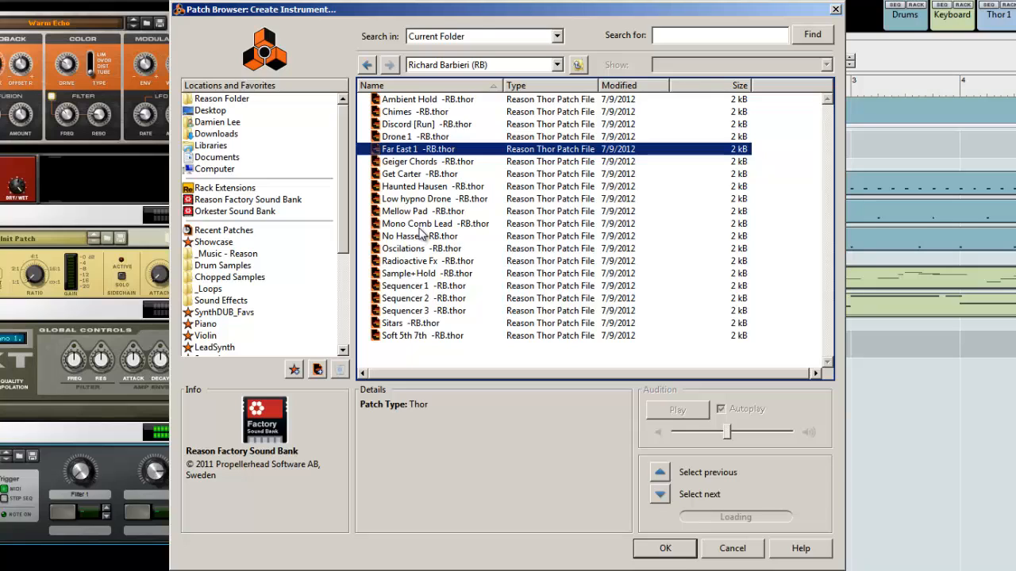
key("BackSpace")
key("BackSpace")
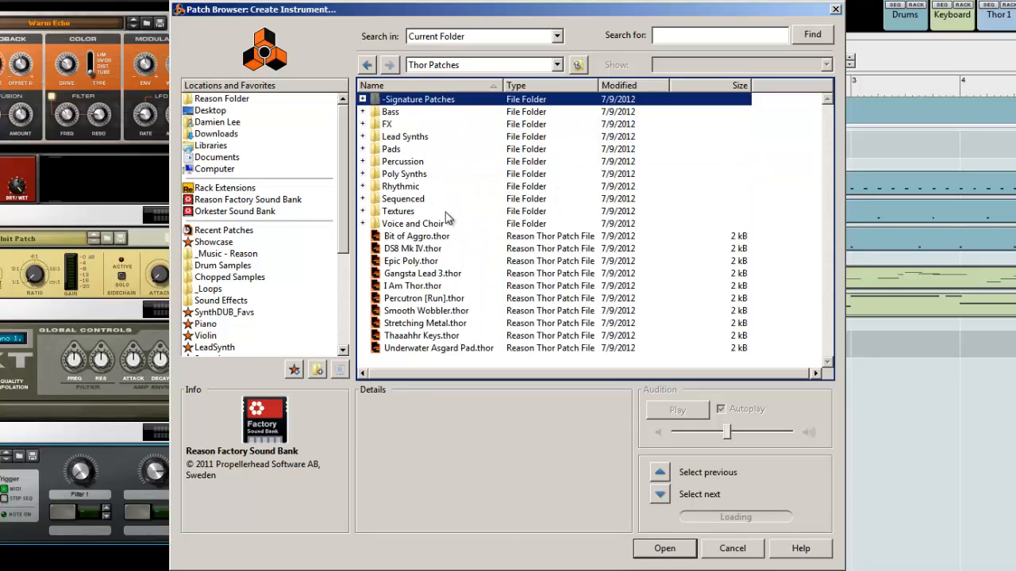
Audition Elektro Monk.thor from the Voice and Choir folder and return to the top level of the Reason Factory Sound Bank
double_click(416, 225)
left_click(437, 151)
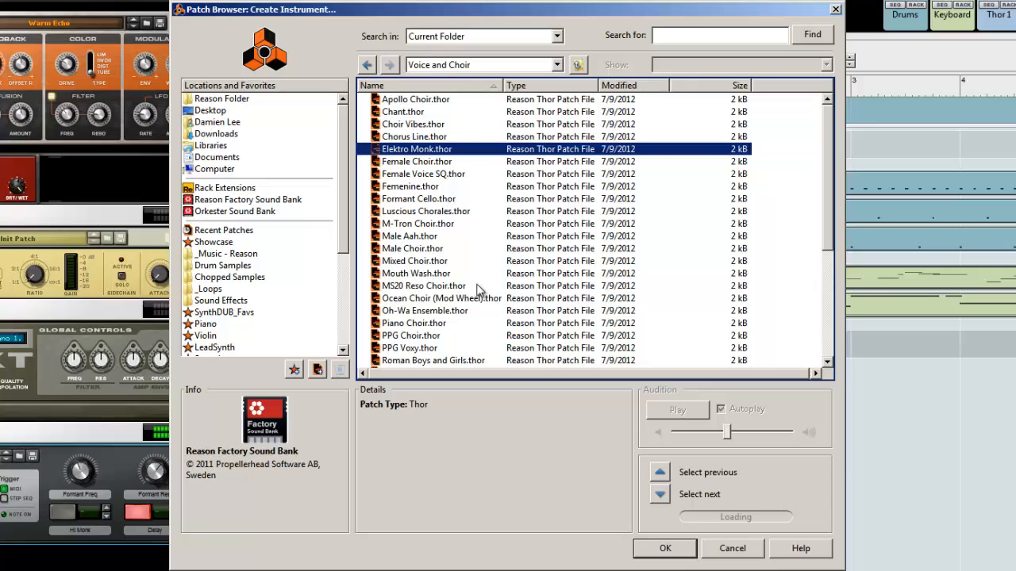
key("BackSpace")
key("BackSpace")
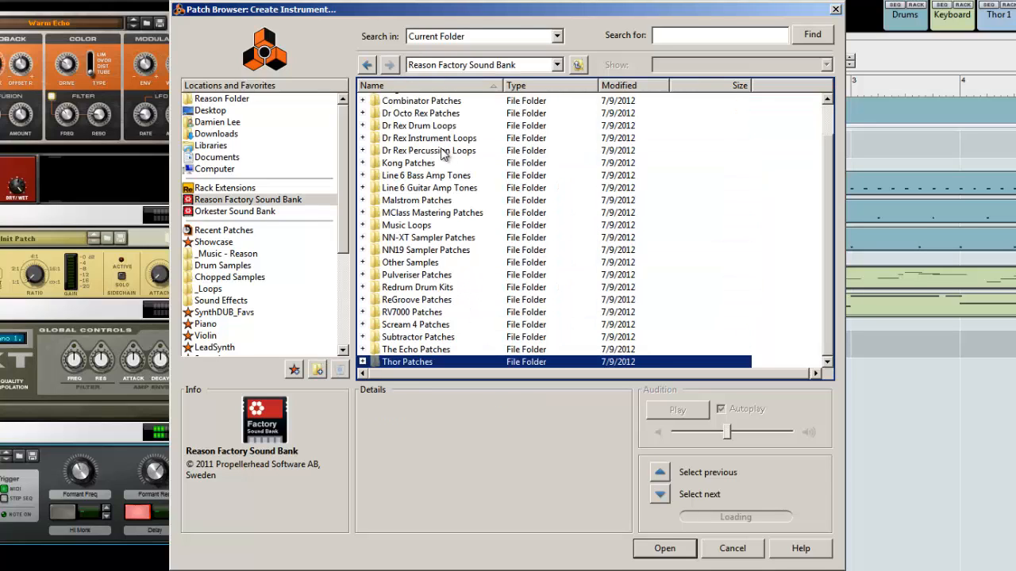
scroll(428, 154, "up", 1)
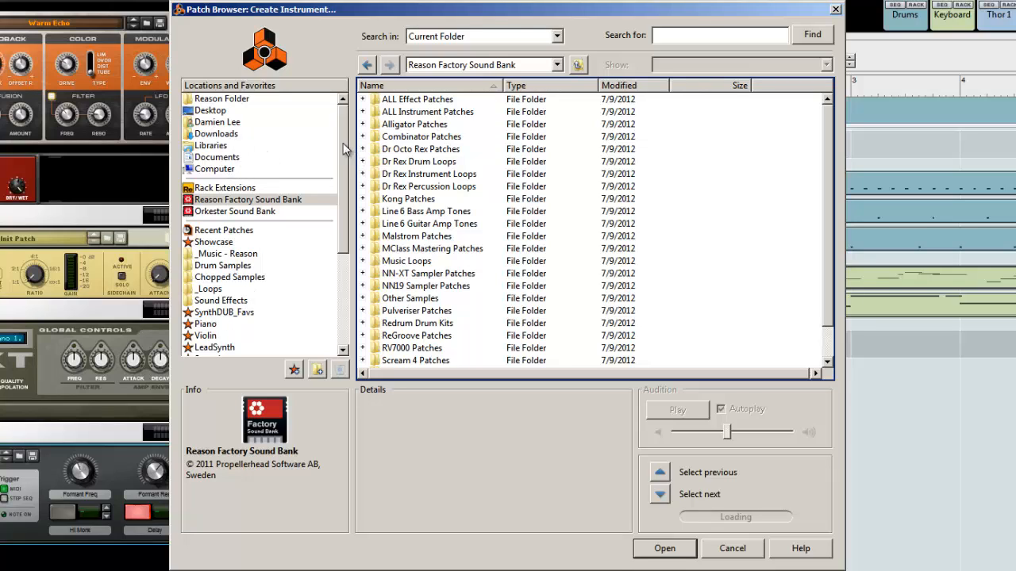
Browse through the computer's SYSTEM (C:) drive and Program Files (x86) to the Reason folder inside Propellerhead
left_click(208, 111)
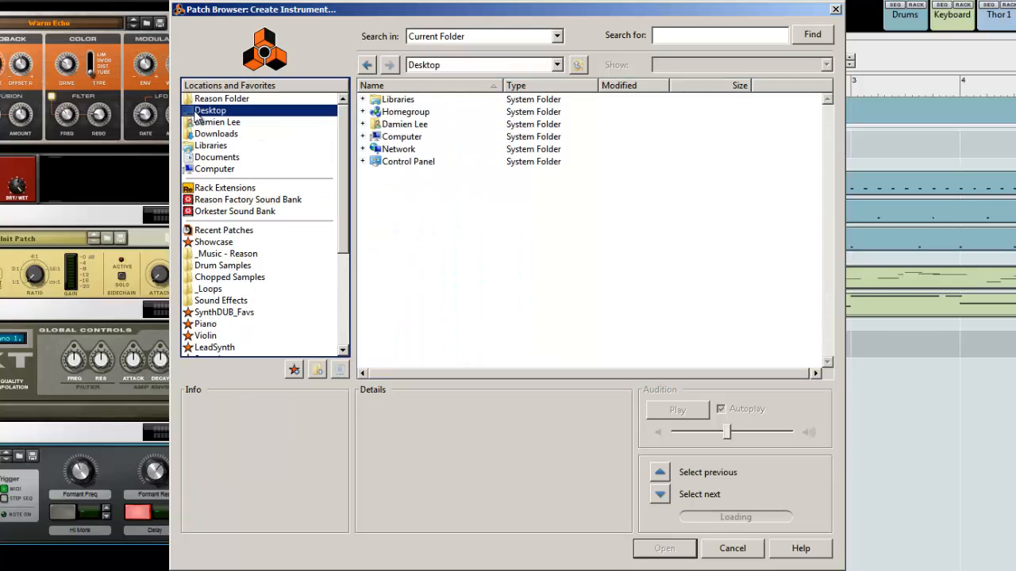
double_click(417, 126)
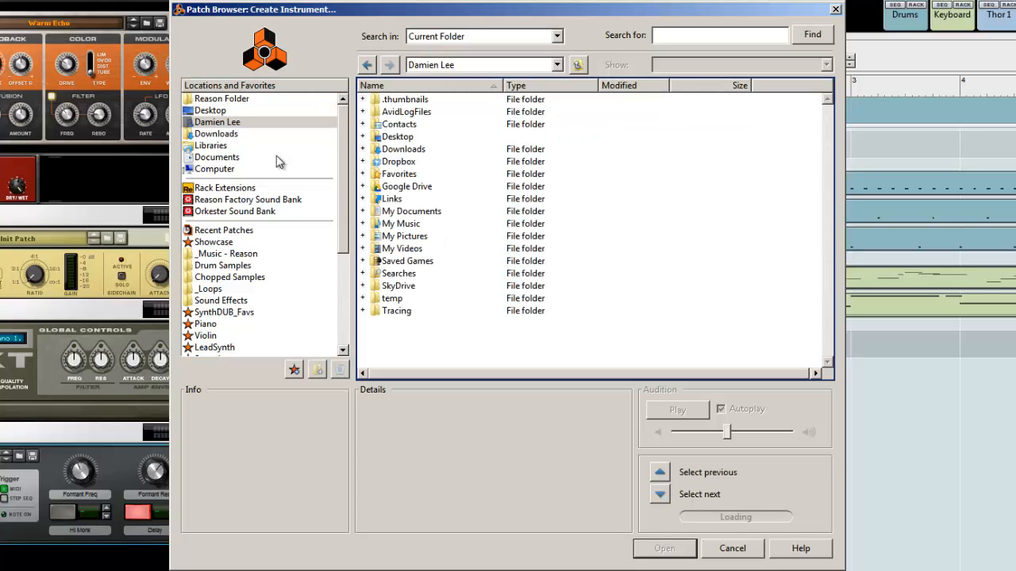
left_click(219, 170)
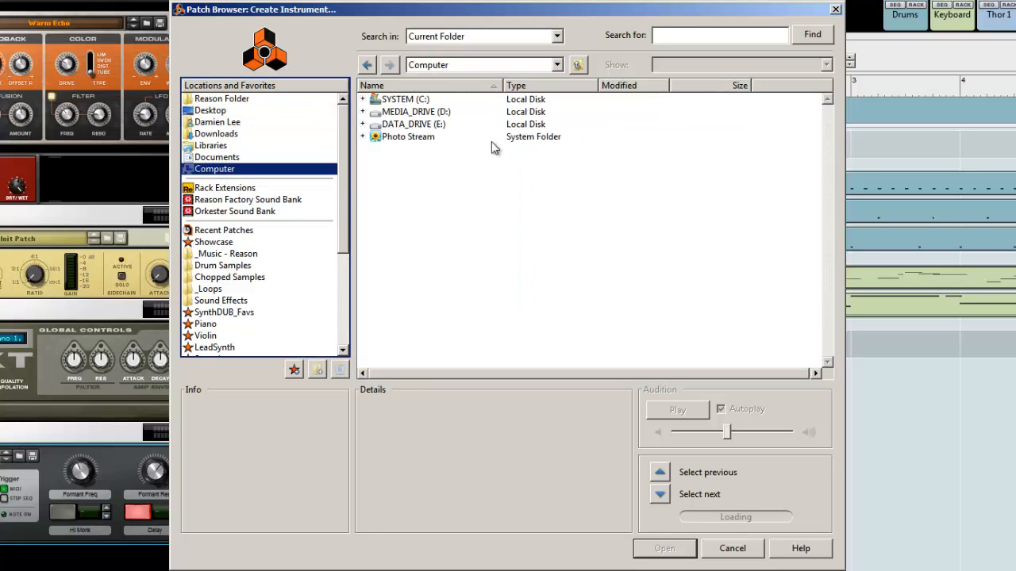
double_click(408, 100)
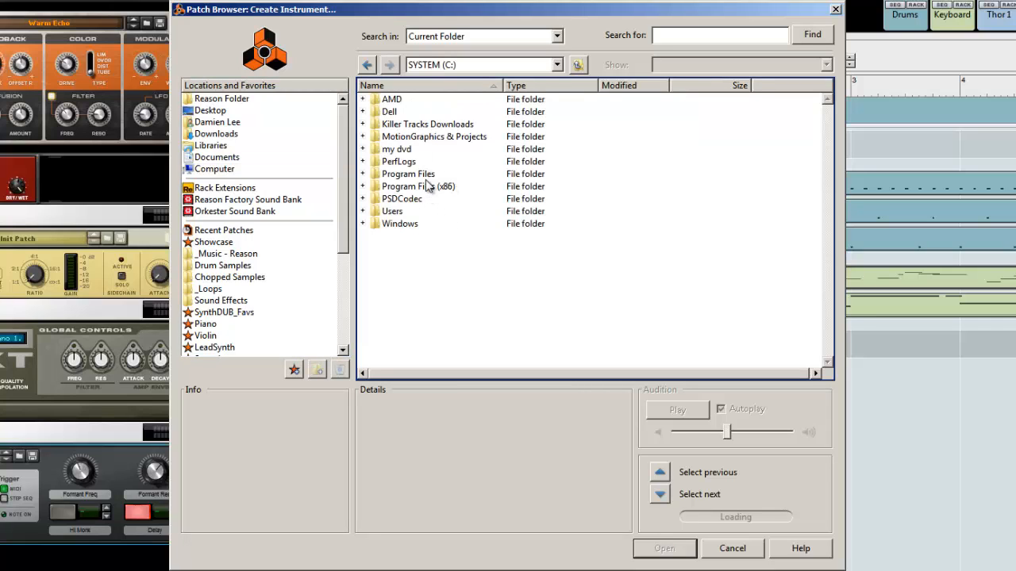
left_click(427, 175)
double_click(429, 188)
key("p")
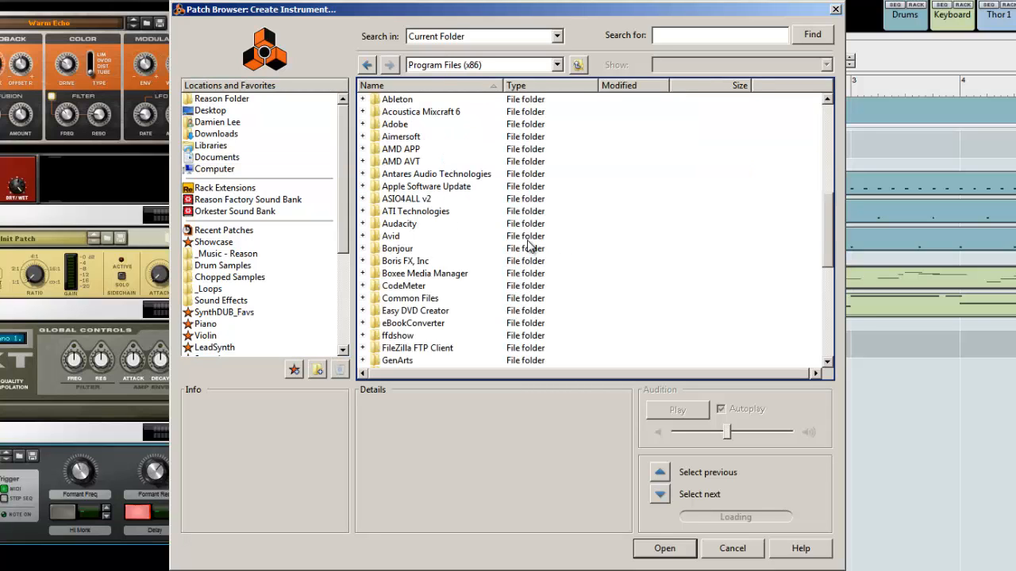
scroll(439, 260, "down", 7)
double_click(419, 138)
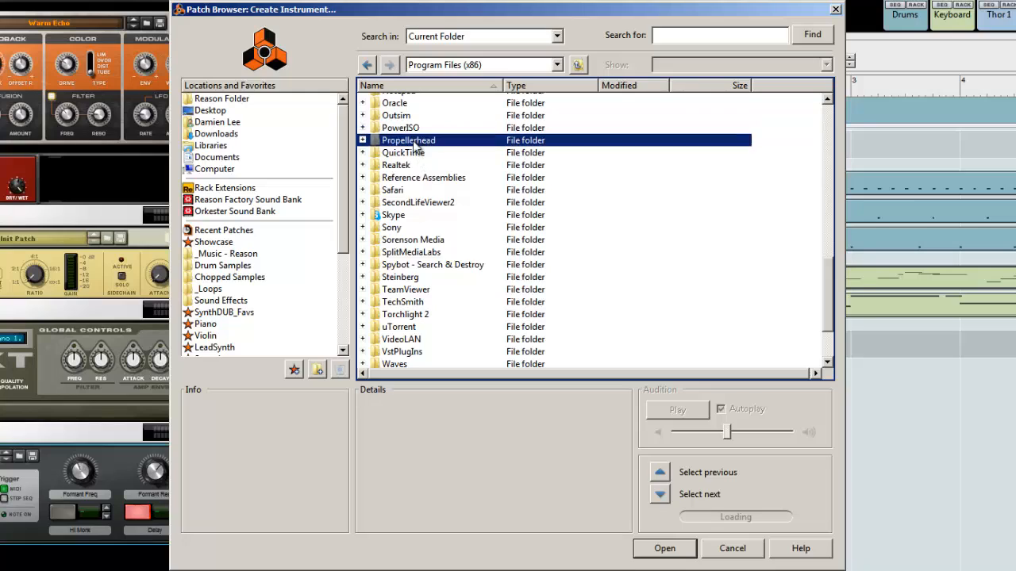
double_click(400, 103)
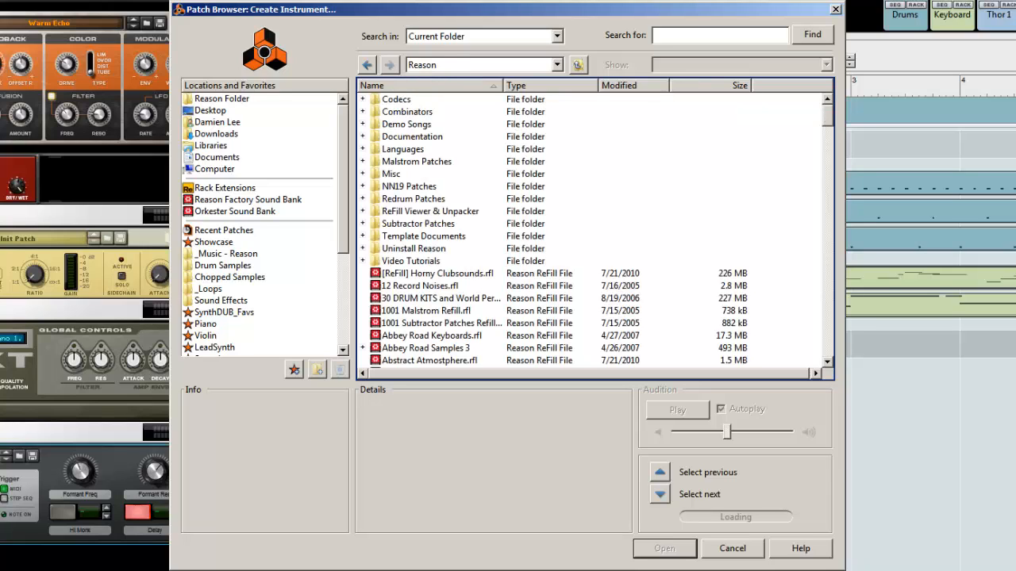
Open the Combinators folder, look inside its LoopMasters DubStep Basses subfolder and come back
double_click(418, 112)
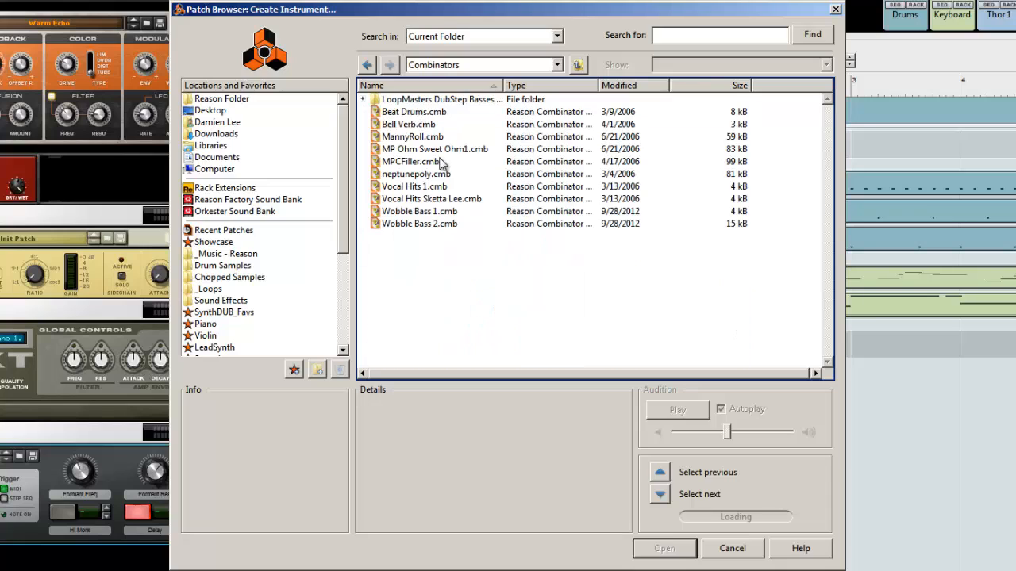
double_click(426, 101)
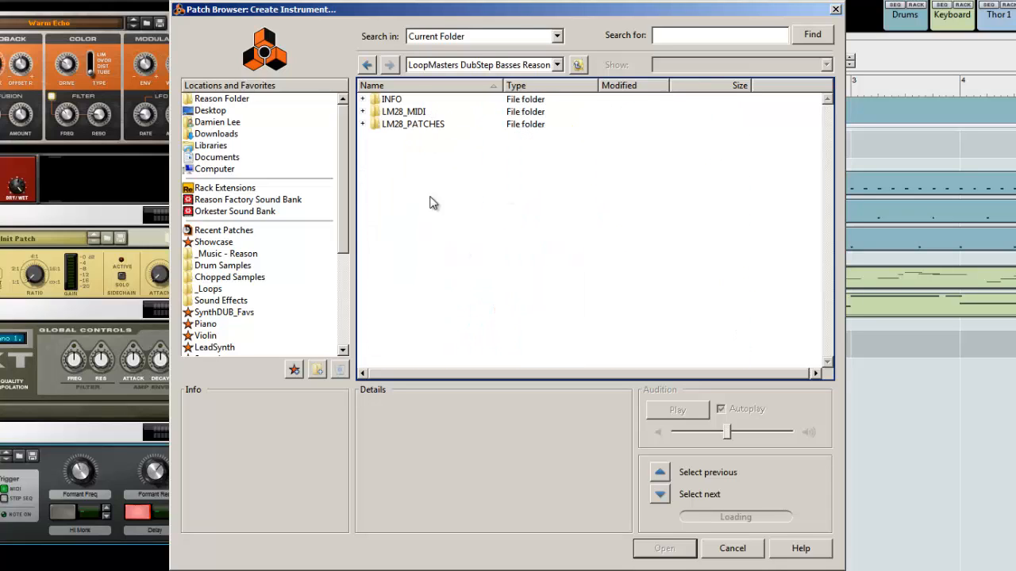
key("BackSpace")
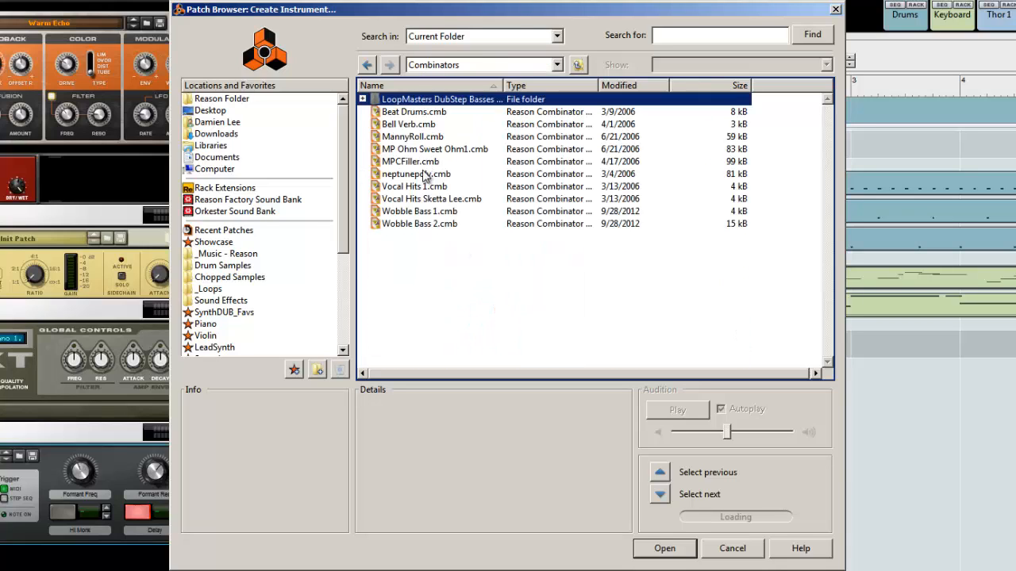
Audition Wobble Bass 2.cmb and load neptunepoly.cmb as the new instrument
left_click(418, 224)
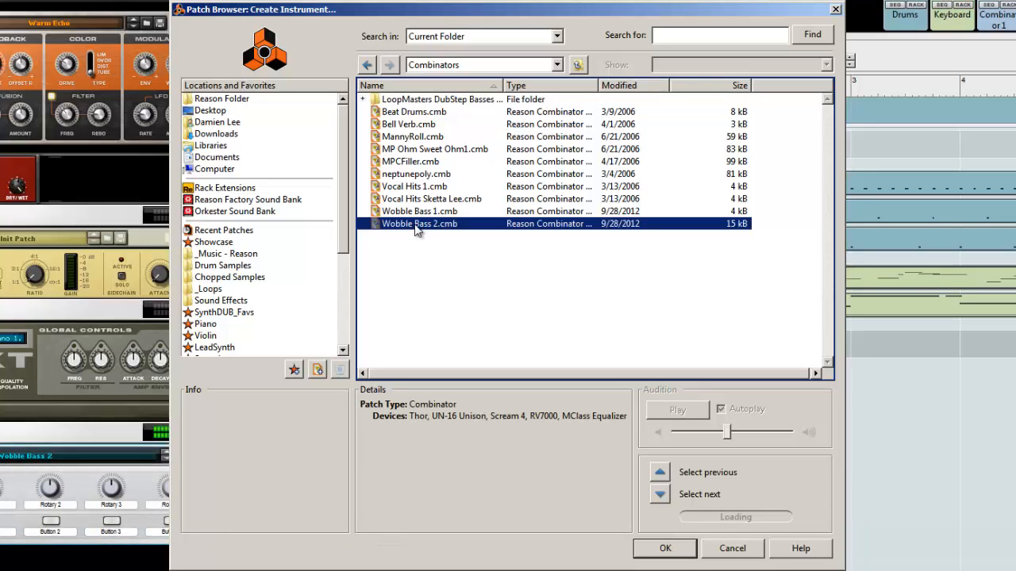
left_click(438, 175)
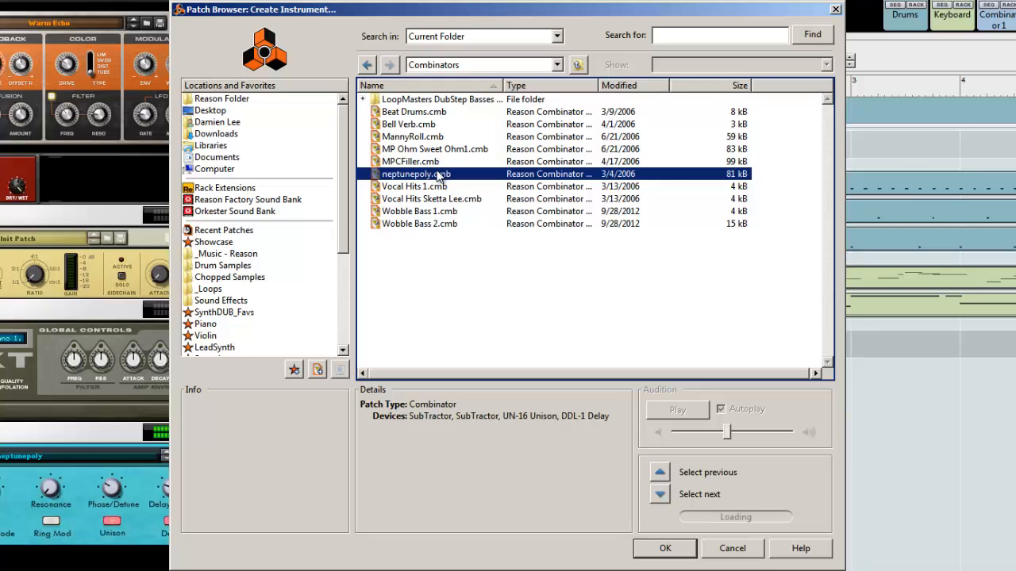
double_click(437, 176)
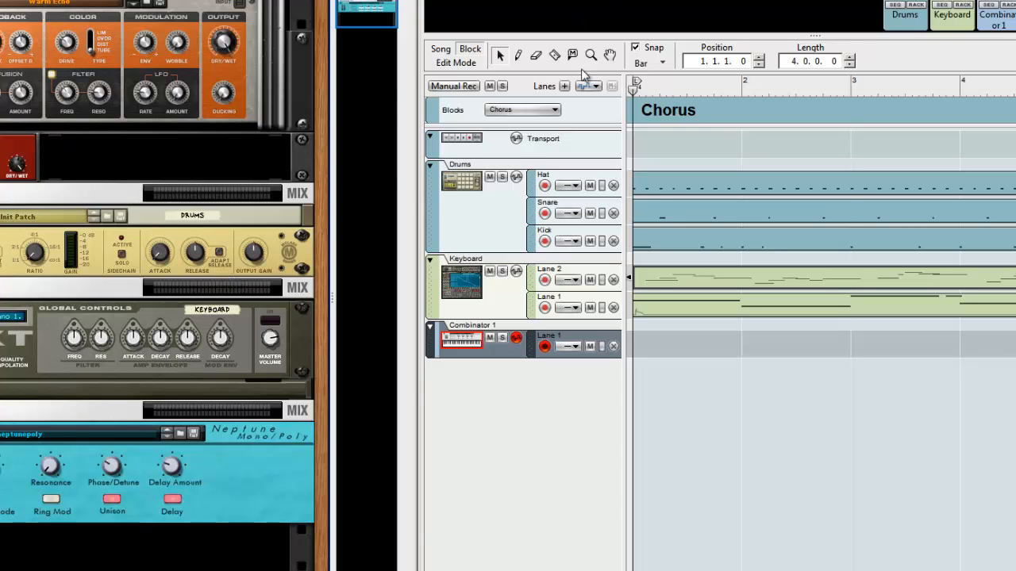
Create another instrument, audition MannyRoll.cmb, and load DB_Decade_US.cmb from the LM28_PATCHES folder of LoopMasters DubStep Basses
key("ctrl+i")
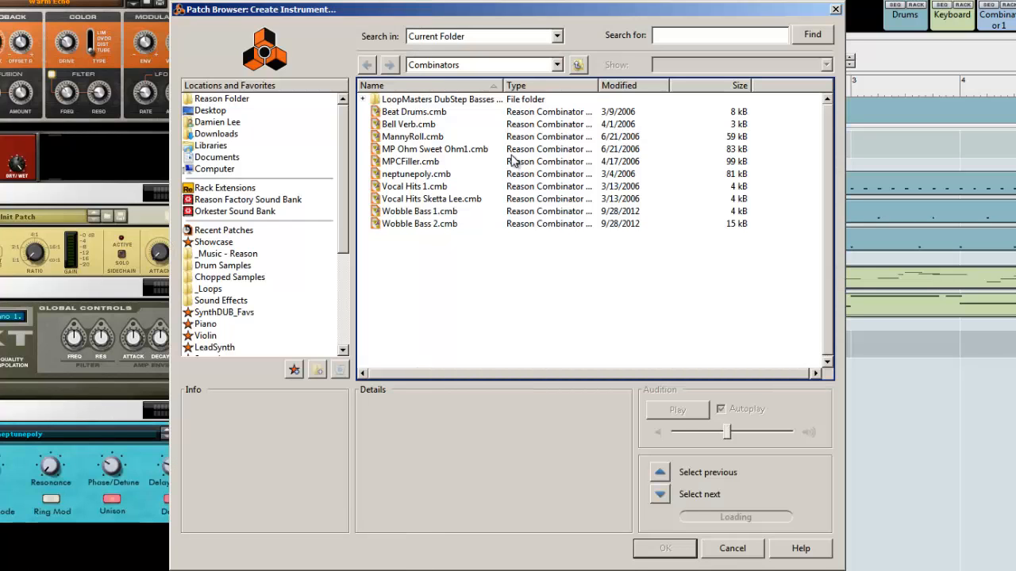
left_click(412, 137)
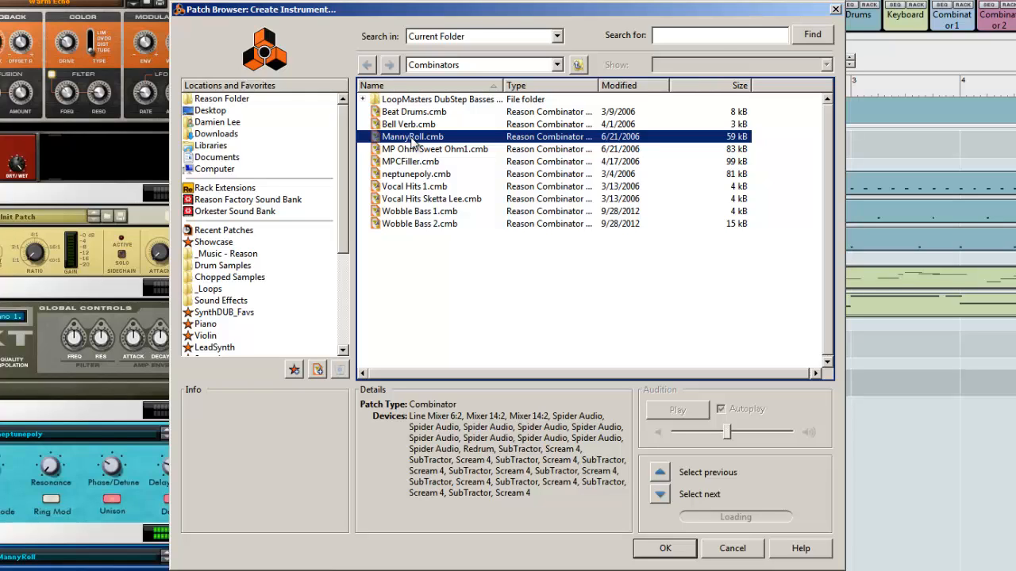
double_click(436, 104)
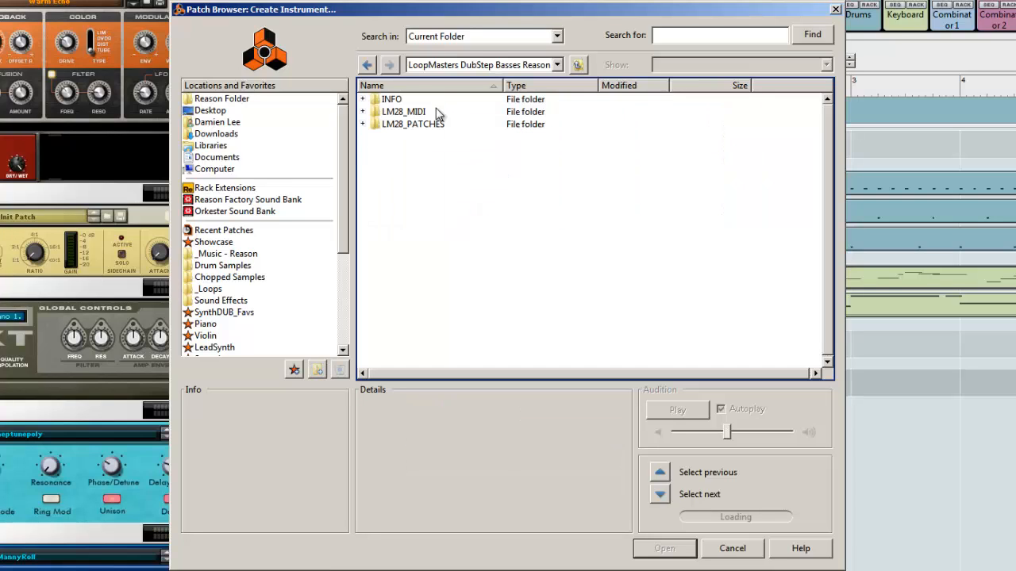
double_click(416, 124)
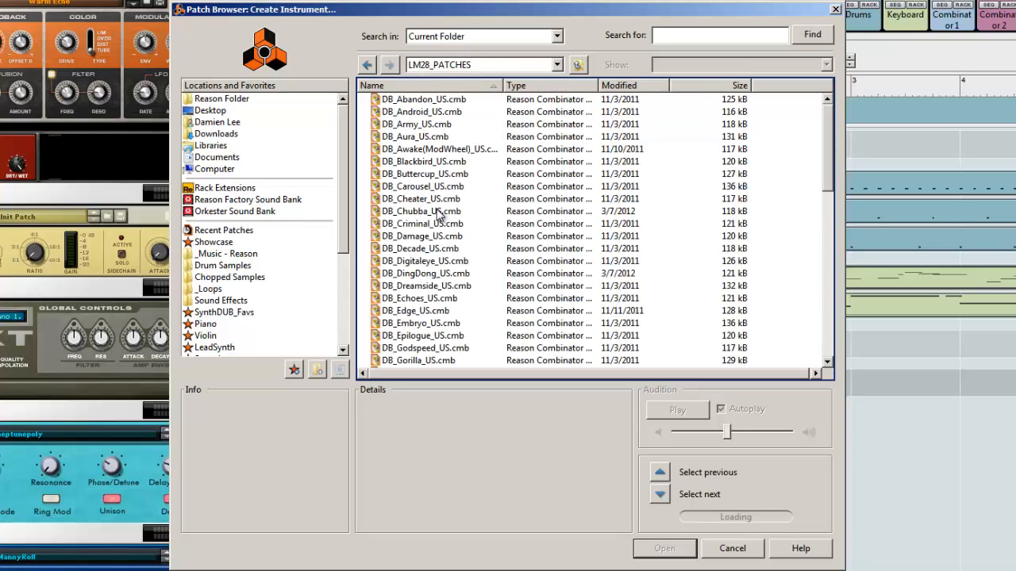
left_click(428, 248)
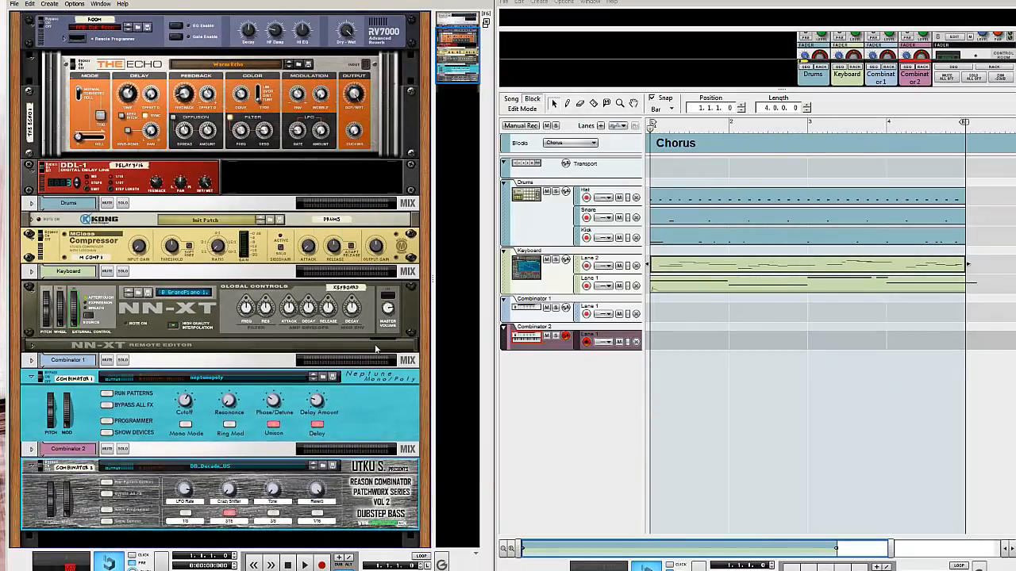
Show the devices inside the DB_Decade_US Combinator and examine its chain from the SubTractor to the RV-7 reverb, plus the LFO Rate control
scroll(373, 349, "down", 3)
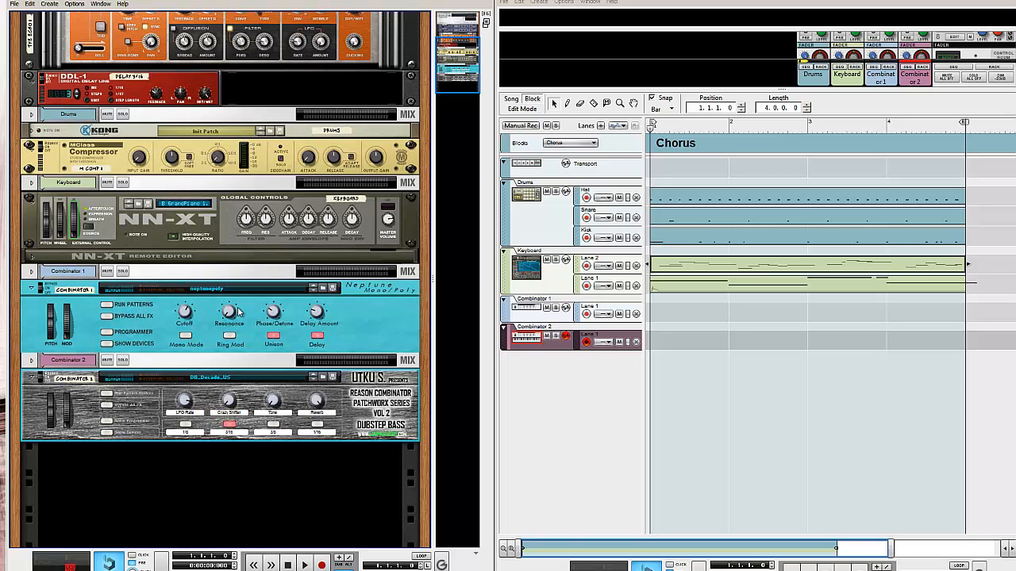
left_click(107, 432)
scroll(164, 421, "down", 3)
scroll(163, 421, "up", 4)
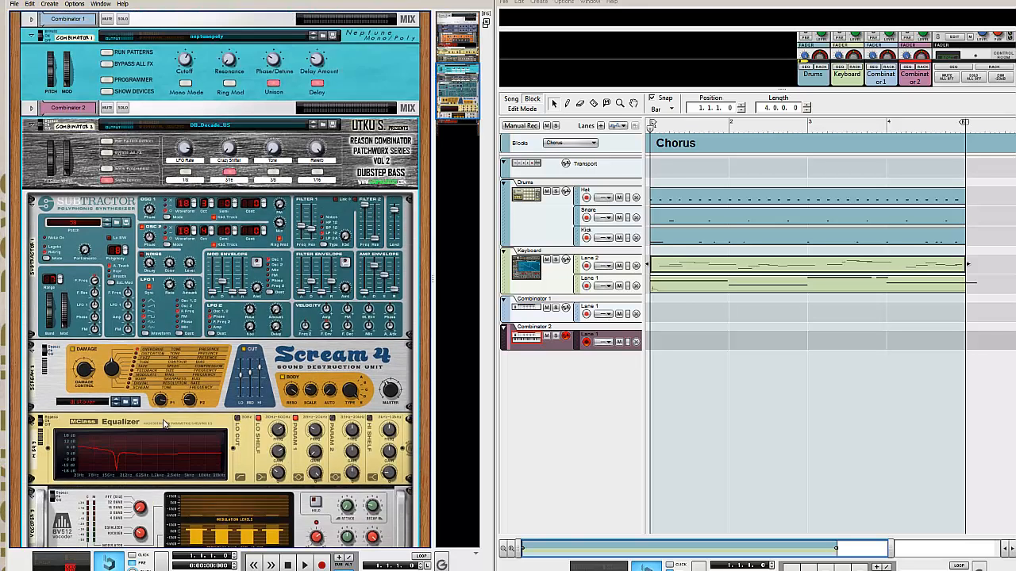
scroll(163, 423, "up", 1)
scroll(156, 302, "down", 5)
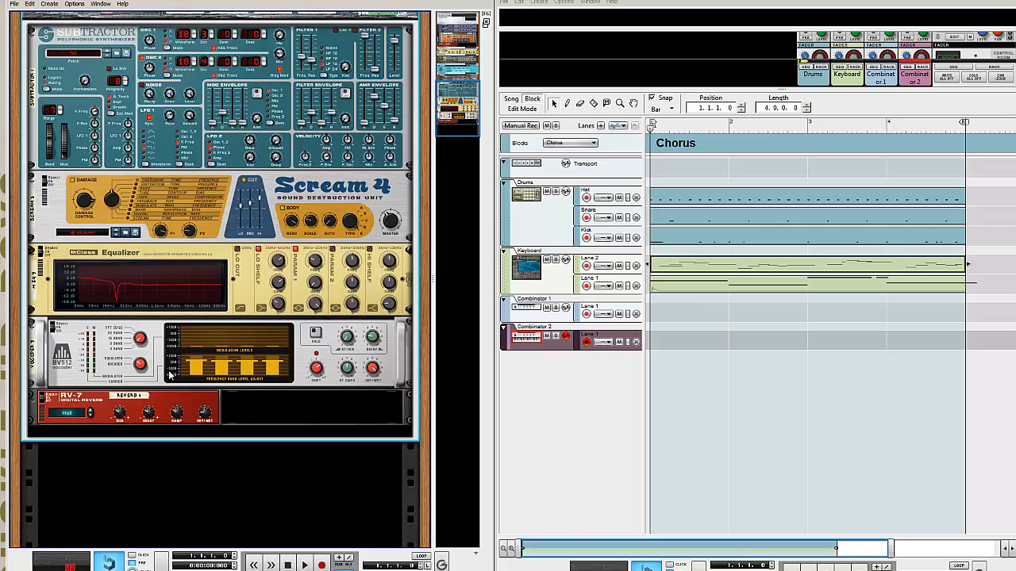
scroll(170, 375, "up", 4)
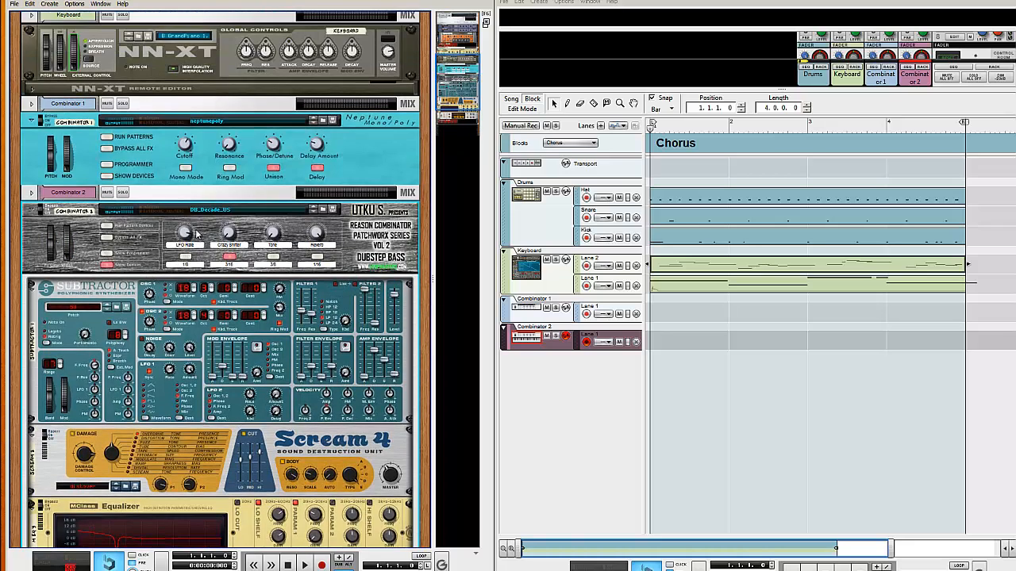
mouse_move(187, 231)
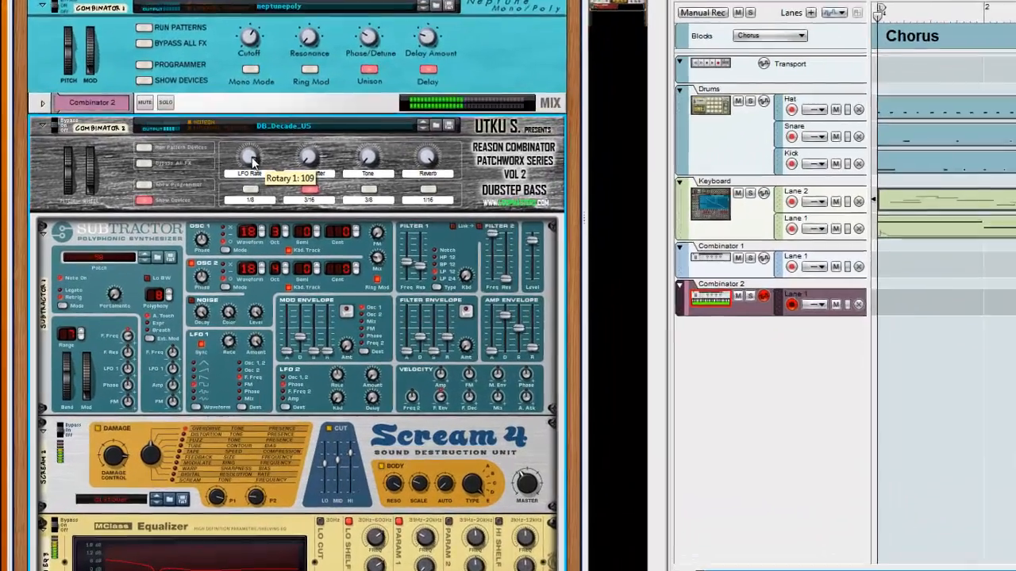
Audition the DB_Decade_US Combinator while varying its LFO Rate and Crazy Shifter controls, and check the options available for the LFO Rate
mouse_move(251, 157)
left_mouse_down()
mouse_move(251, 187)
mouse_move(251, 147)
left_mouse_up()
left_click_drag(280, 113, 282, 118)
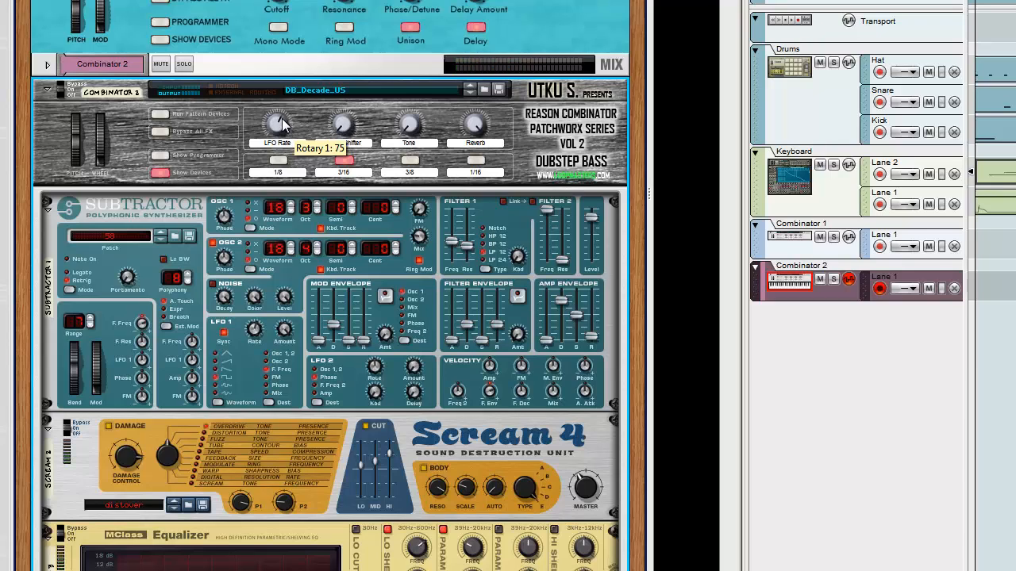
right_click(282, 118)
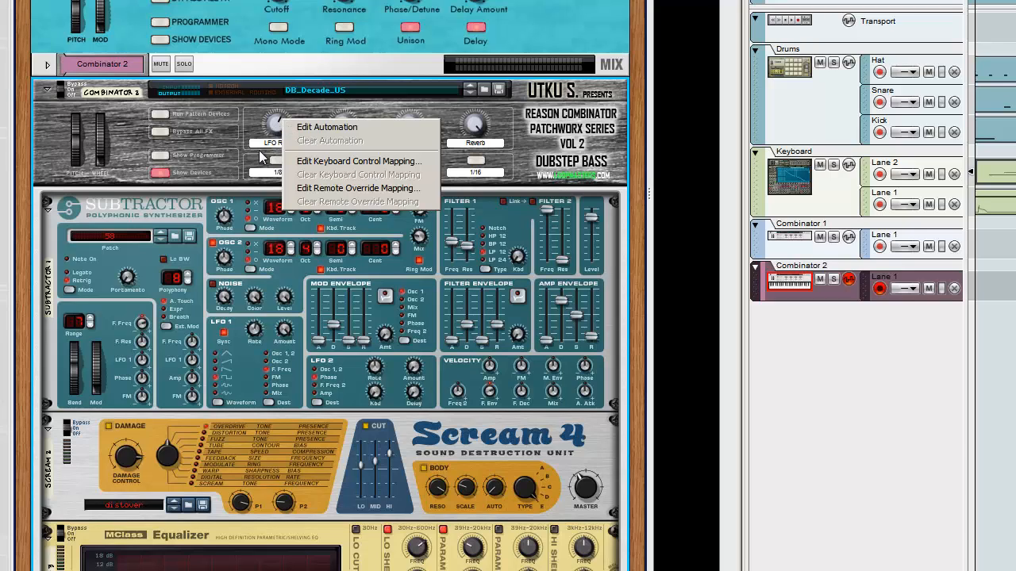
left_click(276, 119)
mouse_move(344, 124)
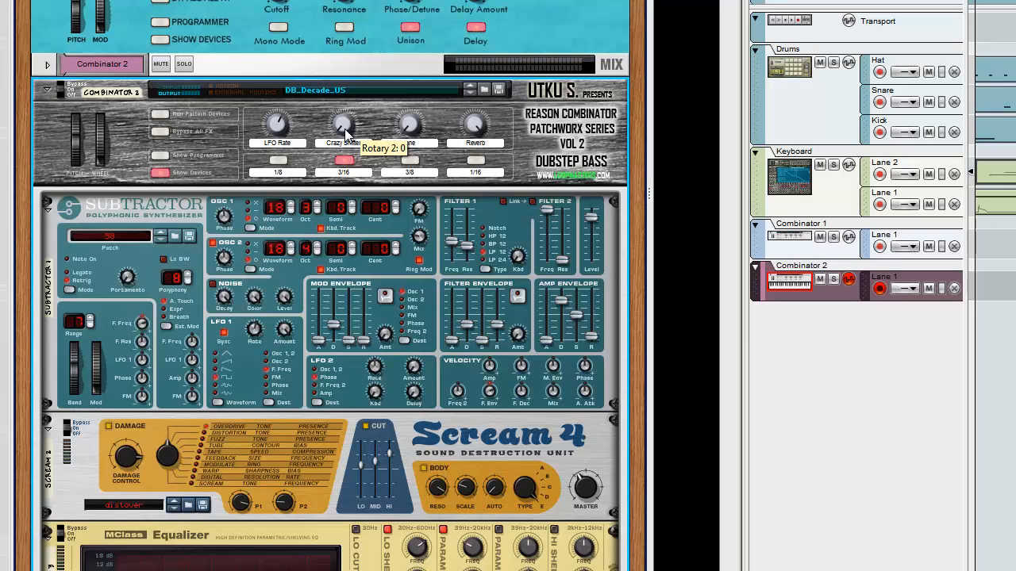
mouse_move(344, 128)
left_mouse_down()
mouse_move(339, 75)
mouse_move(345, 138)
left_mouse_up()
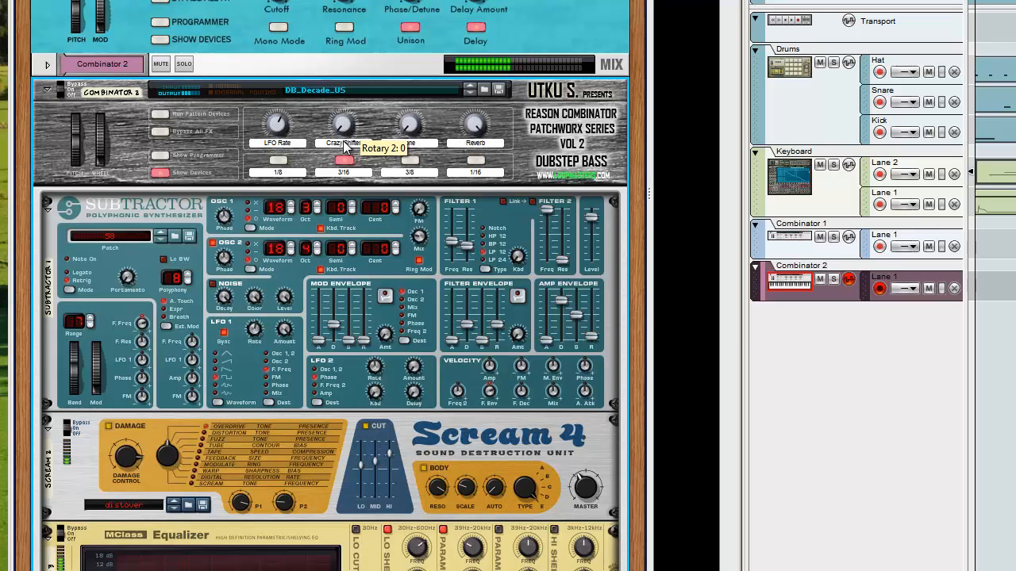
left_click_drag(415, 125, 474, 60)
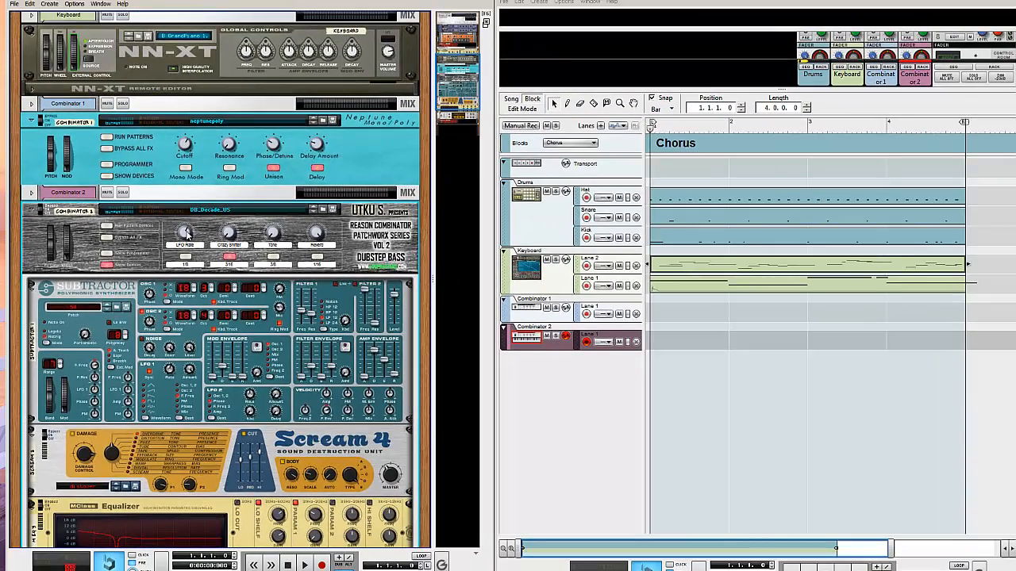
Place the XSplit Broadcaster camera window above the sequencer window and resize the sequencer window to fit beneath it
mouse_move(187, 232)
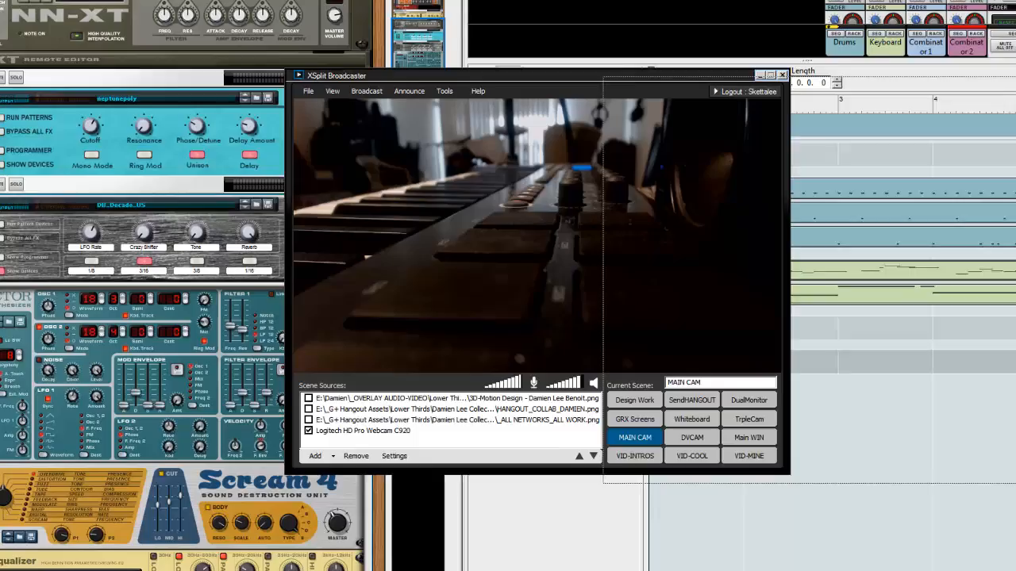
left_click_drag(704, 49, 860, 244)
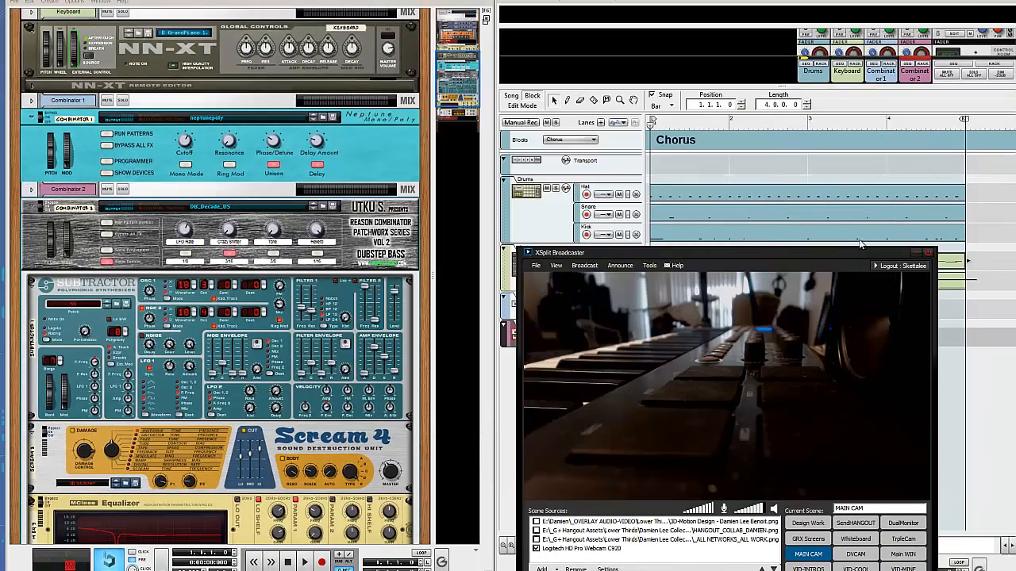
left_click_drag(929, 0, 922, 299)
left_click_drag(757, 251, 760, 3)
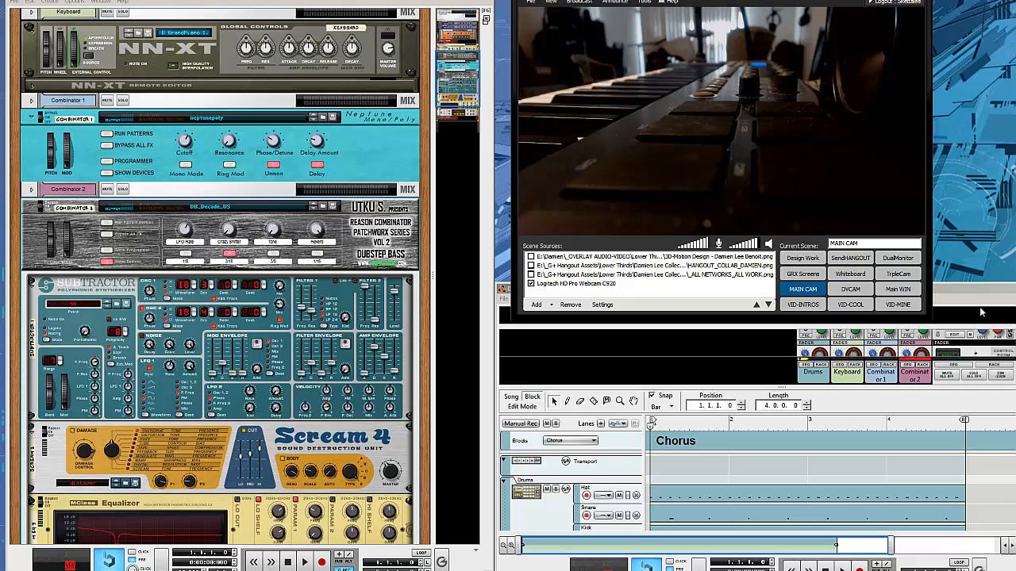
left_click_drag(968, 288, 966, 233)
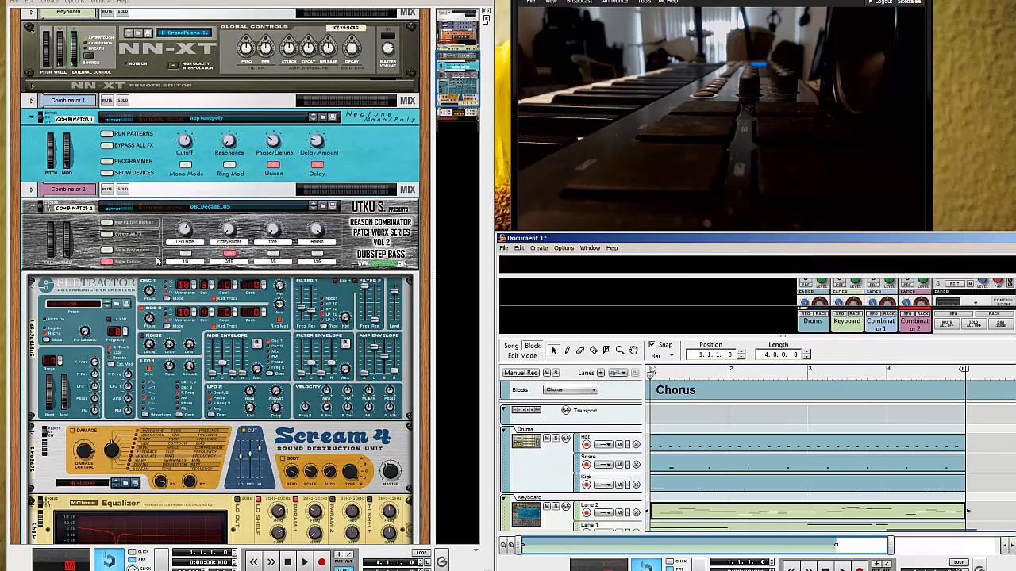
Map the LFO Rate knob of Combinator 2 to Knob 4 of the M-Audio Axiom 49 with a remote override
right_click(193, 228)
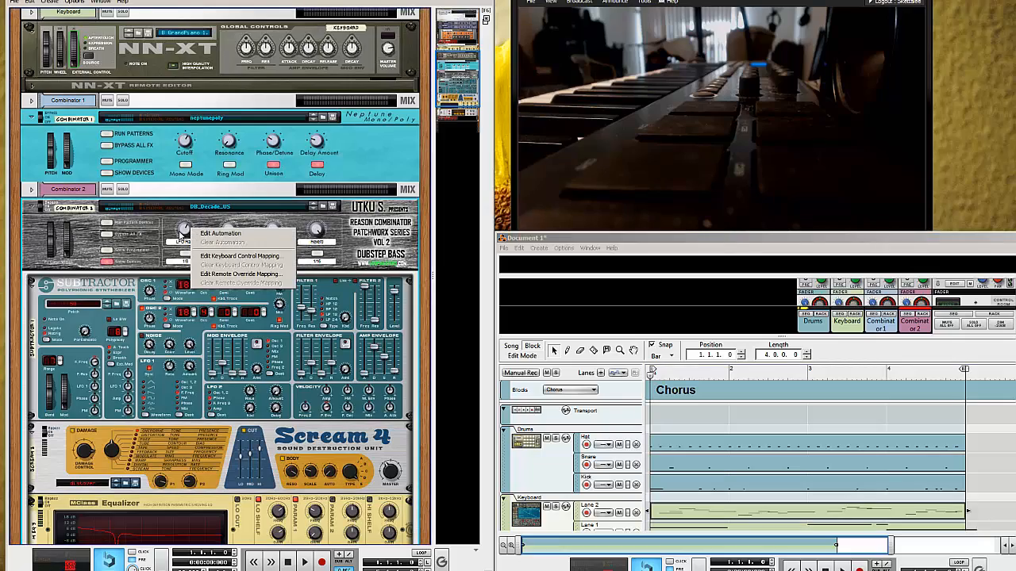
left_click(156, 230)
mouse_move(185, 225)
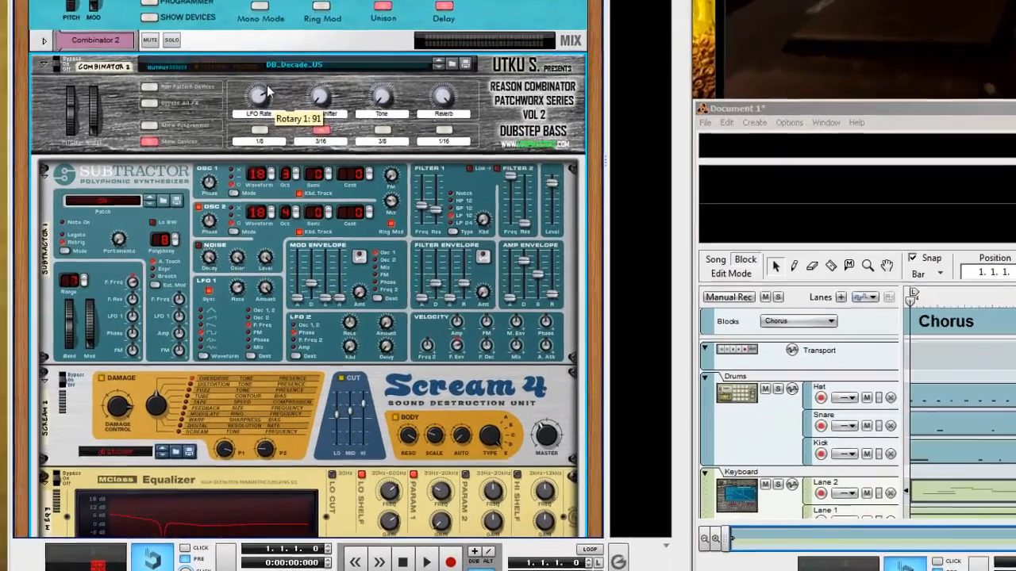
right_click(268, 91)
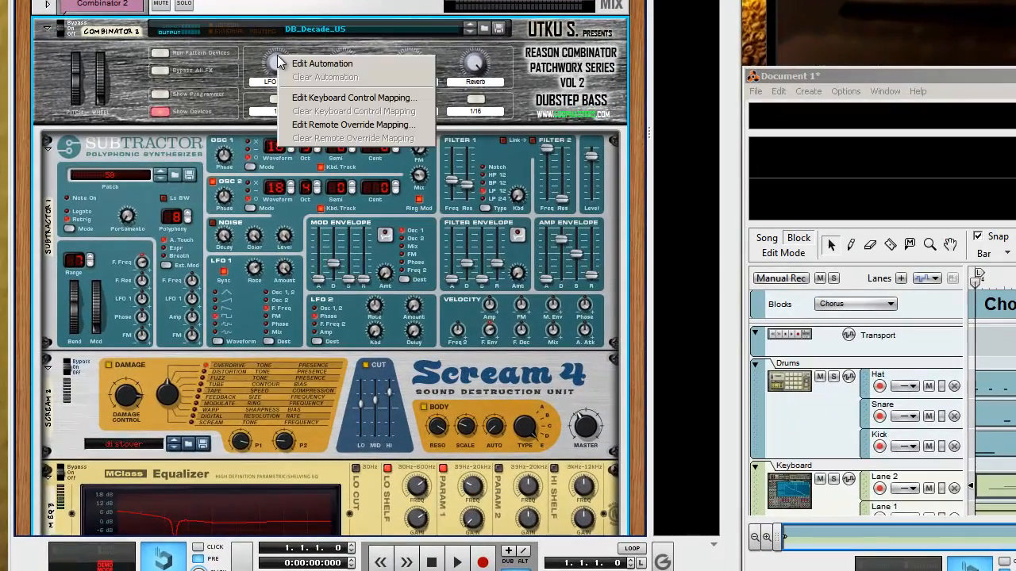
left_click(332, 125)
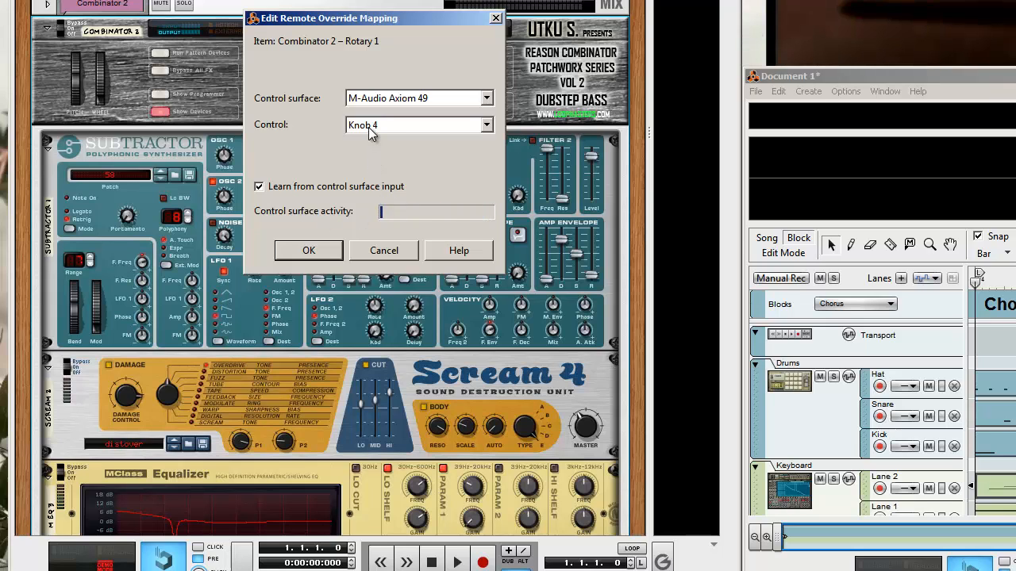
left_click(315, 249)
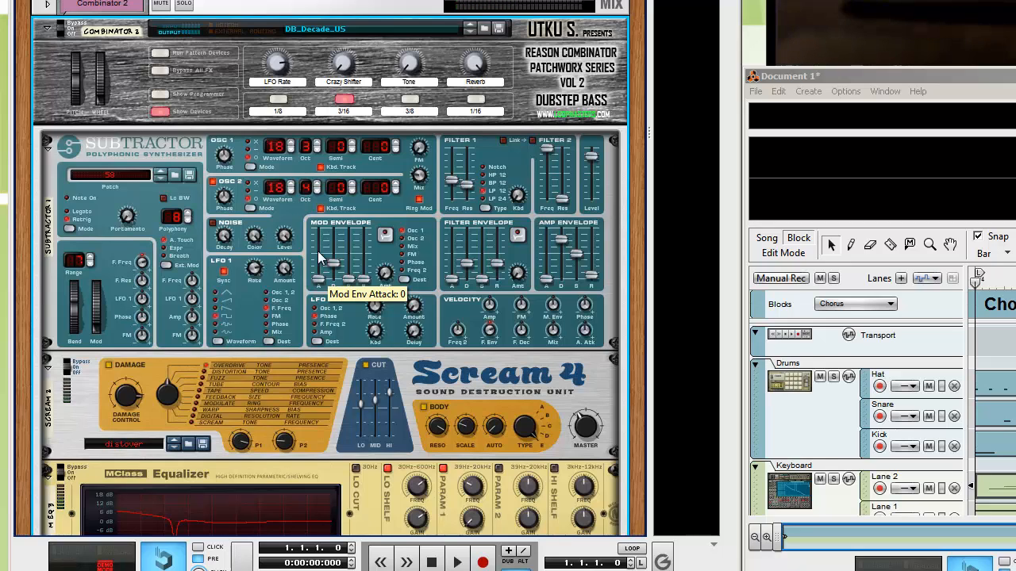
Change the LFO Rate's remote override mapping to Fader 9 of the M-Audio Axiom 49 and recheck the knob's mapping options
right_click(276, 66)
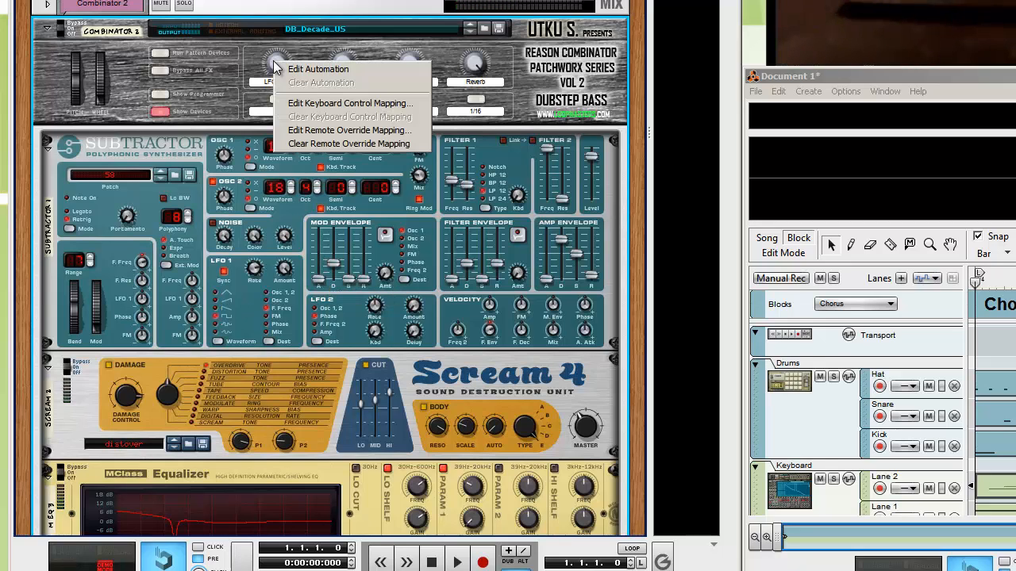
left_click(298, 130)
left_click(379, 127)
left_click(340, 162)
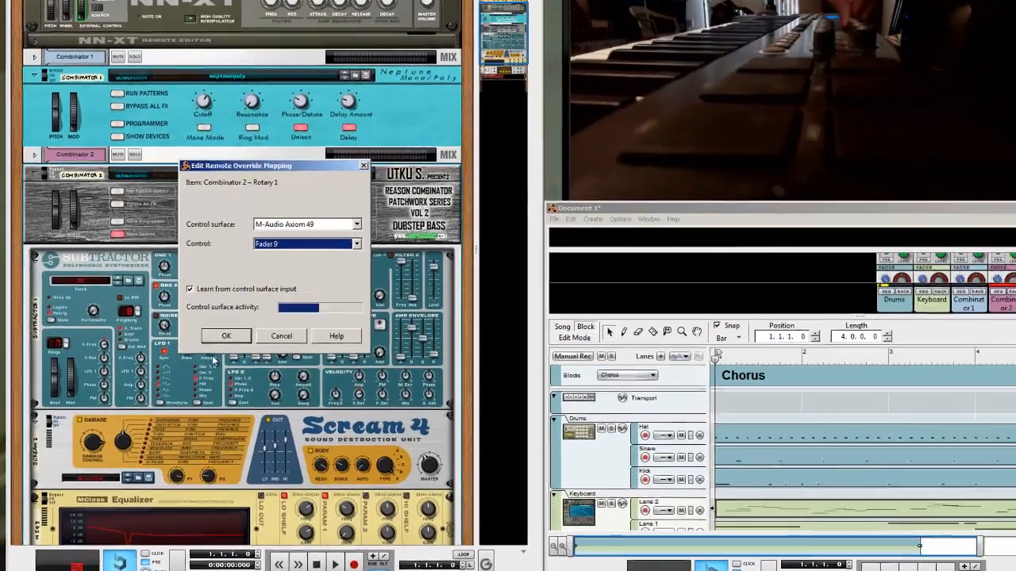
left_click(278, 282)
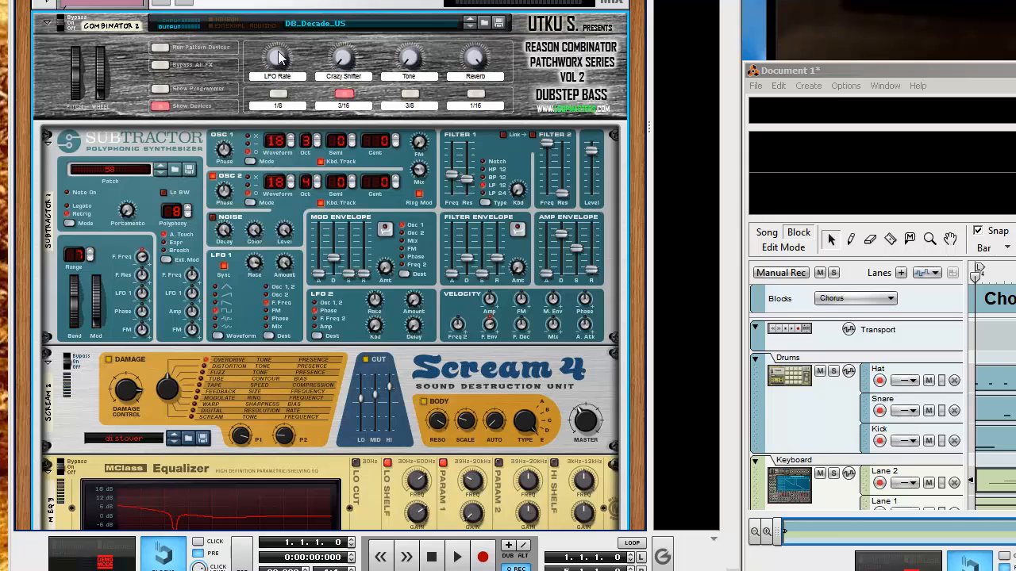
right_click(278, 57)
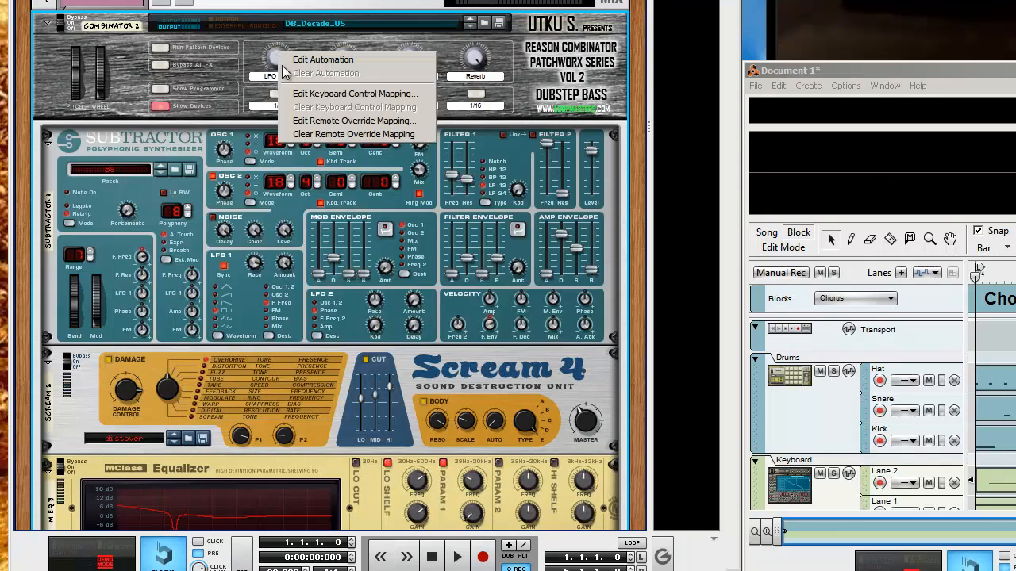
left_click(250, 40)
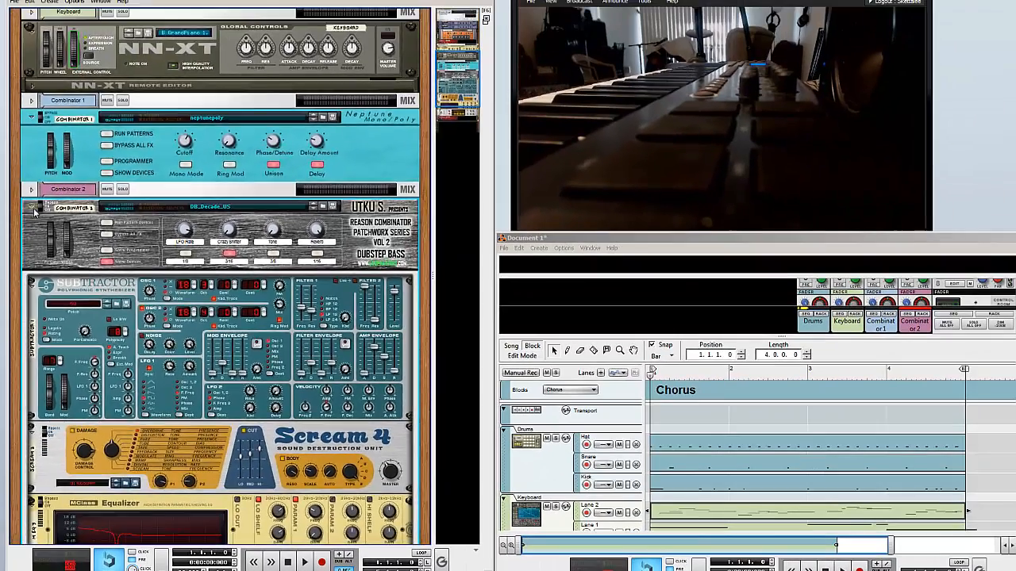
Fold the DB_Decade_US Combinator, enlarge the sequencer's track area, and play the Chorus block with the Combinator 1 track selected
left_click(33, 208)
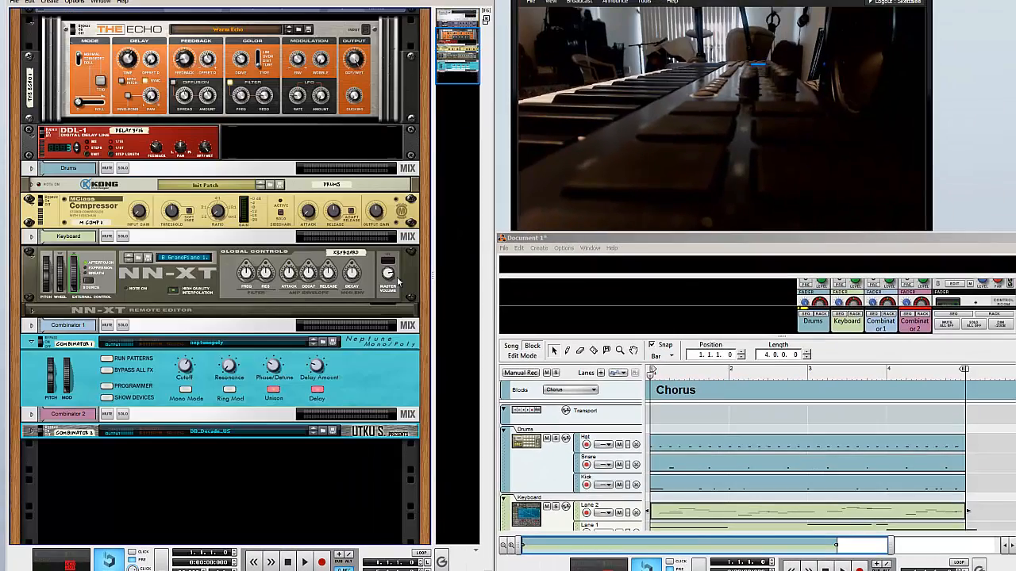
left_click_drag(588, 337, 586, 274)
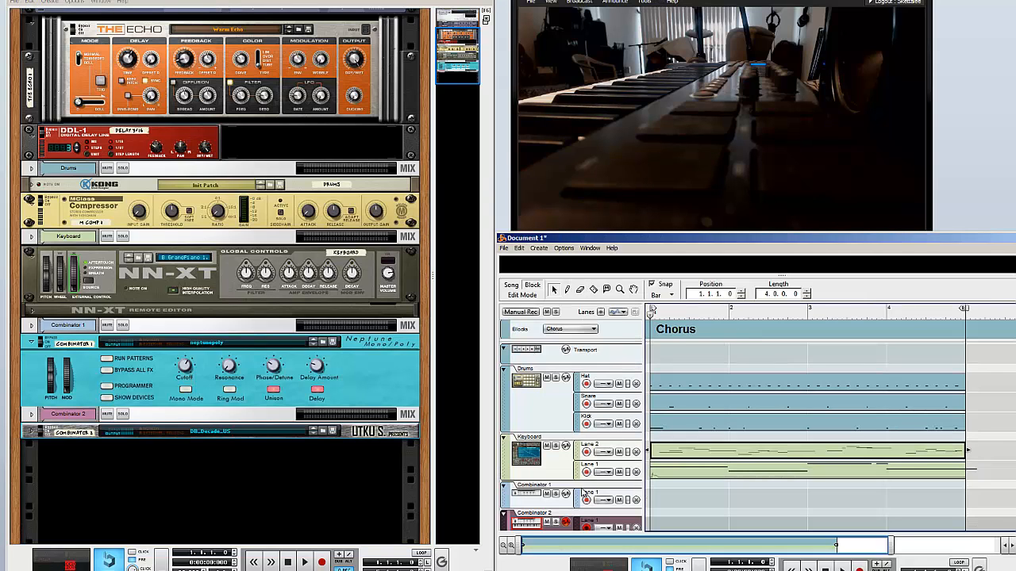
left_click(584, 493)
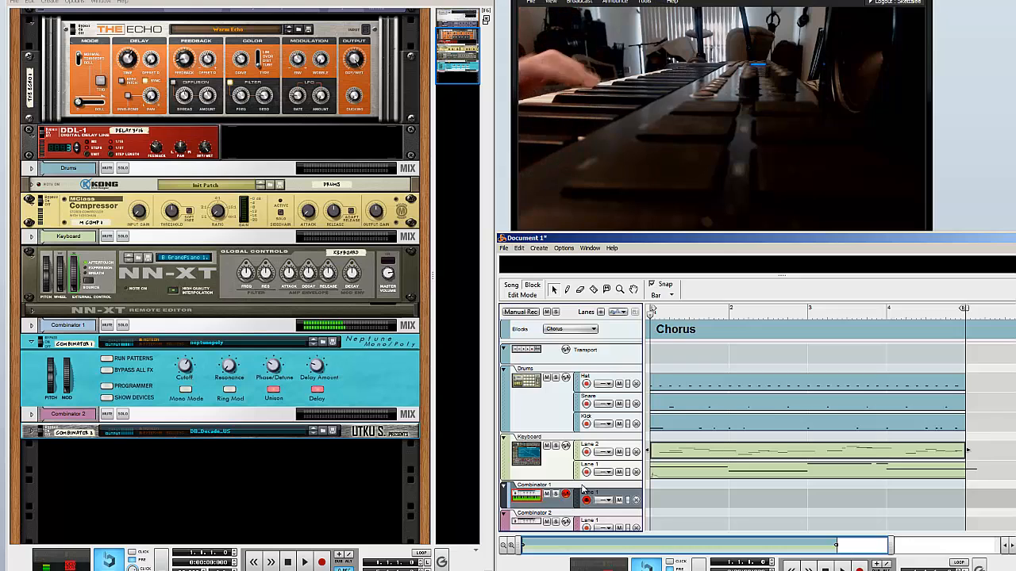
key("space")
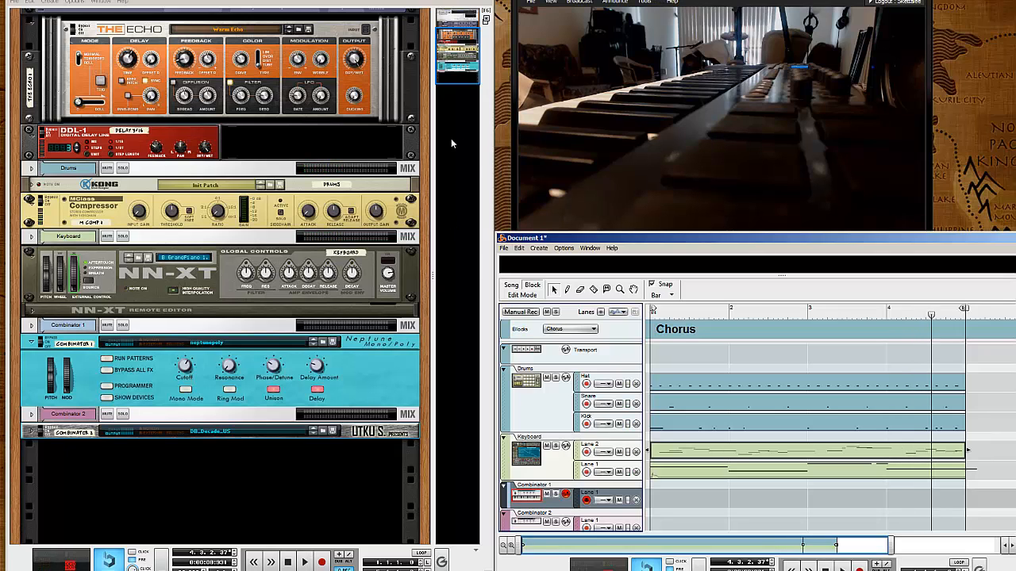
Maximize the sequencer window to expose the full mixer, lower the Combinator 1 channel fader, and restore the window size
left_click(364, 132)
scroll(363, 131, "up", 5)
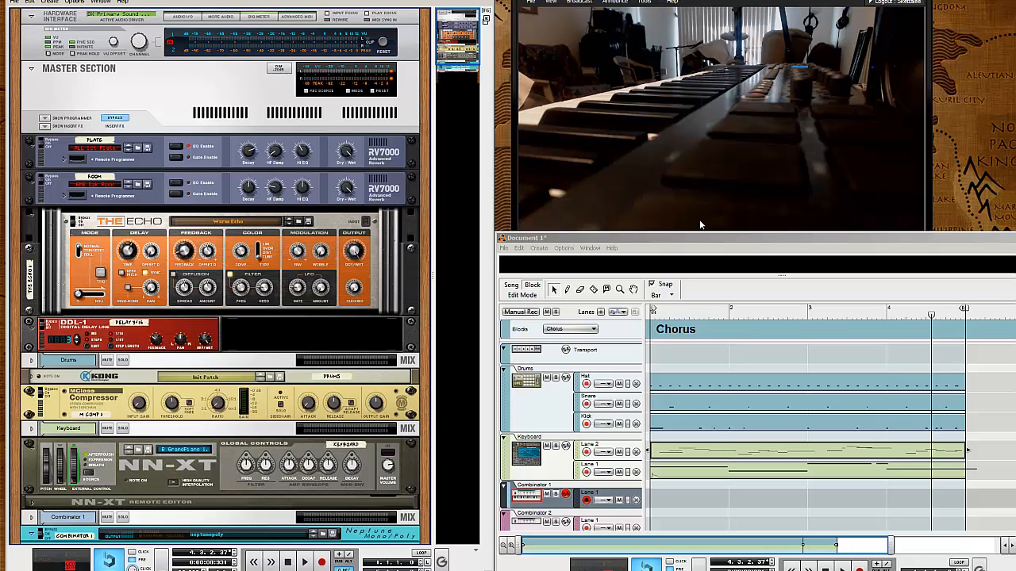
double_click(643, 239)
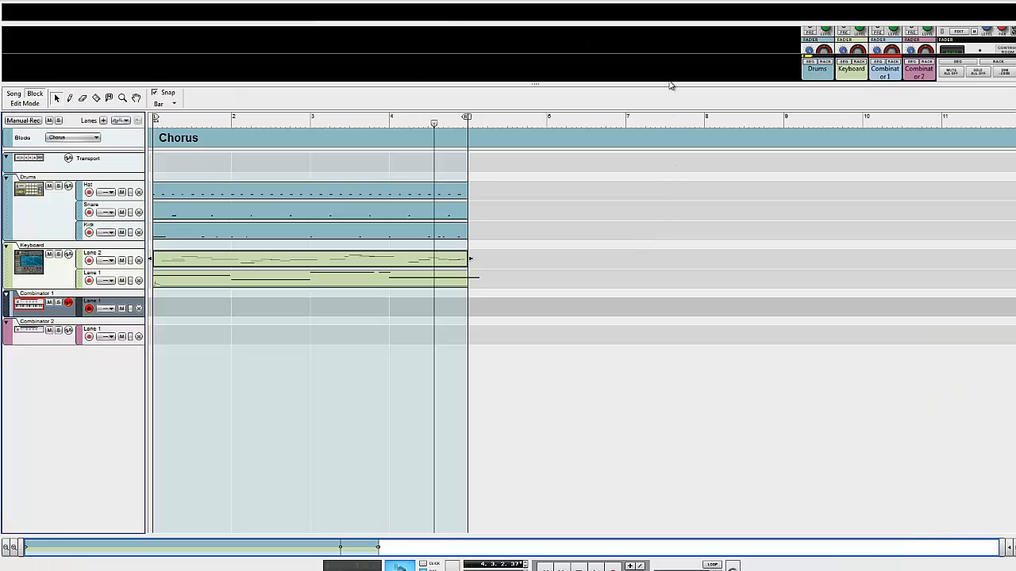
left_click_drag(669, 85, 675, 436)
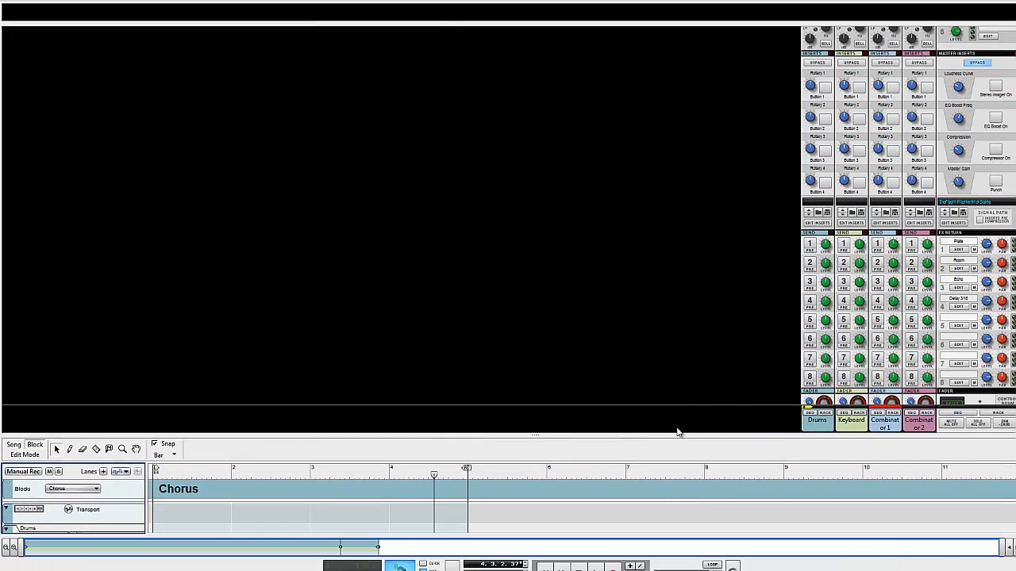
scroll(930, 386, "down", 3)
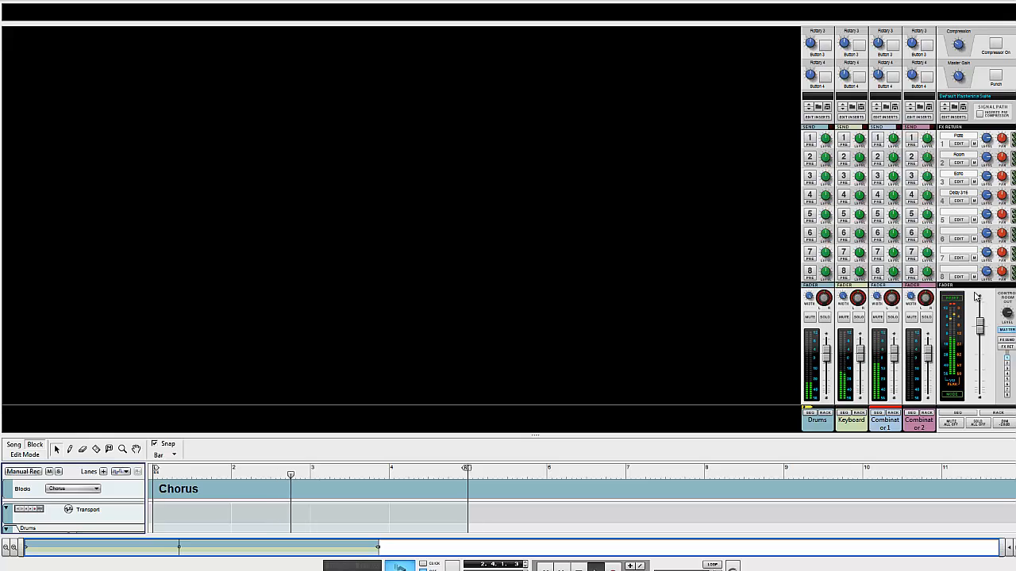
left_click(894, 353)
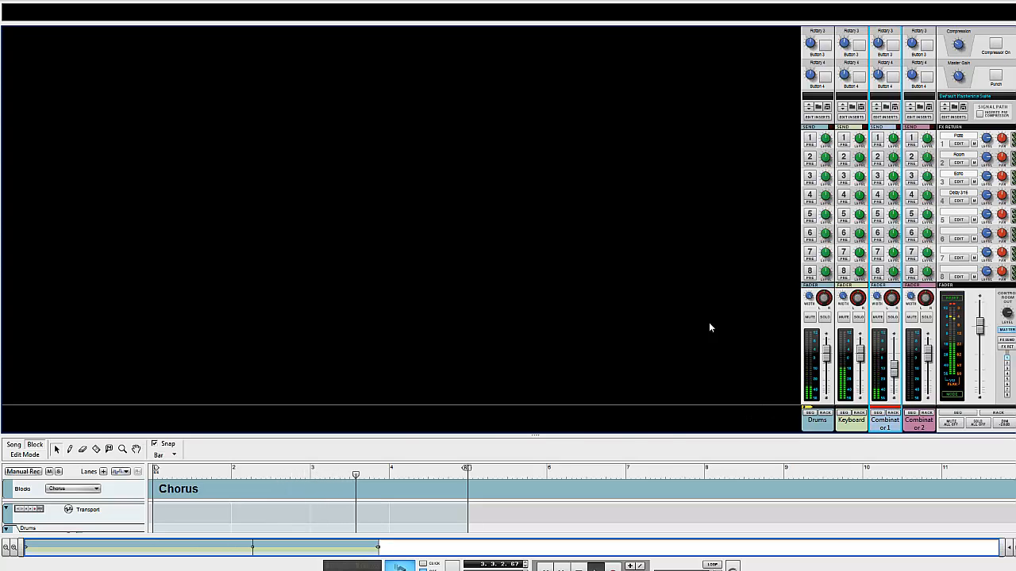
key("super+Down")
Switch from the Chorus block to the song arrangement, shrink the mixer area, and select the Drums track
key("b")
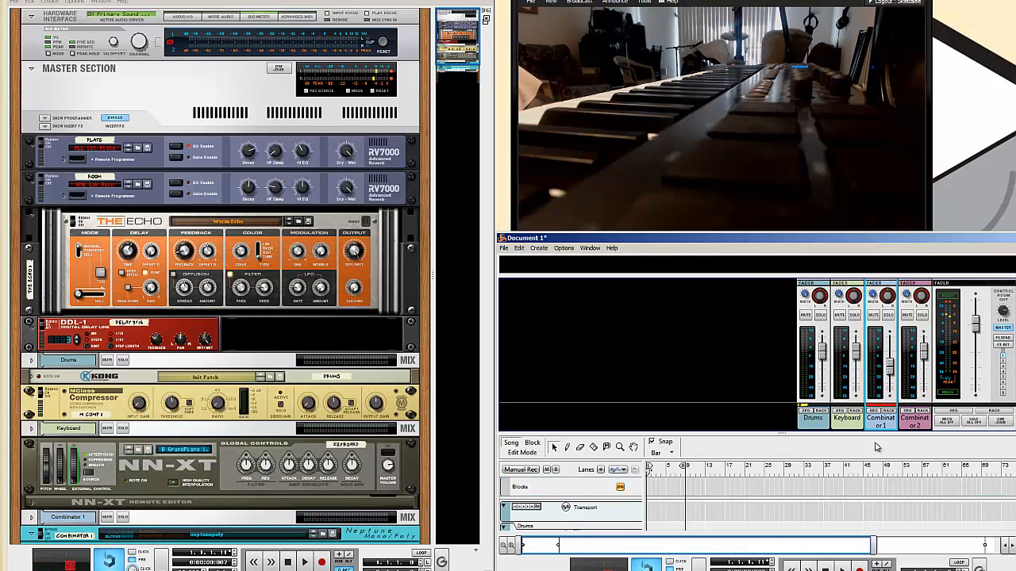
left_click_drag(864, 434, 862, 309)
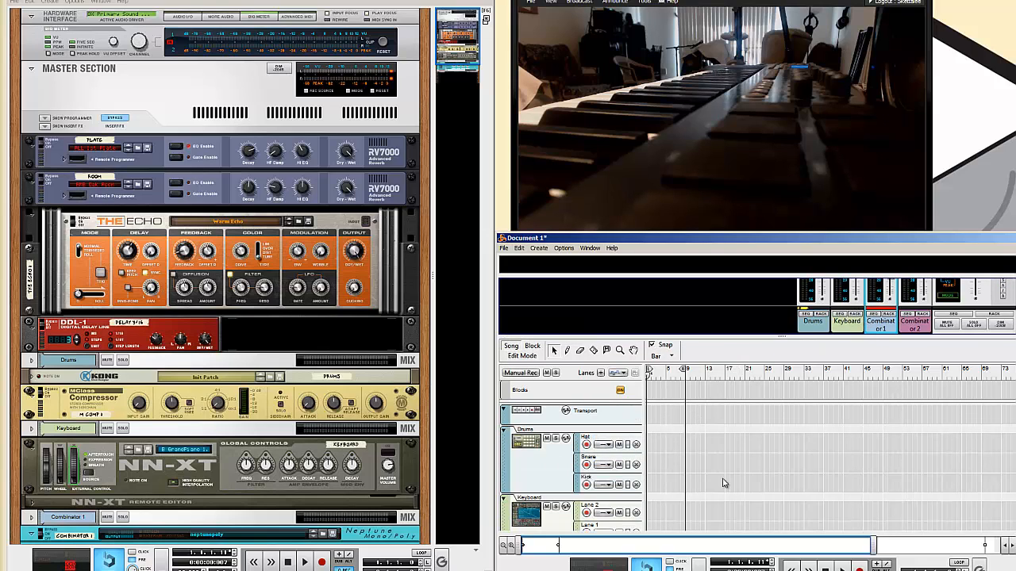
key("KP_0")
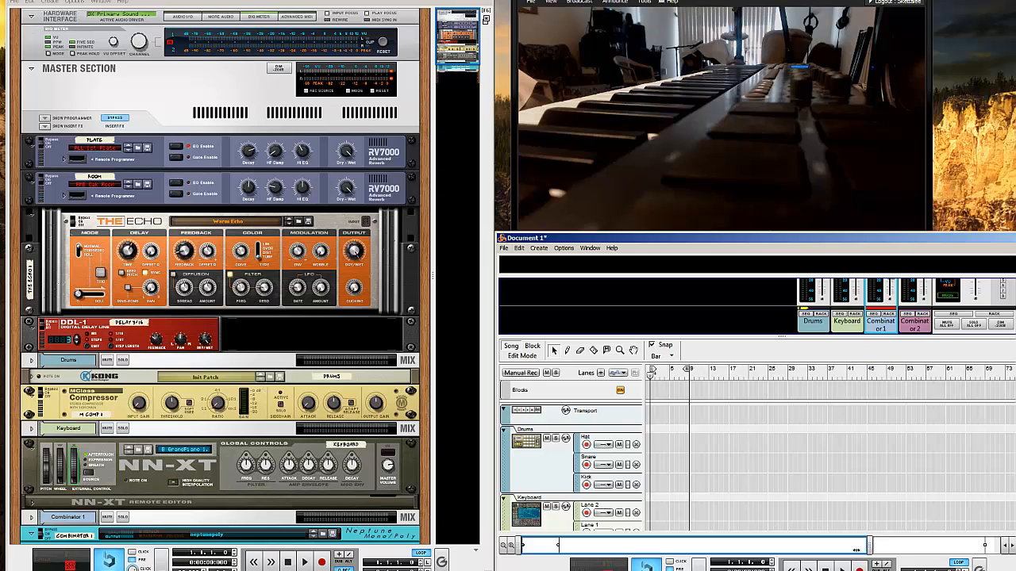
left_click_drag(855, 550, 669, 550)
left_click(554, 452)
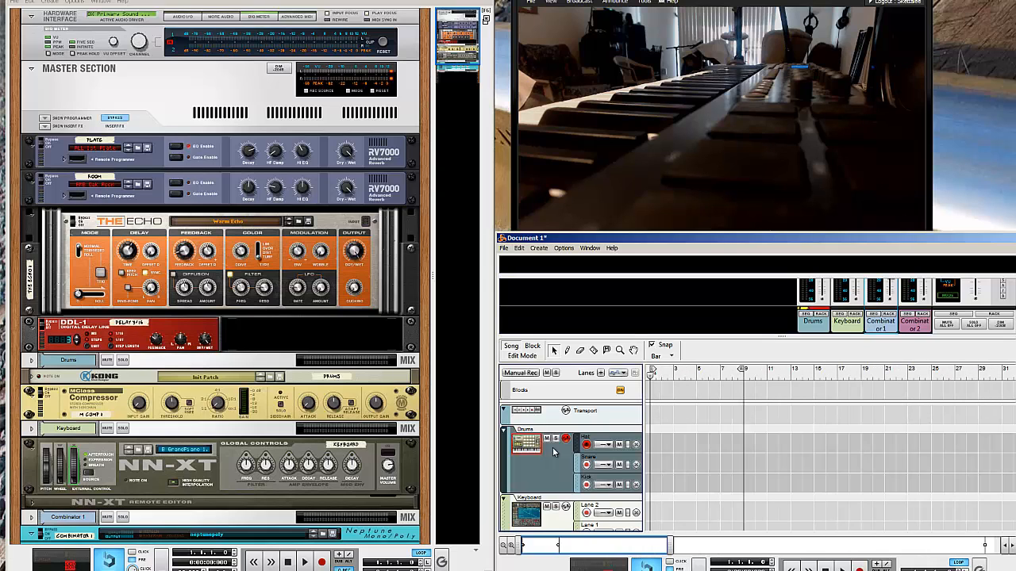
Return to editing the Chorus block and move the playback position to its start at 1.1.1.0
left_click(531, 346)
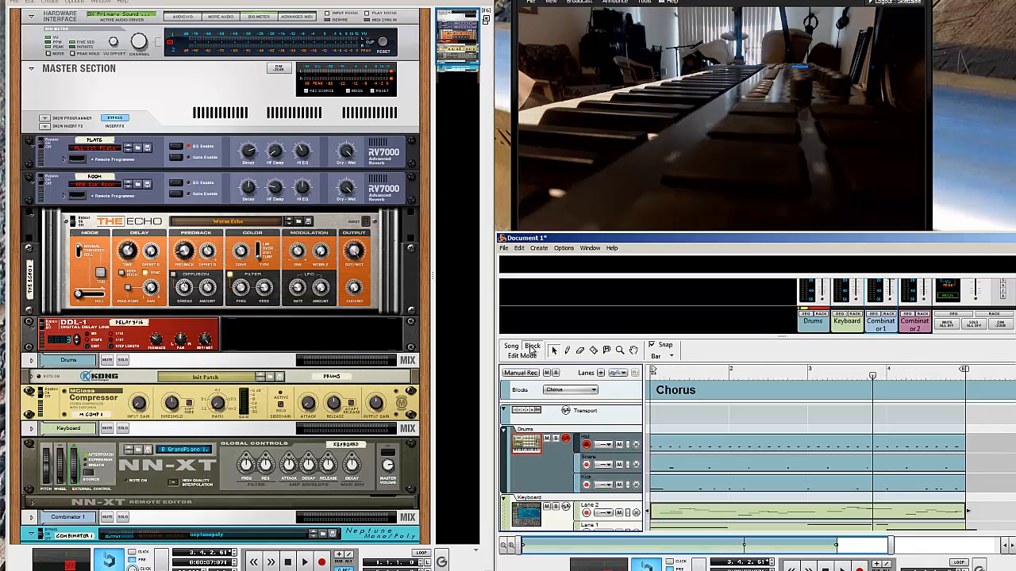
scroll(914, 476, "down", 3)
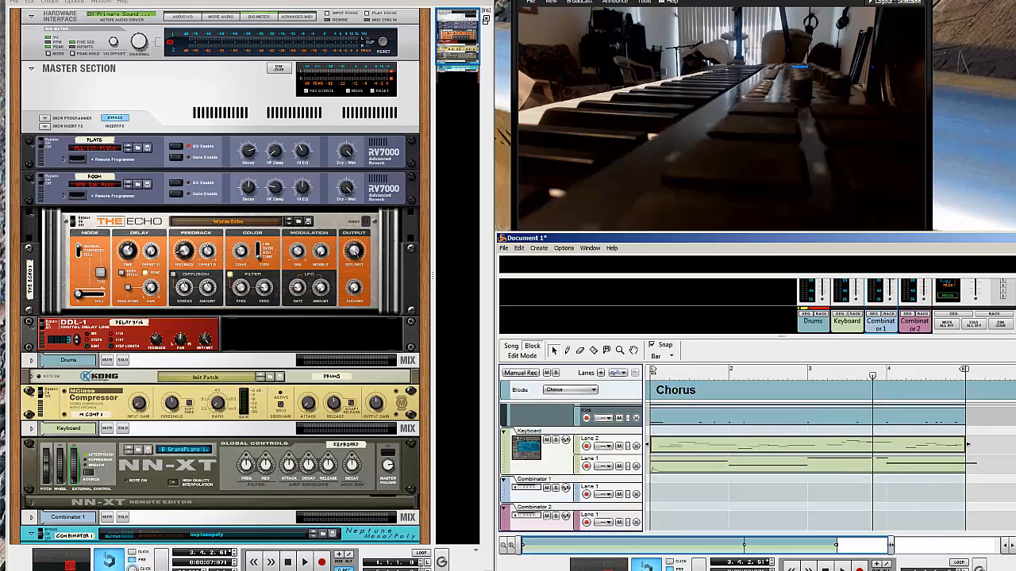
left_click_drag(890, 545, 955, 546)
left_click(647, 373)
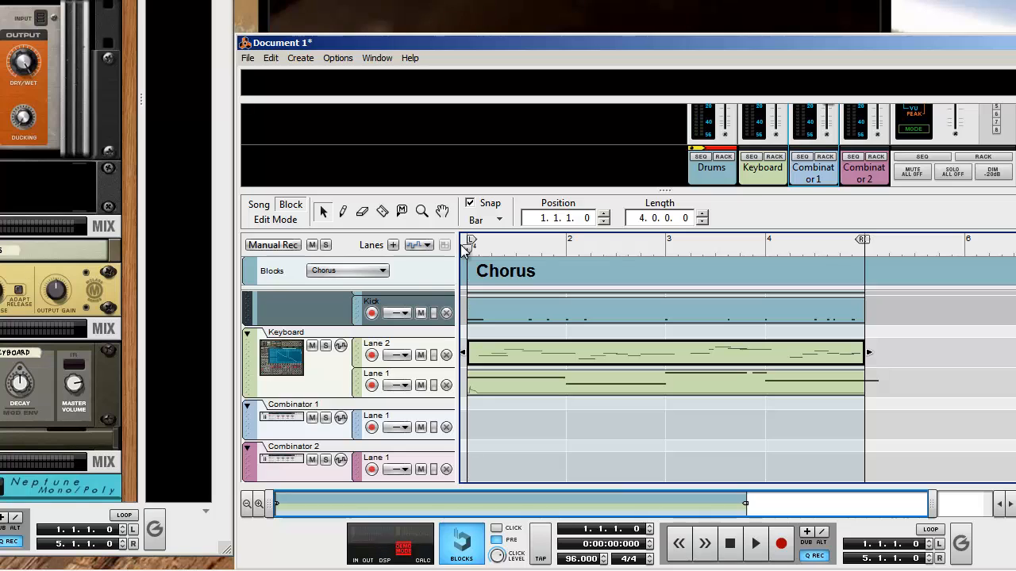
Rename the Combinator 1 track in the Chorus block as ZNeptune Poly
left_click(300, 420)
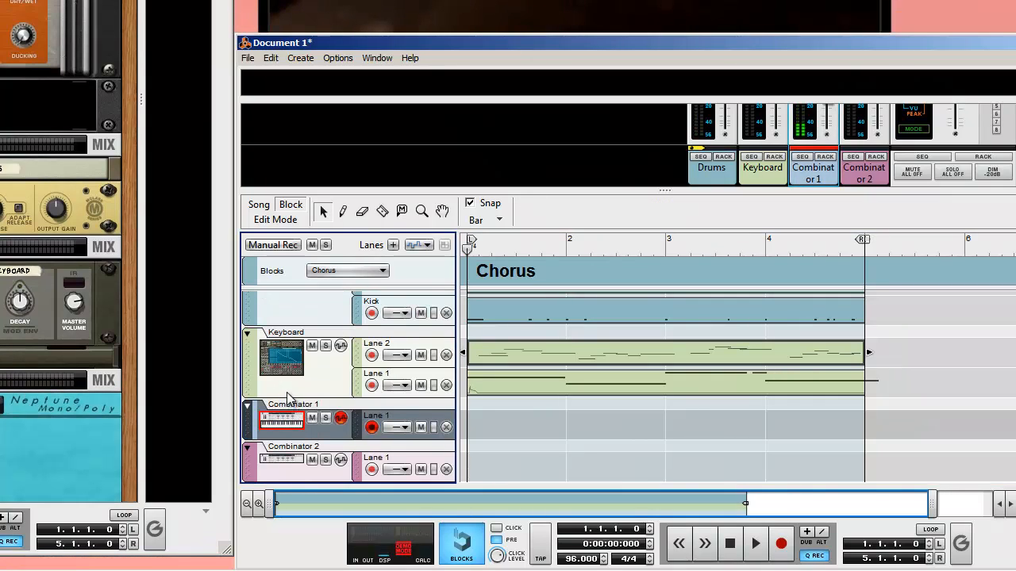
double_click(292, 404)
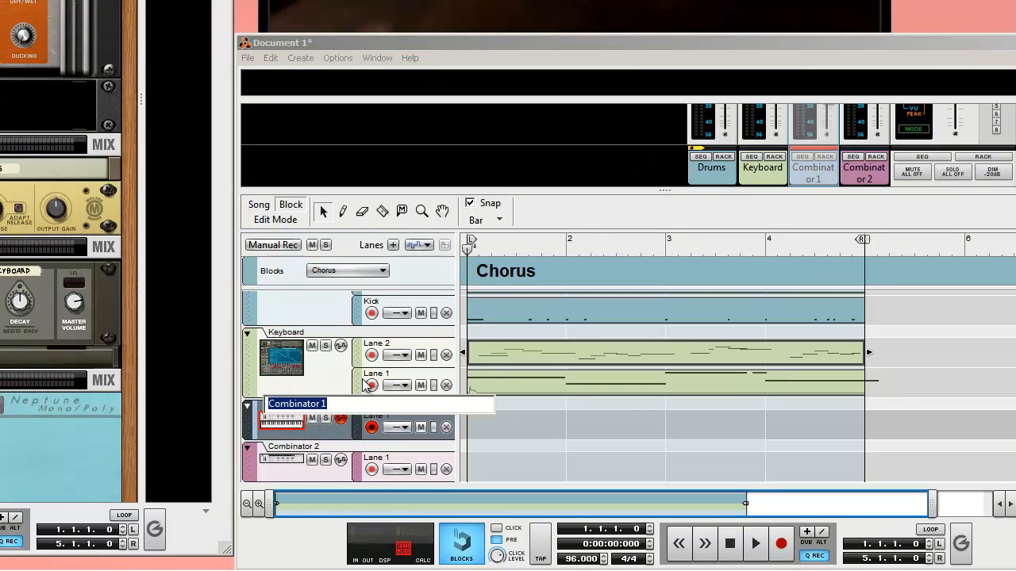
type("ZNeptune Poly")
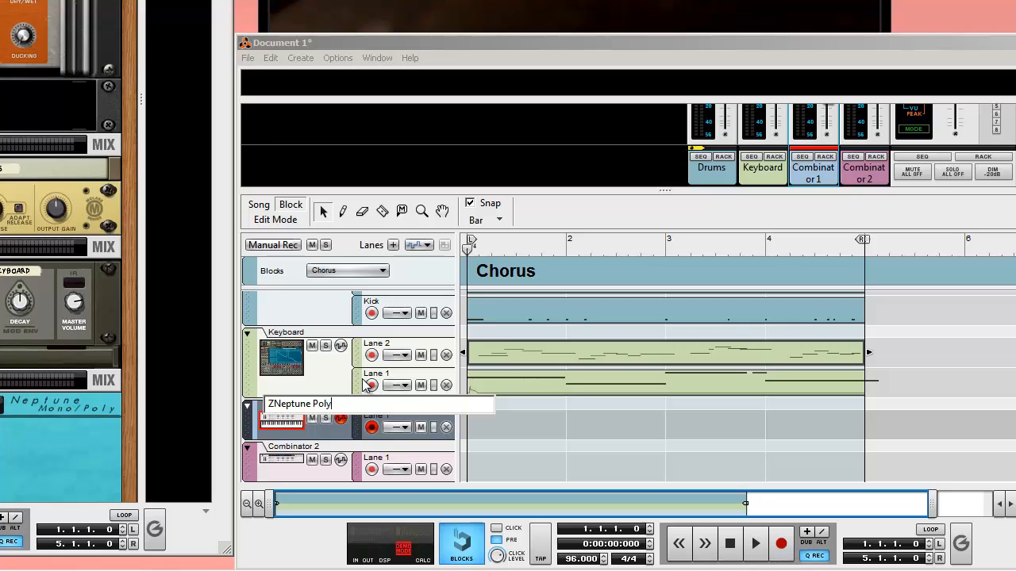
key("Return")
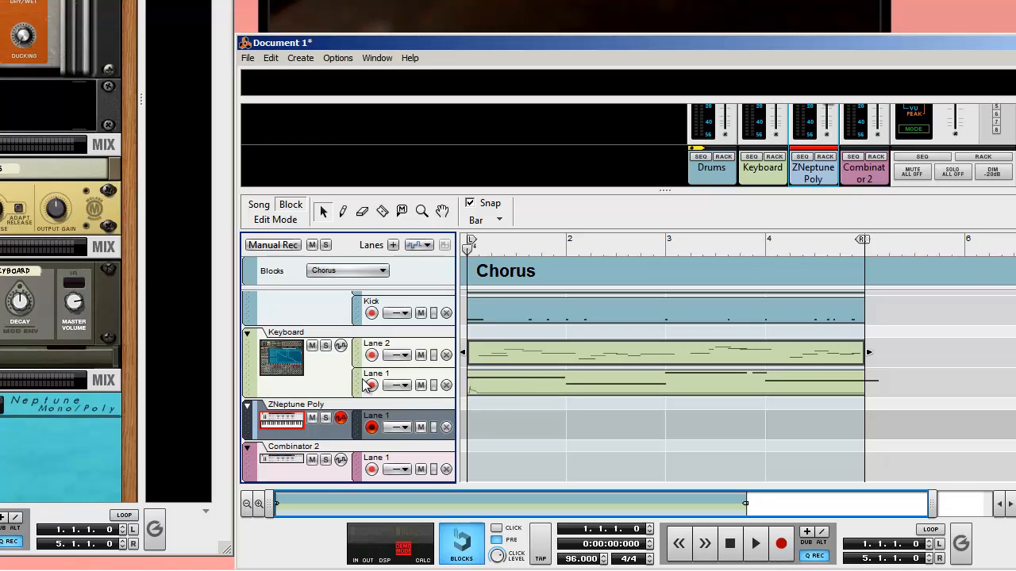
scroll(366, 384, "up", 3)
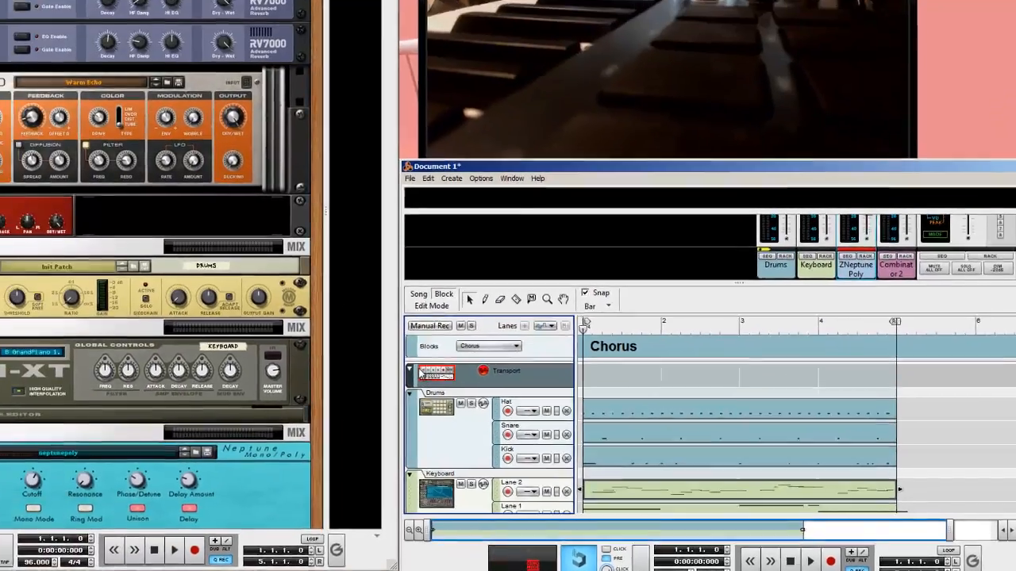
scroll(367, 383, "down", 3)
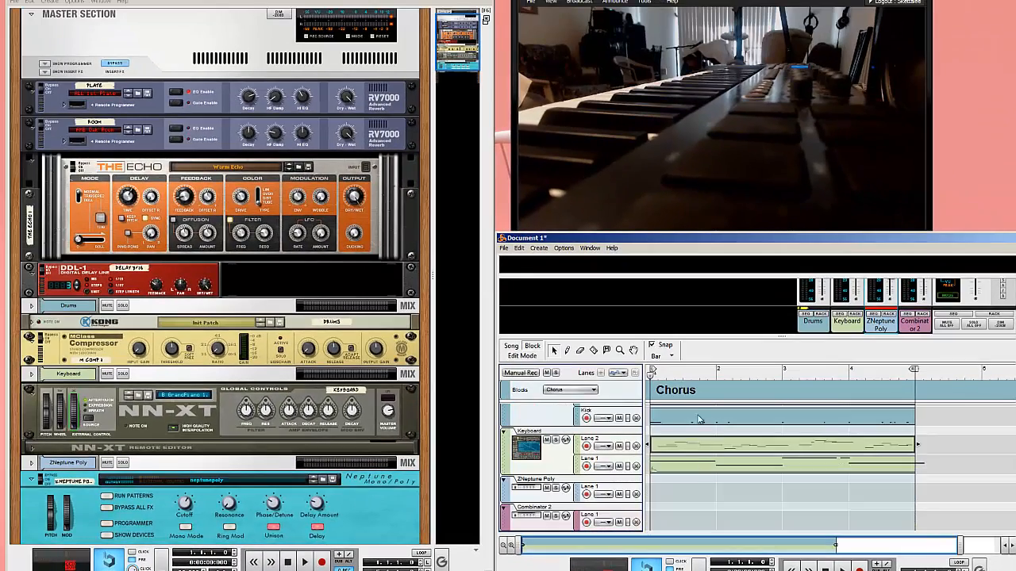
Record a ZNeptune Poly part over the four-bar Chorus block, starting from 1.1.1.0
left_click(685, 368)
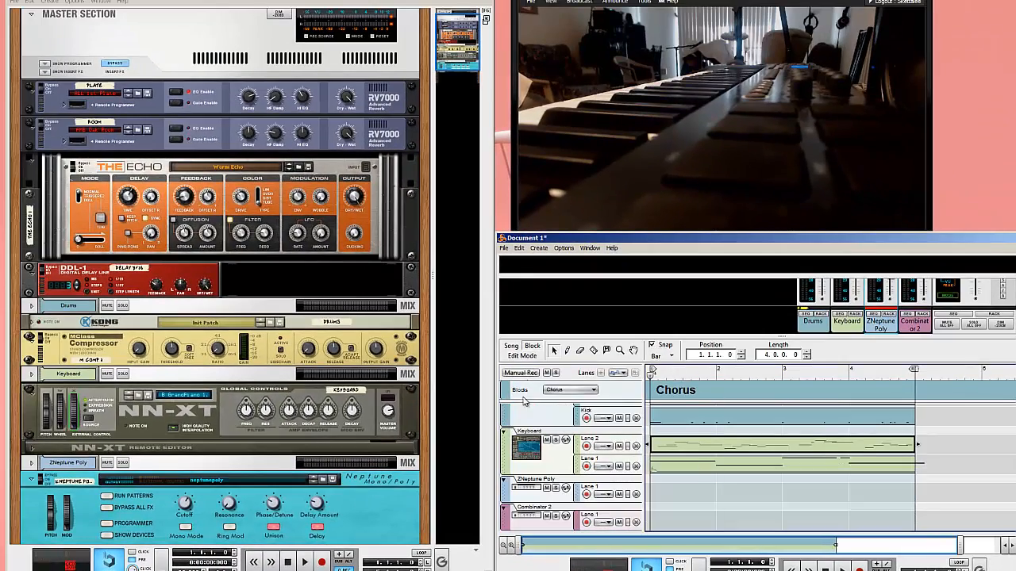
left_click(576, 485)
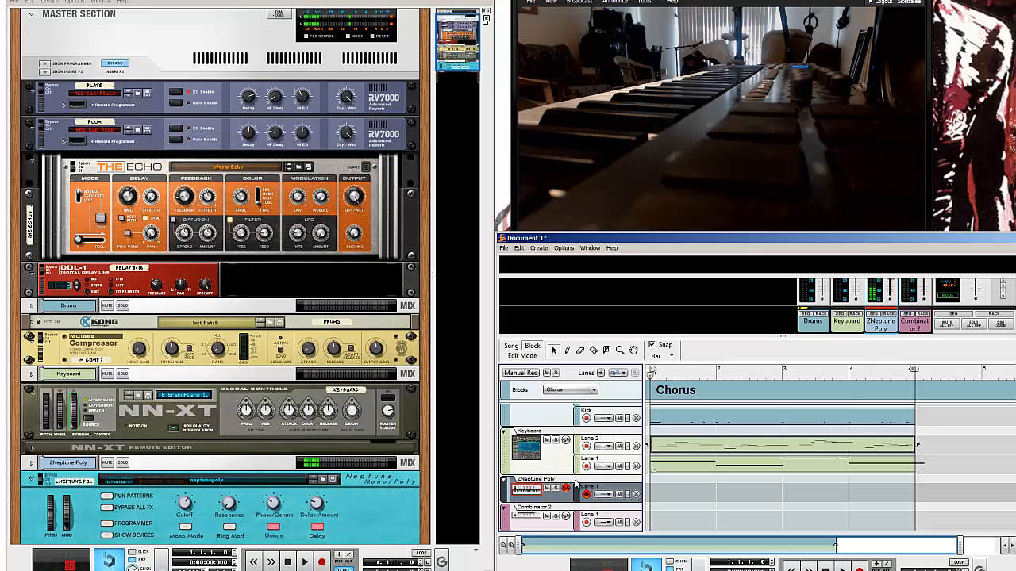
key("ctrl+Return")
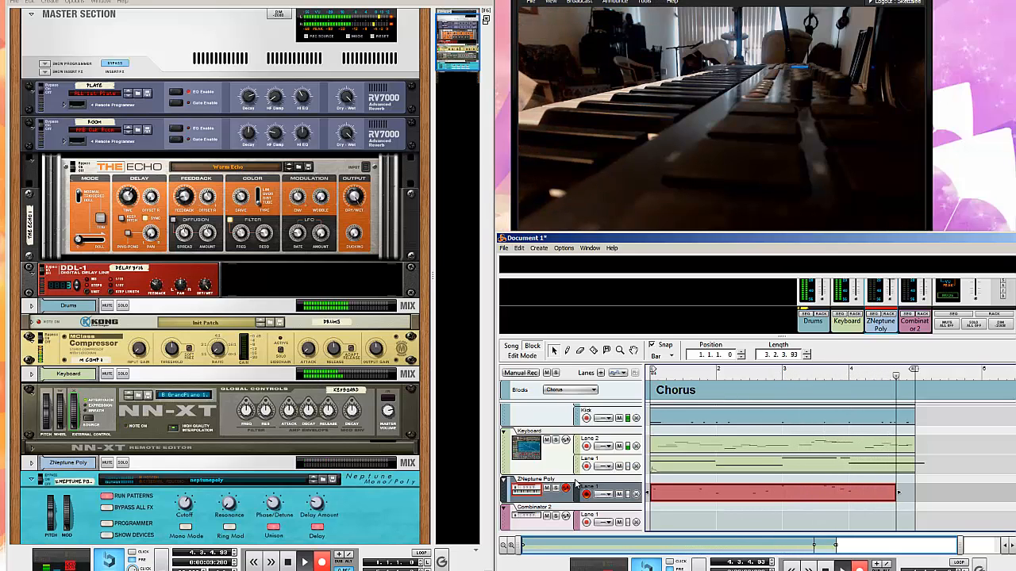
key("ctrl+Return")
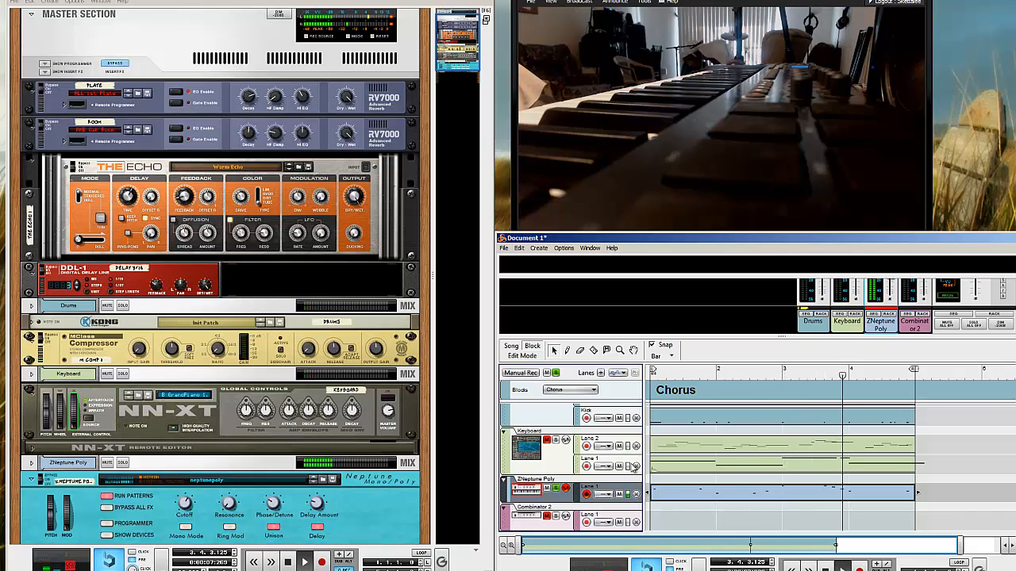
Solo the Drums track alongside ZNeptune Poly and mute its Snare and Kick lanes, leaving only the Hat lane playing
scroll(633, 466, "up", 3)
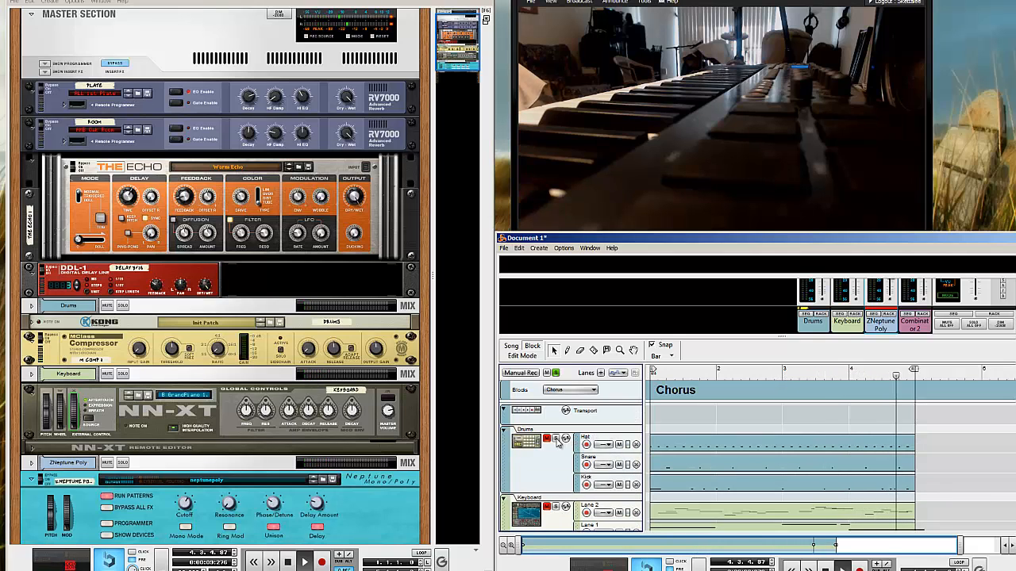
left_click(626, 469)
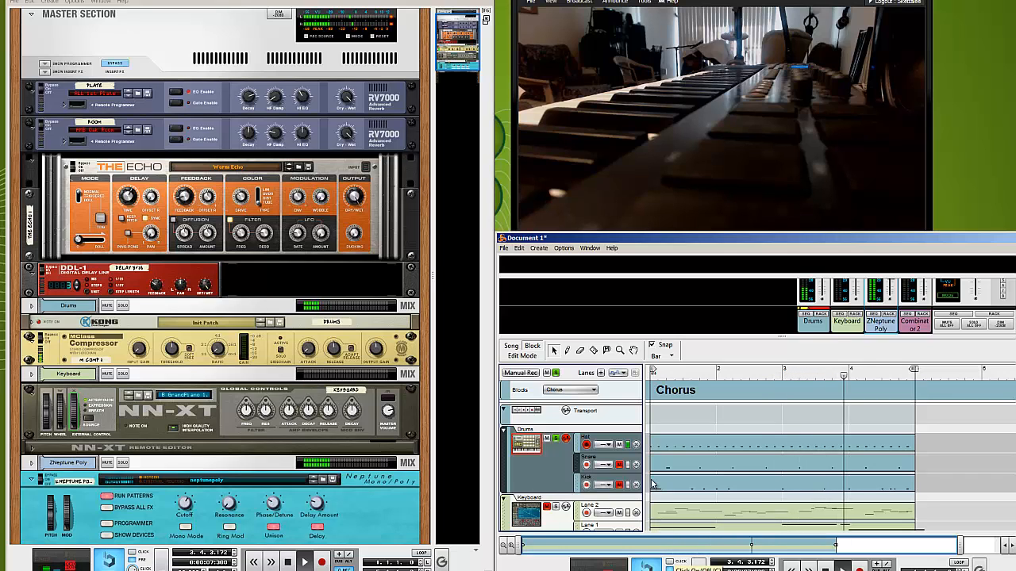
scroll(652, 484, "down", 2)
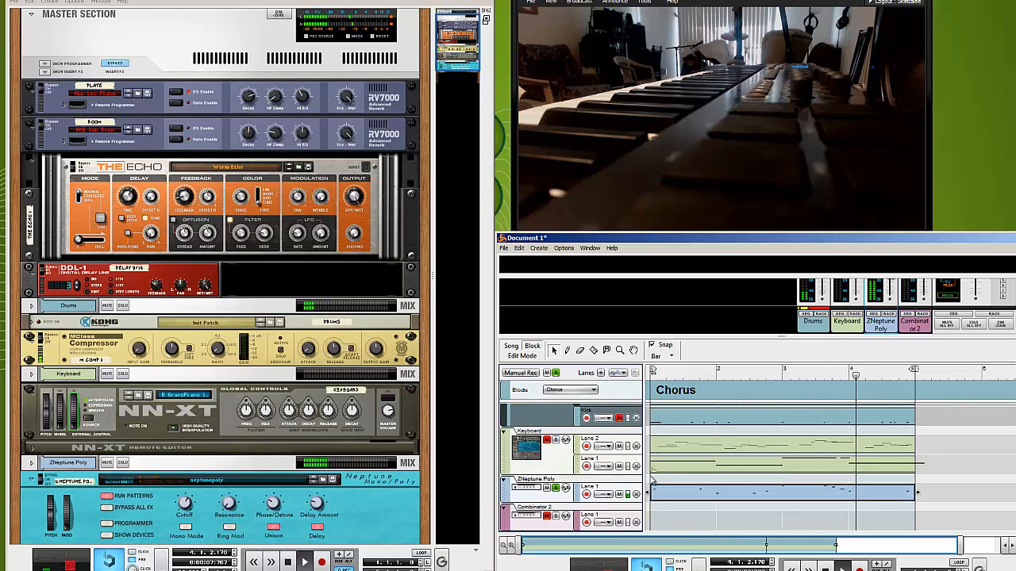
Open the recorded ZNeptune Poly clip for note editing in a maximized sequencer window and play it from 1.1.1.0
double_click(709, 505)
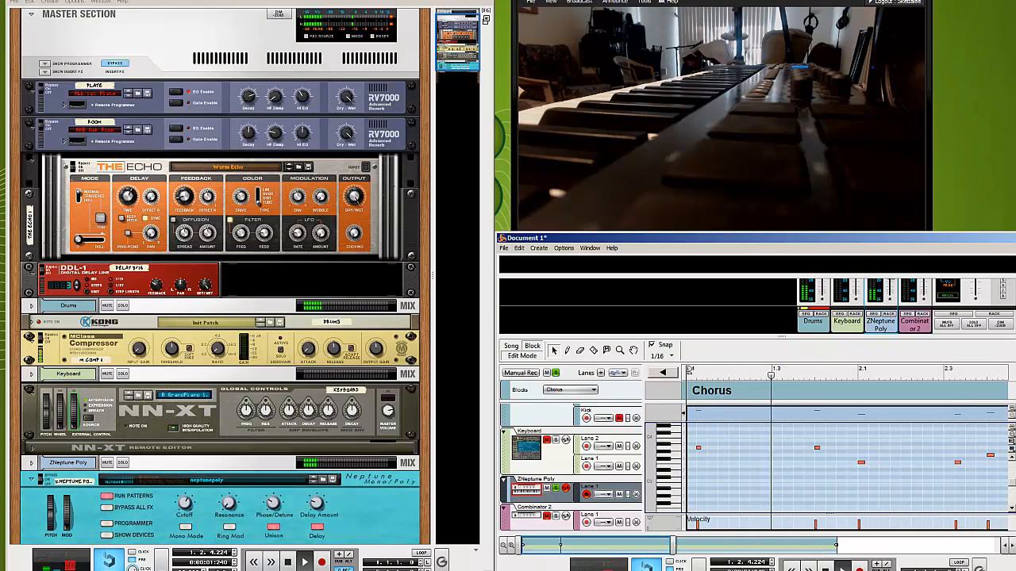
left_click(1011, 238)
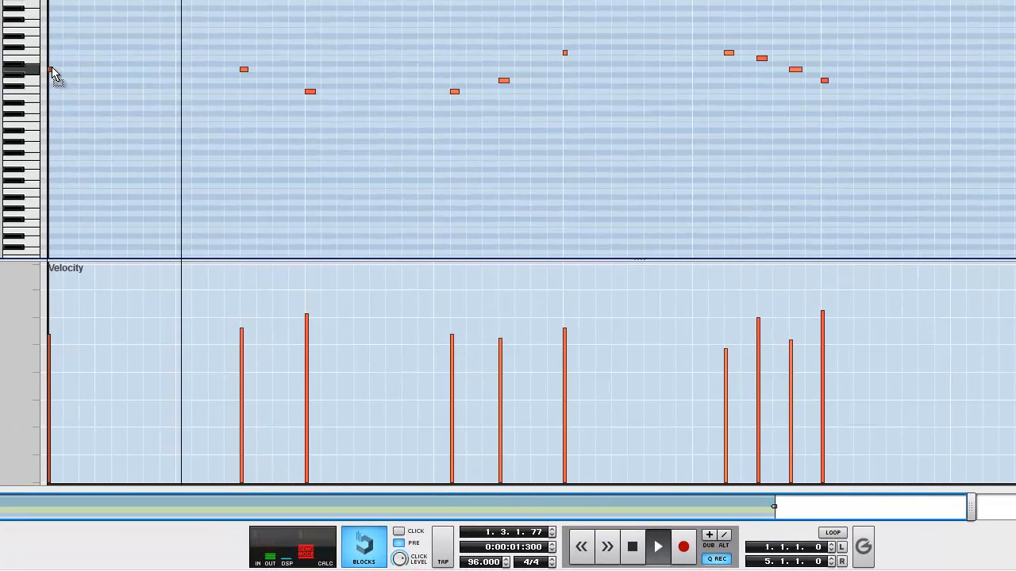
key("space")
key("KP_0")
key("KP_0")
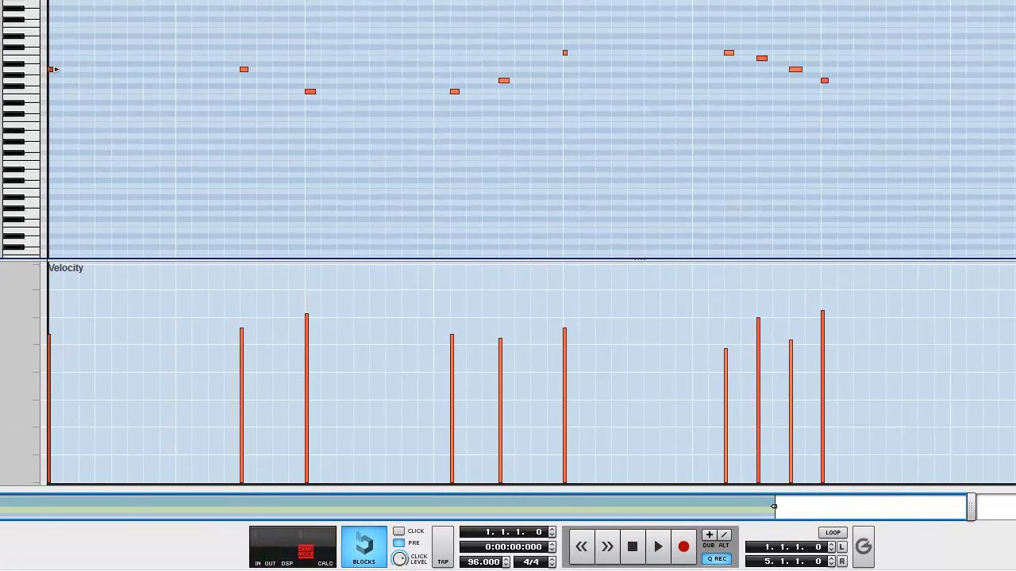
key("space")
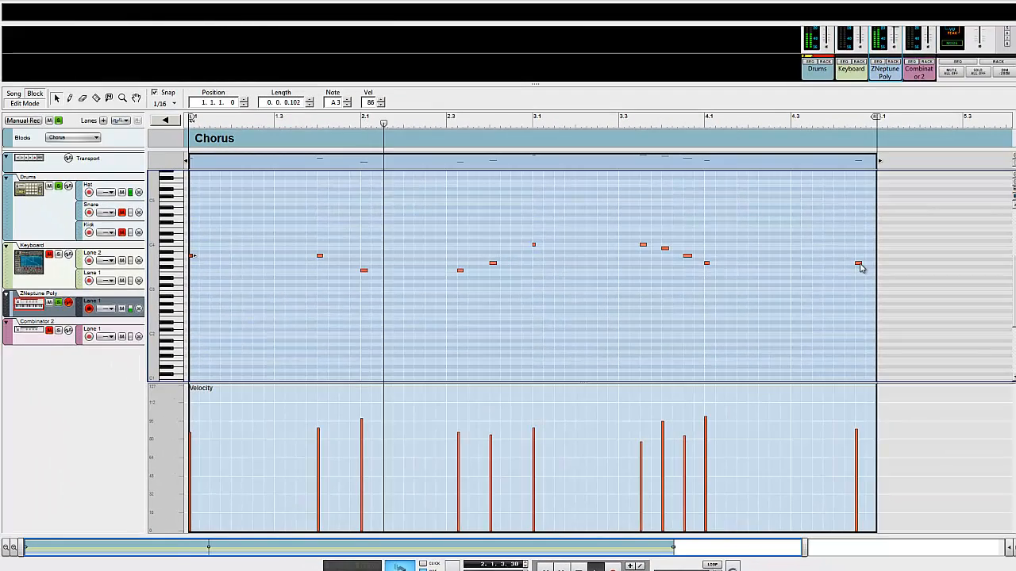
Set the snap grid to 1/32 and place the last ZNeptune Poly note, G3, at 4.4.3.0
left_click_drag(860, 266, 853, 265)
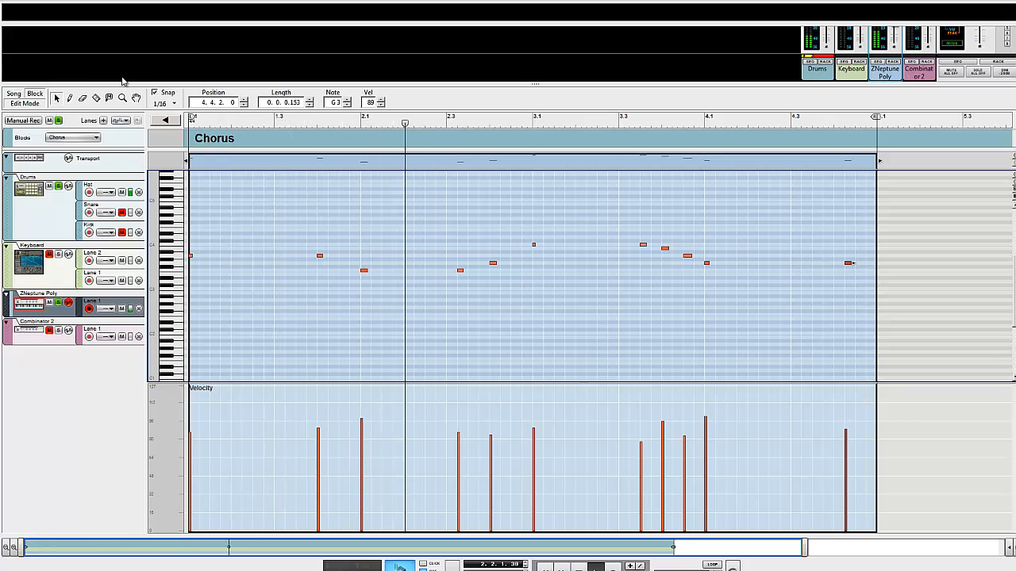
left_click(175, 104)
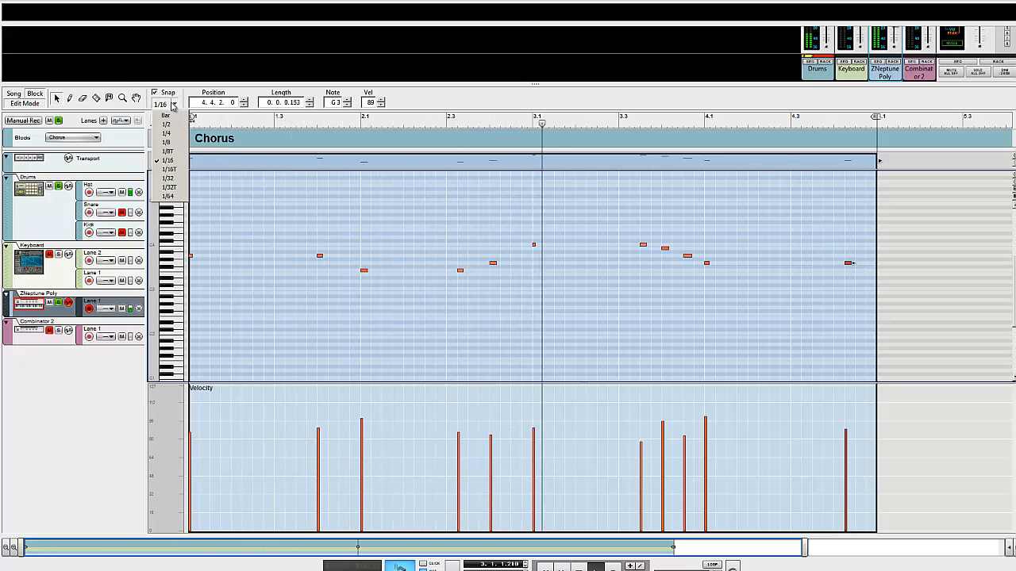
left_click(169, 178)
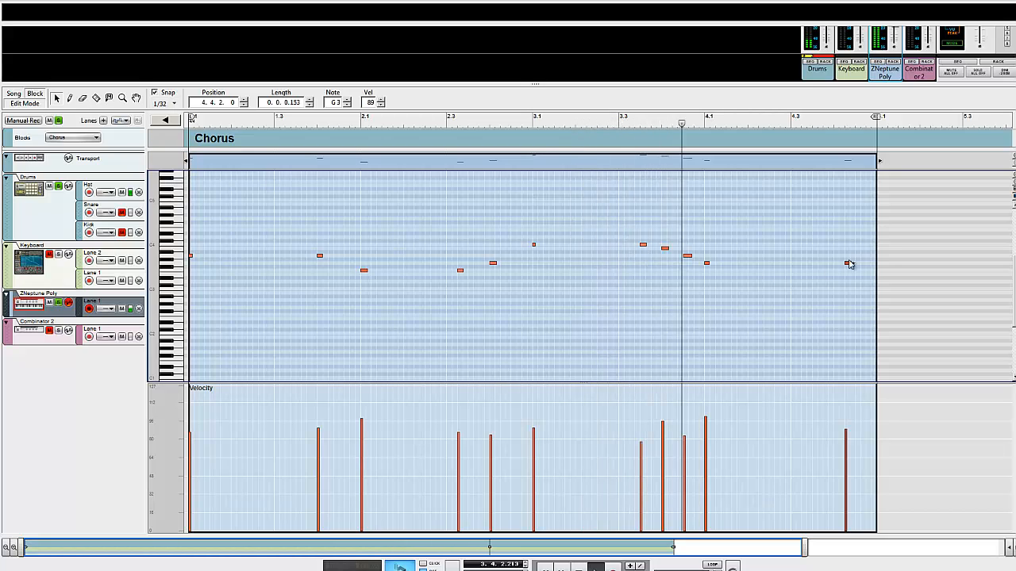
left_click_drag(849, 263, 854, 267)
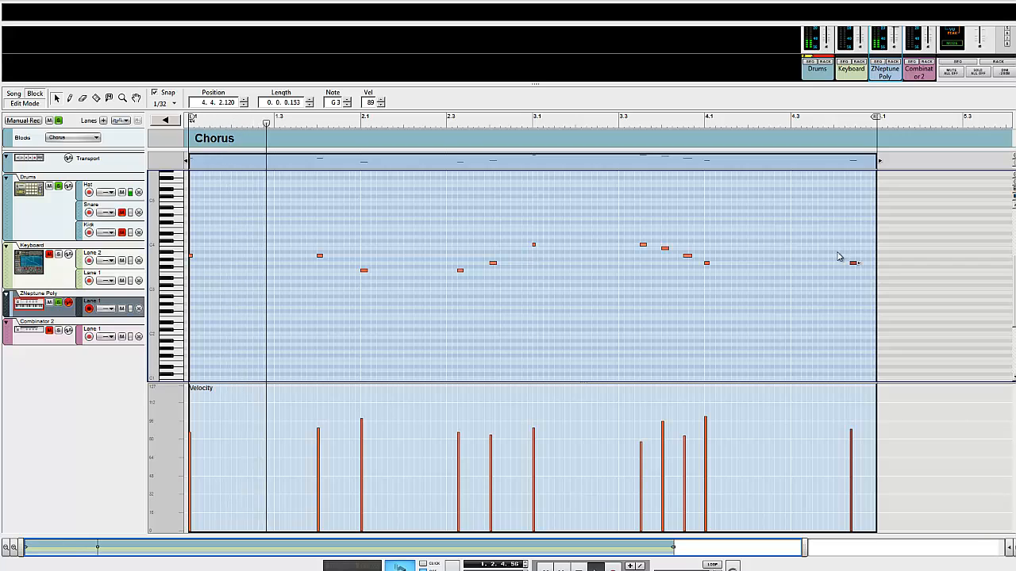
left_click(840, 256)
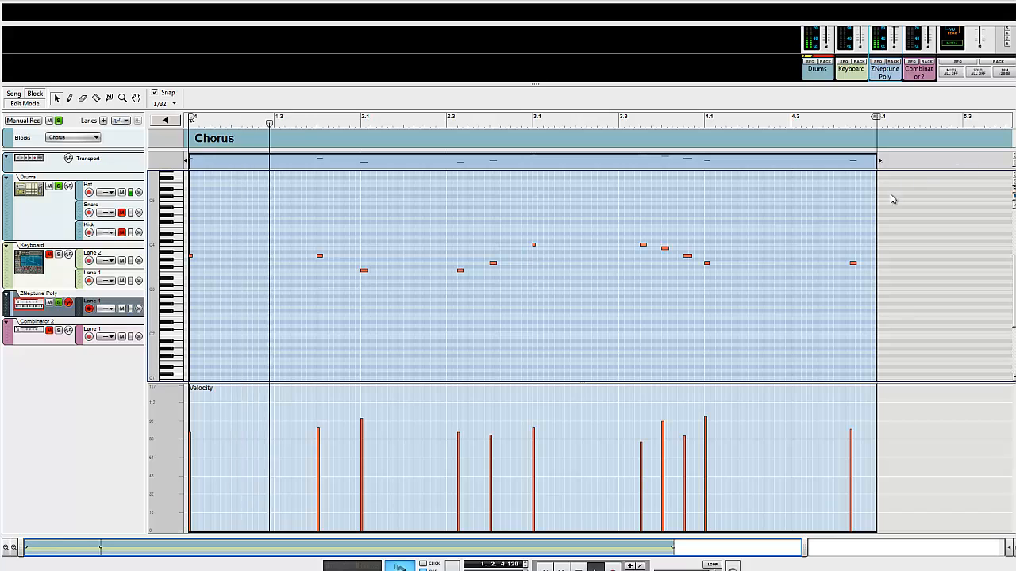
left_click_drag(855, 265, 861, 266)
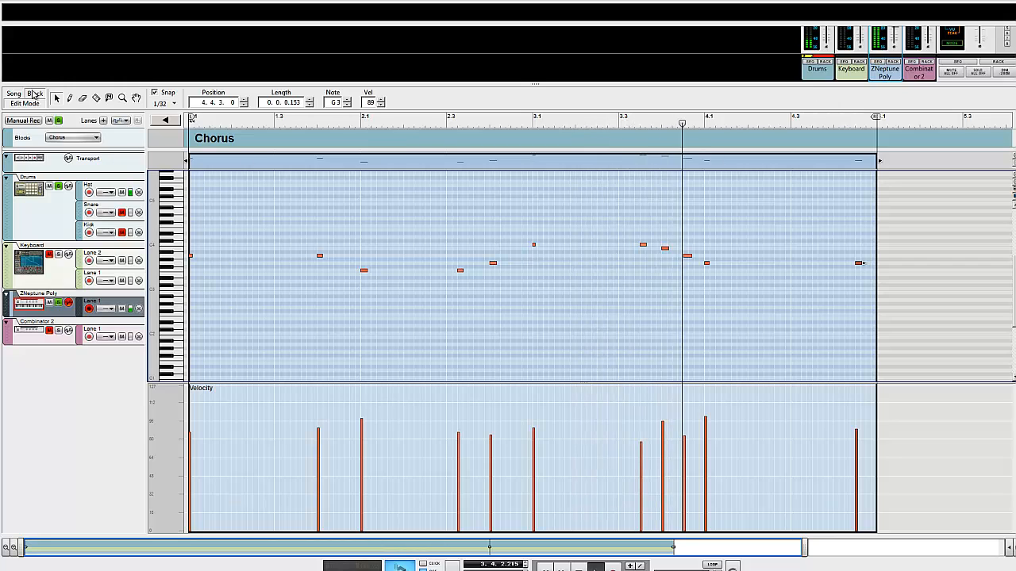
Open the Keyboard Lane 1 clip for editing and shorten its final G0 note to end at the Chorus block's end
left_click(163, 122)
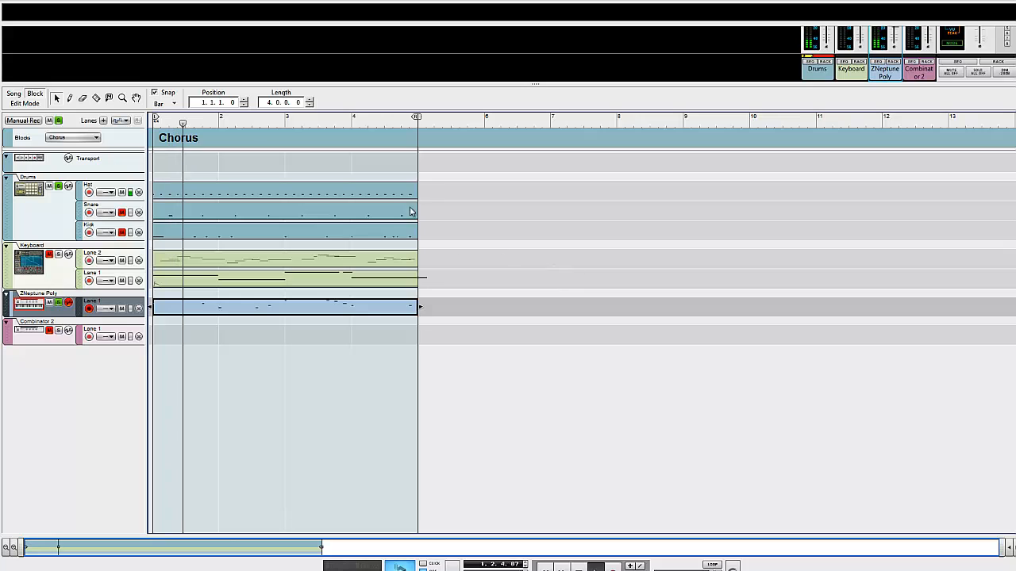
left_click(435, 319)
double_click(411, 286)
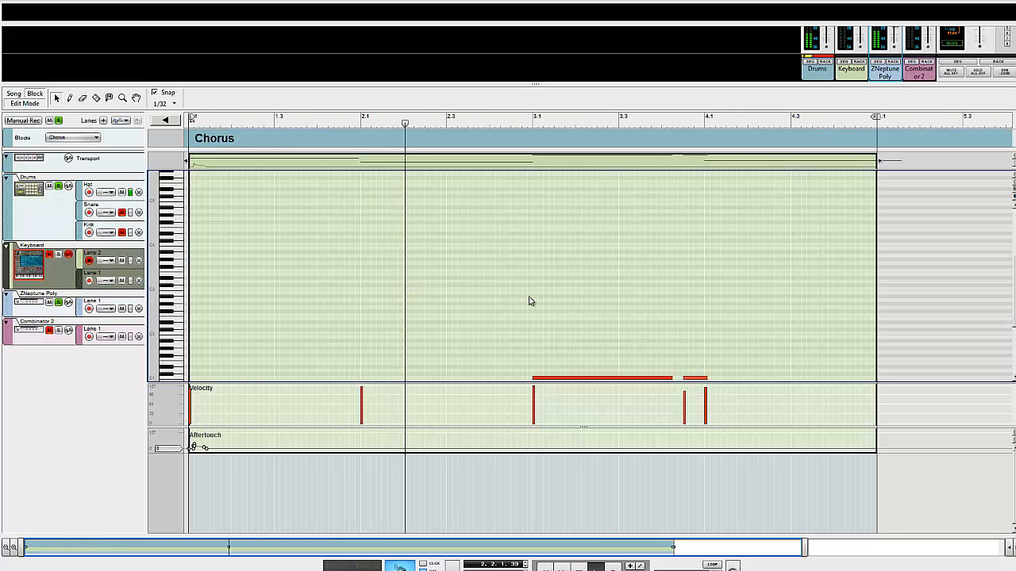
scroll(718, 344, "down", 3)
left_click(899, 265)
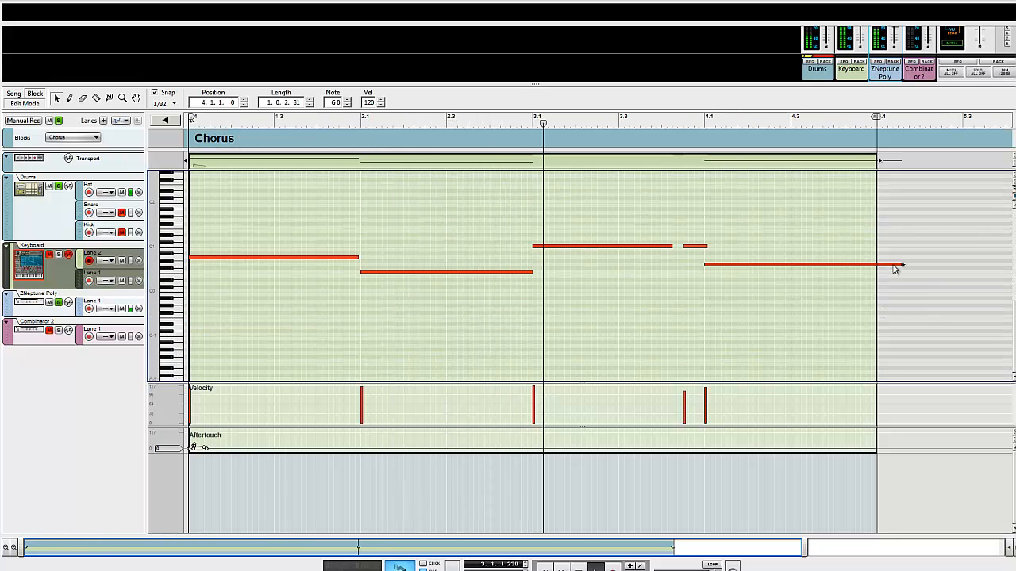
left_click_drag(899, 265, 871, 265)
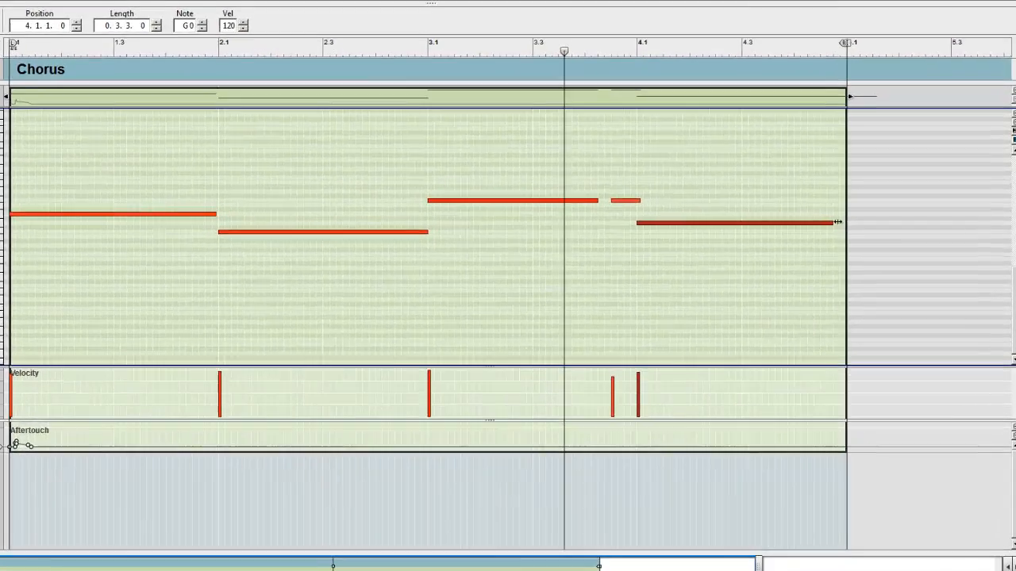
left_click_drag(837, 222, 846, 222)
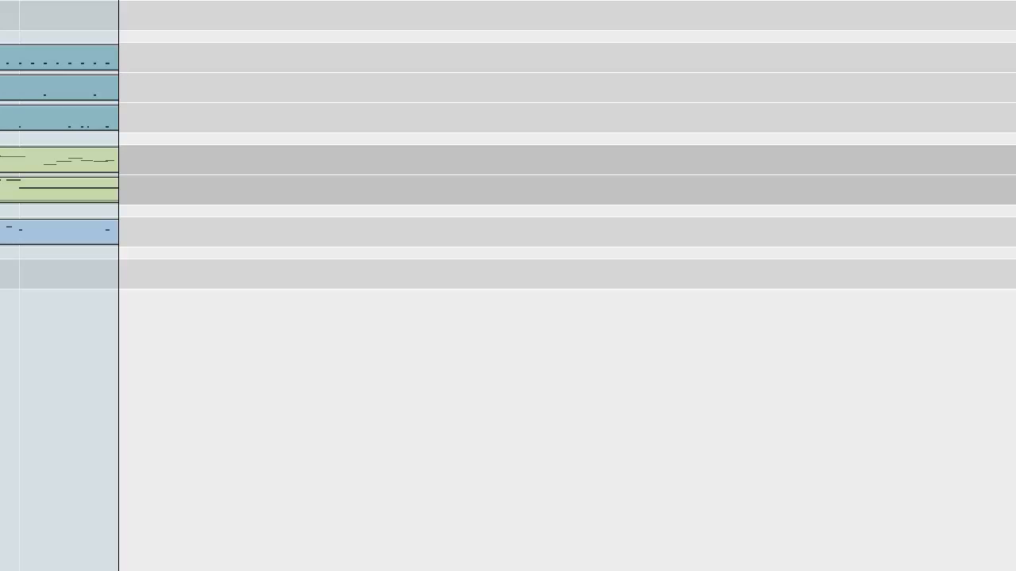
Record a Combinator 2 part with Rotary 1 automation over the four-bar Chorus block
left_click(508, 274)
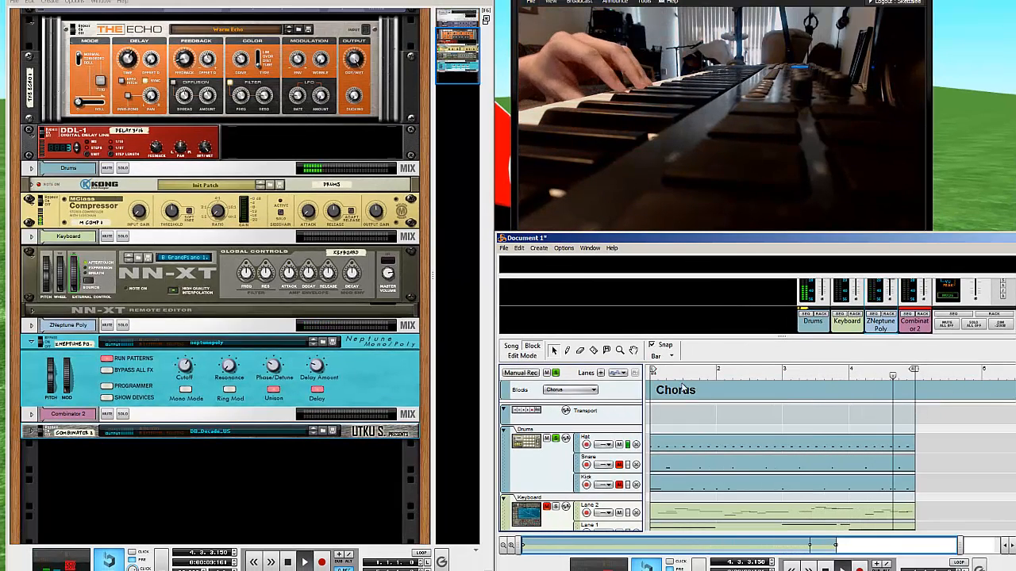
scroll(669, 413, "down", 2)
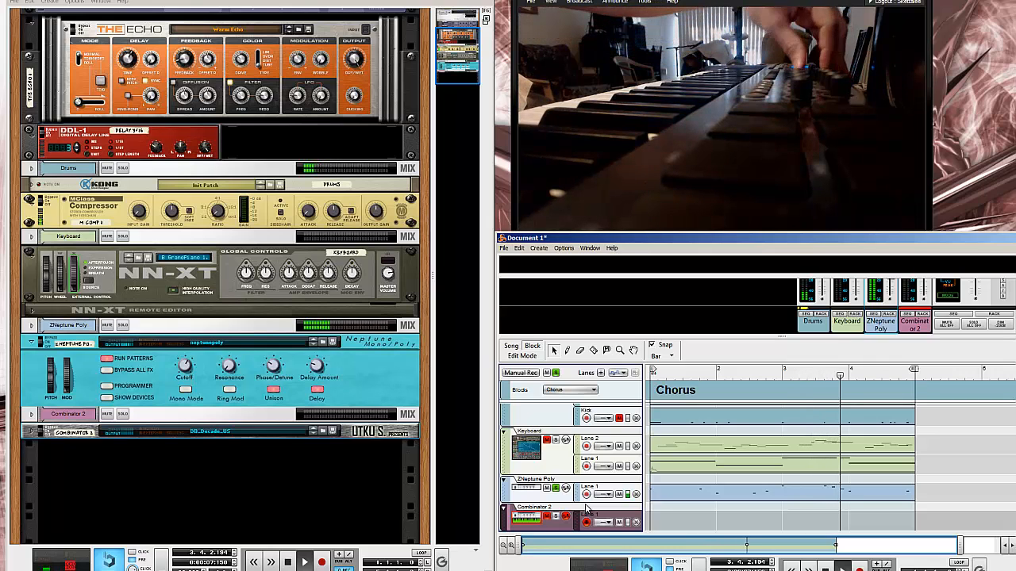
key("ctrl+Return")
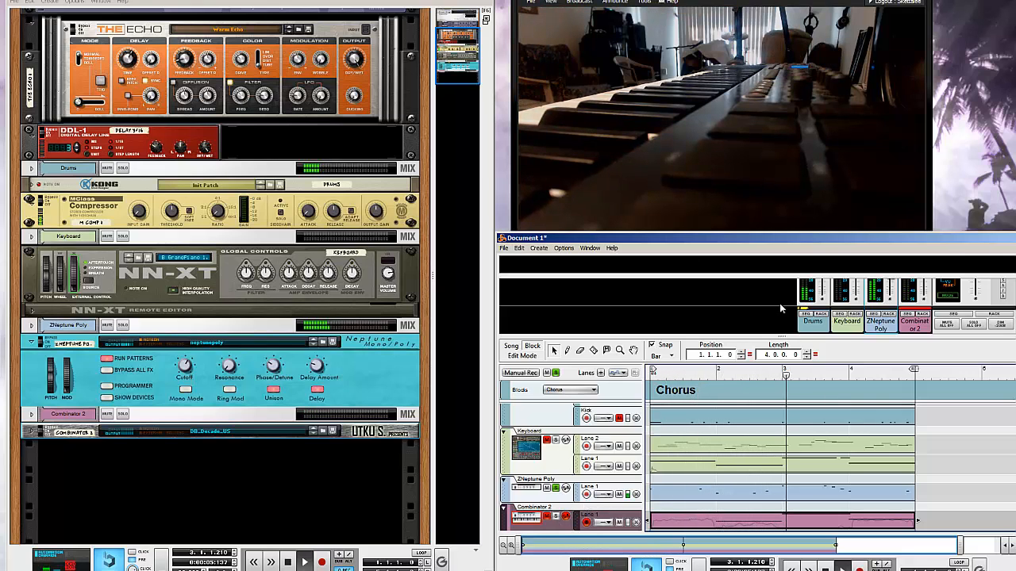
Solo the Combinator 2 track and unfold its DB_Decade_US Combinator in the rack with the internal devices hidden
left_click_drag(746, 332, 764, 251)
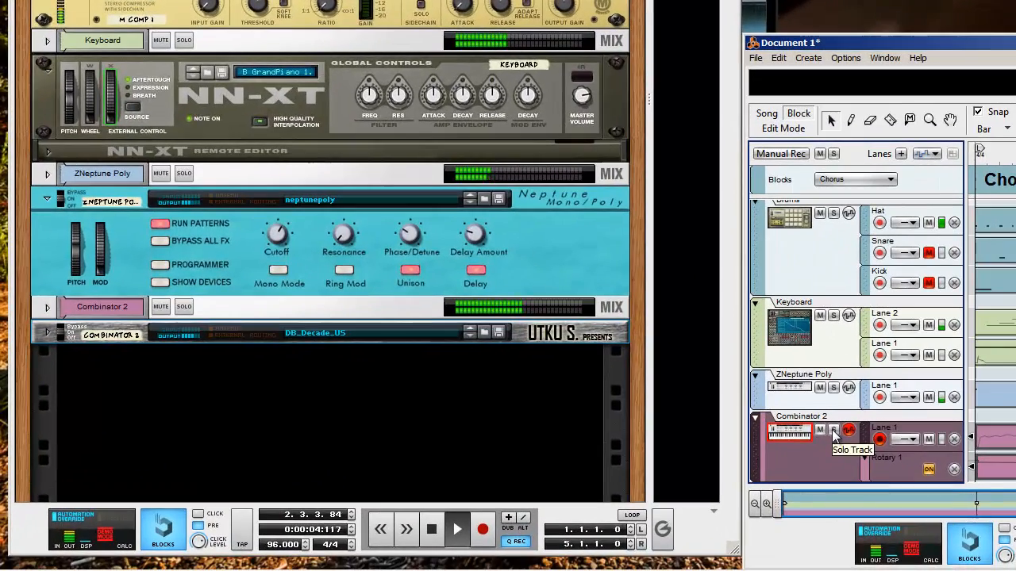
left_click(834, 430)
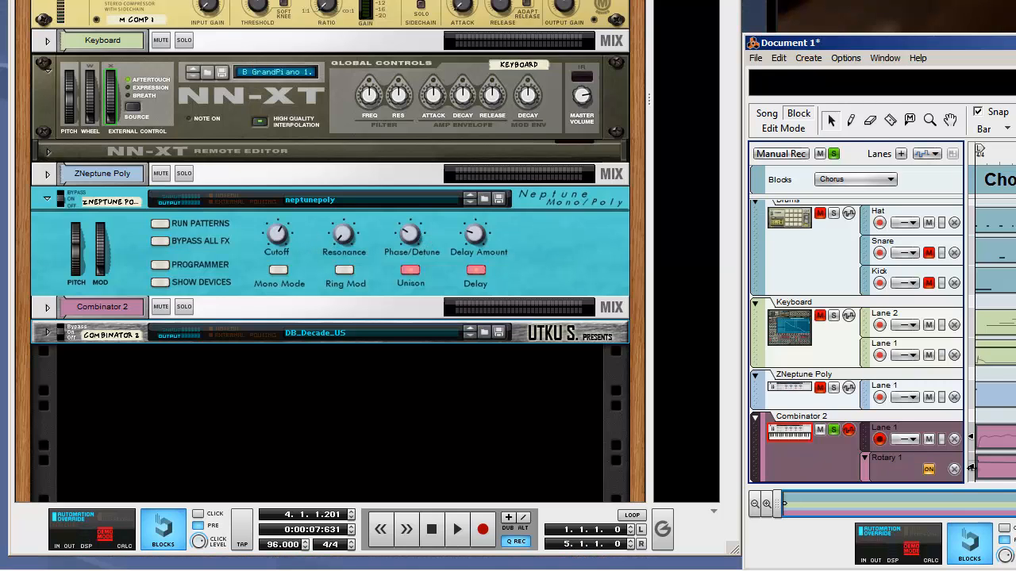
left_click(49, 334)
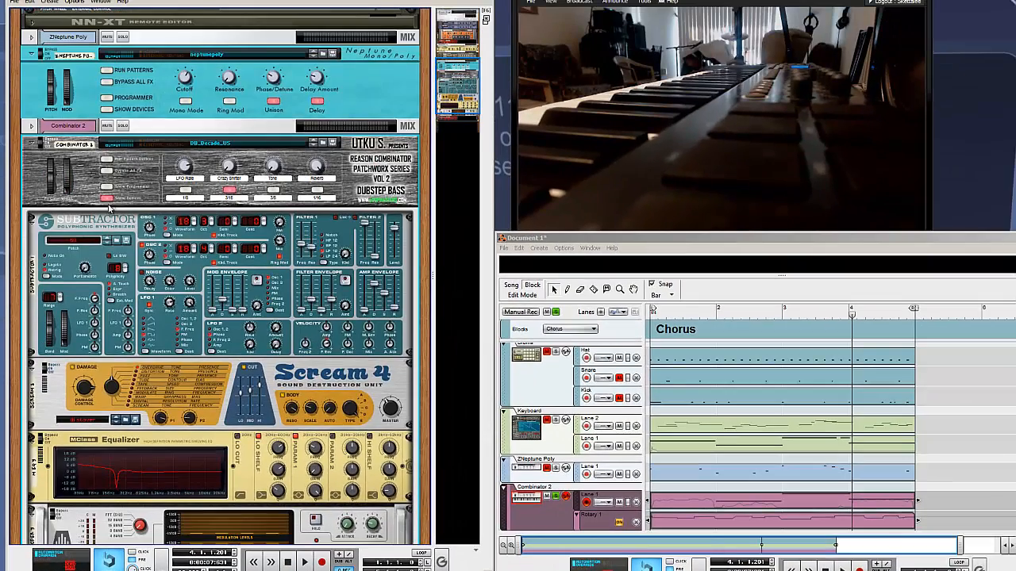
left_click(108, 199)
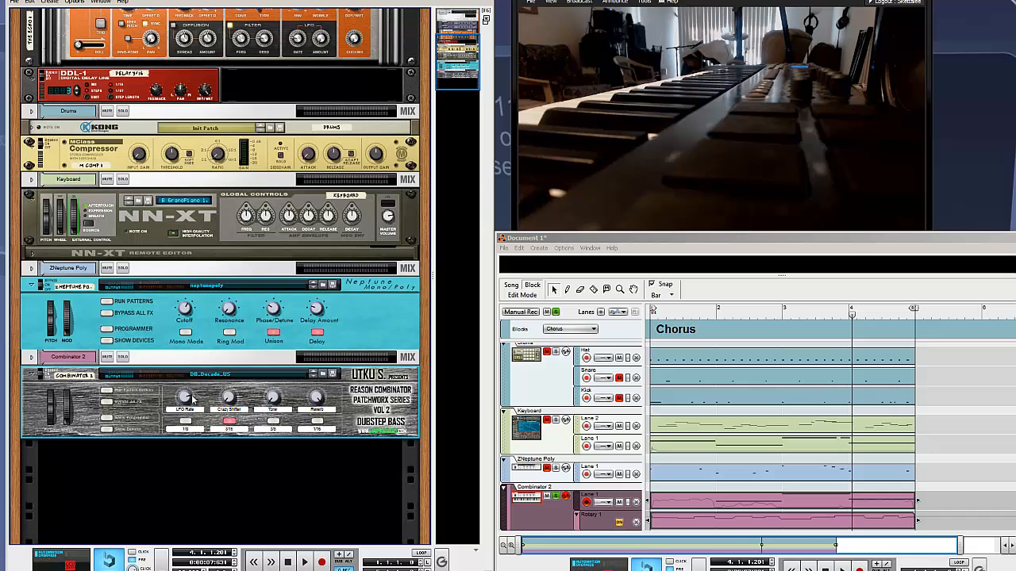
Record another Combinator 2 take with LFO Rate automation from the start of the four-bar Chorus block
right_click(184, 398)
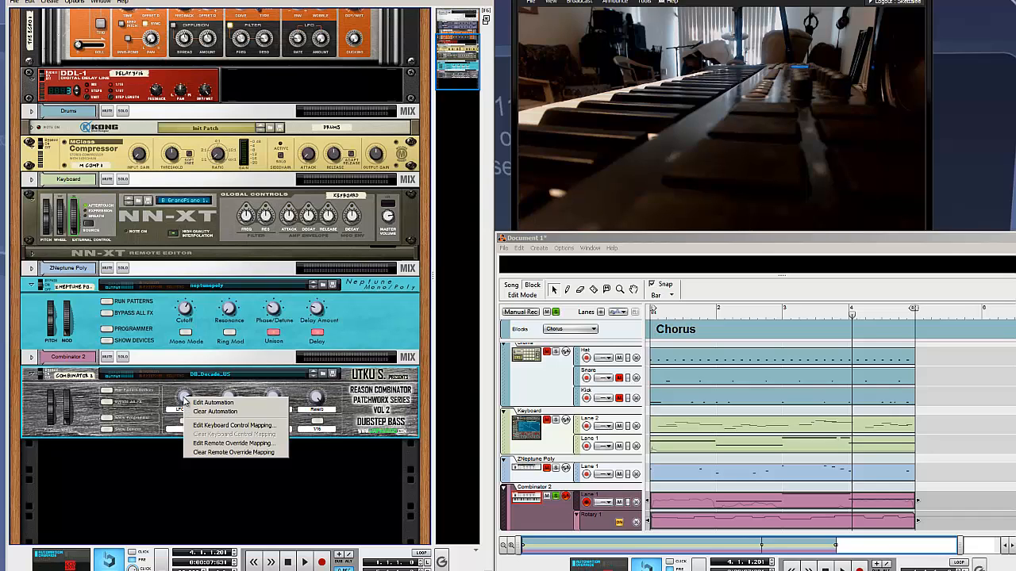
left_click(210, 408)
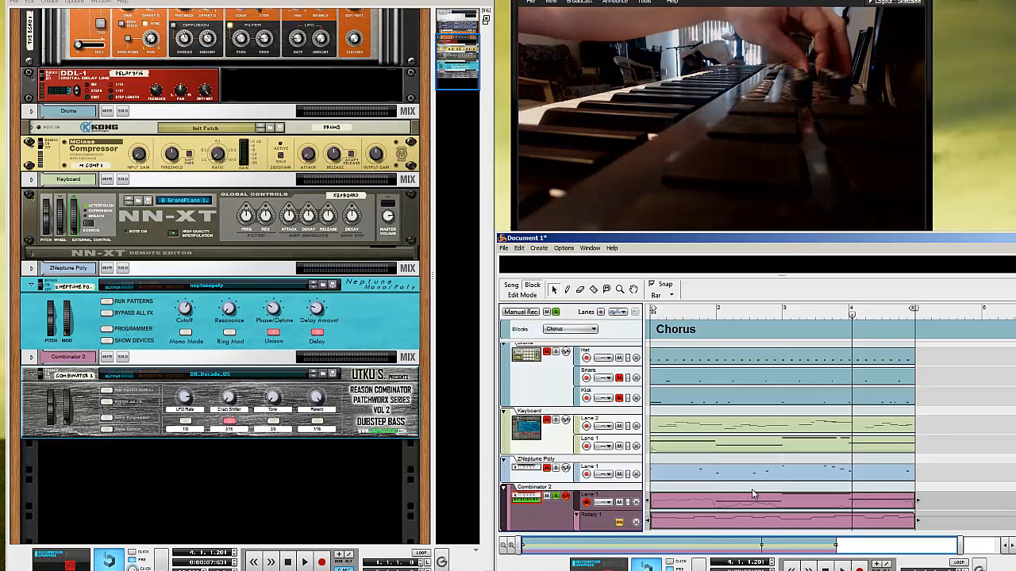
key("KP_0")
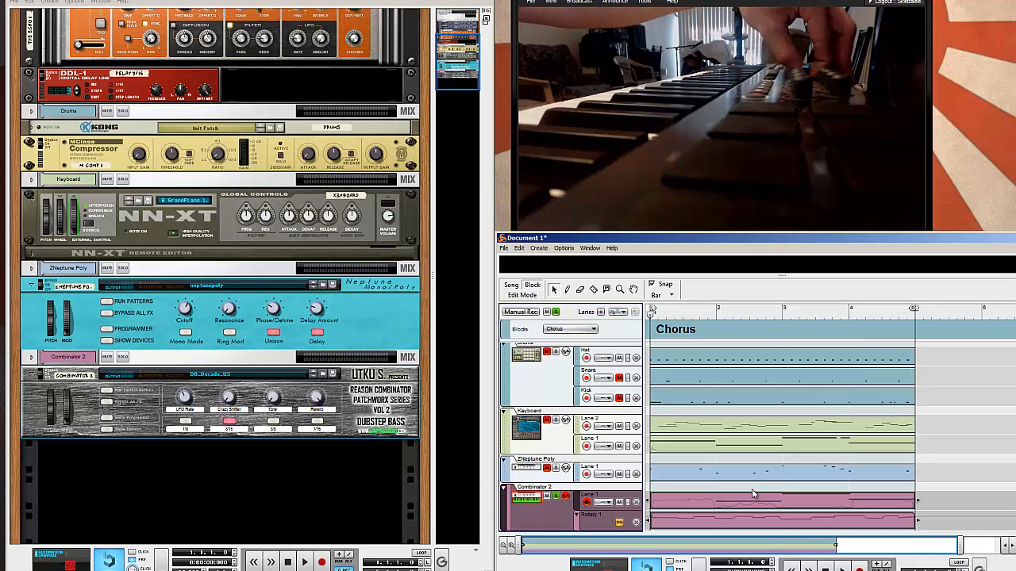
key("KP_Multiply")
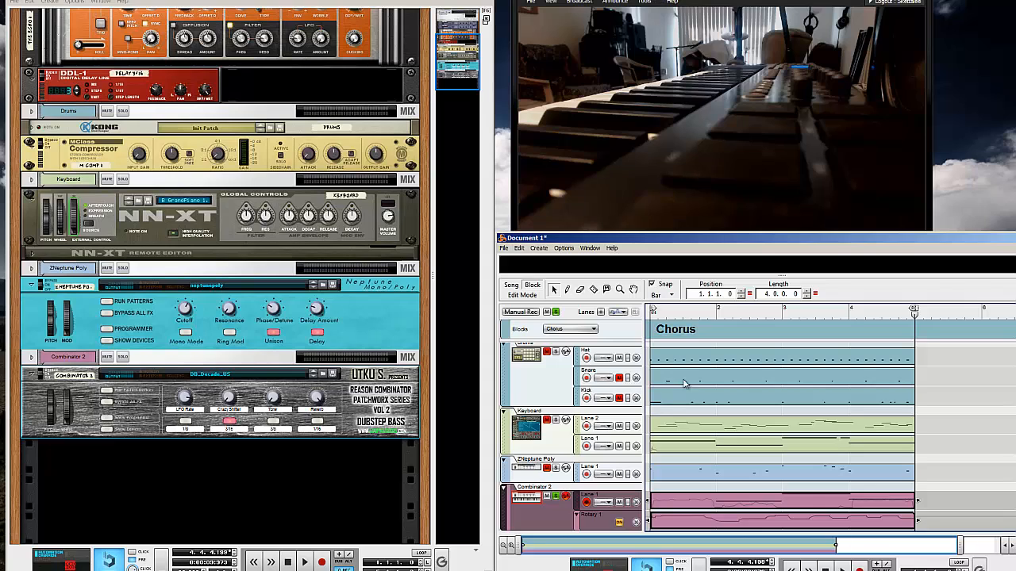
Play back the new Combinator 2 take and open its Rotary 1 automation clip to examine the points
left_click(682, 313)
key("space")
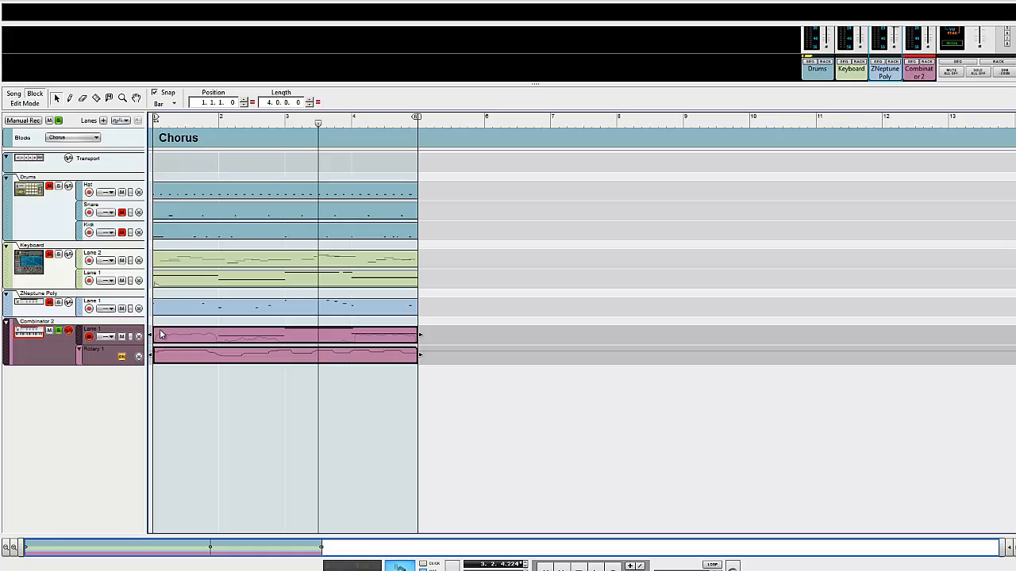
double_click(250, 361)
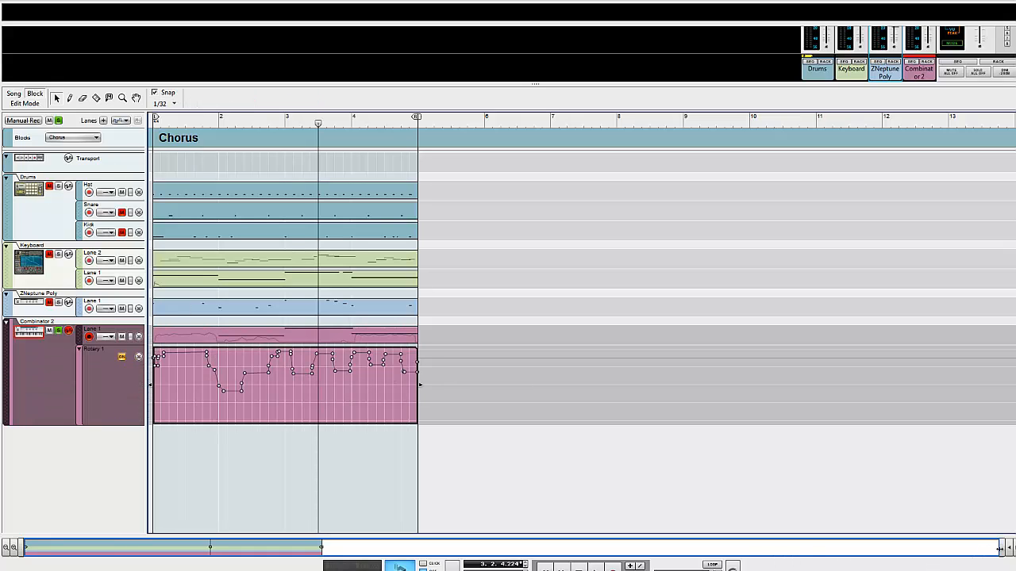
left_click_drag(1000, 550, 314, 544)
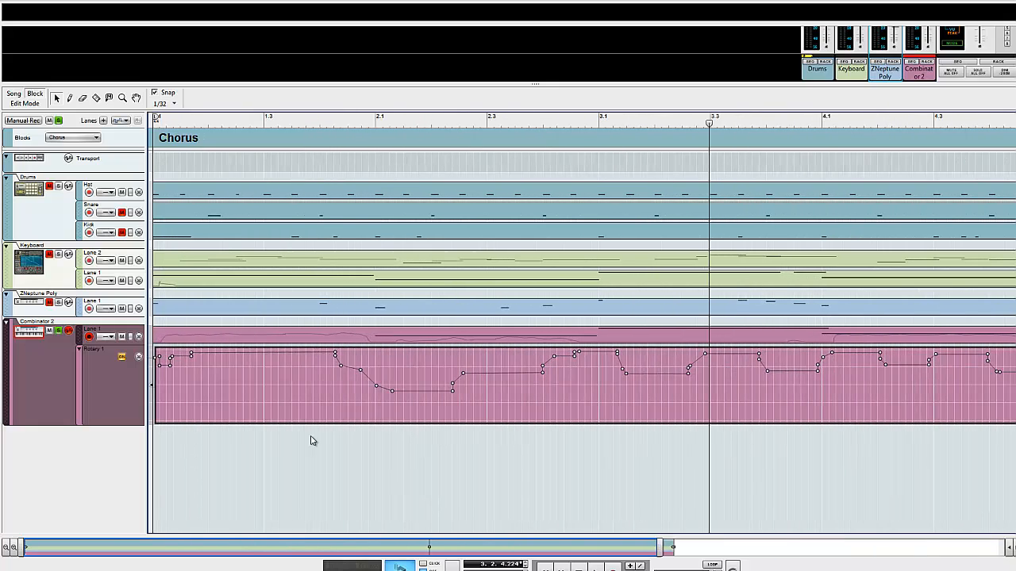
Open the Combinator 2 Lane 1 note clip and record the missing bar 1 note with aftertouch from the block's start
double_click(302, 340)
left_click(380, 344)
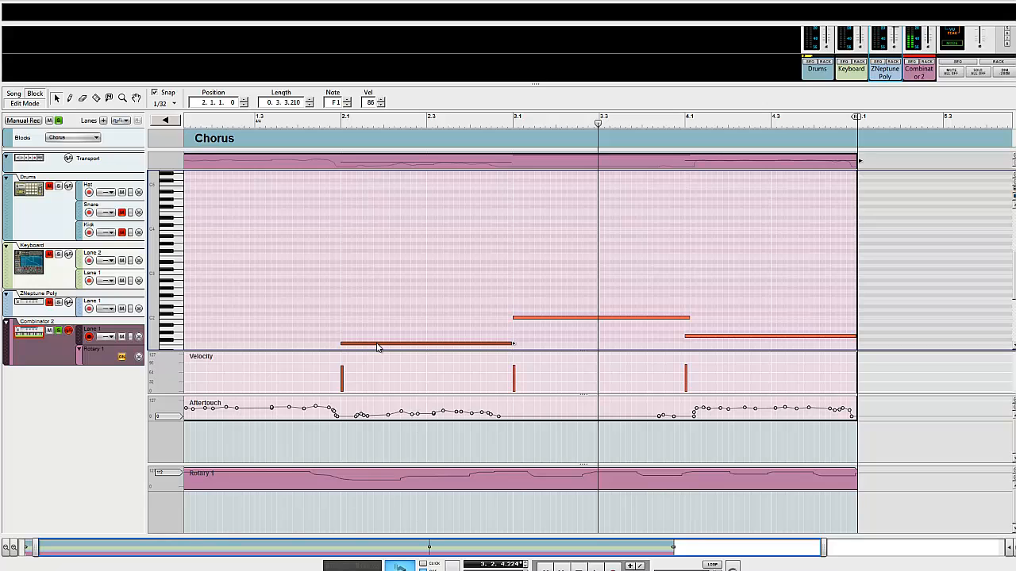
left_click_drag(347, 119, 50, 101)
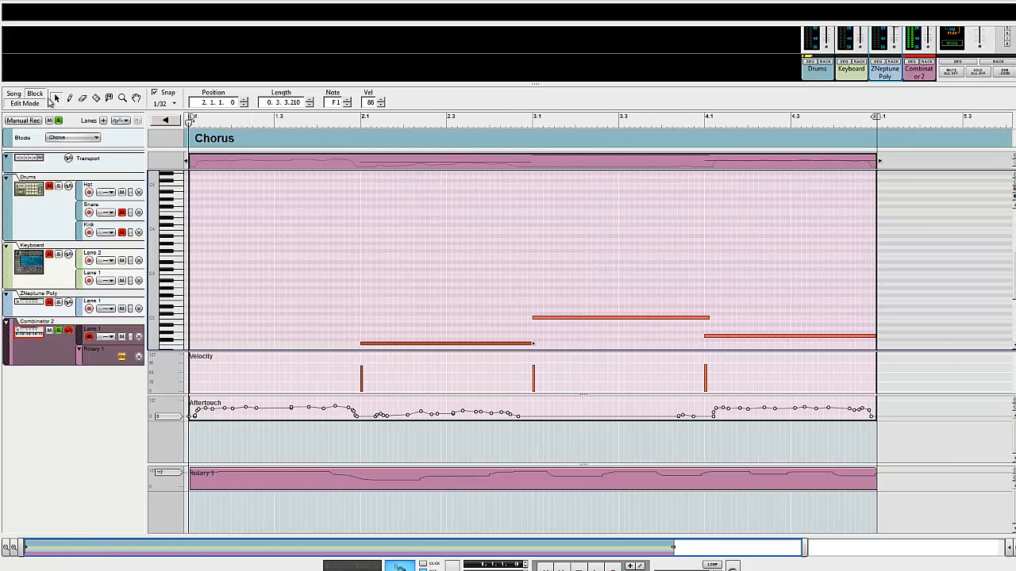
key("ctrl+Return")
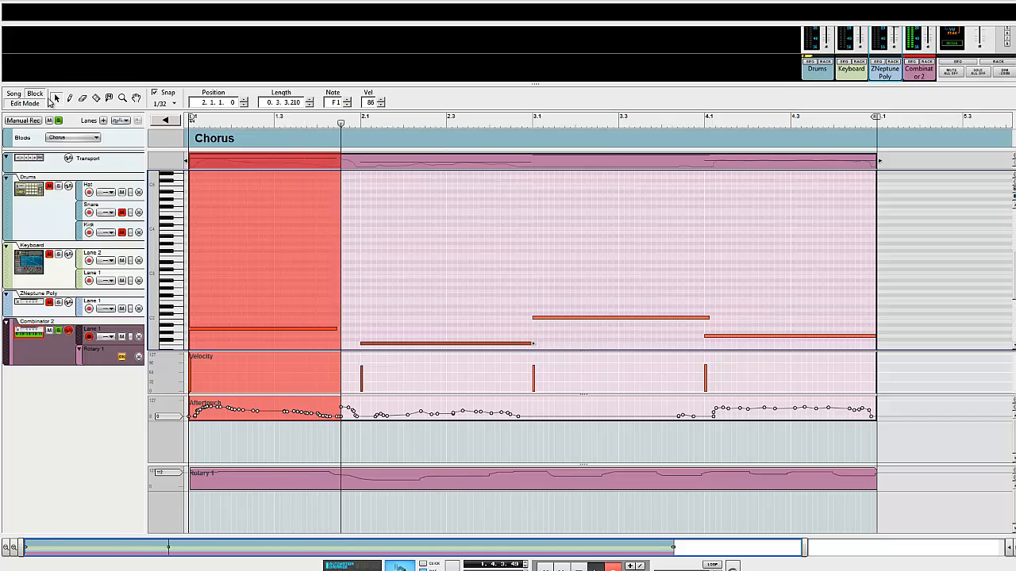
key("ctrl+Return")
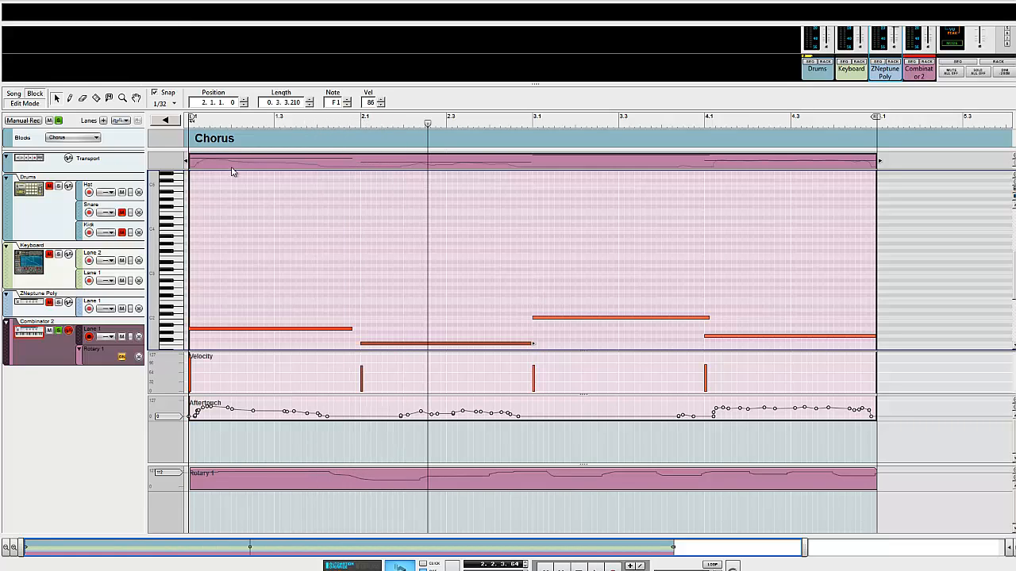
Open the Rotary 1 automation clip, set the right loop locator to 2.3 and play from the block's start
left_click(256, 164)
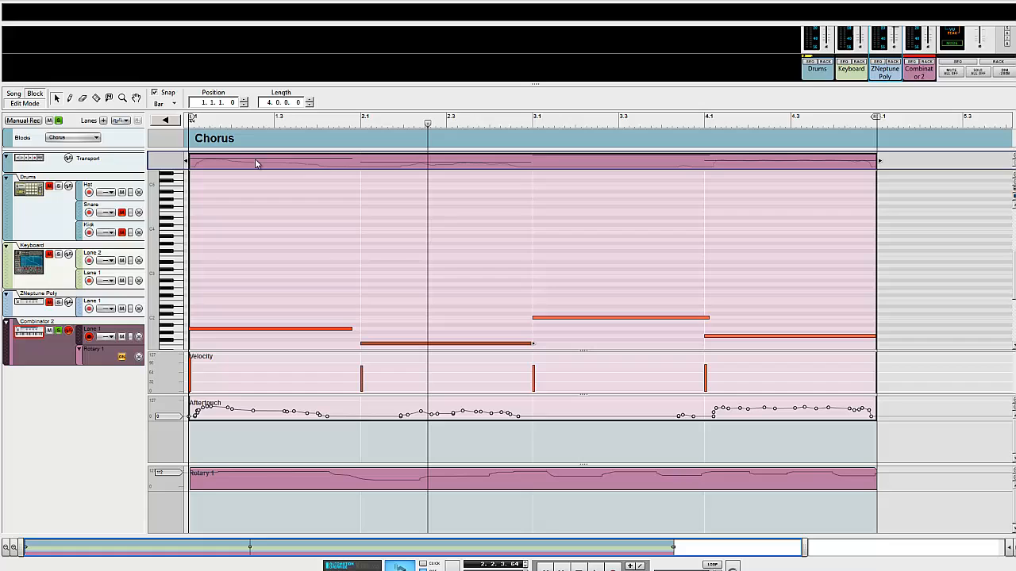
left_click(164, 120)
double_click(230, 351)
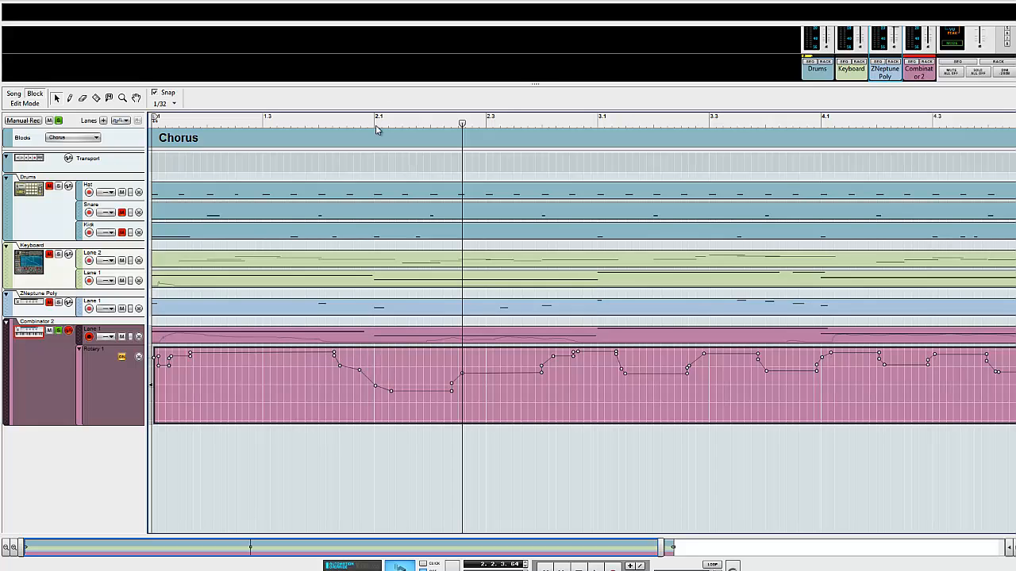
left_click(486, 121, "alt")
left_click_drag(461, 124, 2, 158)
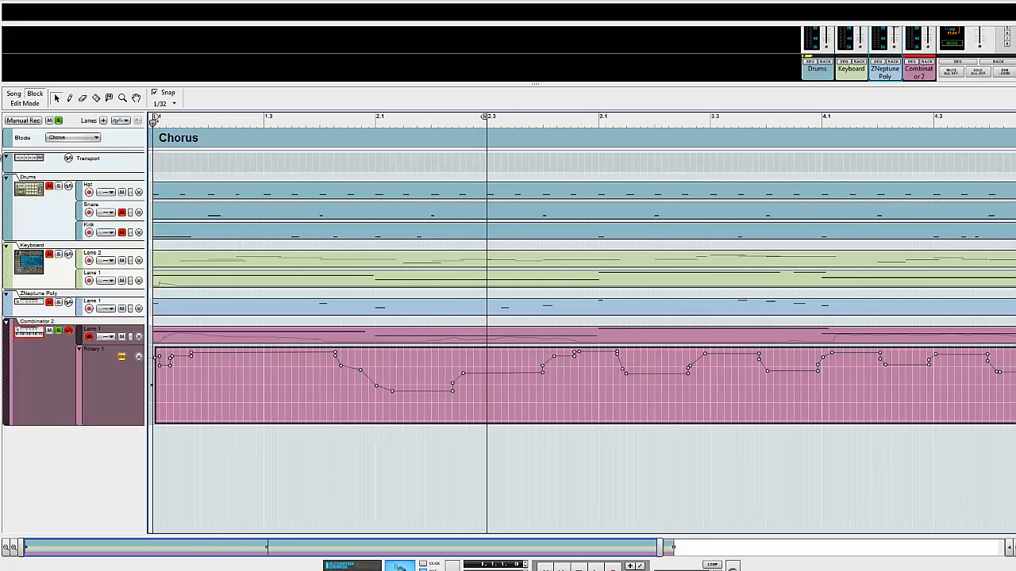
key("space")
key("space")
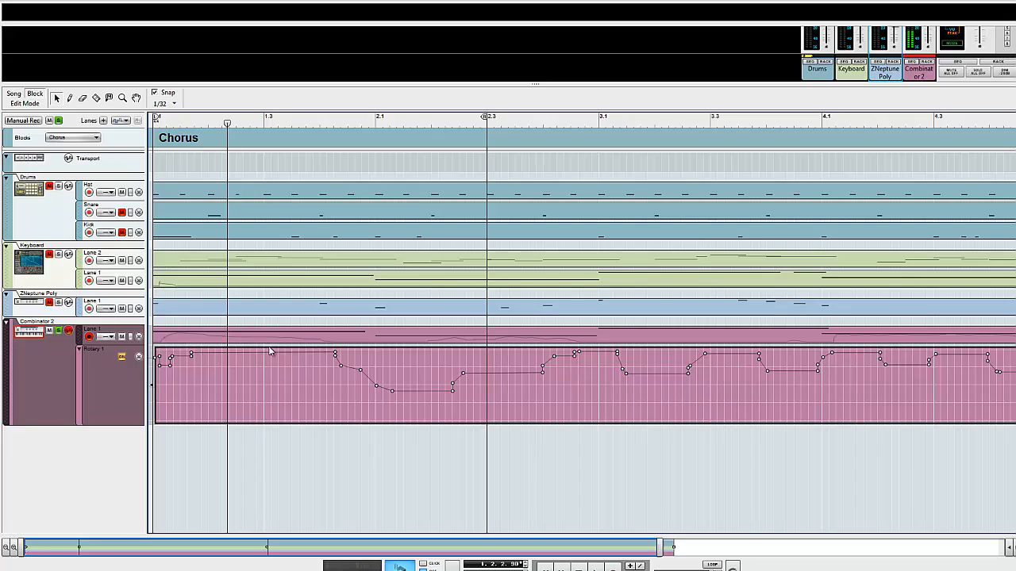
Delete the Rotary 1 automation points in bar 1 that precede the one at 1.4.3.223, and audition the change
left_click_drag(408, 354, 103, 363)
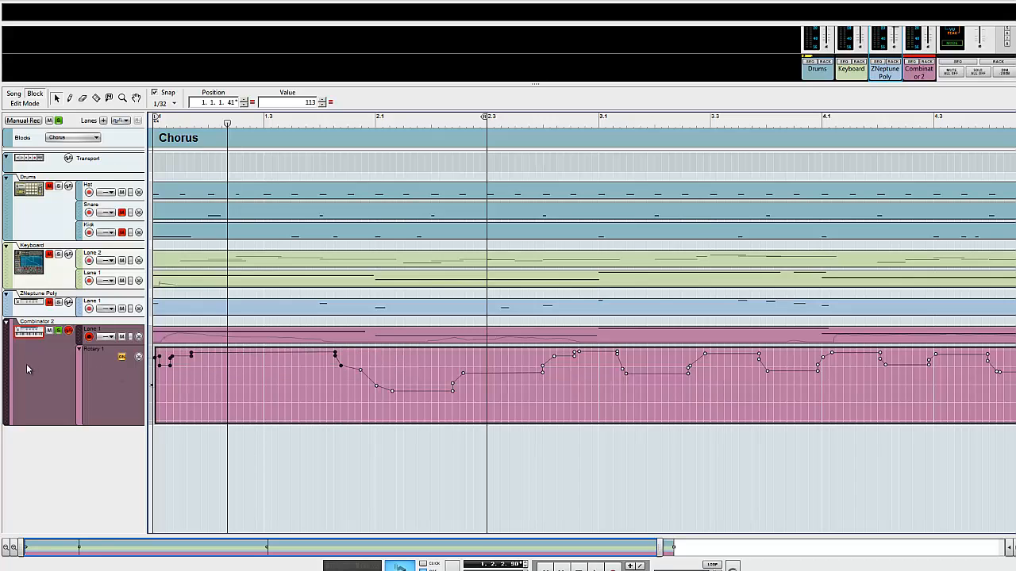
key("Delete")
key("space")
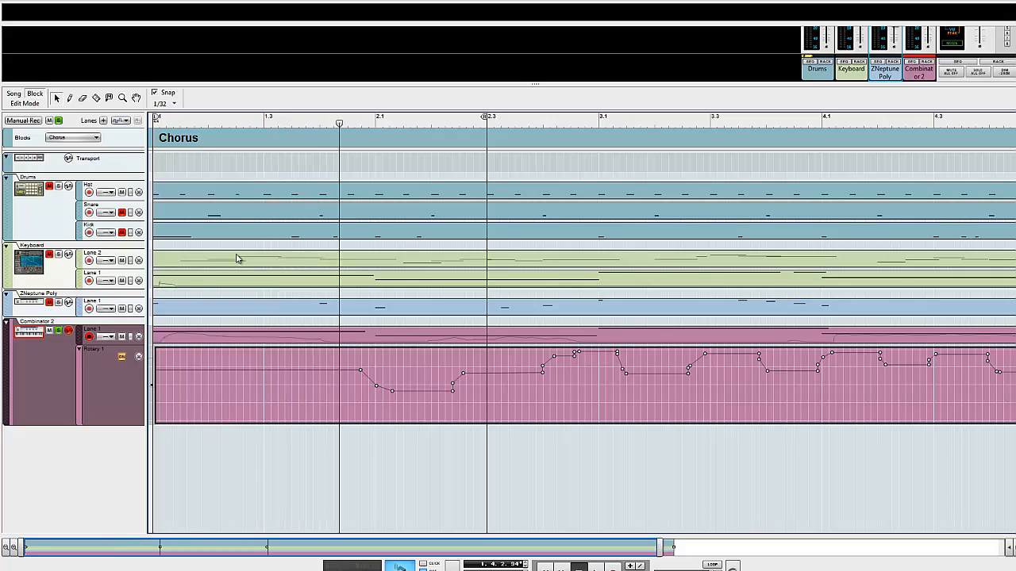
key("space")
key("shift+Return")
key("space")
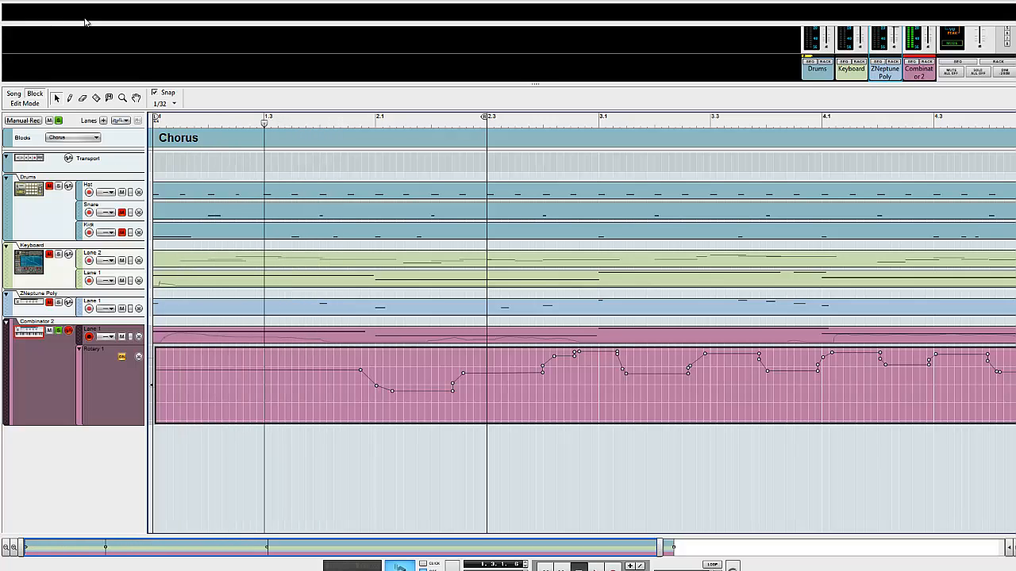
Raise the Rotary 1 point at 1.4.3.223 to a value of 106 and audition it
key("space")
left_click_drag(359, 372, 358, 362)
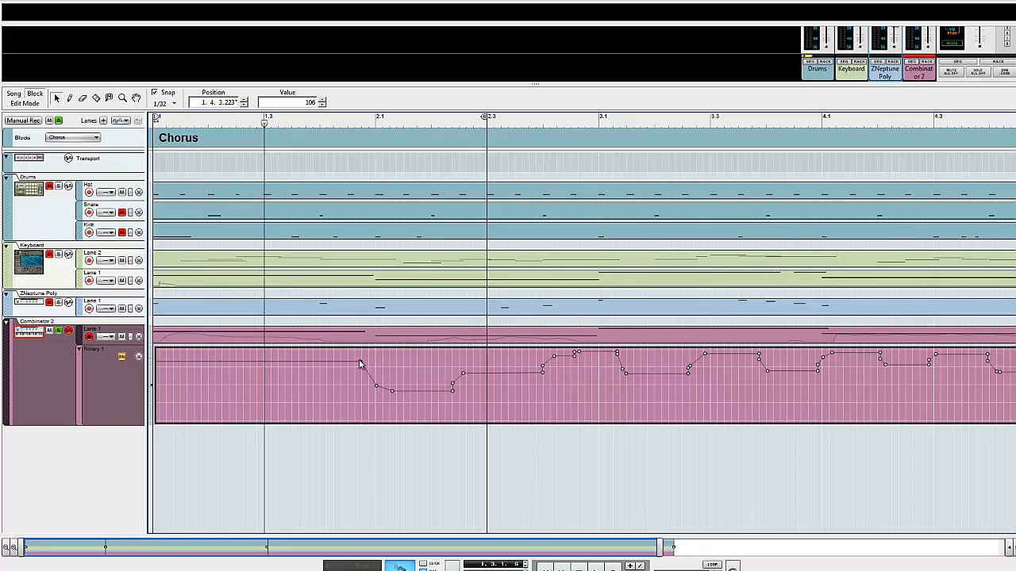
key("space")
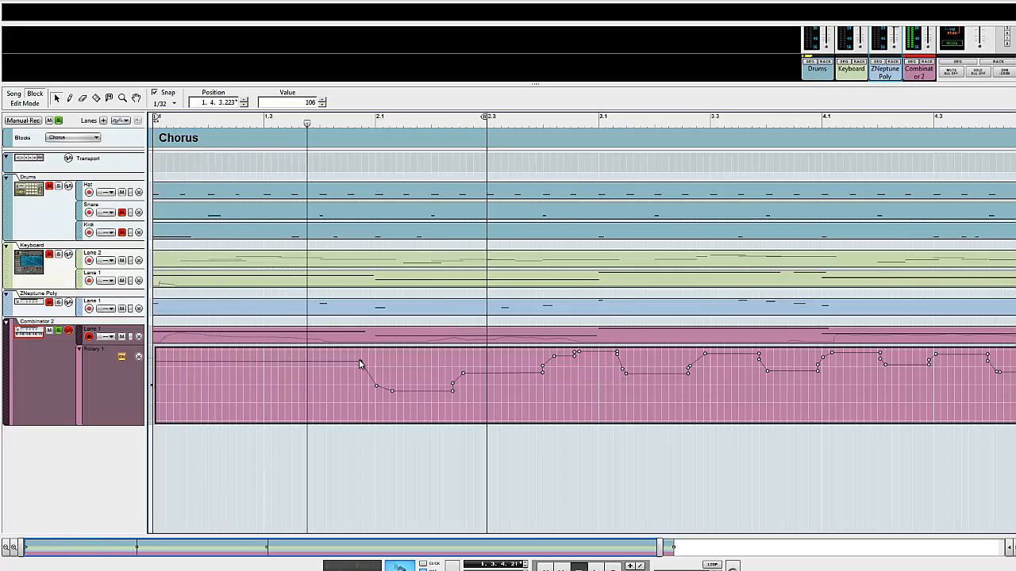
Unsolo the Combinator 2 track and play the Chorus block with all tracks from its start
left_click(63, 333)
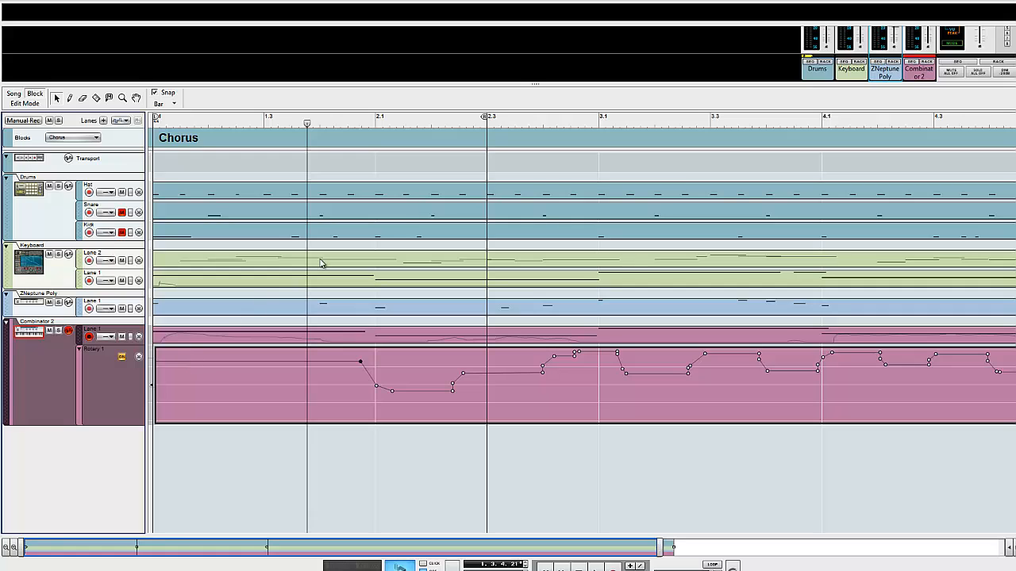
key("space")
key("KP_1")
key("space")
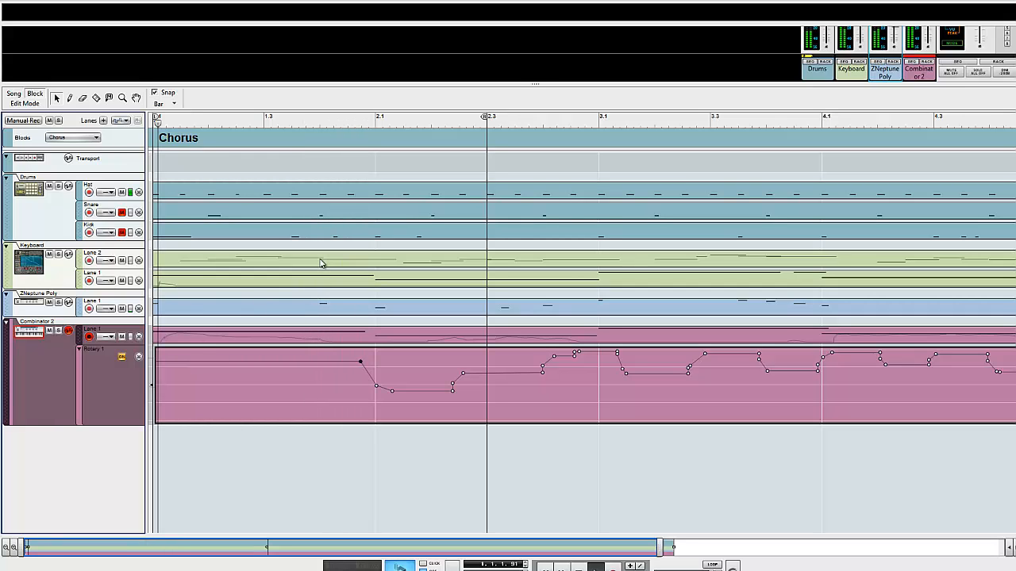
key("space")
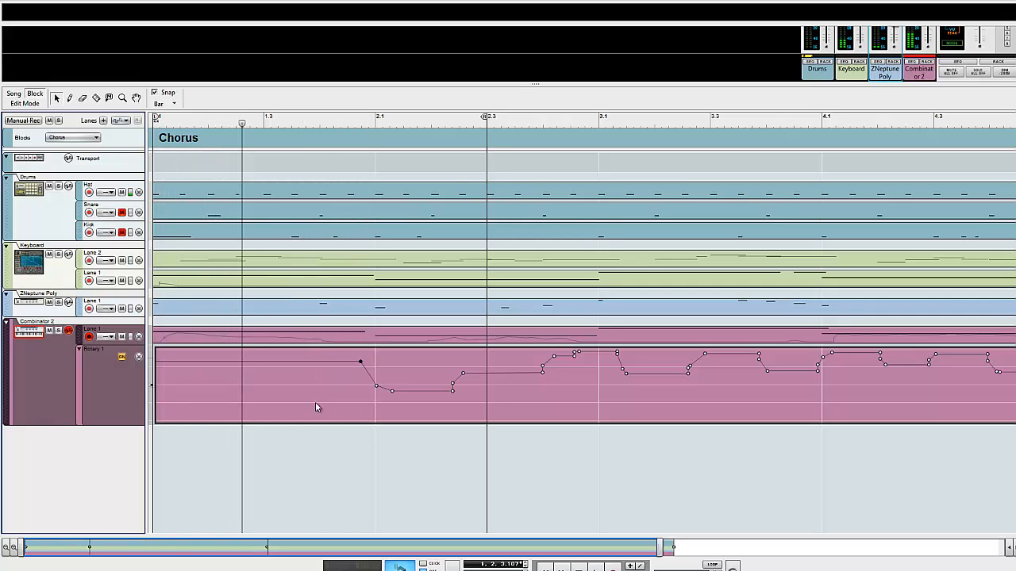
Set the Rotary 1 point at 1.4.3.223 to a value of 96 and play the block through bar 2
left_click(361, 362)
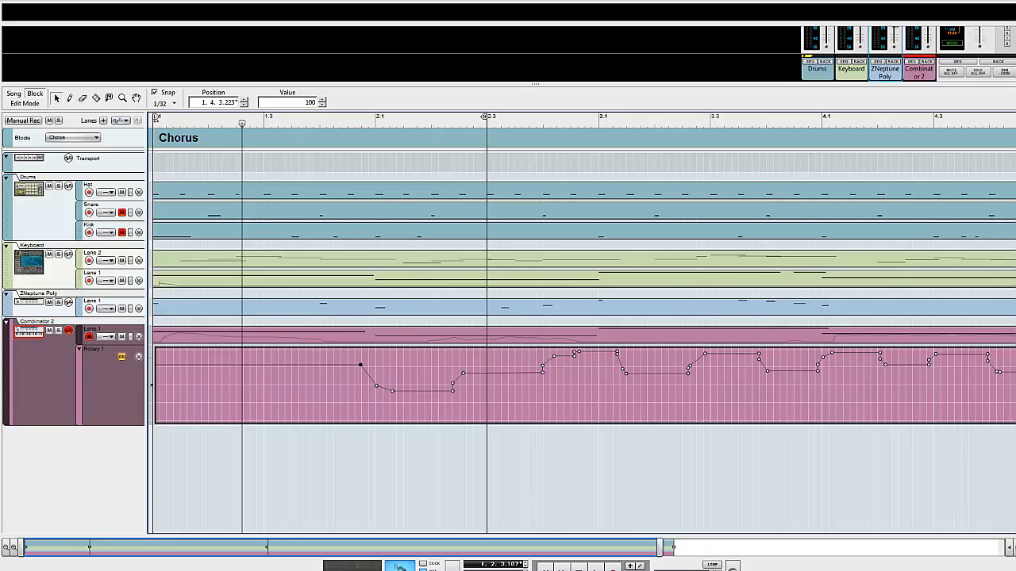
scroll(584, 266, "up", 3)
scroll(724, 426, "down", 2)
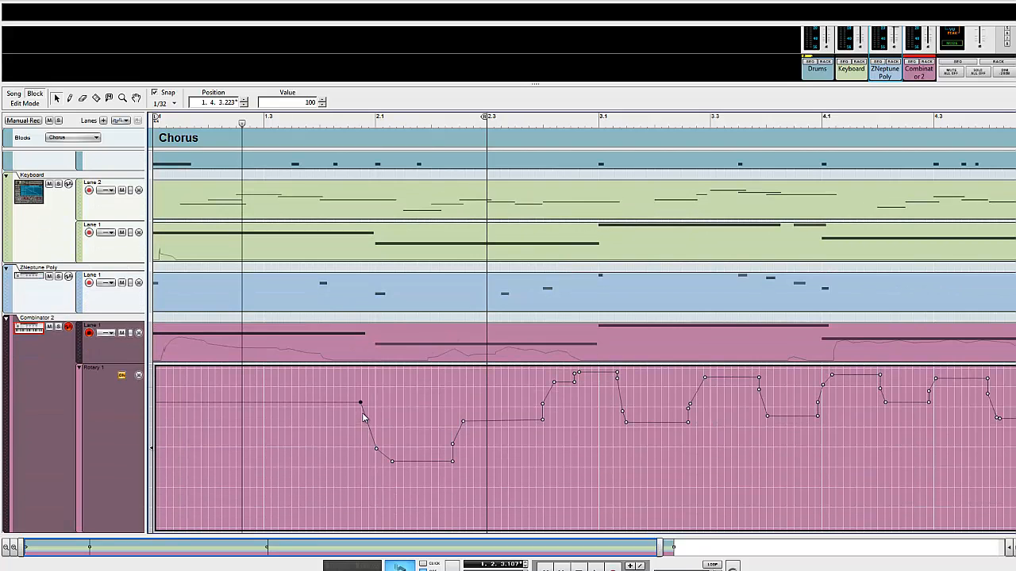
left_click_drag(360, 401, 359, 401)
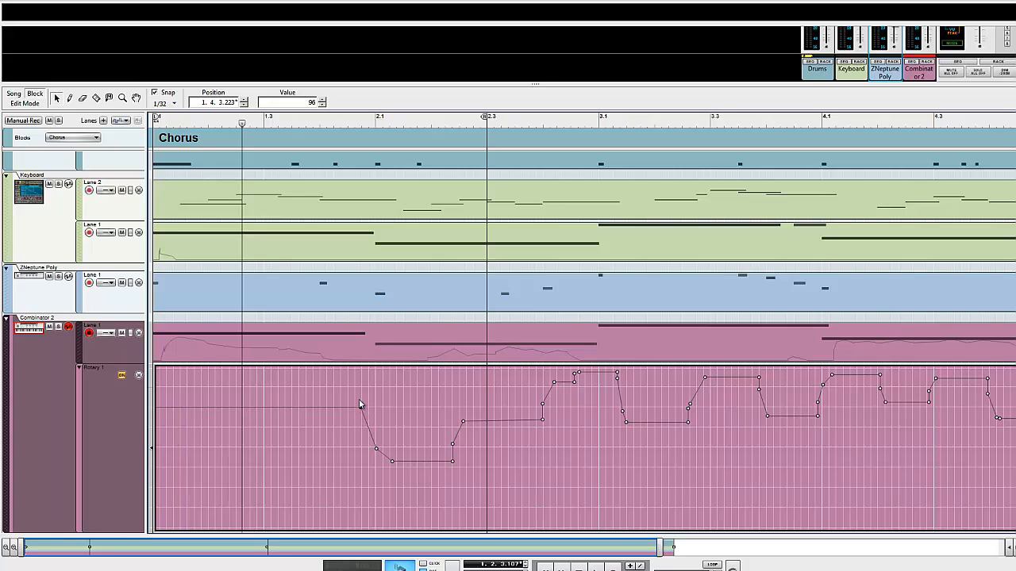
key("space")
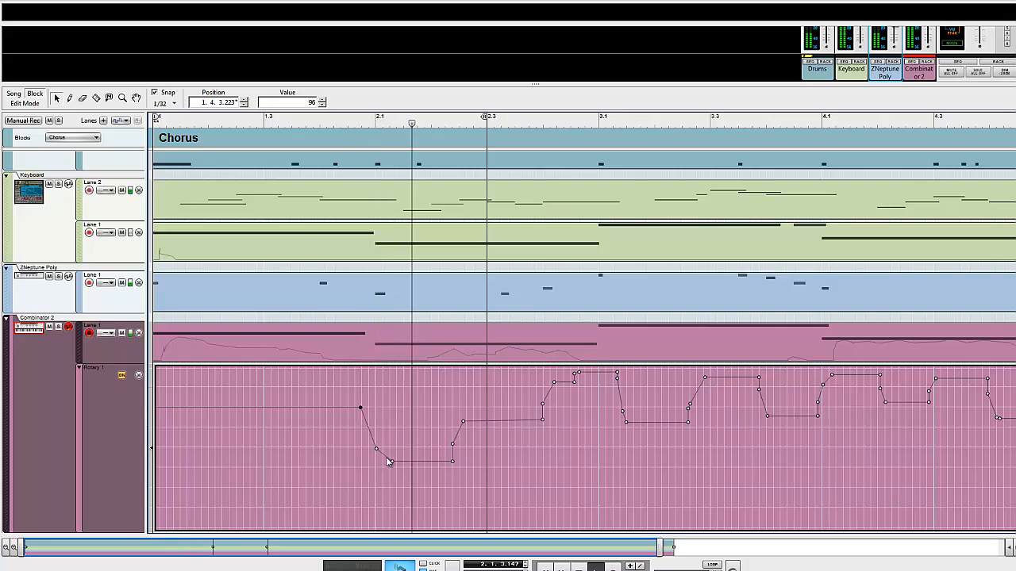
key("space")
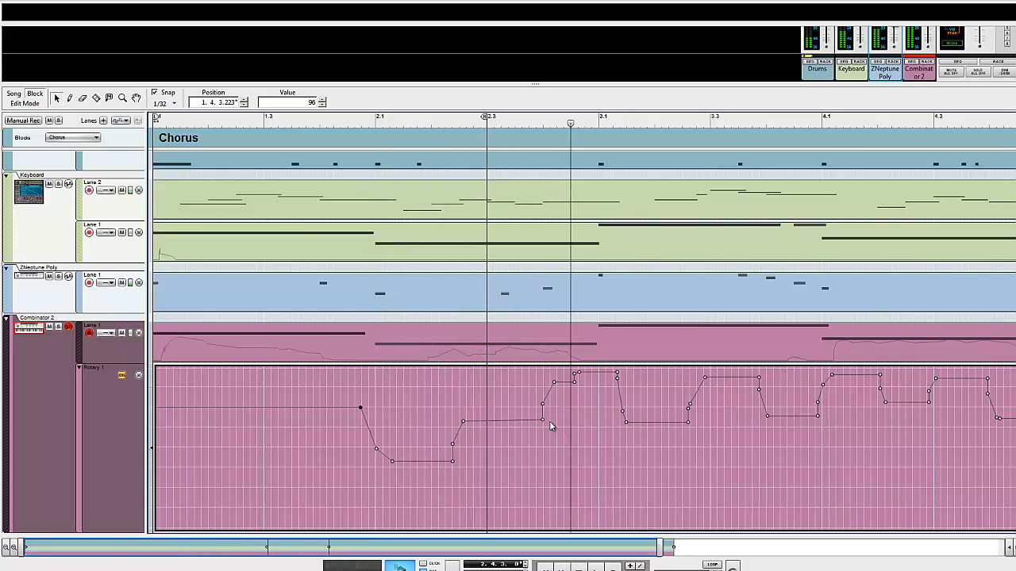
Move the lower Rotary 1 point near 2.4 earlier and higher, place its neighbour at 2.3.4.112 with value 115, and play back
left_click_drag(543, 419, 504, 388)
left_click(541, 407)
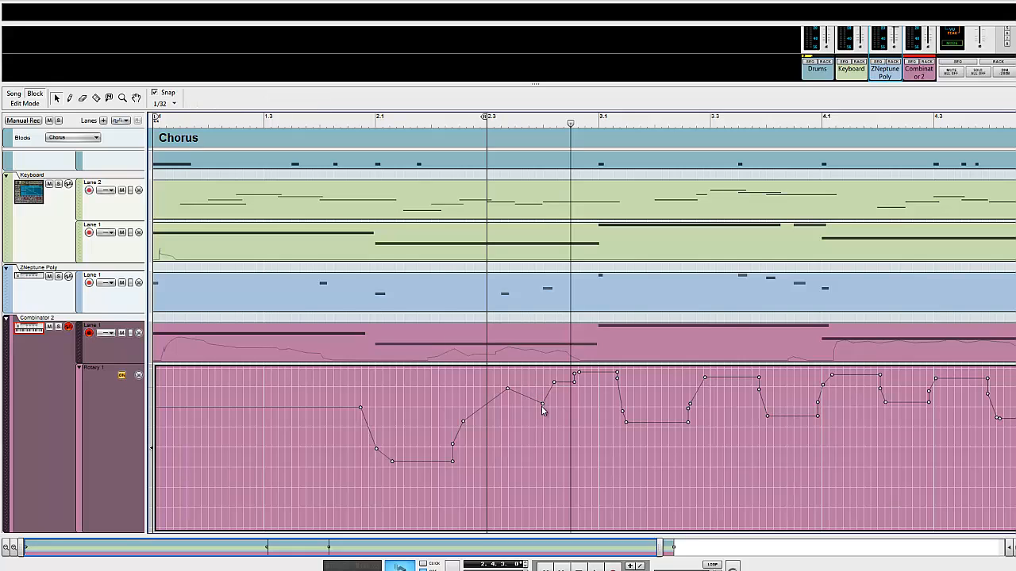
left_click(543, 406)
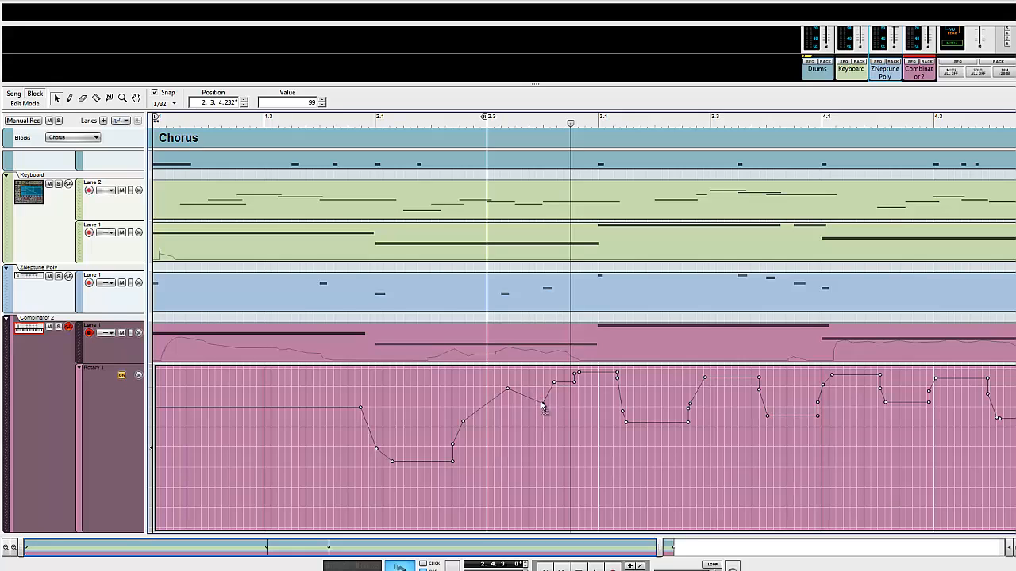
left_click_drag(543, 407, 535, 388)
key("shift+Return")
key("space")
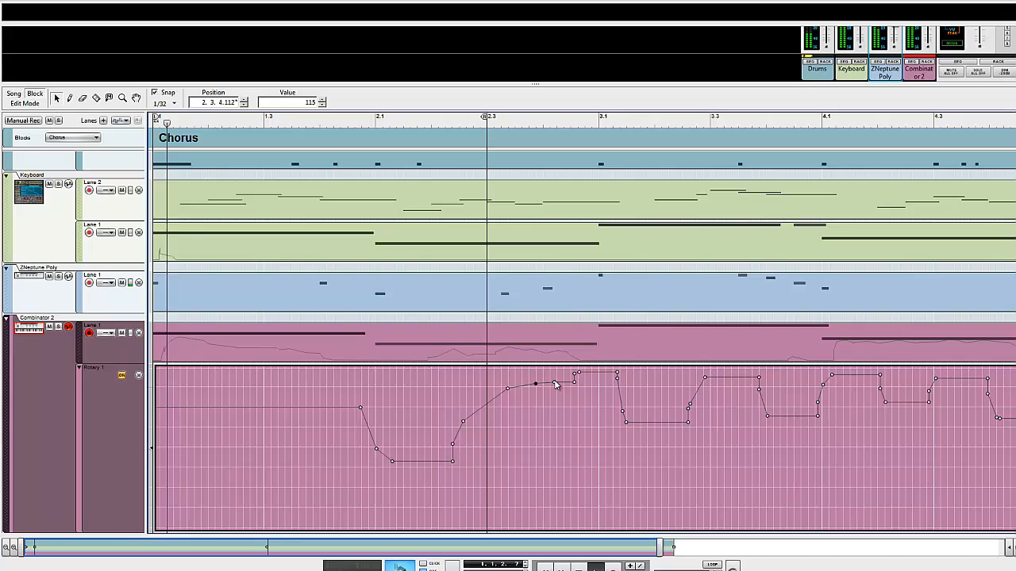
Add Rotary 1 automation points at 1.3.1.120 with value 96 and at 1.3.2.120 with value 111, and play back
right_click(266, 408)
left_click(227, 407)
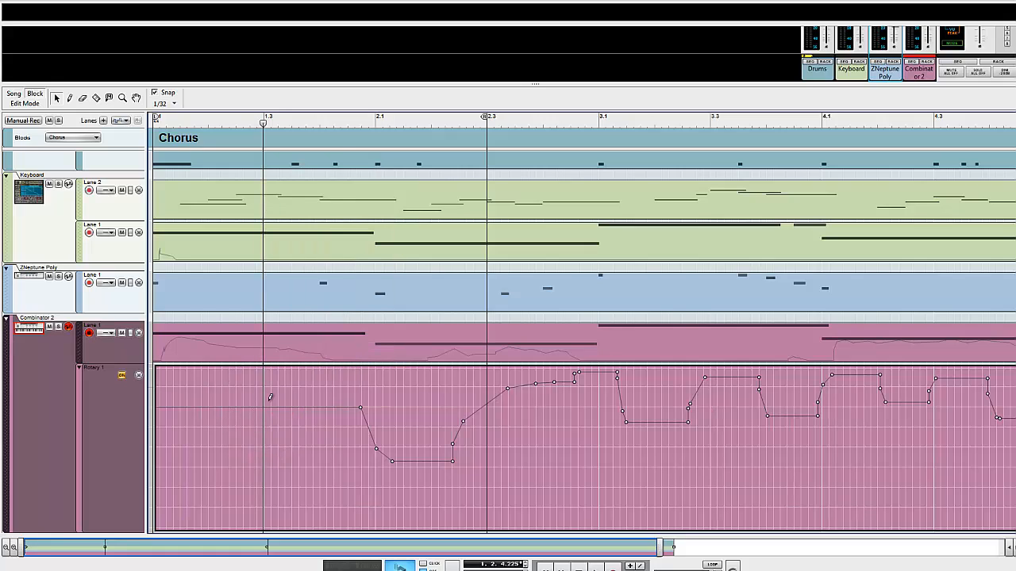
left_click(271, 407)
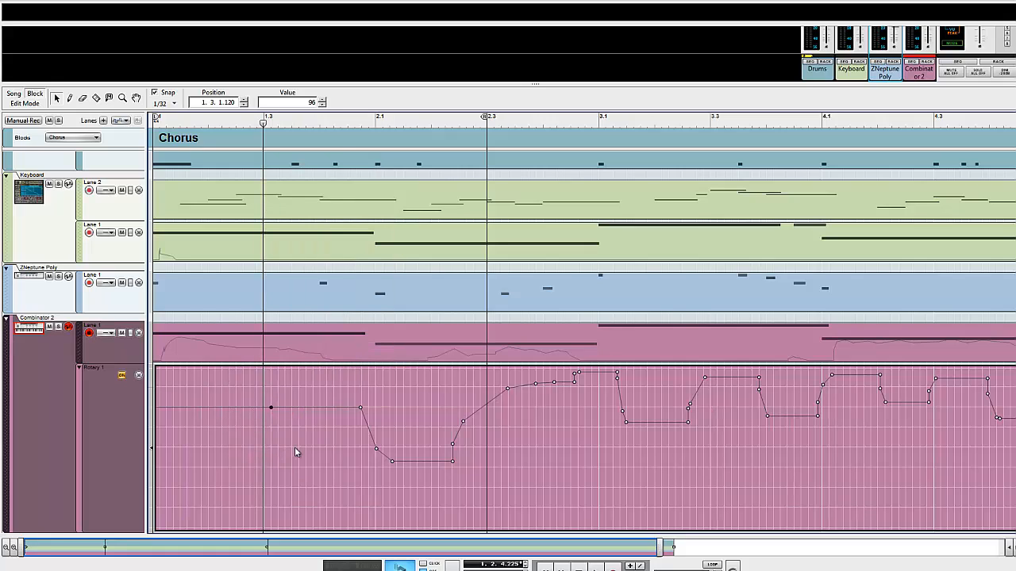
left_click(285, 405)
left_click_drag(285, 408, 287, 391)
key("shift+Return")
key("space")
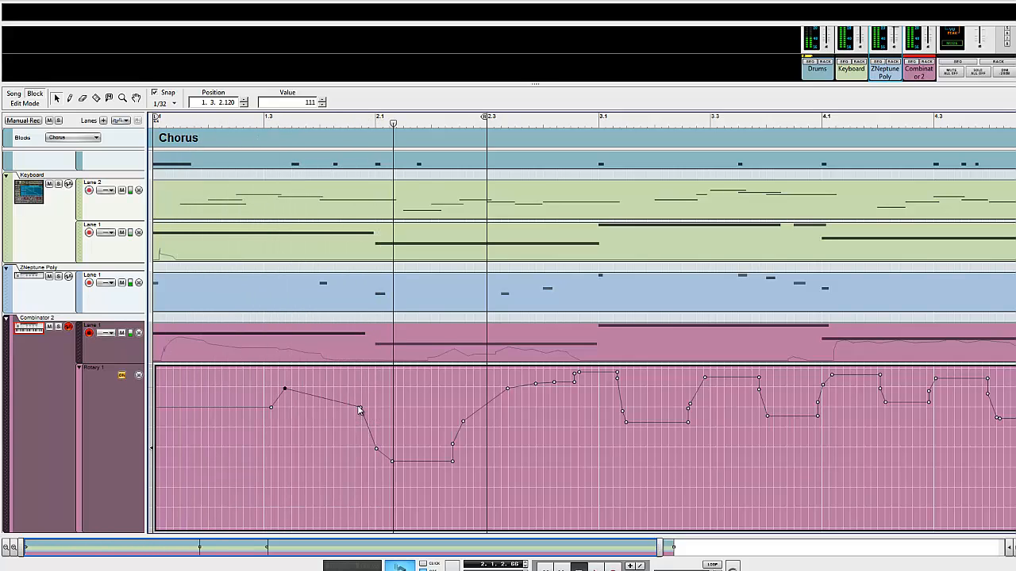
Raise the Rotary 1 point at 1.4.3.223 to a value of 110 and play the block
key("space")
left_click_drag(358, 408, 361, 393)
key("space")
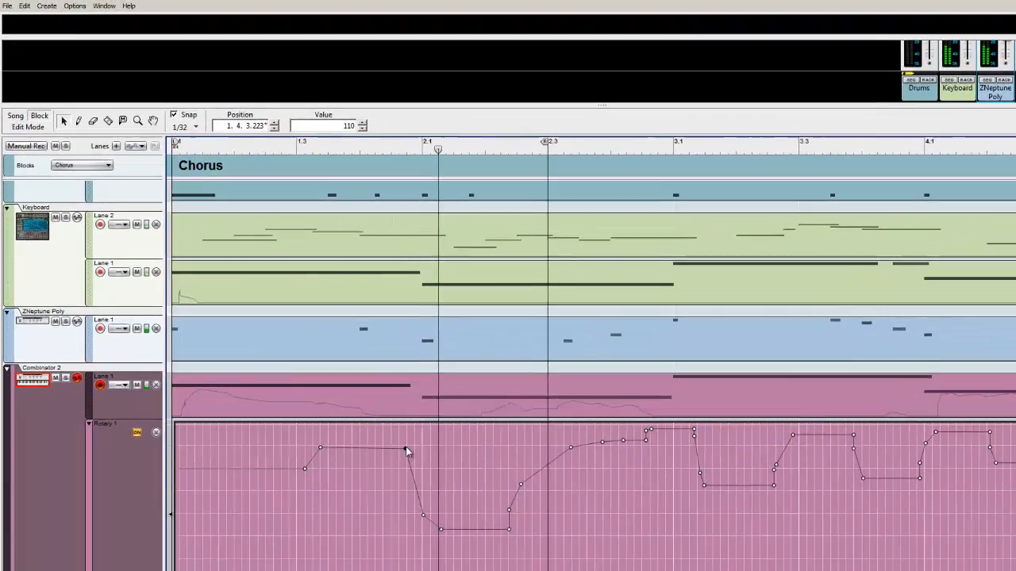
Raise the Rotary 1 point at 1.4.3.223 to a value of 119 and play the block
left_click_drag(406, 449, 407, 437)
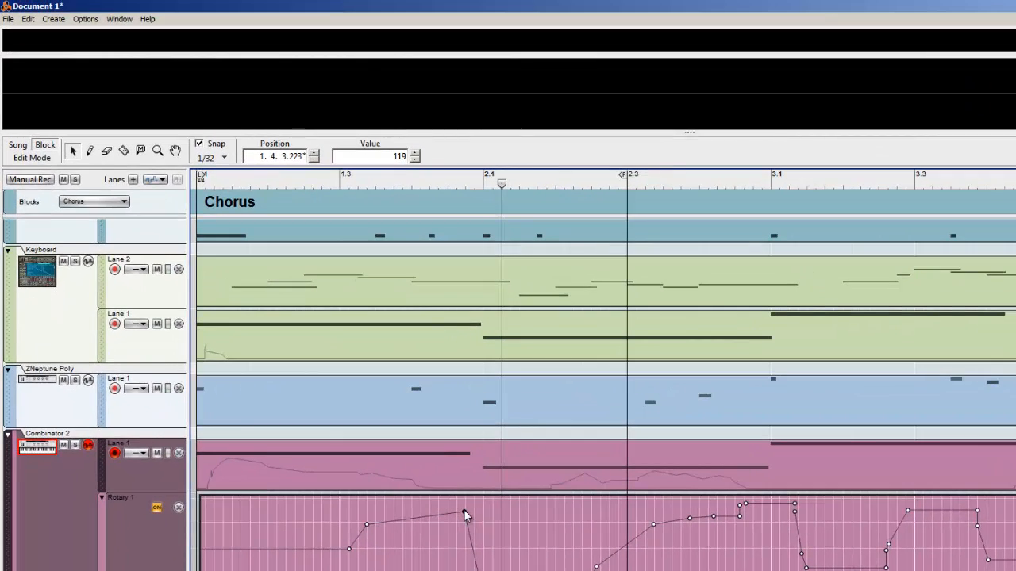
key("space")
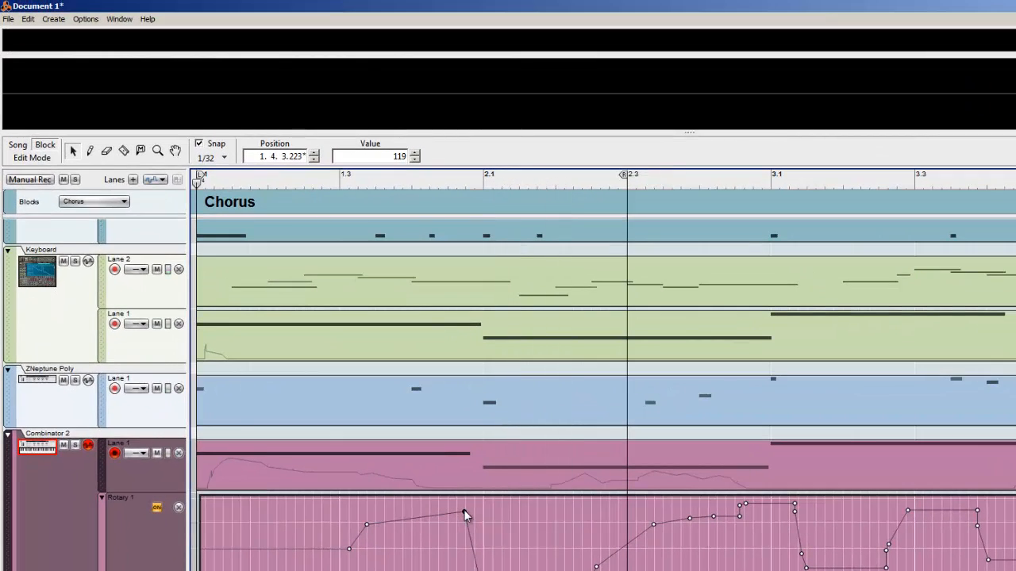
key("space")
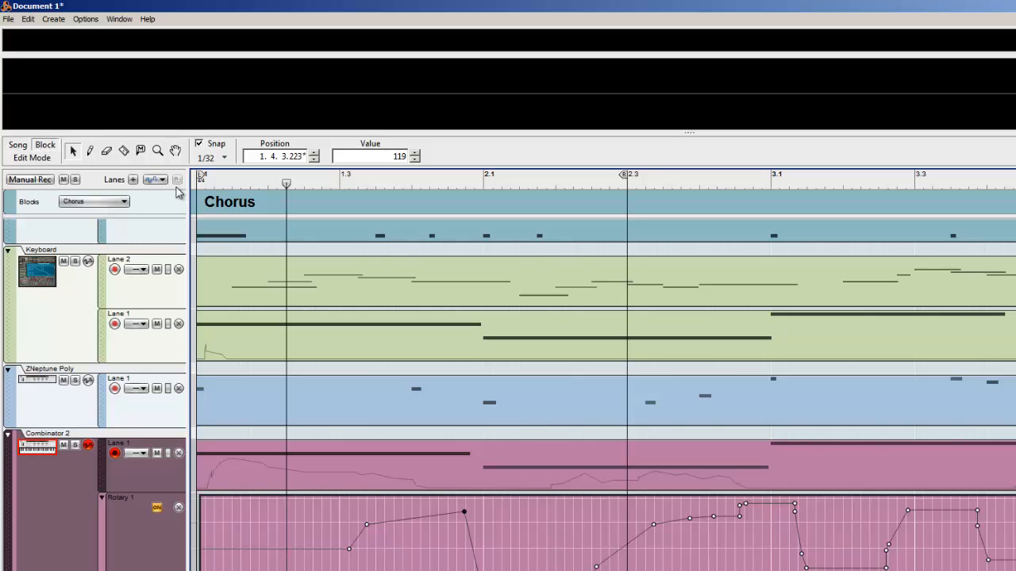
Collapse the Rotary 1 automation lane on the Combinator 2 track and reduce the track heights to fit all tracks
left_click(101, 497)
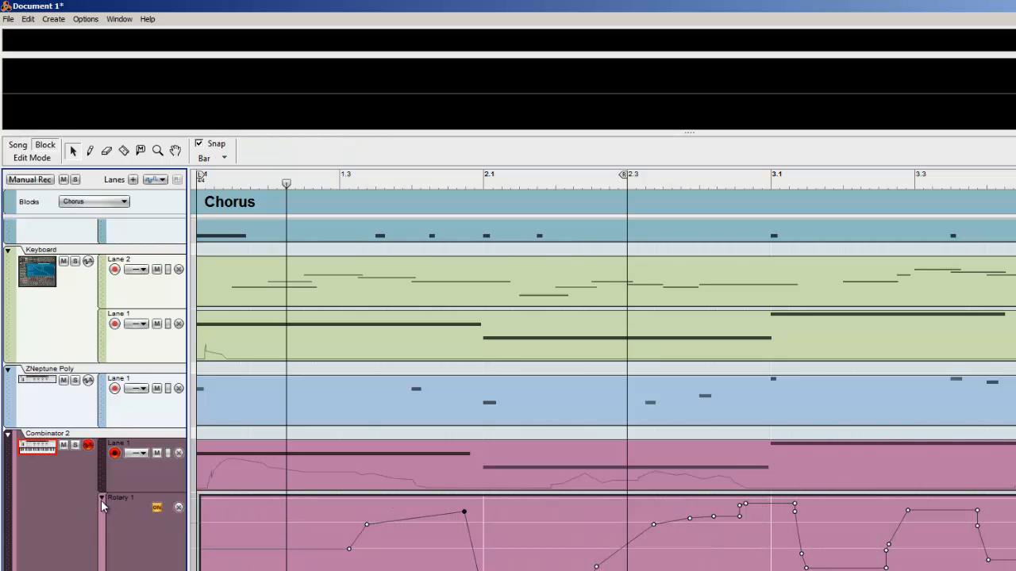
left_click(102, 497)
scroll(603, 381, "down", 6)
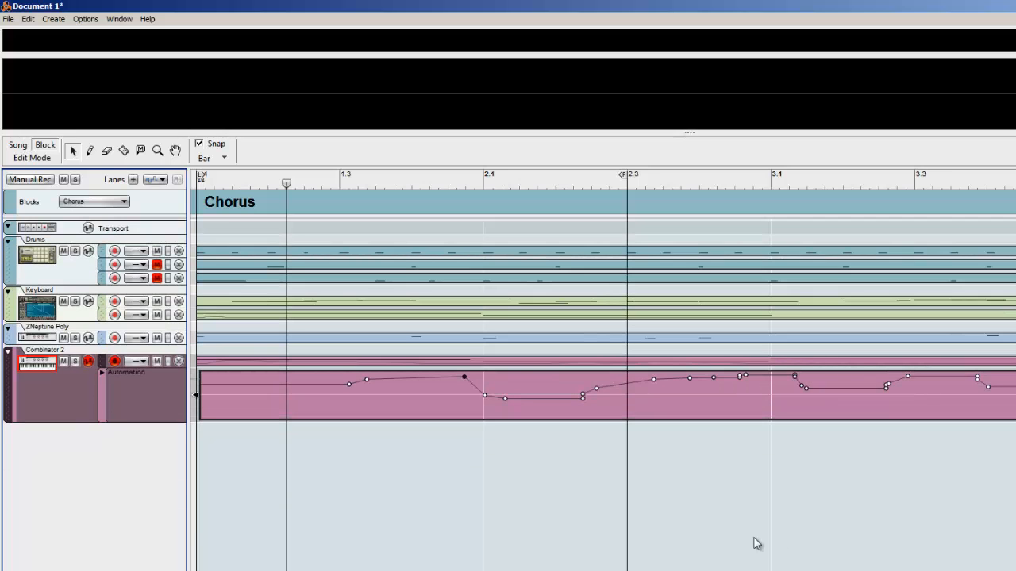
right_click(123, 368)
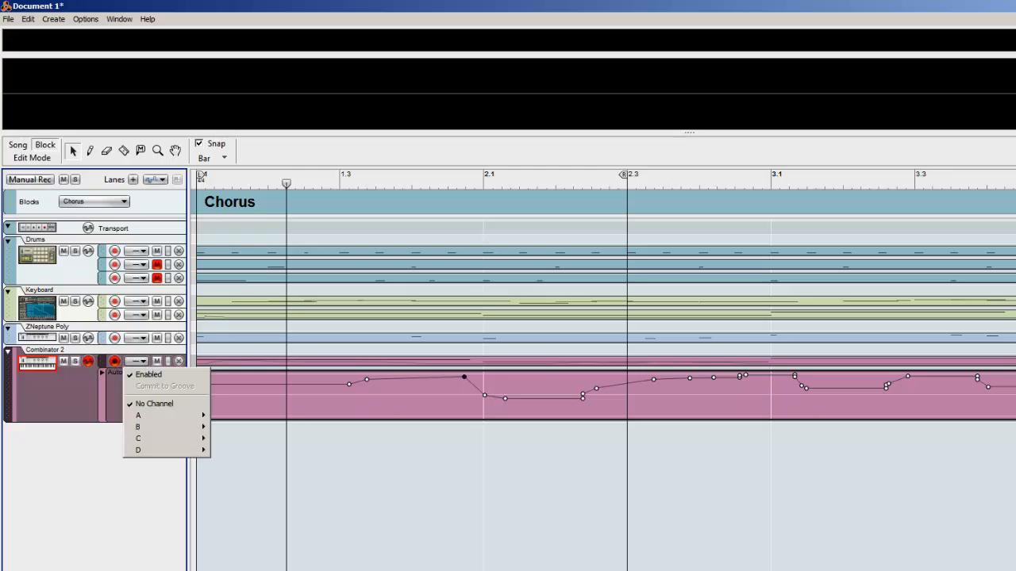
left_click(844, 527)
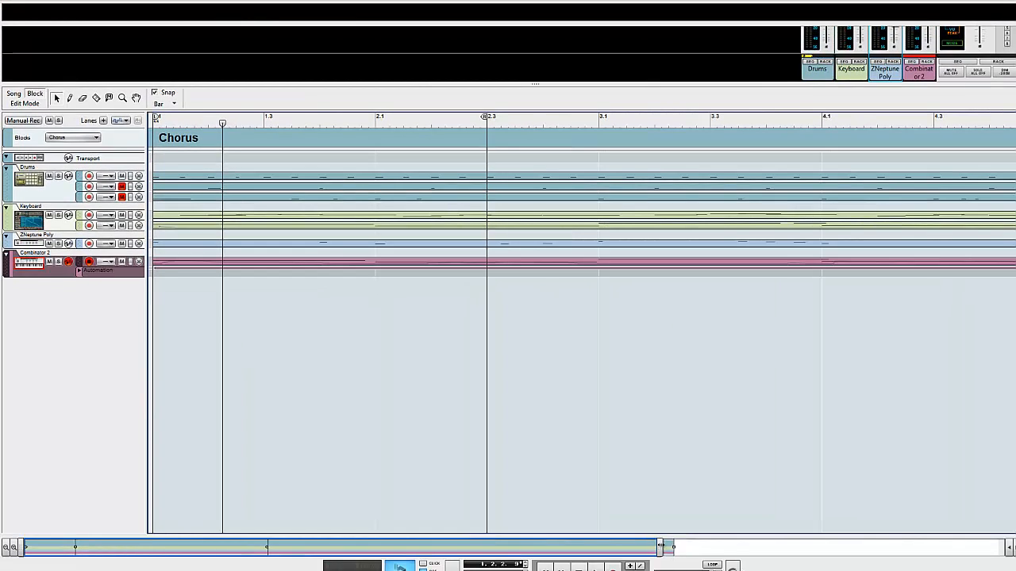
Select all four-bar clips of the Chorus block across every track and copy them
left_click_drag(659, 546, 620, 546)
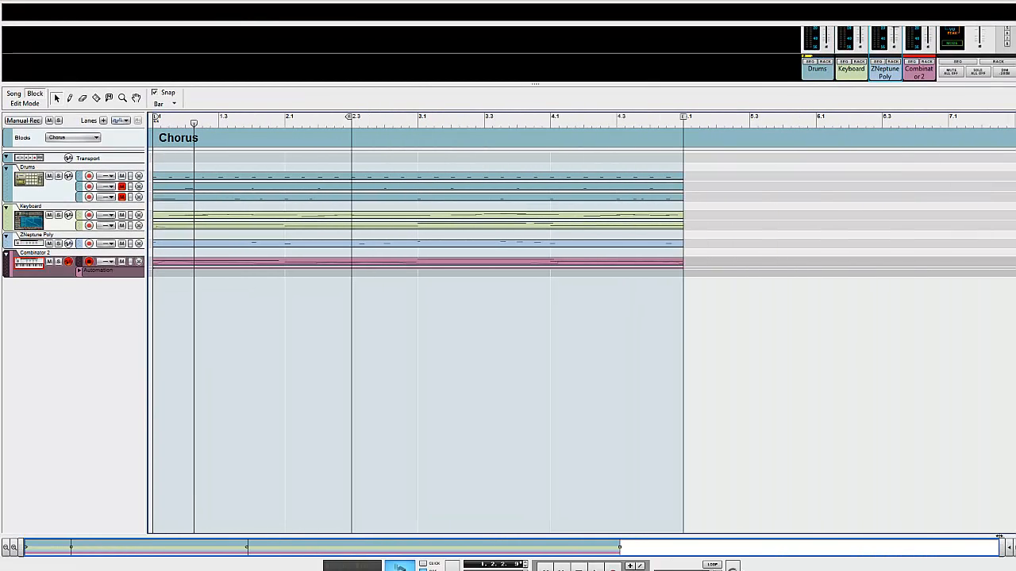
left_click_drag(592, 352, 408, 186)
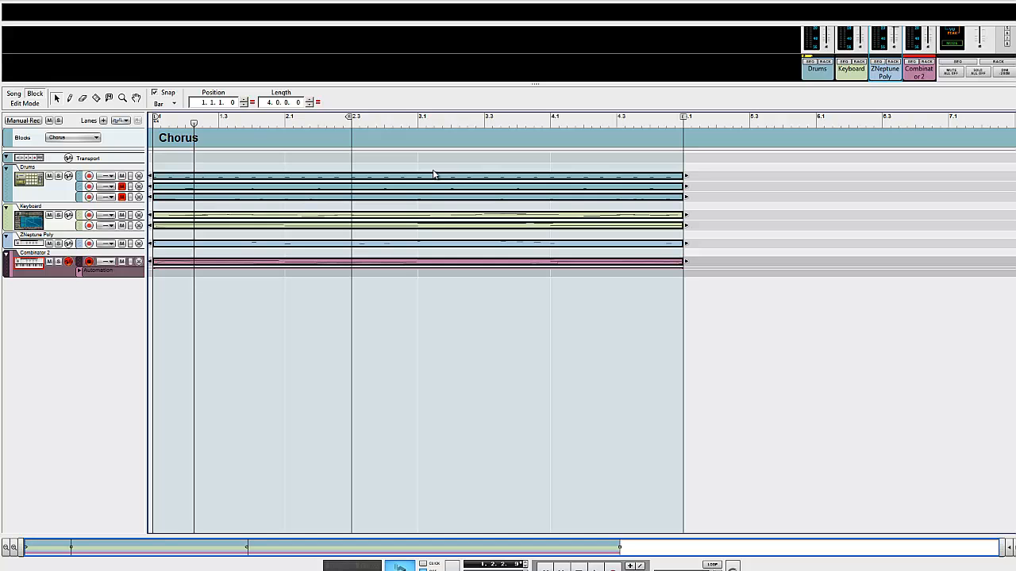
key("ctrl+c")
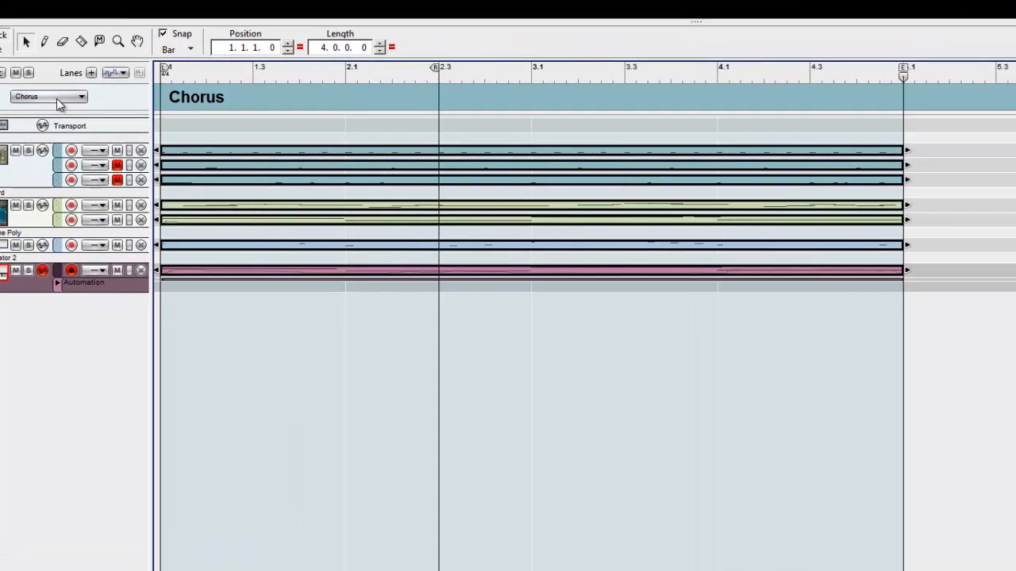
Switch to the Verse block, set its end at bar 5, and return the playhead to 1.1.1.0
left_click(77, 139)
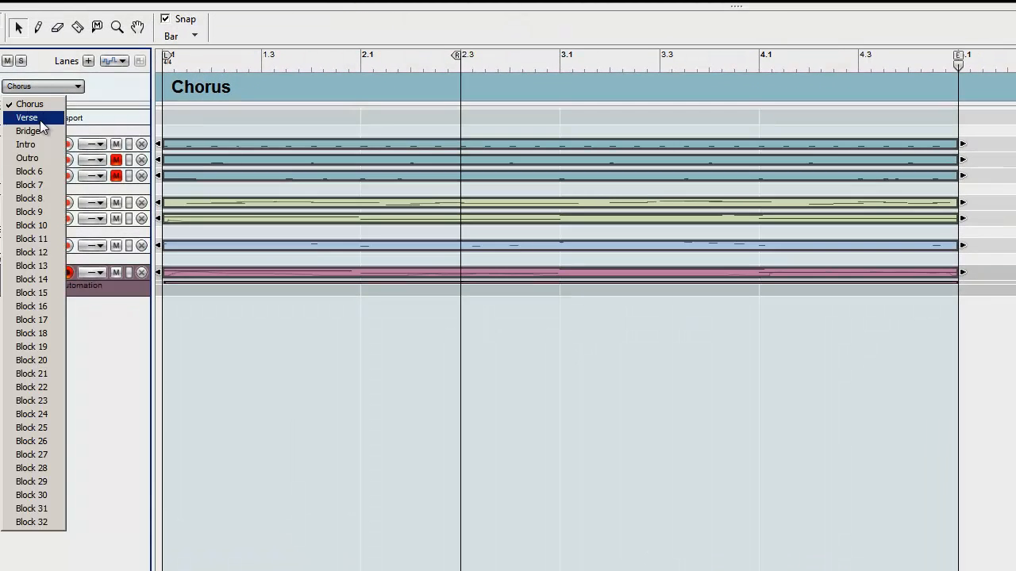
left_click(39, 120)
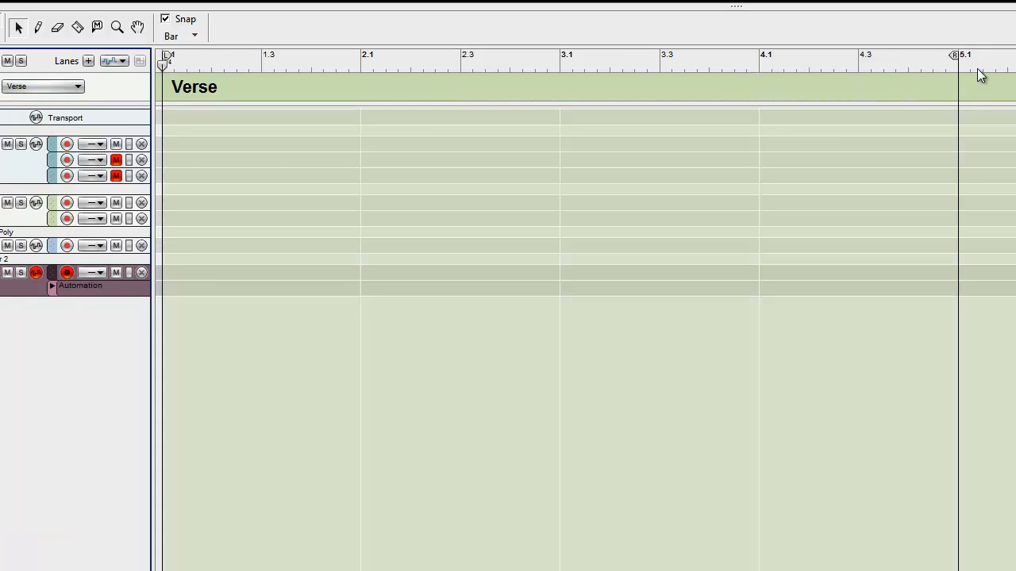
left_click(961, 54, "shift")
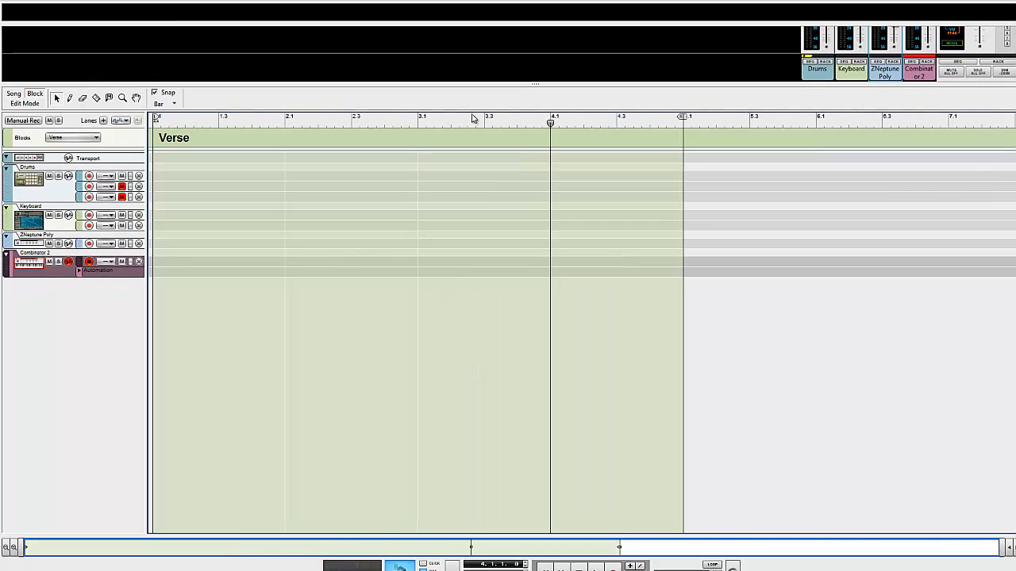
left_click_drag(473, 119, 95, 104)
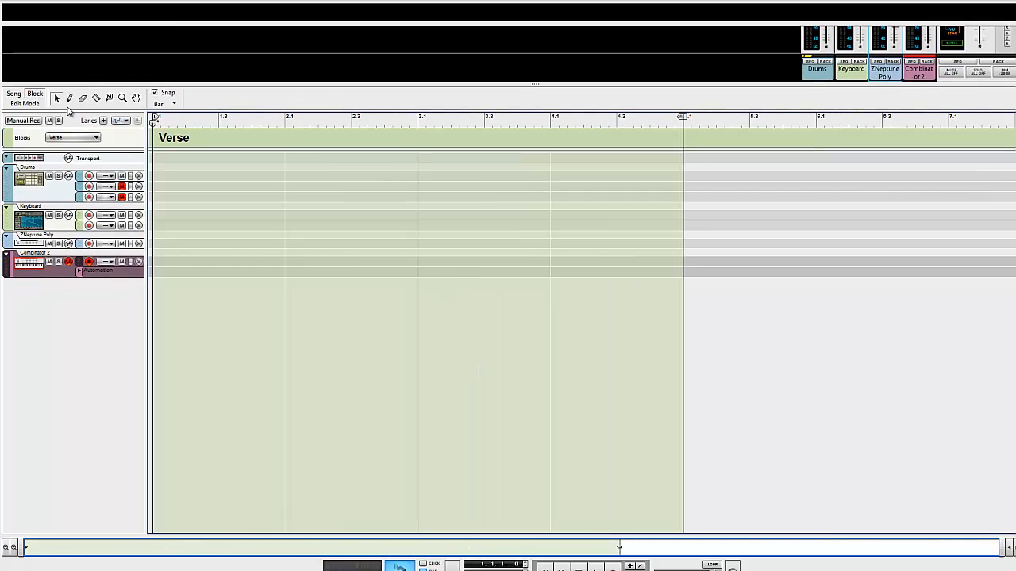
Try pasting the Chorus clips three times in a row into the Verse block and undo the pastes
key("ctrl+v")
key("ctrl+v")
key("ctrl+v")
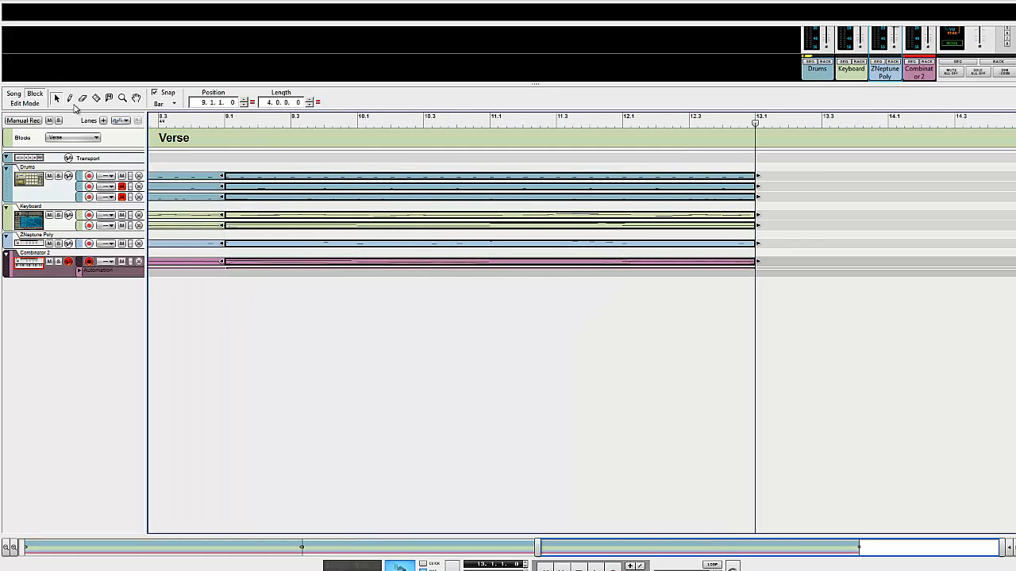
key("ctrl+z")
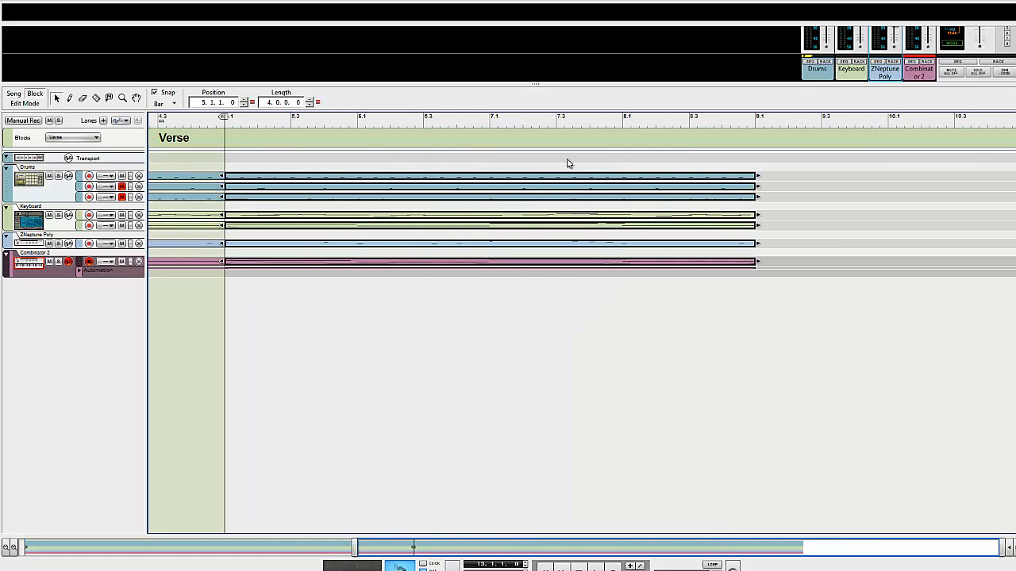
key("ctrl+z")
key("ctrl+z")
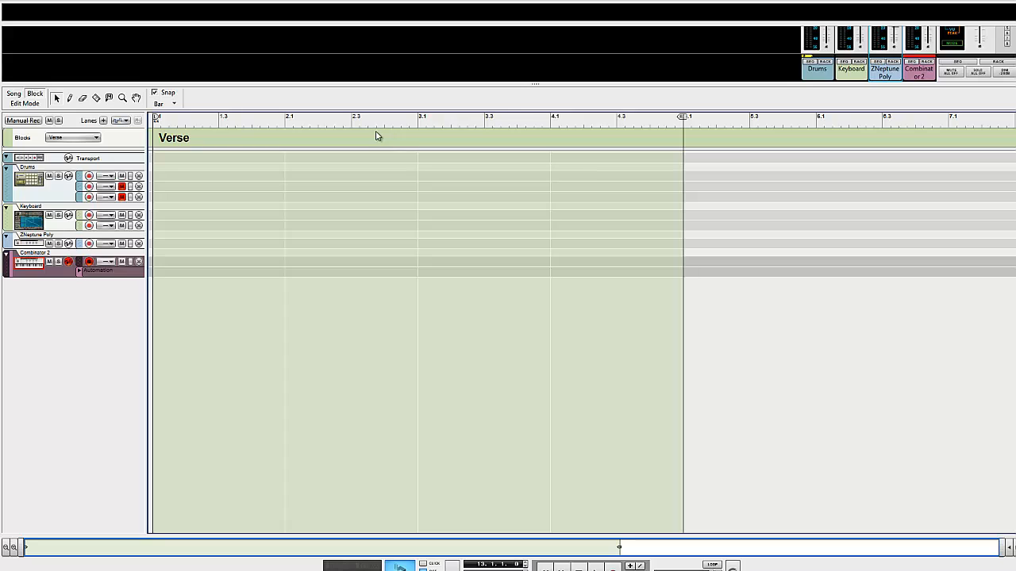
Return to the Chorus block, select all its clips across every track and copy them
left_click(62, 137)
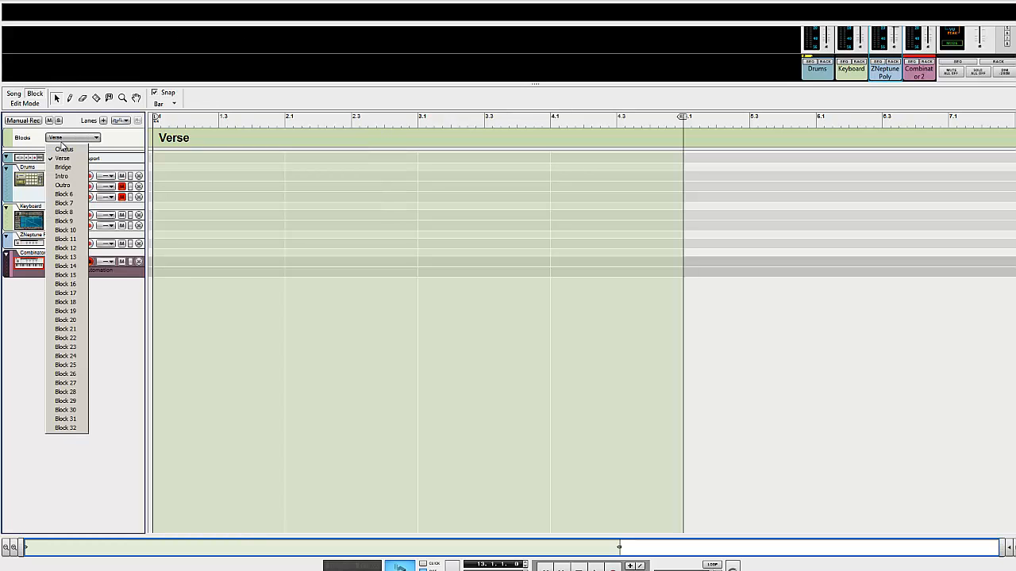
left_click(62, 149)
left_click_drag(389, 272, 154, 153)
left_click(674, 354)
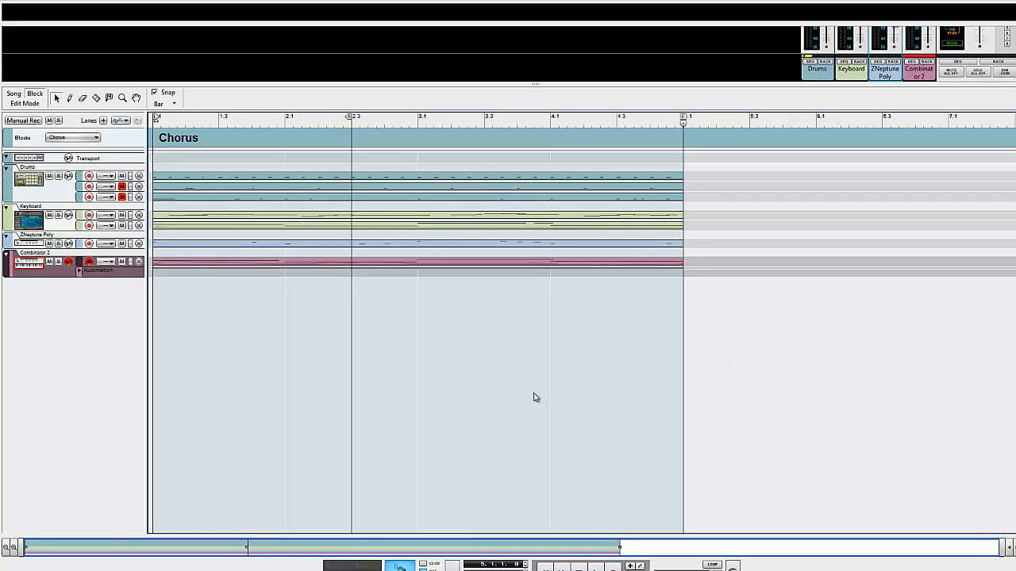
left_click_drag(537, 265, 288, 74)
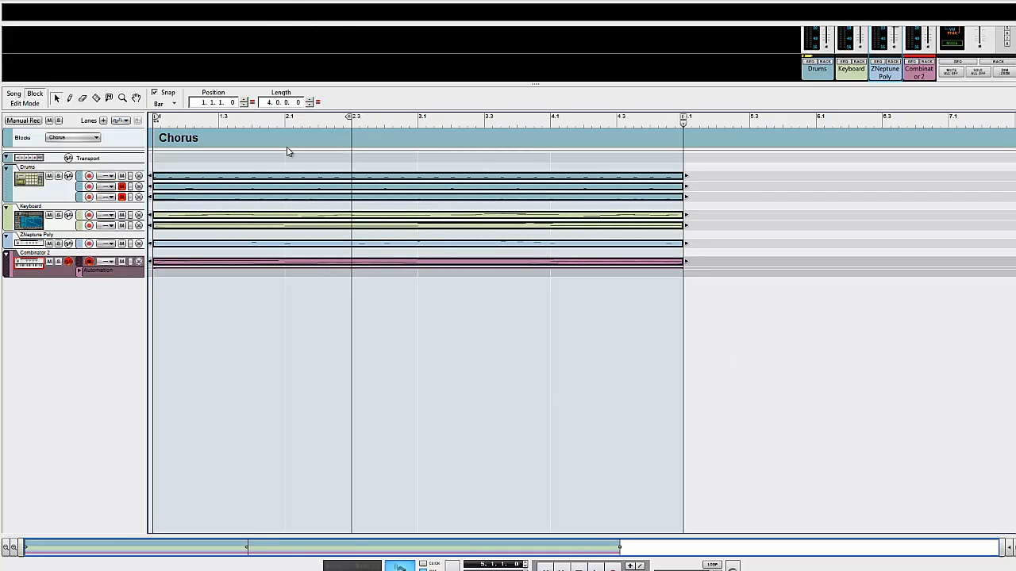
left_click(26, 1)
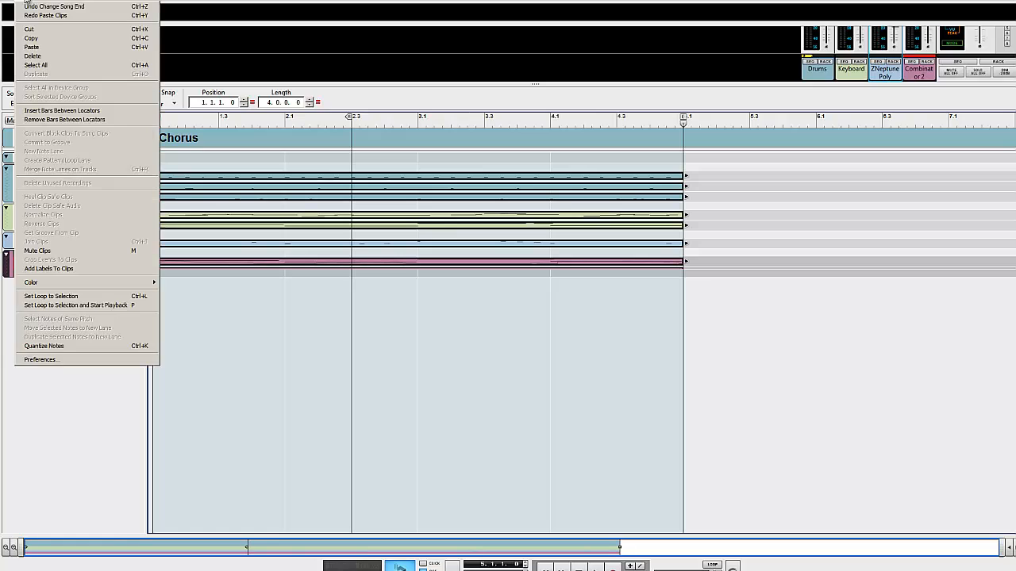
left_click(26, 1)
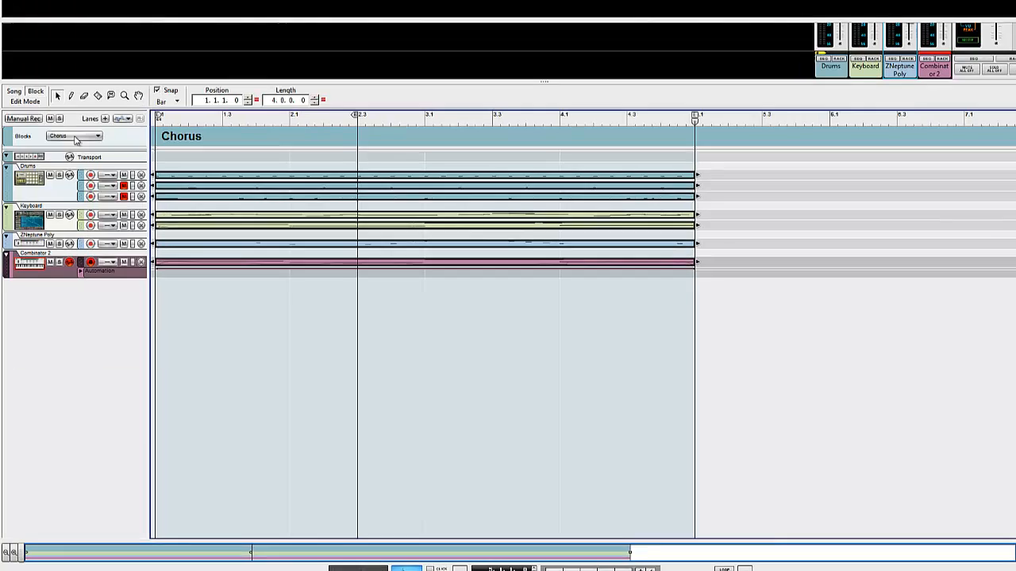
Paste the copied Chorus clips into the Verse block at 1.1.1.0 and play the block
left_click(83, 138)
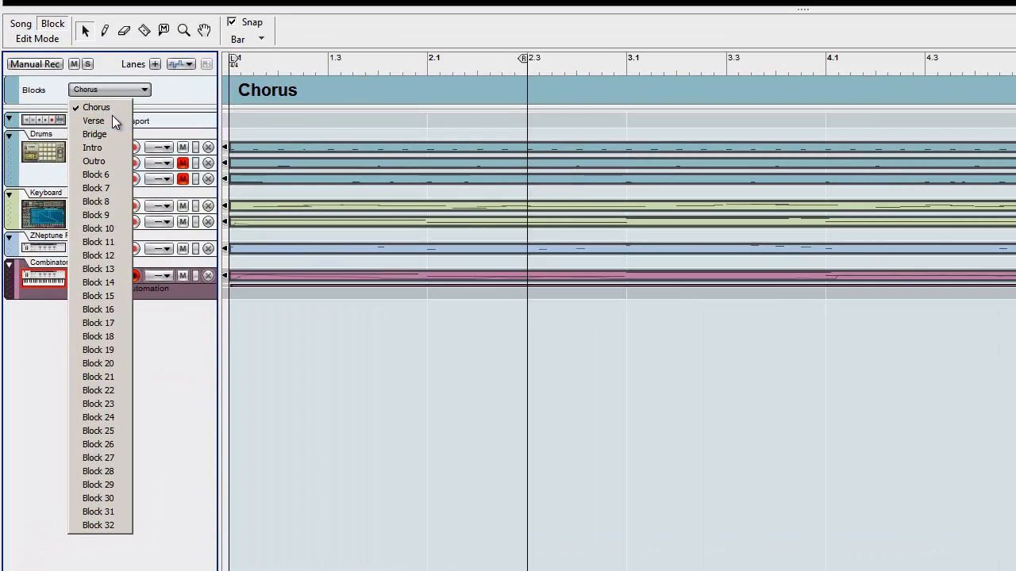
left_click(112, 120)
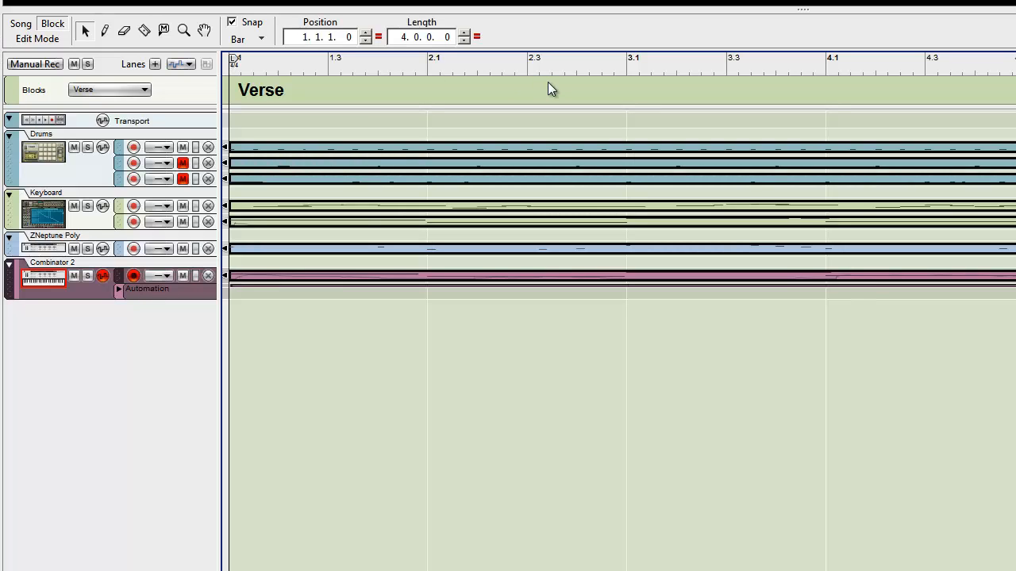
key("space")
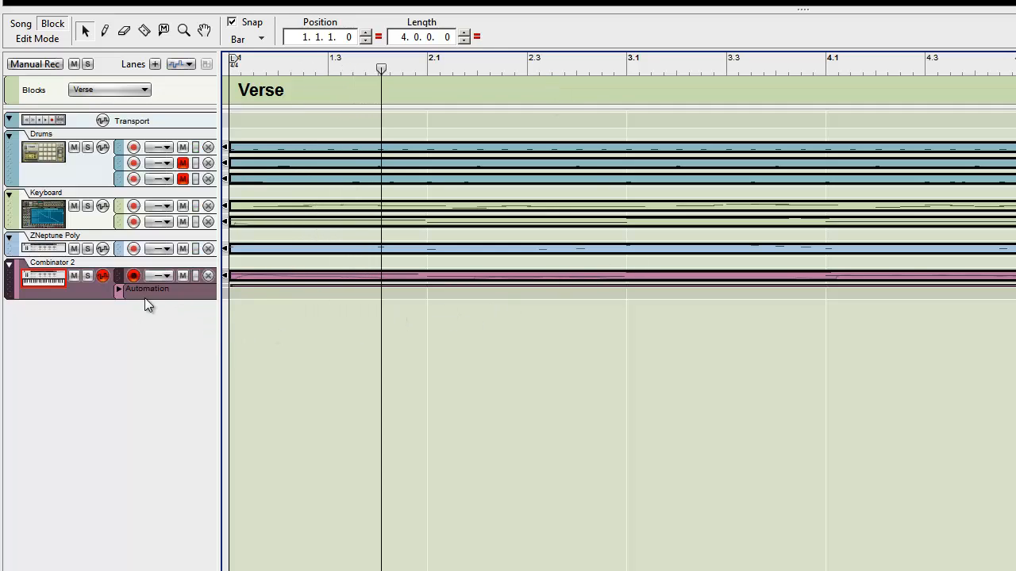
Delete the Combinator 2 note clip and its automation clip from the Verse block
left_click(253, 276)
left_click_drag(292, 334, 258, 267)
key("Delete")
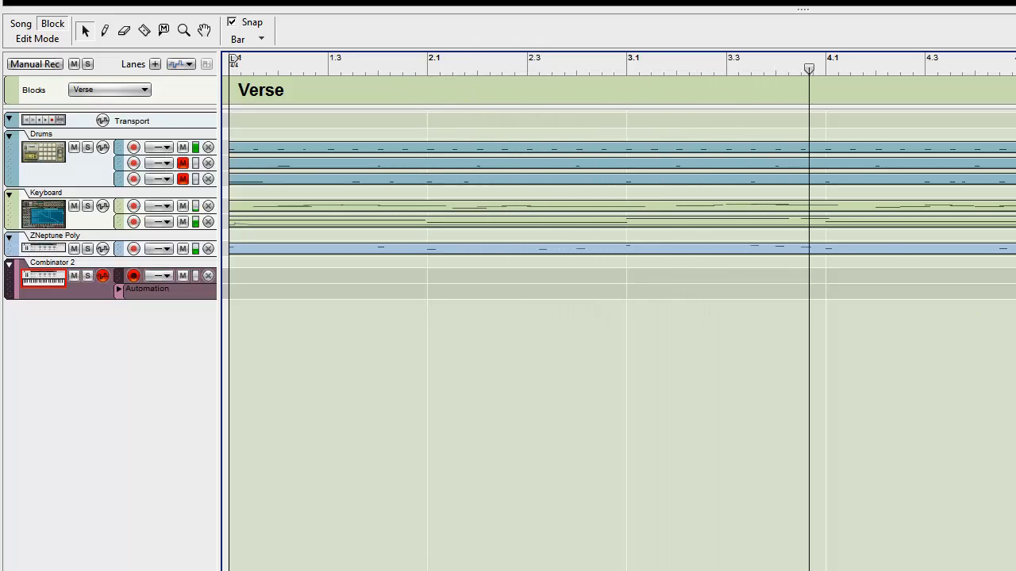
Enlarge the tracks and delete the Keyboard's Lane 2 clip from the Verse block
scroll(619, 318, "up", 4)
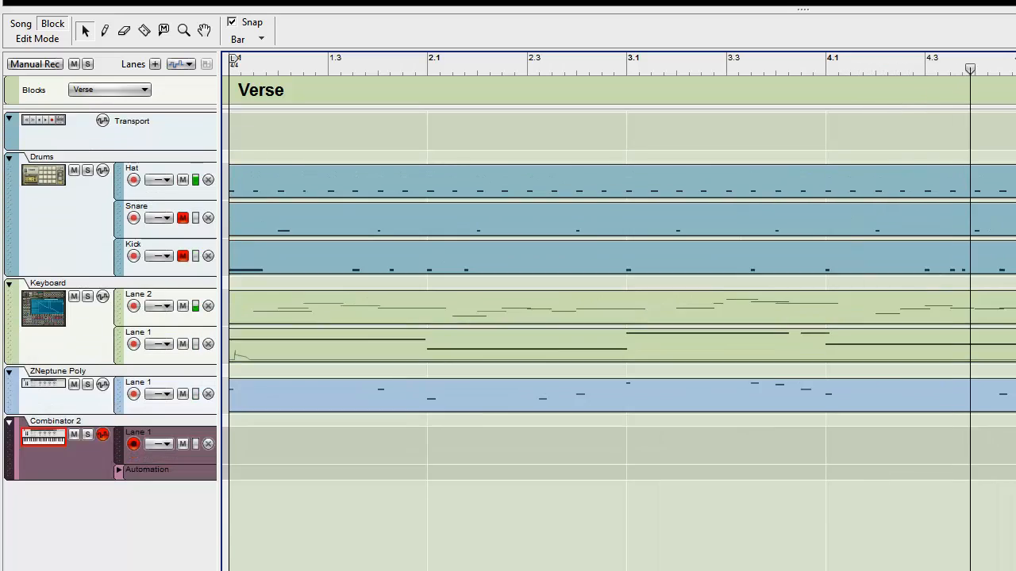
scroll(619, 317, "up", 2)
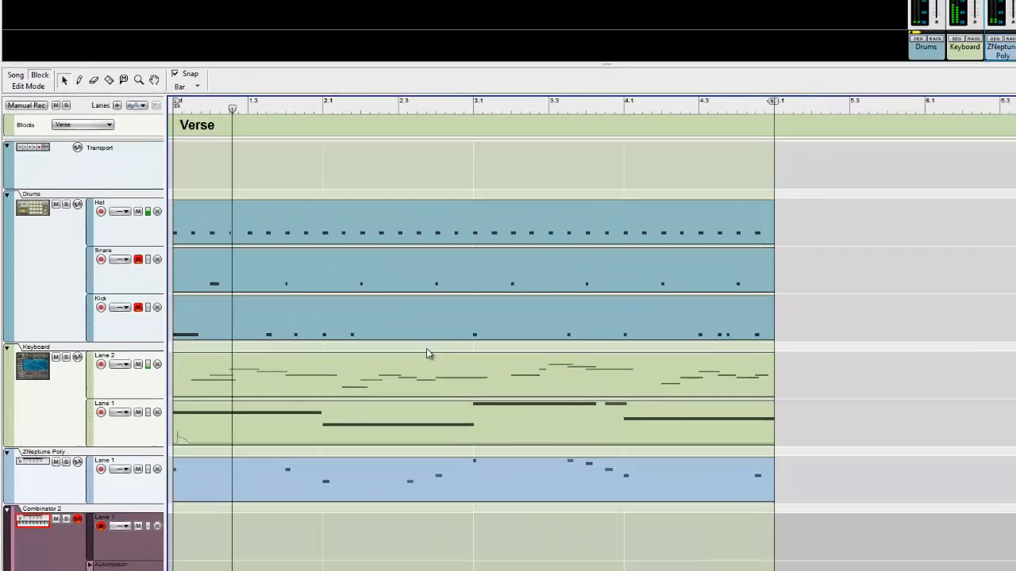
left_click(342, 385)
key("Delete")
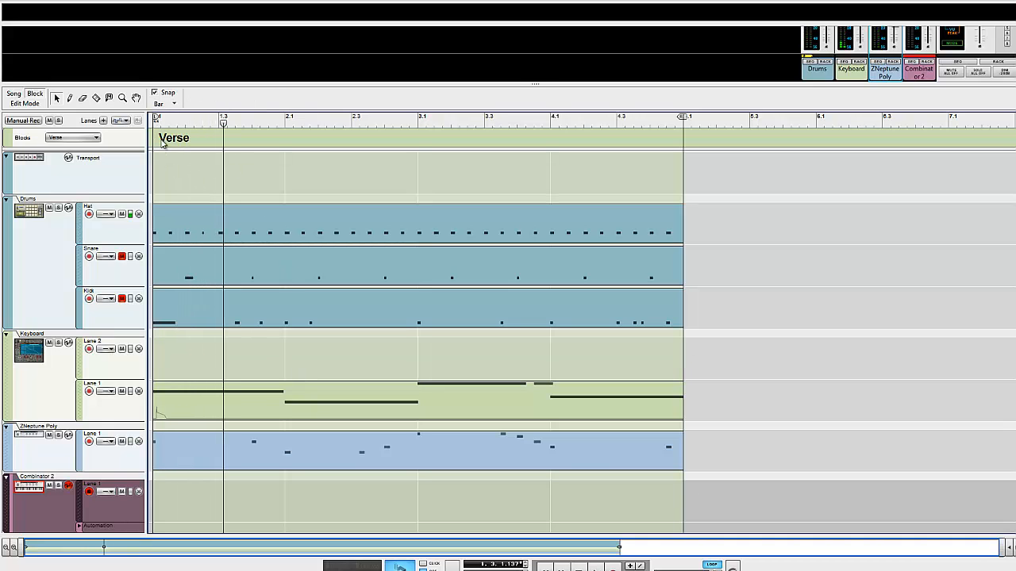
In the Chorus block's Hat clip, duplicate all hat notes one sixteenth later so the copies start at 1.1.2.0
left_click(94, 138)
left_click(82, 150)
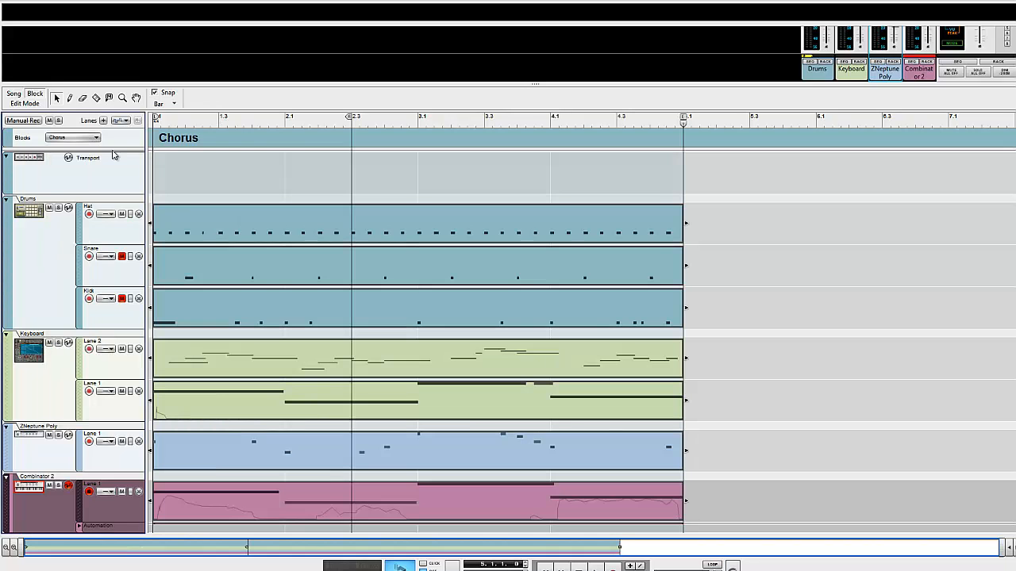
double_click(433, 225)
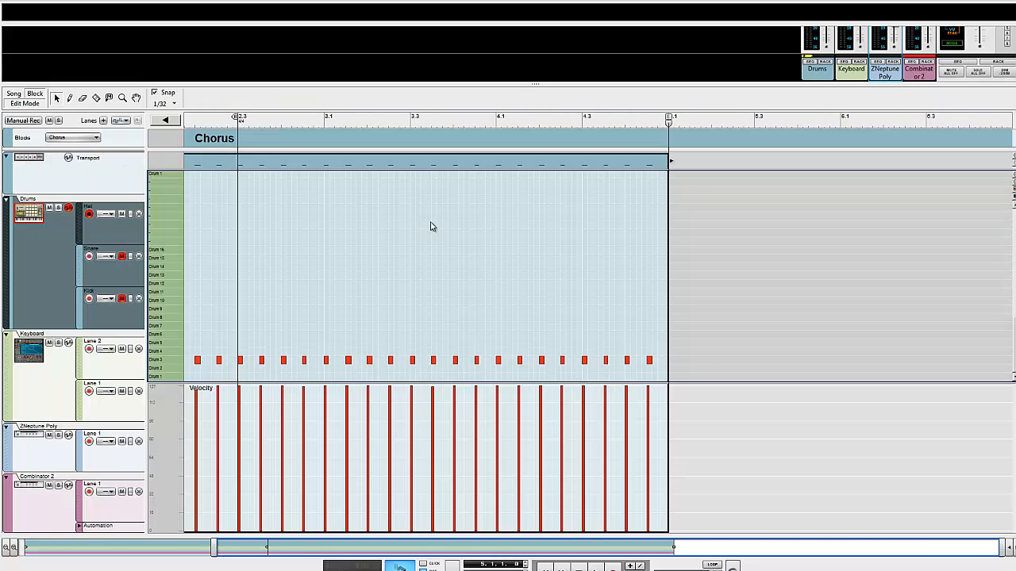
left_click_drag(712, 352, 131, 401)
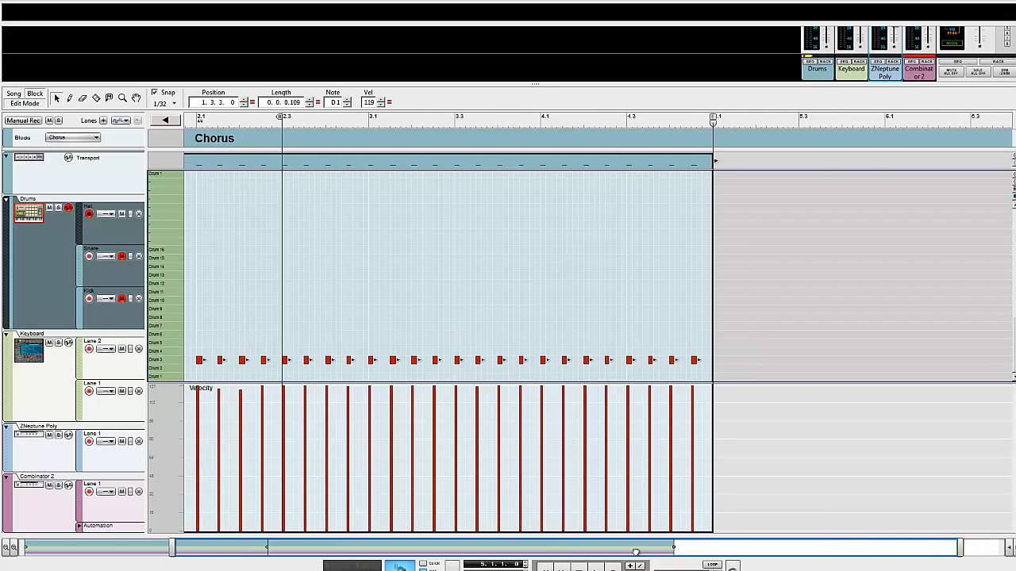
left_click_drag(636, 551, 333, 568)
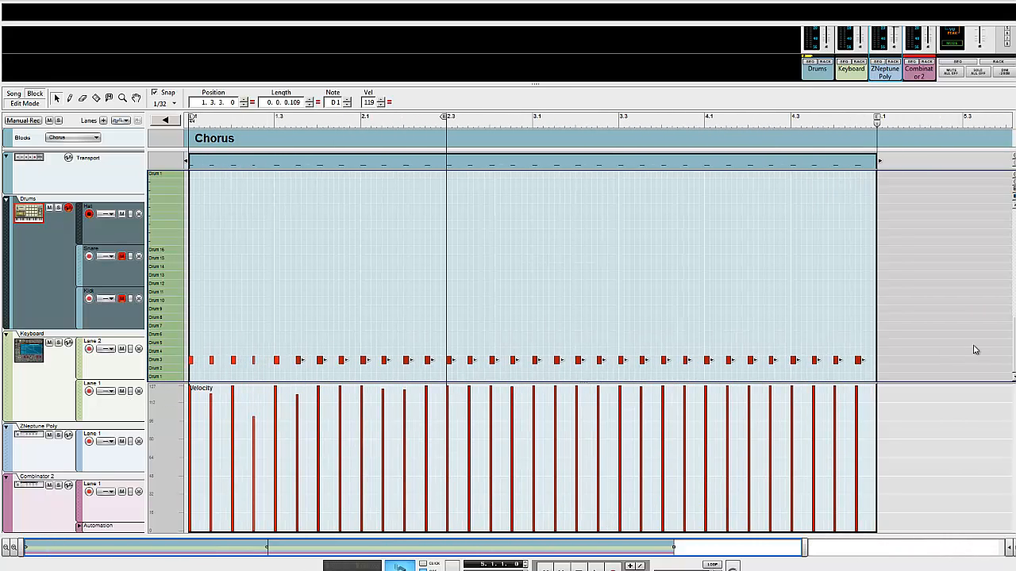
left_click_drag(973, 343, 4, 370)
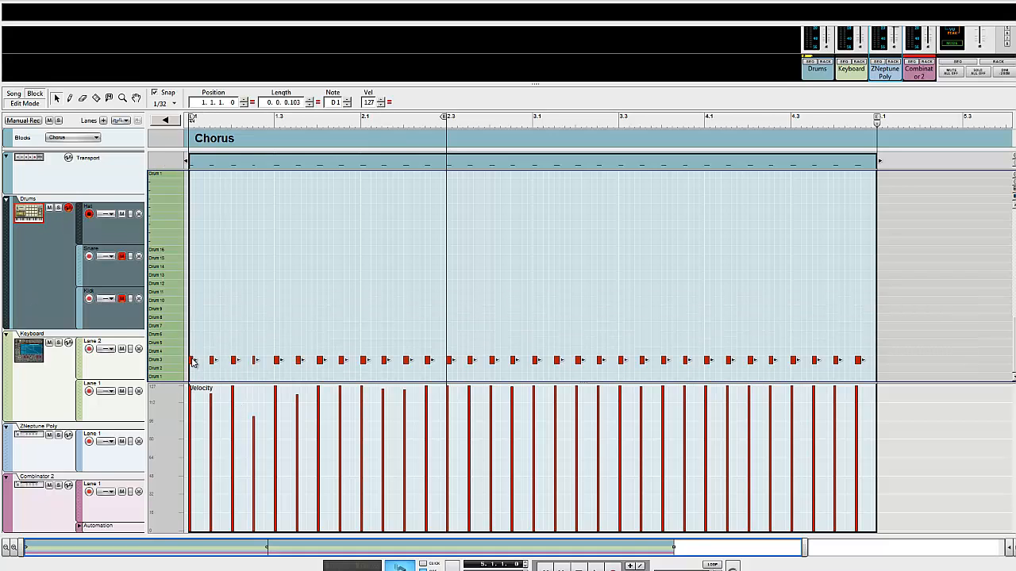
left_click_drag(193, 363, 204, 362)
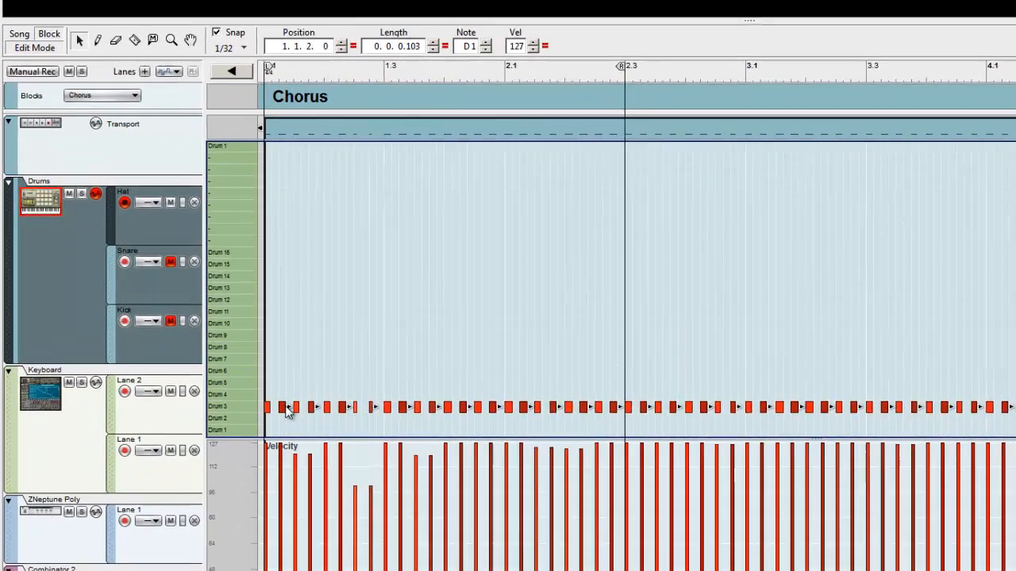
Play the Chorus hats, then open the Verse block's arrangement and play it for comparison
key("space")
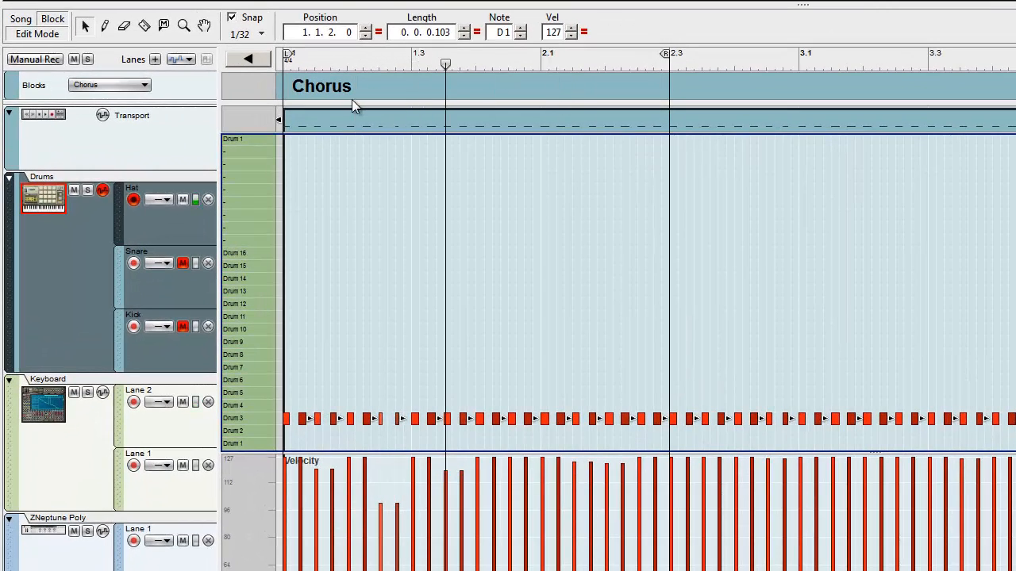
left_click(111, 85)
left_click(113, 121)
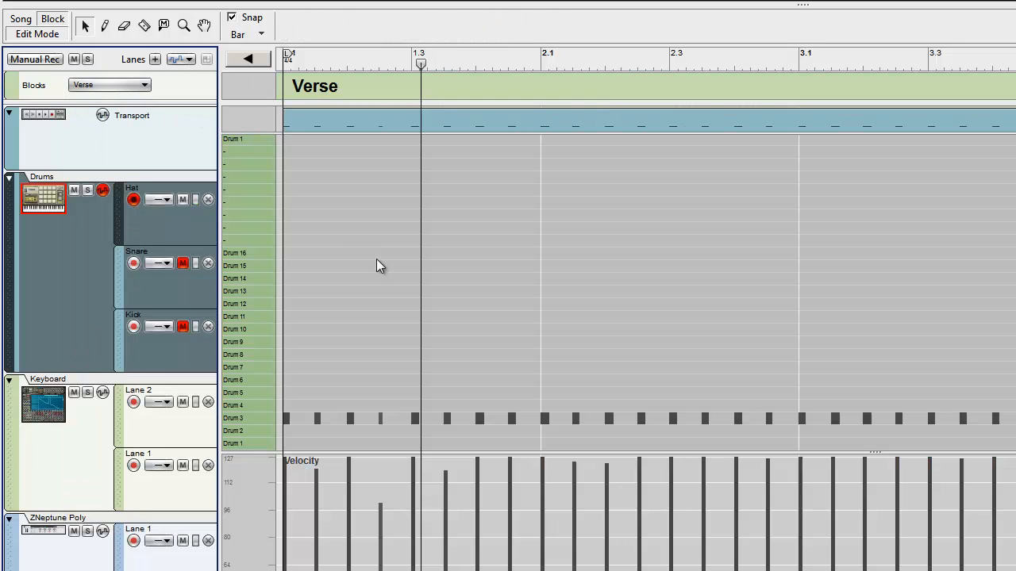
left_click(244, 57)
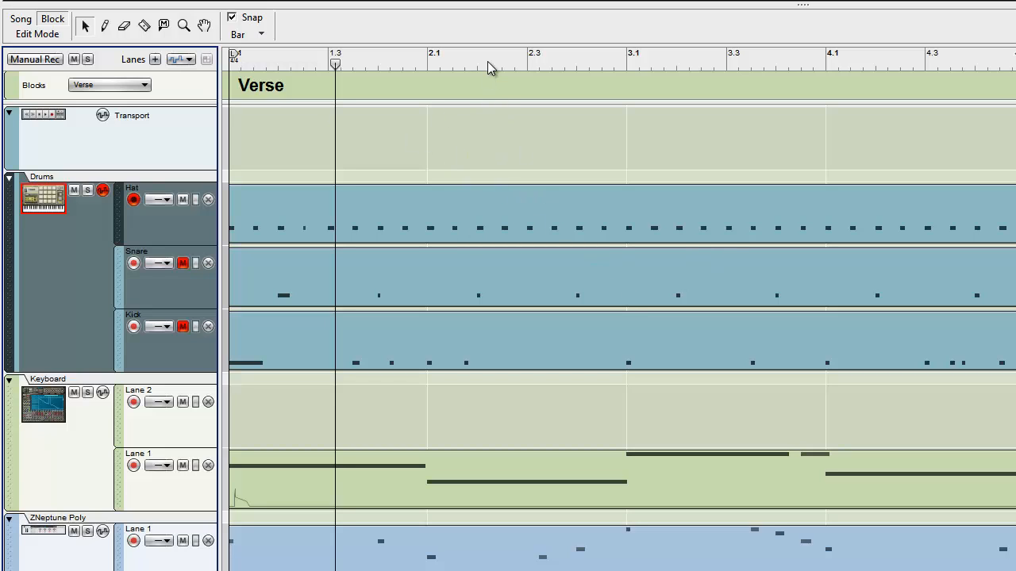
key("space")
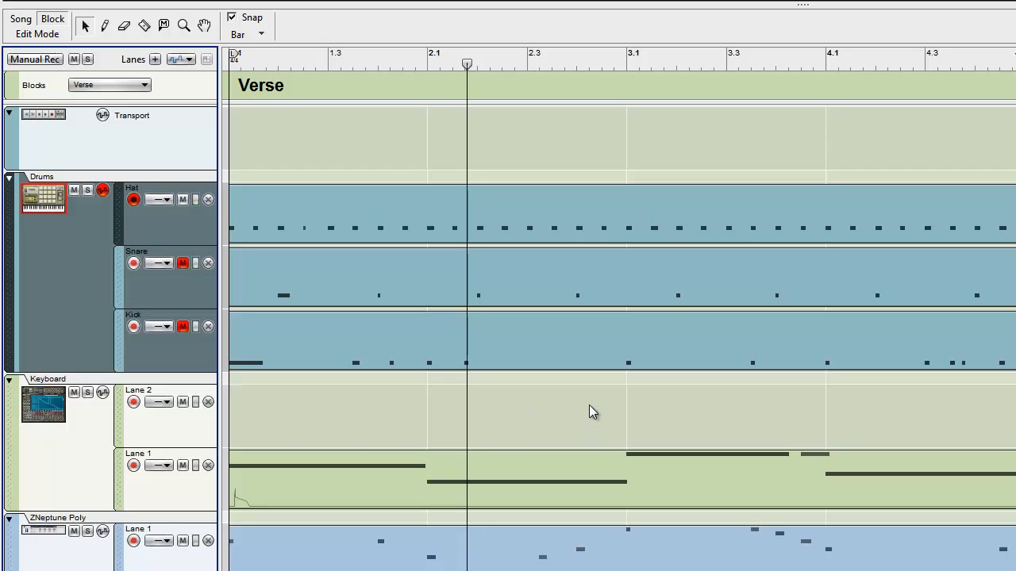
Carry the Verse's Keyboard Lane 1 and ZNeptune Poly clips over to the Intro block at 1.1.1.0 and play it
left_click(489, 472)
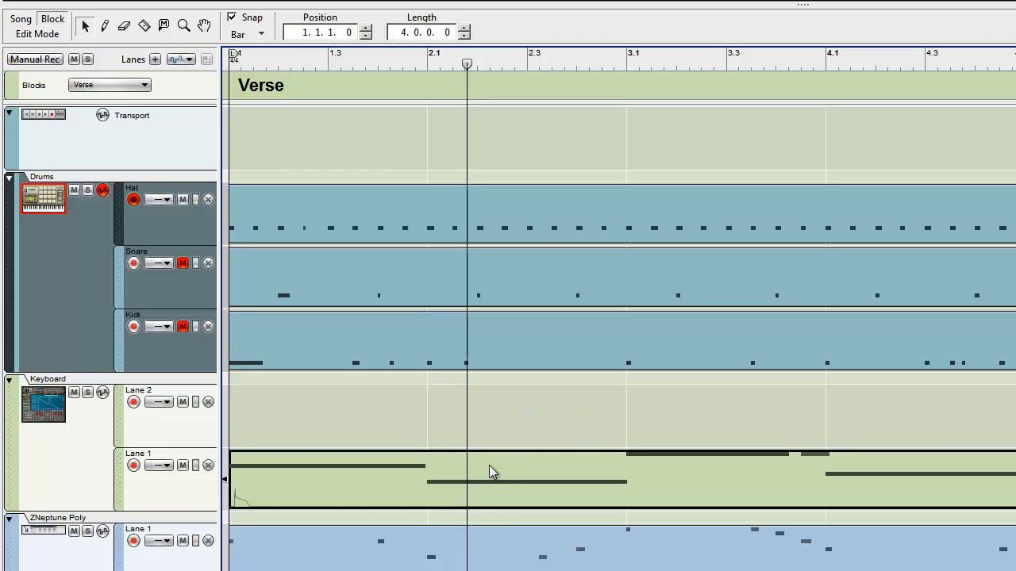
left_click(487, 554, "shift")
key("shift+Return")
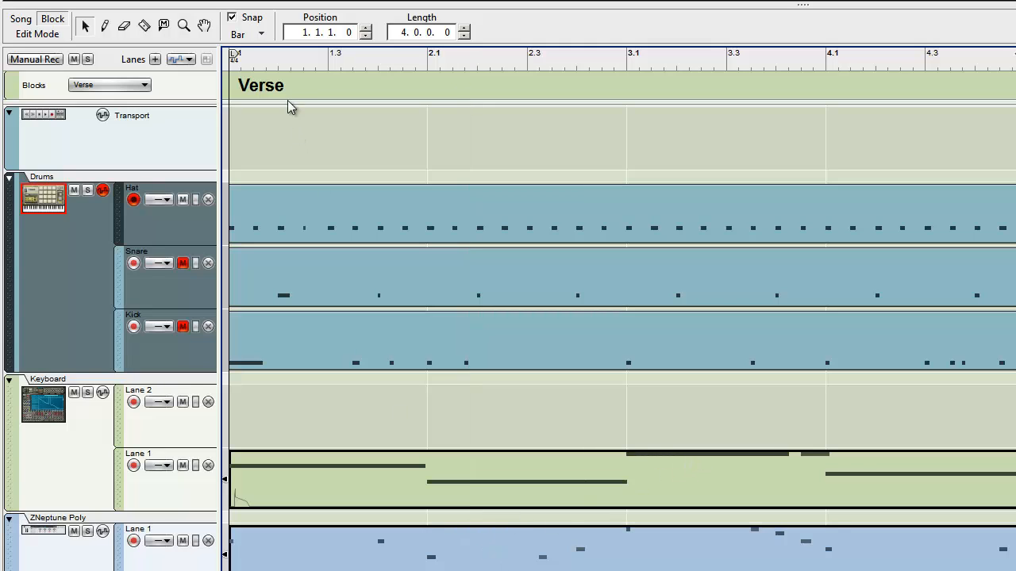
left_click(89, 85)
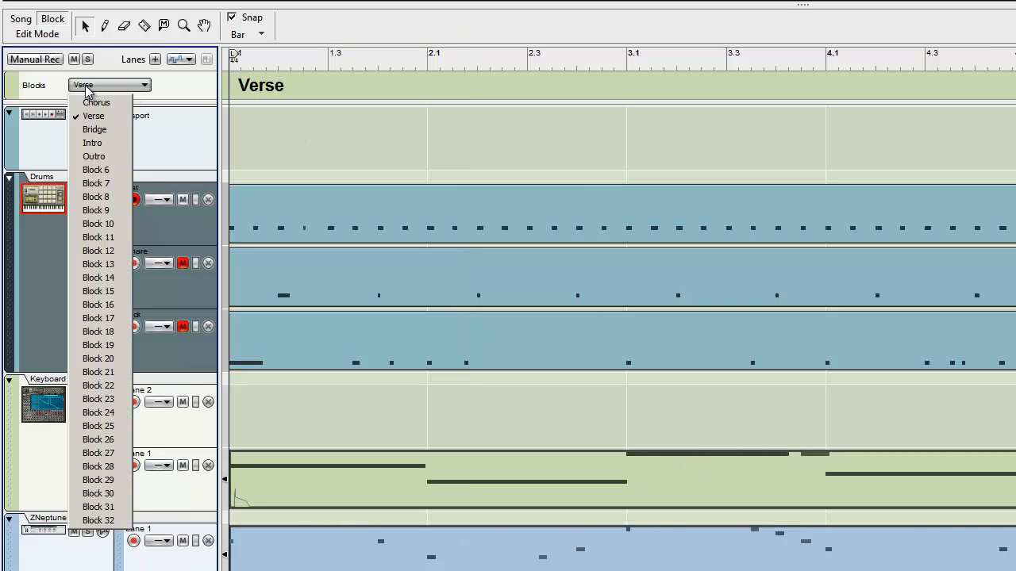
left_click(115, 151)
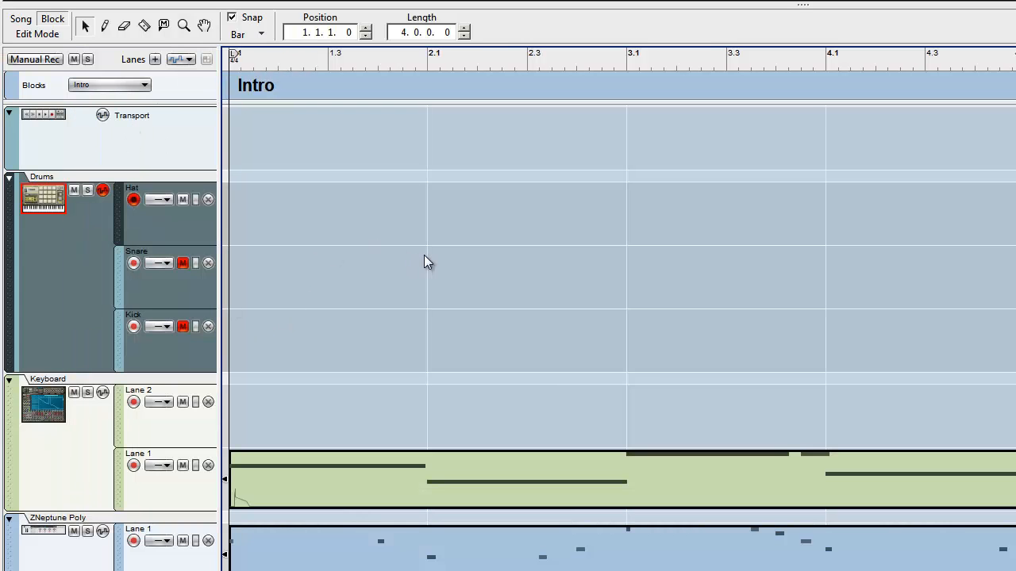
left_click(442, 444)
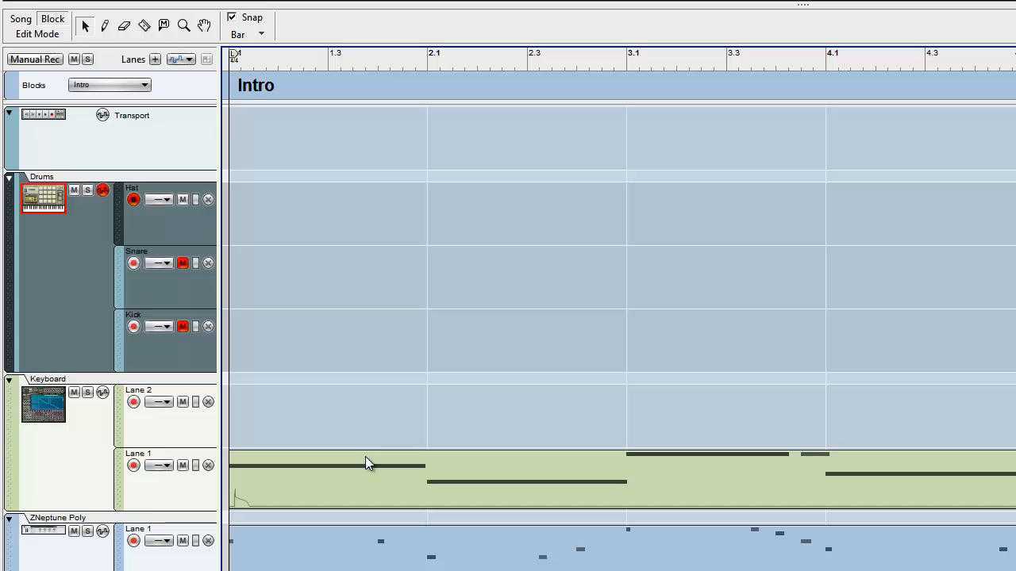
key("space")
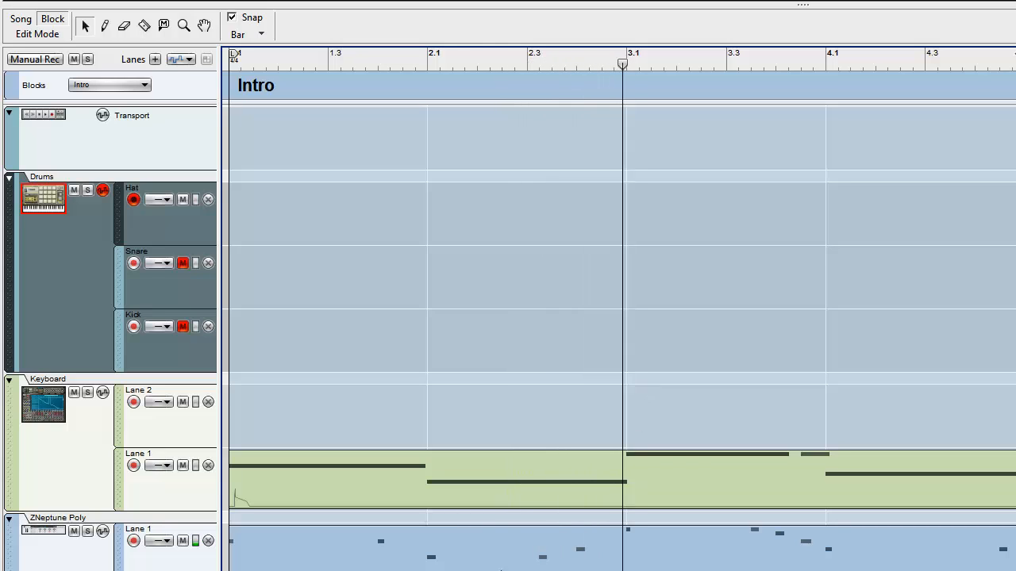
Trim the start of the Intro's Keyboard Lane 1 clip to 3.1.1.0, leaving two bars, and play the block
left_click(336, 496)
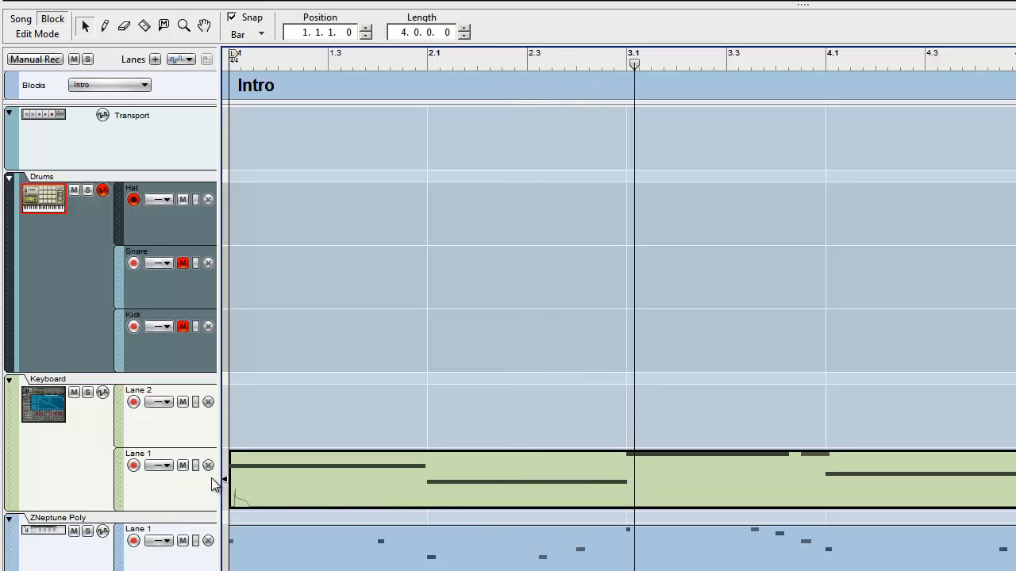
left_click_drag(443, 487, 656, 466)
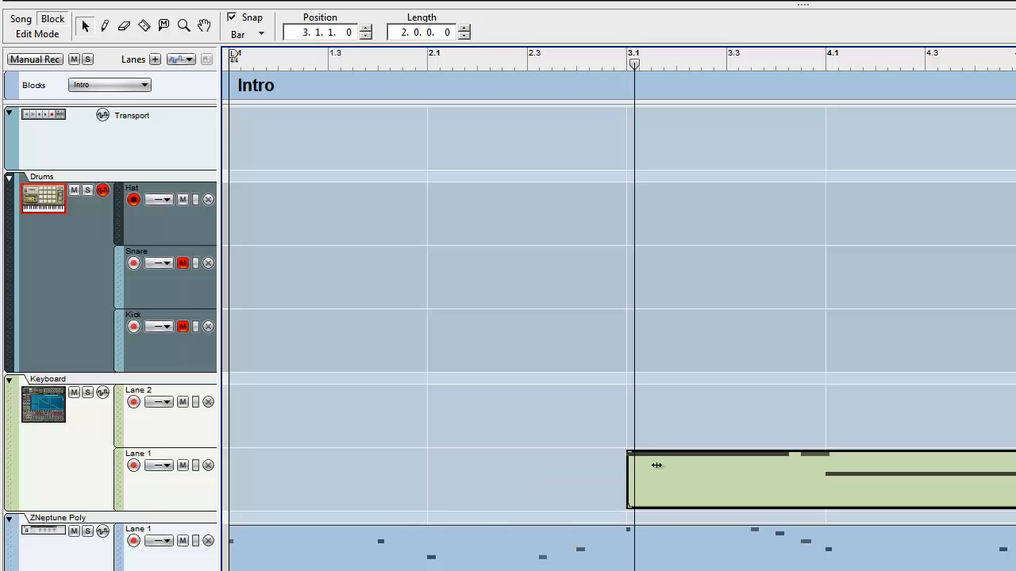
key("shift+Return")
key("space")
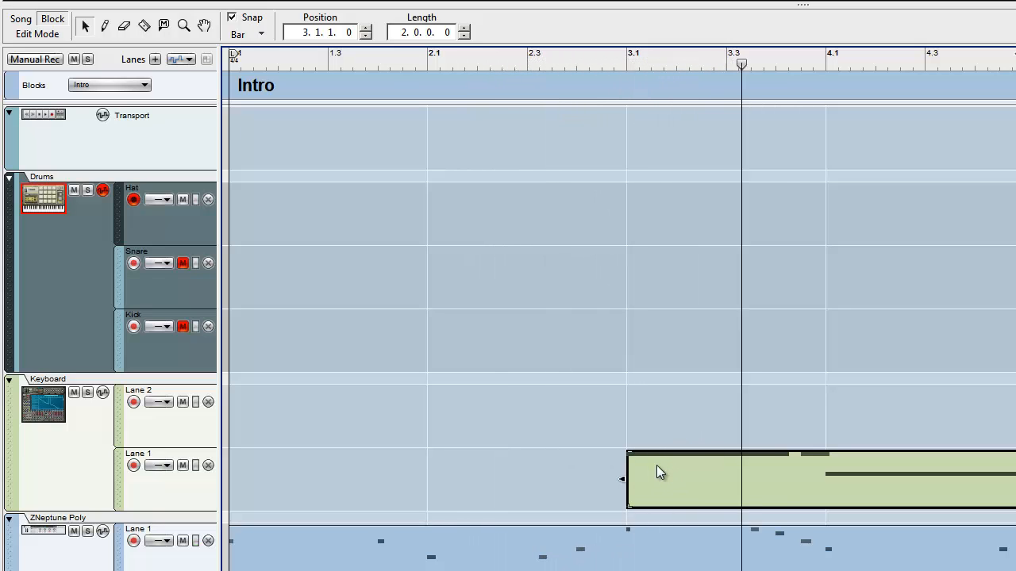
key("space")
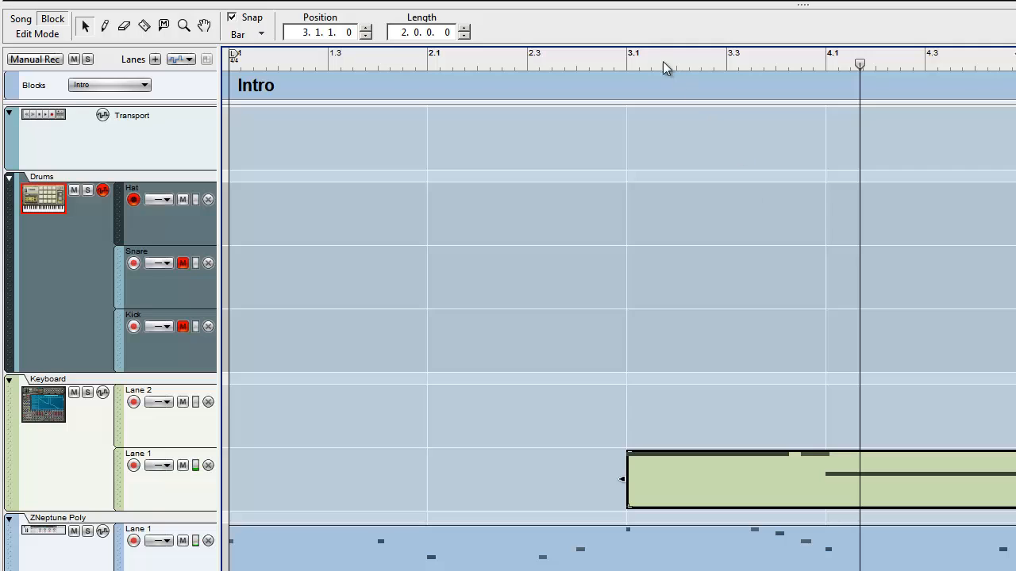
Arm the Keyboard's Lane 2 for recording, audition the Intro around bar 3 and return the playhead to the block's start
left_click_drag(662, 64, 465, 84)
left_click(364, 59)
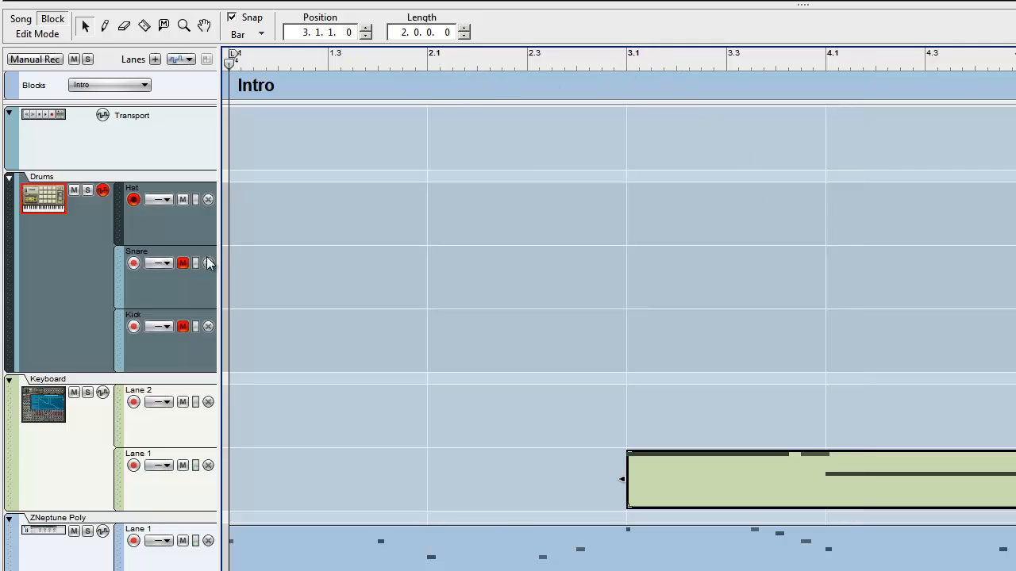
left_click(135, 408)
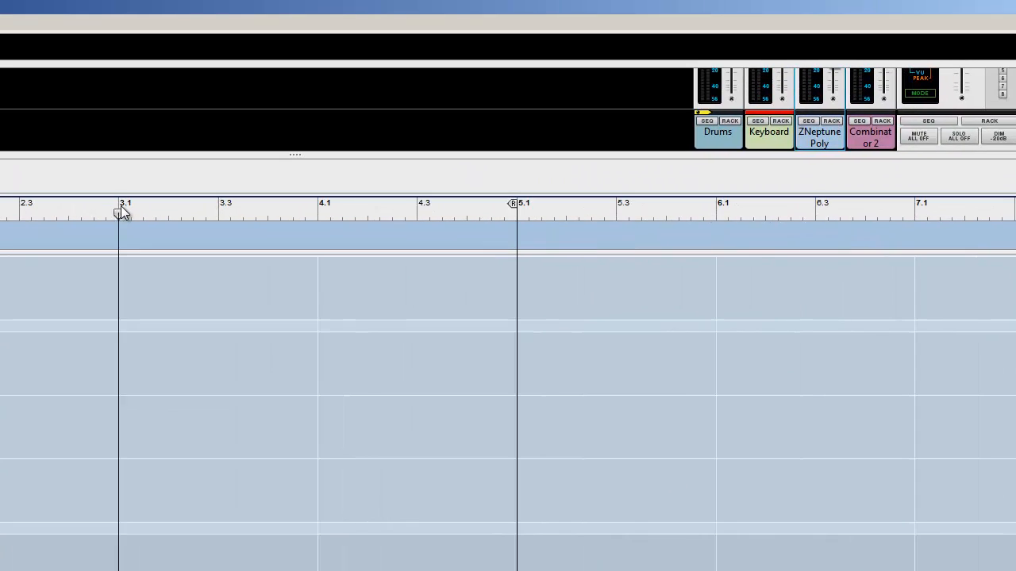
key("space")
key("space")
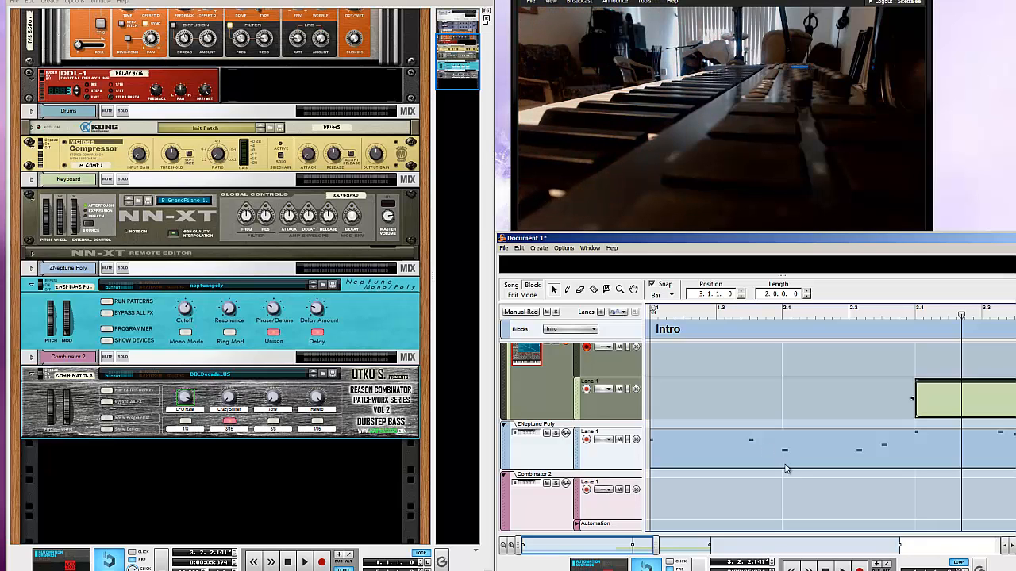
left_click(677, 310)
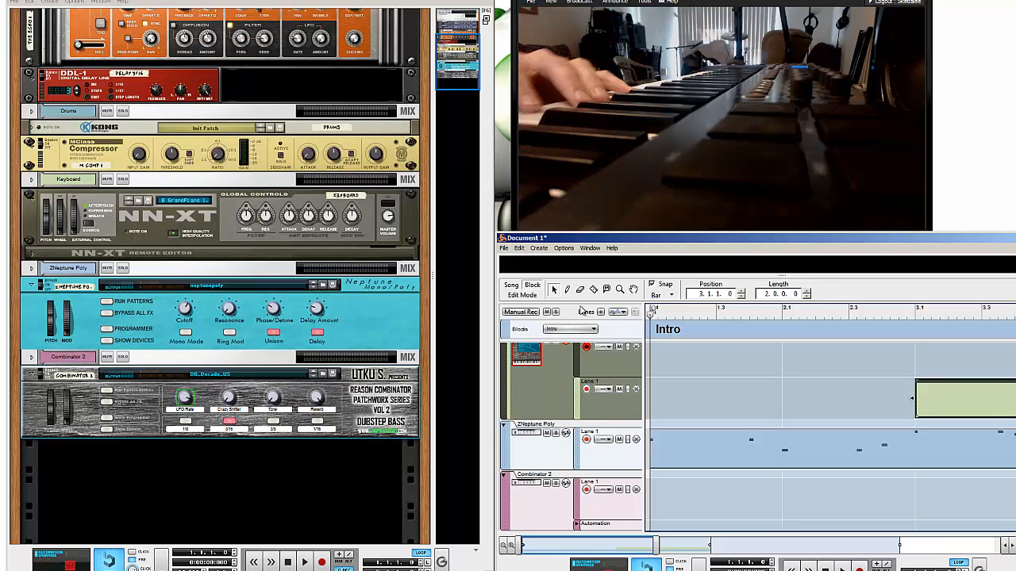
Try to record a keyboard part on Lane 2 from the start of the Intro block, and undo the take
key("ctrl+Return")
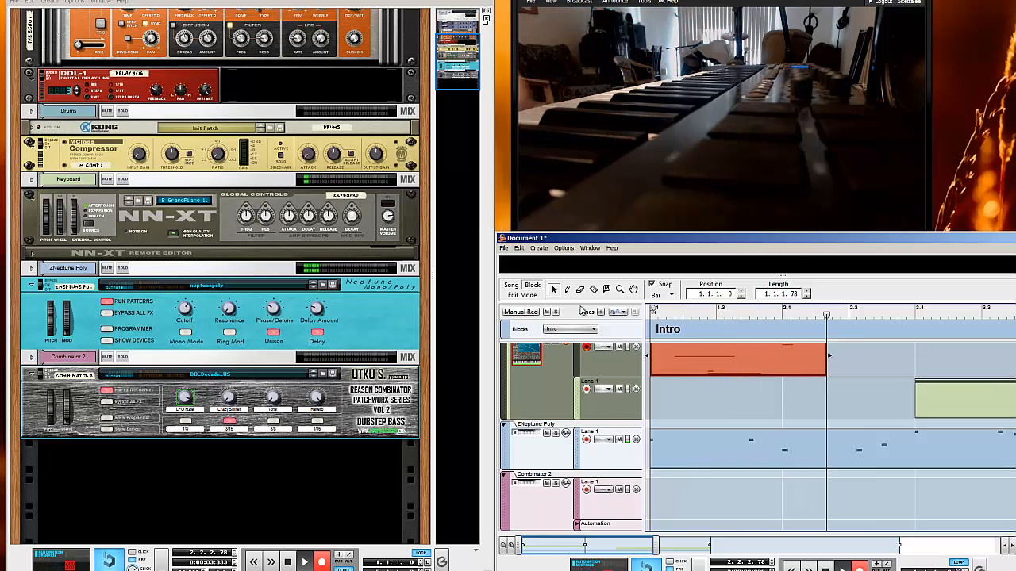
key("space")
key("ctrl+z")
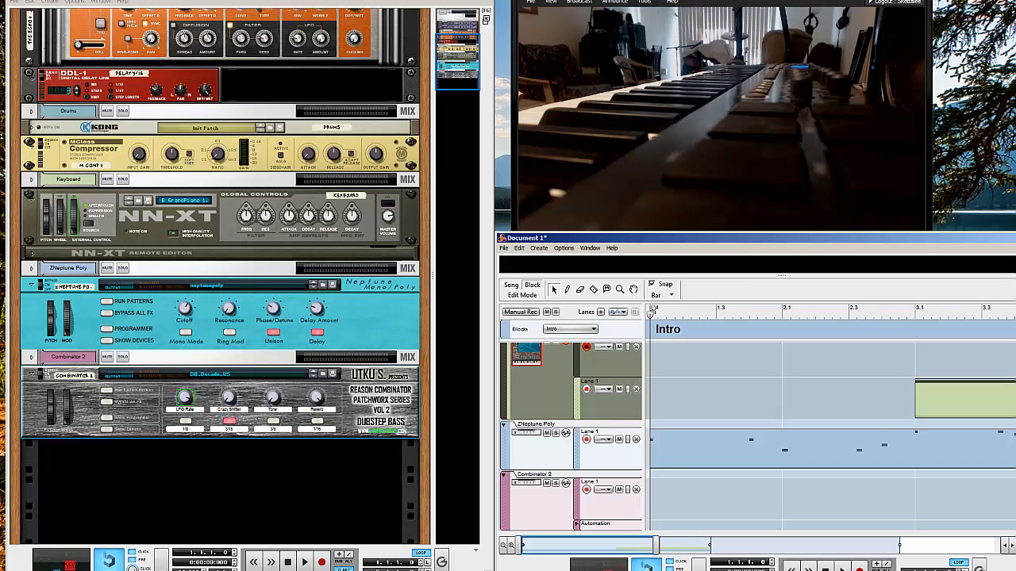
Record a three-bar keyboard part on the Keyboard's Lane 2 from 1.1.1.0 in the Intro block
left_click(662, 2)
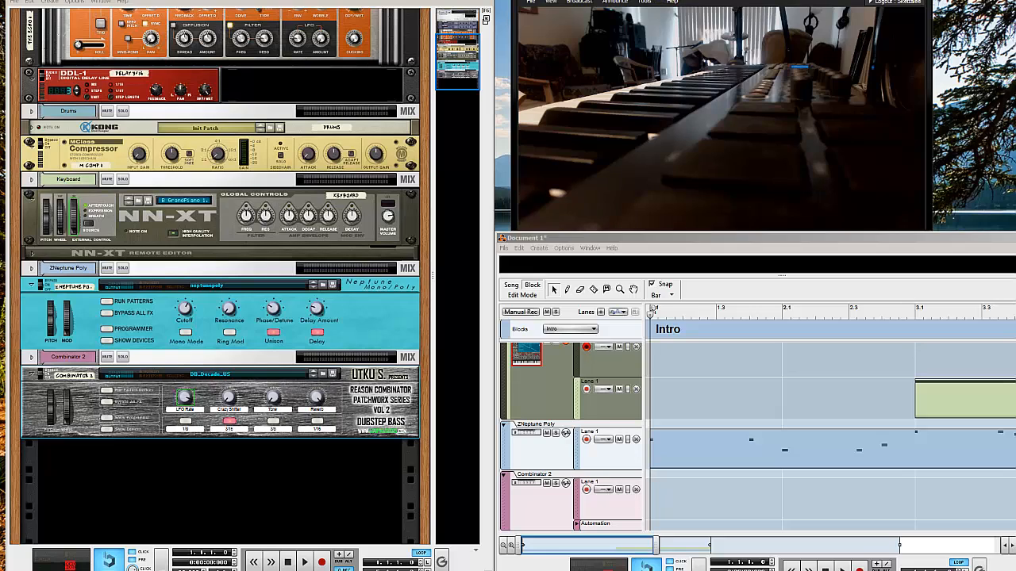
key("alt+Tab")
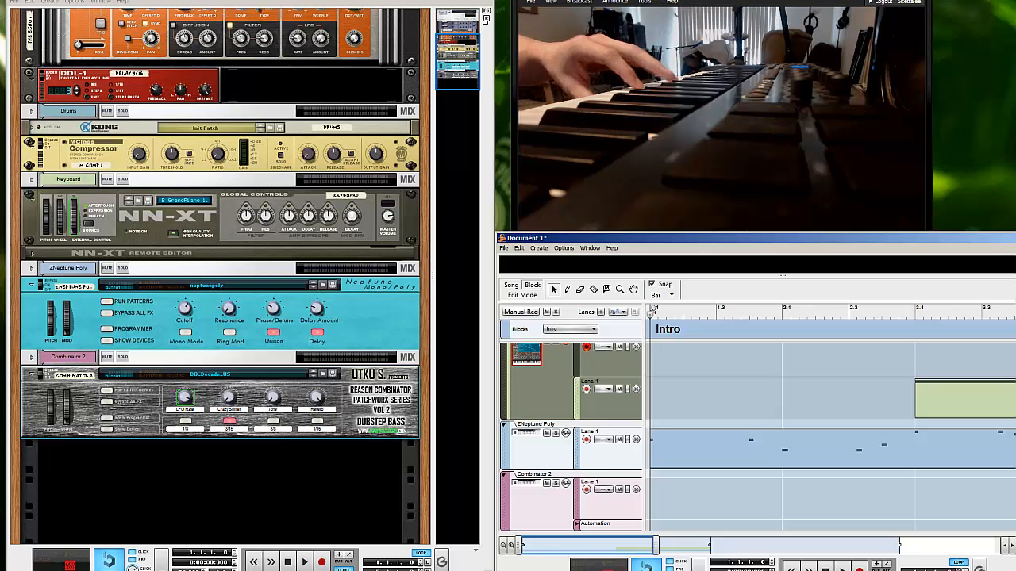
key("ctrl+Return")
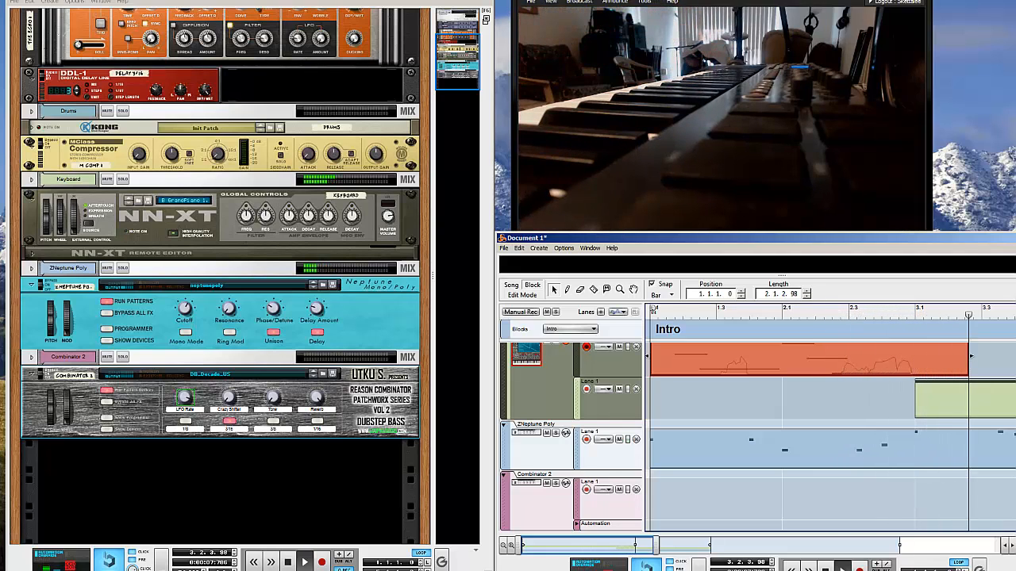
key("space")
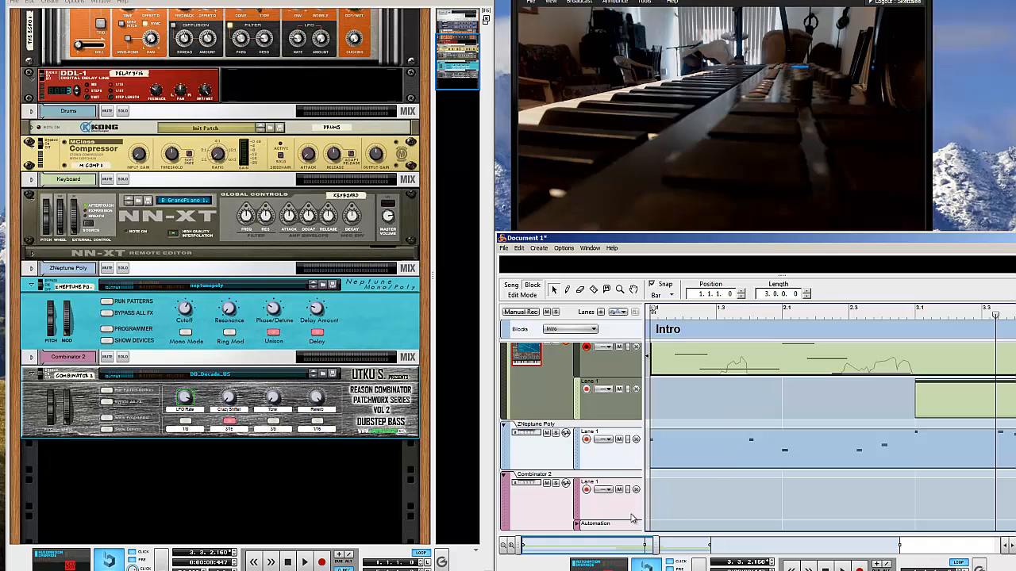
left_click(633, 518)
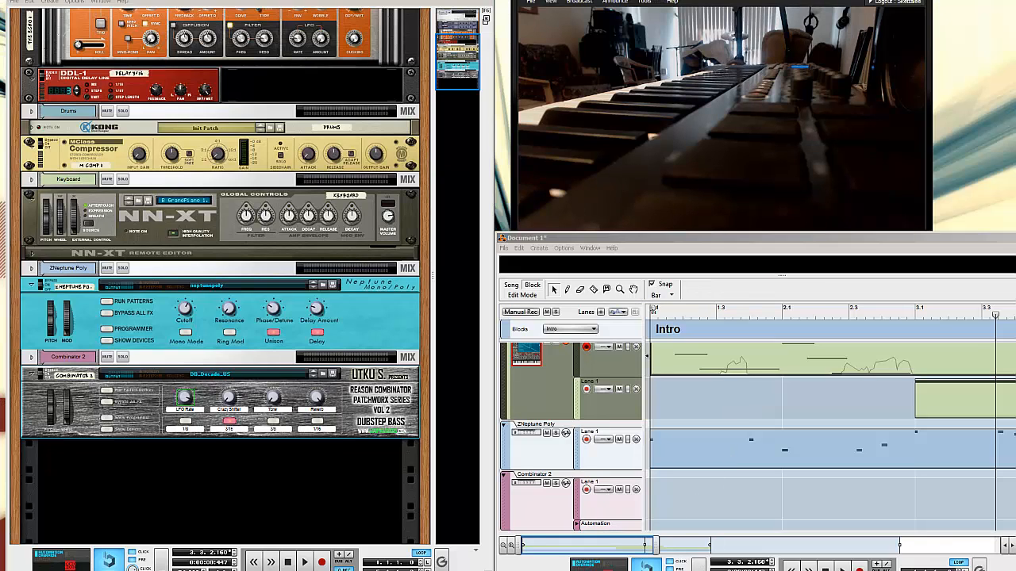
Record over the first bar of the Intro's Keyboard Lane 2 clip from 1.1.1.0, repeating the take once
left_click(788, 323)
key("space")
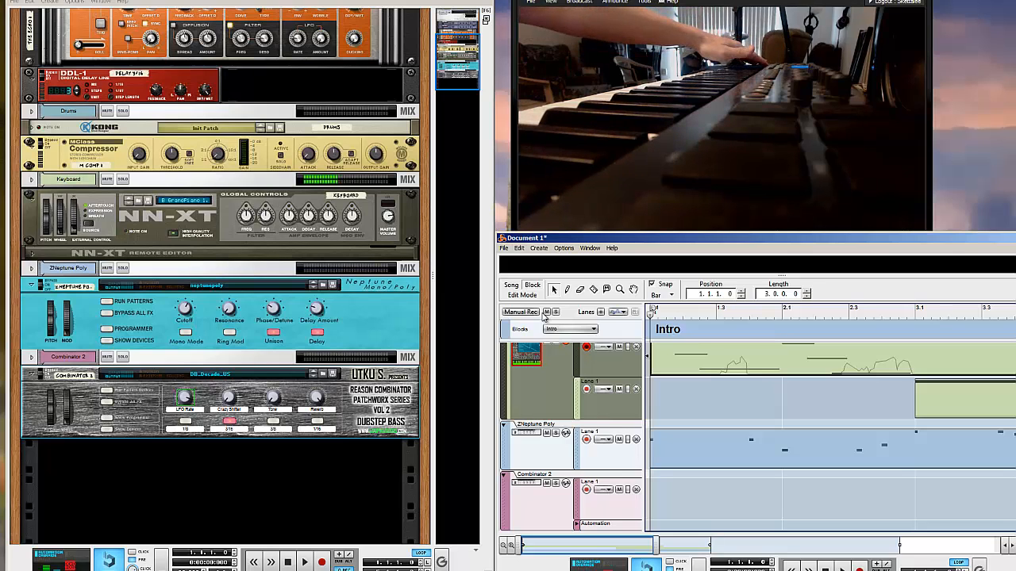
key("ctrl+Return")
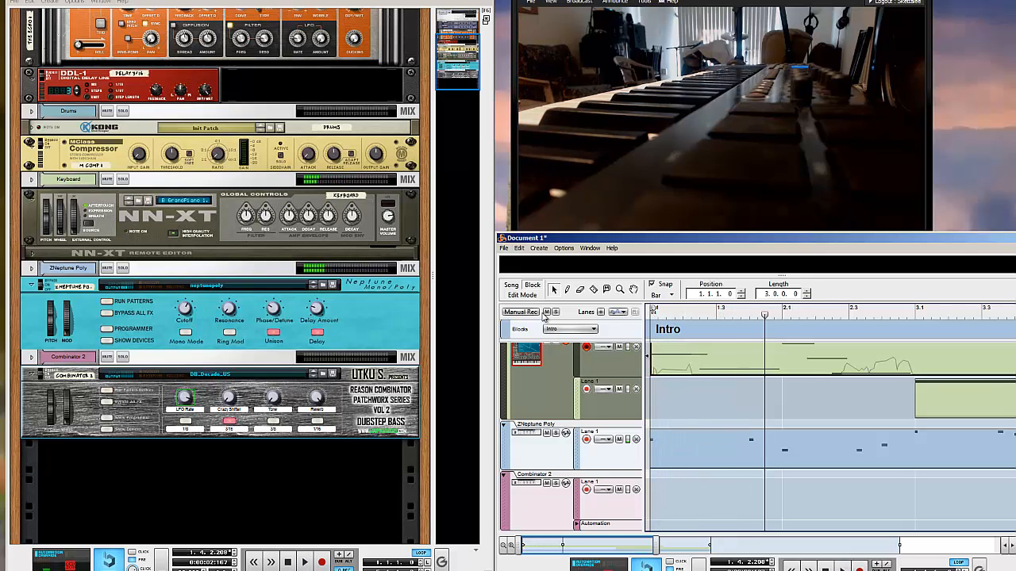
key("space")
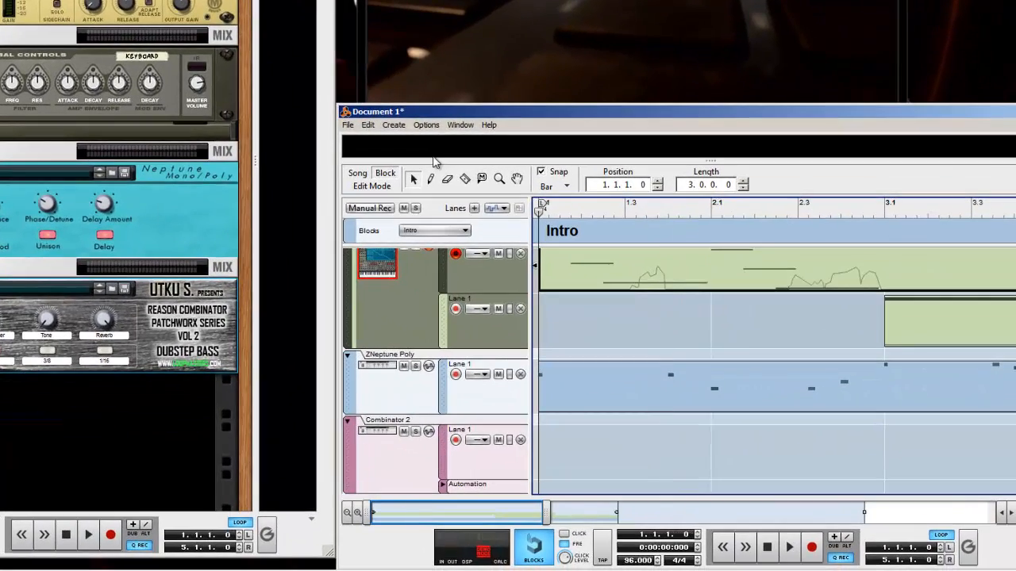
key("ctrl+Return")
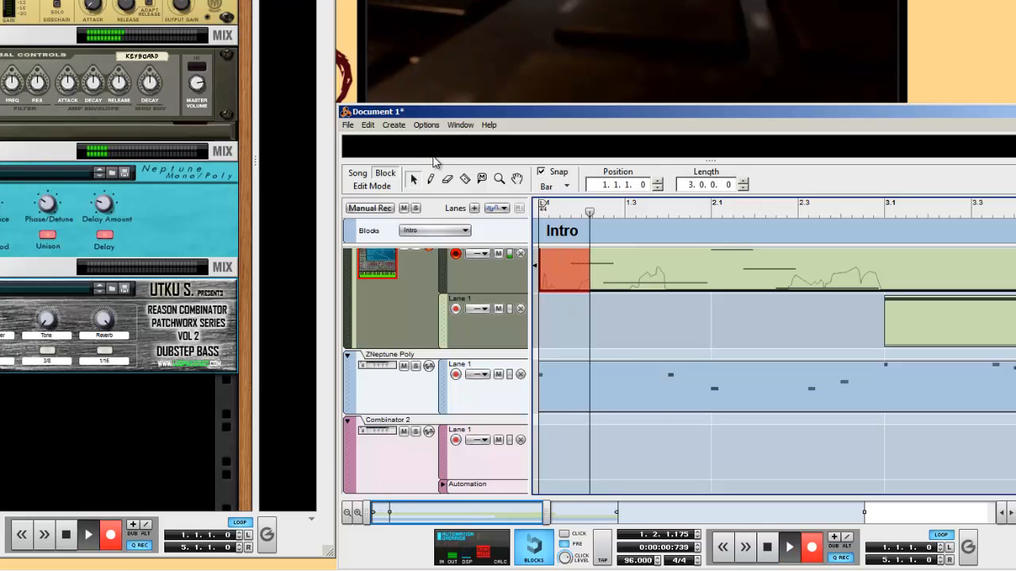
key("space")
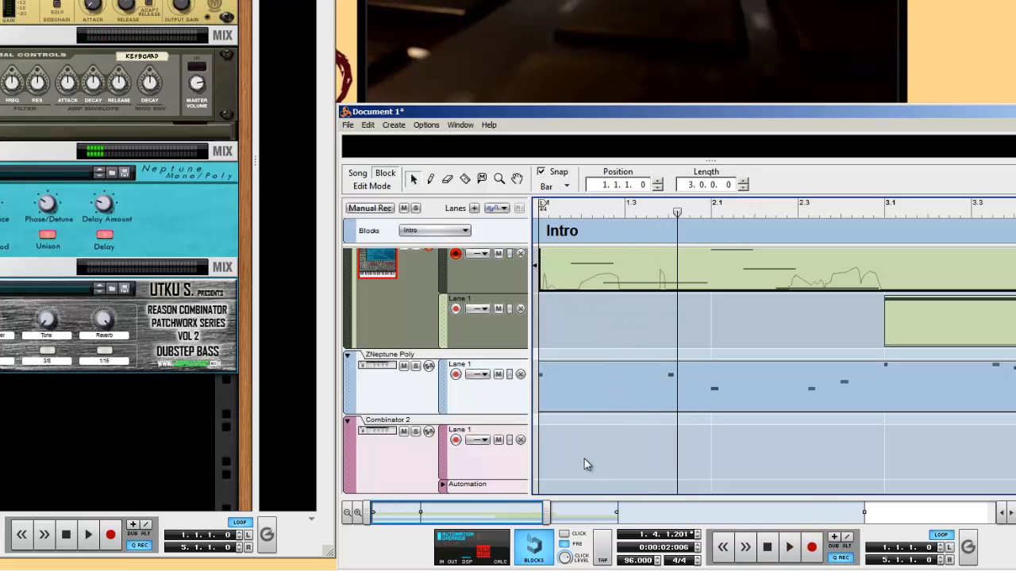
In the Intro's Keyboard Lane 2 clip, shorten the opening A3 note to a length of 0.0.3.0 and play the block
scroll(588, 386, "up", 3)
double_click(573, 353)
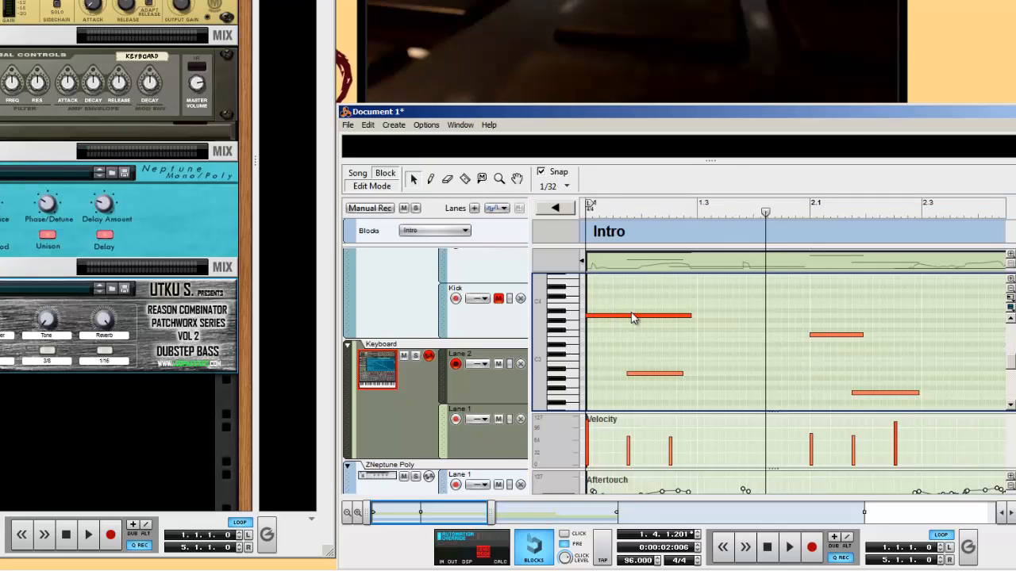
left_click(635, 317)
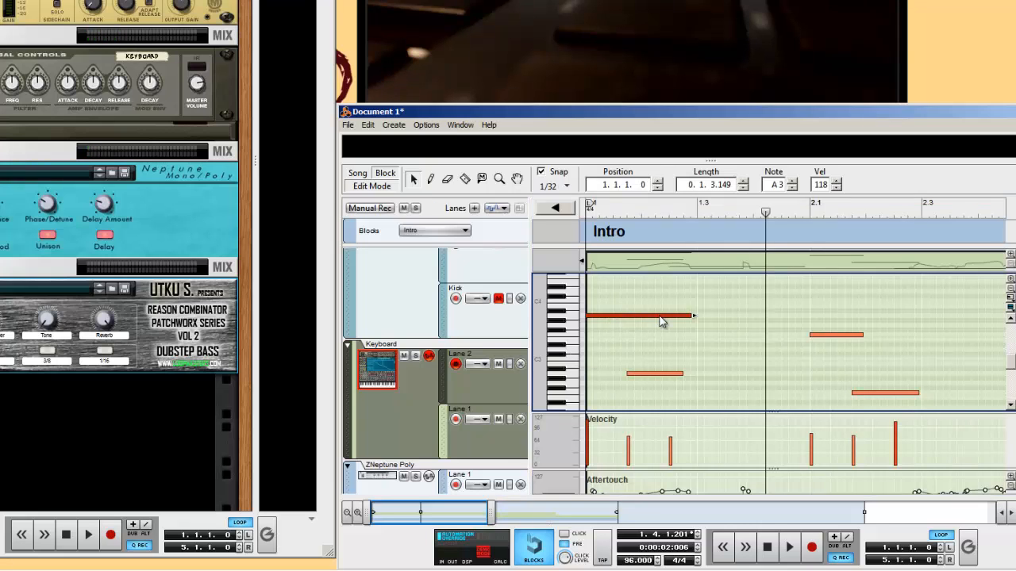
left_click_drag(661, 321, 635, 318)
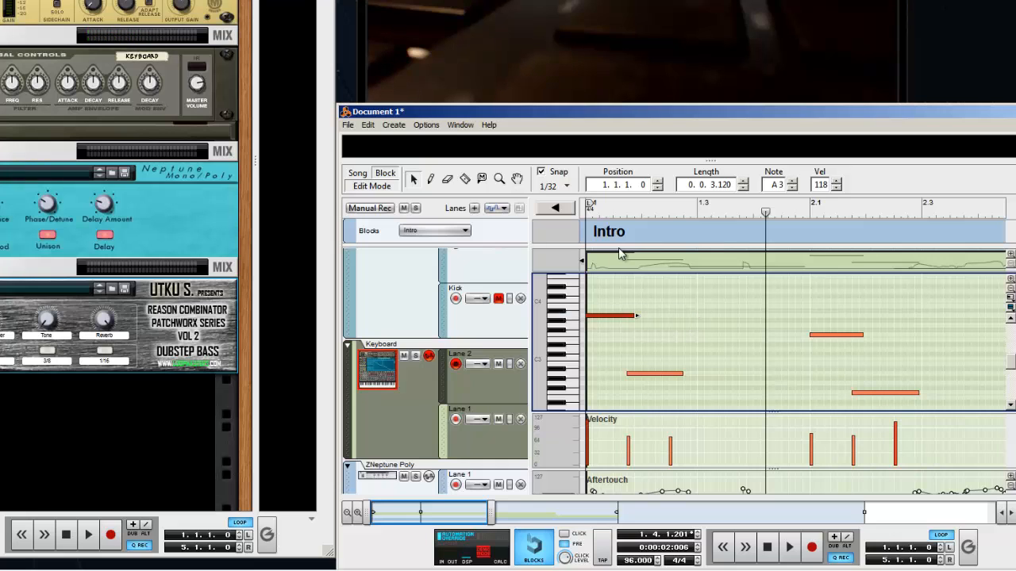
key("space")
left_click(642, 214)
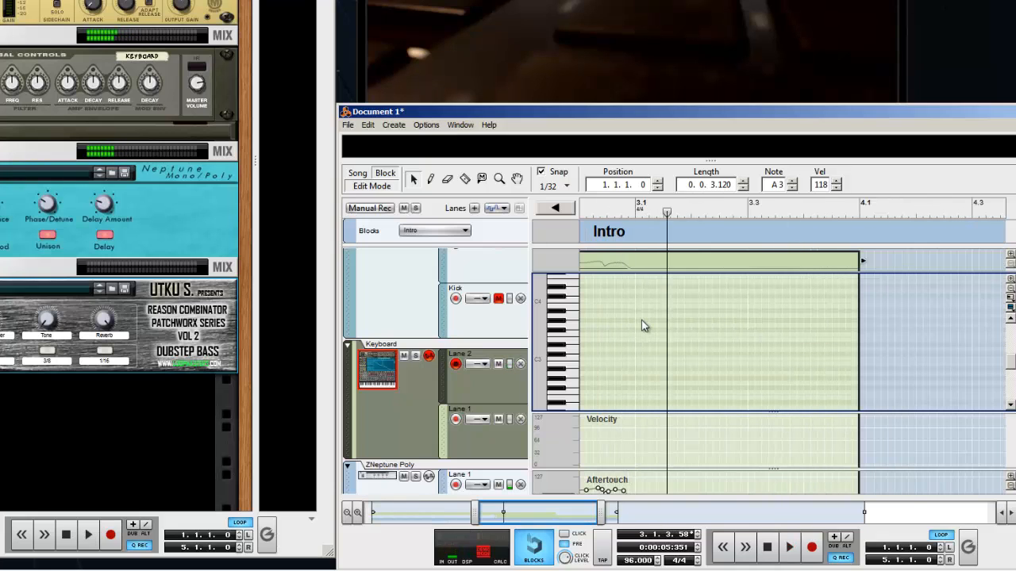
key("space")
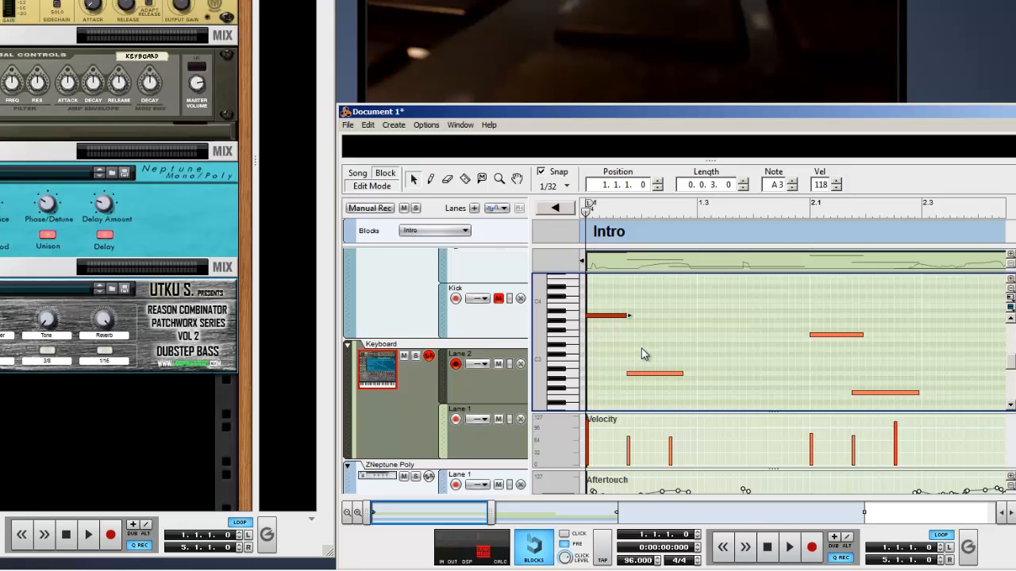
Lengthen the opening A3 note in the Intro's Keyboard Lane 2 clip to 0.0.3.120 and play the block
key("space")
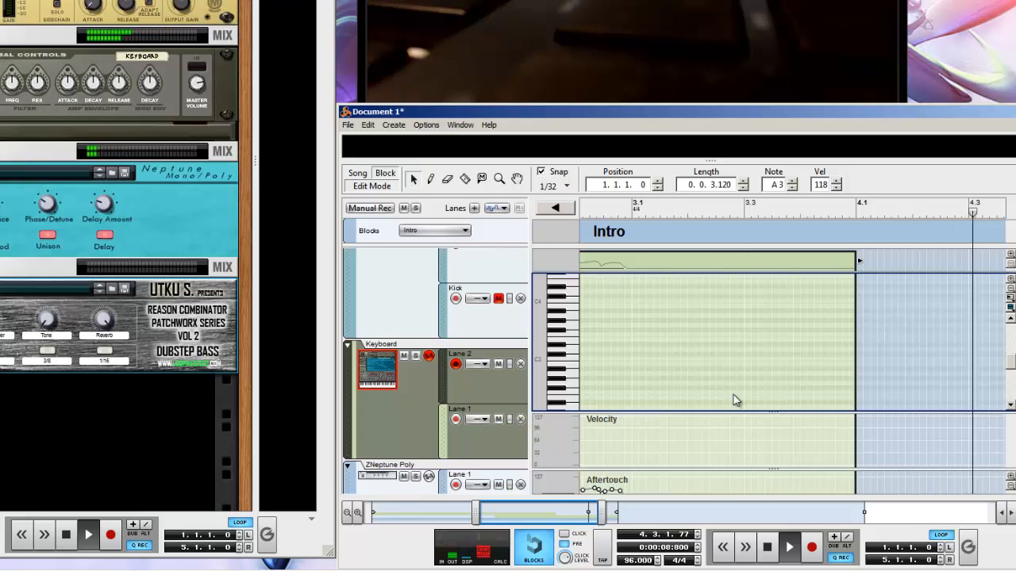
key("space")
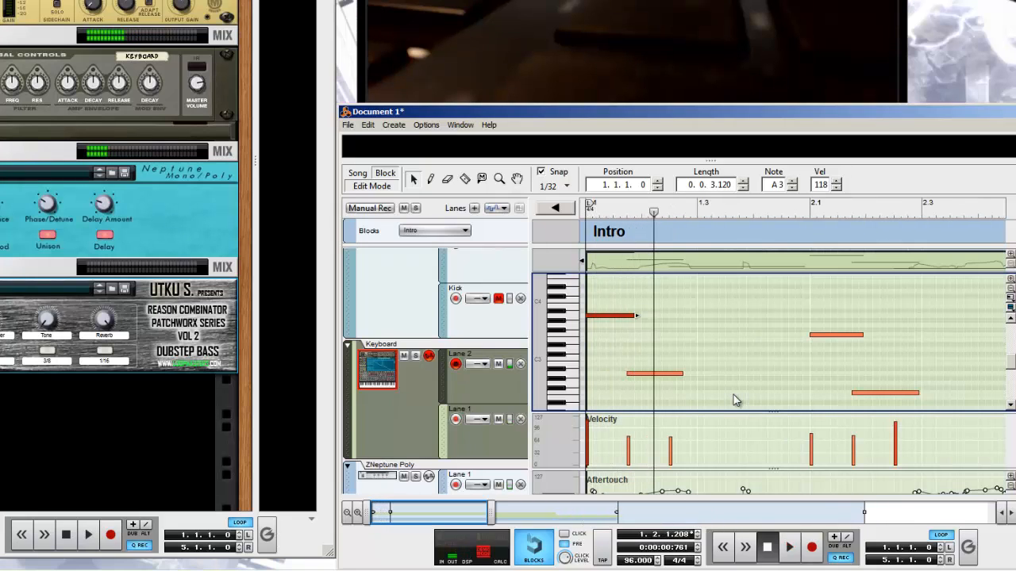
Raise the velocity of the F3 note at 2.1.1.0 to nearly that of the opening A3 note and play from the start
left_click(827, 334)
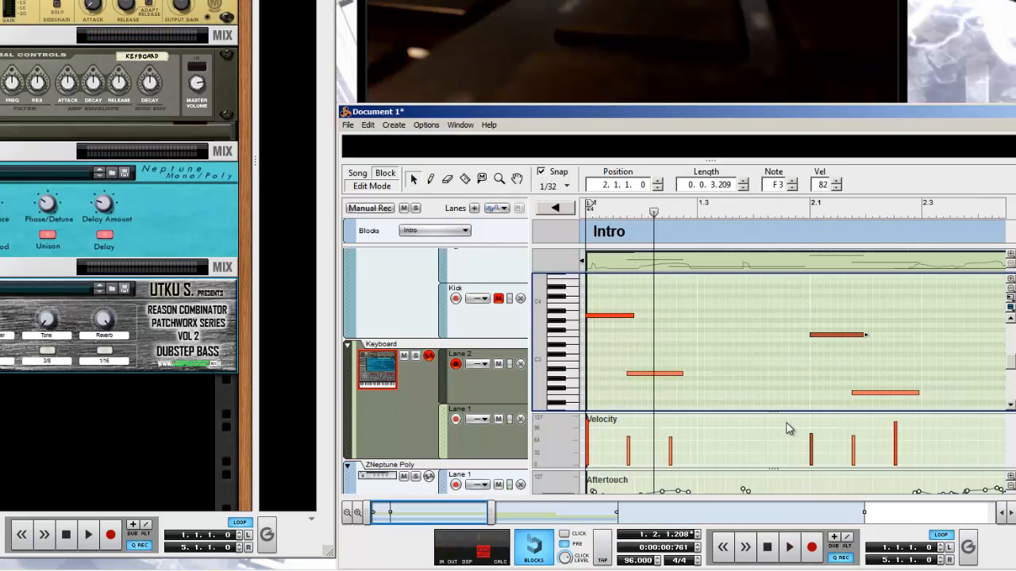
left_click_drag(783, 410, 765, 283)
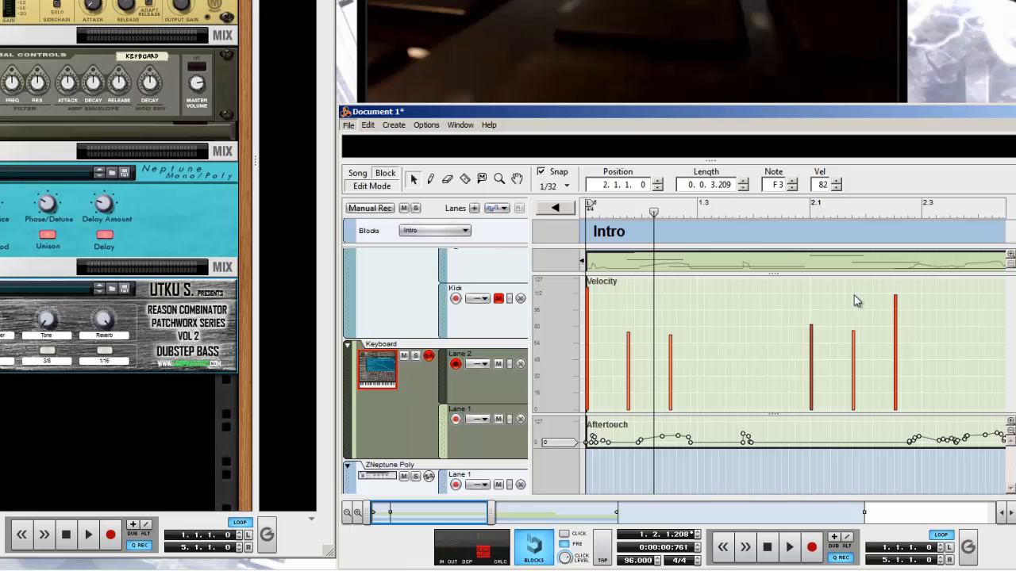
key("space")
left_click(806, 292)
key("space")
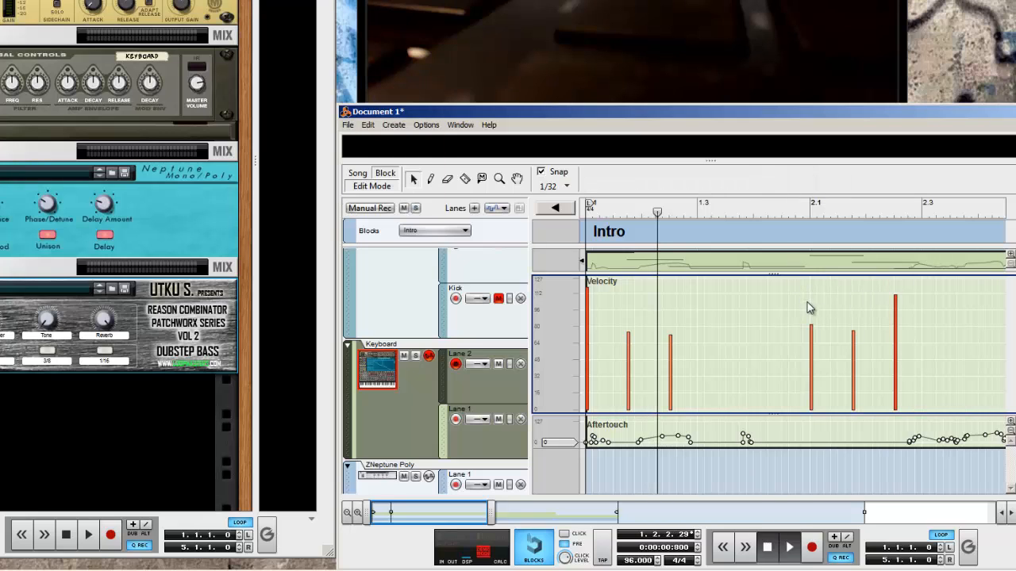
key("space")
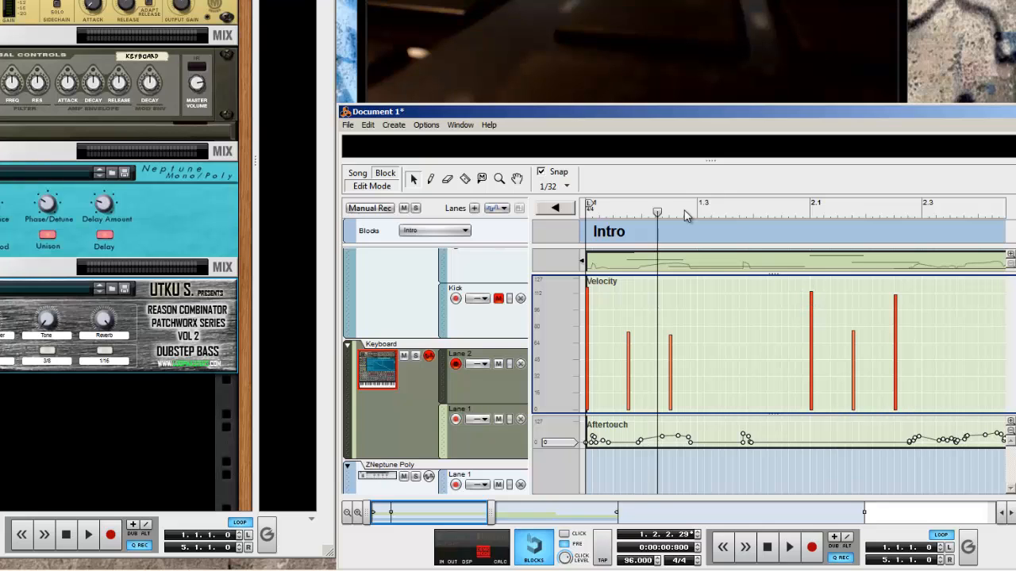
left_click_drag(658, 212, 534, 220)
key("space")
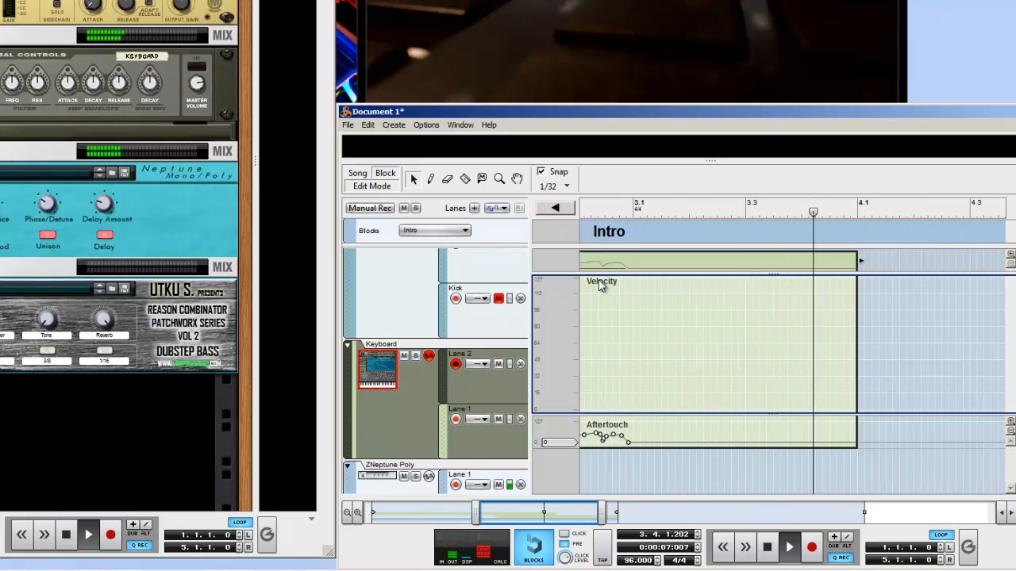
Leave the clip editor, show the whole Intro block, and loop playback from 3.1.1.0 to 5.1.1.0
left_click(380, 184)
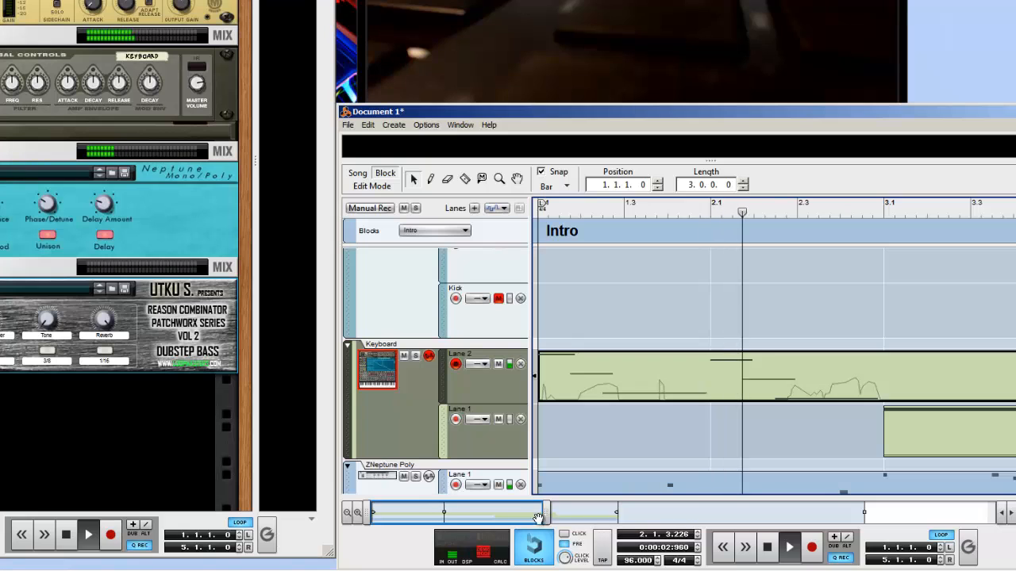
left_click_drag(540, 514, 746, 514)
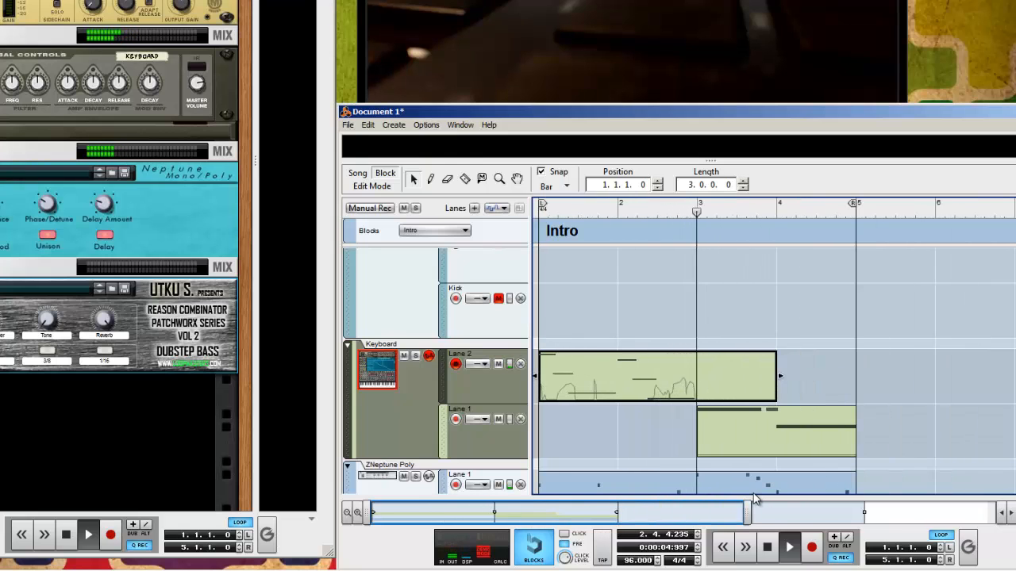
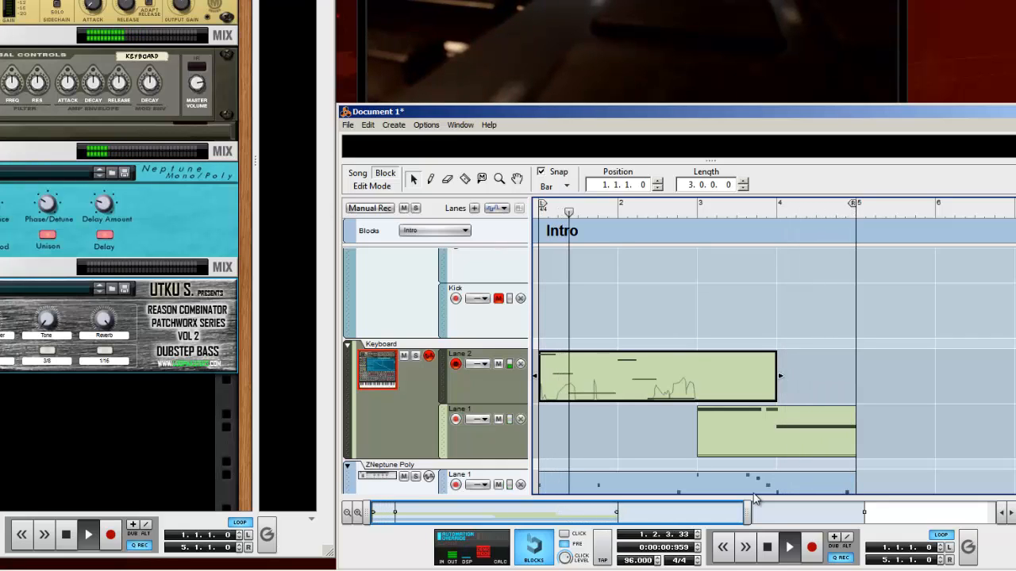
key("space")
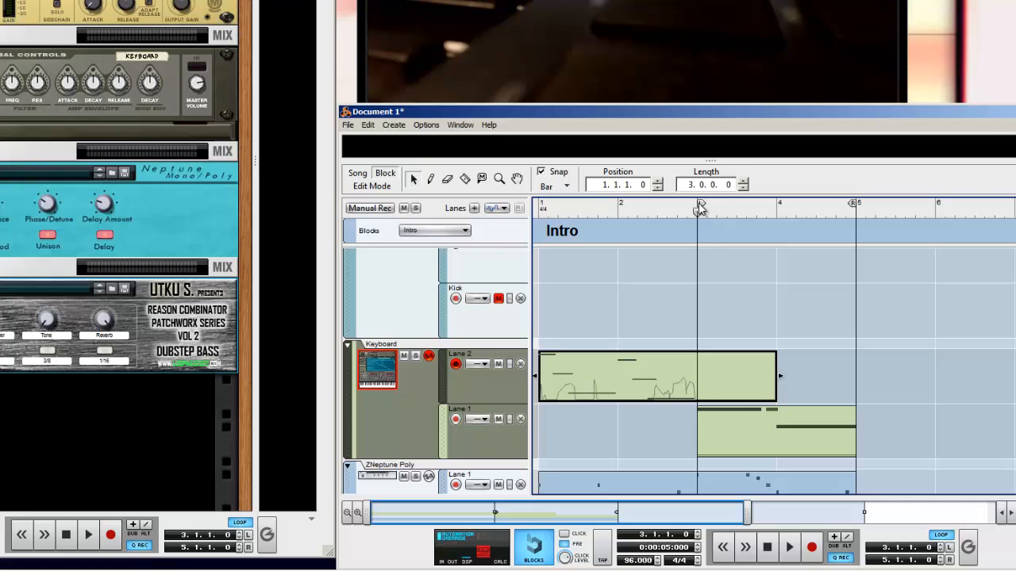
key("space")
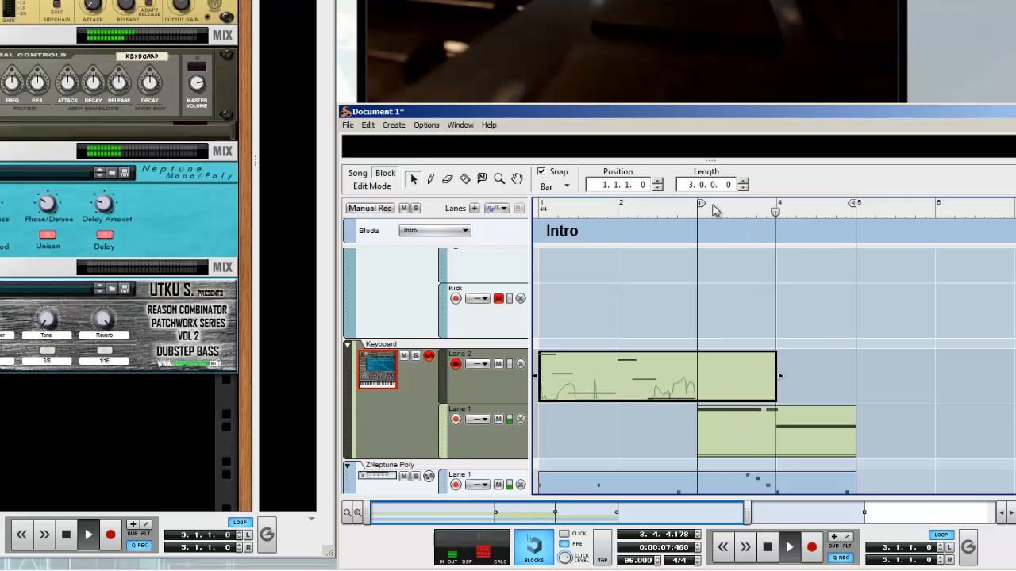
Record a repeated-note part over bars 3 and 4 of the Intro on the Keyboard's Lane 2
key("ctrl+Return")
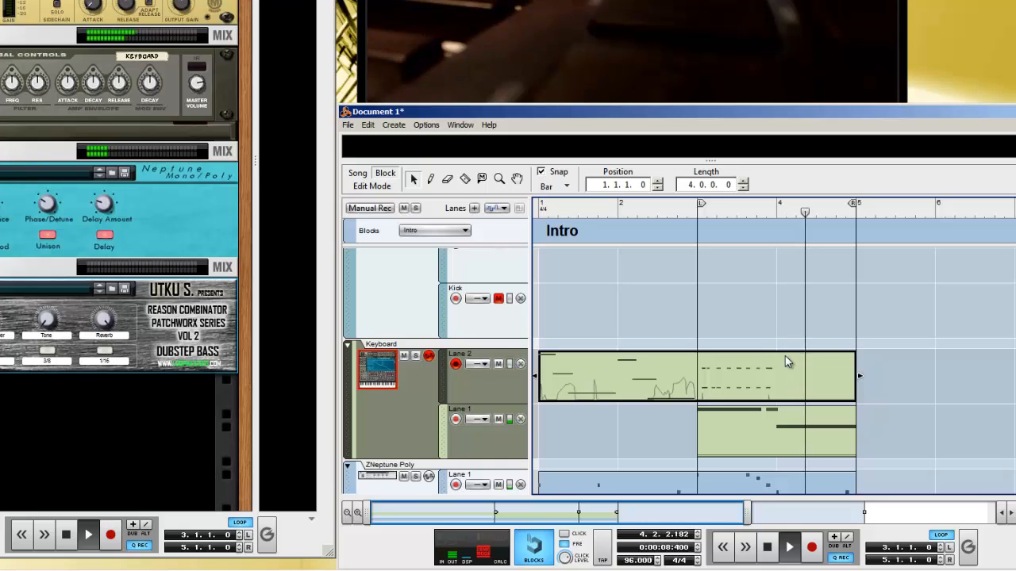
key("ctrl+Return")
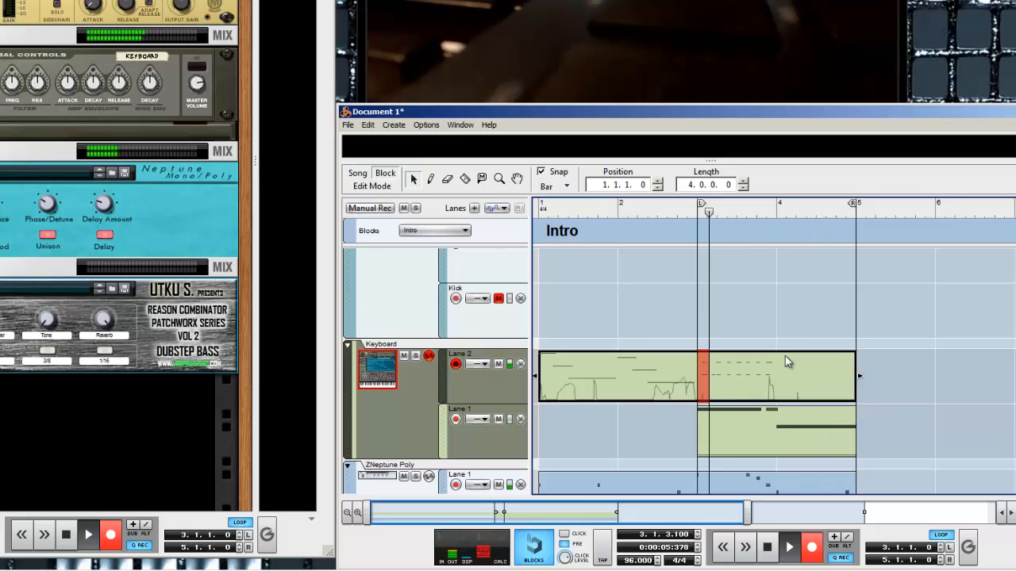
key("space")
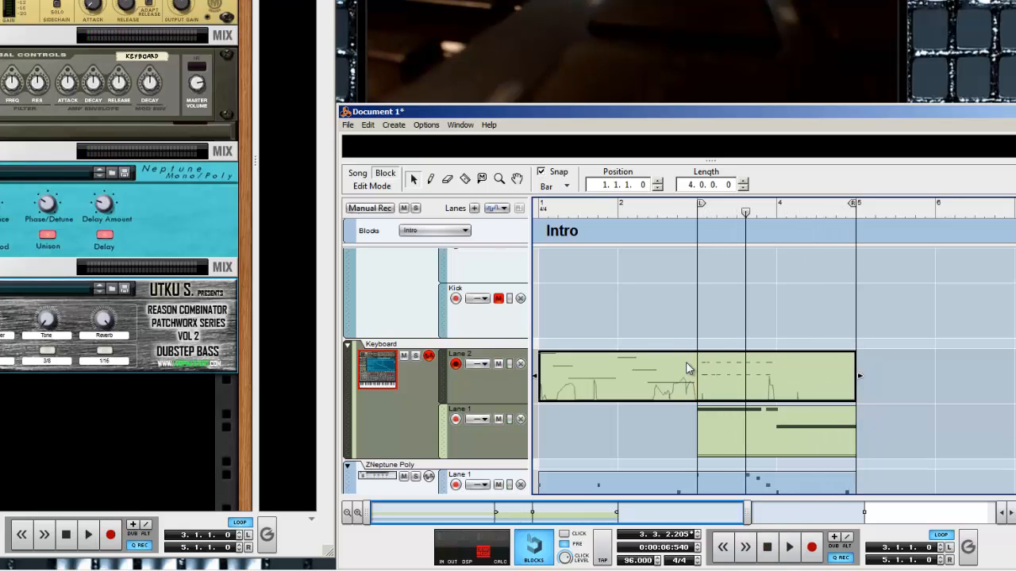
Unmute the Drums track in the sequencer
left_click(438, 429)
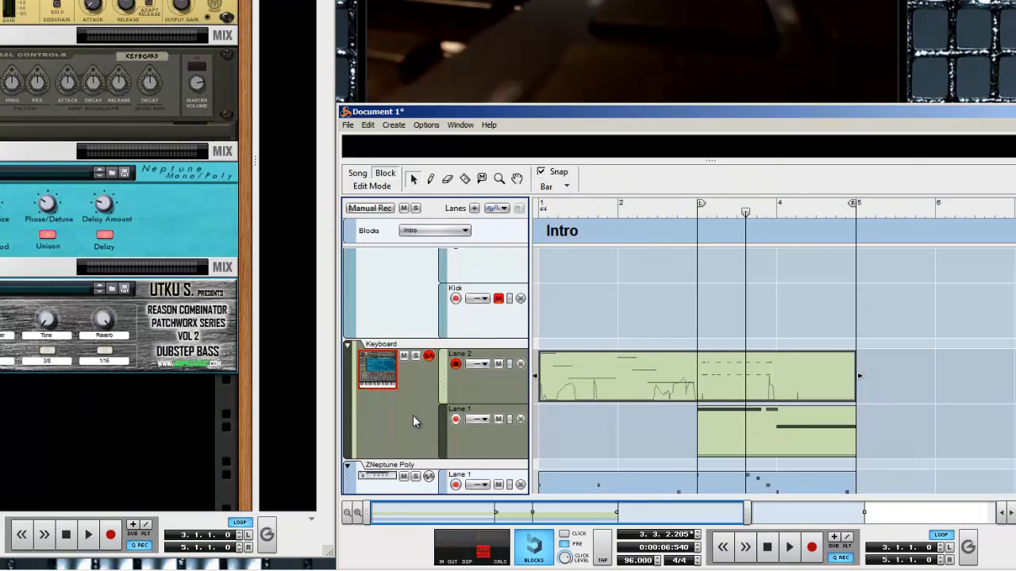
scroll(422, 276, "up", 2)
left_click(404, 310)
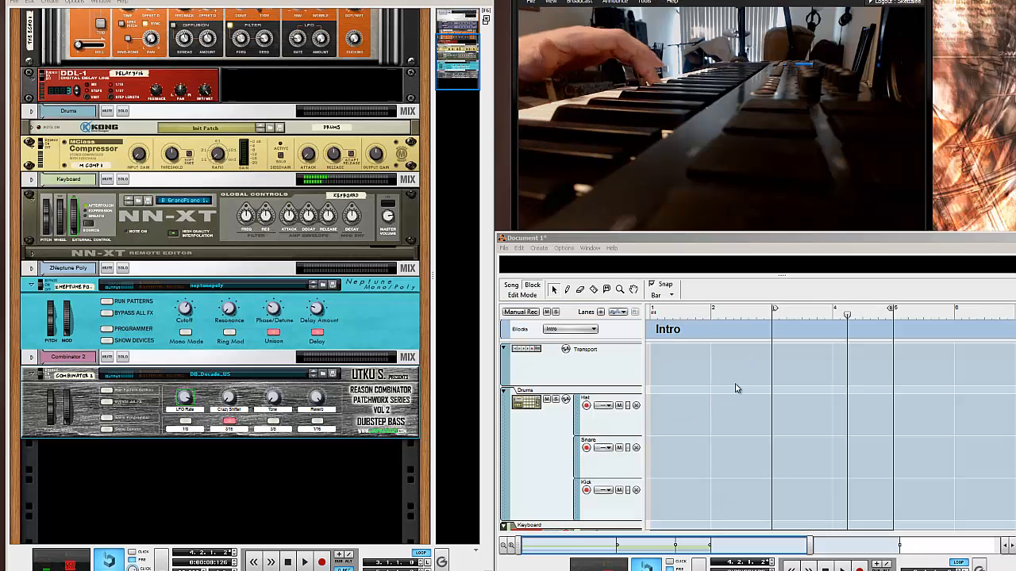
Play from 3.1.1.0 and record another layer of repeated notes into the Keyboard's Lane 2 clip
left_click(774, 314)
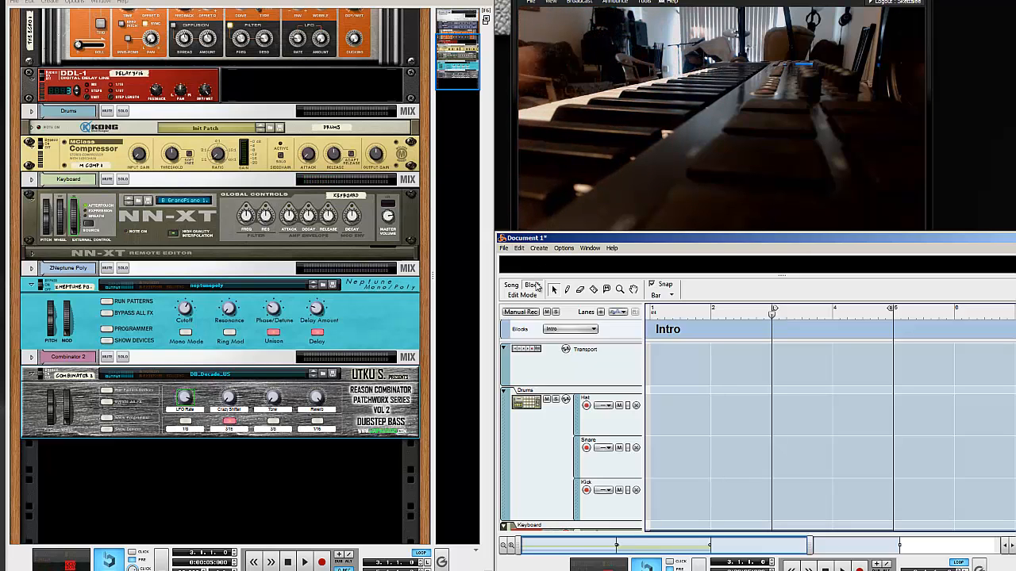
key("space")
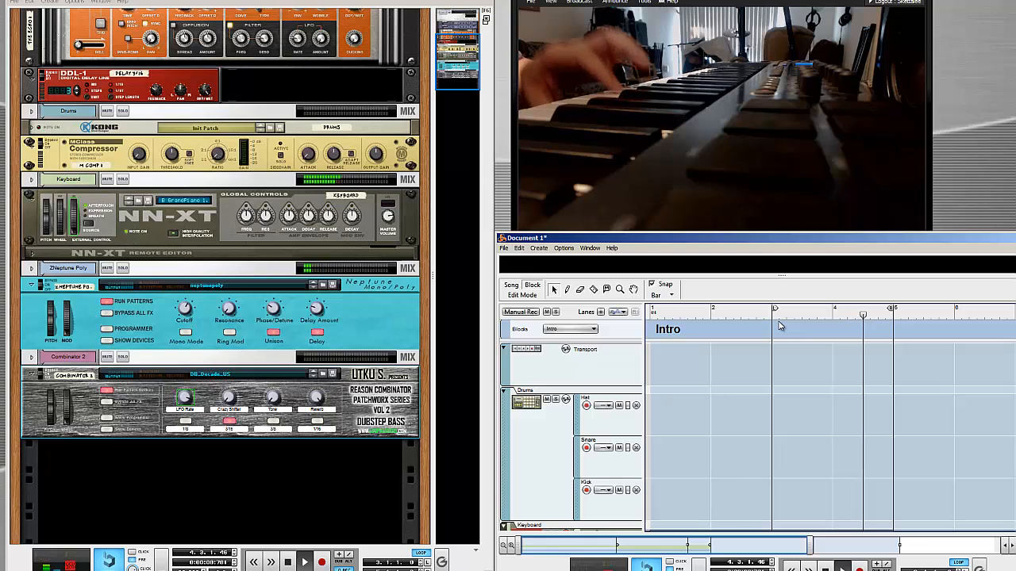
key("ctrl+Return")
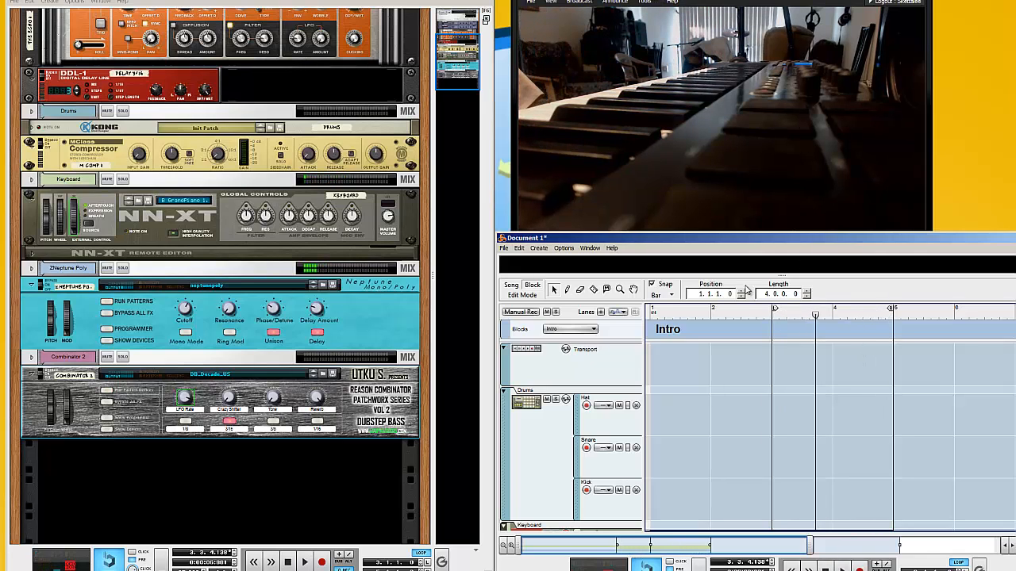
Maximize the sequencer window, open the Keyboard's Lane 2 clip for editing, and enlarge its note lane
double_click(747, 235)
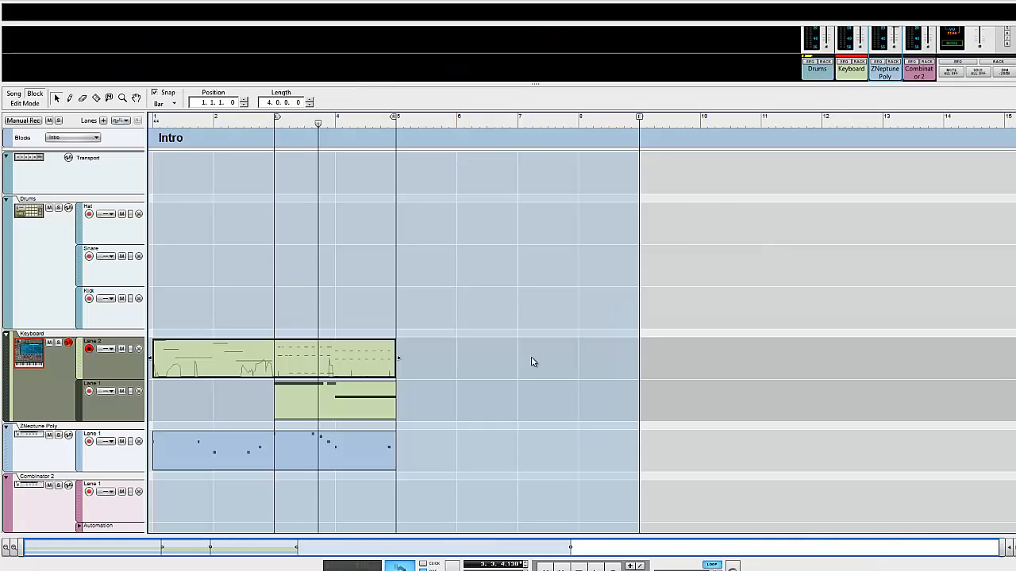
double_click(348, 341)
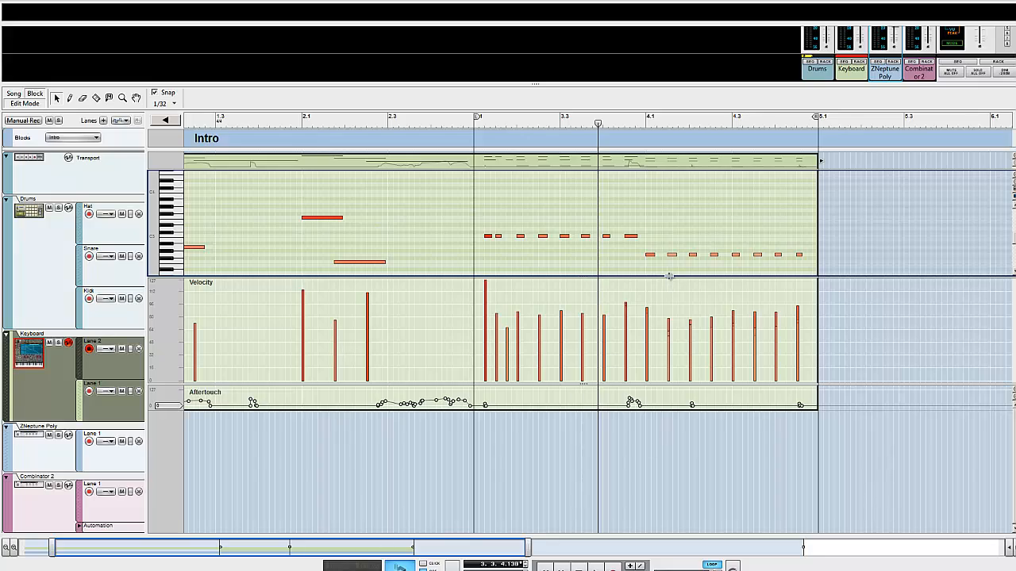
left_click_drag(669, 276, 659, 381)
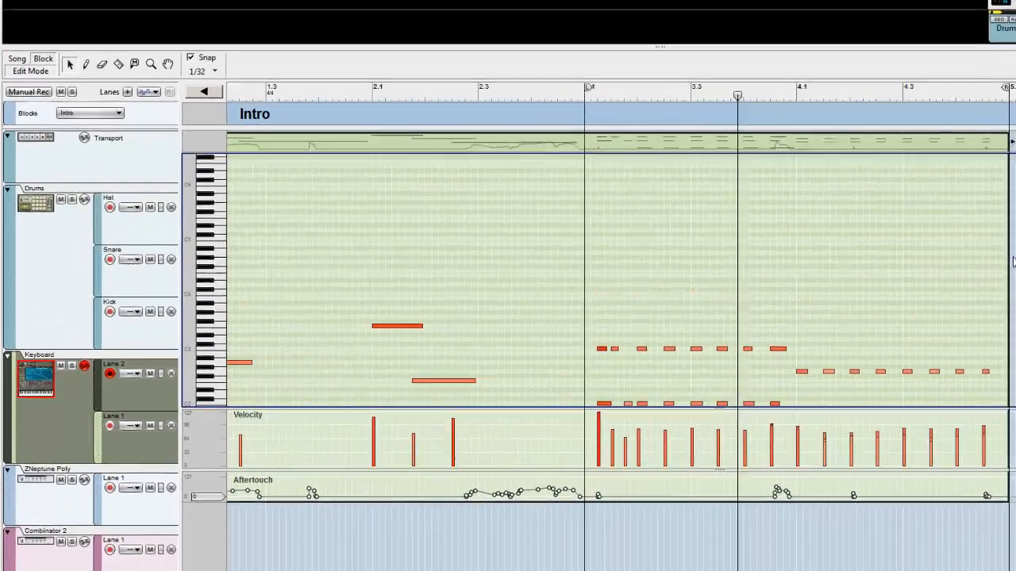
Move the first C3 and C2 notes of bar 3 from 3.1.2.0 to 3.1.1.0
scroll(1013, 262, "down", 3)
left_click_drag(898, 63, 679, 92)
key("space")
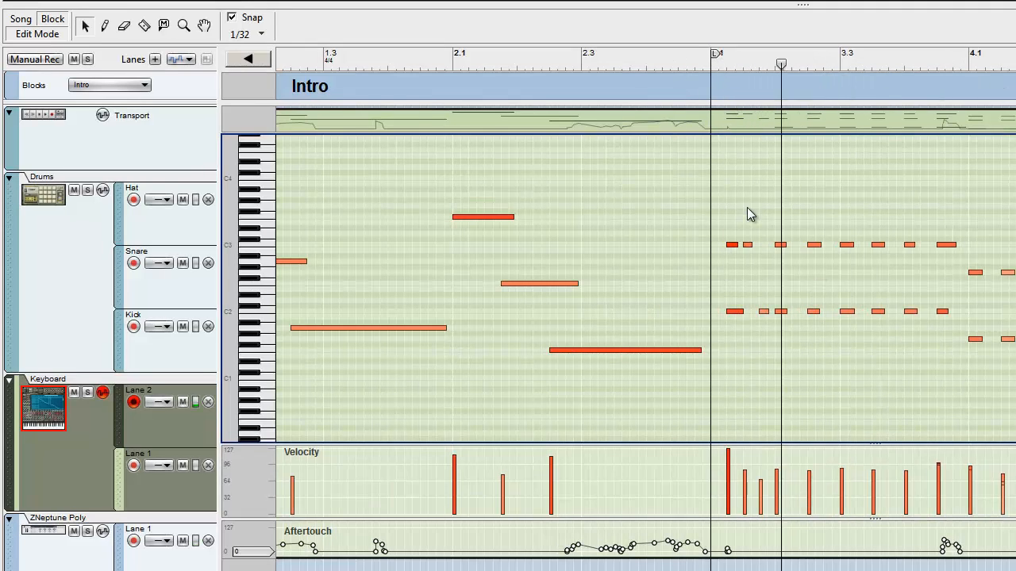
left_click_drag(717, 366, 742, 341)
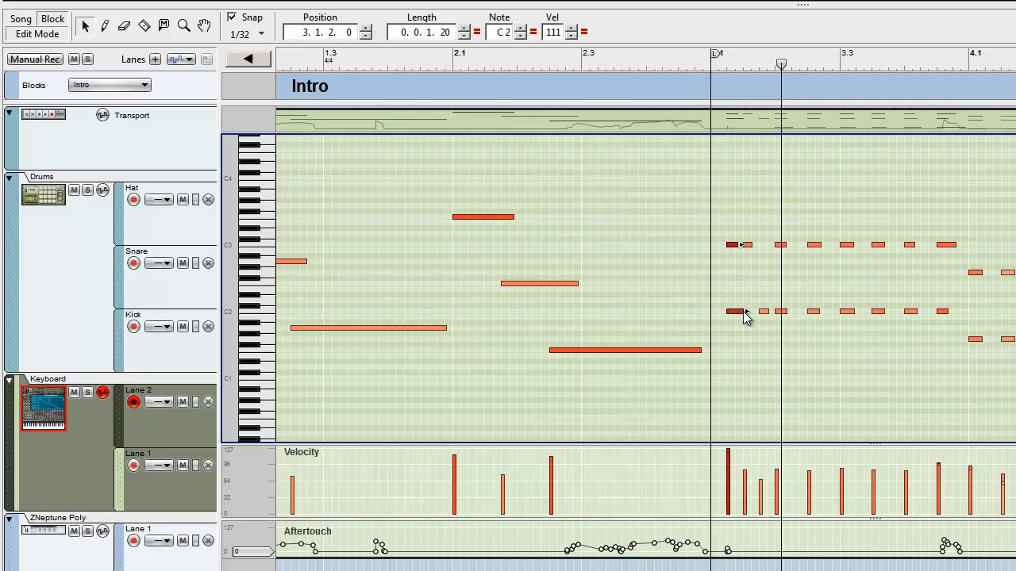
left_click_drag(735, 245, 712, 245)
Set the loop start back to the beginning of the Intro block and play it
left_click_drag(615, 68, 284, 76)
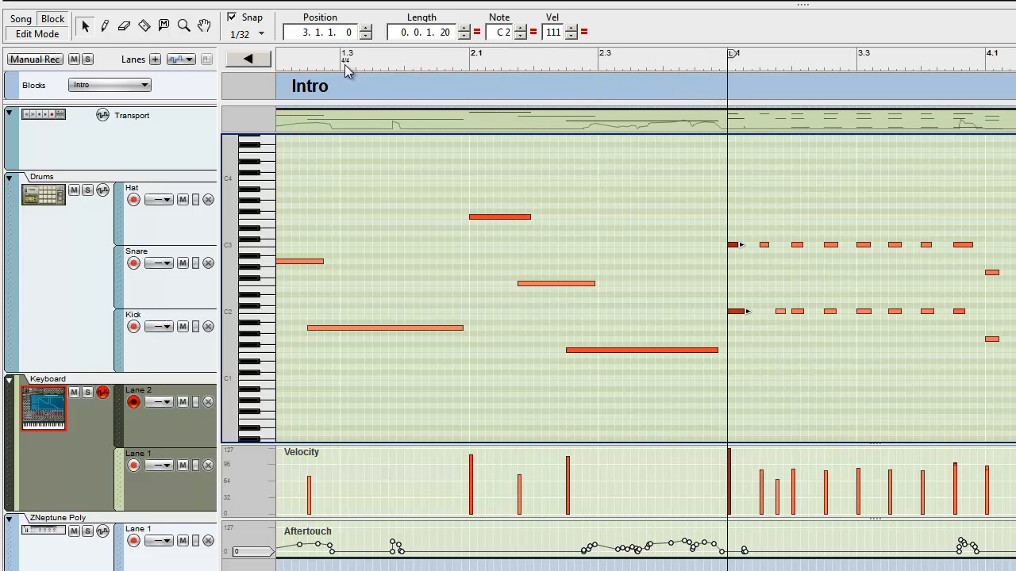
left_click_drag(344, 65, 109, 94)
key("space")
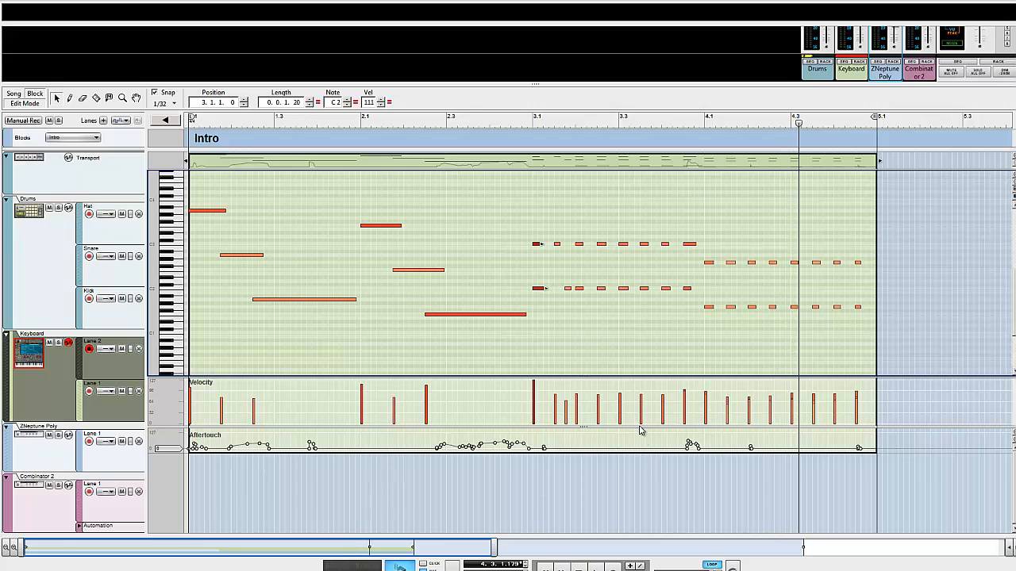
Enlarge the velocity lane and delete the aftertouch points from the very end of bar 2 through the end of the clip
left_click_drag(641, 428, 635, 474)
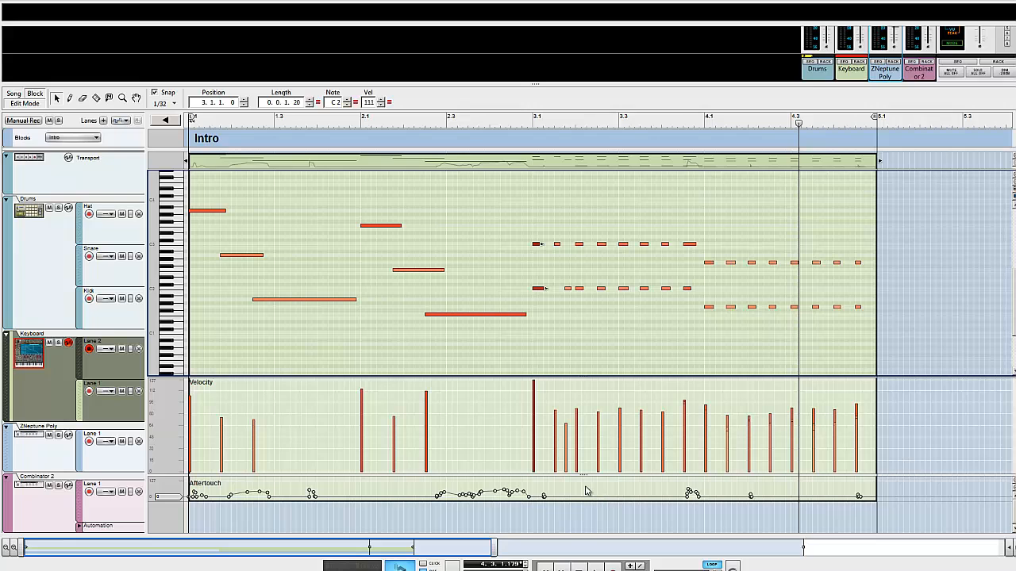
left_click_drag(536, 482, 1013, 565)
key("Delete")
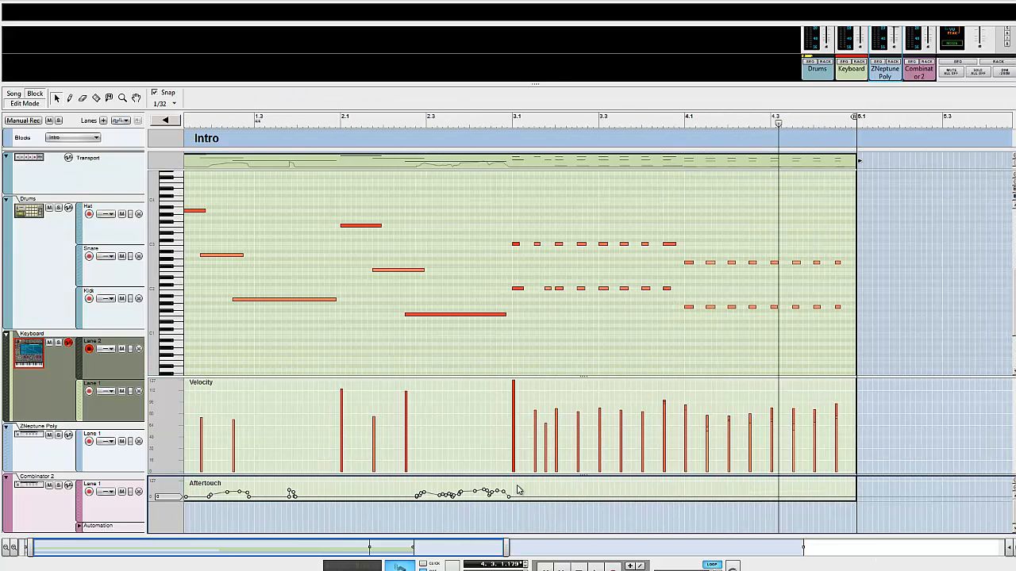
left_click_drag(508, 518, 508, 518)
key("Delete")
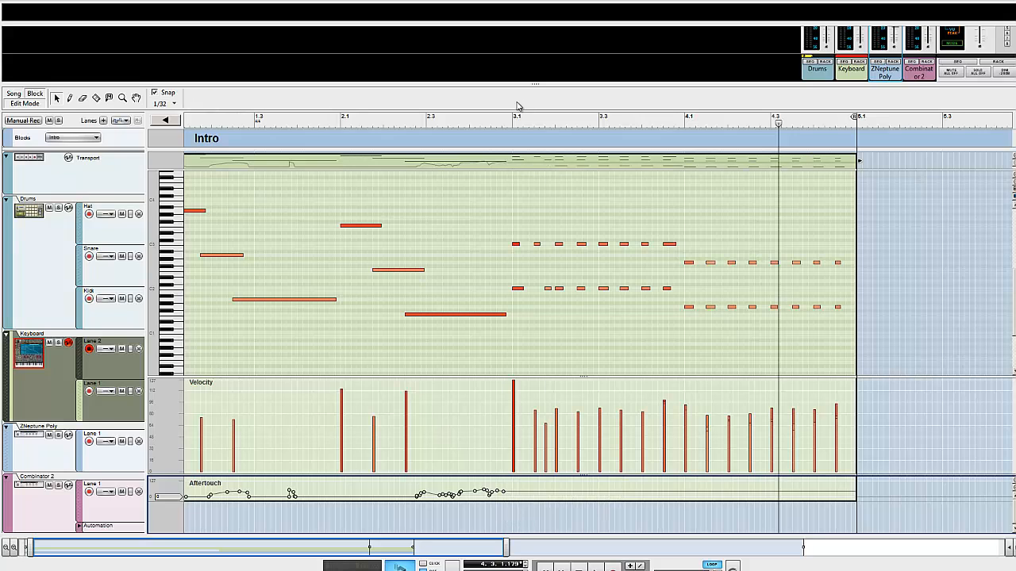
left_click(497, 125)
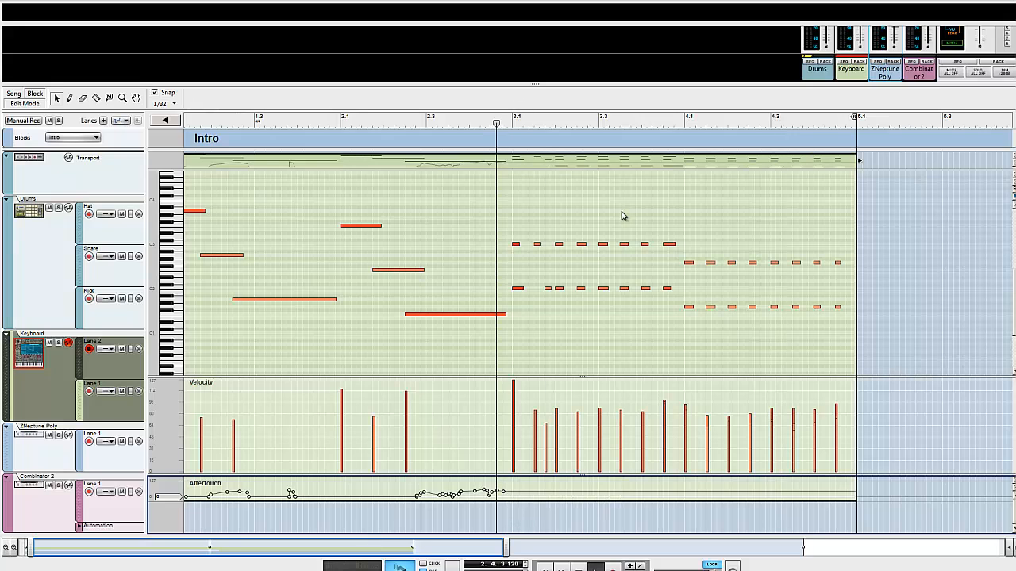
left_click_drag(505, 510, 500, 518)
left_click(506, 493)
Examine the repeated notes of bars 3 and 4 across the full pitch range while playing the Intro from 3.1
mouse_move(495, 224)
left_mouse_down()
mouse_move(546, 262)
mouse_move(515, 244)
left_mouse_up()
scroll(579, 273, "down", 3)
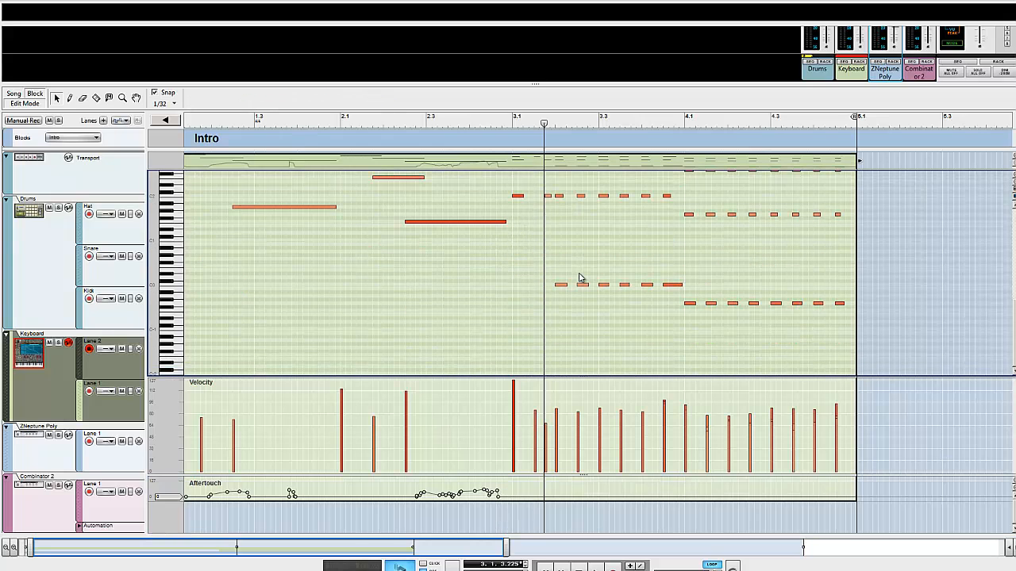
scroll(581, 282, "up", 2)
scroll(581, 283, "down", 2)
scroll(581, 284, "up", 10)
scroll(581, 283, "down", 8)
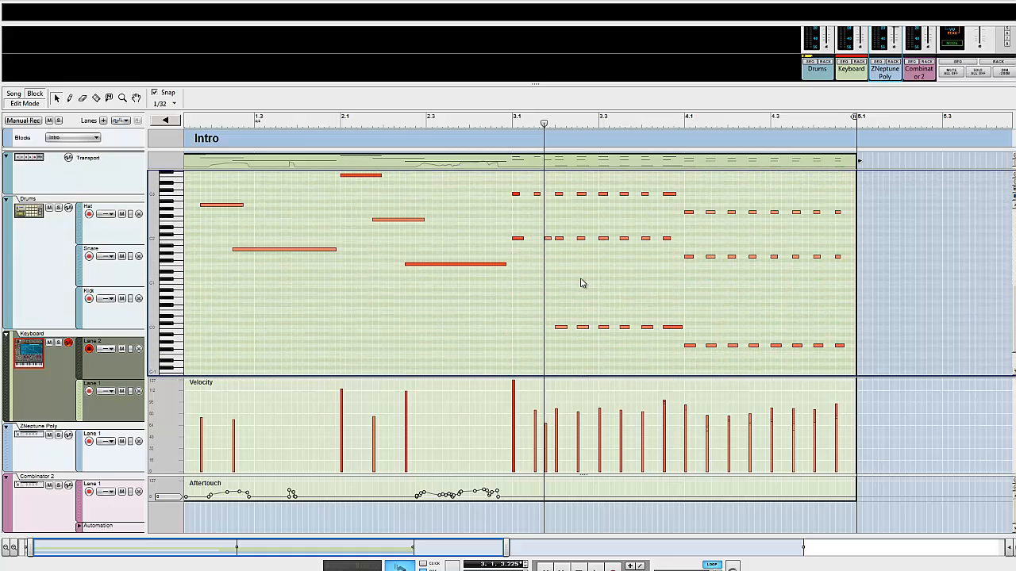
left_click(512, 125)
key("space")
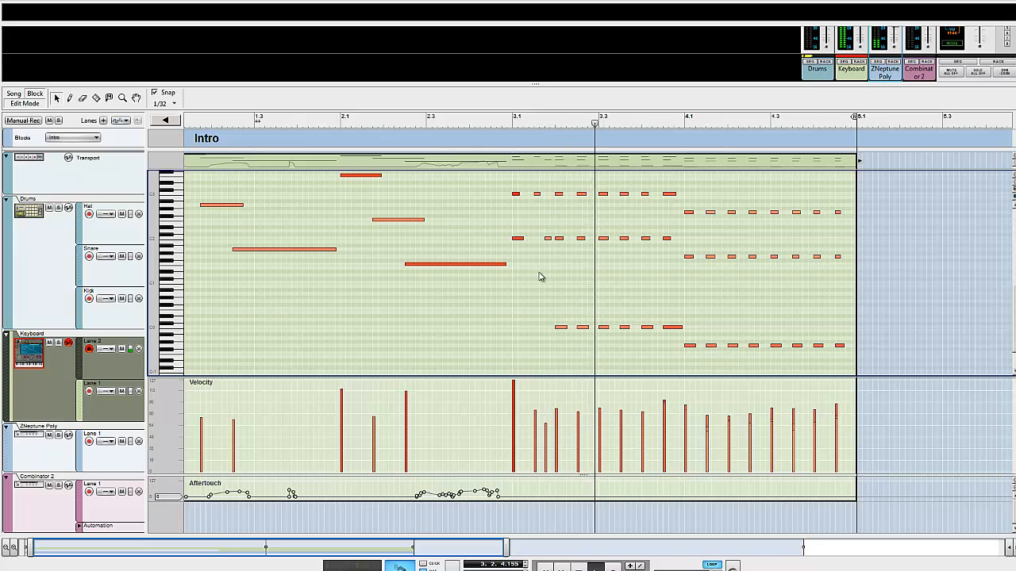
scroll(539, 277, "down", 7)
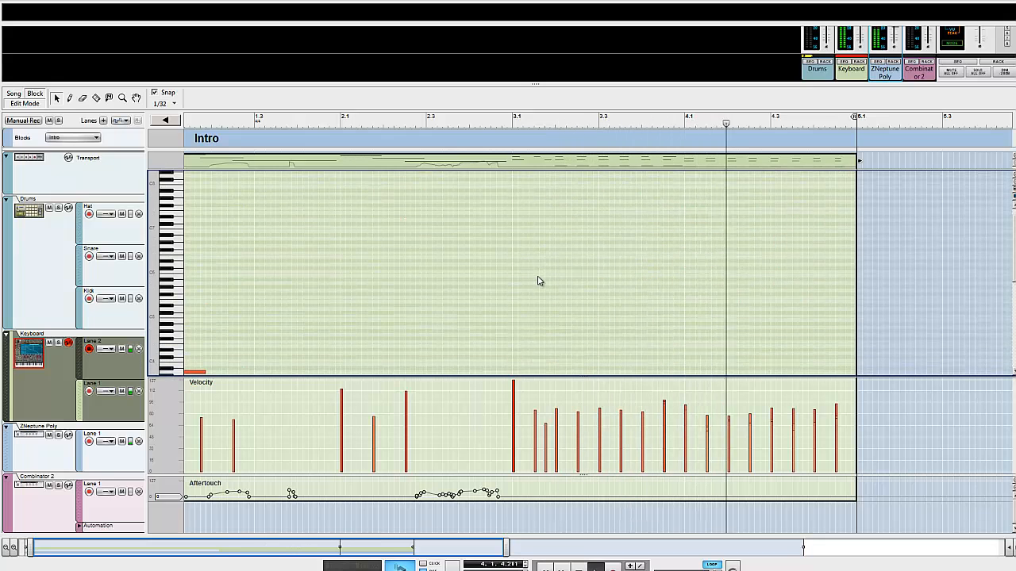
scroll(539, 280, "up", 7)
scroll(539, 280, "up", 3)
scroll(538, 280, "down", 3)
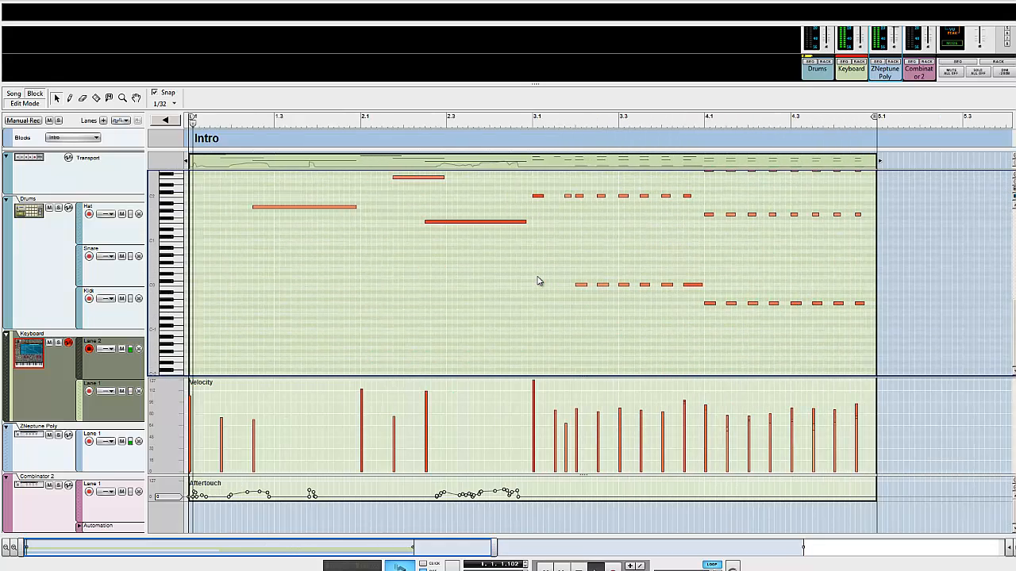
Select the repeated notes in bars 3 and 4 of the keyboard clip and lower their velocities to a roughly even level
scroll(537, 286, "up", 3)
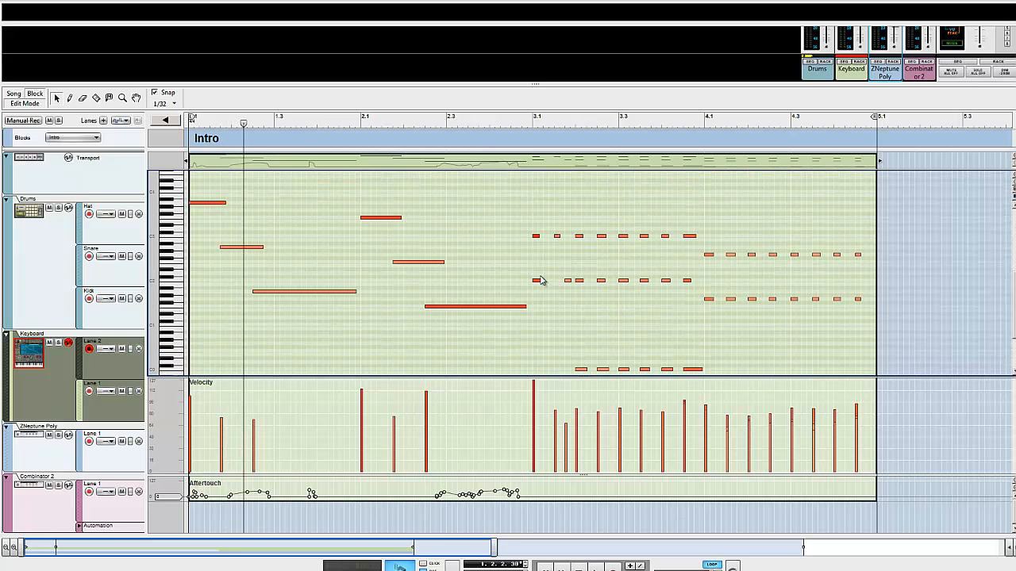
left_click(540, 283)
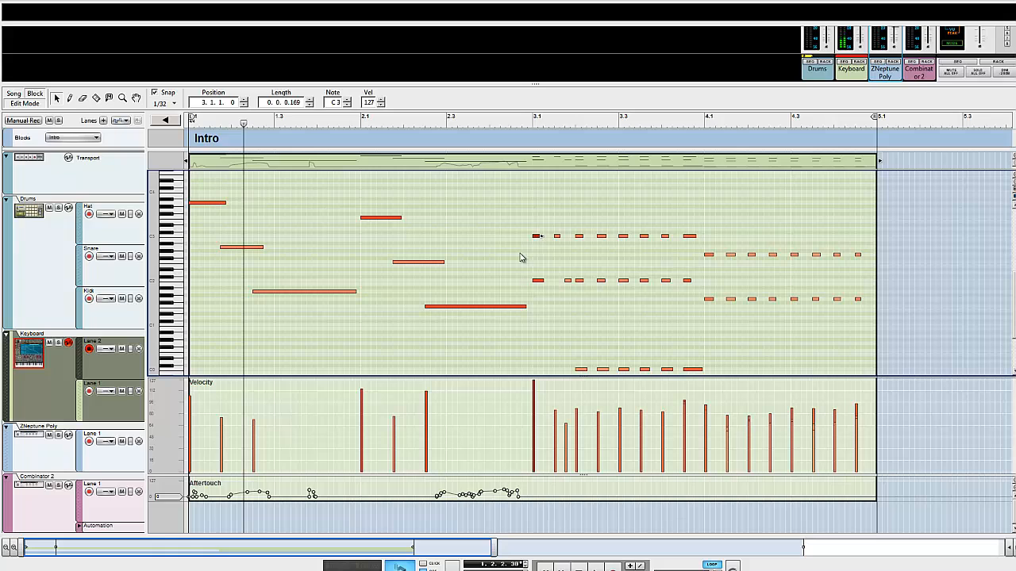
left_click_drag(508, 217, 878, 303)
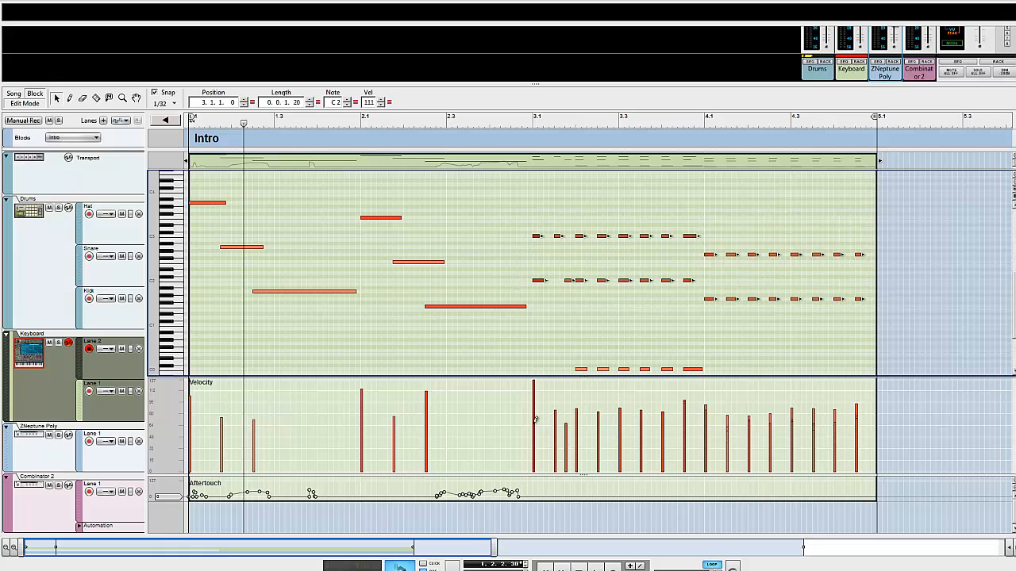
left_click_drag(523, 431, 923, 426)
mouse_move(832, 429)
left_mouse_down()
mouse_move(691, 420)
mouse_move(509, 439)
left_mouse_up()
left_click_drag(741, 433, 888, 428)
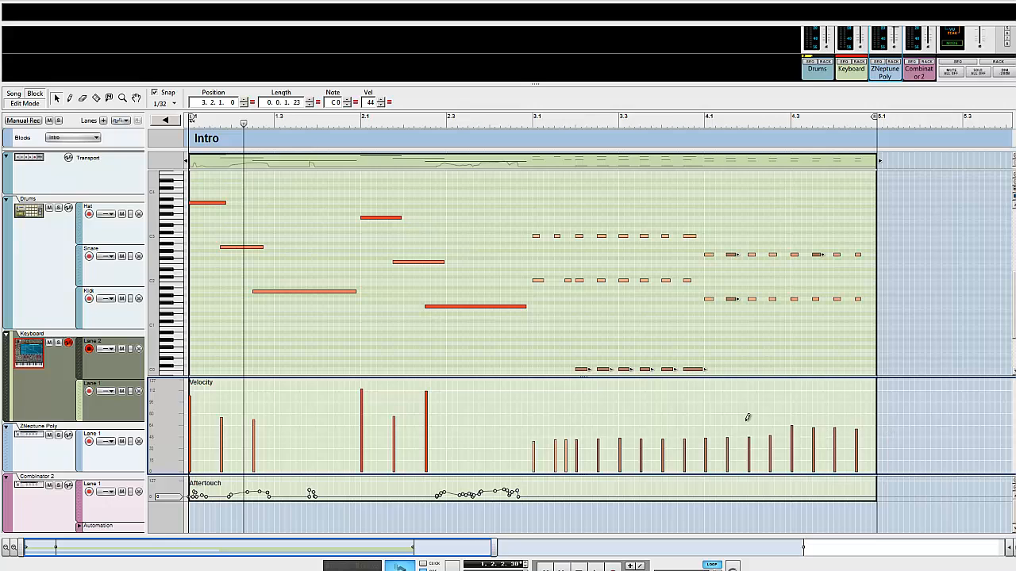
left_click_drag(747, 418, 499, 424)
scroll(624, 318, "down", 3)
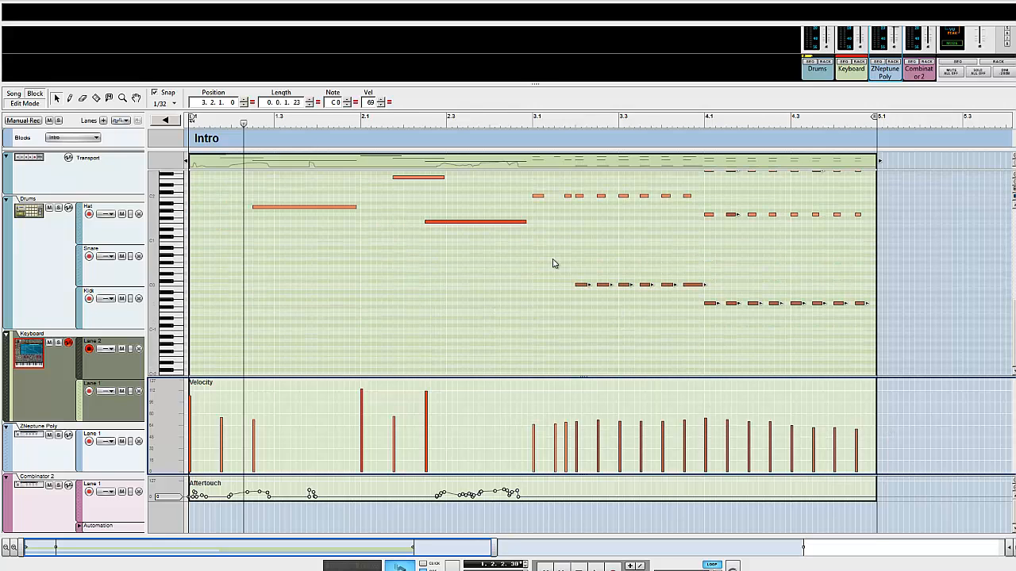
Play back the Intro block to hear the edited keyboard part
scroll(554, 265, "right", 2)
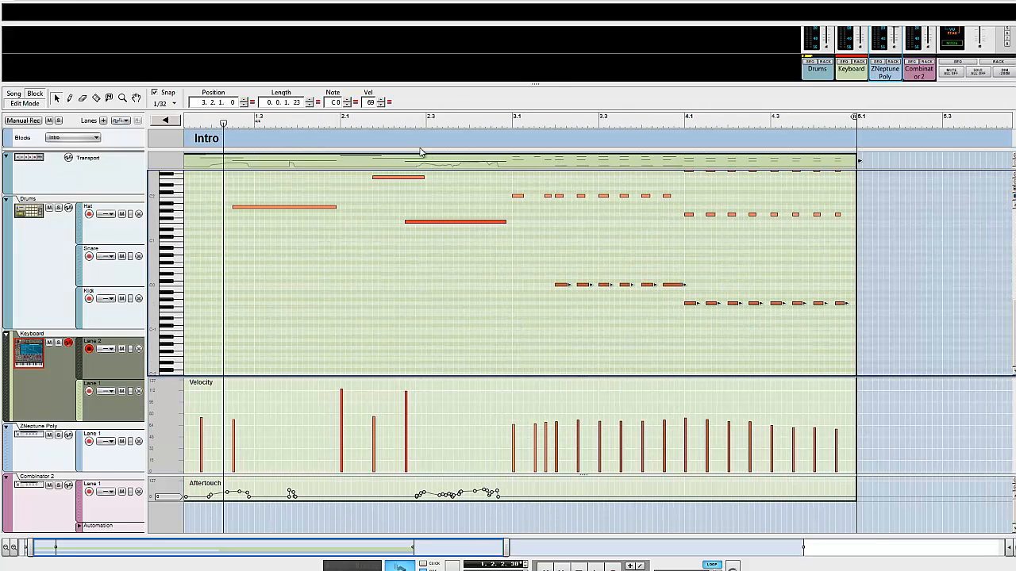
key("alt+space")
left_click(363, 315)
key("space")
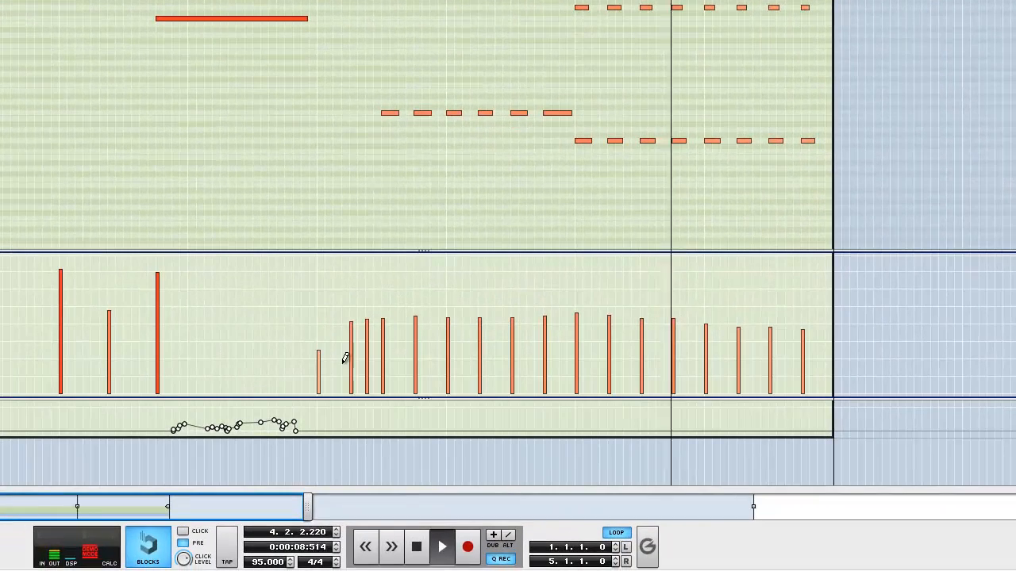
Redraw the velocities of the repeated notes in bars 3 and 4 as a soft rising ramp and lower those of the notes before them
left_click_drag(345, 358, 810, 354)
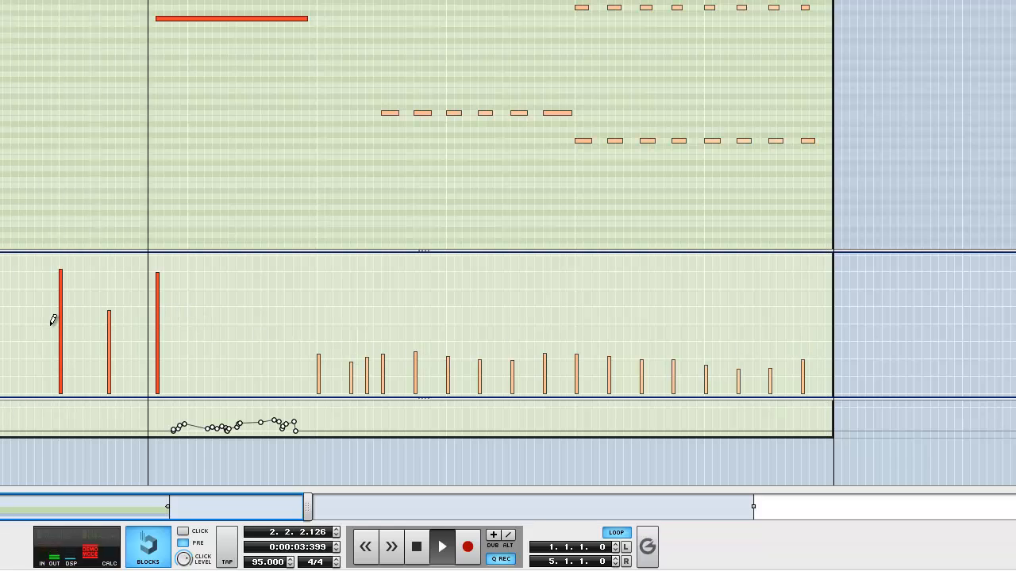
left_click_drag(52, 323, 68, 323)
left_click(157, 311)
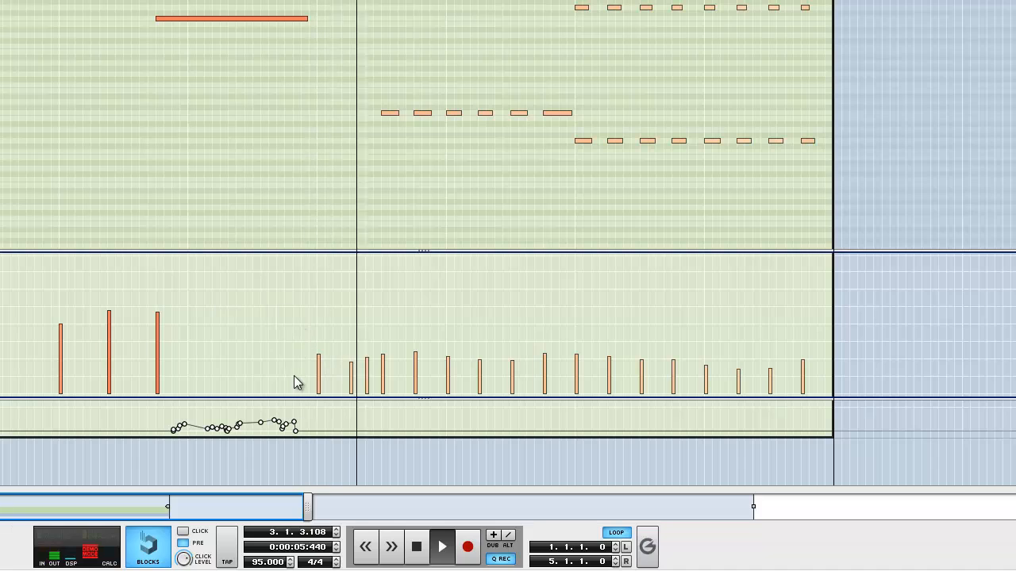
mouse_move(317, 379)
left_mouse_down()
mouse_move(381, 363)
mouse_move(480, 370)
mouse_move(828, 331)
left_mouse_up()
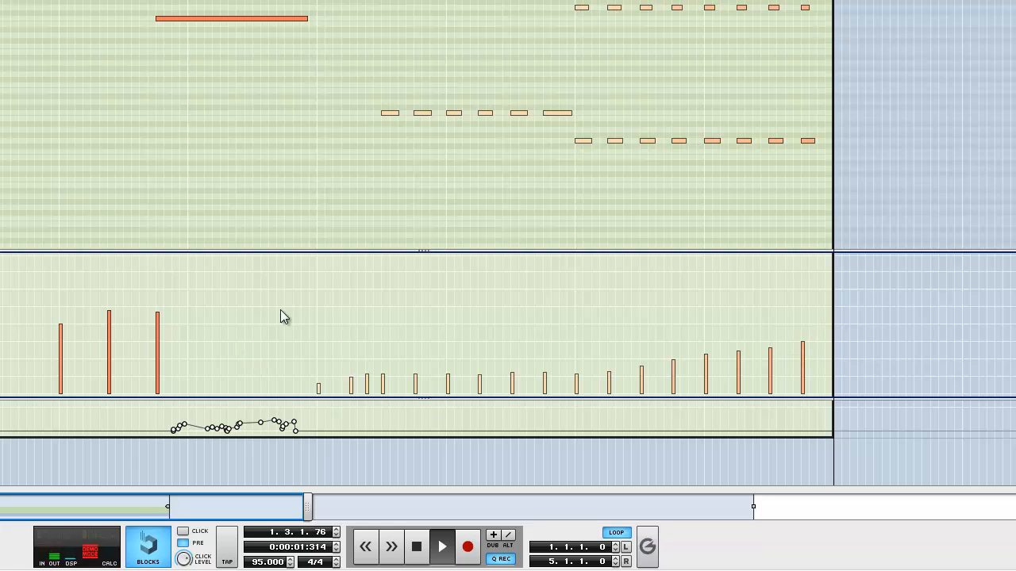
left_click_drag(195, 344, 2, 346)
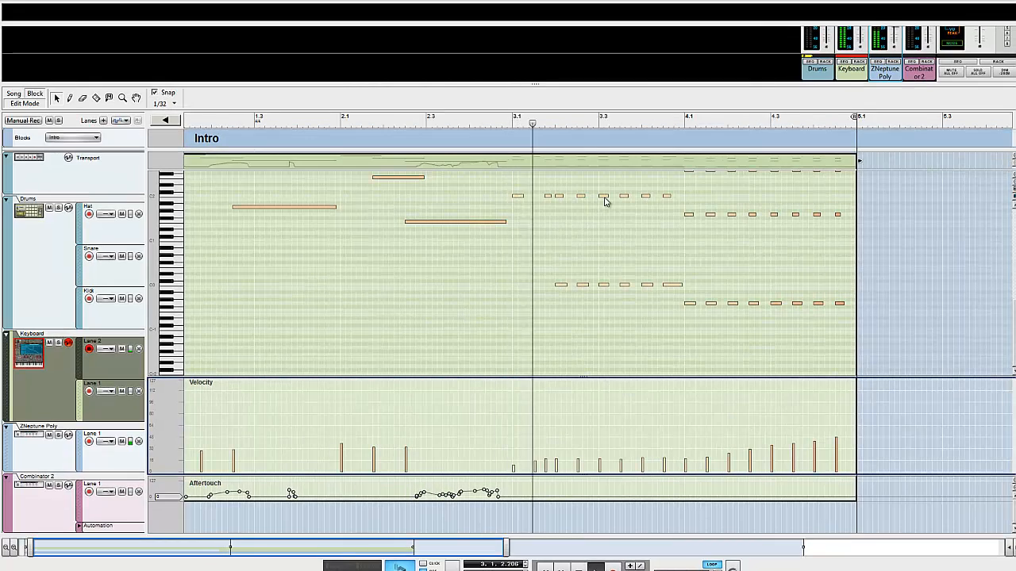
Lower the velocities of the three notes in the Keyboard Lane 1 clip starting at bar 3
scroll(565, 226, "up", 5)
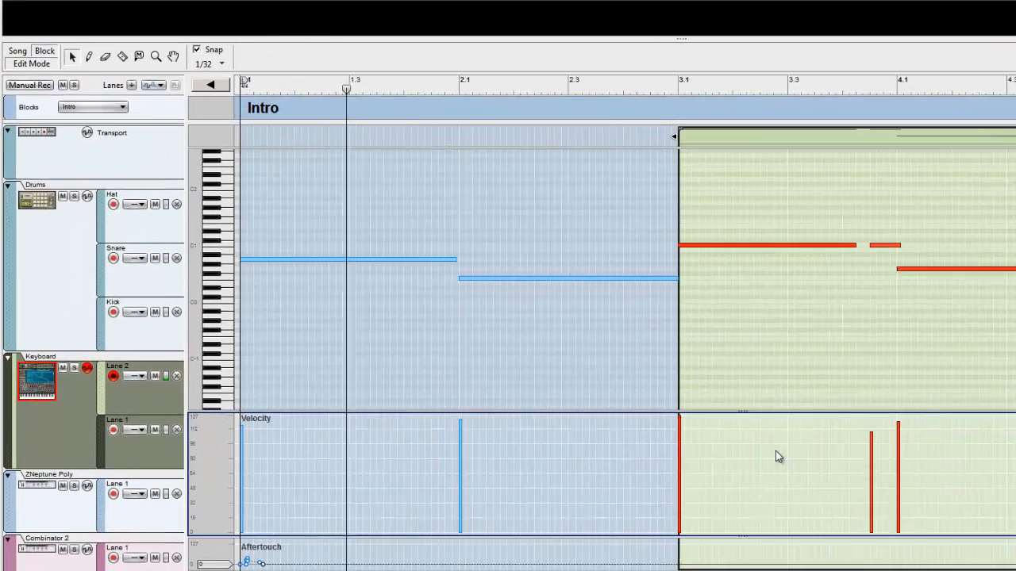
left_click(687, 446)
mouse_move(688, 444)
left_mouse_down()
mouse_move(789, 435)
mouse_move(915, 453)
left_mouse_up()
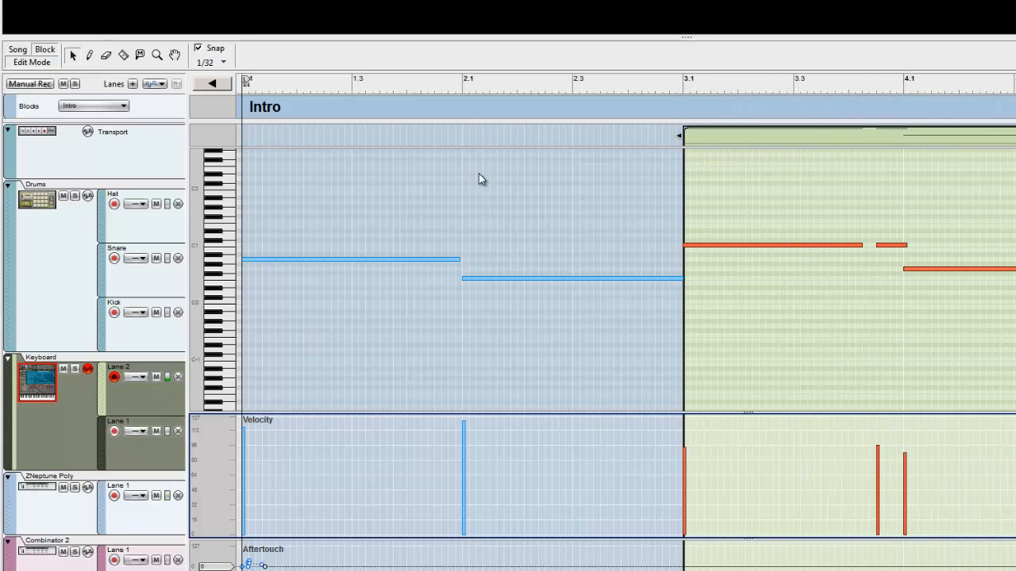
Leave the clip's note editing and switch from the Intro block to the Song arrangement
left_click(475, 139)
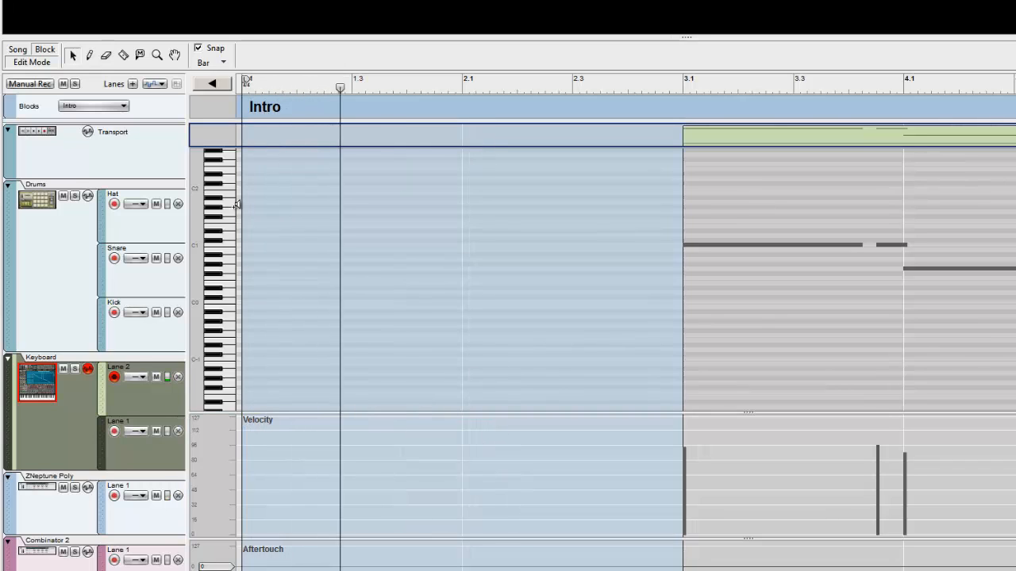
left_click(220, 85)
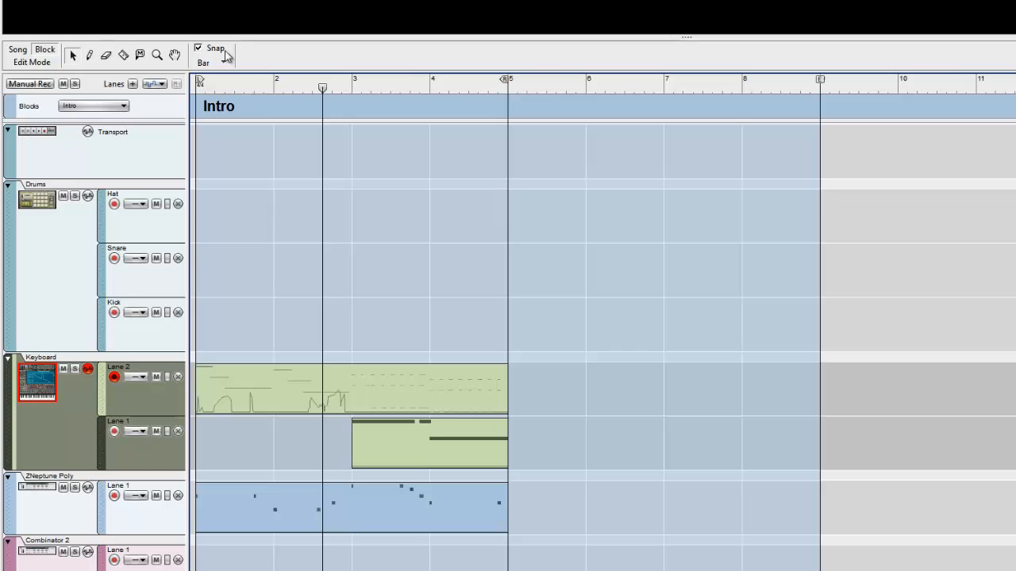
left_click(77, 104)
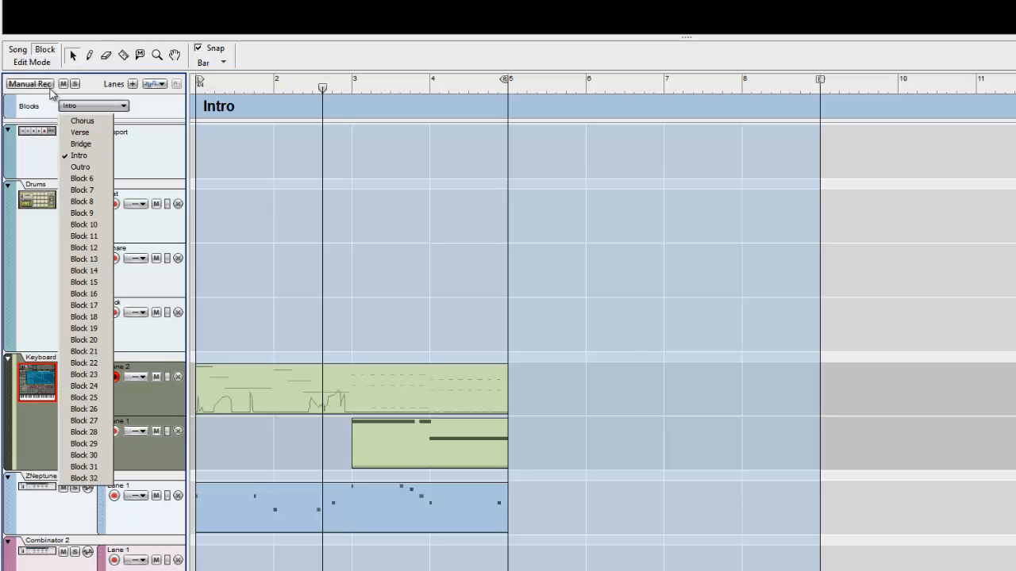
left_click(27, 104)
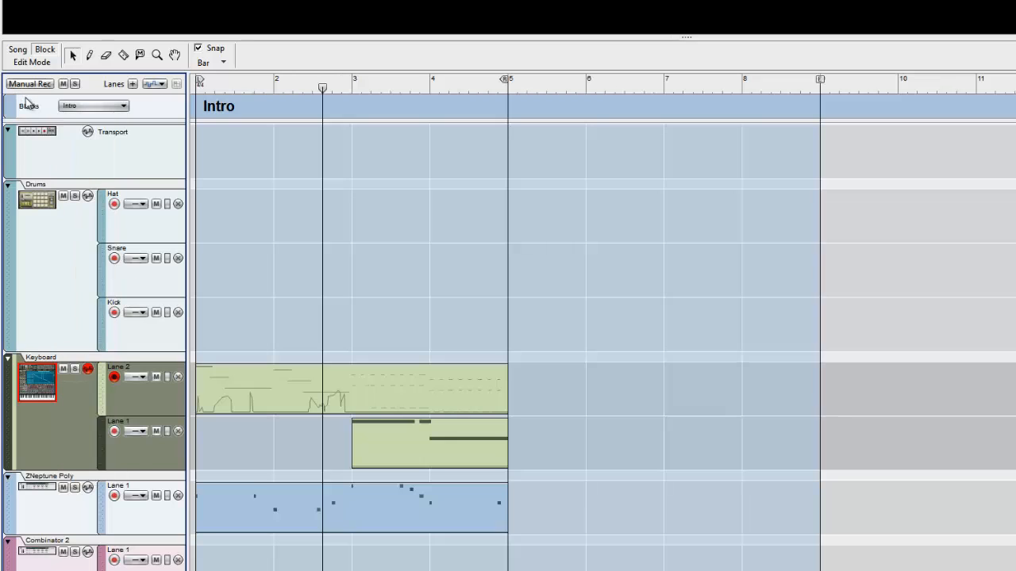
left_click(19, 49)
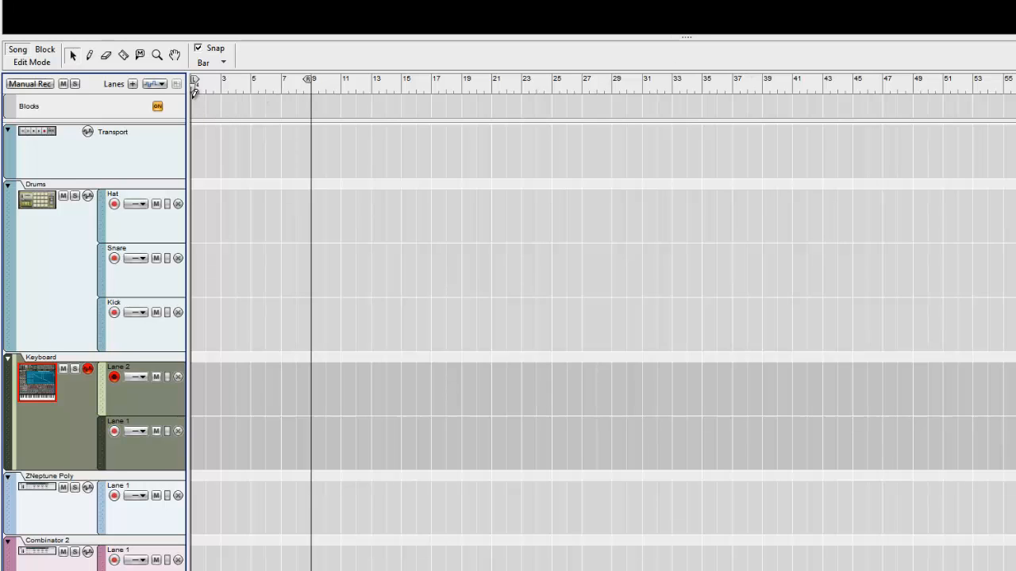
Place a Chorus block in the song's Blocks lane and make it eight bars long starting at bar 32
mouse_move(198, 87)
left_mouse_down()
mouse_move(161, 88)
mouse_move(202, 98)
mouse_move(785, 92)
left_mouse_up()
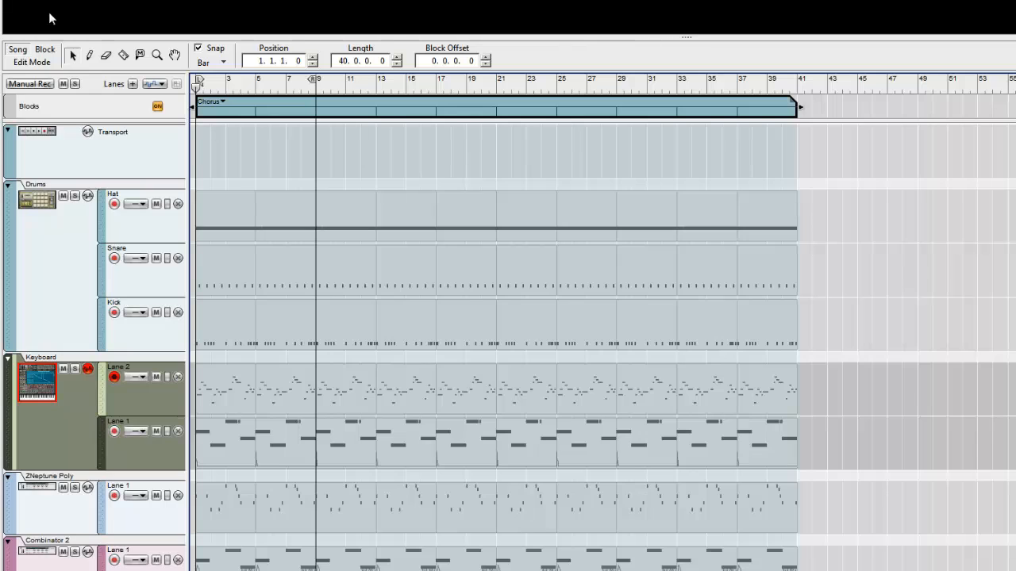
left_click(221, 103)
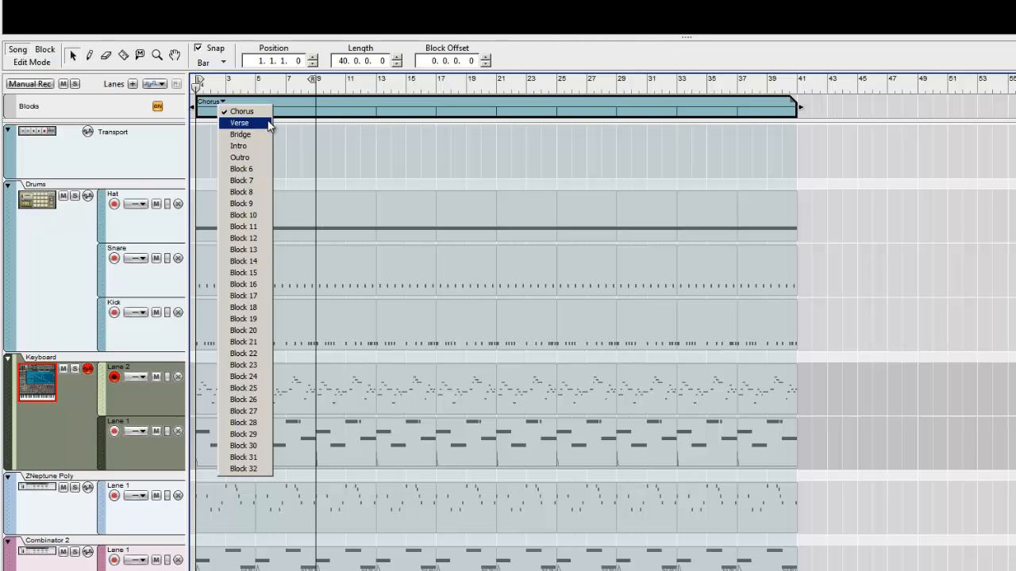
left_click(813, 111)
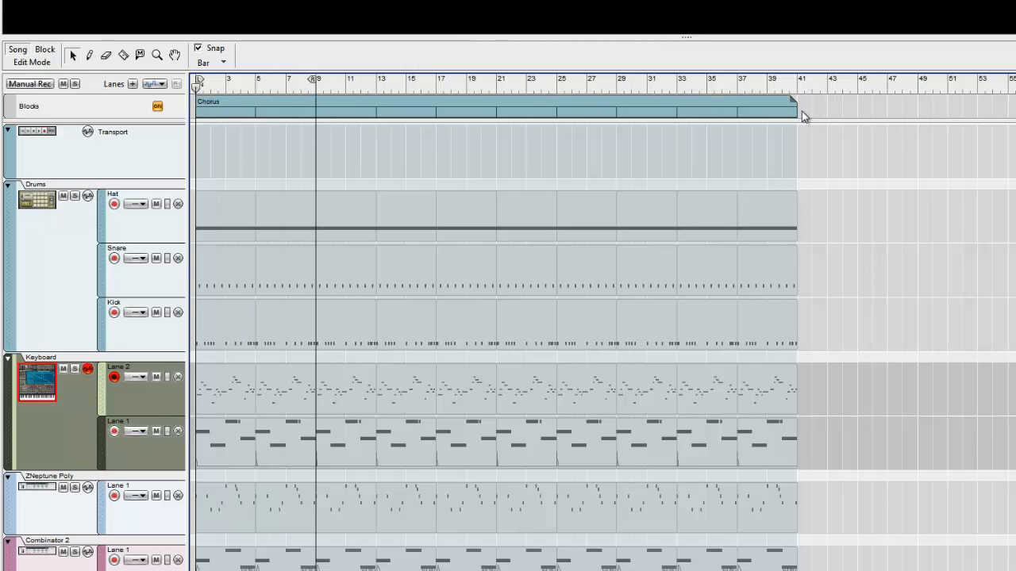
left_click_drag(783, 109, 718, 135)
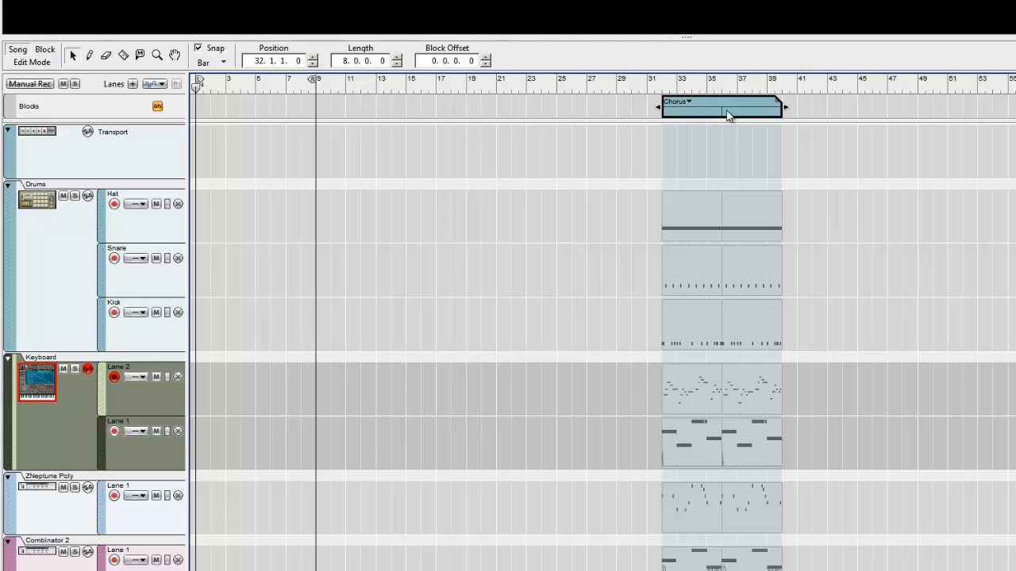
Add a 24-bar block from bar 8 up to the Chorus and assign it to Verse
left_click_drag(698, 113, 612, 108)
left_click(465, 103)
left_click(480, 123)
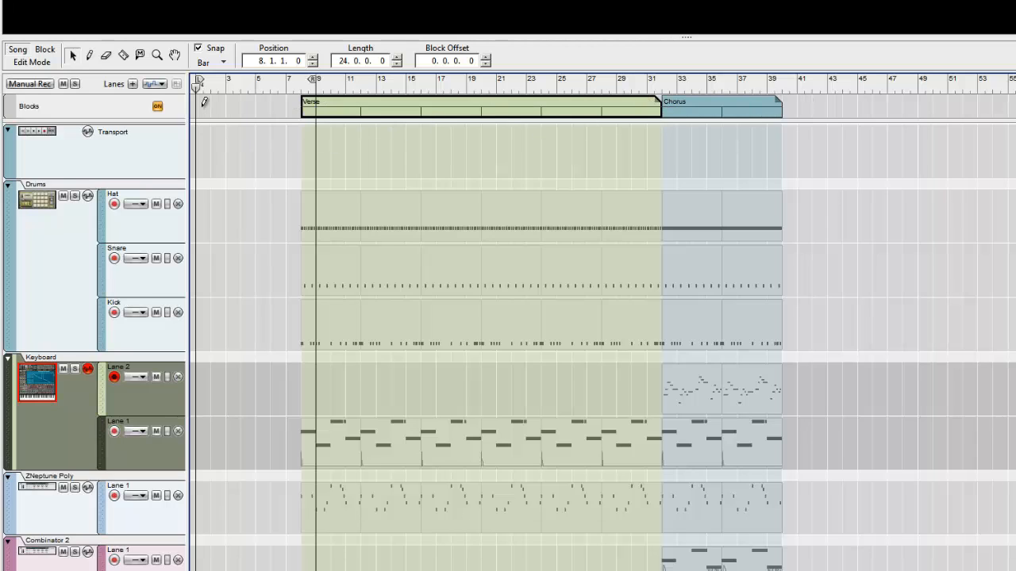
Draw a four-bar block at bar 1 of the Blocks lane and assign it to Intro
mouse_move(204, 101)
left_mouse_down()
mouse_move(294, 114)
mouse_move(283, 121)
mouse_move(284, 105)
mouse_move(243, 105)
mouse_move(264, 105)
mouse_move(255, 105)
left_mouse_up()
key("ctrl+z")
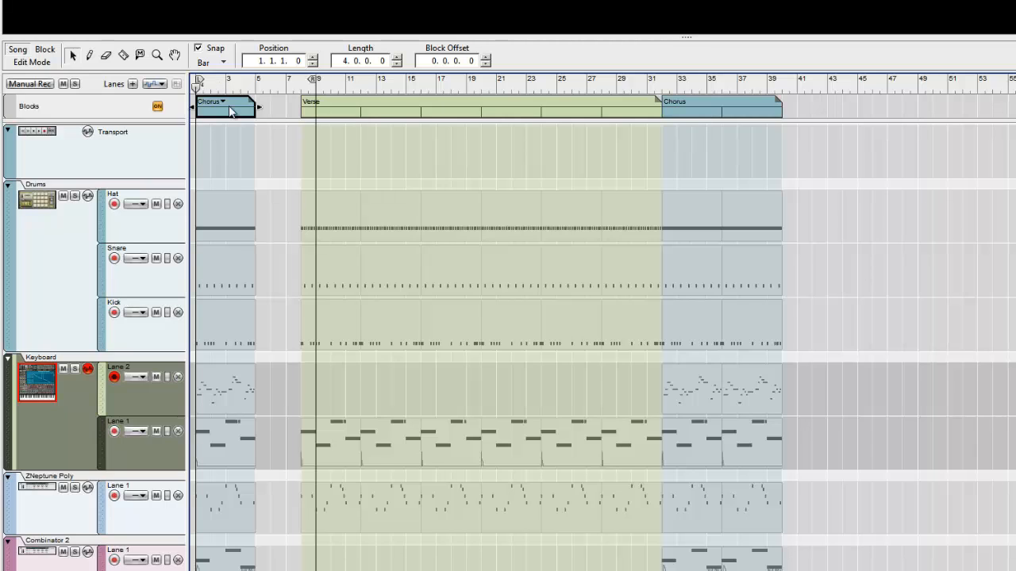
left_click(225, 102)
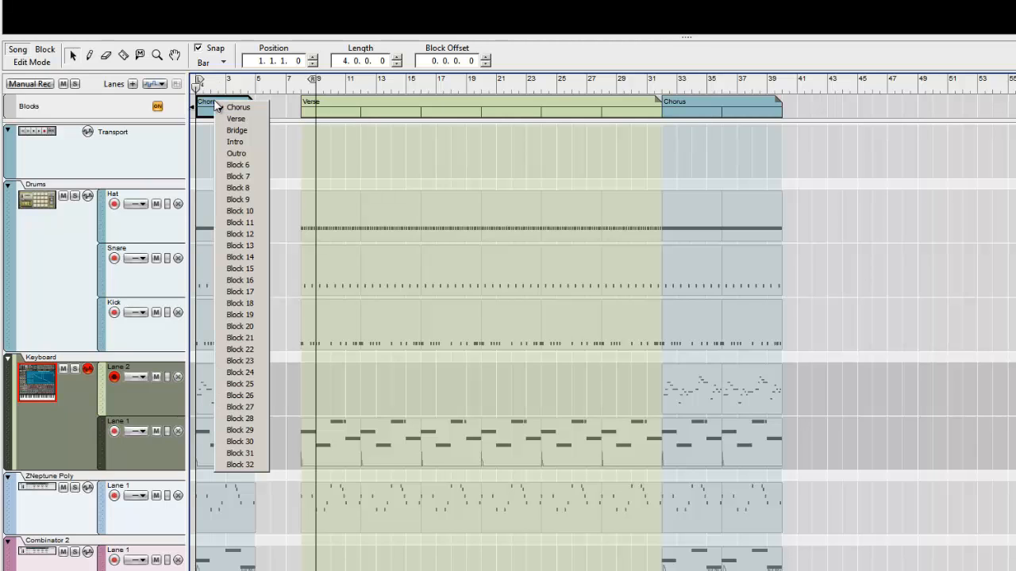
left_click(232, 146)
Reorder the blocks so the Chorus starts at bar 5 after the Intro and the Verse starts at bar 13
left_click_drag(329, 102, 777, 83)
left_click_drag(687, 109, 306, 113)
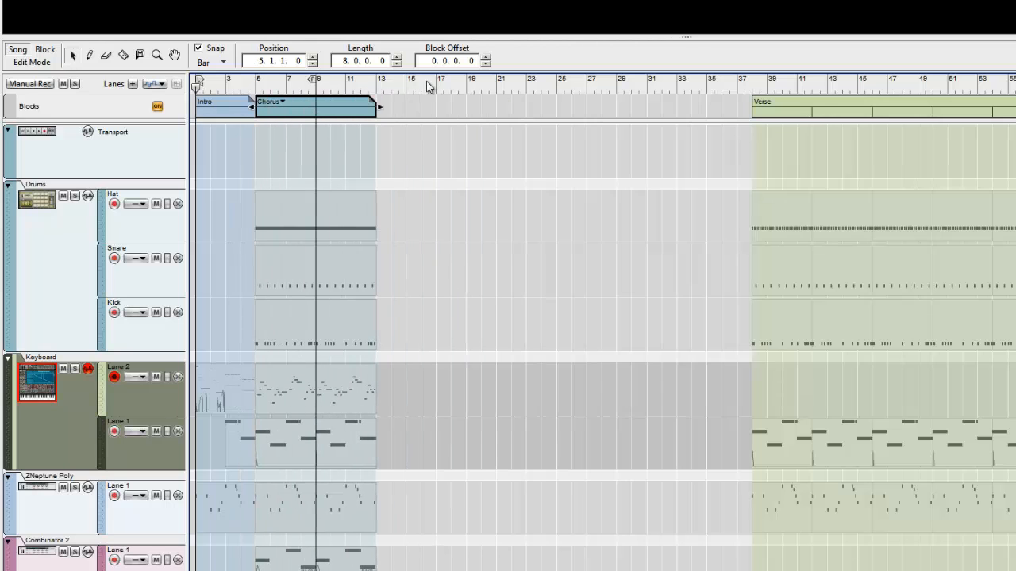
left_click_drag(818, 109, 443, 115)
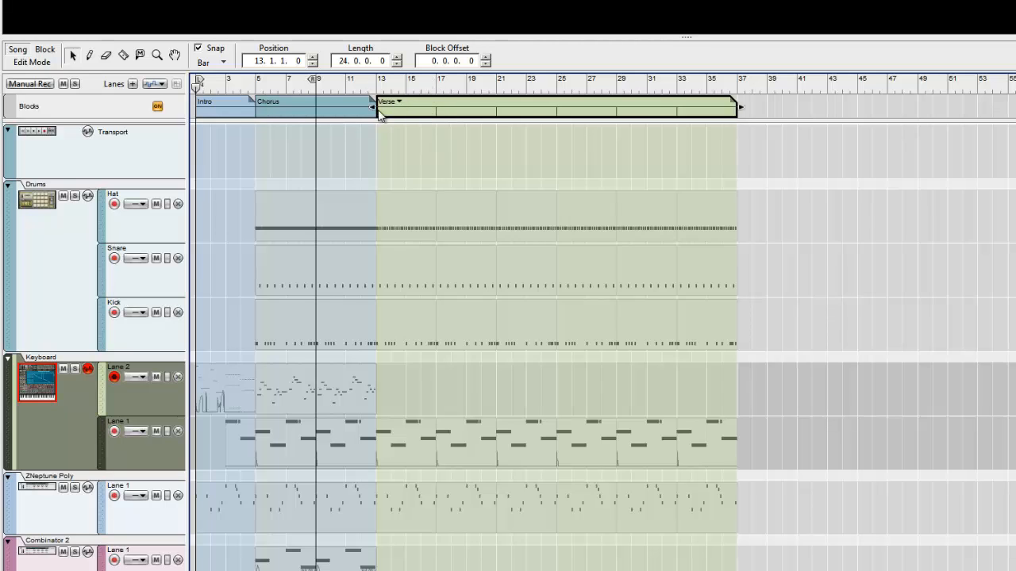
Select the Chorus and Verse blocks together and copy them to follow the first Verse from bar 37
left_click(341, 109)
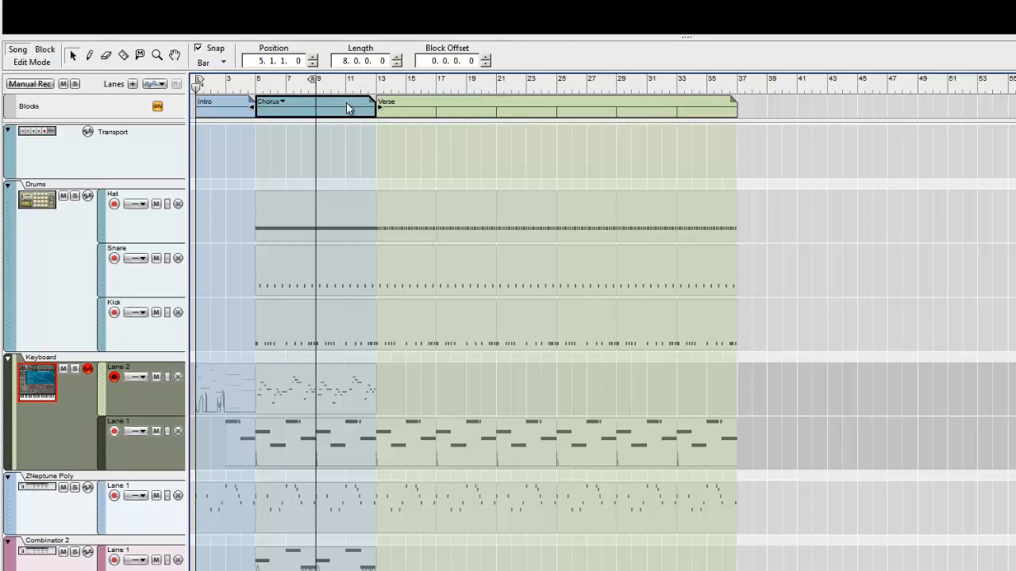
left_click(382, 101, "shift")
left_click_drag(314, 114, 787, 115)
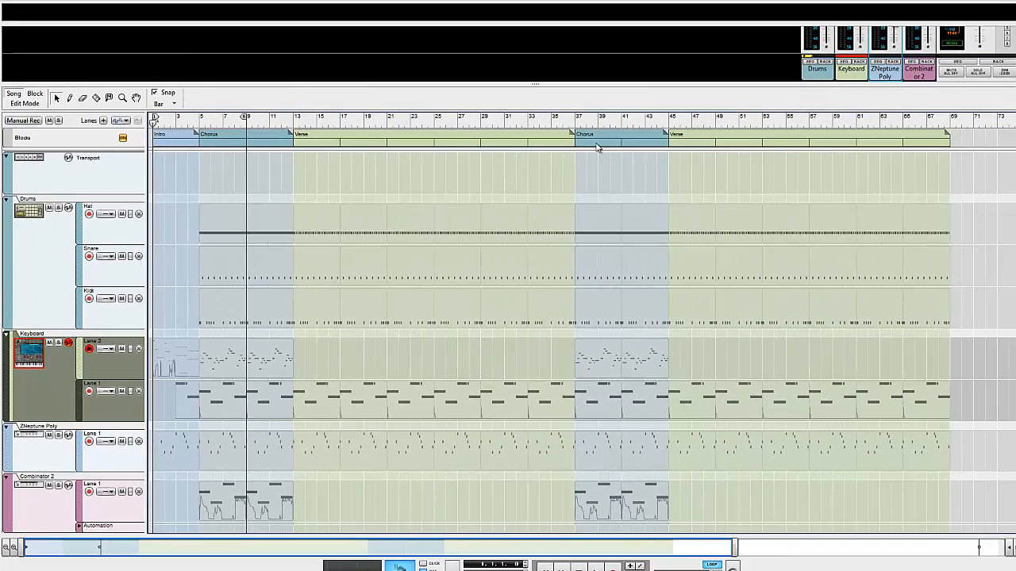
Copy the Chorus block to bar 69 and place the ruler marker just past its end
left_click_drag(634, 137, 991, 153)
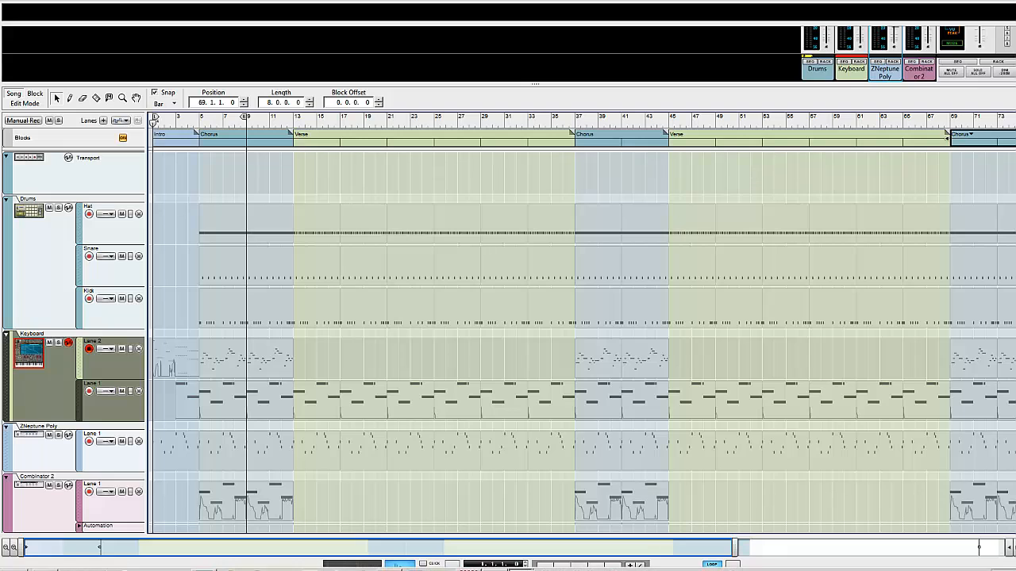
left_click_drag(735, 547, 819, 547)
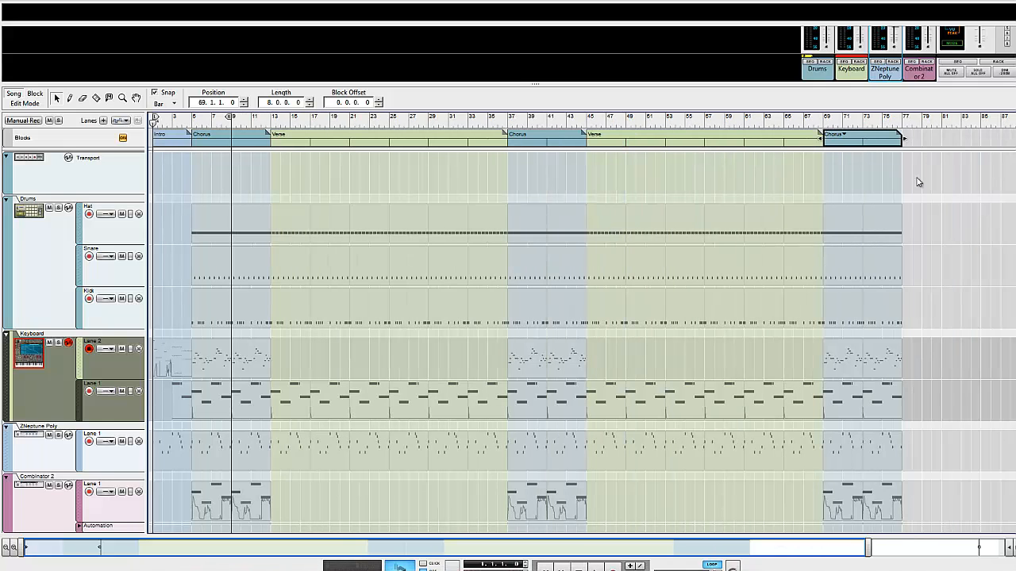
left_click(911, 119)
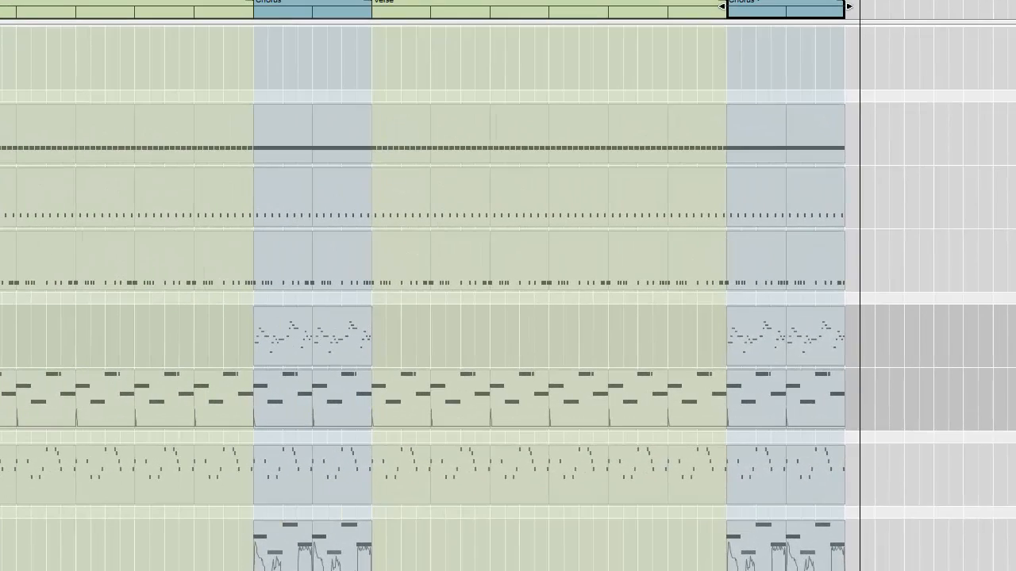
Start saving the song and browse to the root of MEDIA_DRIVE (D:), checking the existing _Music - Reason folder
key("ctrl+s")
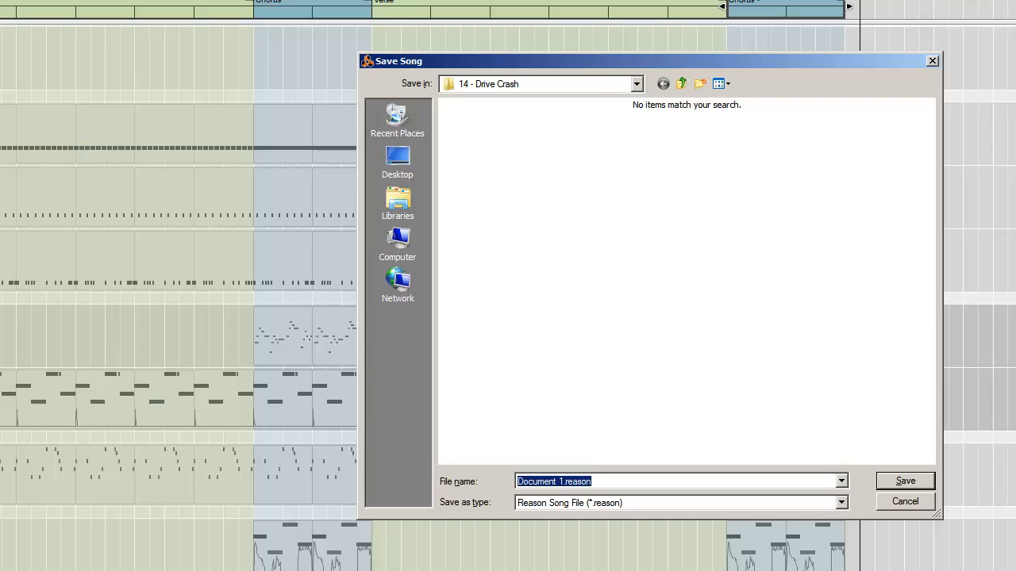
left_click(560, 162)
key("BackSpace")
key("BackSpace")
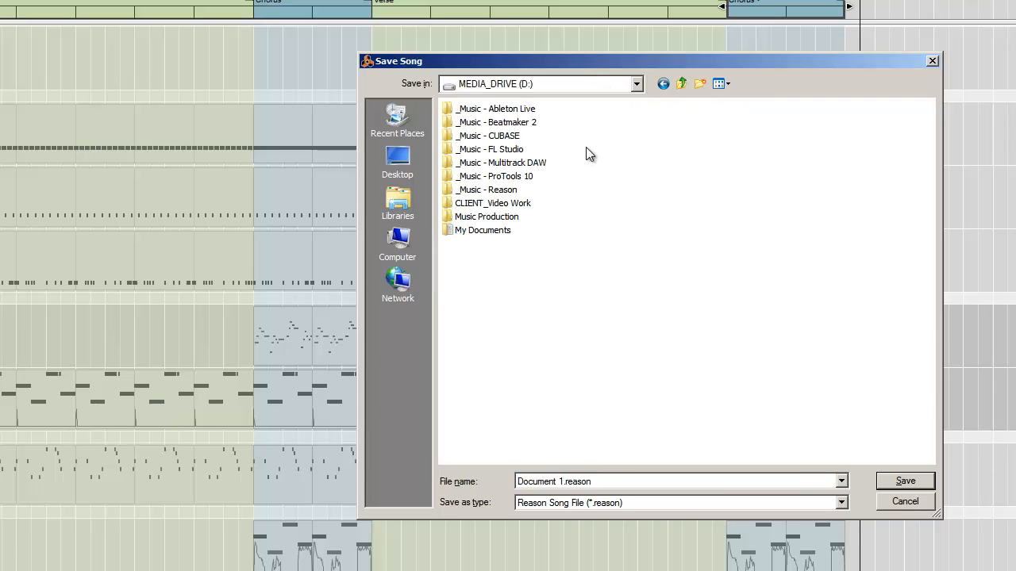
double_click(509, 191)
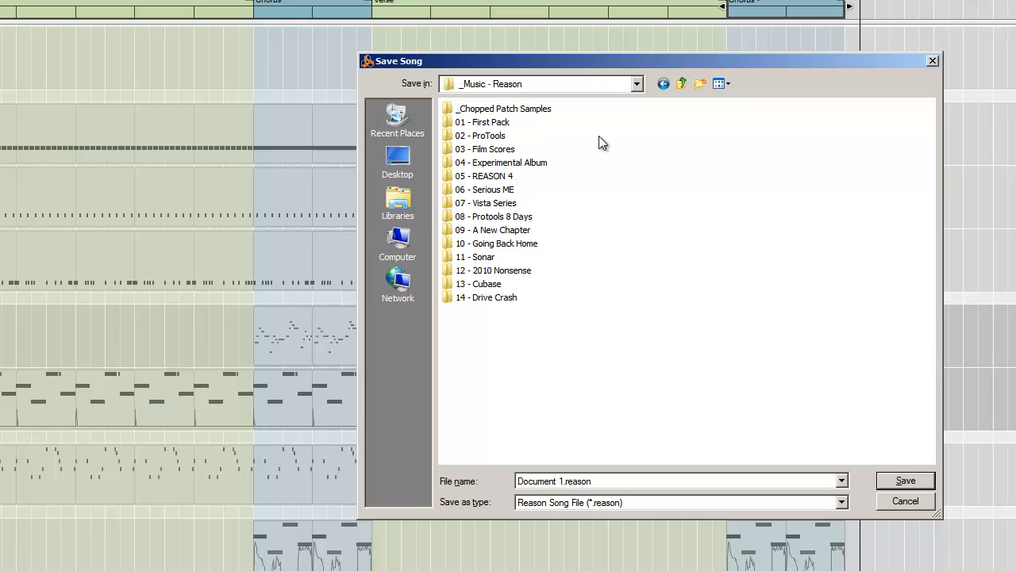
key("BackSpace")
Create a folder named "_Music - Reason 6" on MEDIA_DRIVE (D:) and open it
left_click(693, 86)
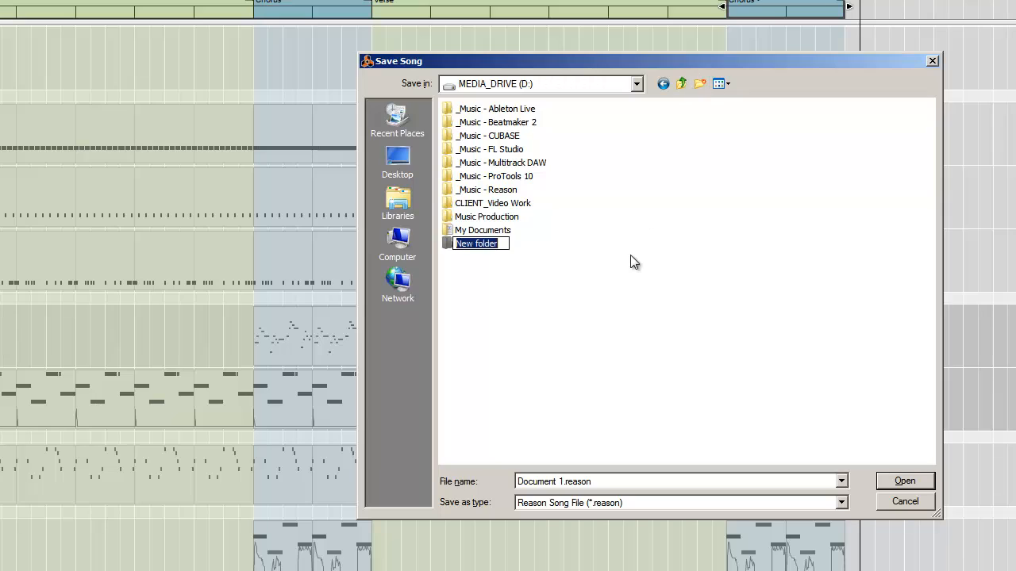
type("_Music - Reasin")
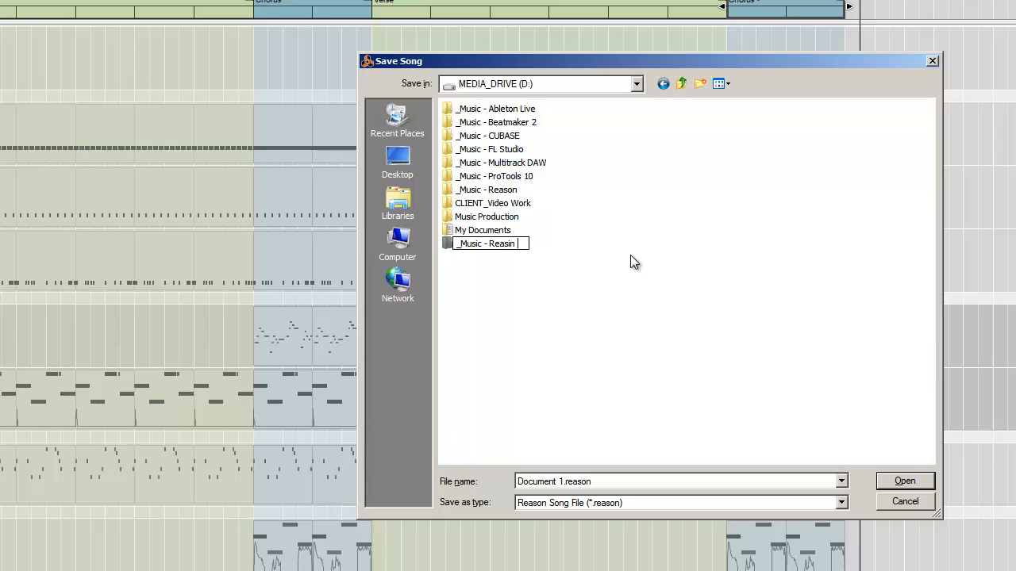
key("BackSpace")
key("BackSpace")
key("BackSpace")
type("on 6")
key("Return")
key("Return")
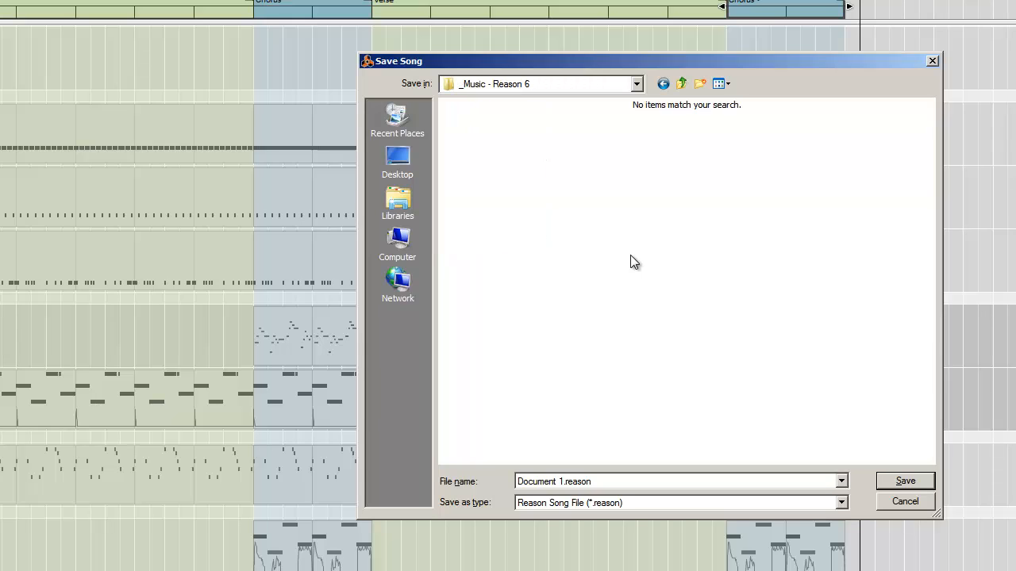
Create a subfolder named "01 - My first Batch" inside _Music - Reason 6 and open it
left_click(704, 85)
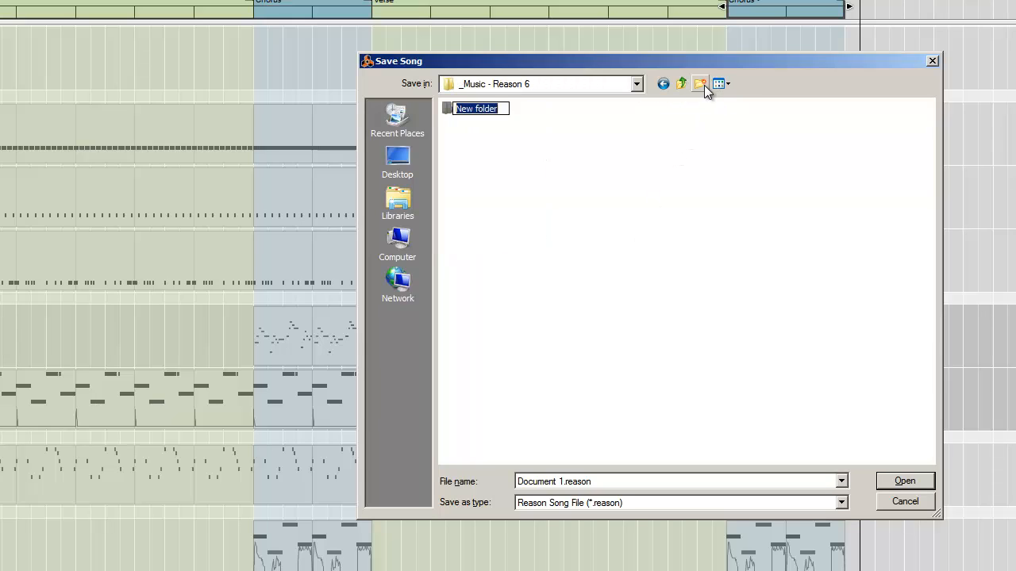
type("01 - My first Batch")
key("Return")
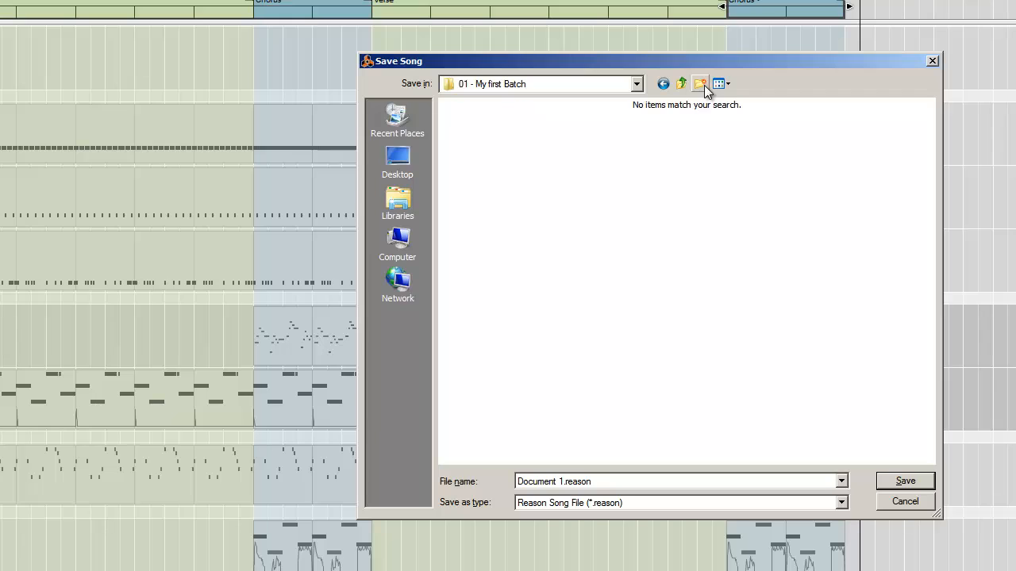
Save the song in this folder under the file name "01 - Hopefully Tuotie"
left_click(606, 482)
type("0")
type("01 - Hopefully Tuotie")
key("Return")
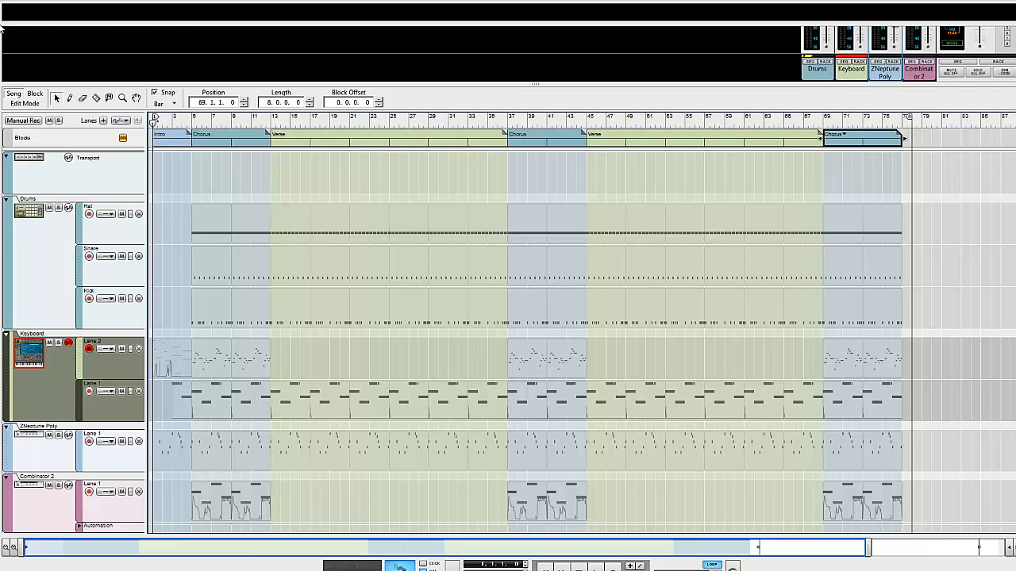
Play the arrangement from the start to check the Intro, with the mixer area kept small
left_click(12, 2)
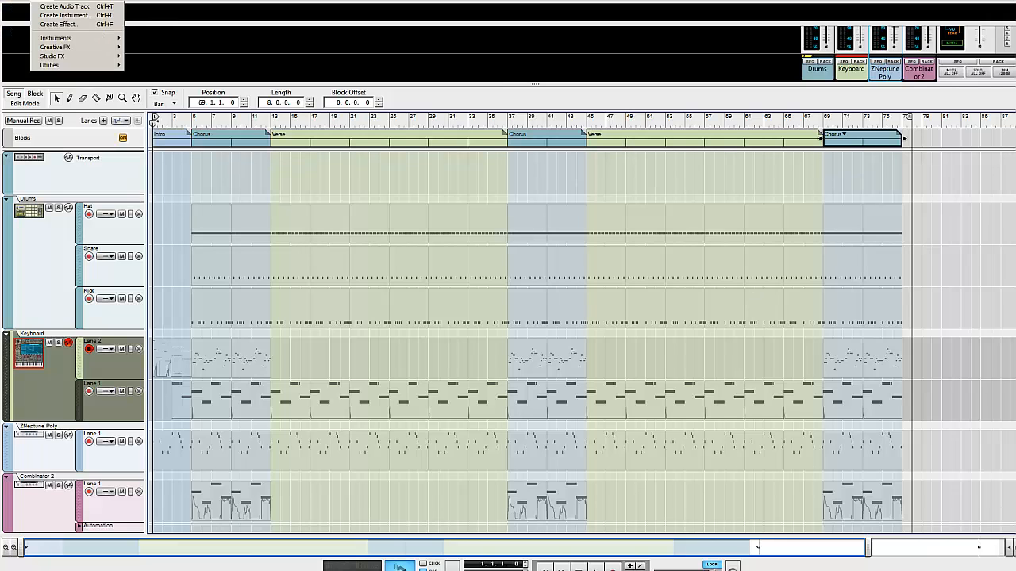
left_click(295, 24)
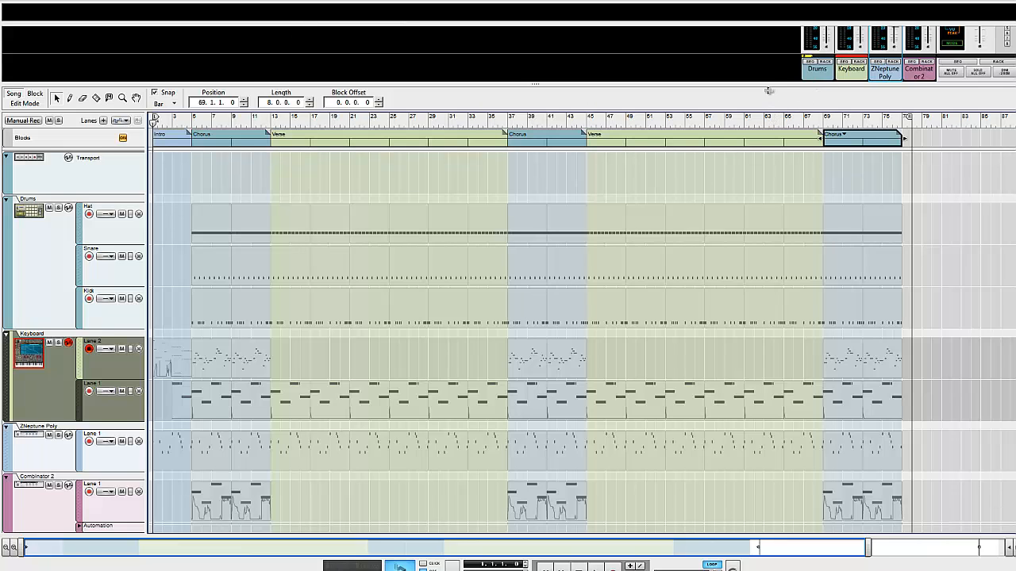
left_click_drag(768, 92, 755, 267)
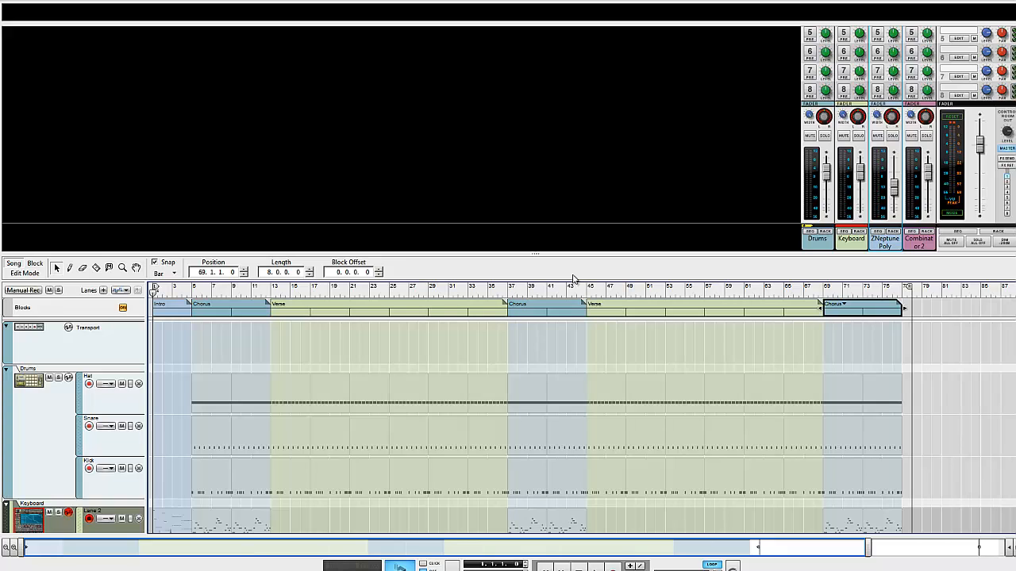
key("space")
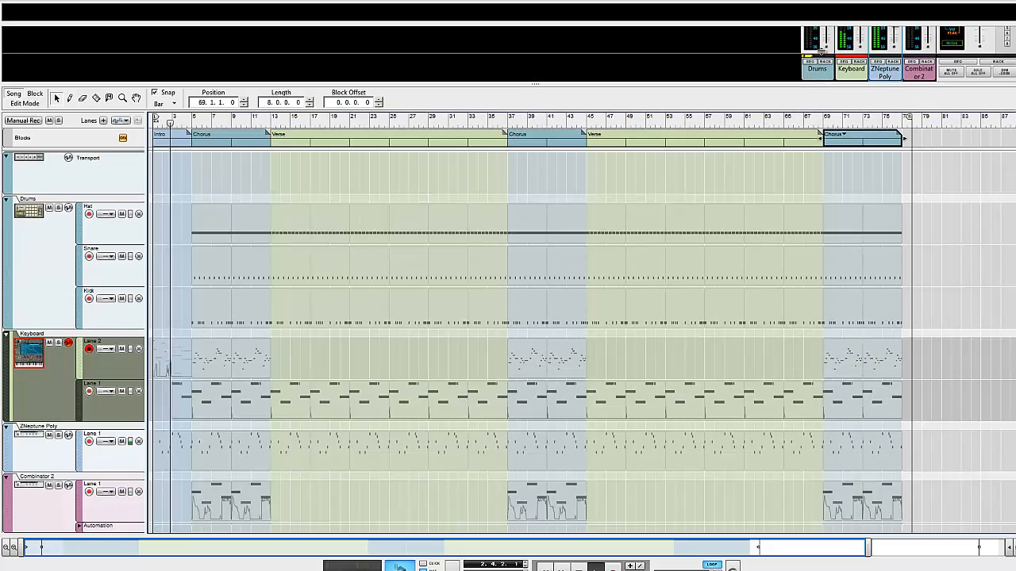
left_click_drag(813, 251, 813, 83)
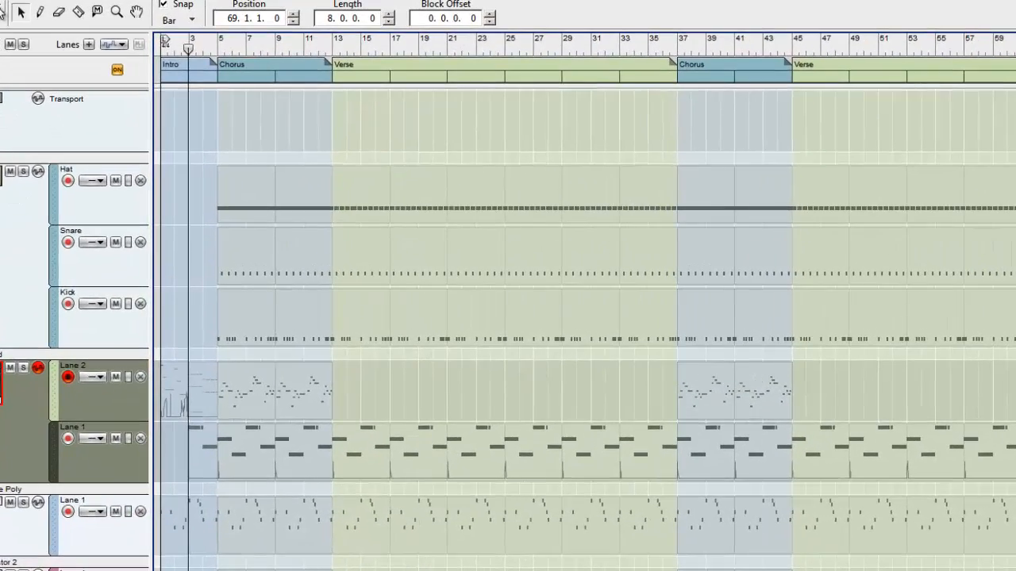
In the Intro block, lower the velocity of the first note in the Keyboard Lane 2 clip to 32
left_click(36, 94)
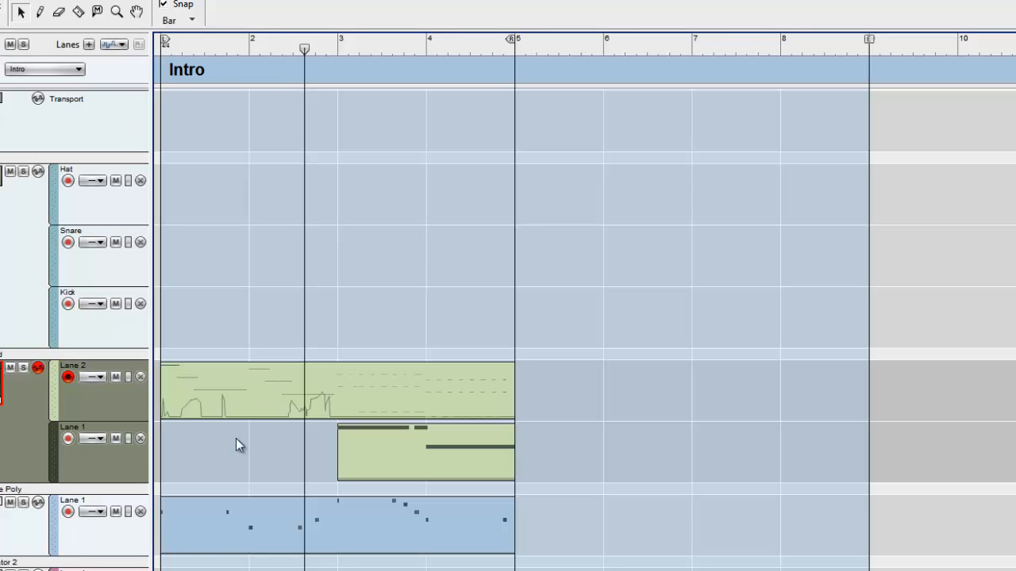
left_click_drag(363, 50, 45, 69)
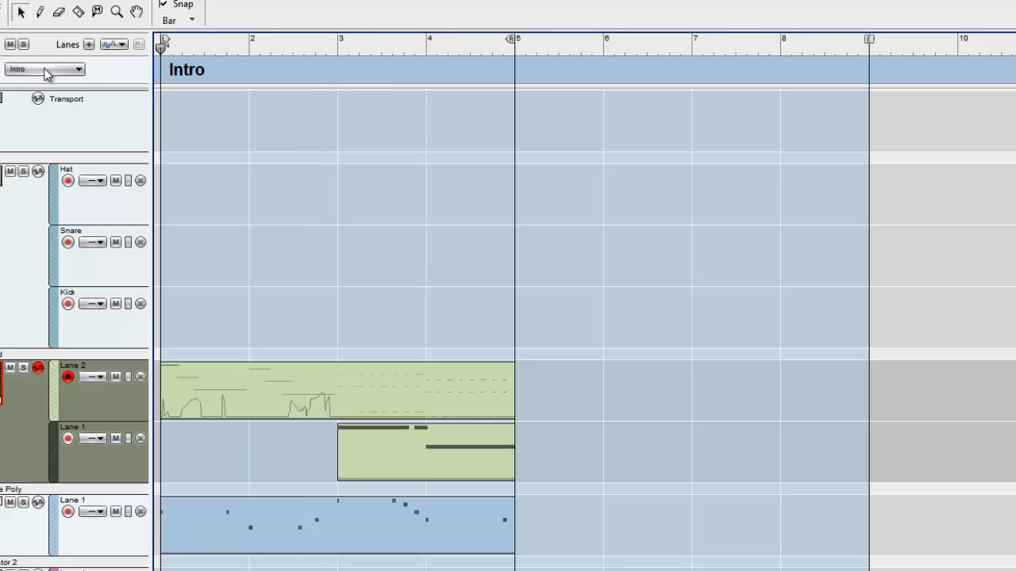
left_click(174, 373)
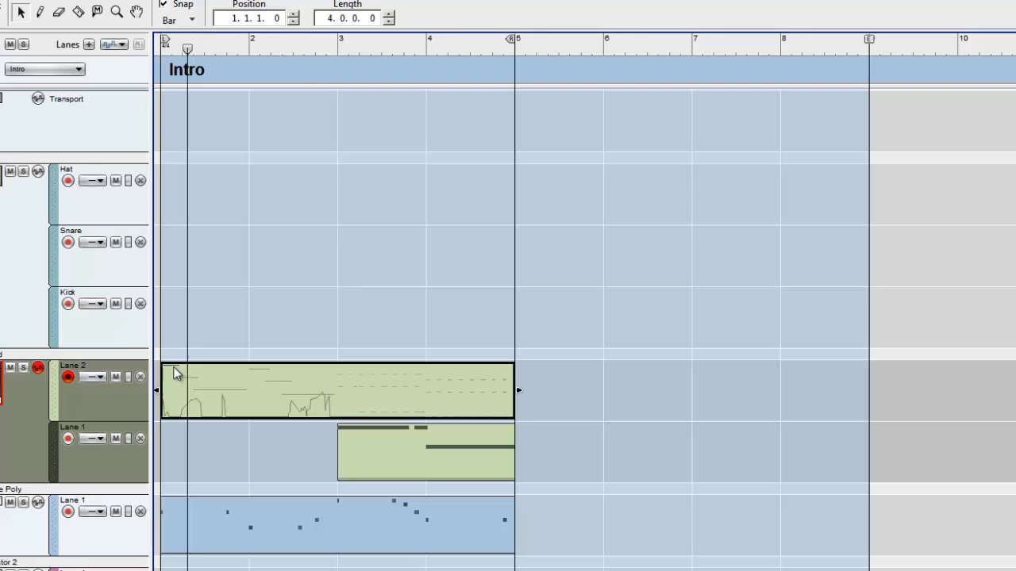
double_click(176, 373)
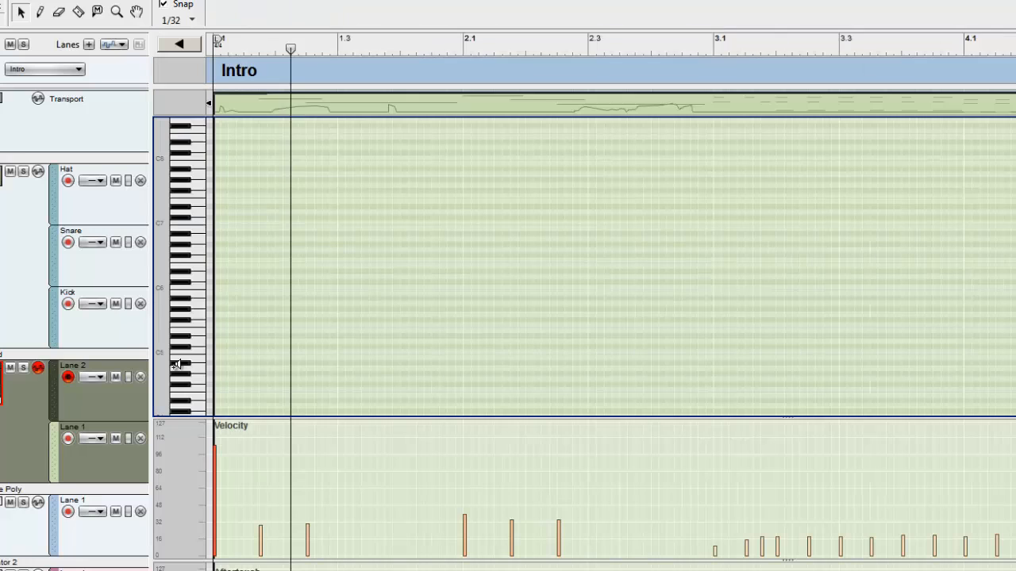
left_click(219, 478)
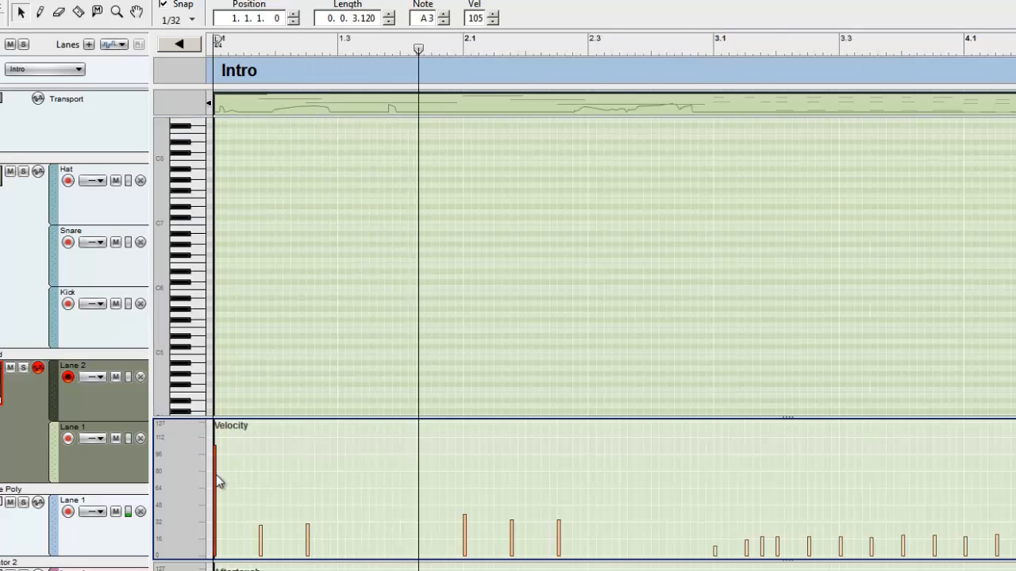
left_click_drag(219, 459, 218, 472)
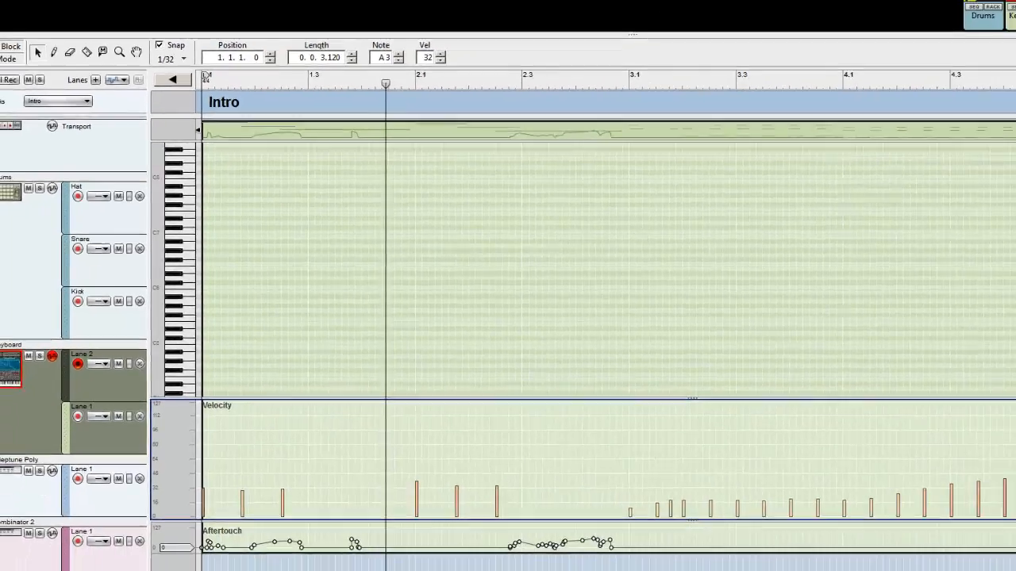
Return to the full song arrangement and play it from bar 1
left_click(16, 92)
left_click(32, 94)
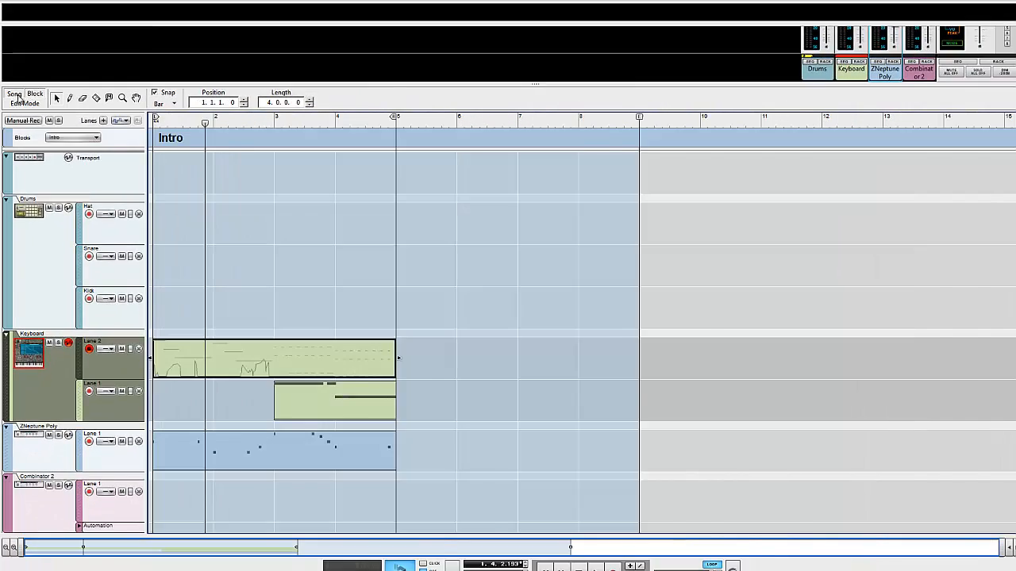
left_click(16, 93)
left_click_drag(200, 121, 91, 125)
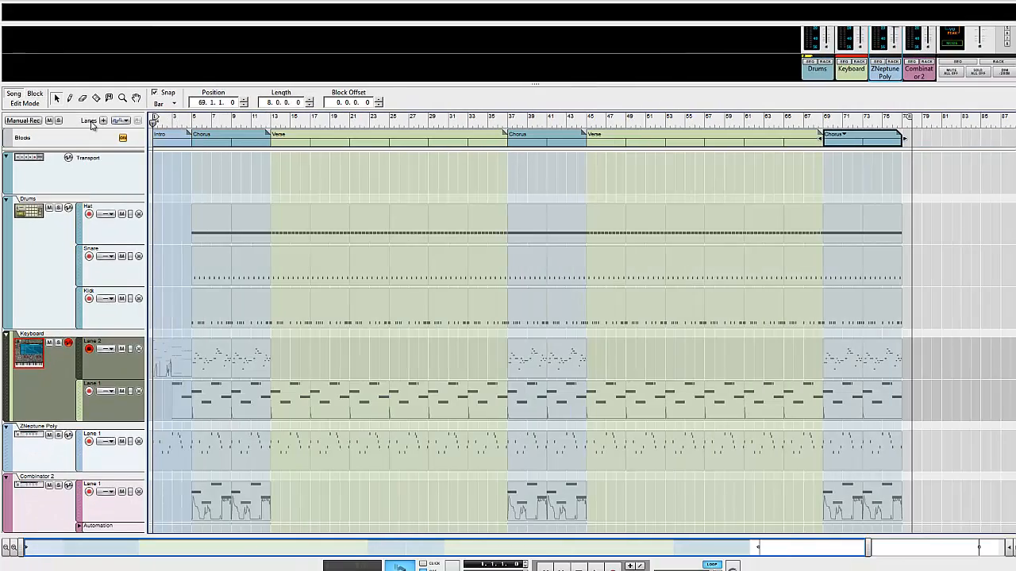
key("space")
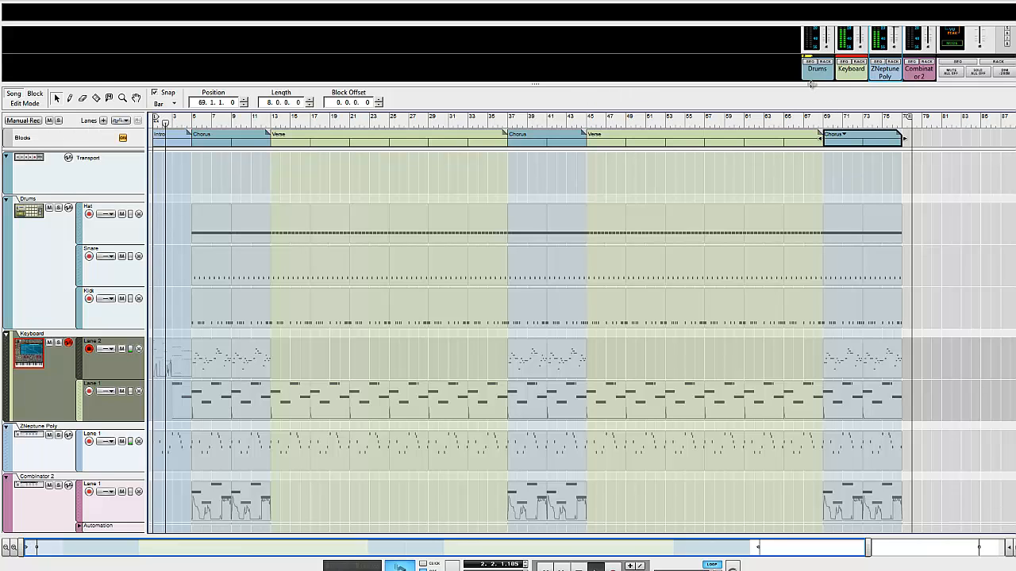
Enlarge the mixer area and lower the Combinator 2 channel's level to about -12.5 dB during playback
left_click_drag(811, 85, 750, 496)
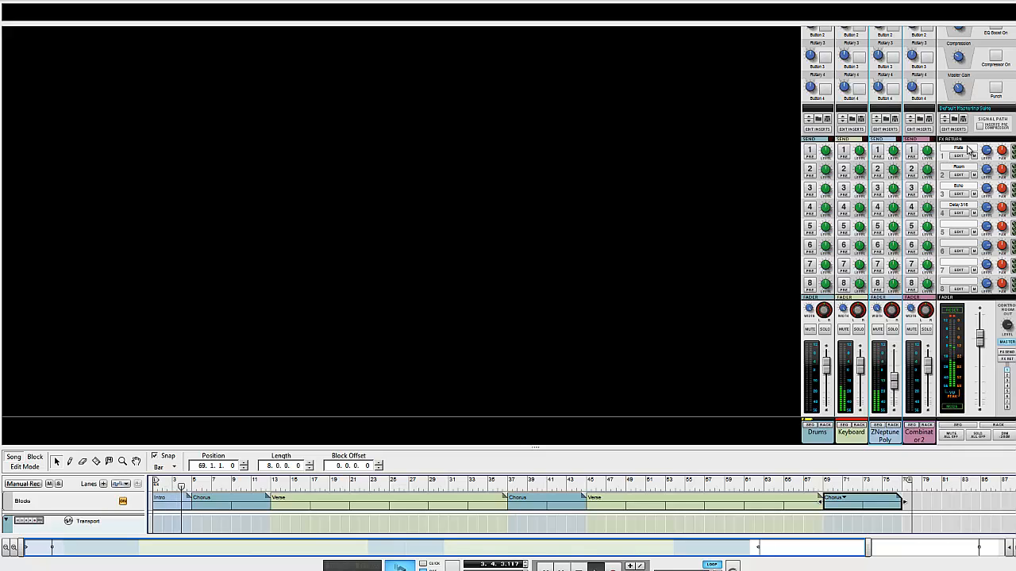
left_click(859, 311)
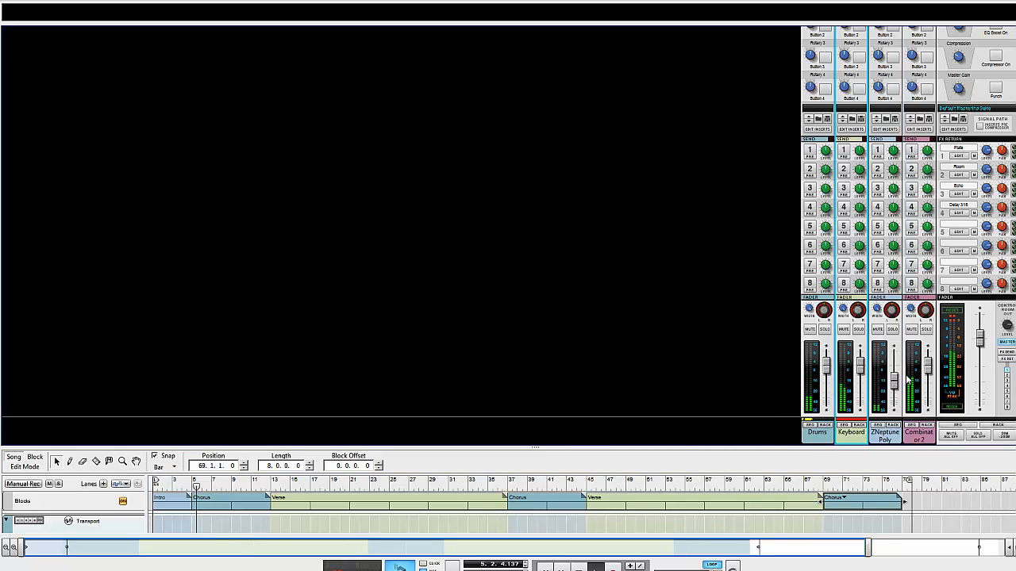
left_click_drag(806, 449, 781, 394)
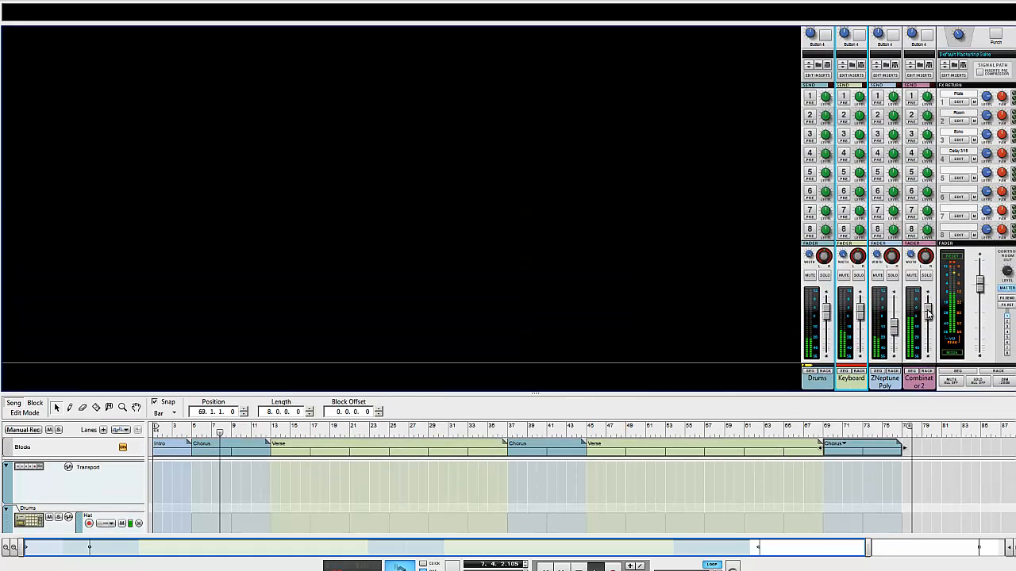
left_click_drag(927, 311, 927, 326)
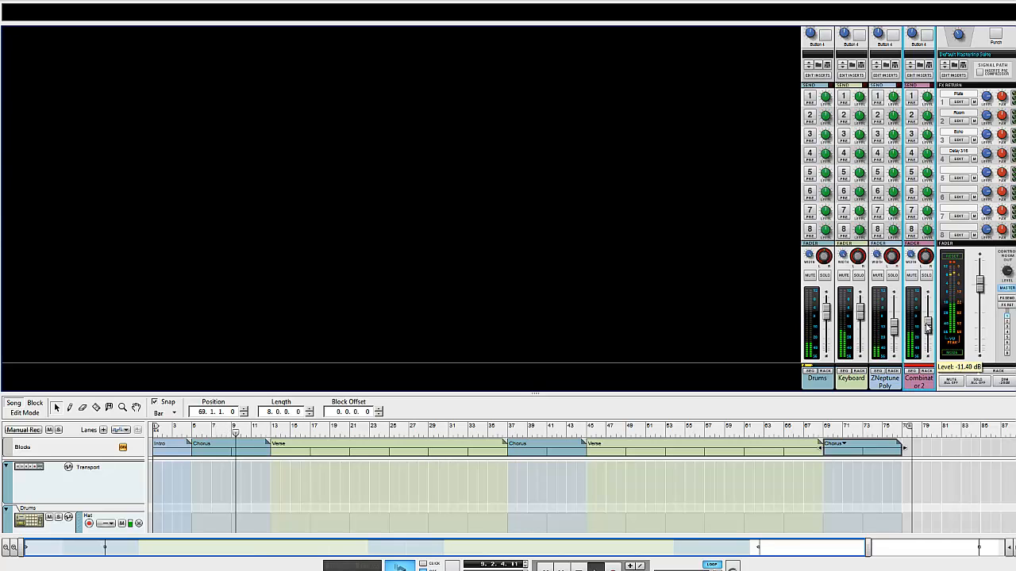
left_click_drag(927, 327, 927, 331)
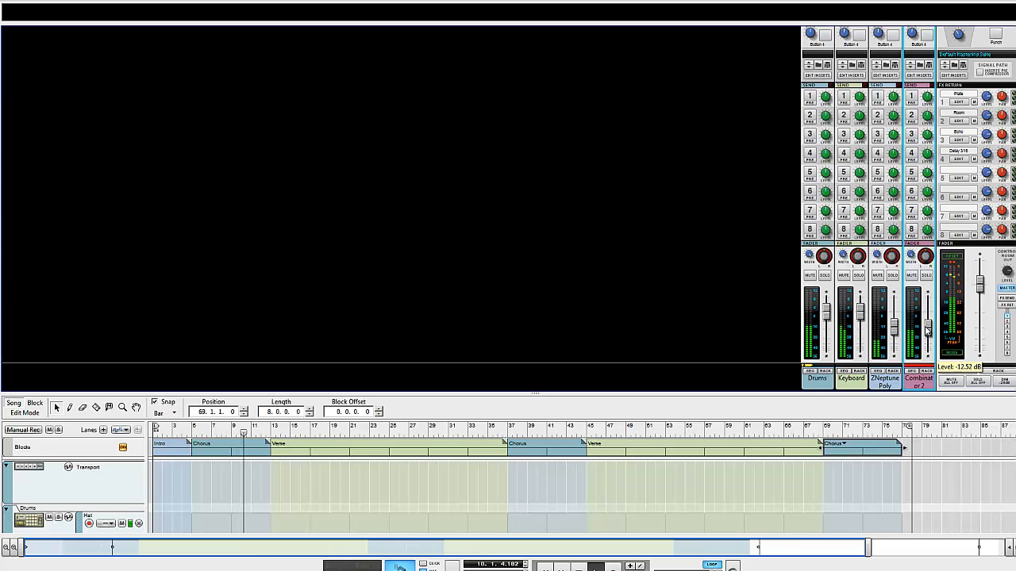
Replay from the Chorus at bar 5 and enable the Combinator 2 channel's low pass filter at about 3.83 kHz
scroll(932, 254, "up", 5)
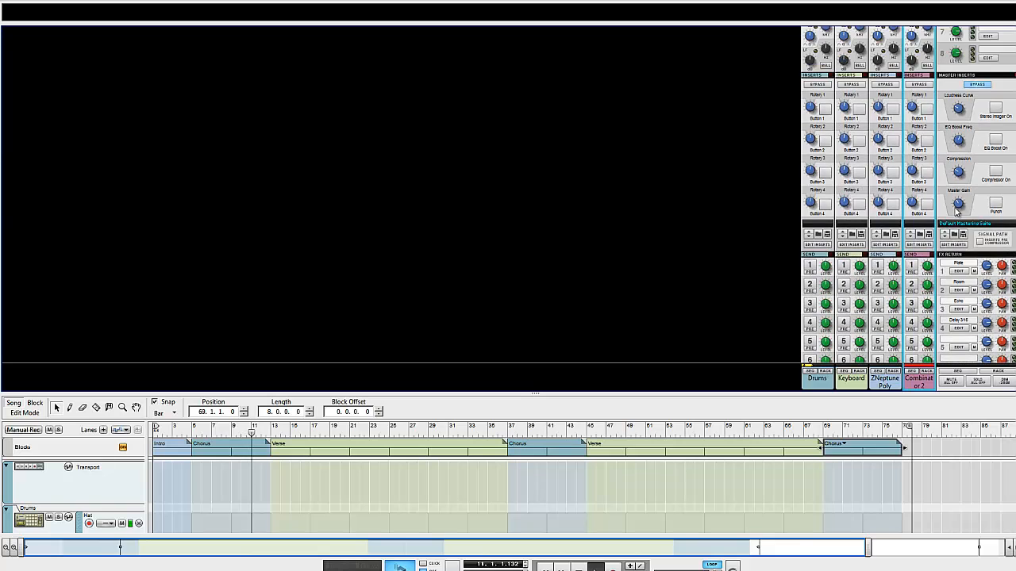
scroll(938, 153, "up", 8)
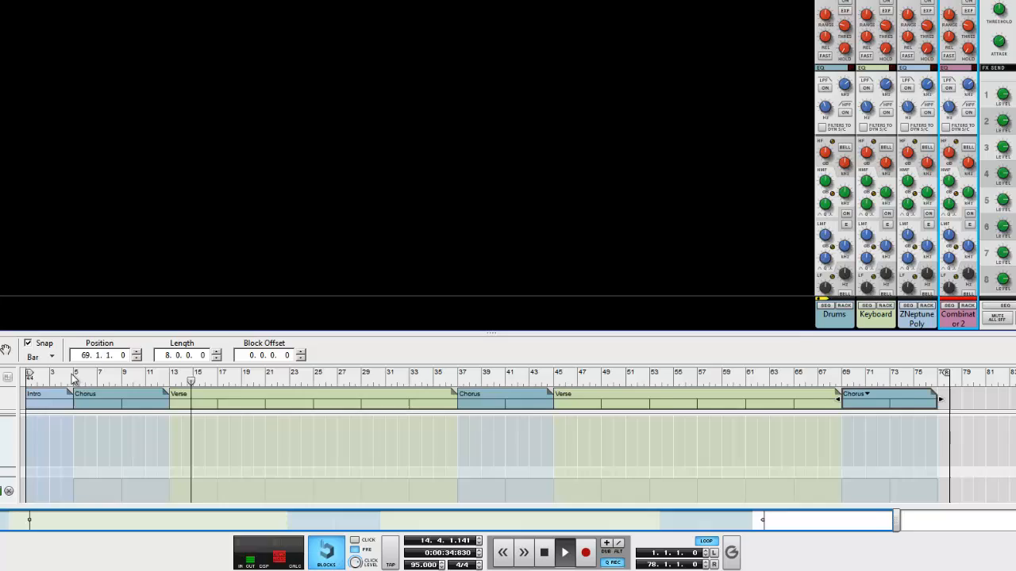
left_click(138, 405)
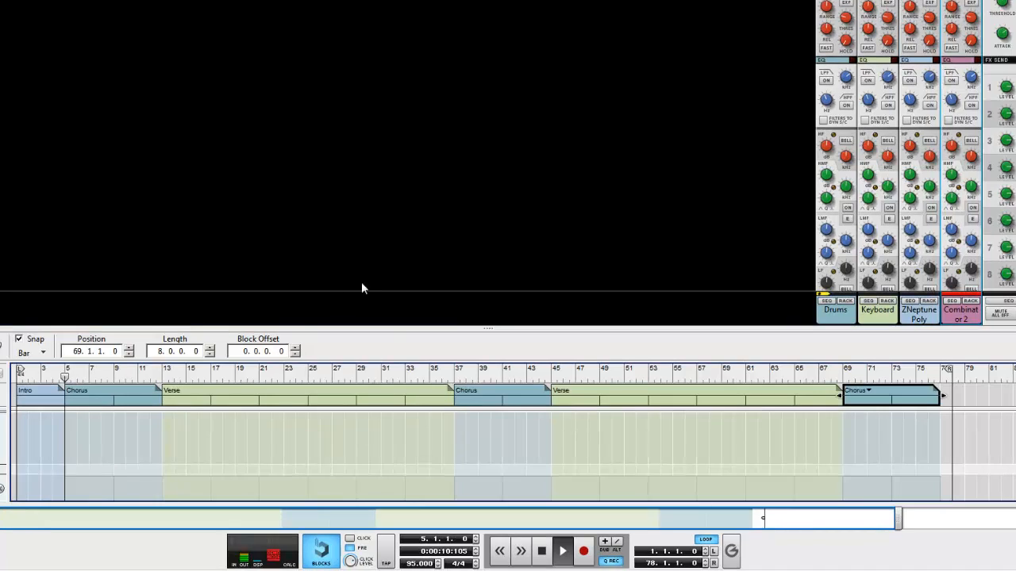
left_click(951, 81)
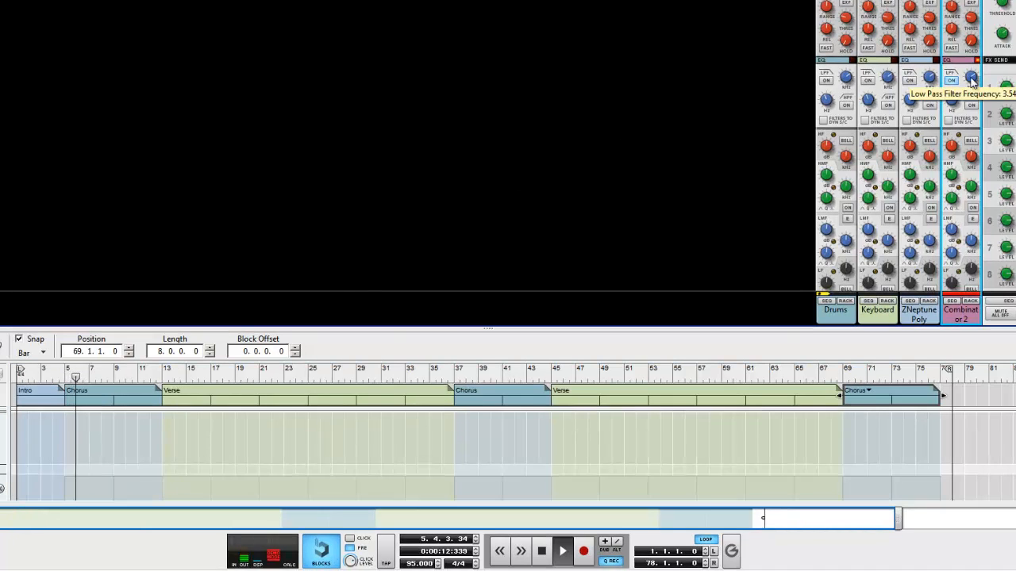
left_click_drag(971, 89, 972, 75)
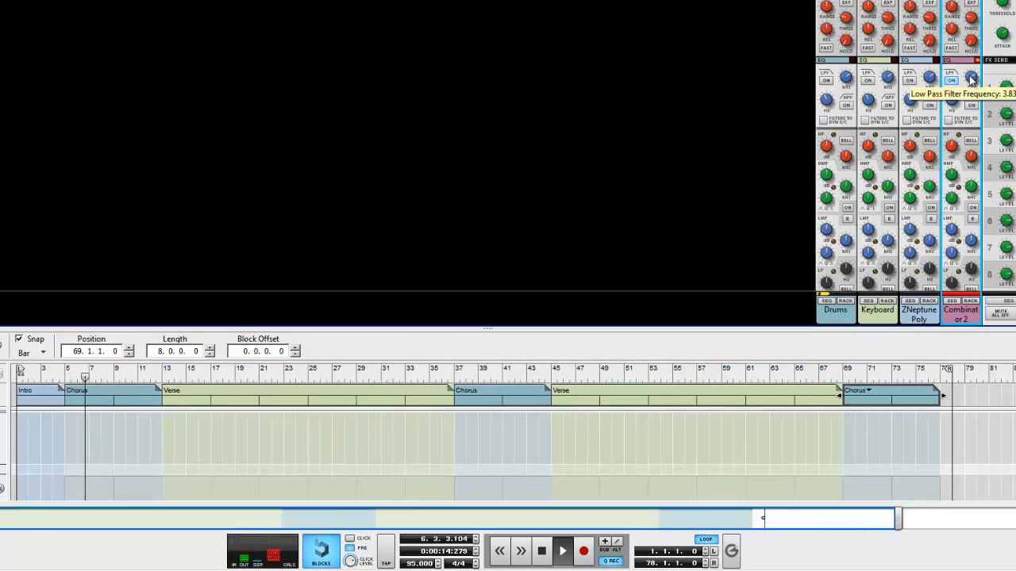
Enable the Combinator 2 channel's high pass filter and adjust its frequency, then bring the channel faders into view
left_click(971, 105)
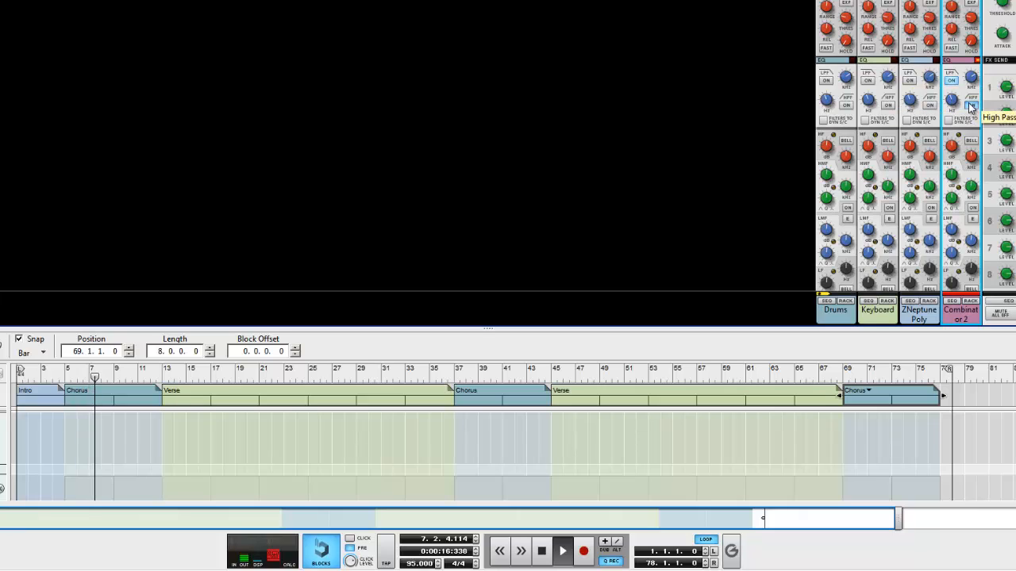
mouse_move(952, 99)
left_mouse_down()
mouse_move(951, 88)
mouse_move(951, 103)
left_mouse_up()
scroll(844, 268, "down", 5)
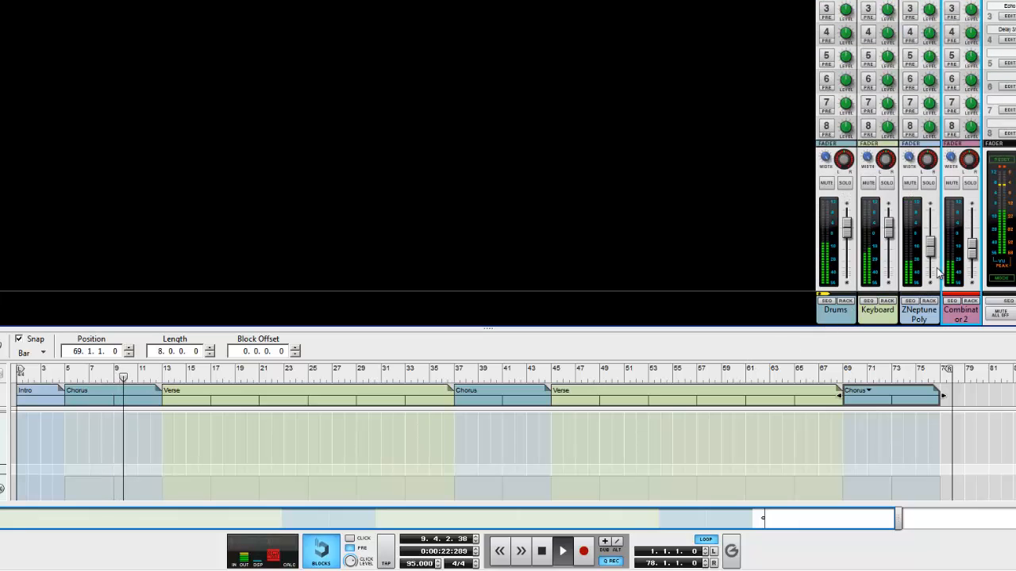
Fine-tune the Combinator 2 channel's level and load the Hip Hop patch into the master section's inserts
left_click_drag(977, 243, 973, 245)
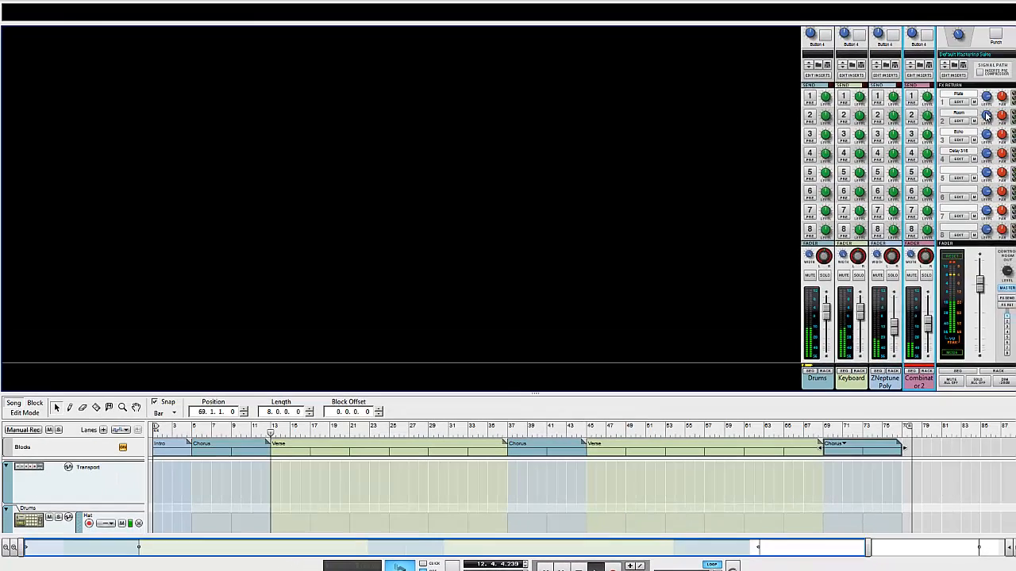
scroll(986, 116, "up", 4)
left_click(977, 184)
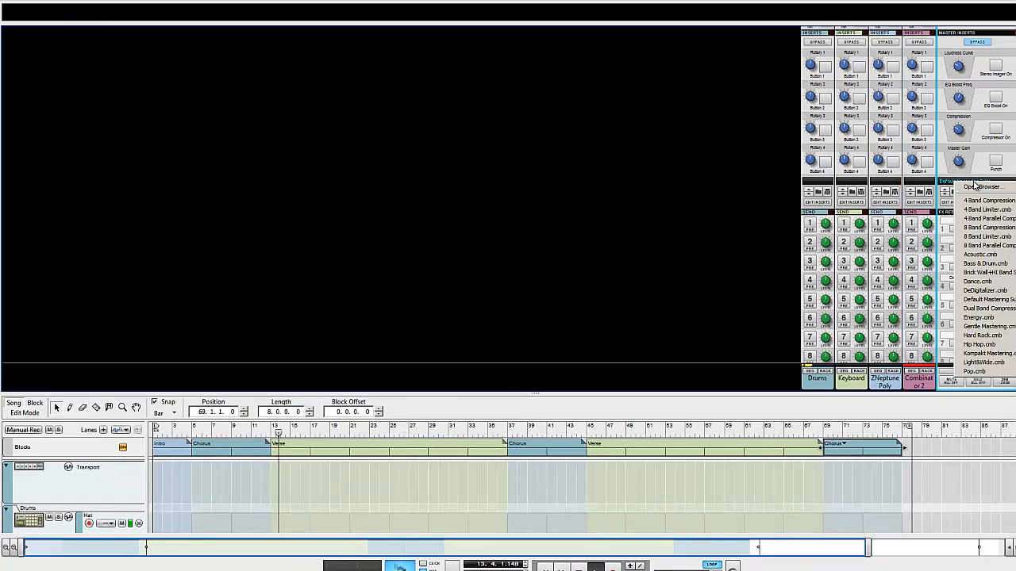
left_click(738, 138)
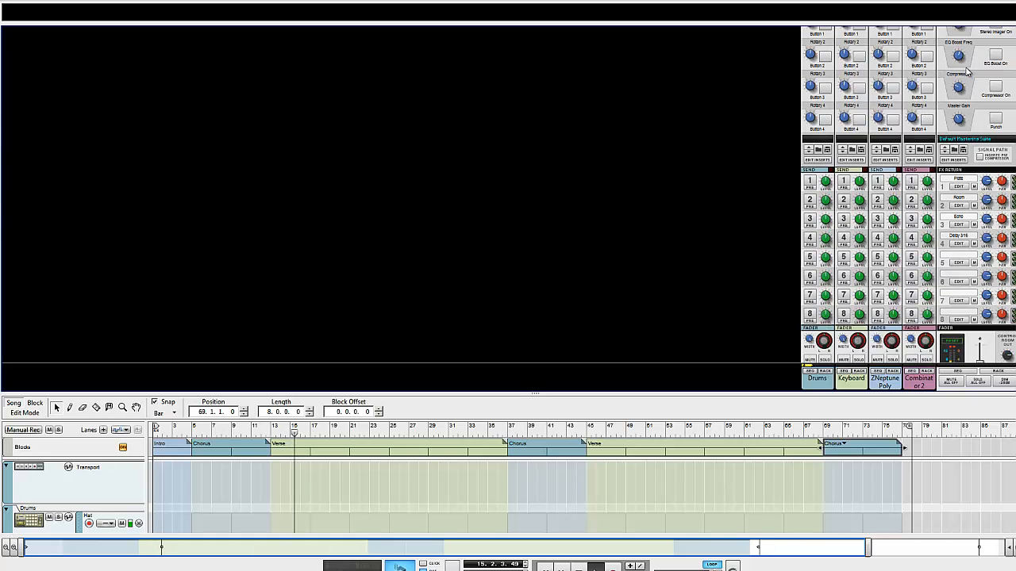
scroll(985, 85, "up", 1)
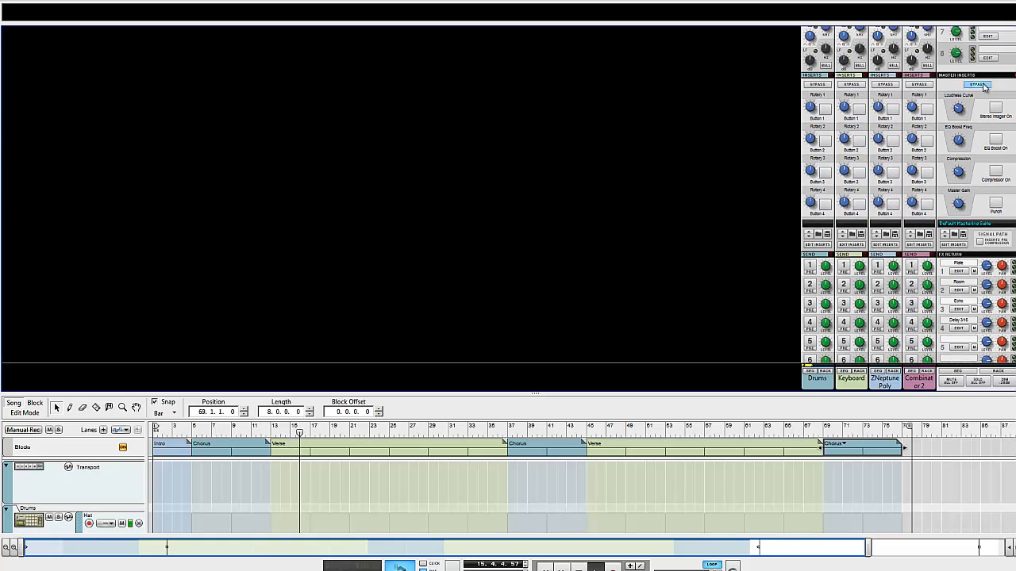
left_click(978, 226)
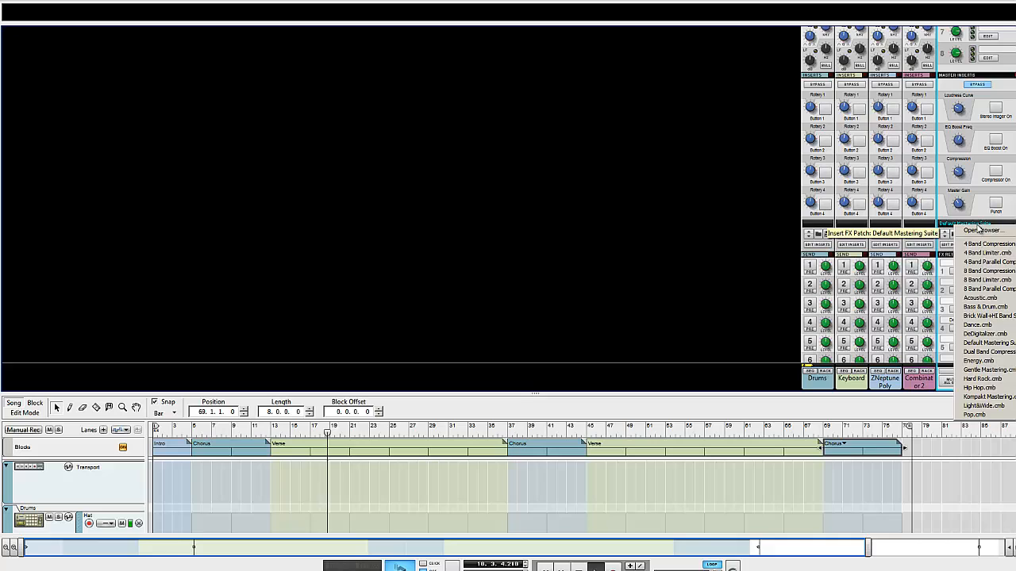
left_click(1005, 389)
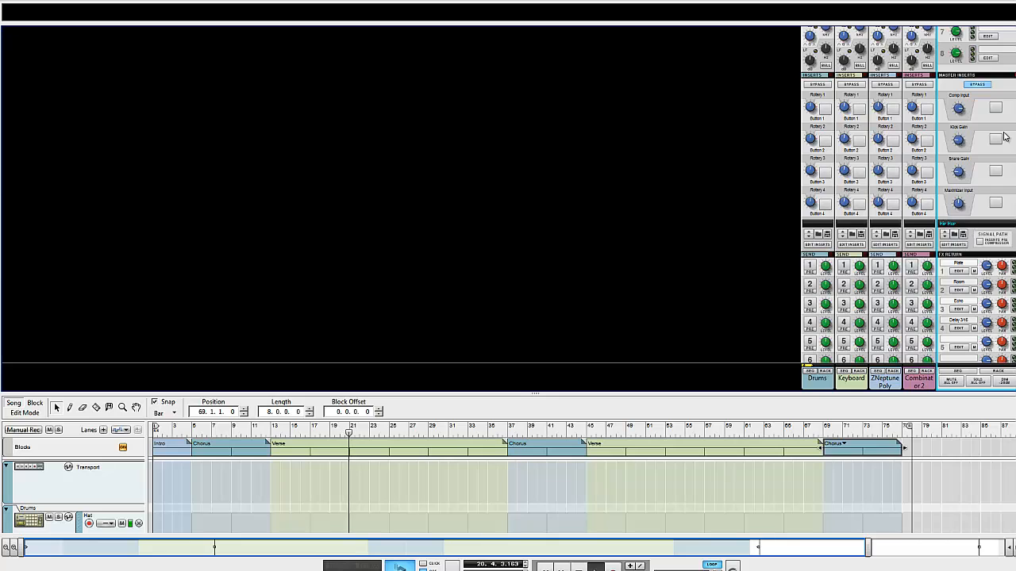
Enable all four buttons of the Hip Hop master insert patch and switch off the master inserts' bypass
left_click(996, 108)
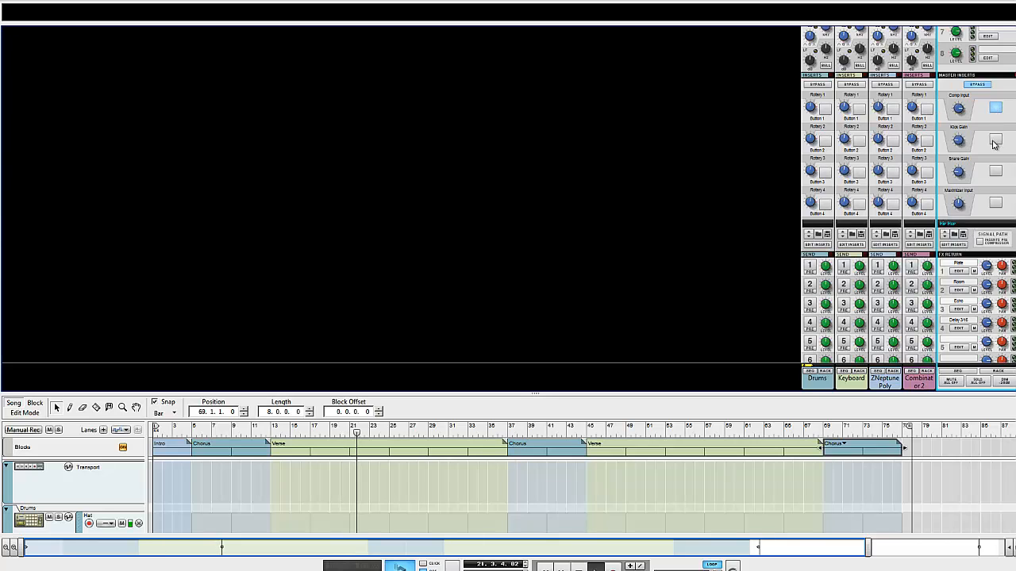
left_click(996, 140)
left_click(996, 172)
left_click(996, 202)
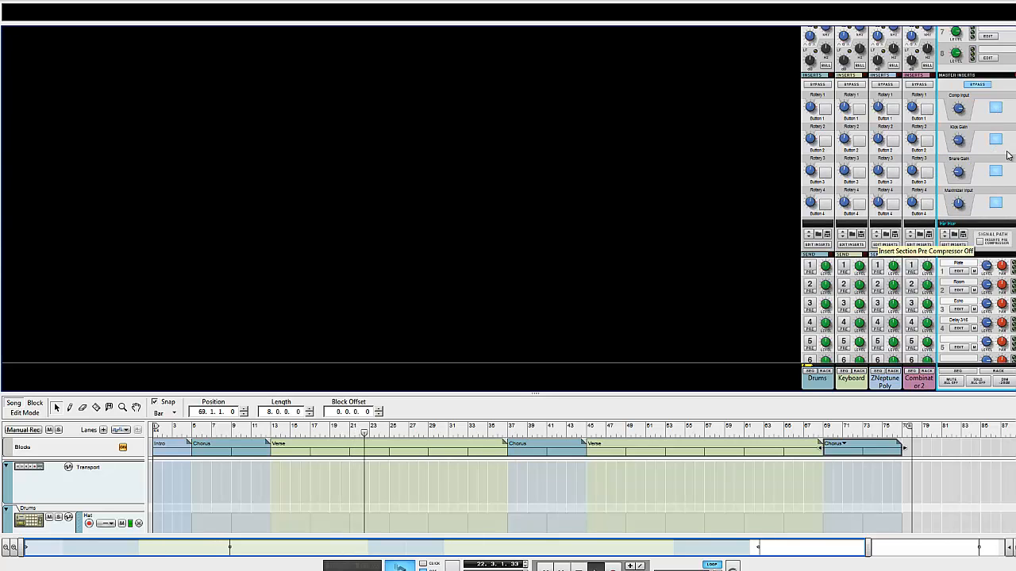
left_click(987, 85)
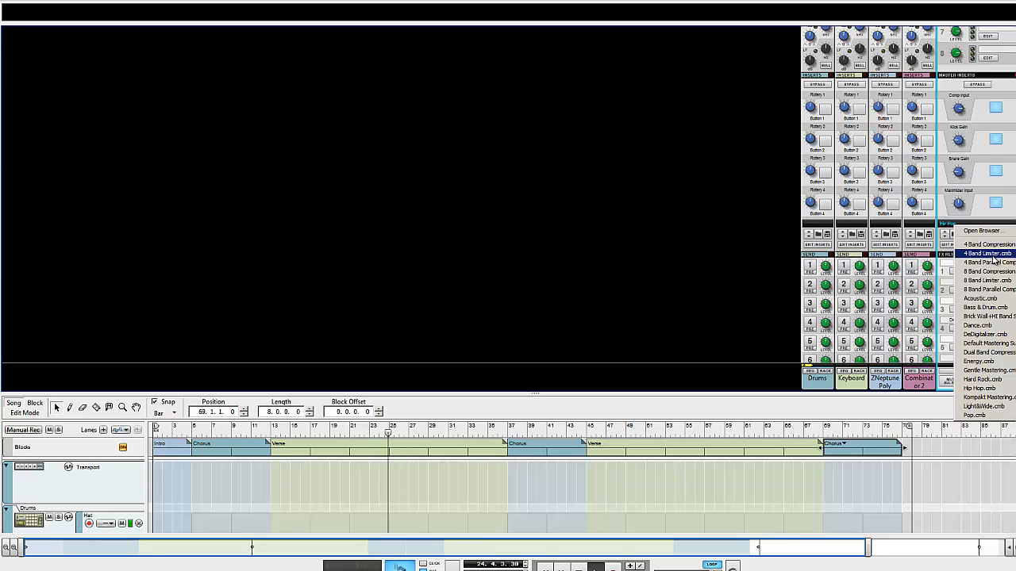
Audition the 4 Band Limiter and DeDigitalizer master insert patches, settling on Kompakt Mastering
left_click(988, 253)
left_click(981, 227)
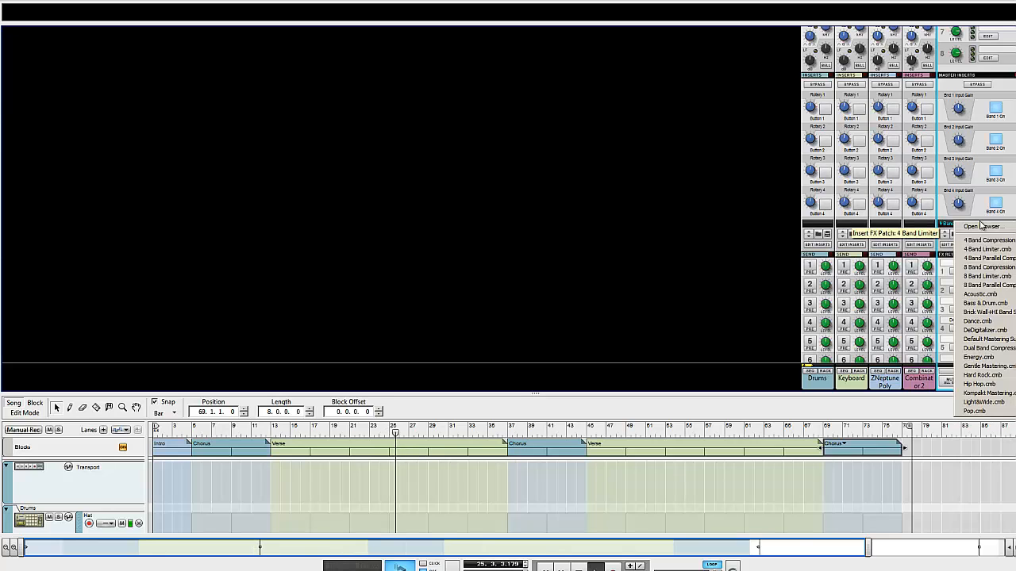
left_click(984, 330)
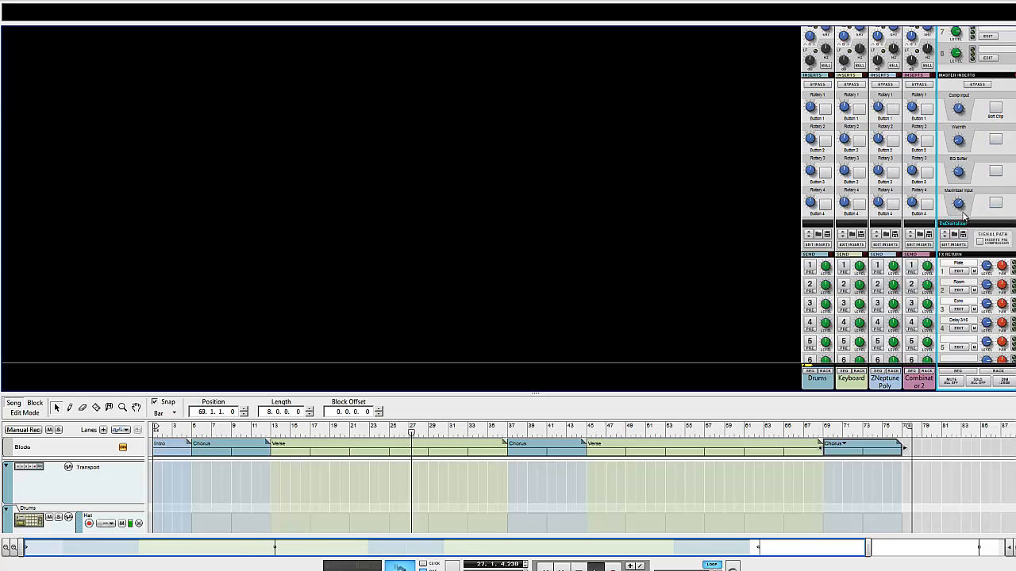
left_click(965, 225)
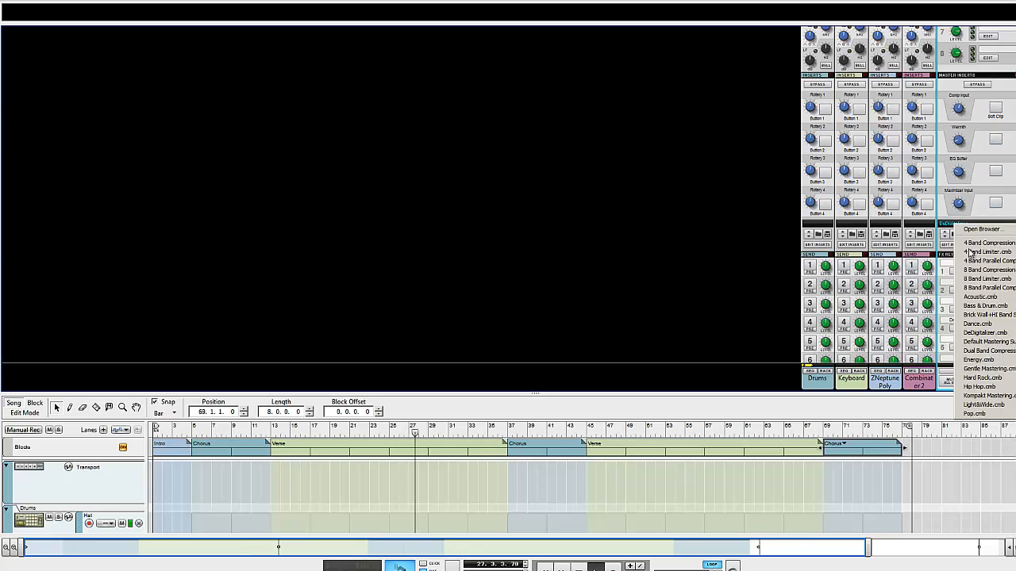
left_click(985, 404)
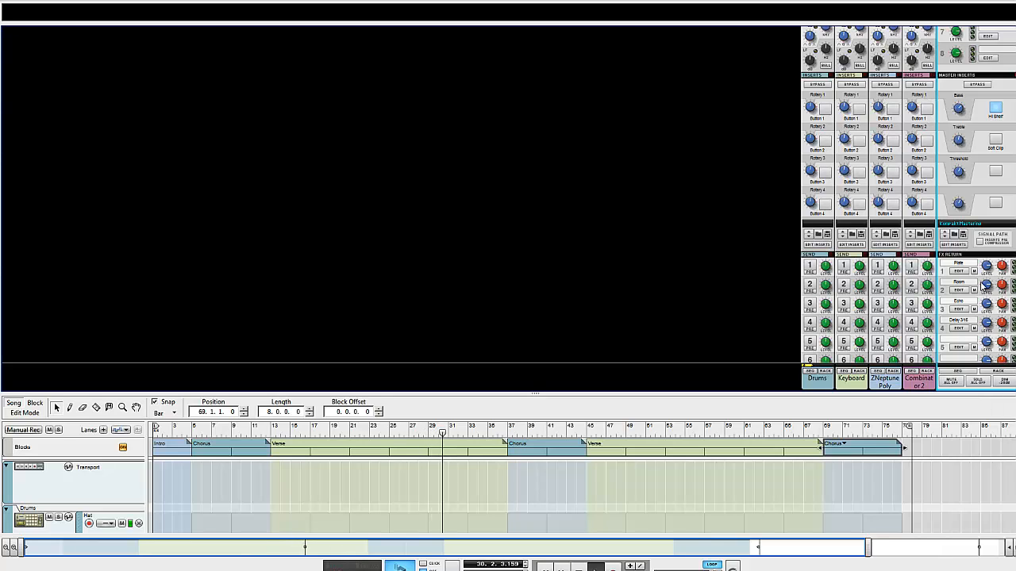
Collapse the mixer channels' Input section and look through the EQ, insert and send sections down to the faders
scroll(908, 195, "up", 5)
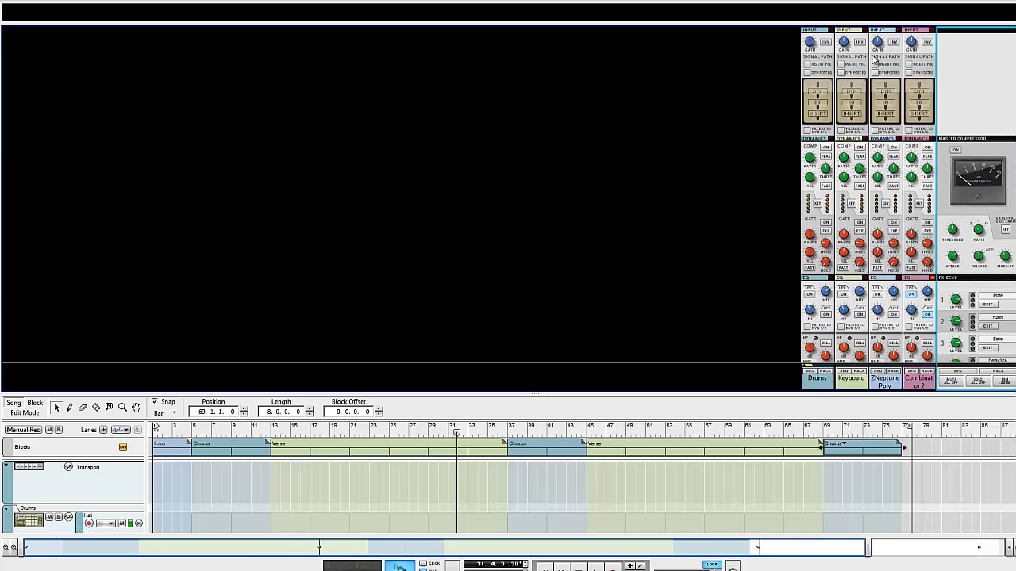
left_click(824, 31)
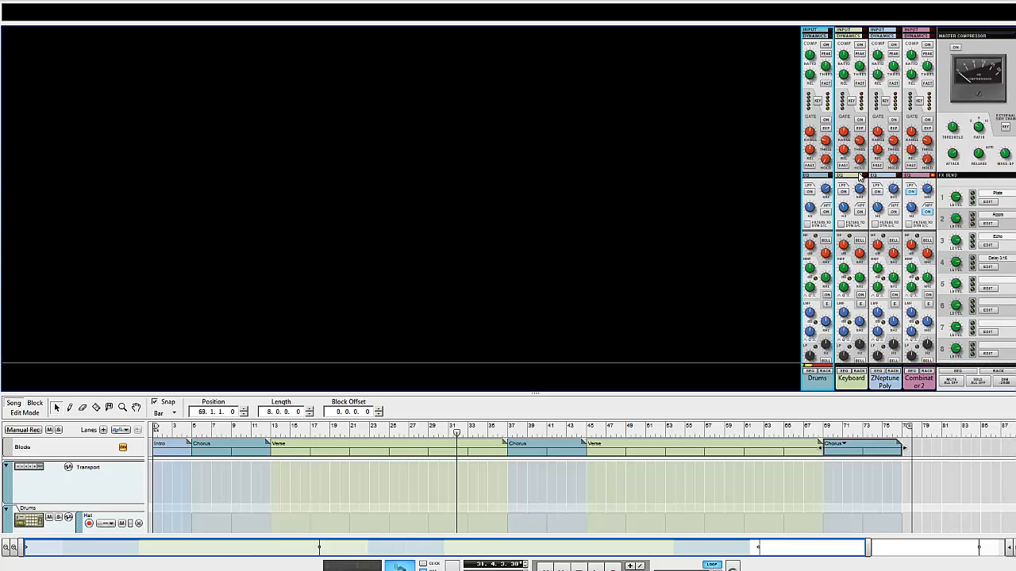
scroll(858, 176, "down", 5)
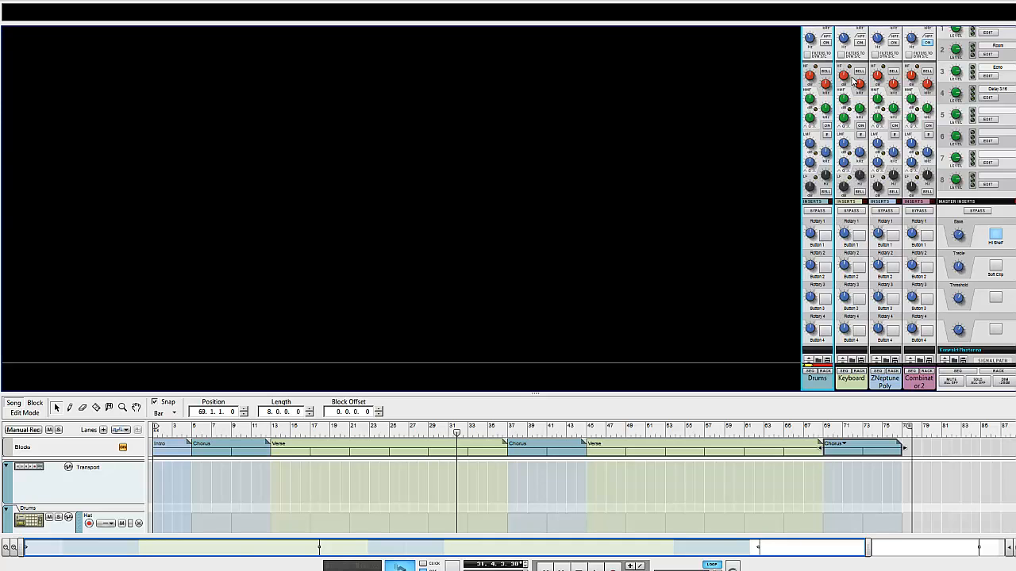
scroll(848, 177, "down", 5)
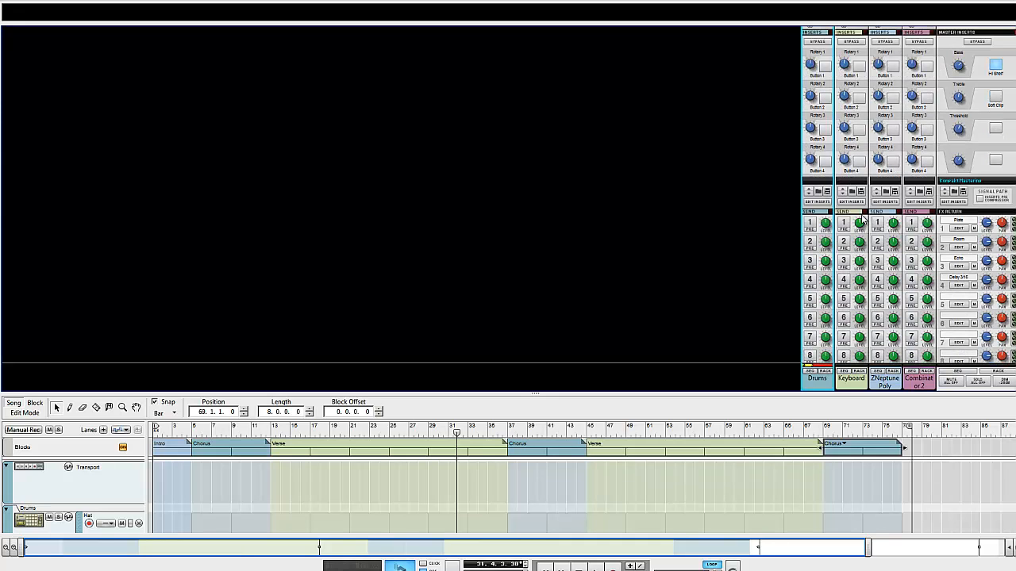
scroll(864, 219, "down", 4)
mouse_move(862, 218)
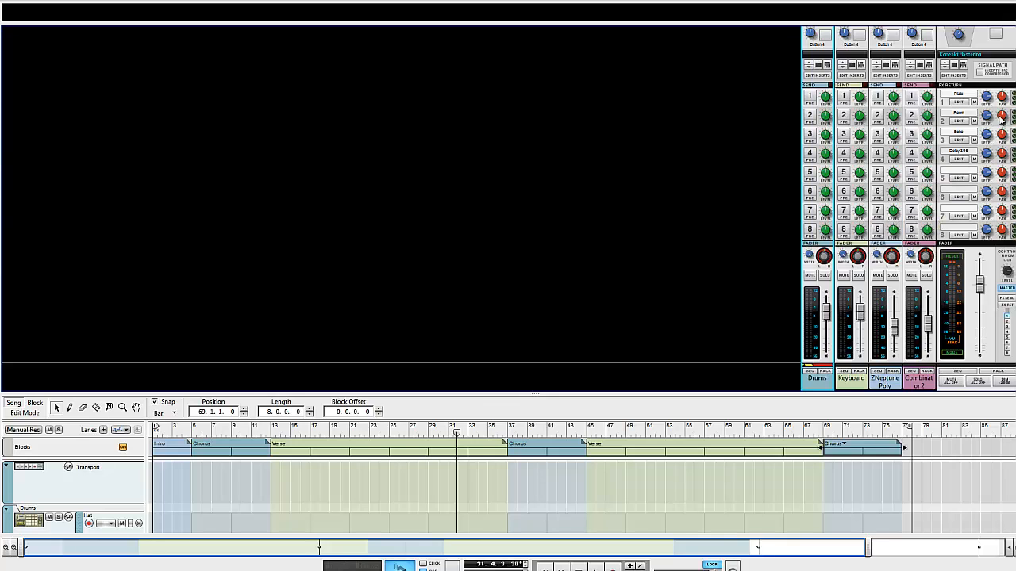
mouse_move(1002, 118)
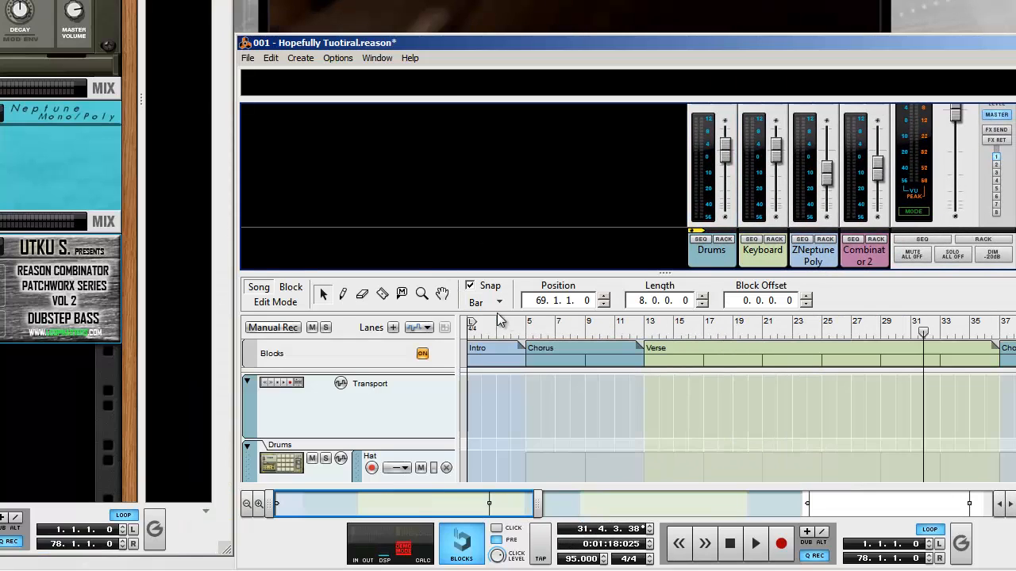
Play from the first Chorus, lowering the Combinator 2 channel to about -13.1 dB and reducing the Keyboard channel's level
left_click(540, 324)
key("space")
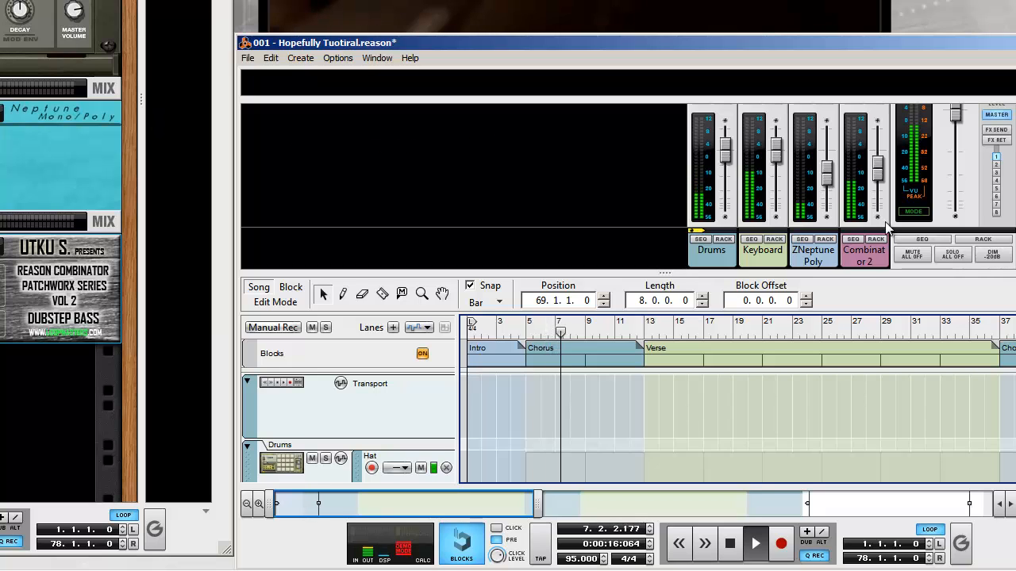
left_click_drag(879, 164, 881, 173)
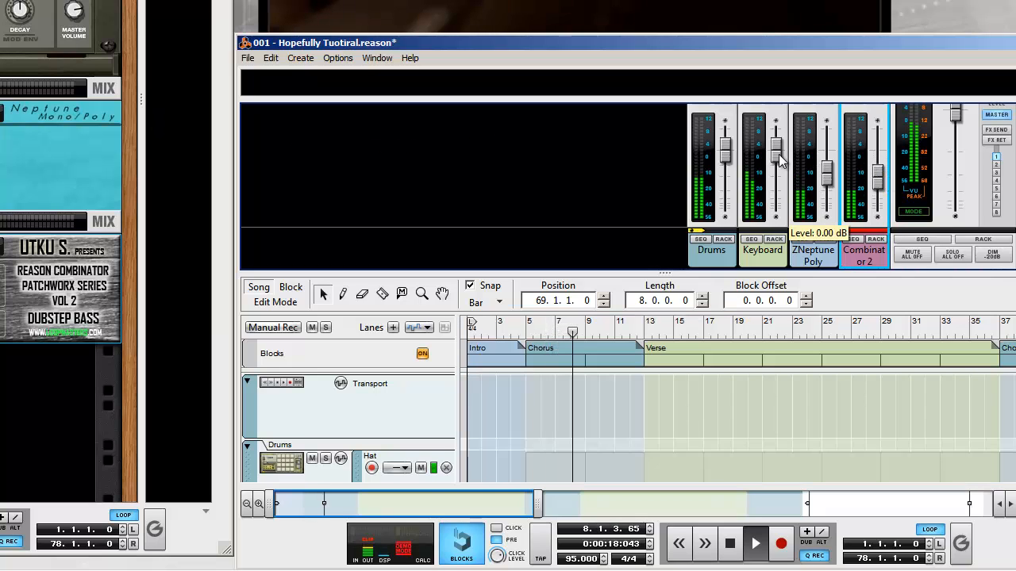
left_click_drag(779, 159, 779, 171)
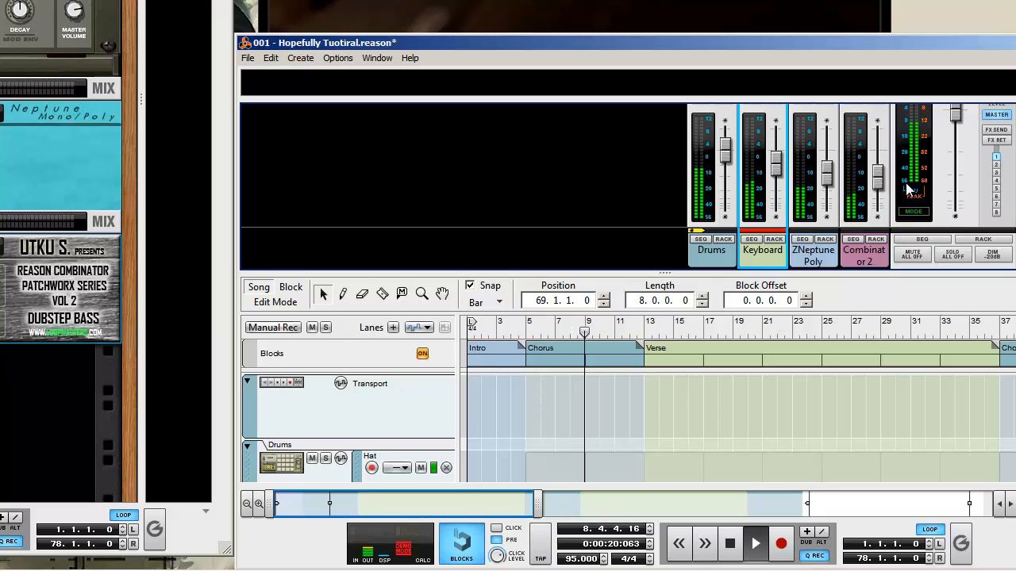
left_click(878, 178)
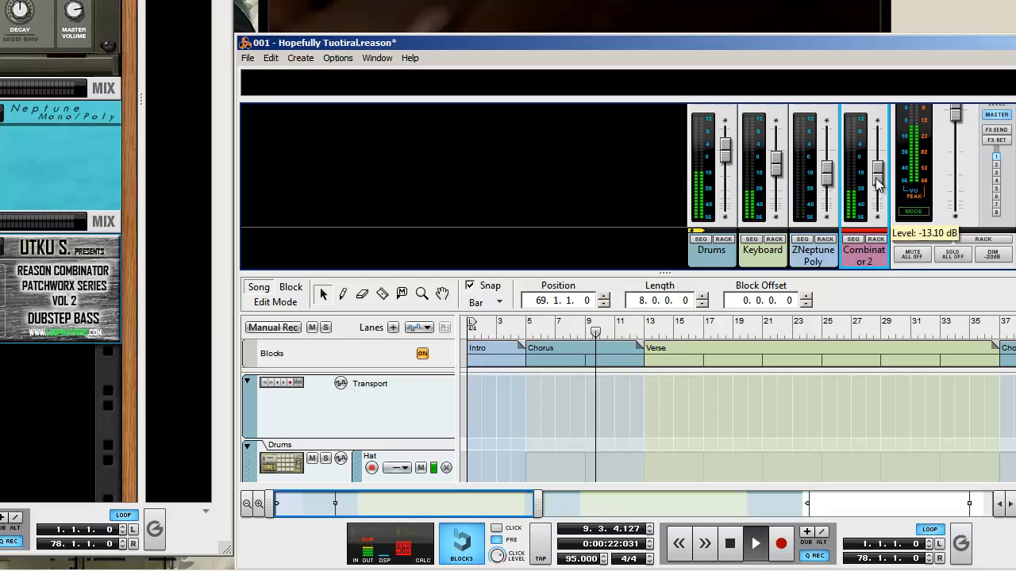
Adjust the ZNeptune Poly channel's pan during playback and bring the channel faders back into view
scroll(878, 181, "up", 3)
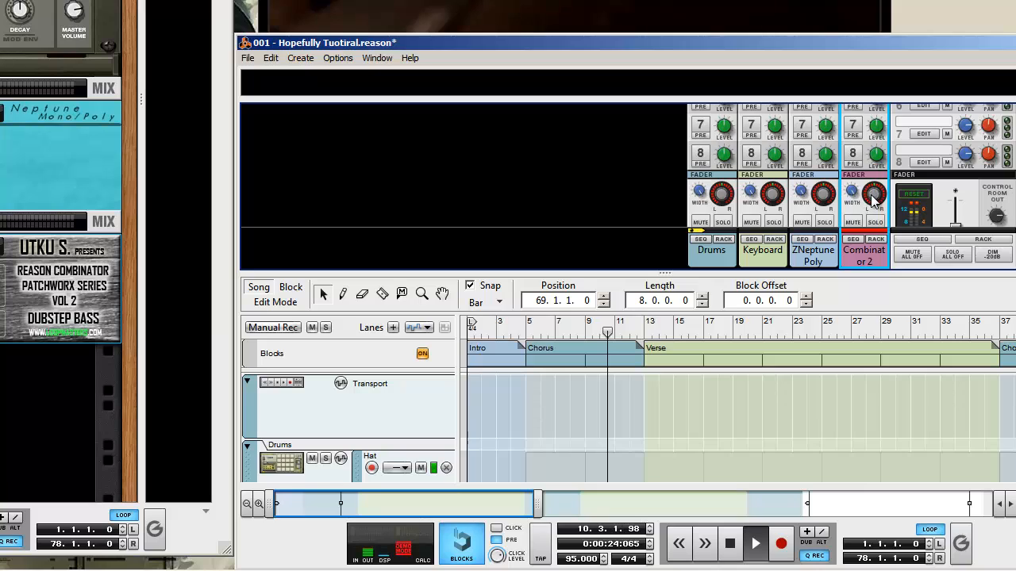
left_click(772, 195)
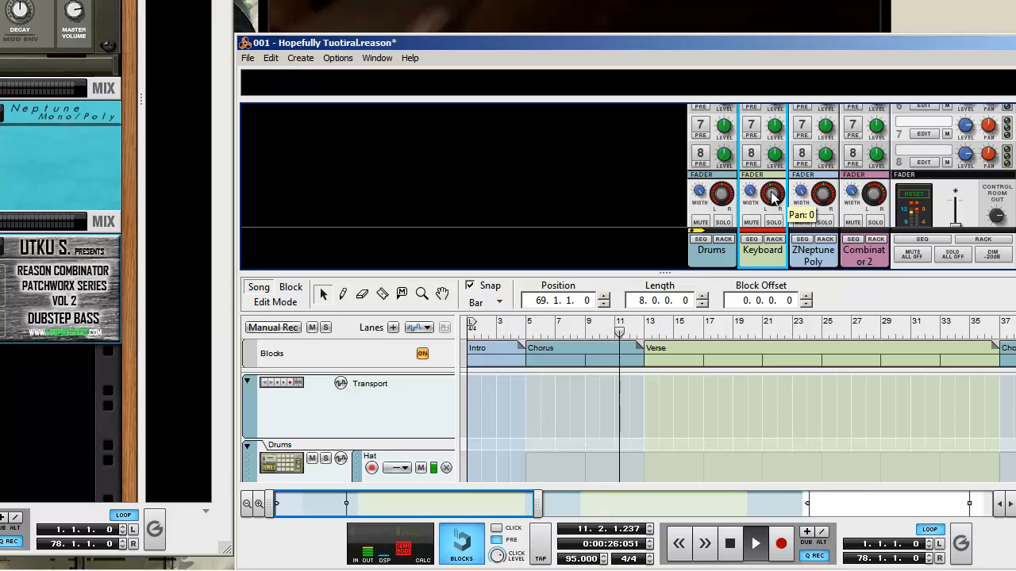
left_click_drag(823, 195, 823, 208)
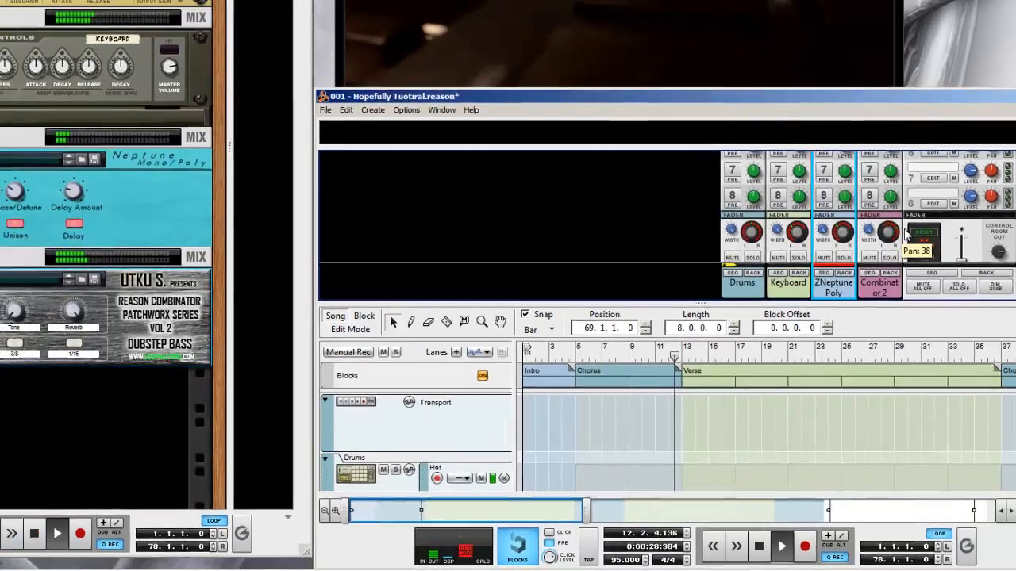
scroll(873, 179, "down", 3)
left_click(874, 179)
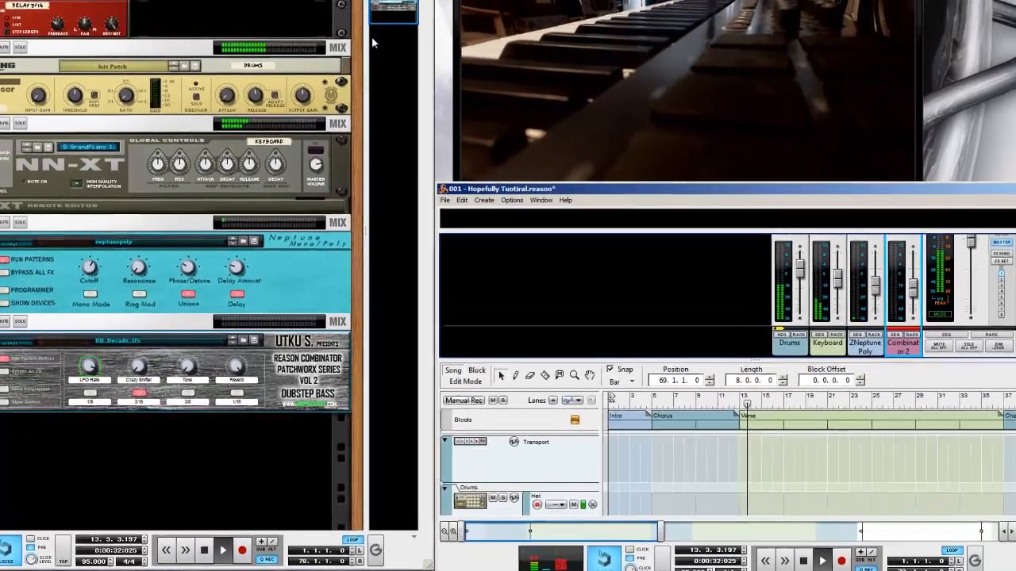
Select the Plate RV7000 reverb in the rack and examine its rear cabling to the master section
scroll(179, 175, "up", 6)
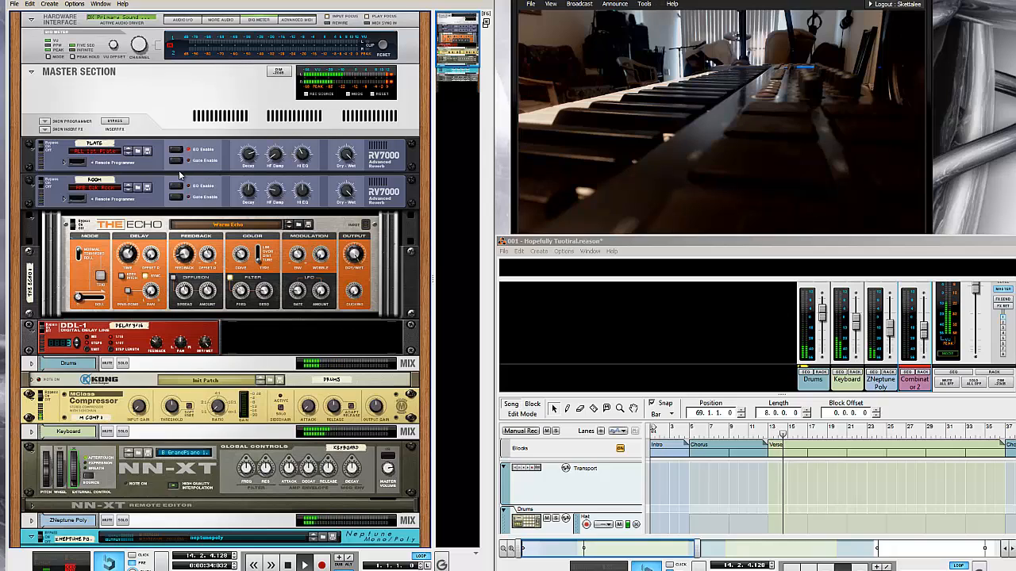
left_click(341, 157)
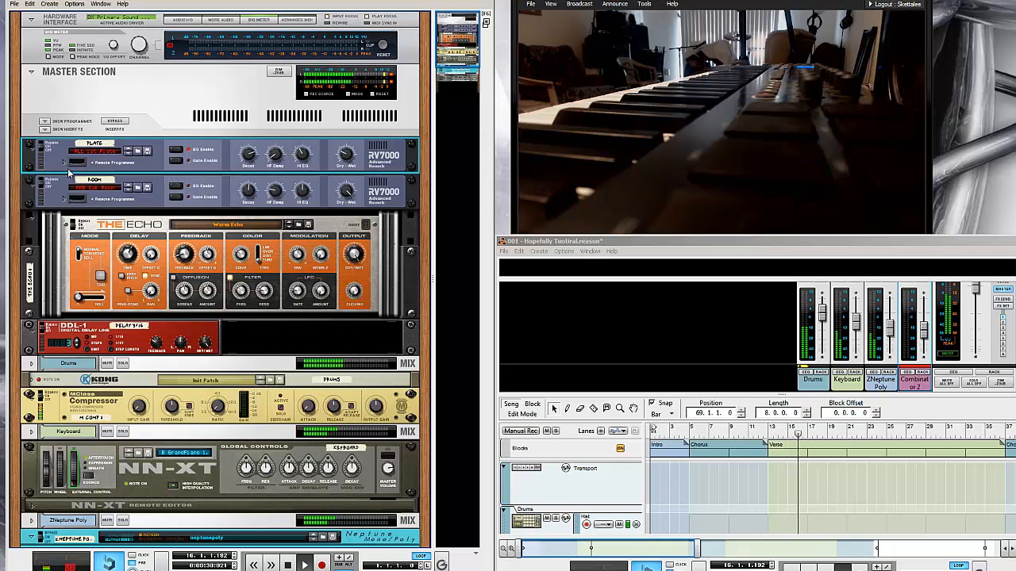
key("Tab")
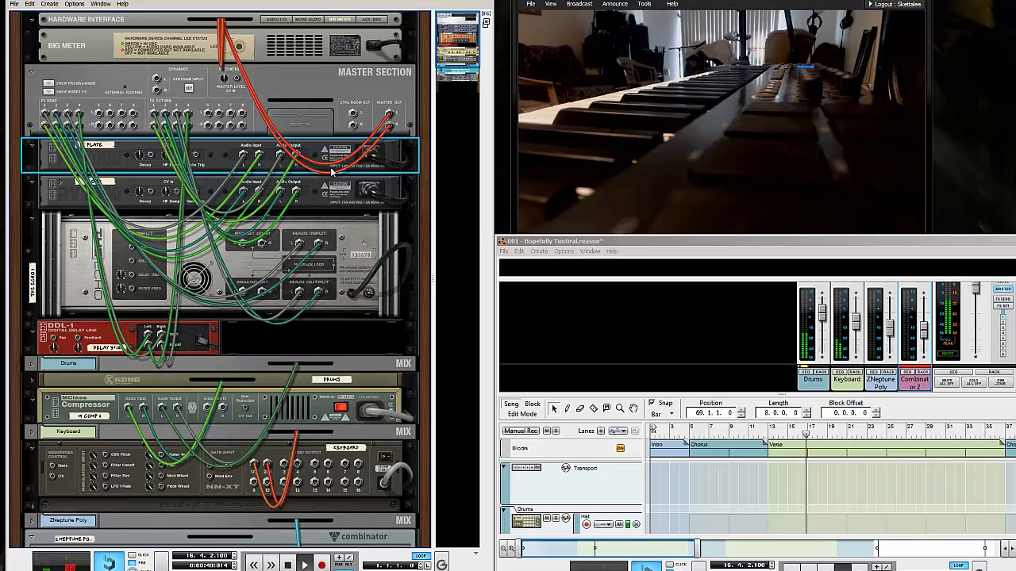
key("Tab")
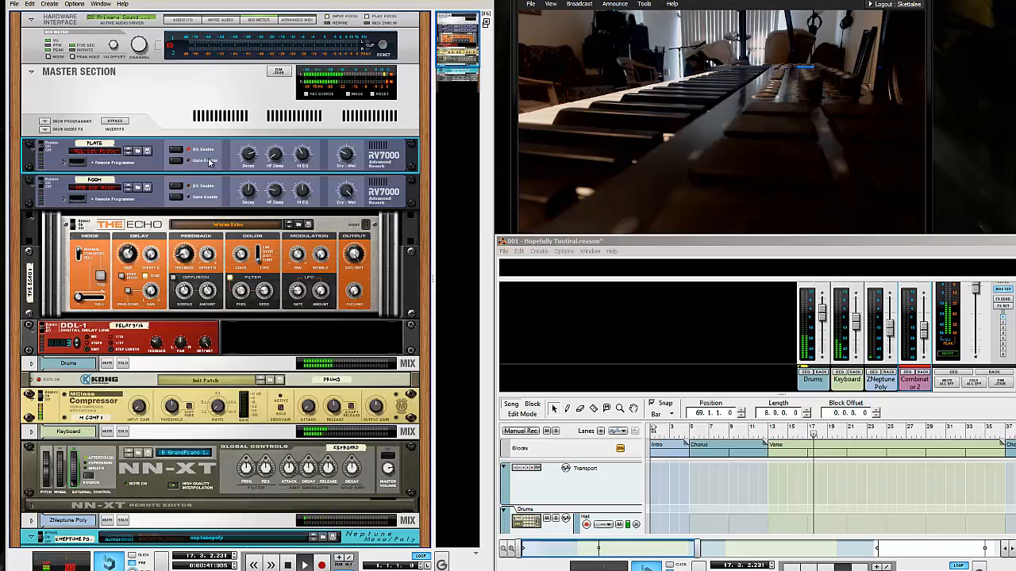
key("Tab")
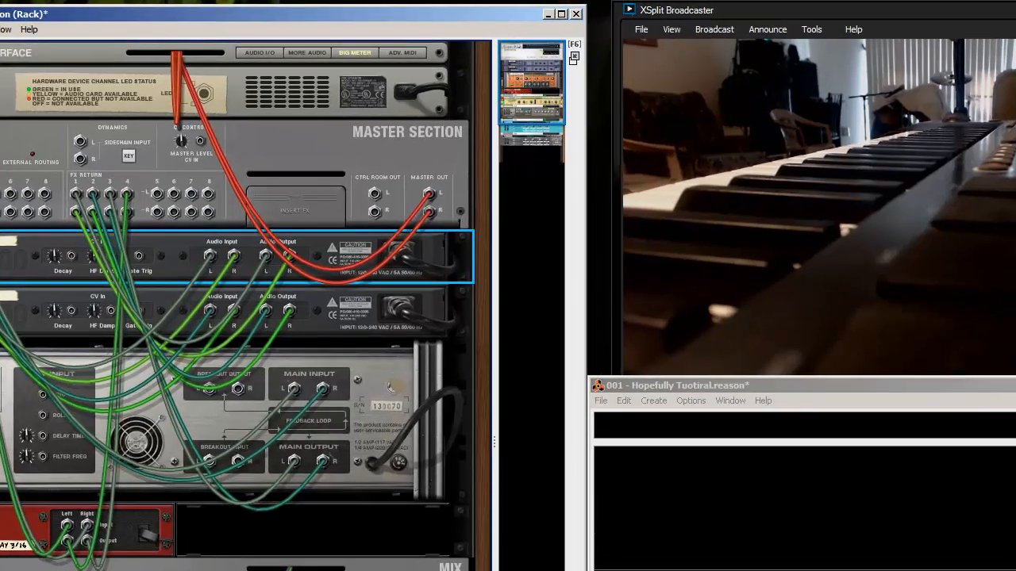
key("Tab")
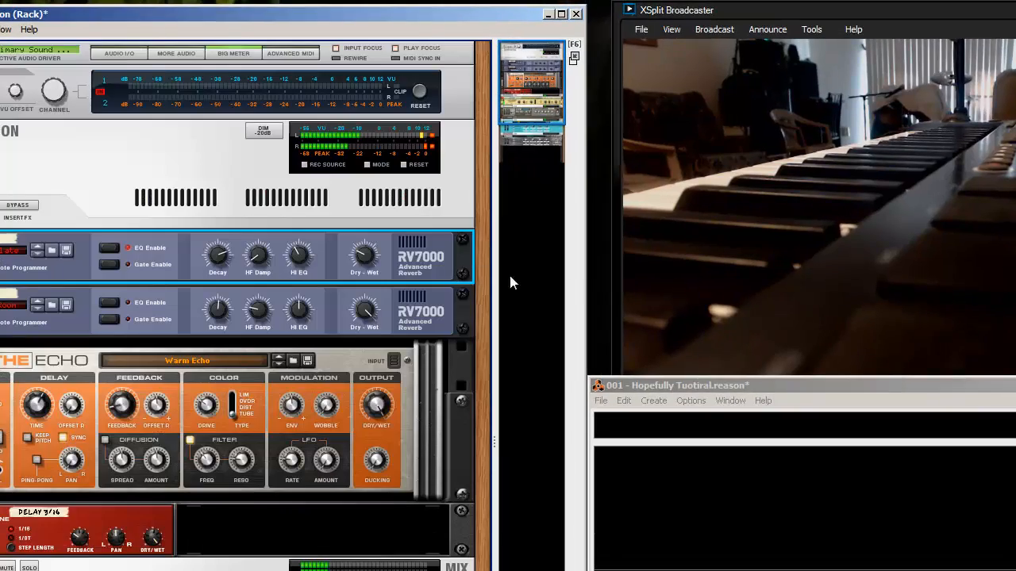
Enlarge the mixer area, then solo the ZNeptune Poly channel and enable its send 1 to the Plate reverb
left_click(823, 388)
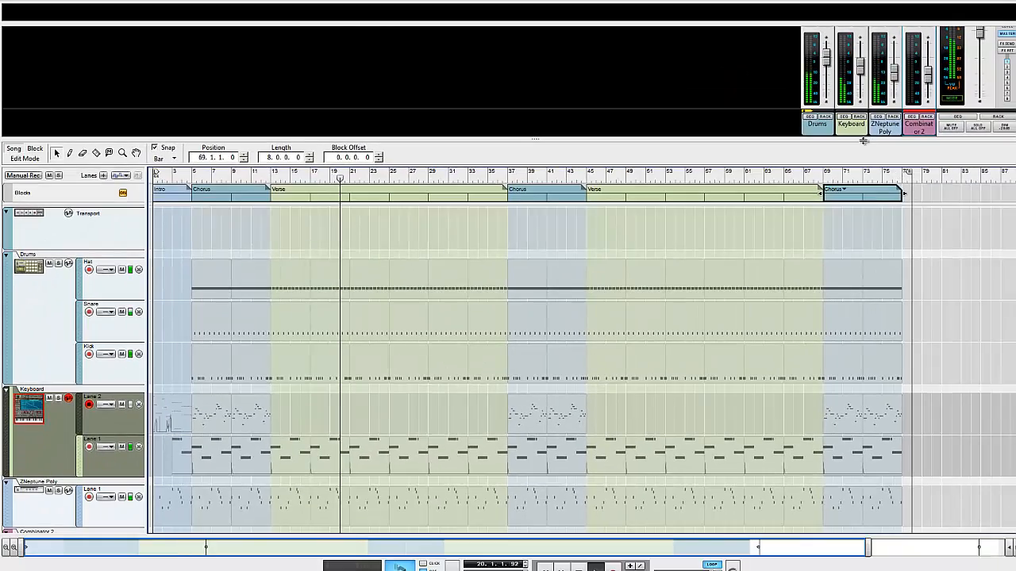
left_click_drag(863, 140, 835, 503)
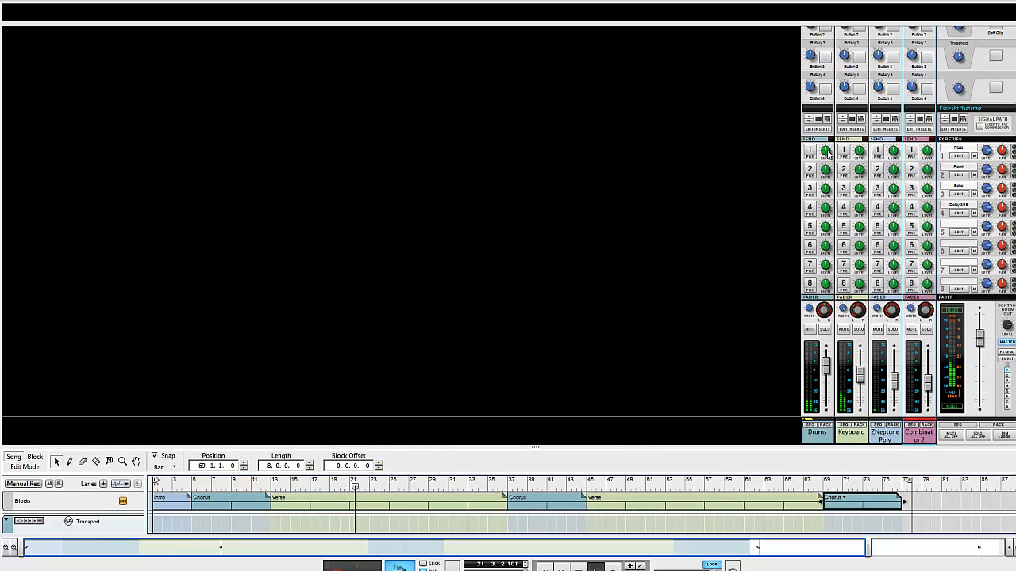
left_click(893, 330)
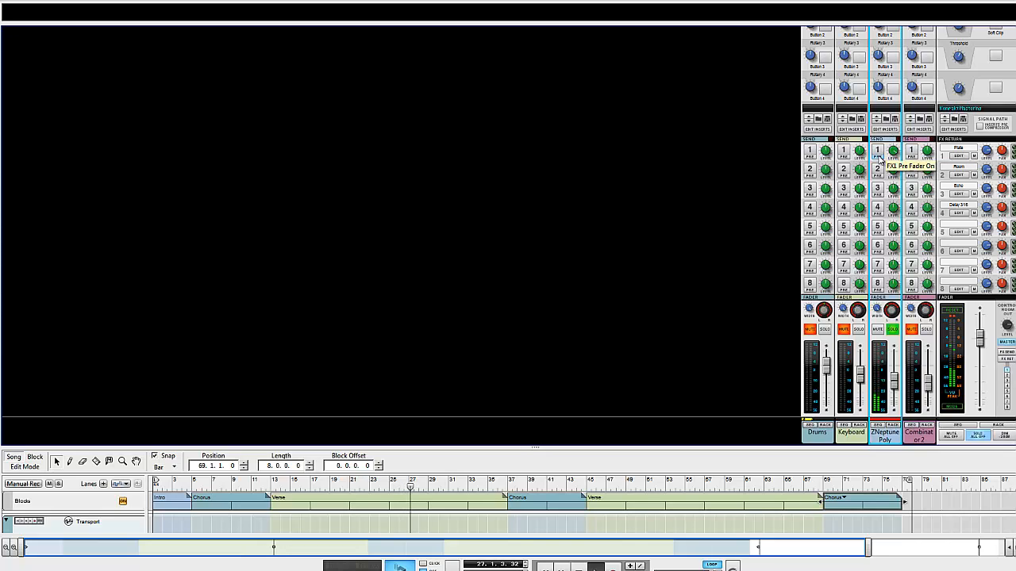
left_click(877, 151)
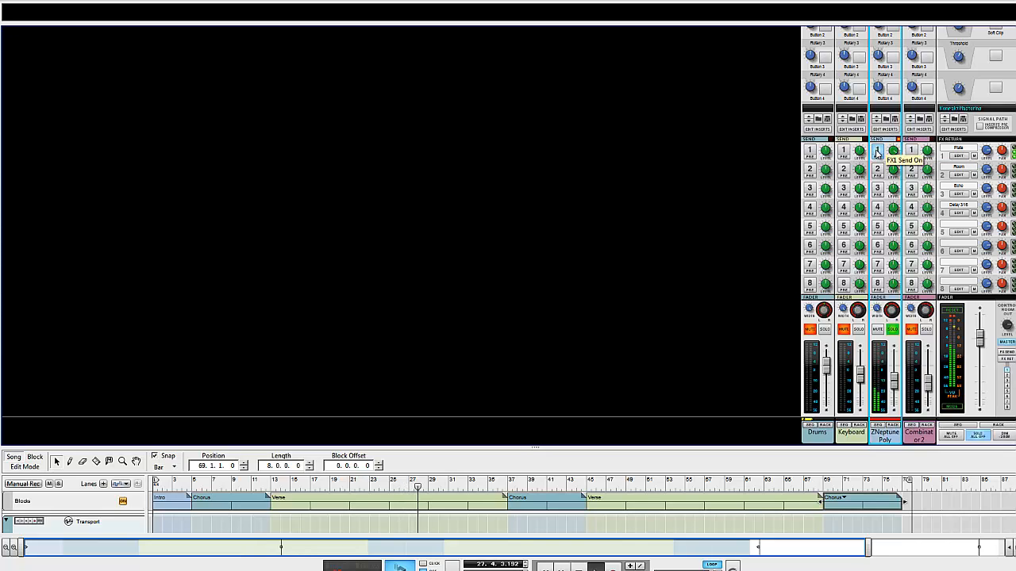
left_click(880, 150)
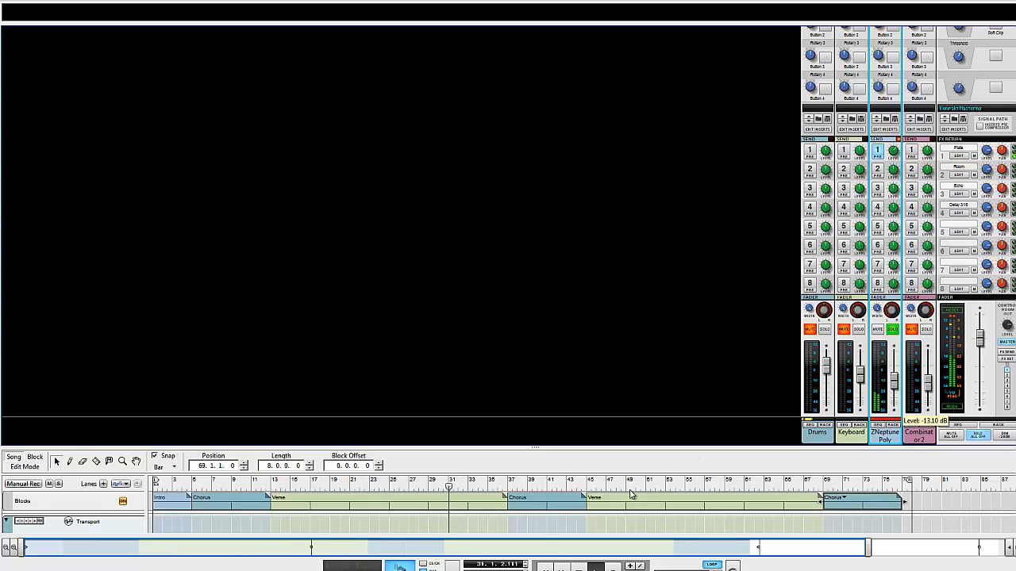
Play from the second Chorus, solo the Combinator 2 and Keyboard channels as well, and enable send 1 on both
left_click(509, 481)
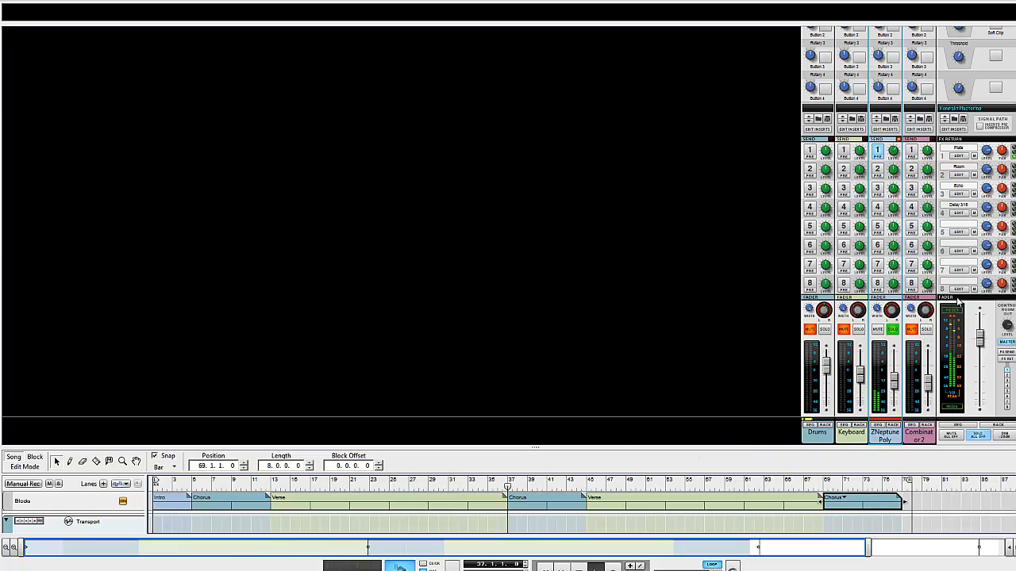
left_click(927, 330)
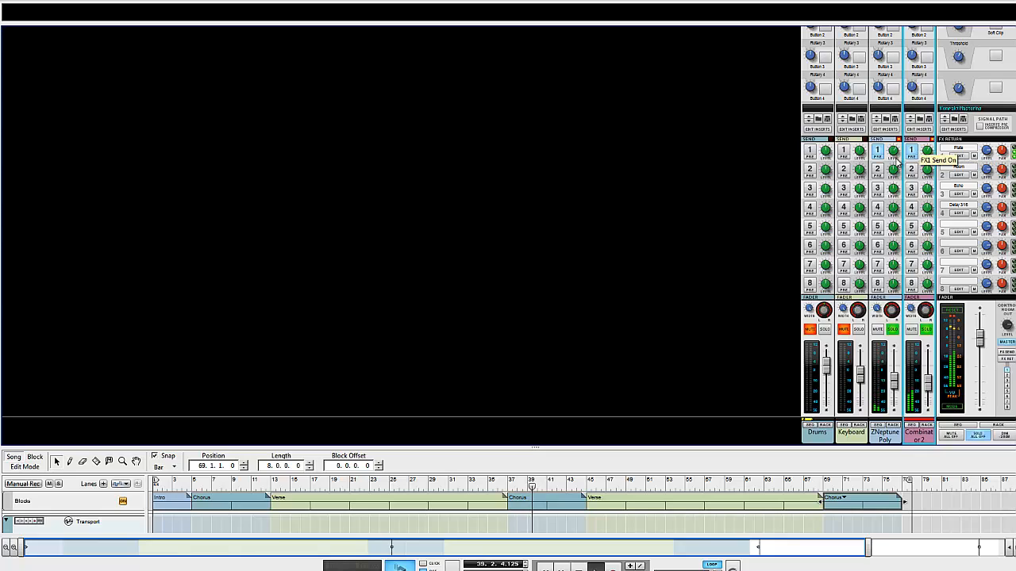
left_click(859, 330)
left_click(846, 154)
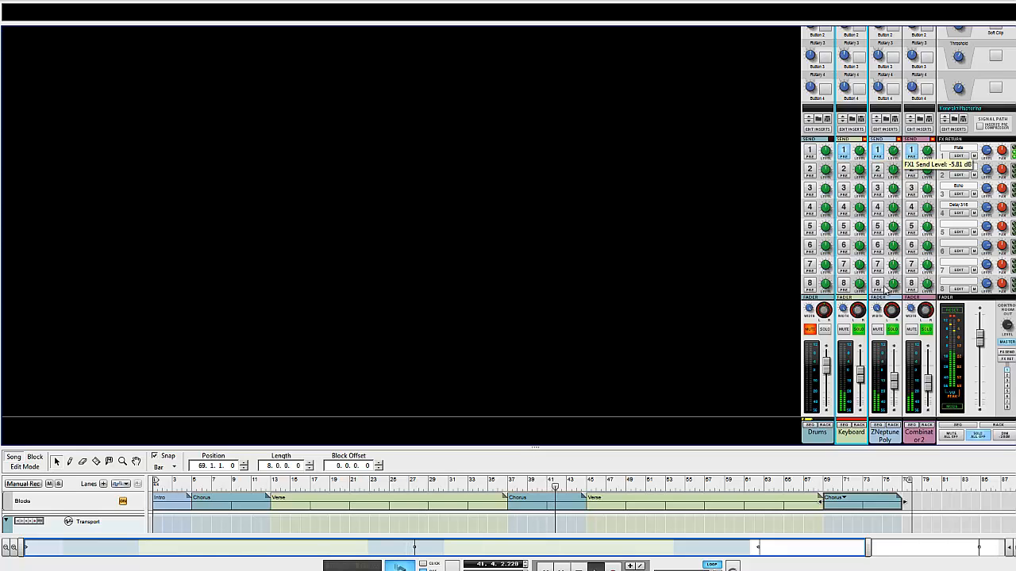
Lower the Combinator 2 fader slightly and change the soloing so that only the Drums channel is soloed
left_click(938, 389)
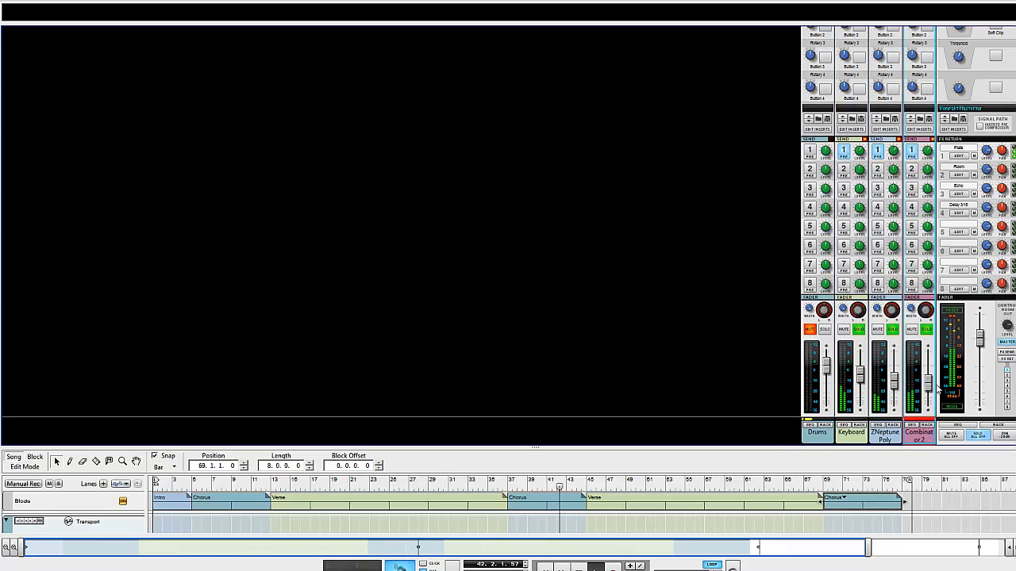
left_click(926, 329)
left_click(894, 331)
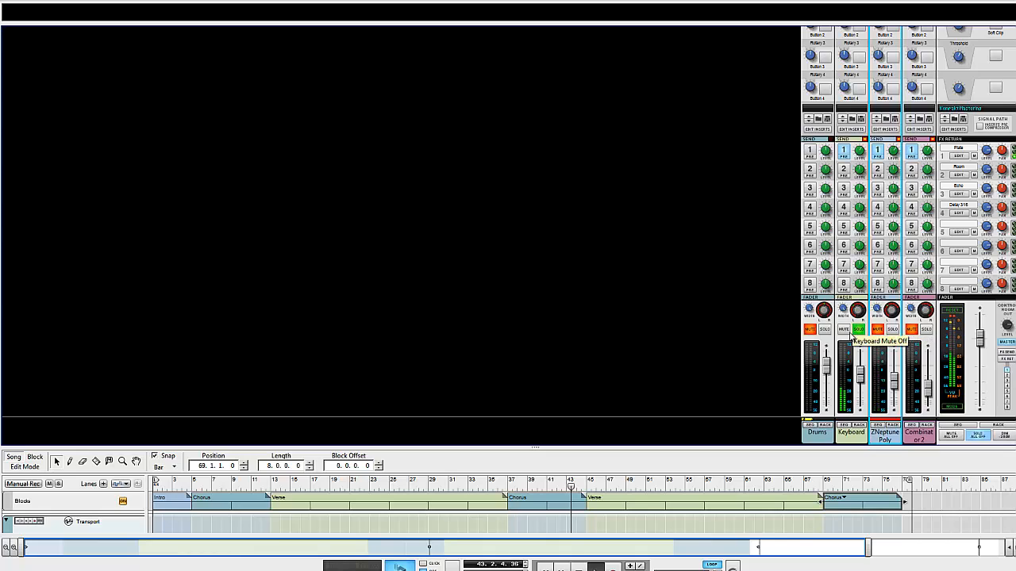
left_click(826, 332)
left_click(860, 331)
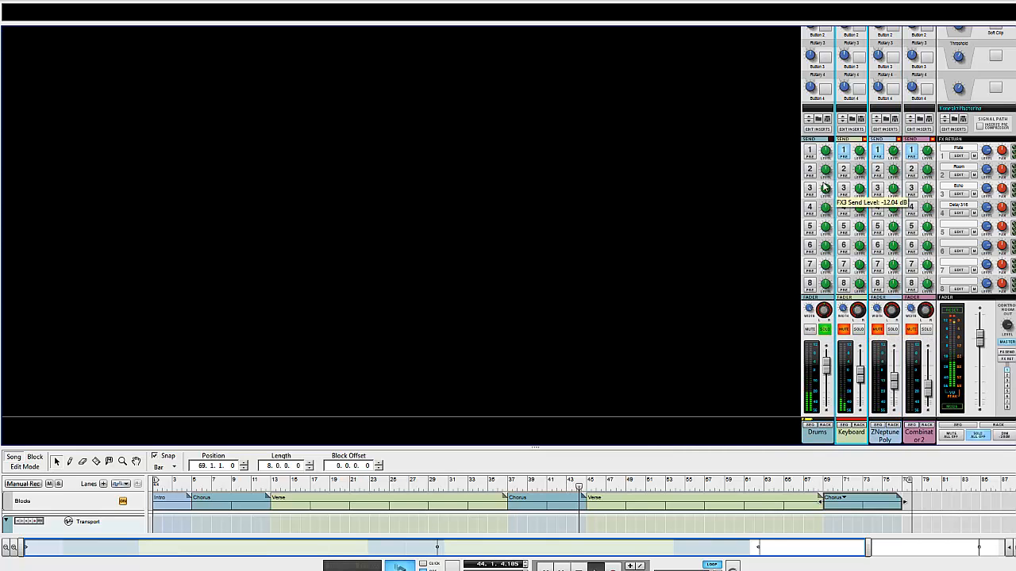
Enable send 4 (Delay 3/16) and send 5 on the Drums channel
left_click(812, 157)
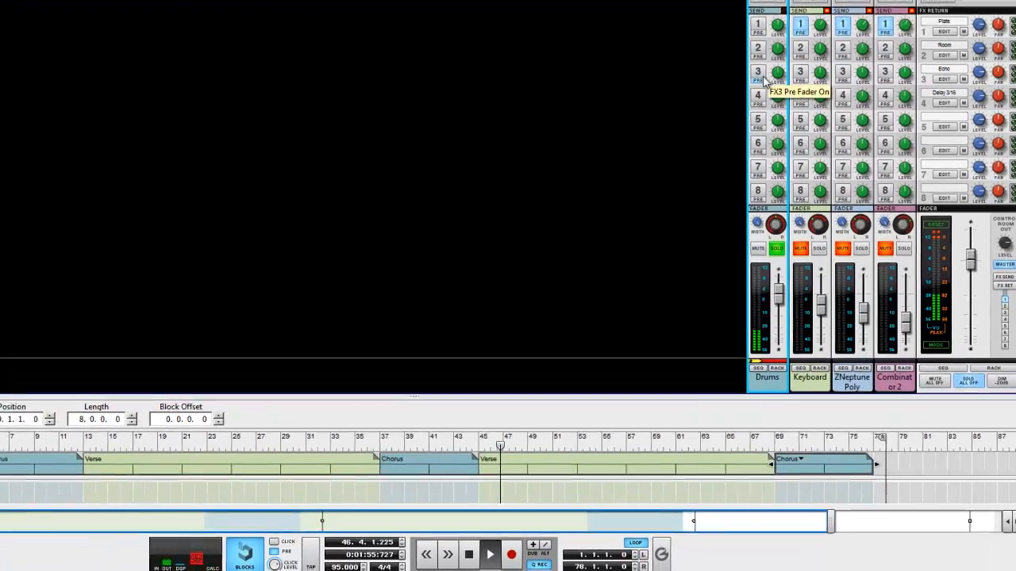
left_click(810, 188)
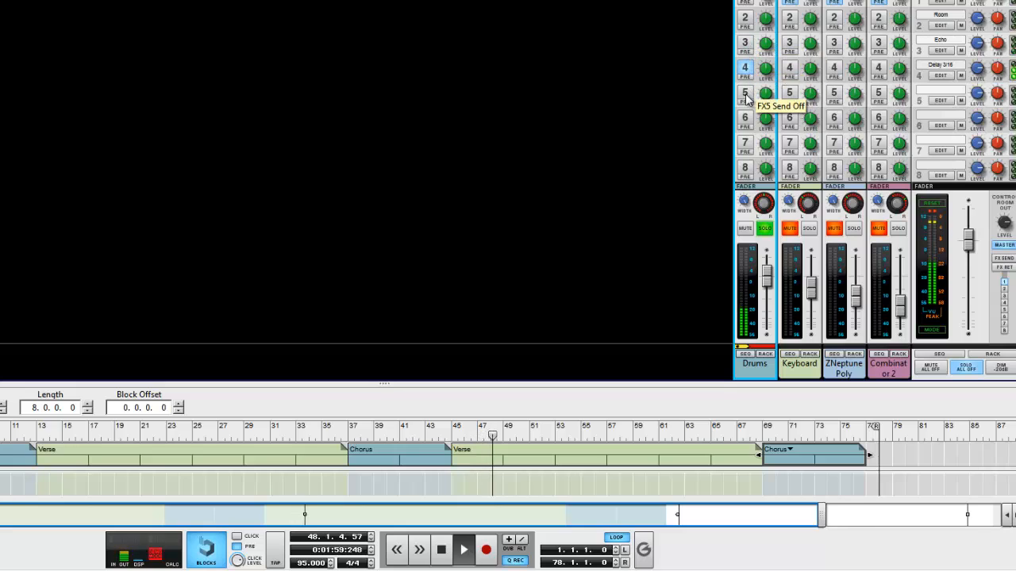
left_click(745, 68)
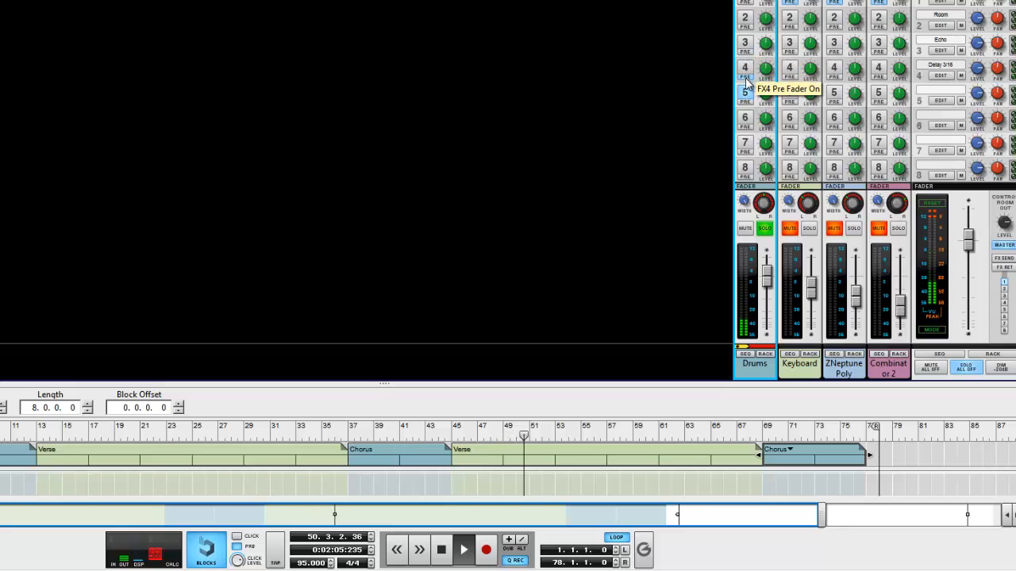
left_click(747, 69)
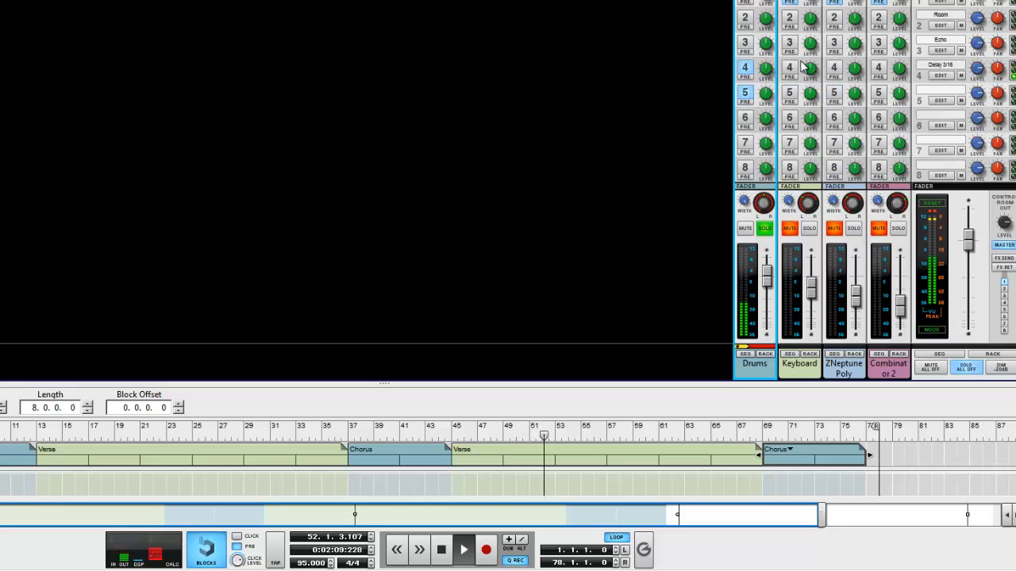
Solo the Keyboard channel alongside the Drums, enable its sends 3 (Echo) and 6, and raise its send 6 level
left_click(808, 230)
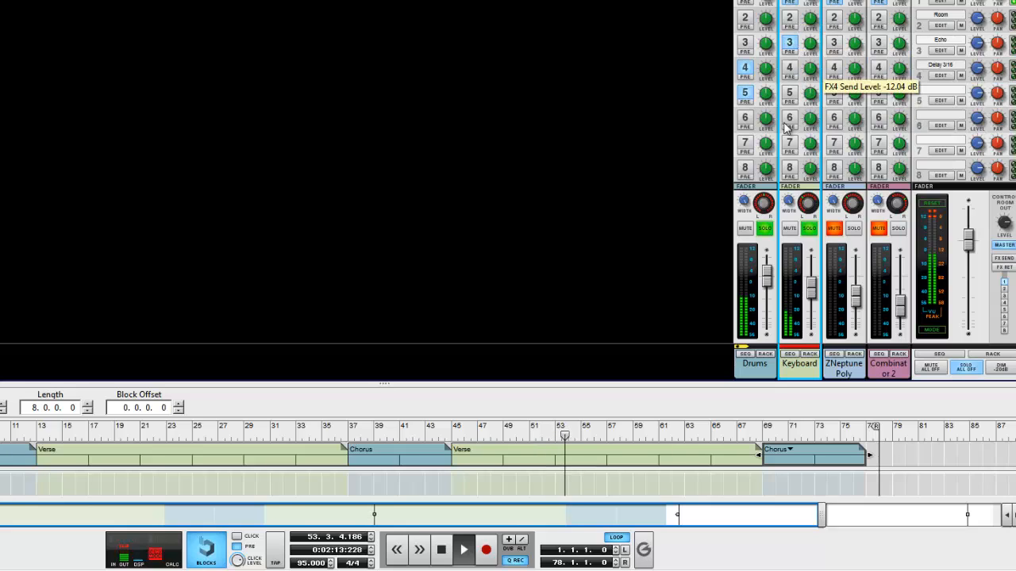
left_click(790, 69)
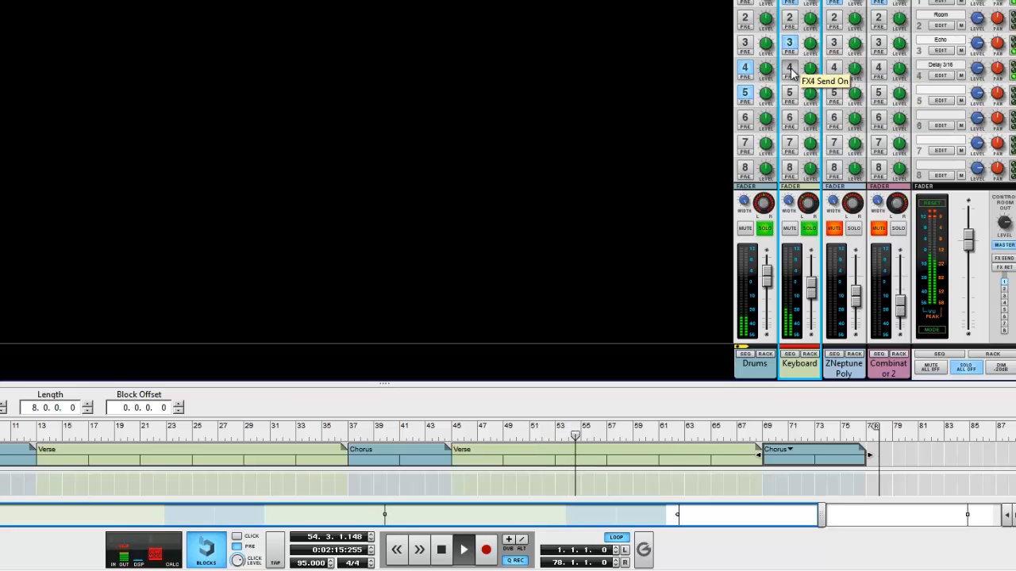
left_click(790, 118)
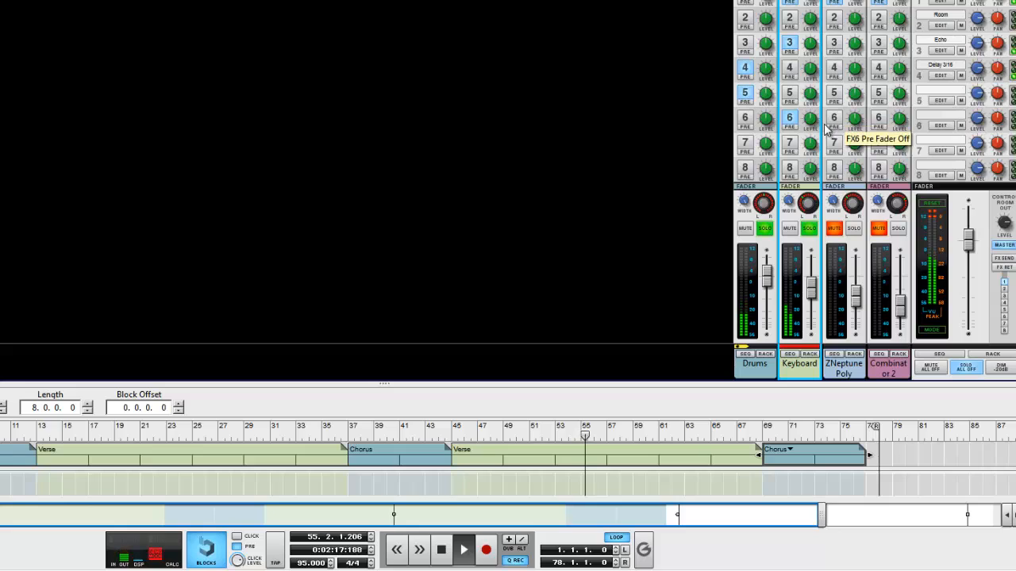
left_click_drag(810, 119, 810, 113)
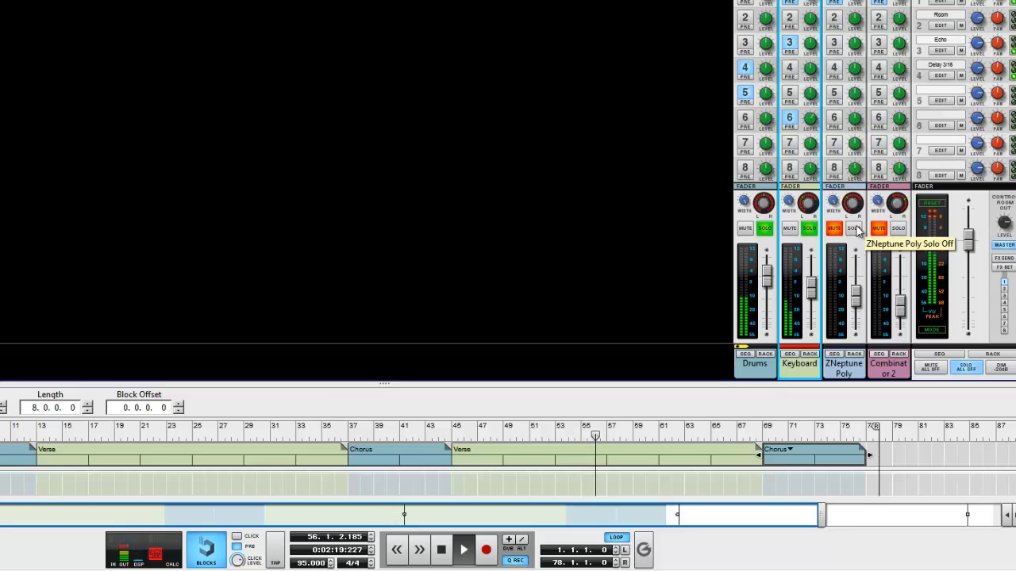
Add the ZNeptune Poly channel to the solo, enable its sends 5 and 7, and raise its send 7 level
left_click(854, 229)
left_click(833, 92)
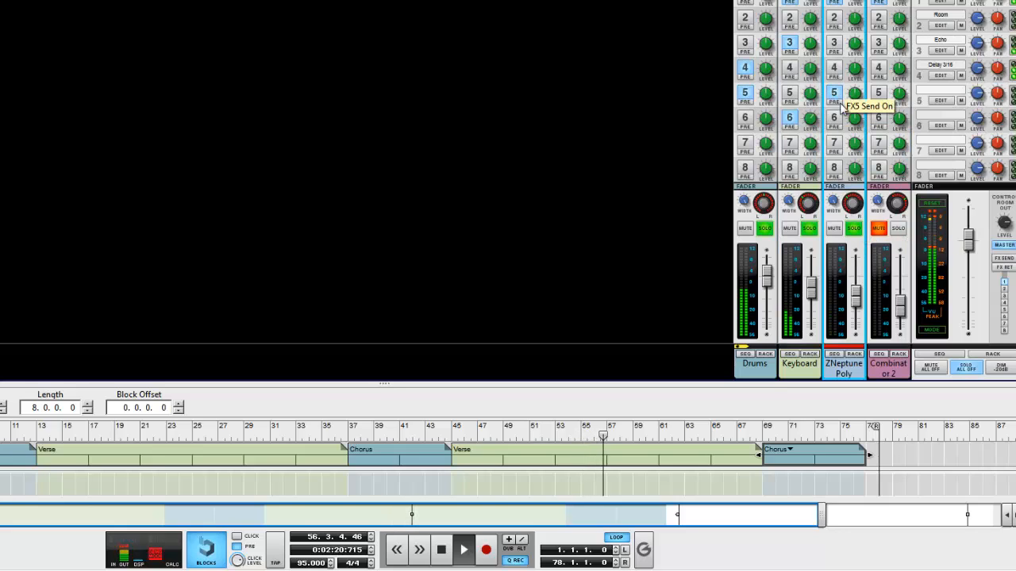
left_click(840, 145)
left_click_drag(854, 145, 854, 138)
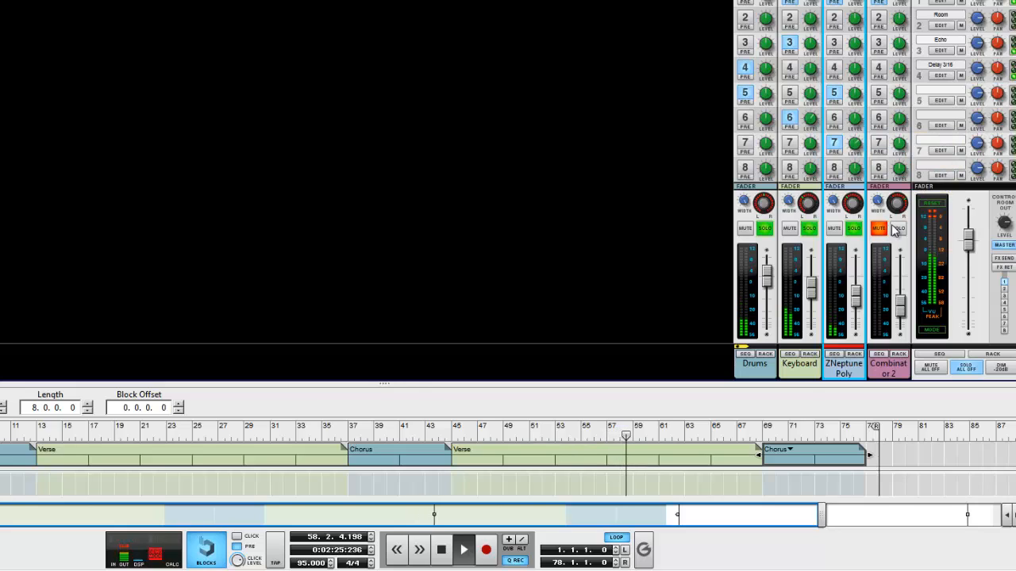
Audition the Combinator 2 channel in solo, and clear the solos on all four channels to hear the full mix
left_click(897, 228)
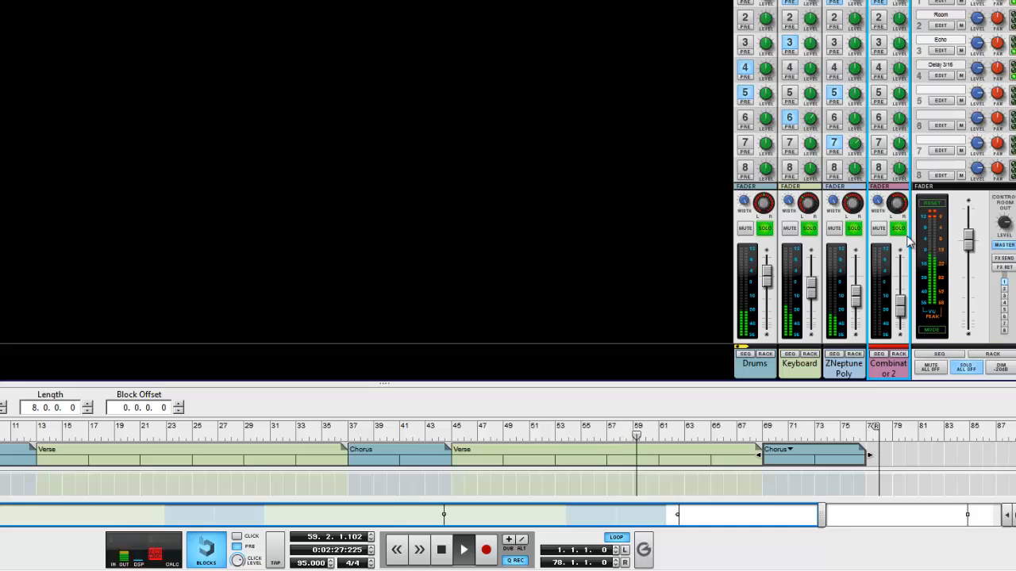
left_click(899, 231)
left_click(879, 231)
left_click(855, 232)
left_click(831, 234)
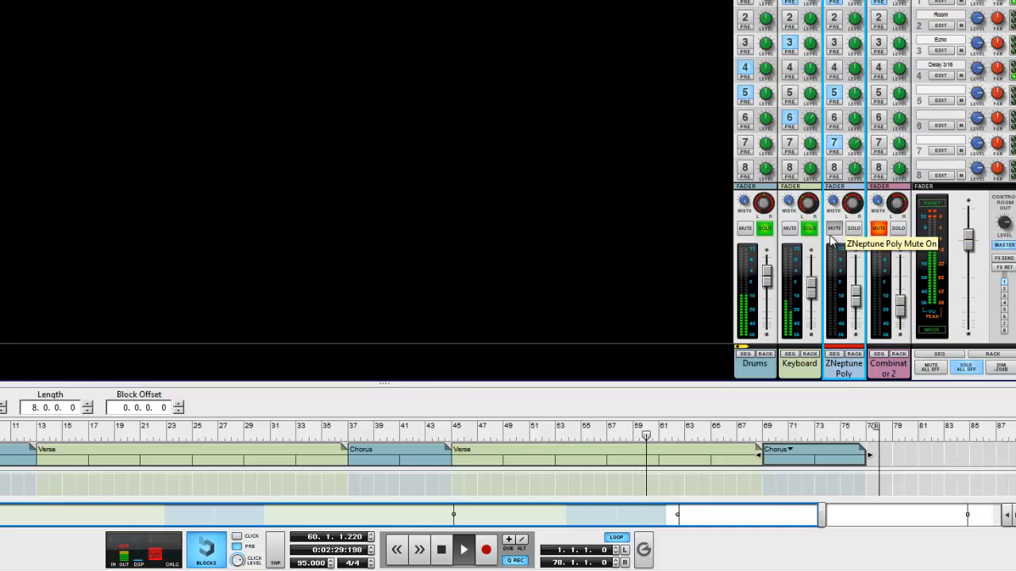
left_click(793, 230)
left_click(767, 229)
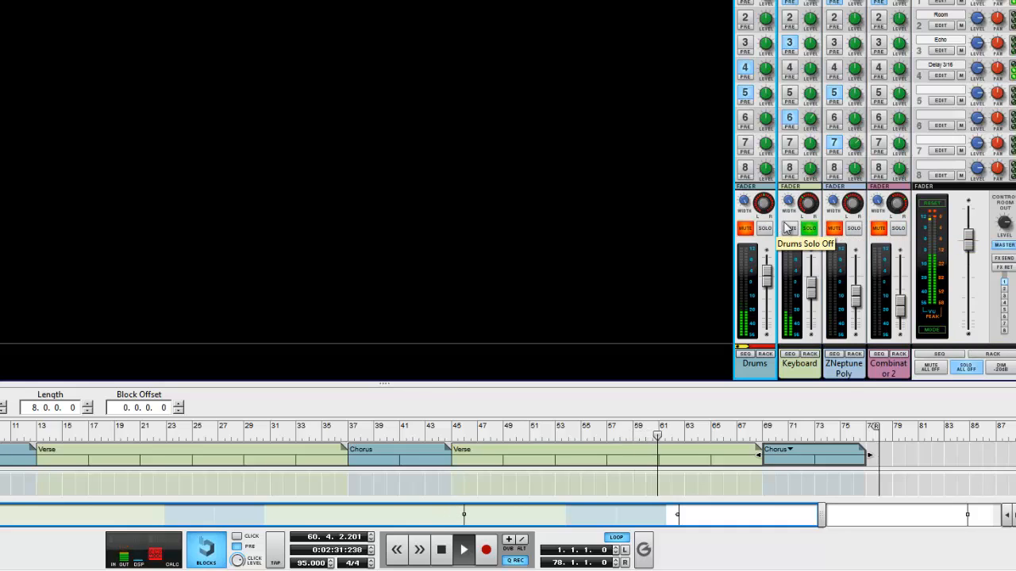
left_click(809, 229)
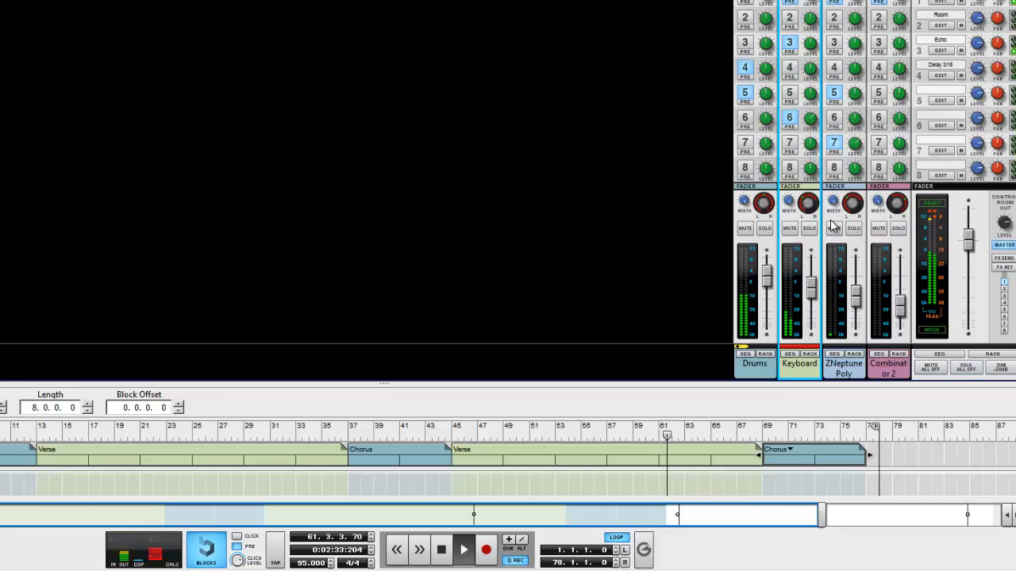
Replay from the second Chorus, enabling sends 3 (Echo) and 4 (Delay 3/16) on Combinator 2 and lowering its fader, and stop playback
left_click_drag(670, 435, 359, 438)
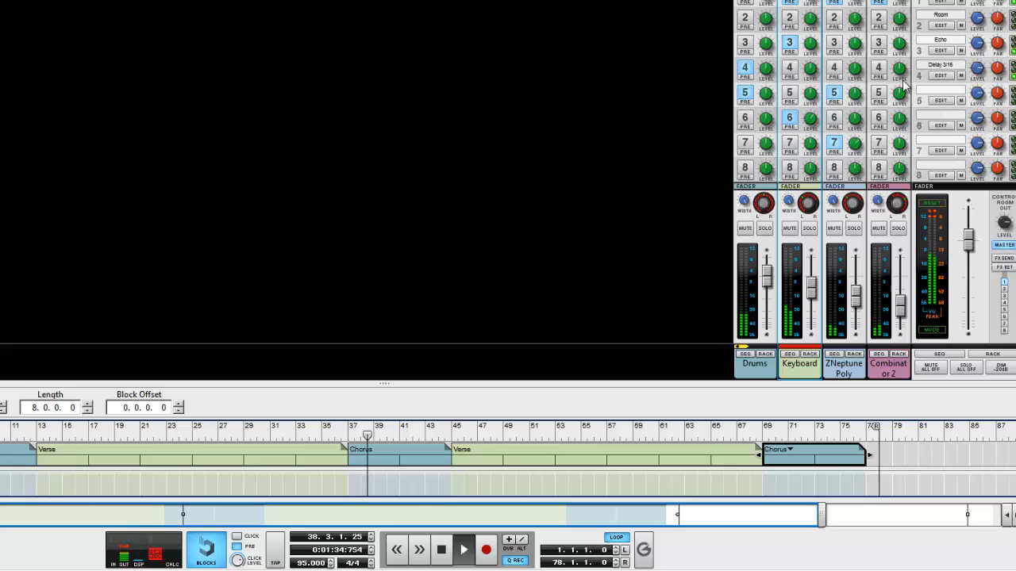
left_click(878, 67)
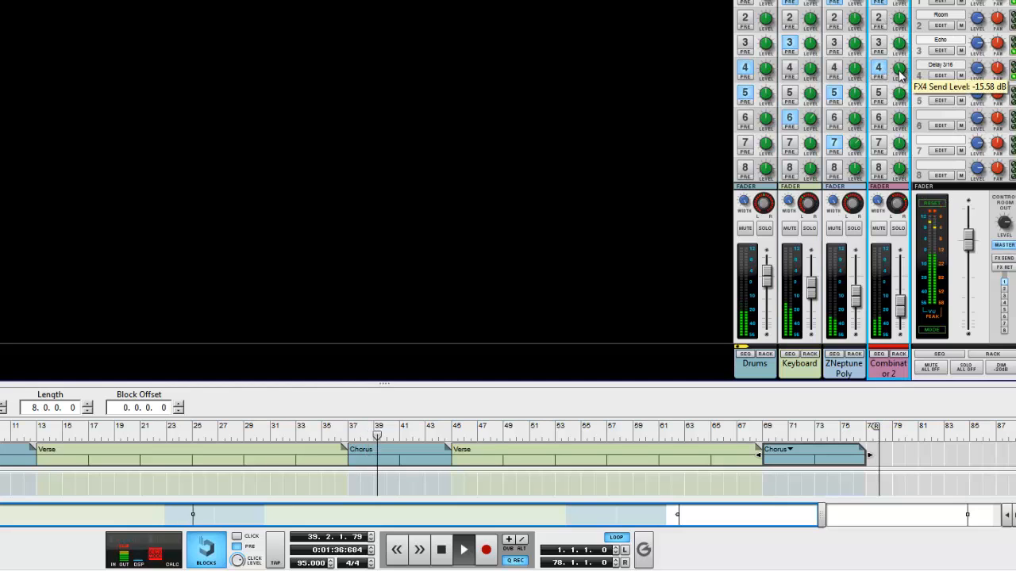
left_click(878, 41)
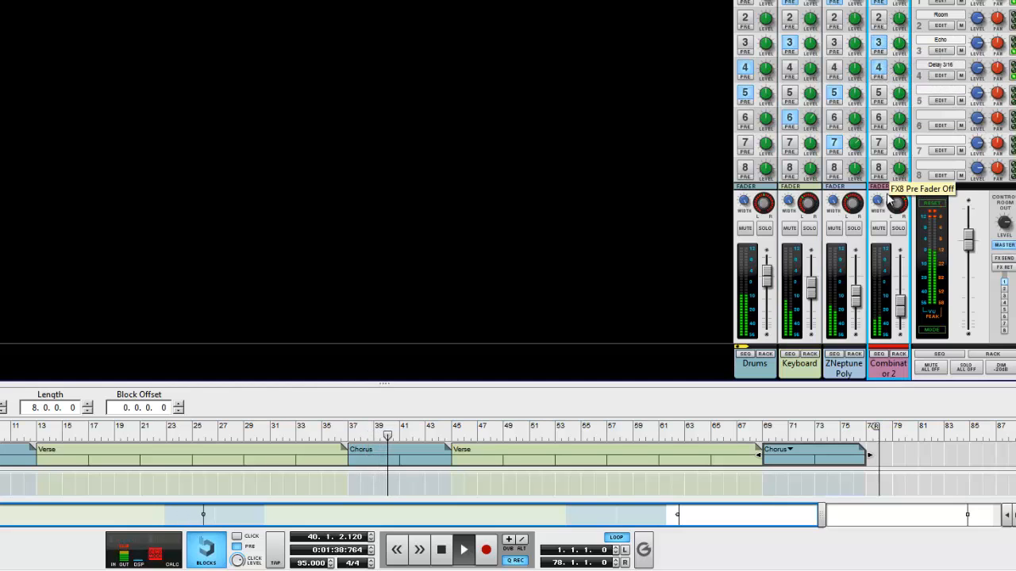
left_click_drag(905, 312, 904, 319)
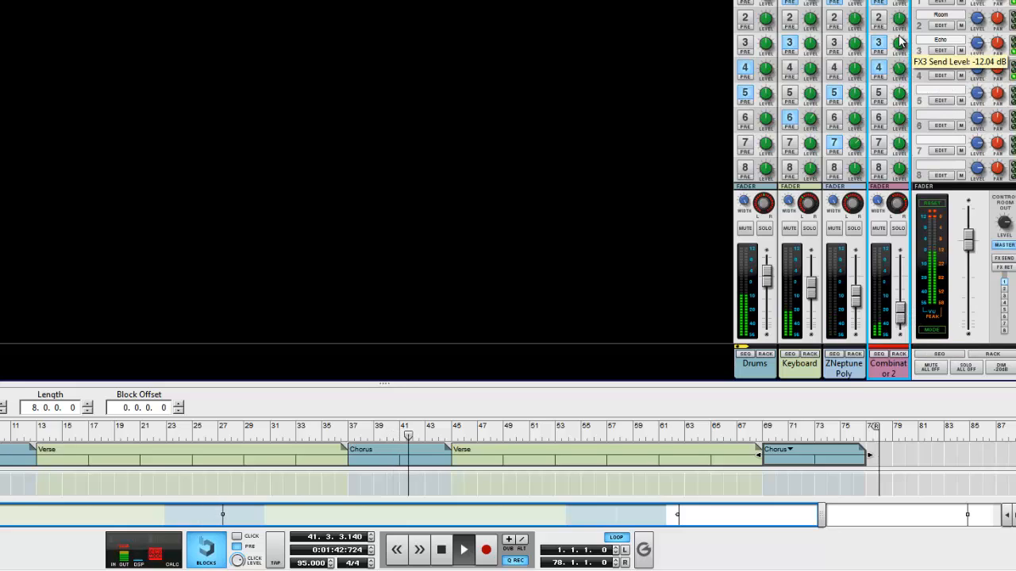
key("space")
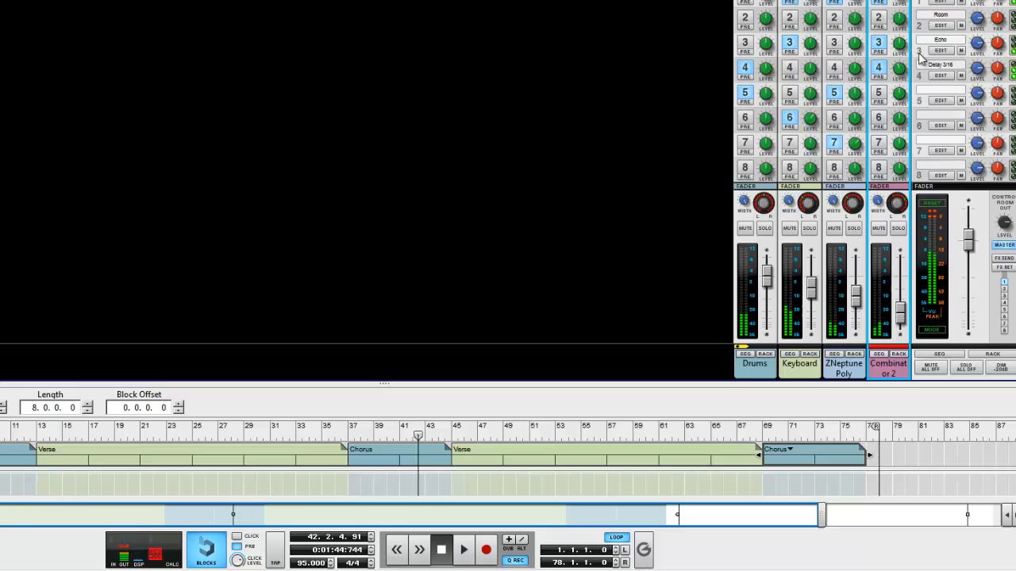
left_click(483, 124)
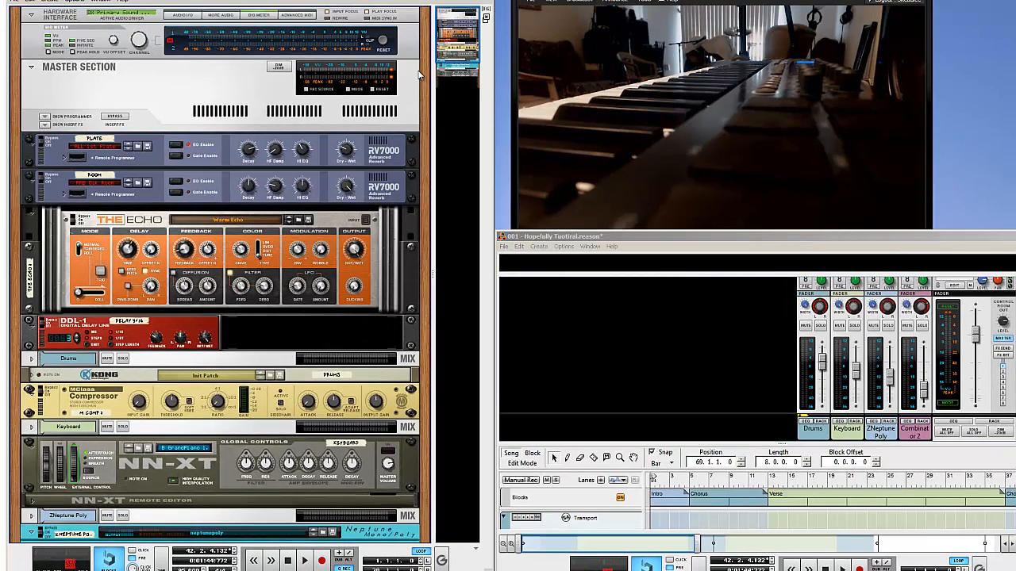
left_click(237, 91)
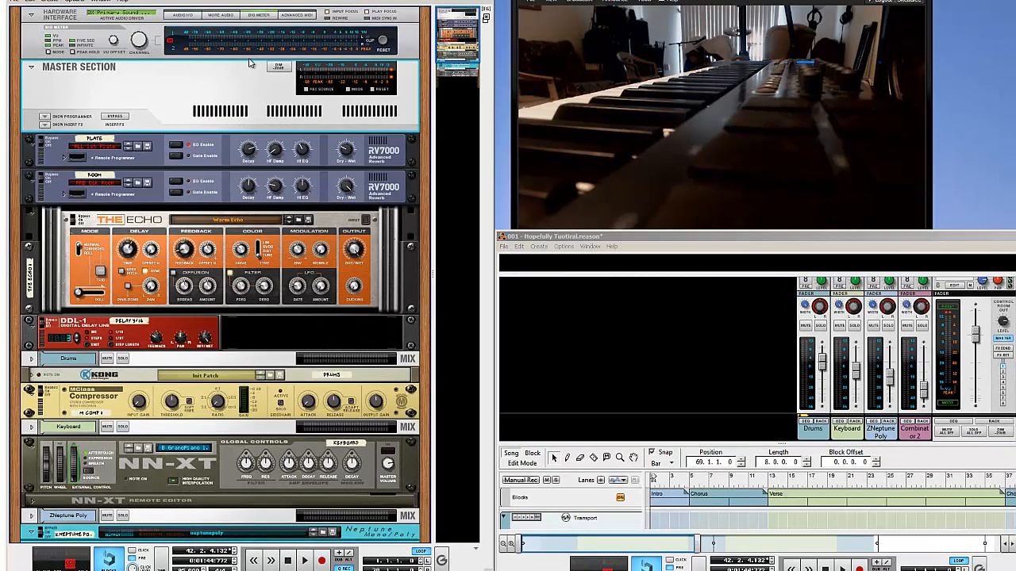
left_click(80, 2)
mouse_move(57, 3)
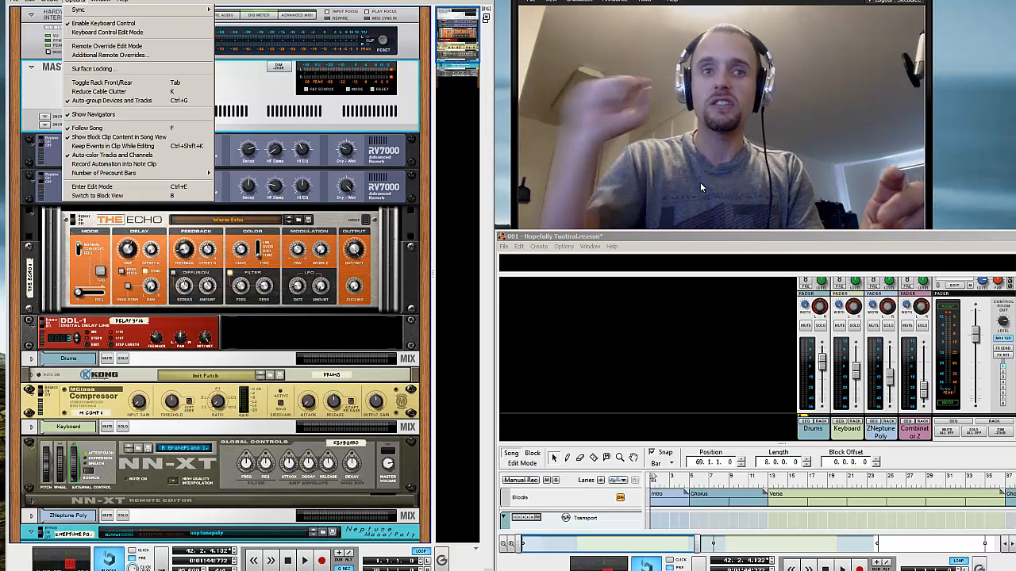
left_click(587, 229)
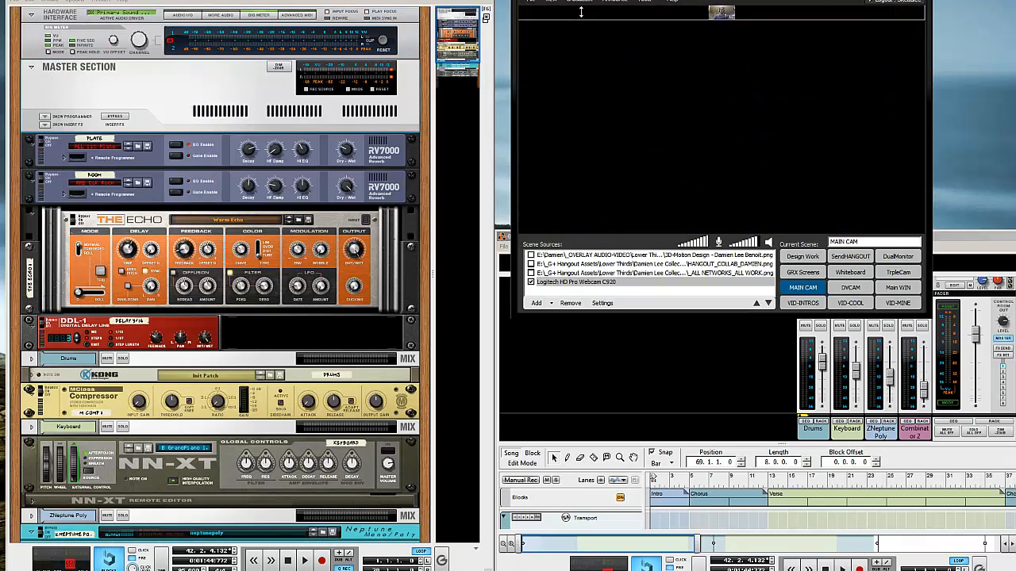
left_click(547, 356)
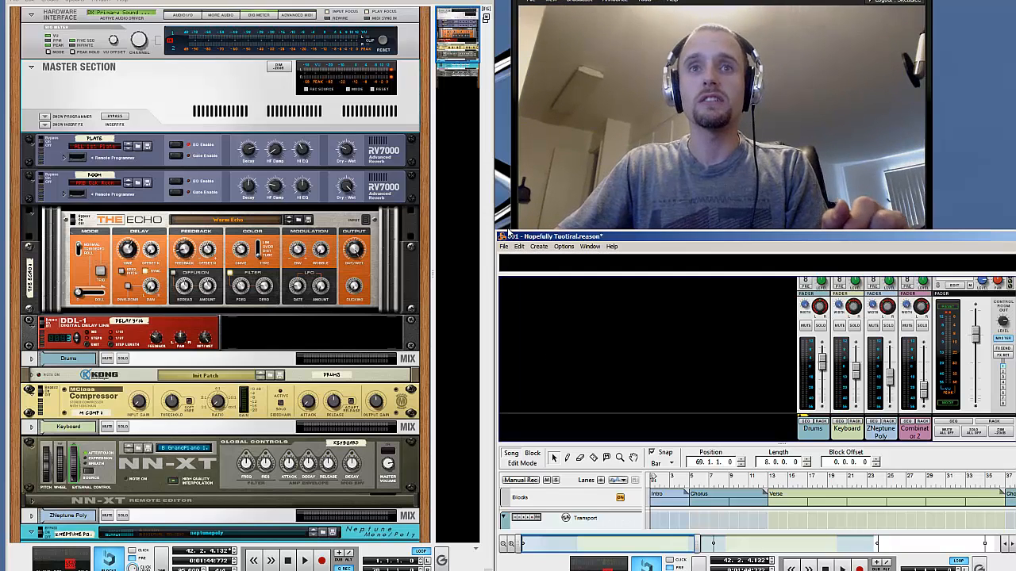
Move the mixer and sequencer window up, shrink its mixer area to enlarge the sequencer, and select the Intro block
left_click_drag(506, 7, 496, 4)
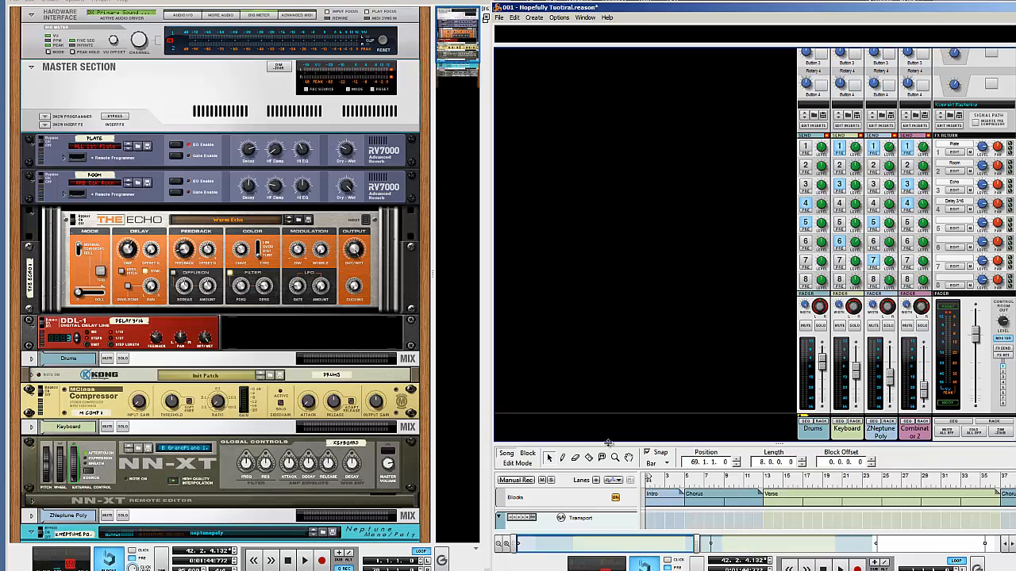
left_click_drag(609, 442, 572, 152)
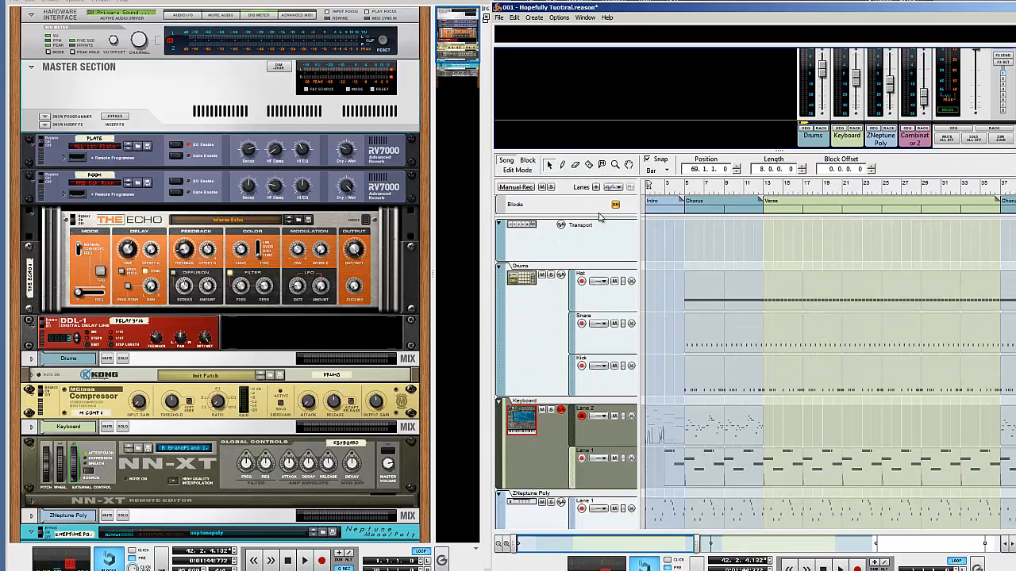
left_click(659, 201)
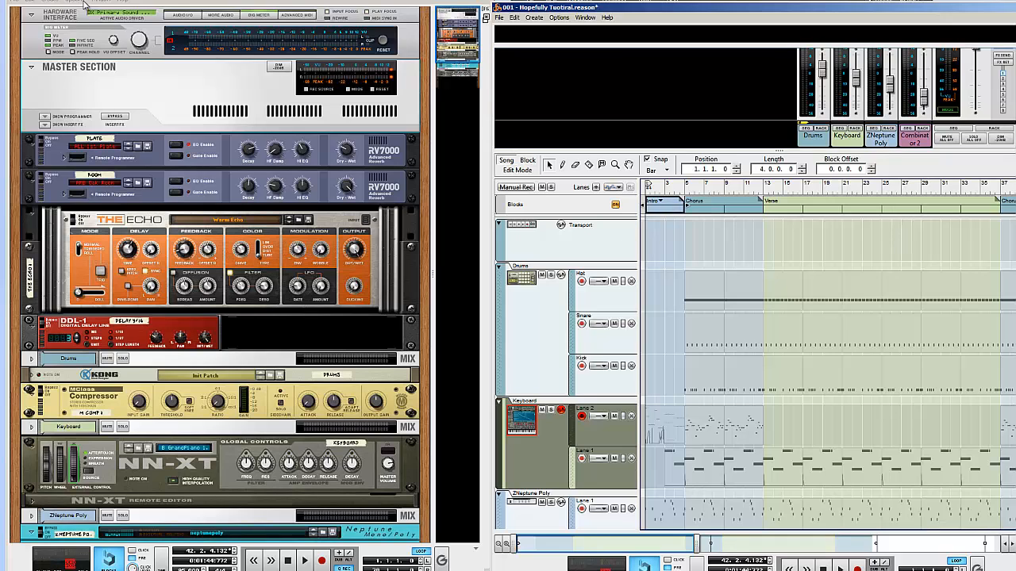
Look through the templates offered for starting a new song, and close the list without choosing one
left_click(12, 4)
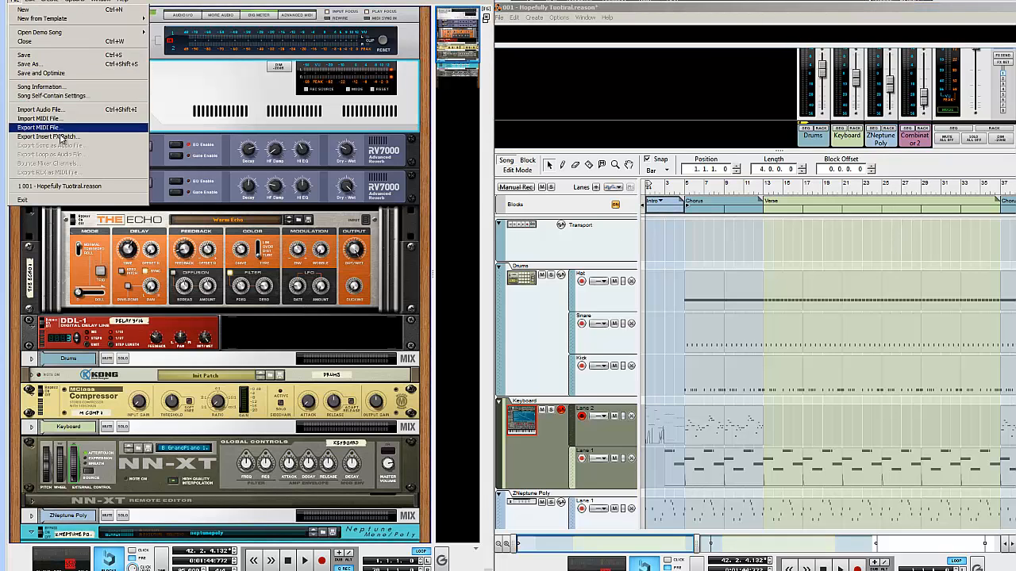
mouse_move(12, 3)
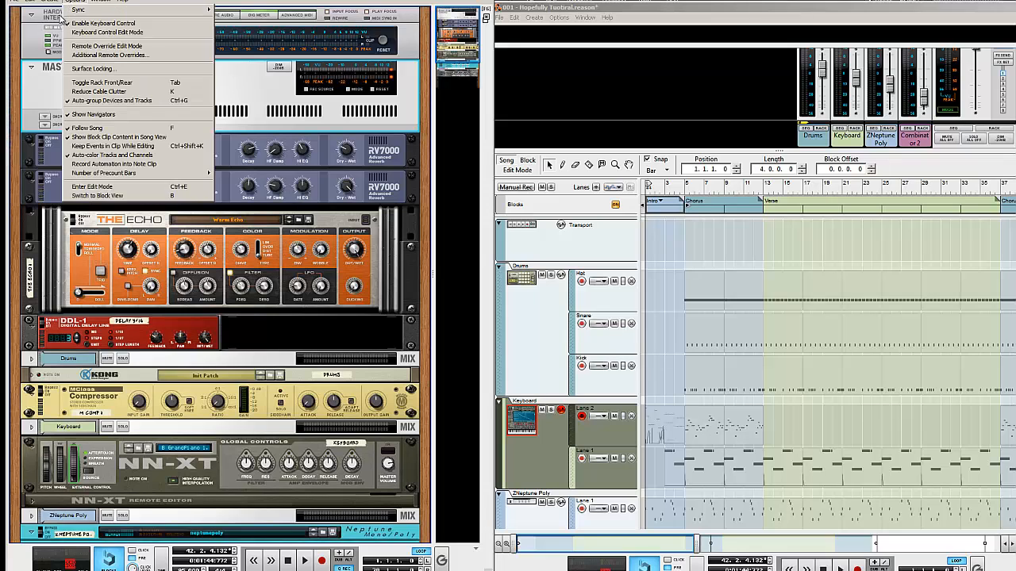
mouse_move(14, 22)
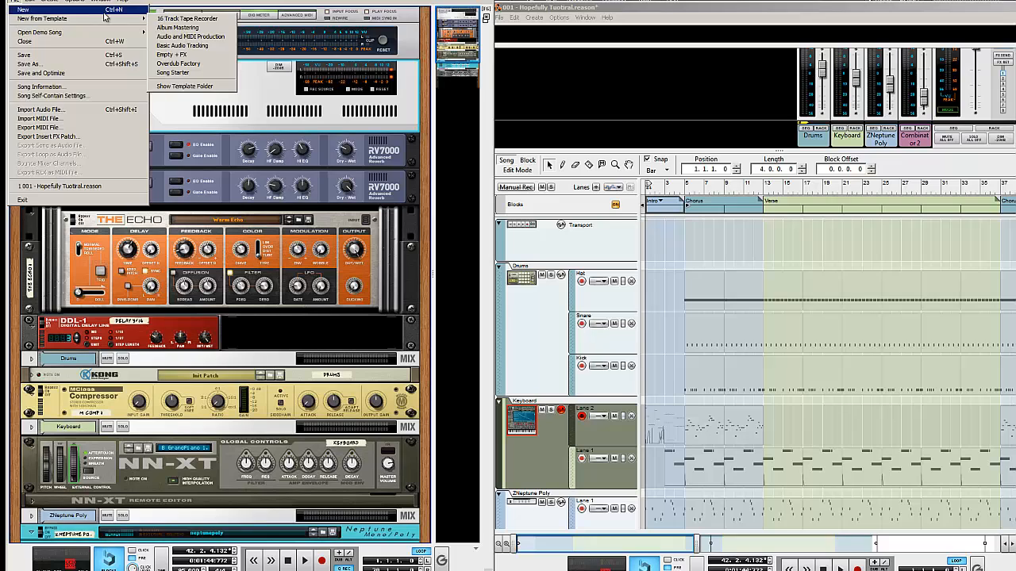
mouse_move(121, 20)
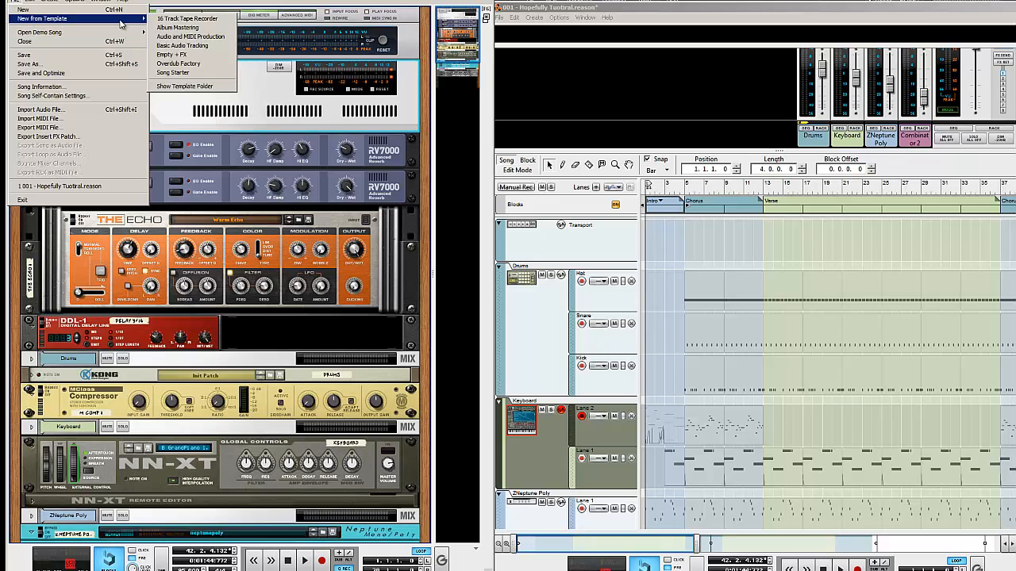
left_click(639, 98)
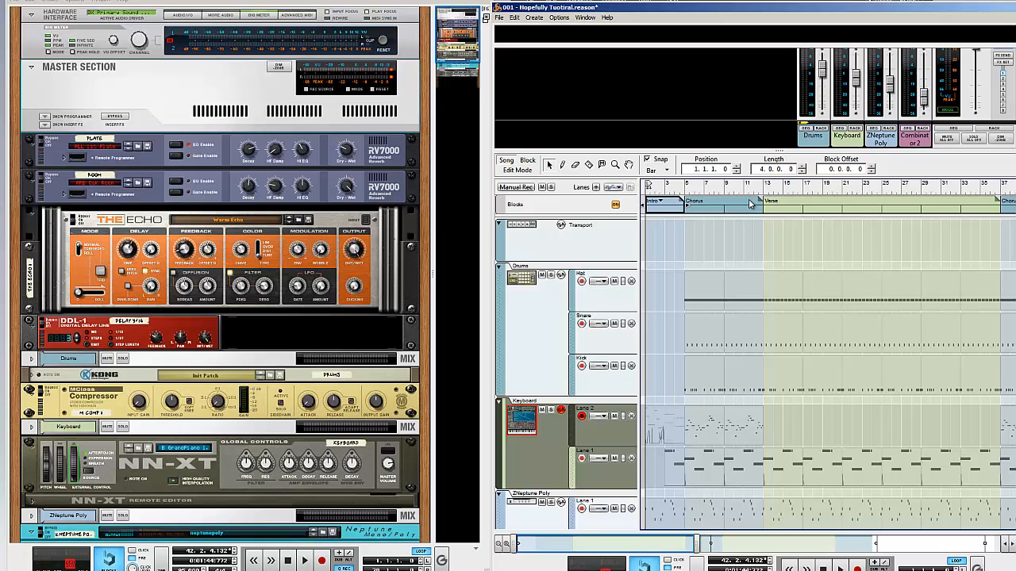
Delete the Intro, Chorus and Verse blocks at the beginning of the song arrangement
scroll(751, 204, "down", 3)
scroll(743, 208, "up", 3)
left_click(924, 212, "shift")
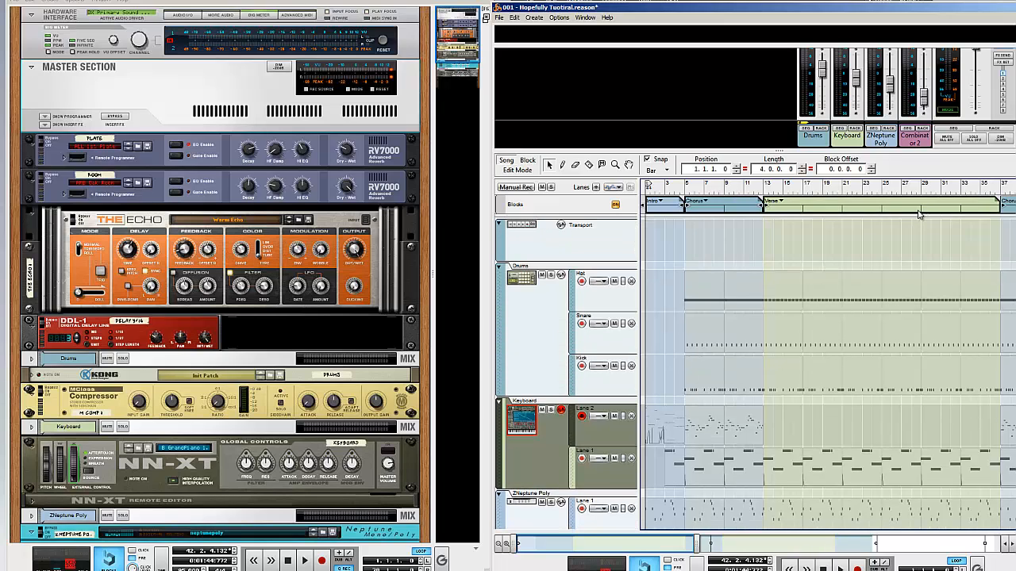
key("Delete")
key("Delete")
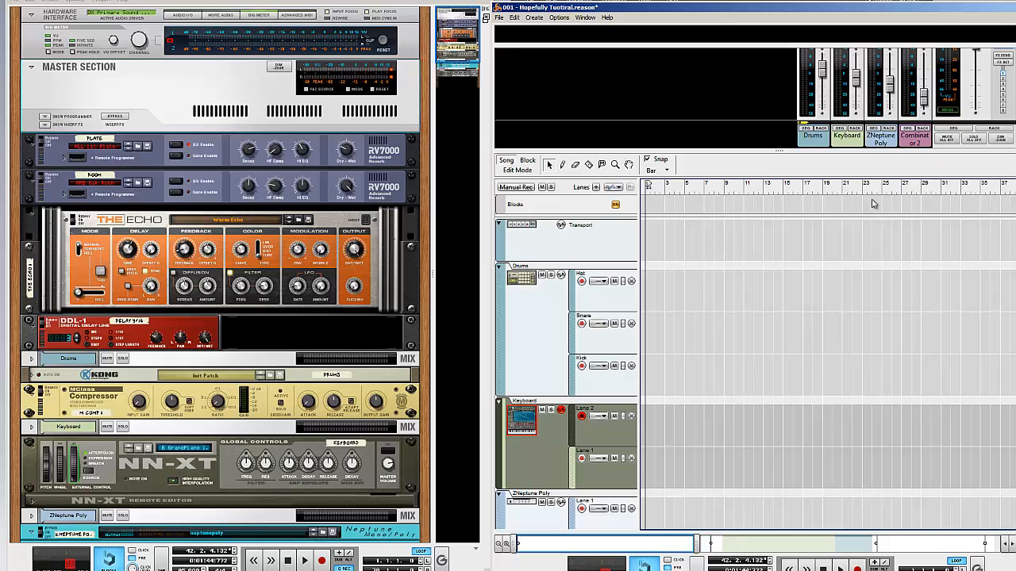
Delete the remaining Verse and Chorus blocks further along the timeline, and return the playhead to the song start
left_click_drag(695, 544, 992, 547)
left_click_drag(943, 201, 794, 207)
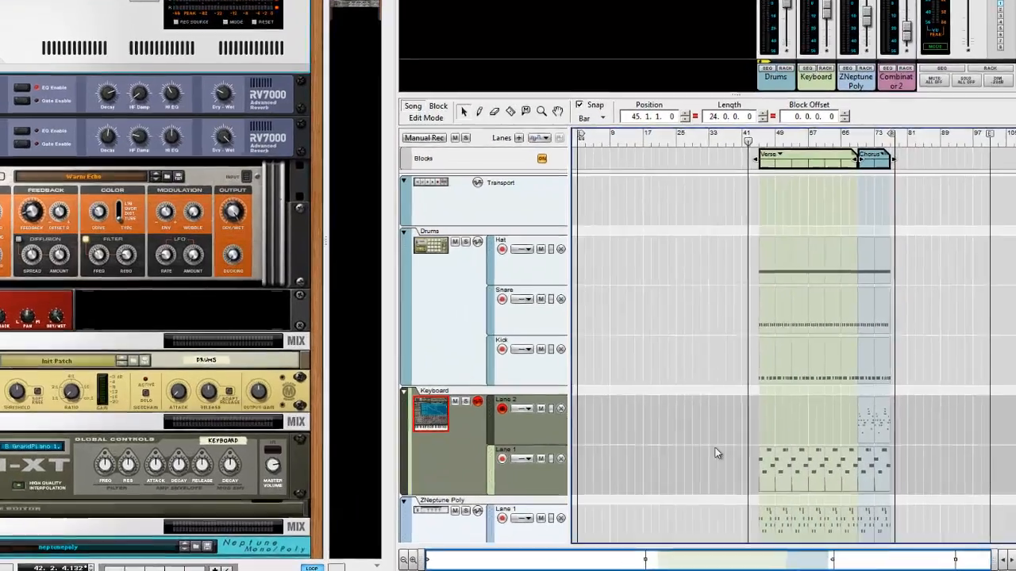
key("Delete")
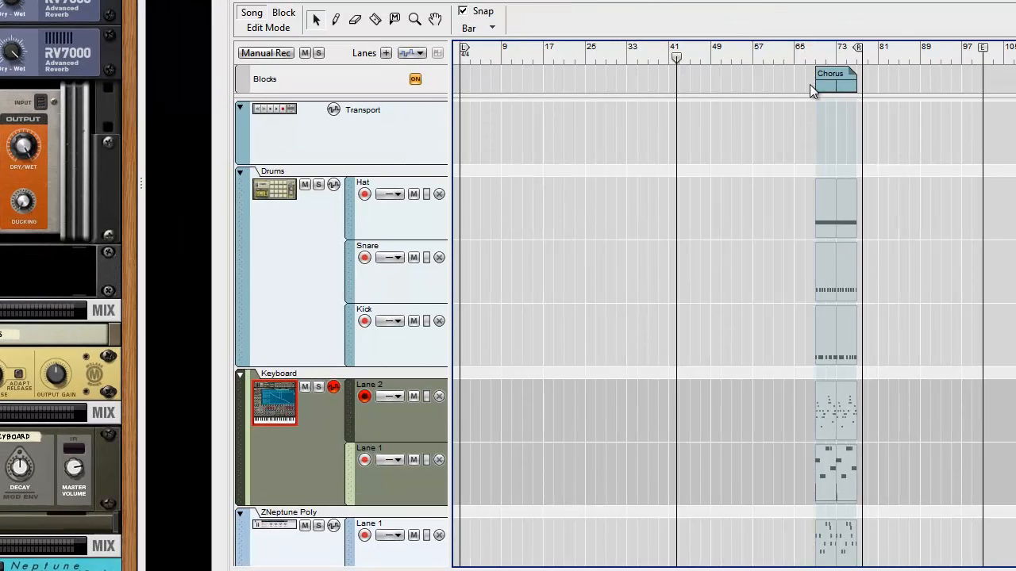
left_click_drag(561, 53, 403, 60)
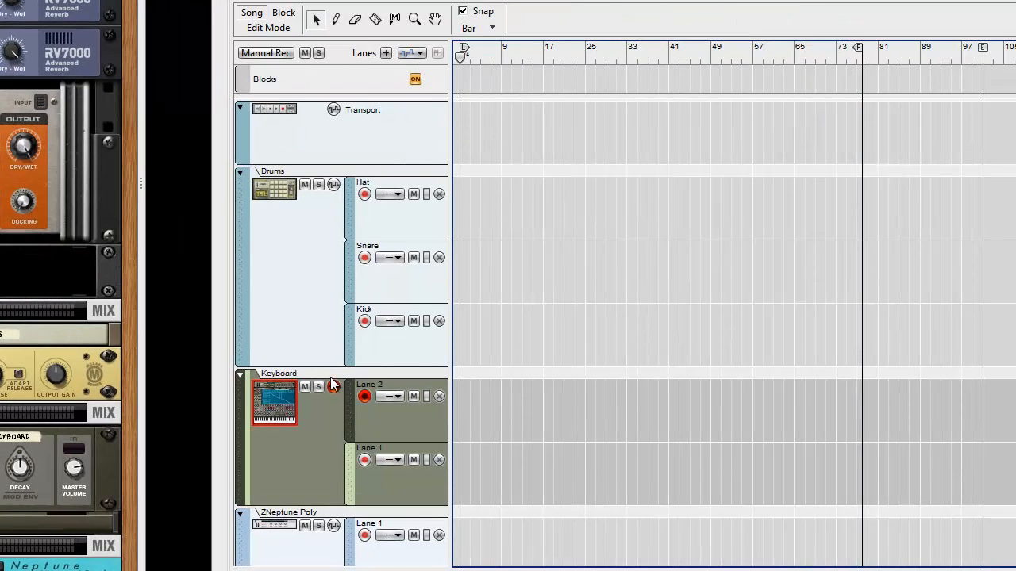
Collapse the Drums track, and delete Lane 2 of the Keyboard track together with its note data
left_click(254, 185)
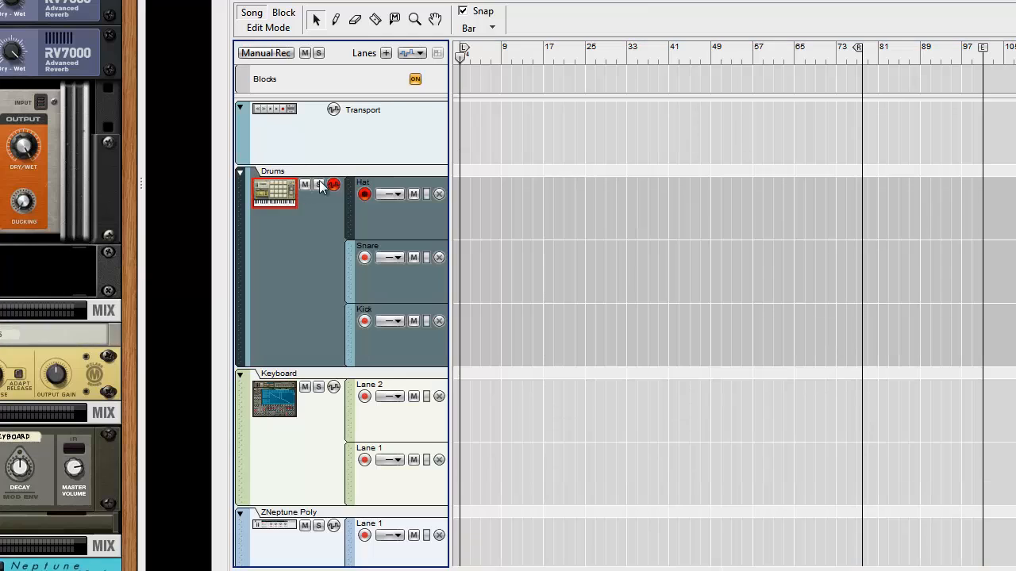
left_click(240, 173)
left_click(377, 224)
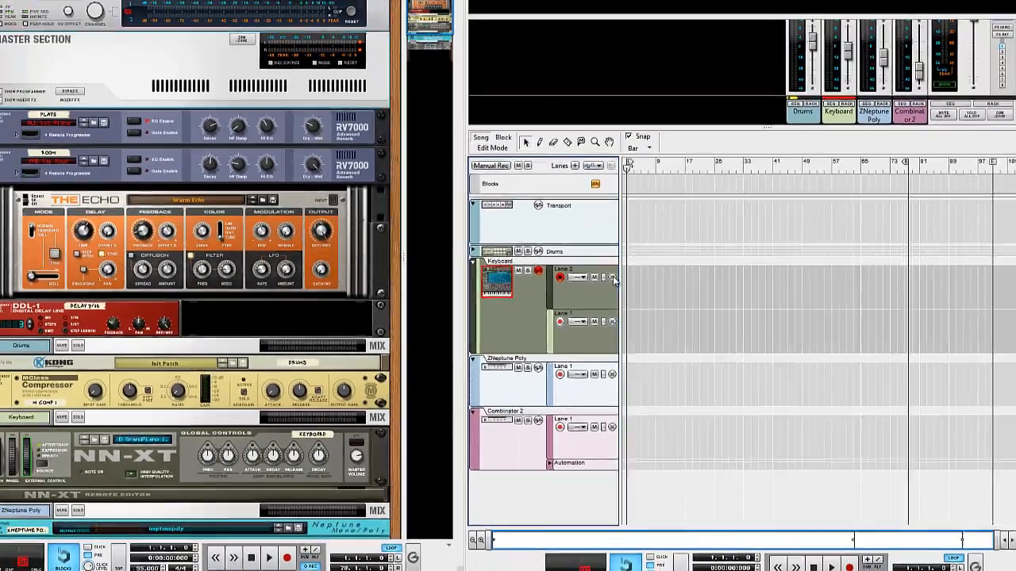
left_click(516, 242)
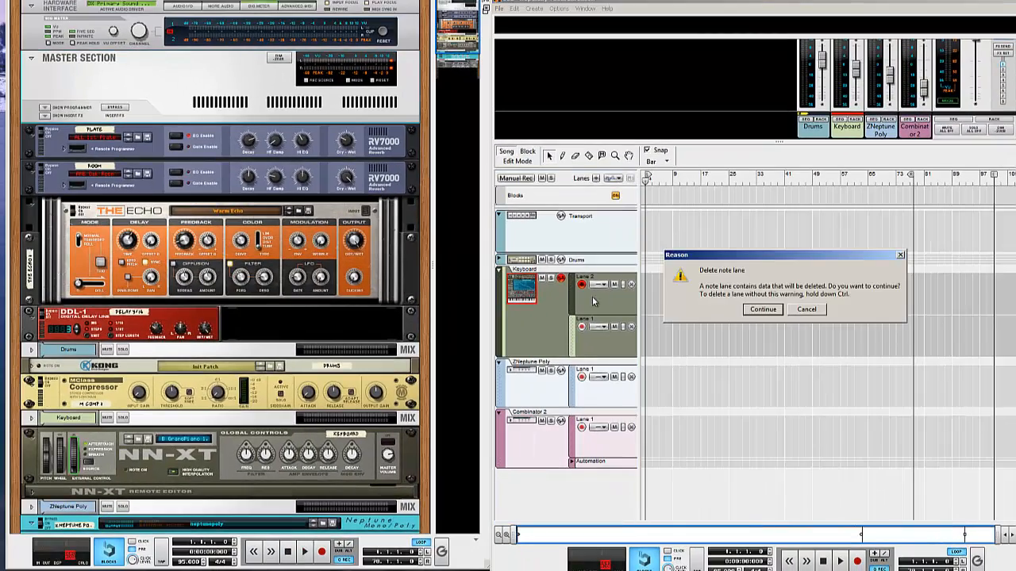
left_click(763, 309)
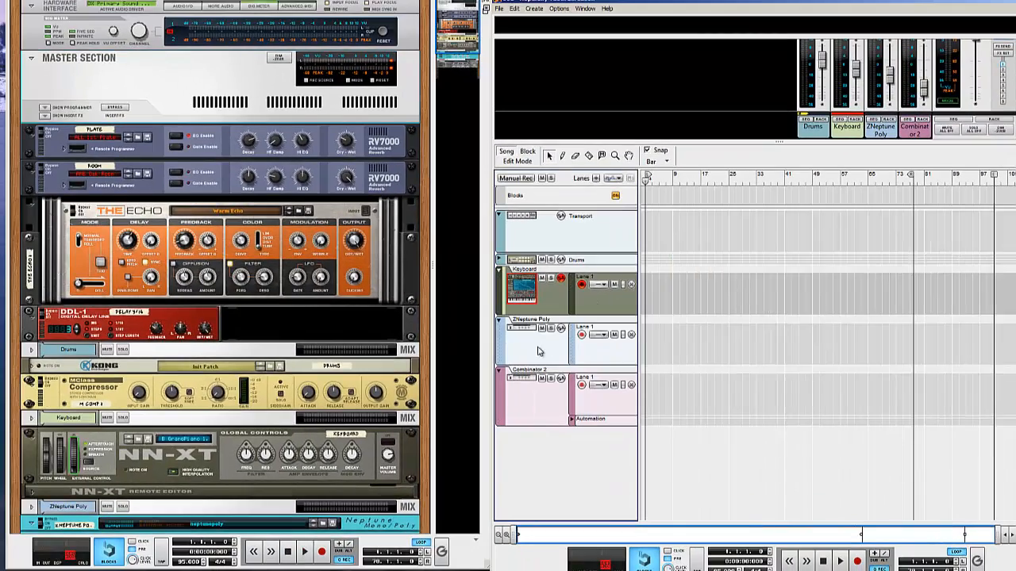
Delete the ZNeptune Poly and Combinator 2 tracks together with their devices
left_click(537, 352)
key("Delete")
key("Return")
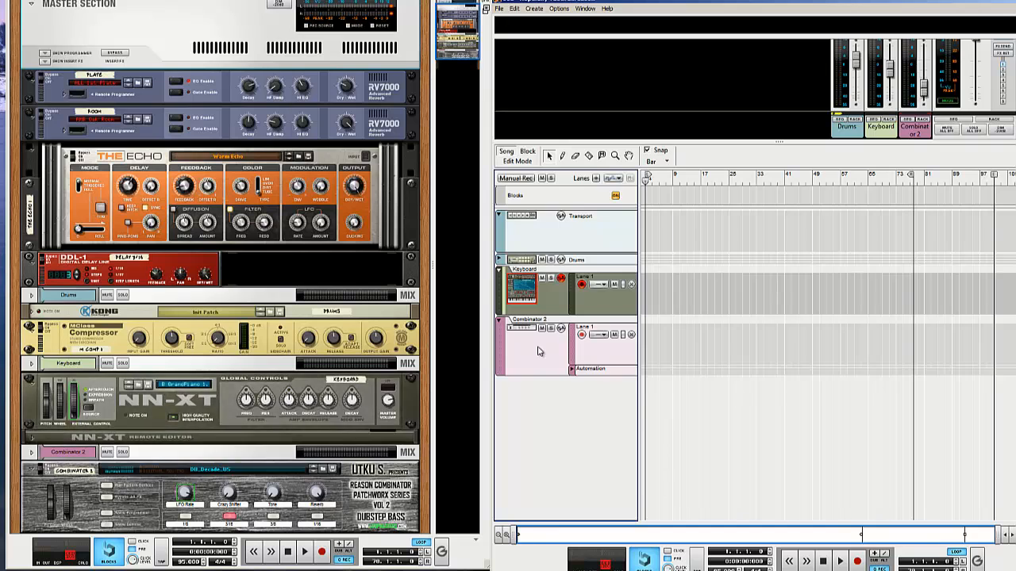
left_click(537, 352)
key("Delete")
key("Return")
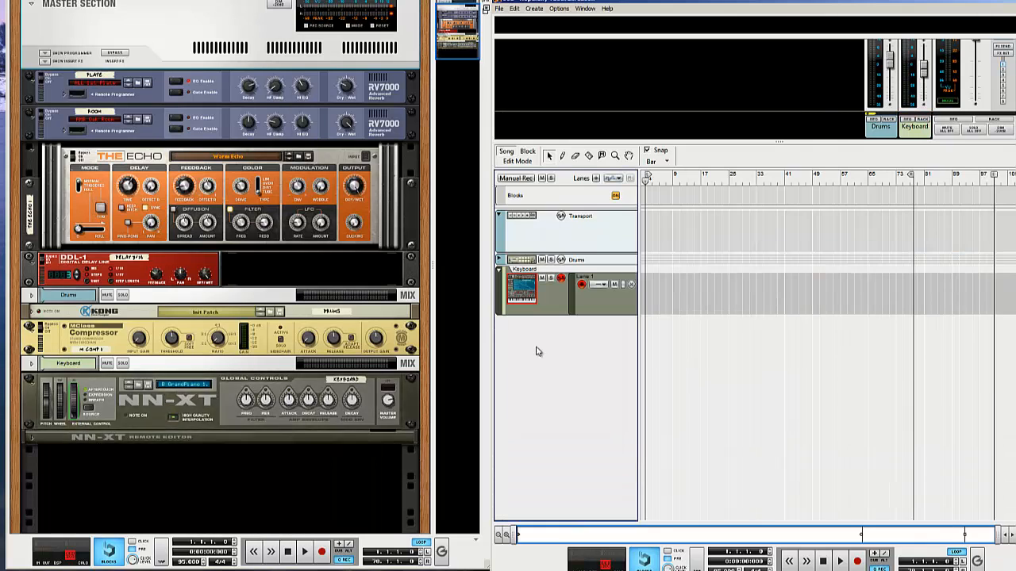
Switch the sequencer to block view, and delete the Keyboard clip from the Intro block
left_click(528, 152)
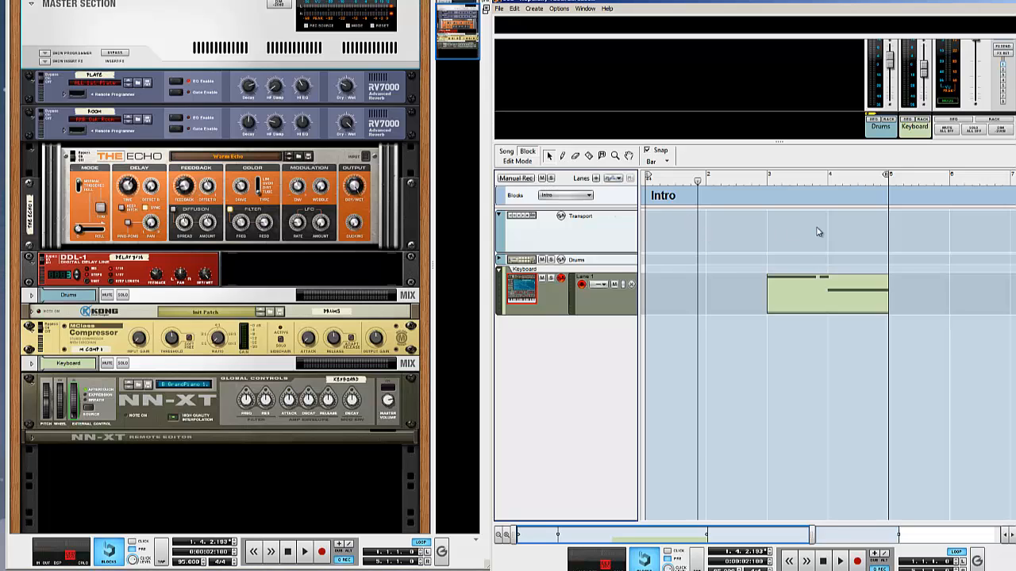
left_click(797, 296)
key("Delete")
Open the Verse block for editing, and clear all drum and keyboard clips from the Chorus block
left_click(568, 198)
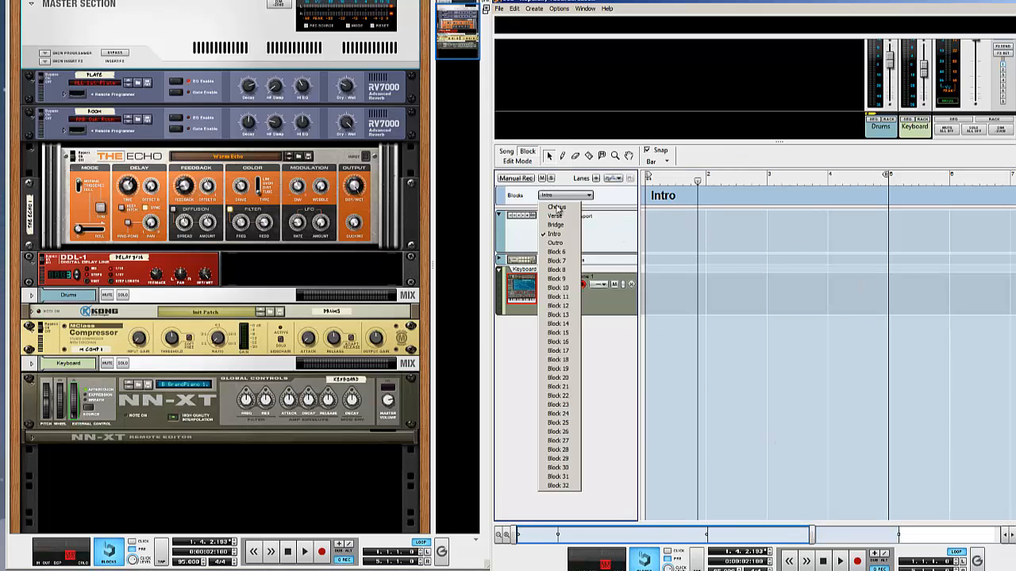
left_click(563, 213)
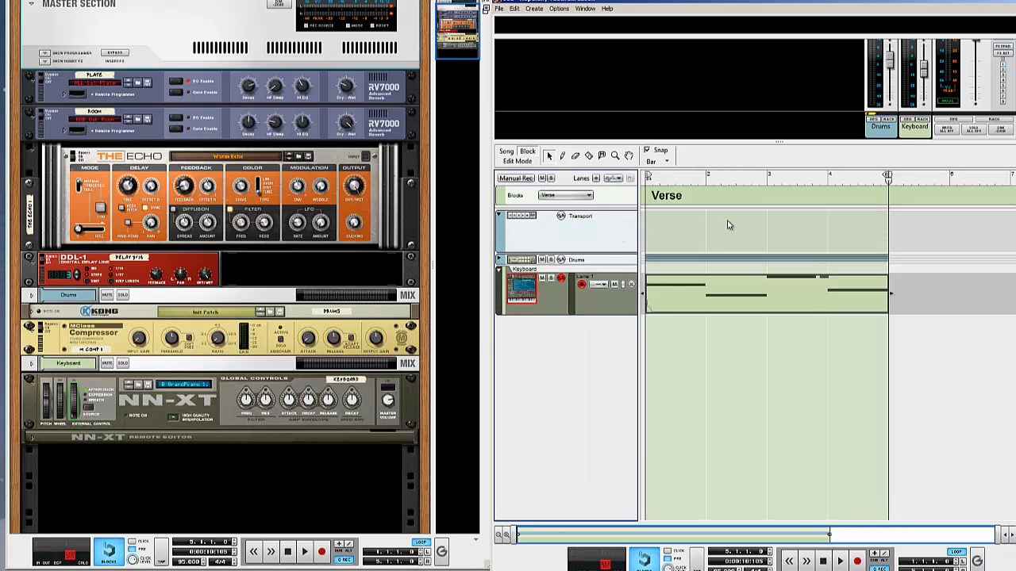
left_click(556, 195)
left_click(558, 207)
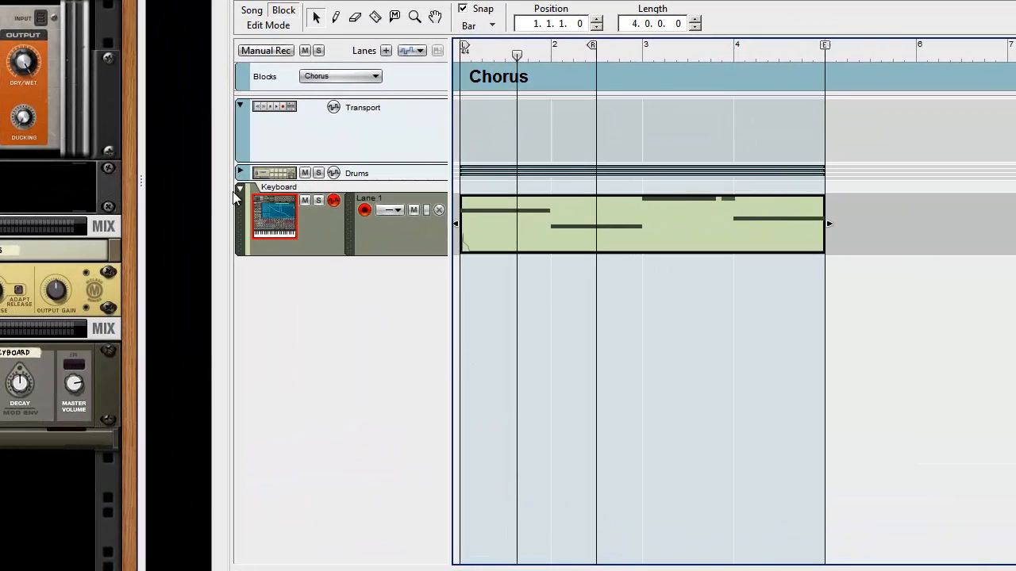
key("Delete")
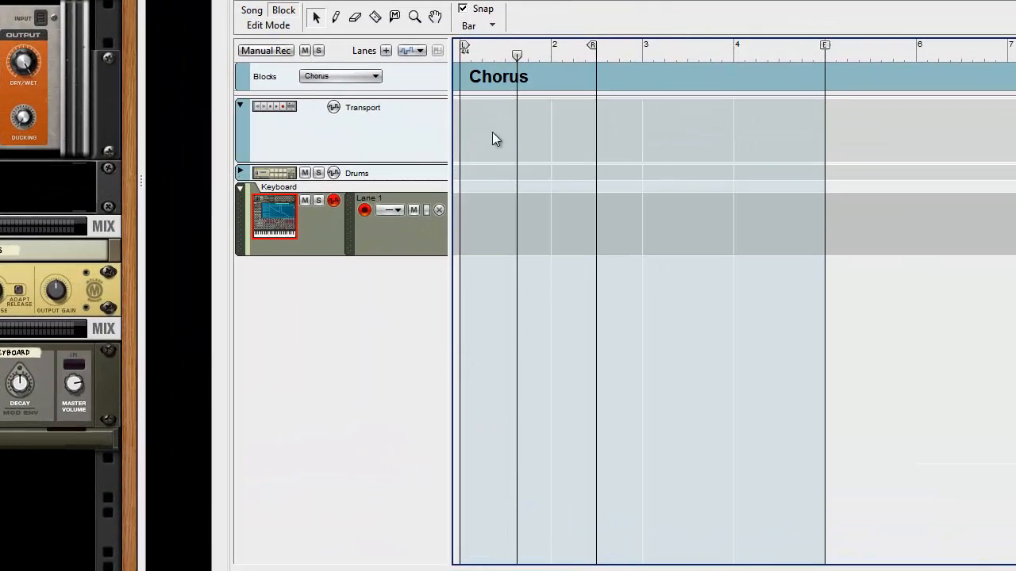
Expand the Drums track with its Kick lane armed for recording, and set the playhead to bar 1 and the right loop locator to bar 5
left_click(242, 173)
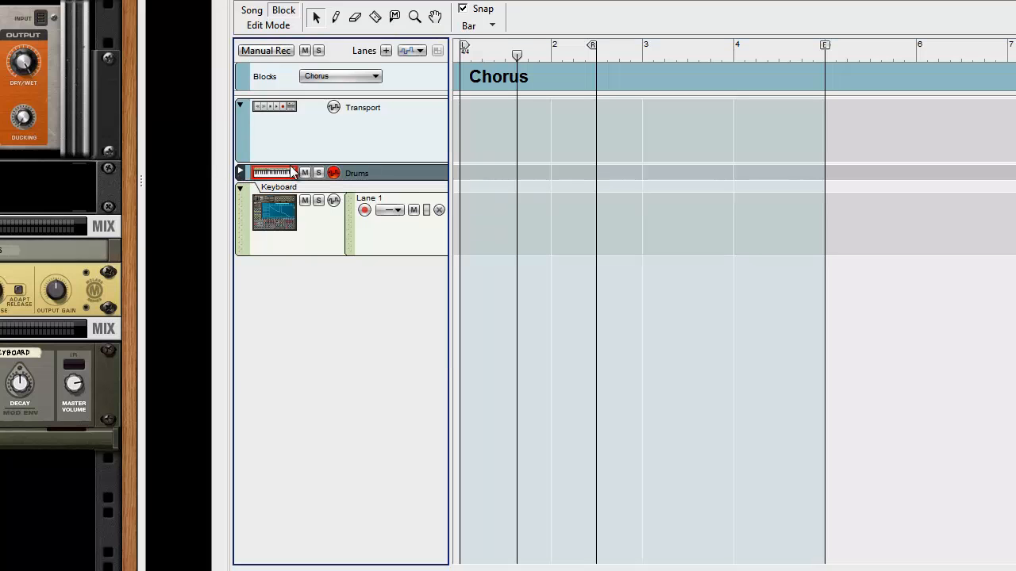
left_click(241, 172)
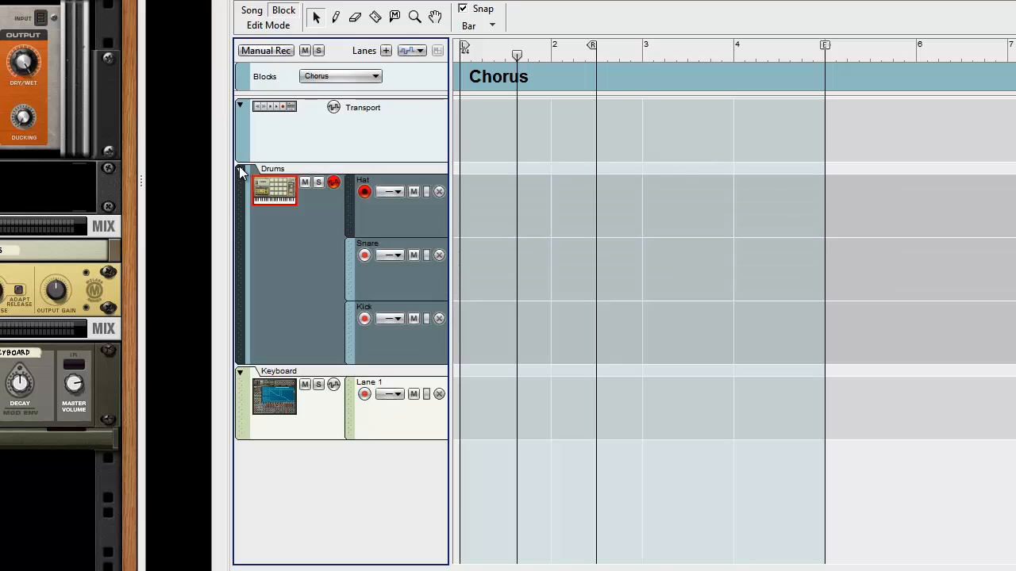
left_click(365, 318)
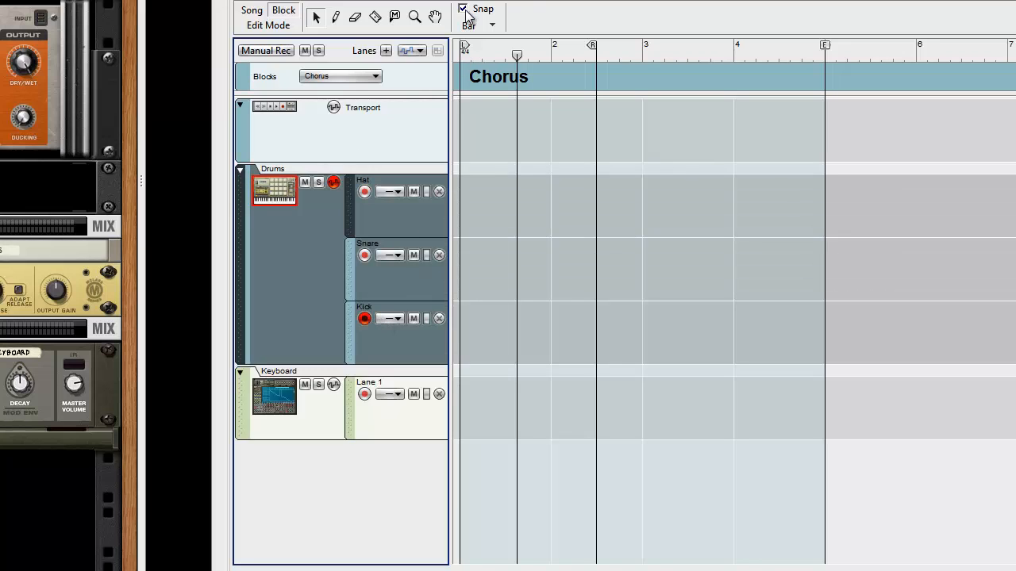
left_click_drag(514, 56, 398, 59)
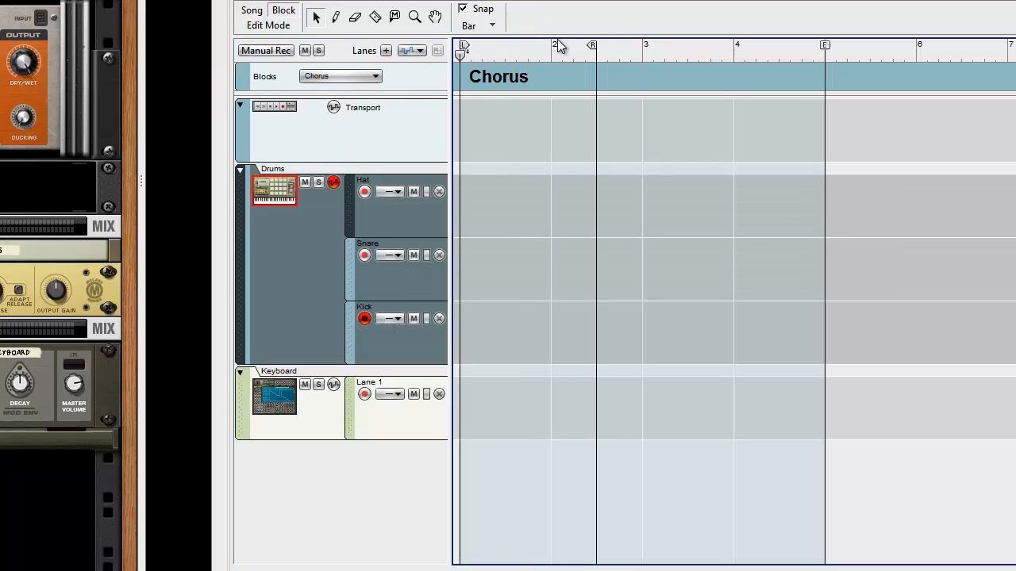
mouse_move(601, 54)
left_mouse_down()
mouse_move(593, 49)
mouse_move(825, 61)
left_mouse_up()
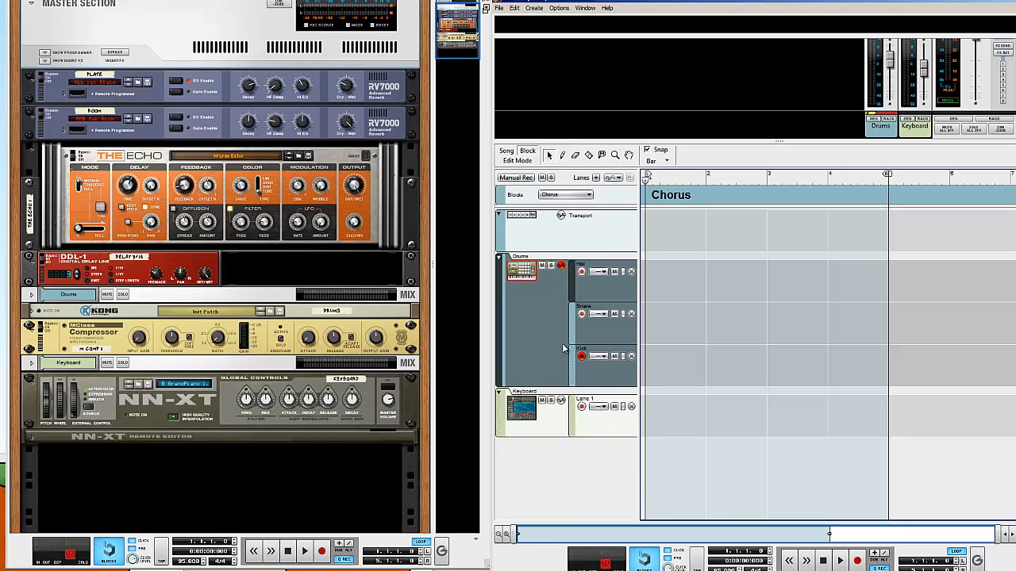
Save the song as Starter Track in the Reason6 folder under C:\Program Files\Propellerhead
left_click(16, 1)
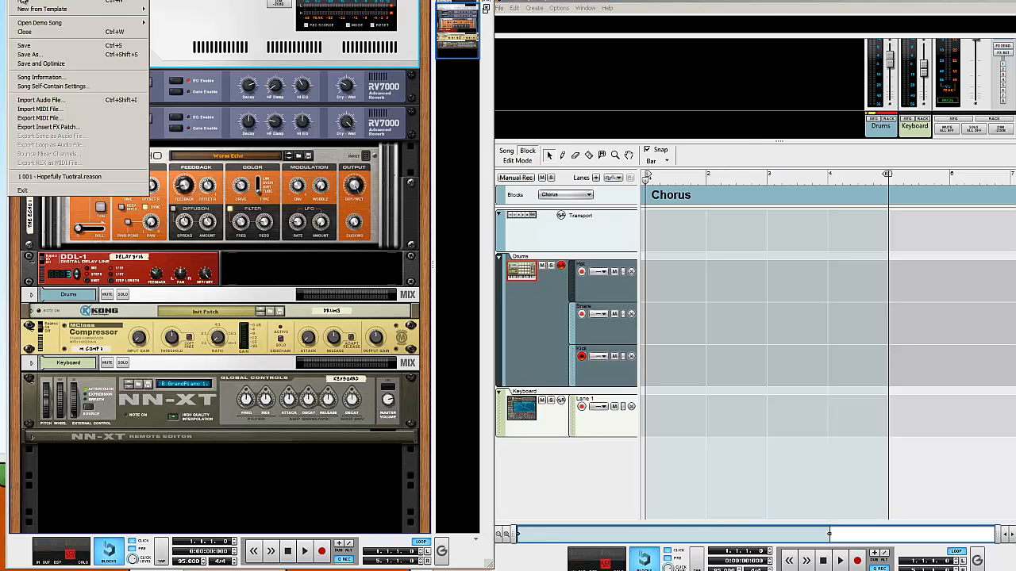
left_click(35, 54)
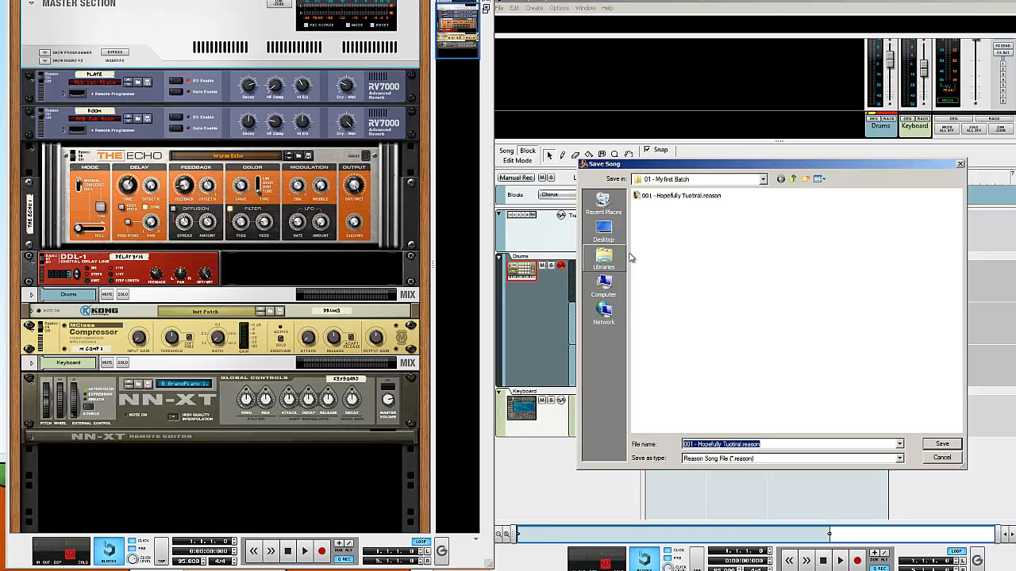
left_click(603, 286)
left_click(676, 220)
double_click(676, 220)
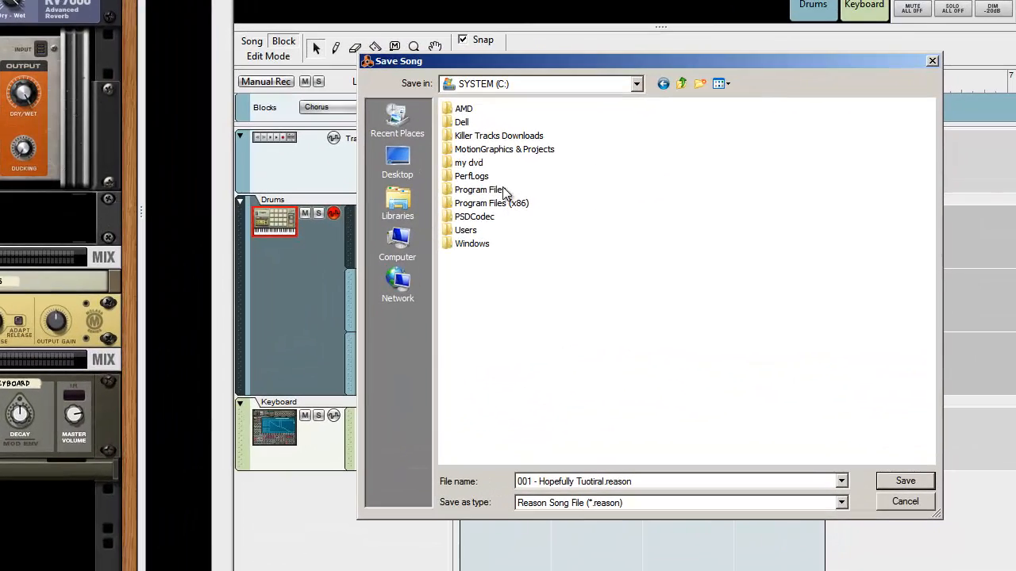
double_click(505, 193)
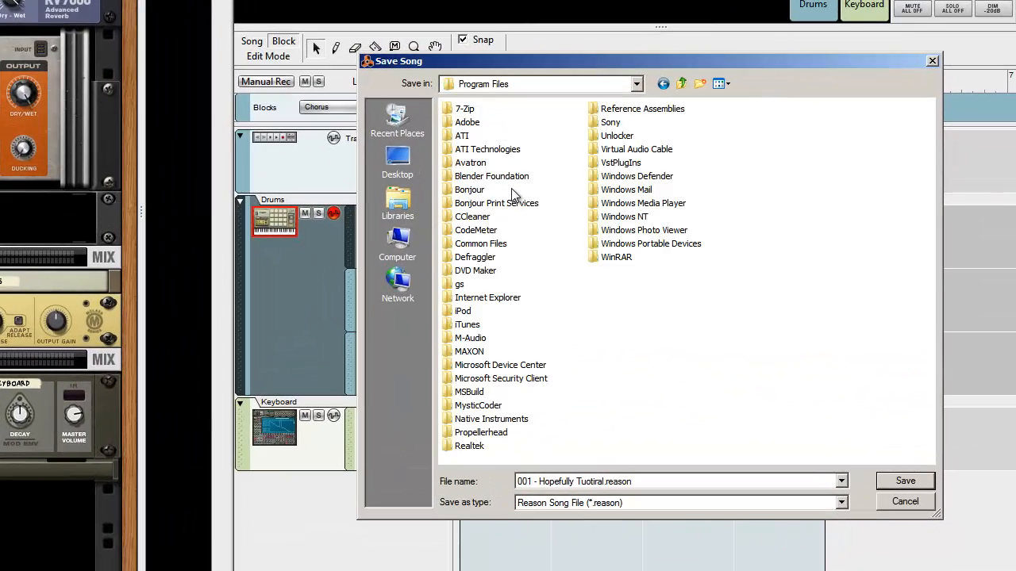
key("p")
double_click(494, 433)
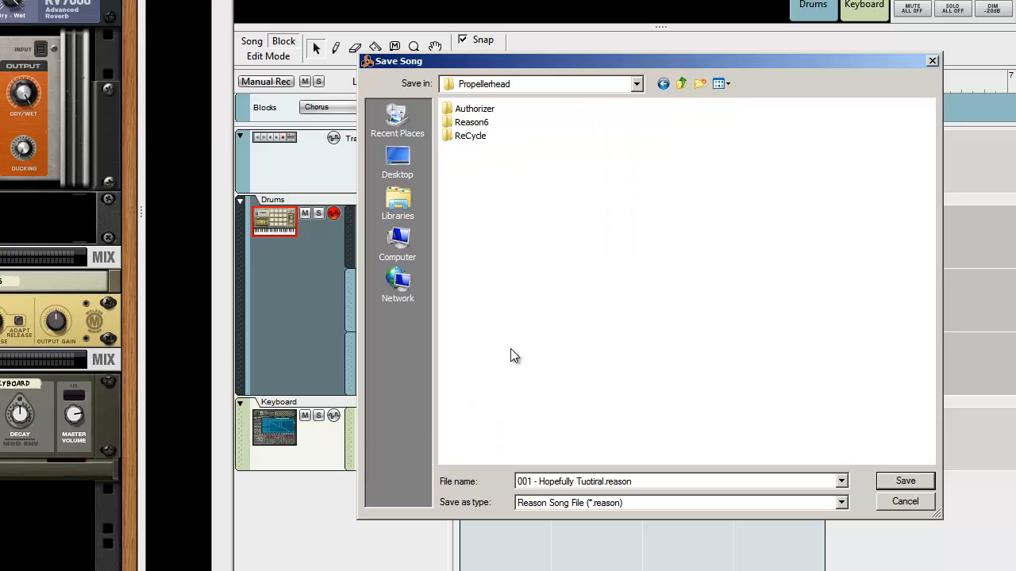
double_click(468, 122)
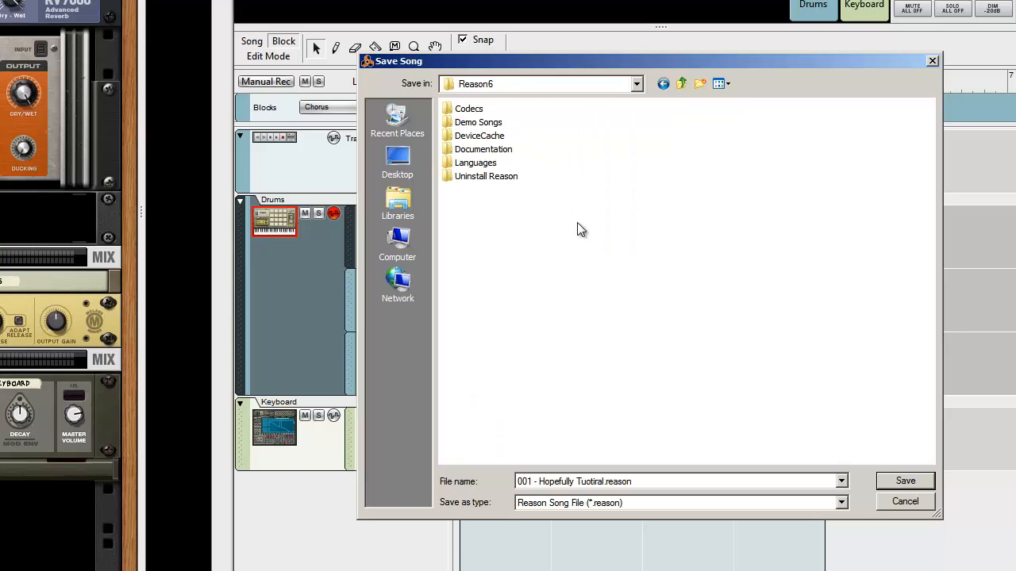
double_click(673, 481)
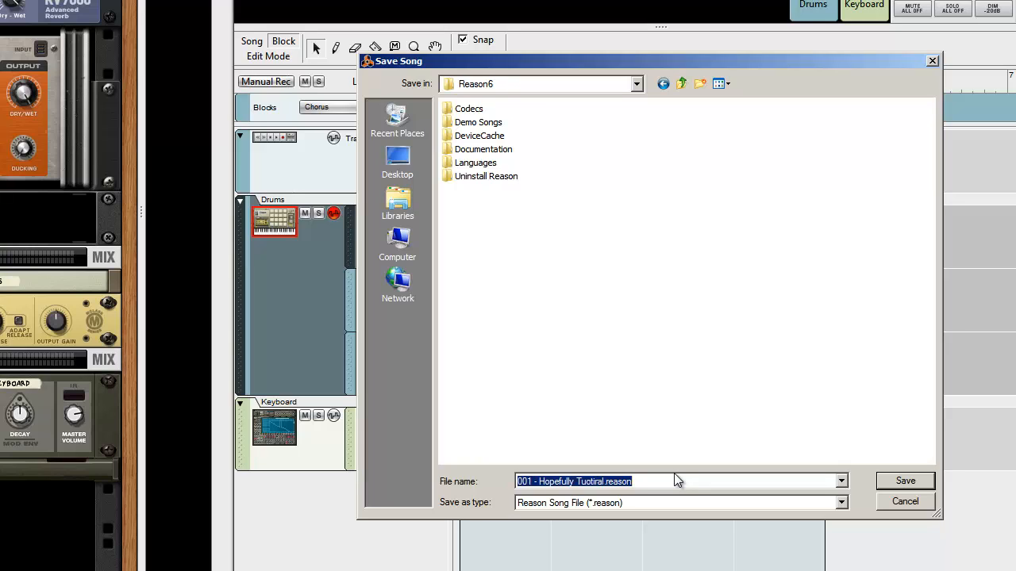
type("Starter Track")
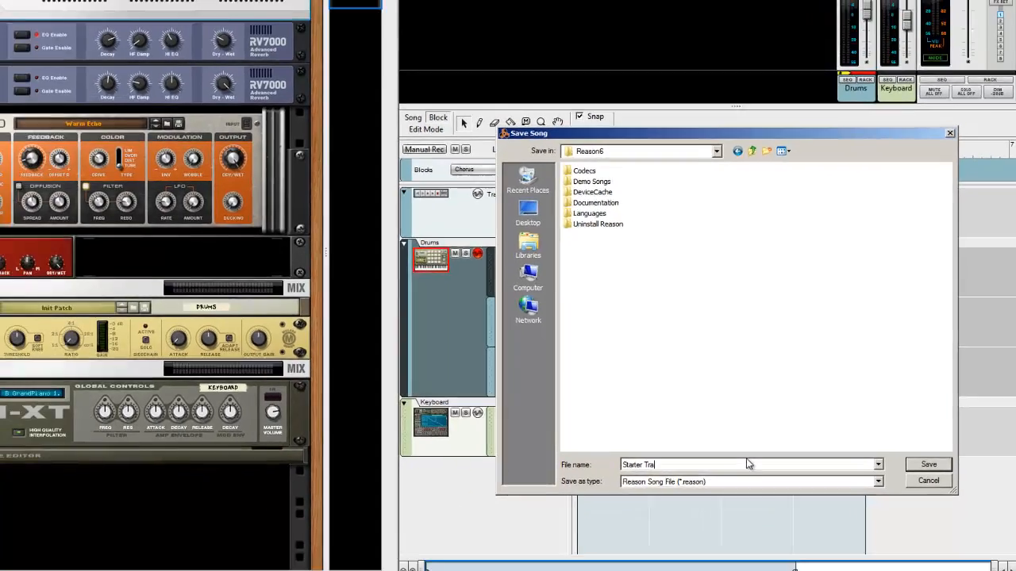
key("Return")
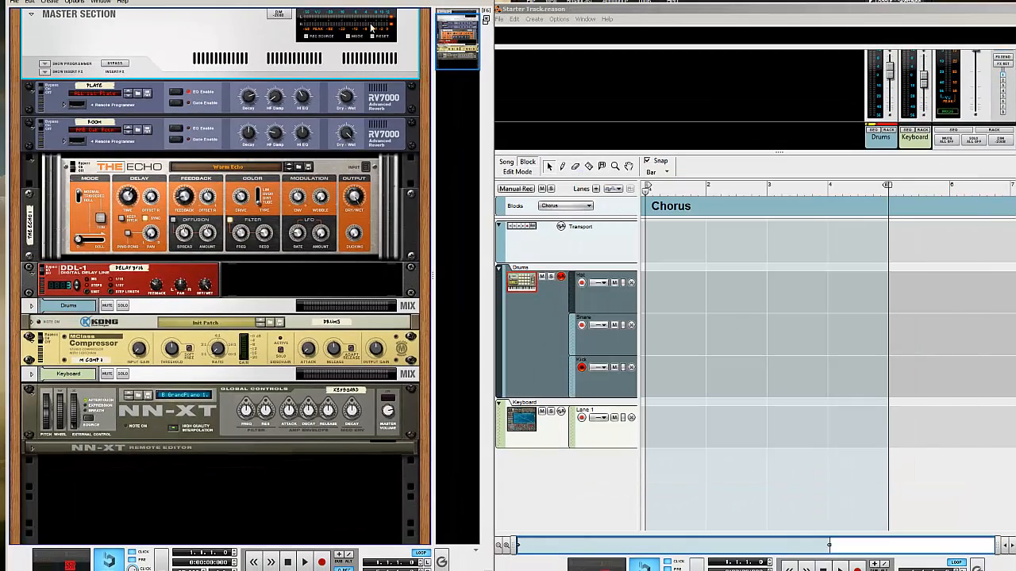
Set Starter Track.reason from the Reason Folder as the default song template in the general preferences
left_click(14, 3)
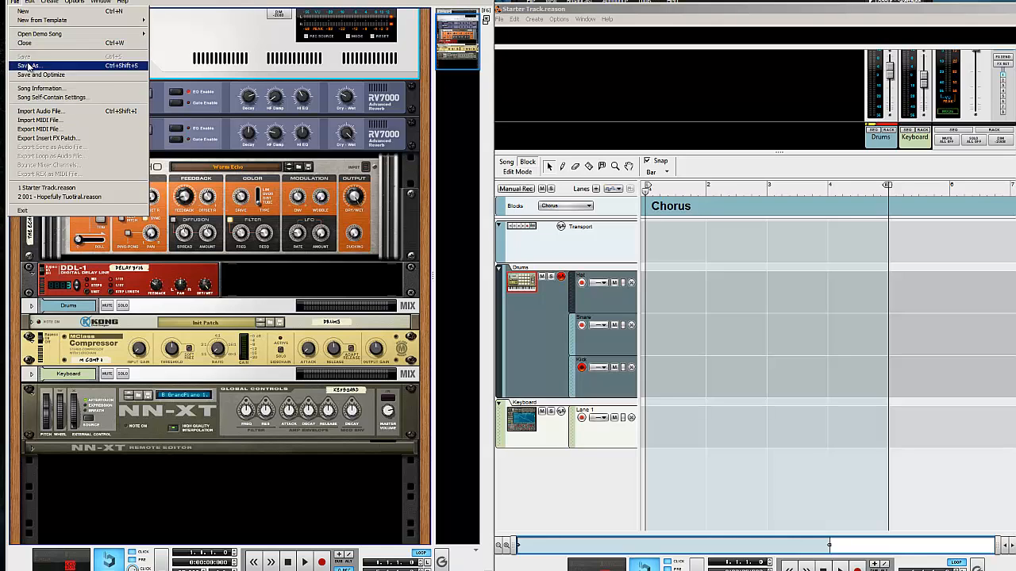
mouse_move(30, 1)
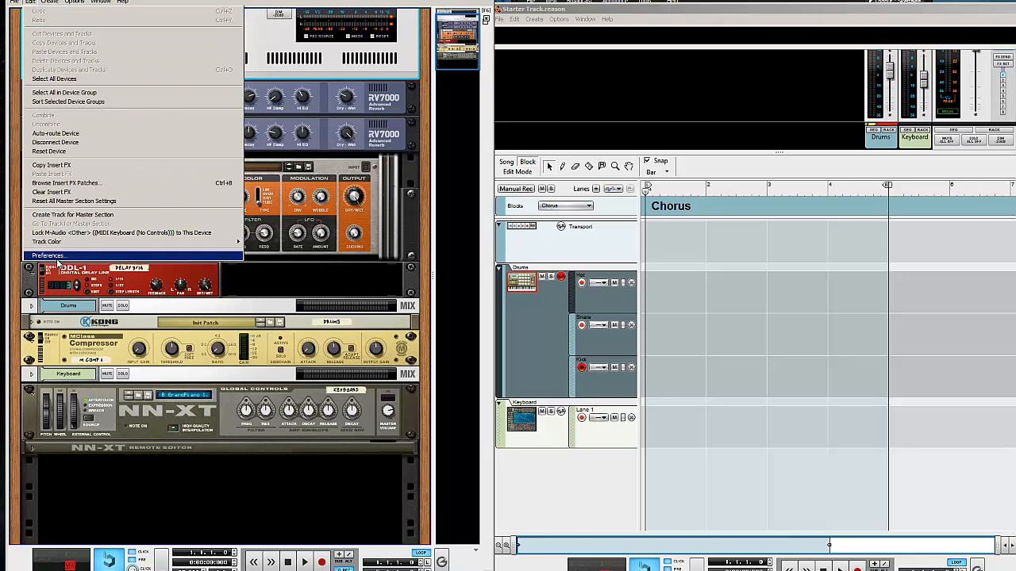
left_click(49, 255)
left_click(130, 112)
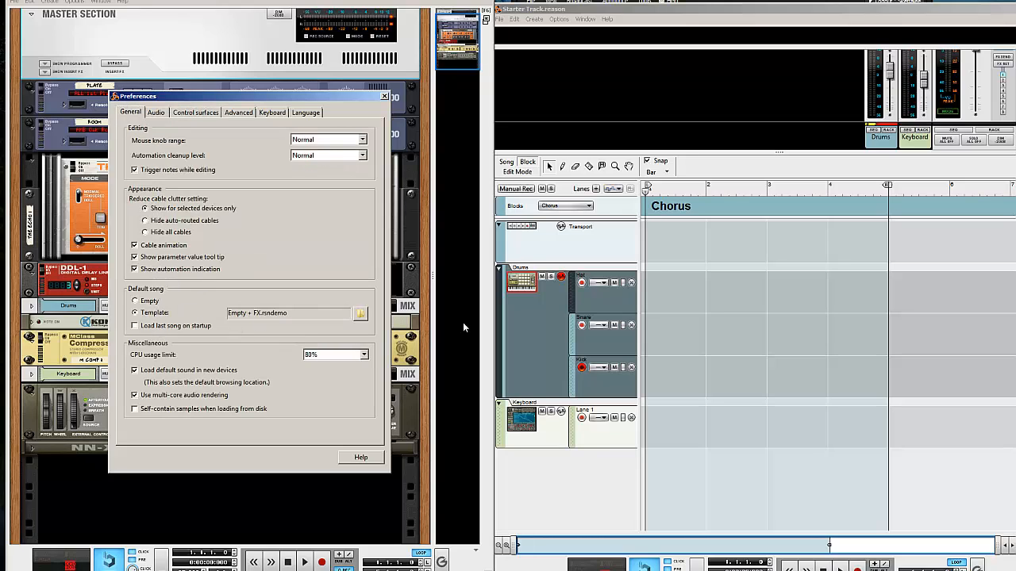
left_click(363, 315)
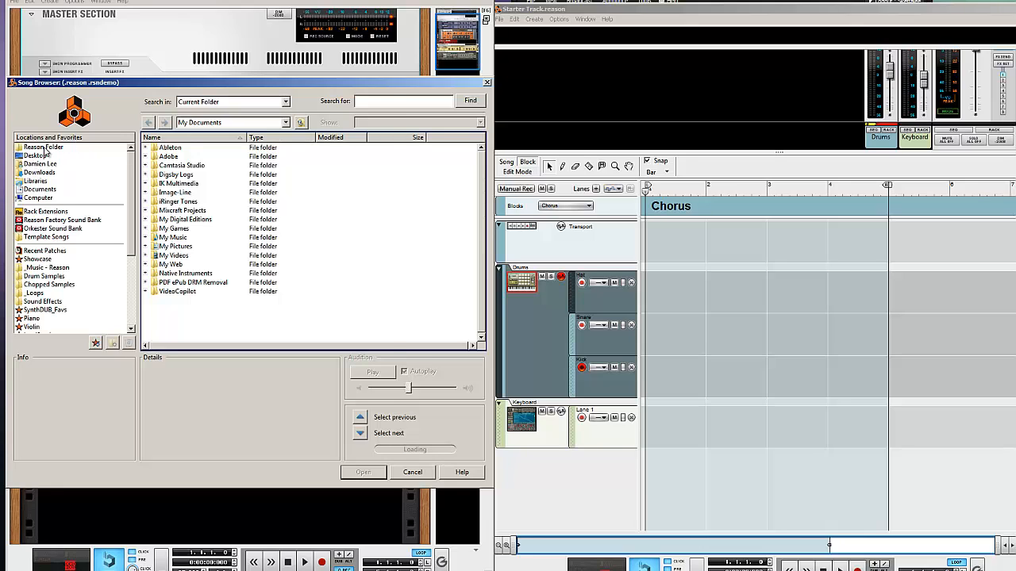
left_click(44, 149)
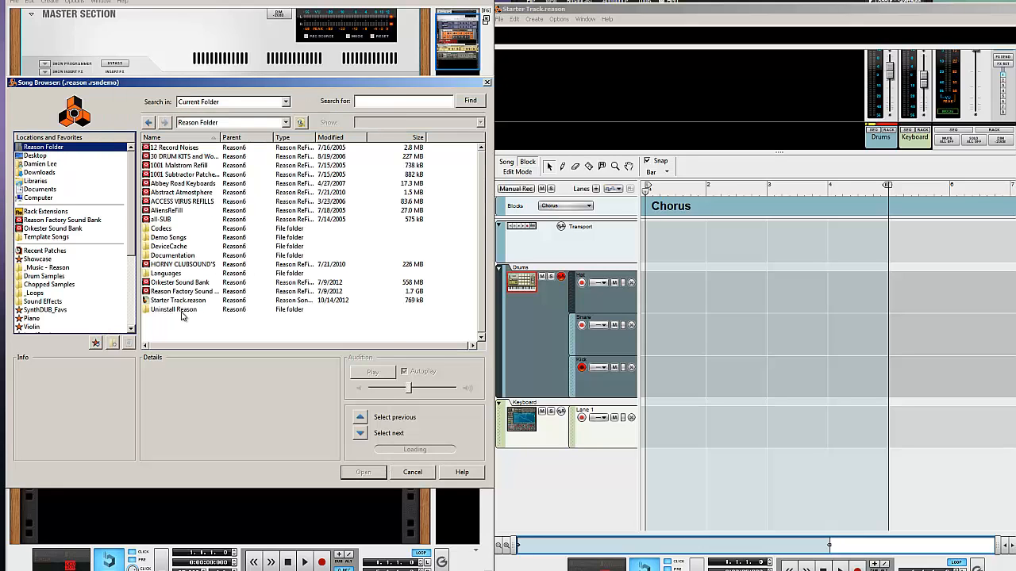
double_click(182, 301)
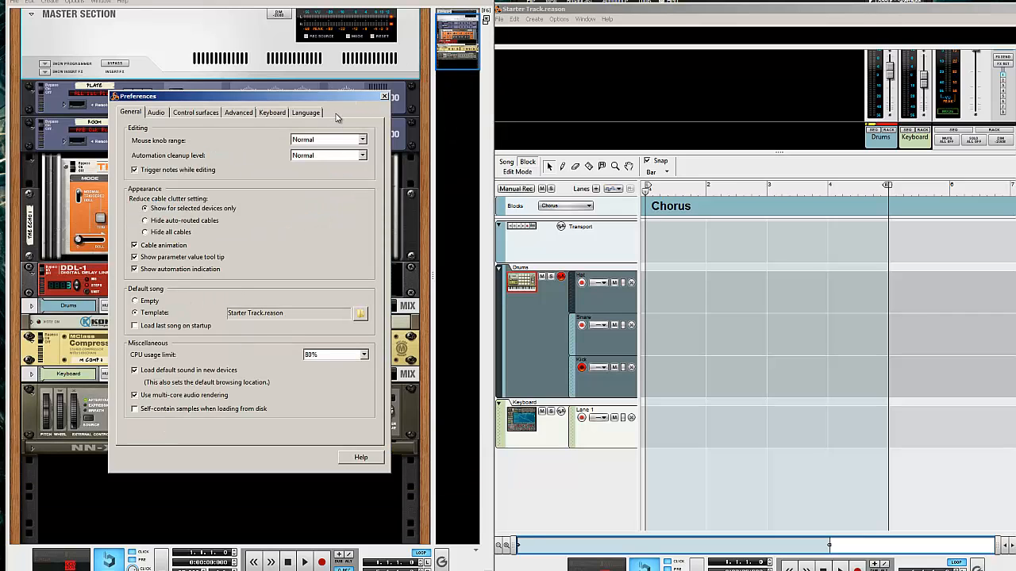
left_click(384, 96)
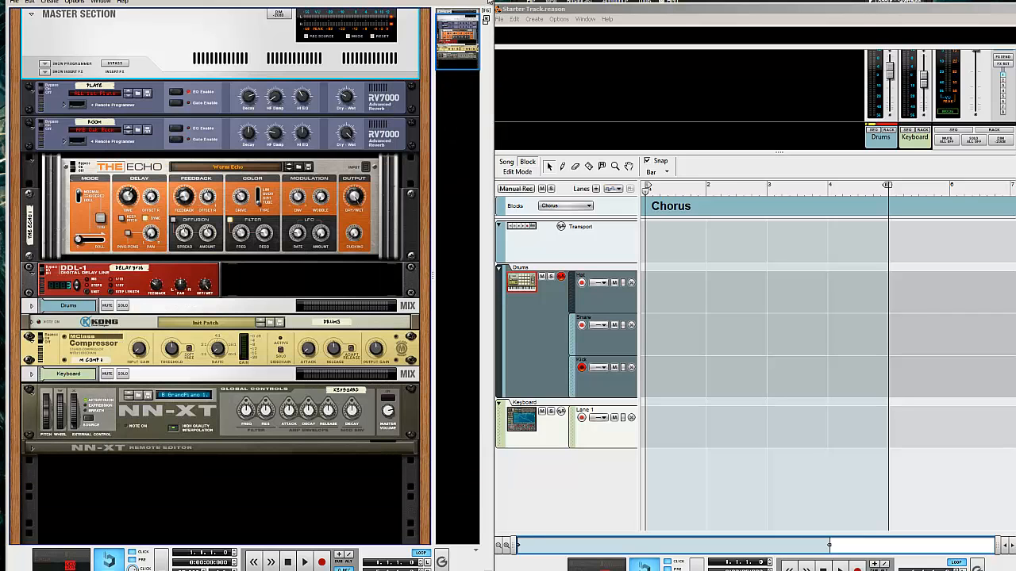
Close the song's rack and sequencer windows, and relaunch Reason in demo mode from the desktop
left_click(489, 1)
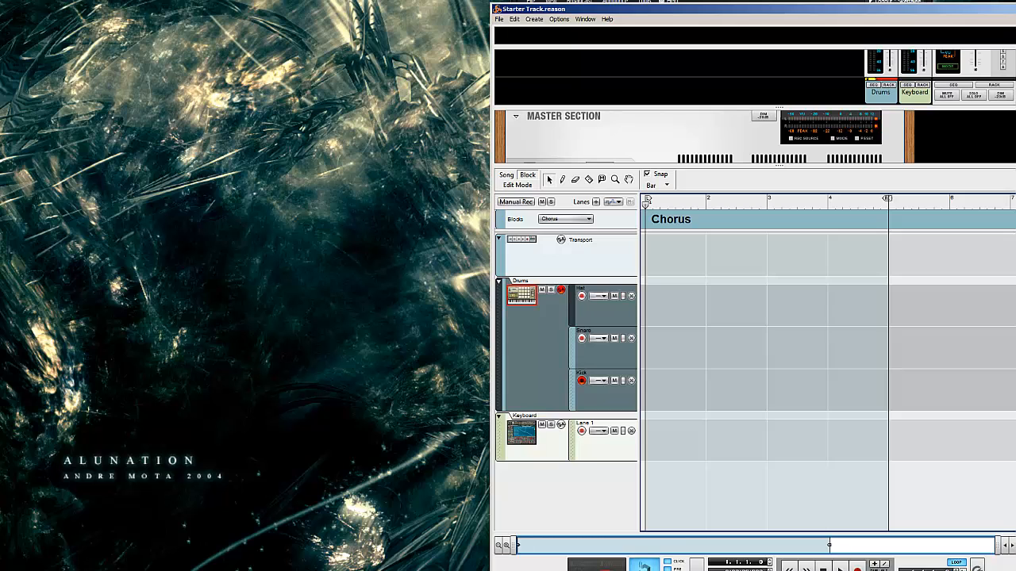
left_click(1013, 9)
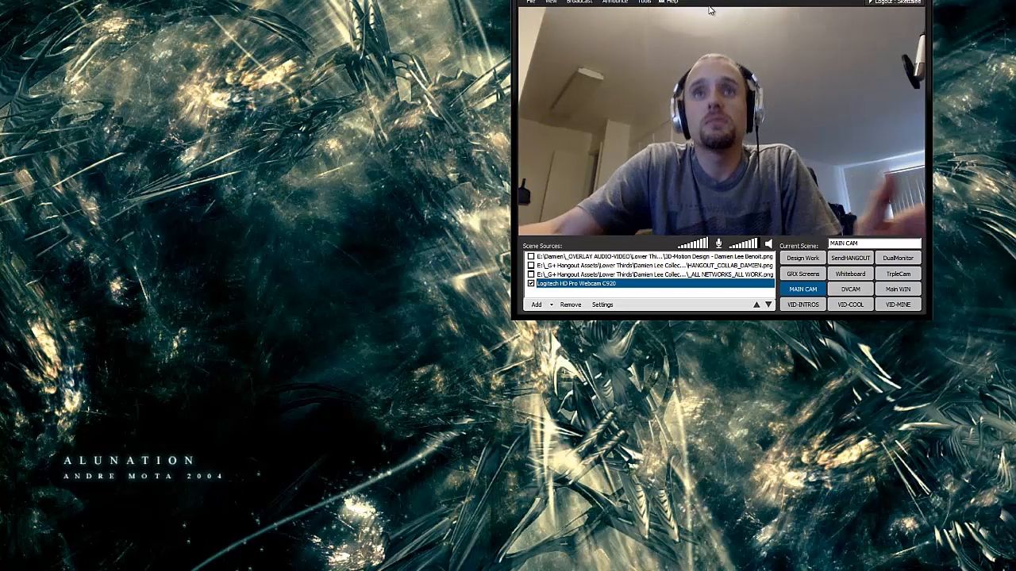
left_click(658, 22)
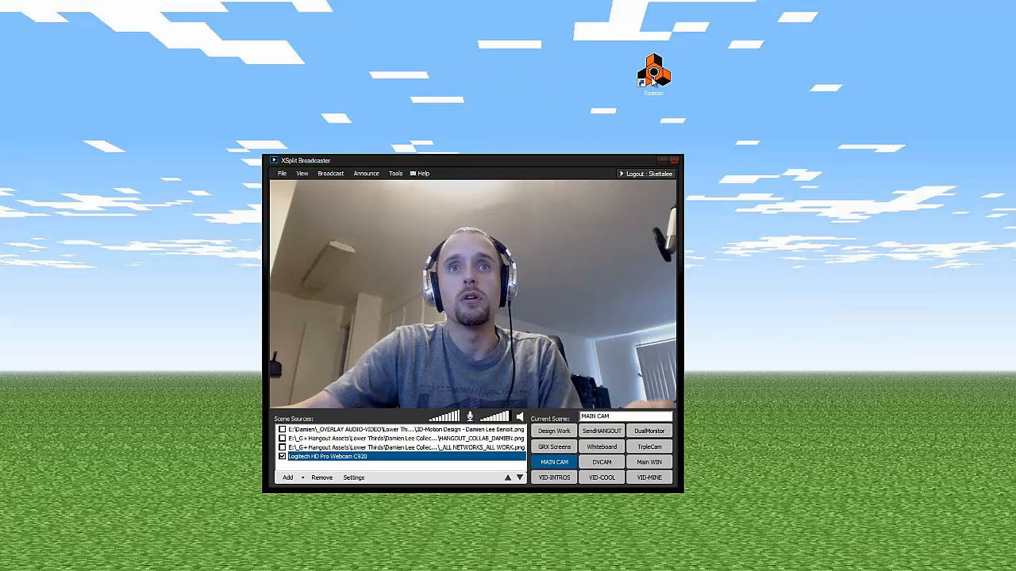
left_click(653, 73)
double_click(653, 82)
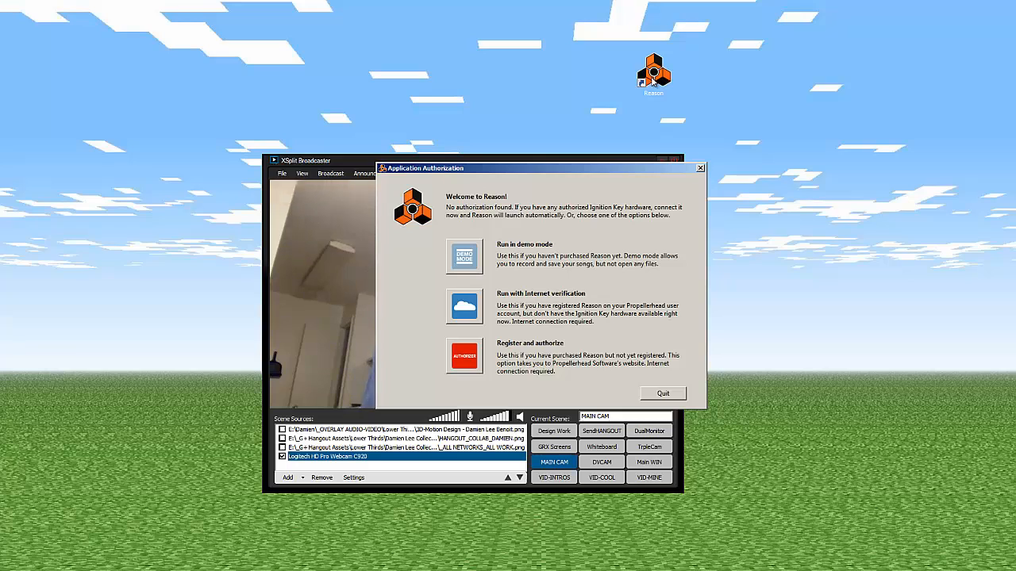
left_click(466, 256)
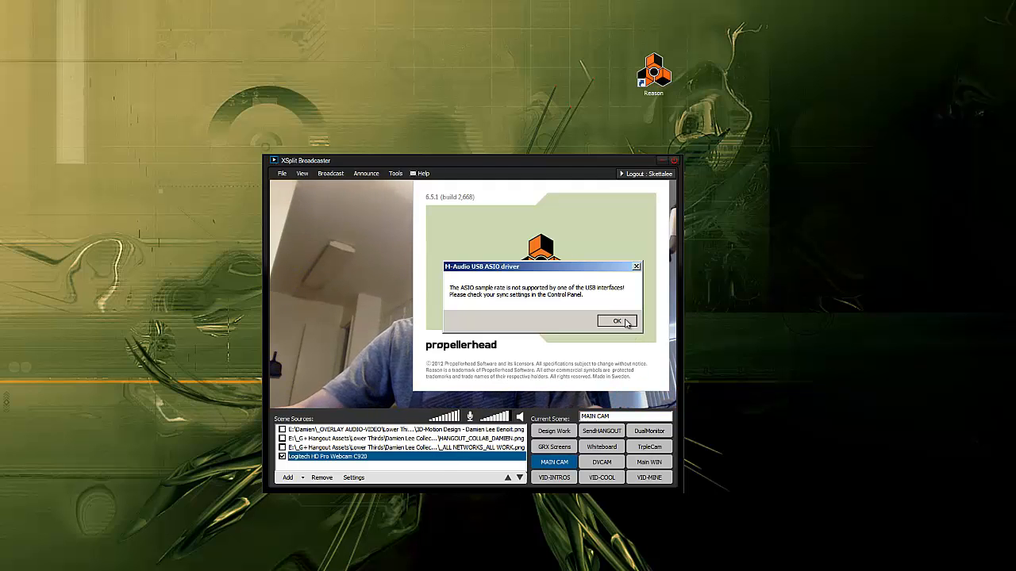
left_click(616, 321)
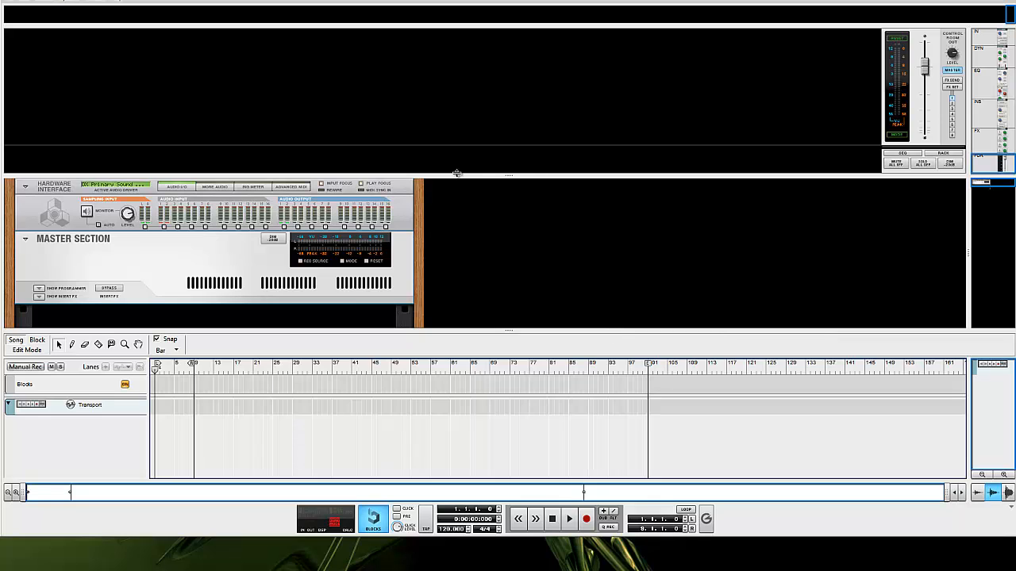
Enlarge the rack area, and review the default song template, audio and control surface settings in the preferences
left_click_drag(456, 173, 457, 87)
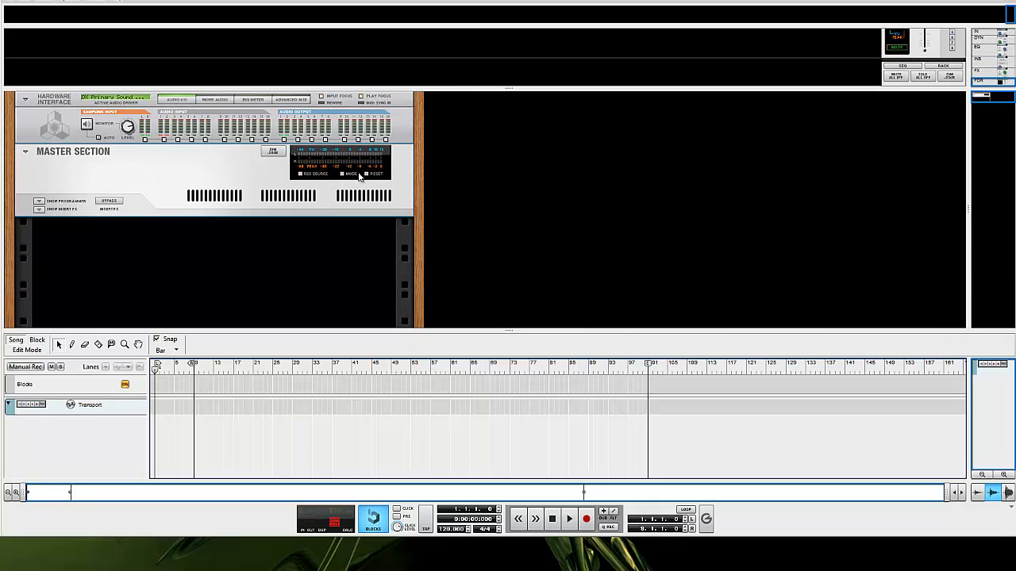
left_click(35, 2)
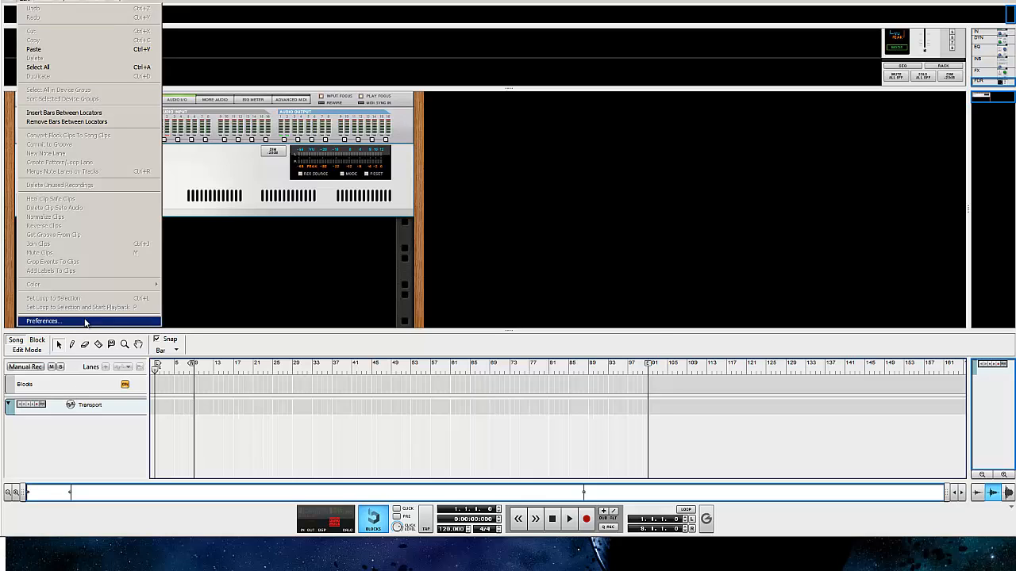
left_click(86, 321)
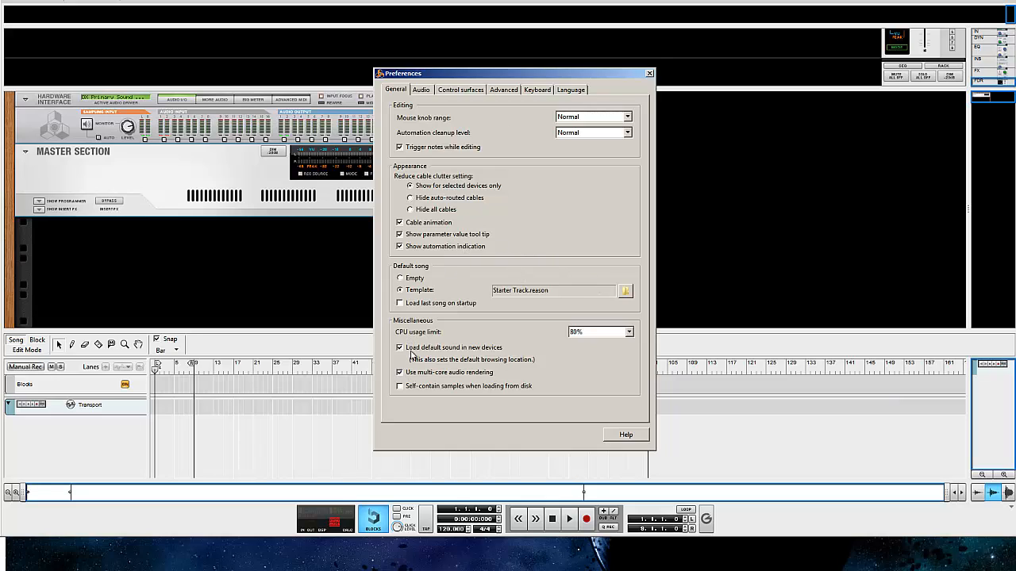
left_click(421, 90)
left_click(462, 91)
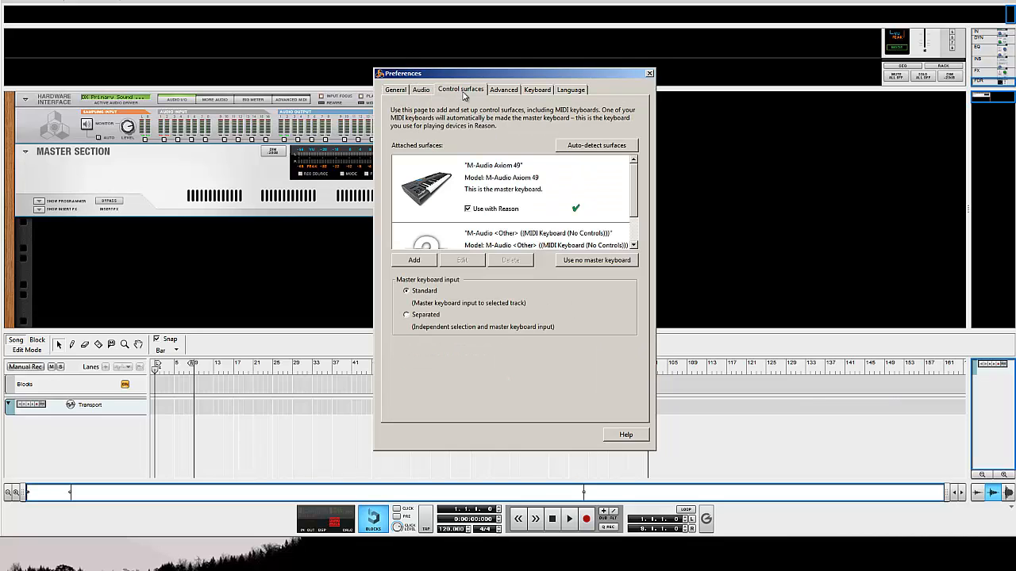
left_click(405, 92)
left_click(422, 91)
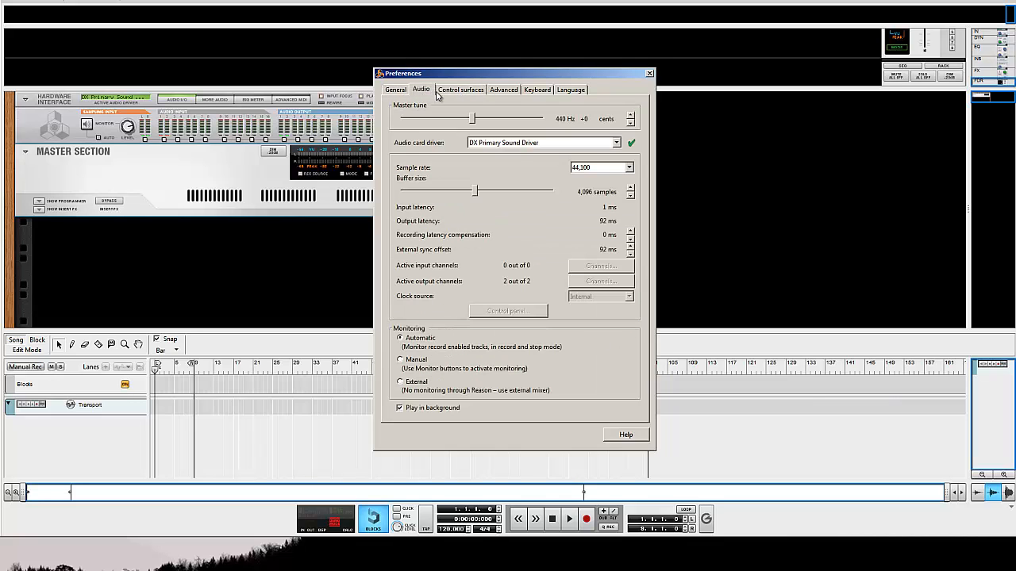
left_click(538, 92)
left_click(561, 93)
left_click(481, 92)
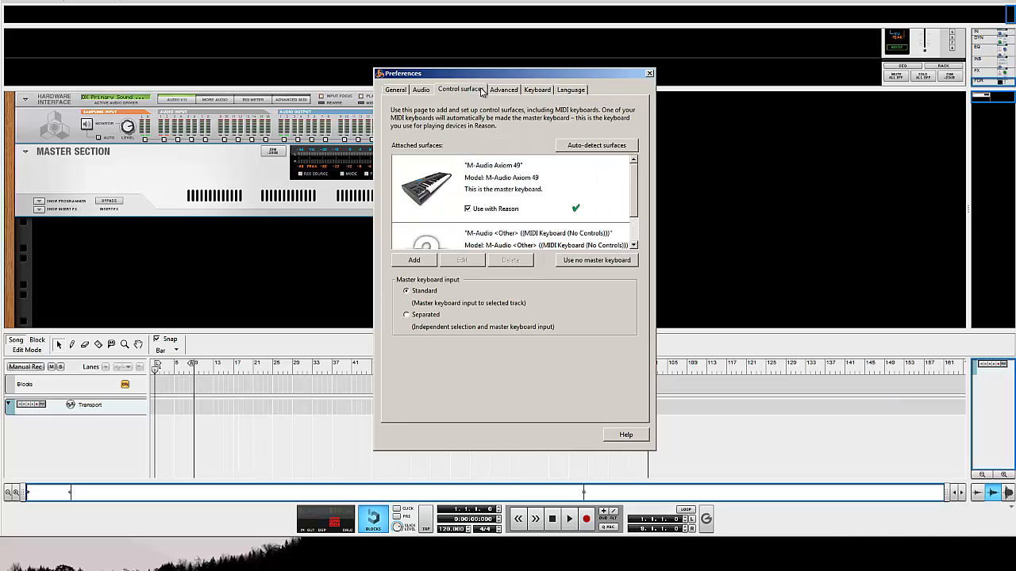
left_click(648, 74)
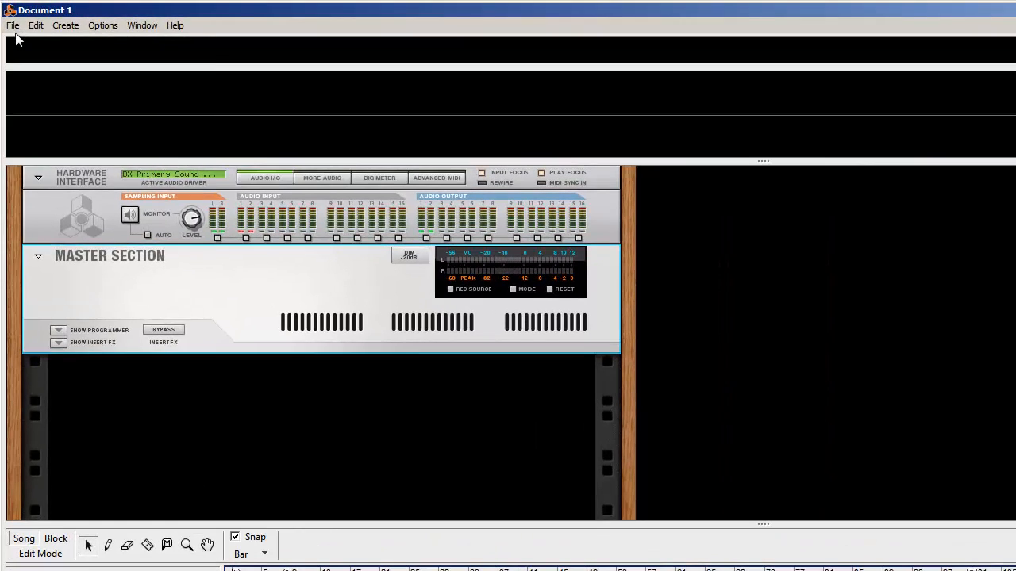
Try to open the recent song Starter Track.reason
left_click(9, 1)
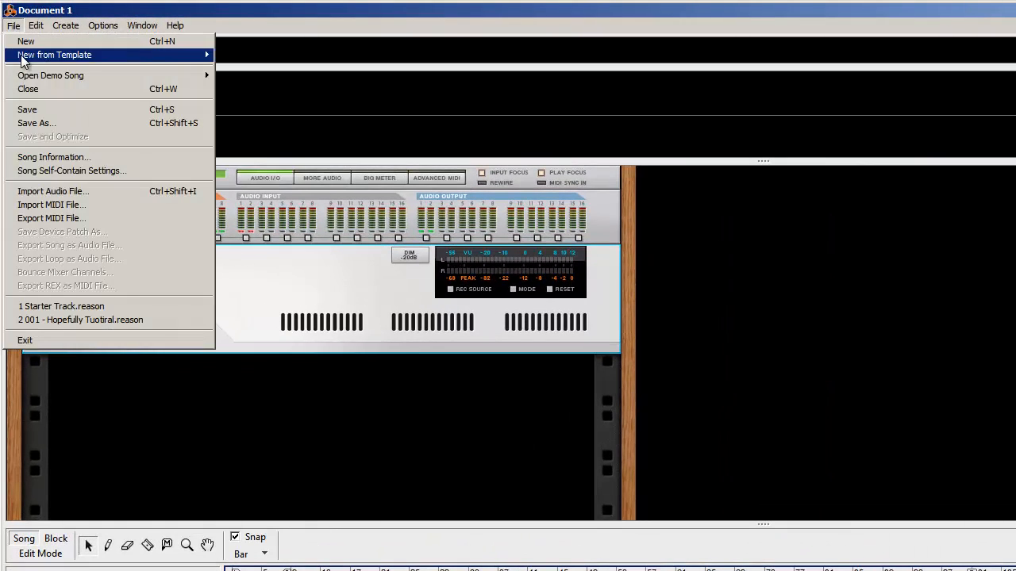
left_click(71, 306)
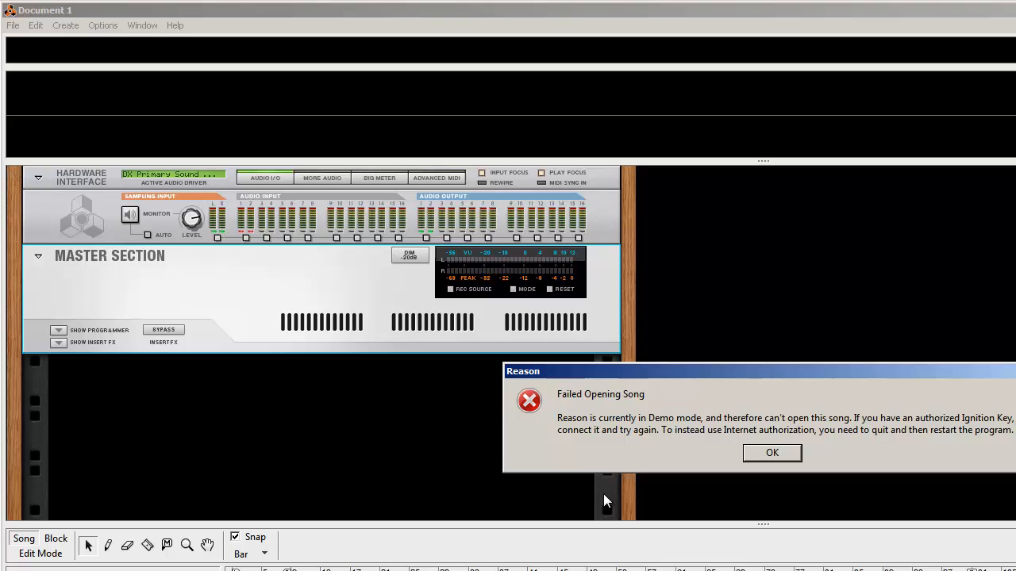
left_click(765, 454)
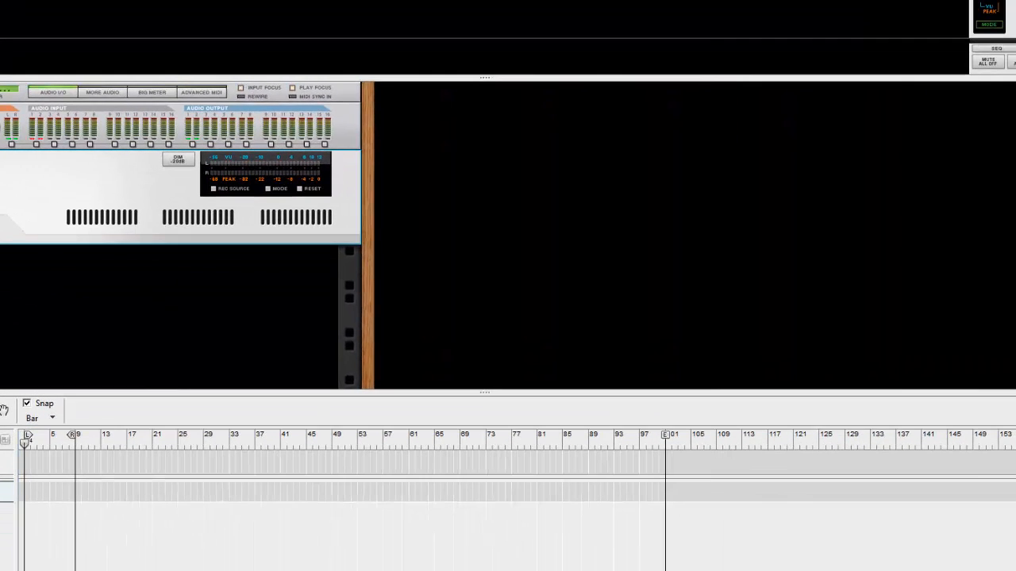
Switch to the Google+ Hangouts window to mute the participant in the middle thumbnail and open the group chat
left_click_drag(534, 0, 277, 10)
mouse_move(524, 502)
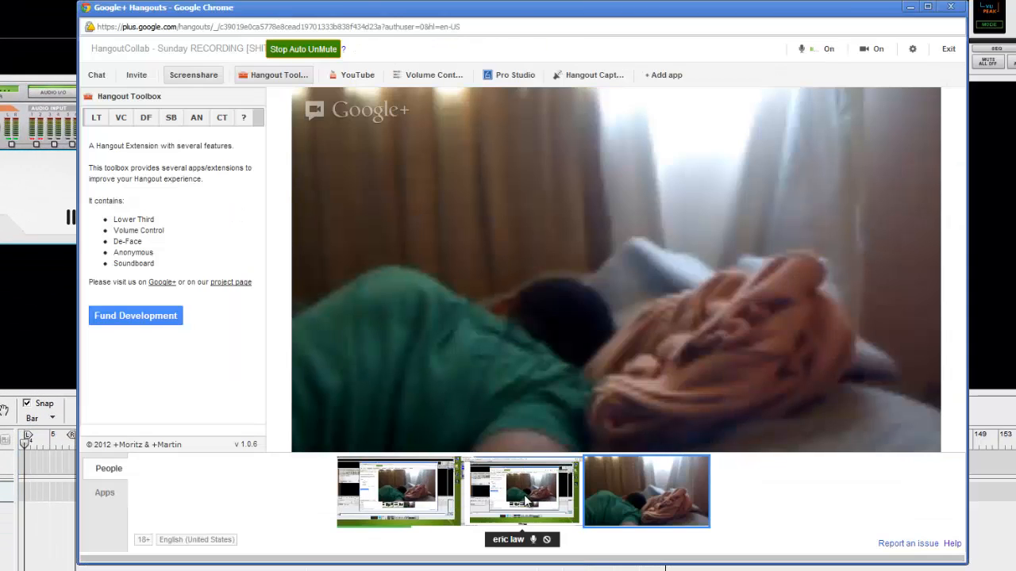
left_click(535, 543)
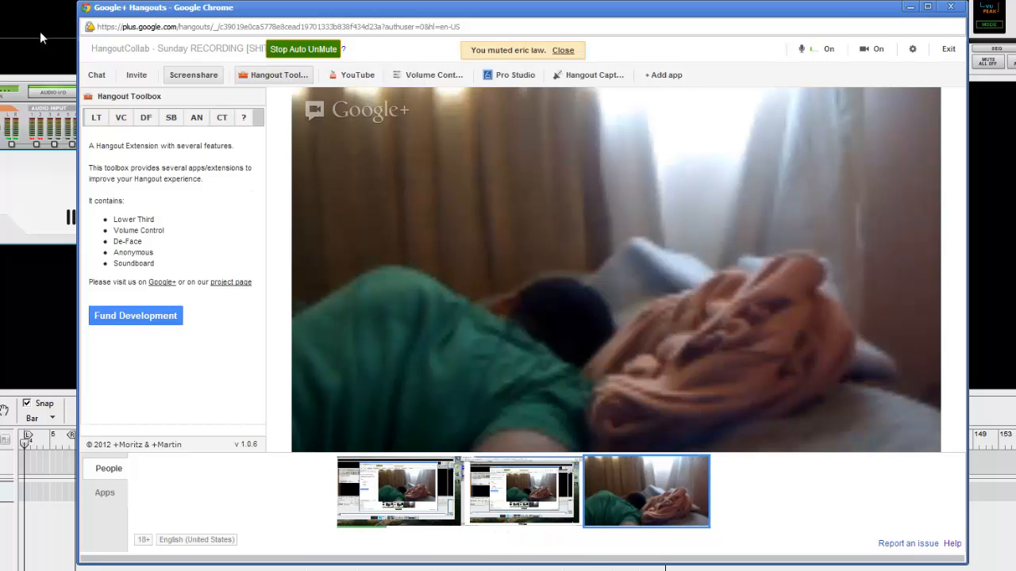
left_click(104, 75)
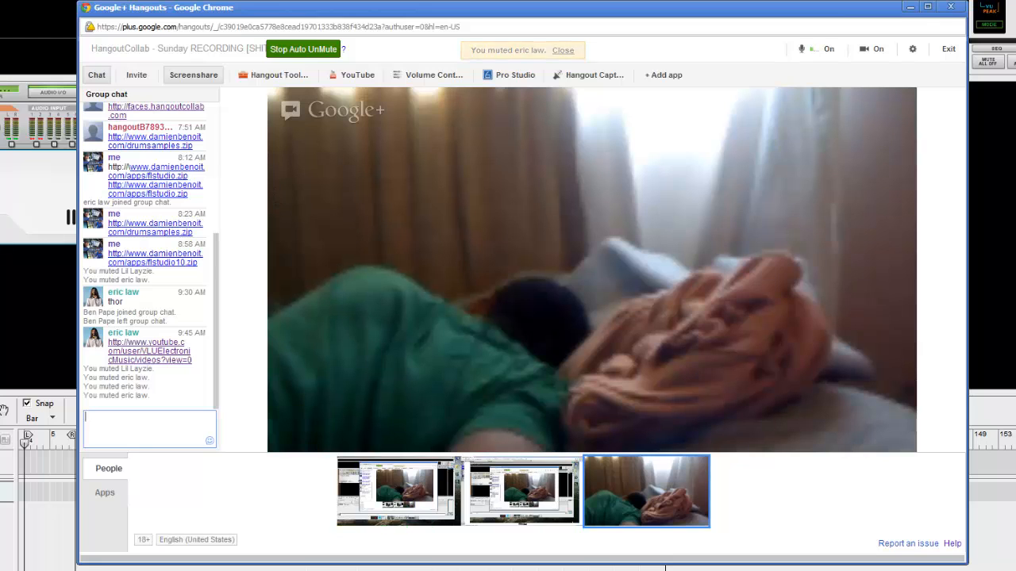
Clear the Google+ Hangouts and XSplit Broadcaster windows out of the way and switch back to the empty song in Reason
key("alt+Tab")
left_click_drag(1015, 24, 257, 9)
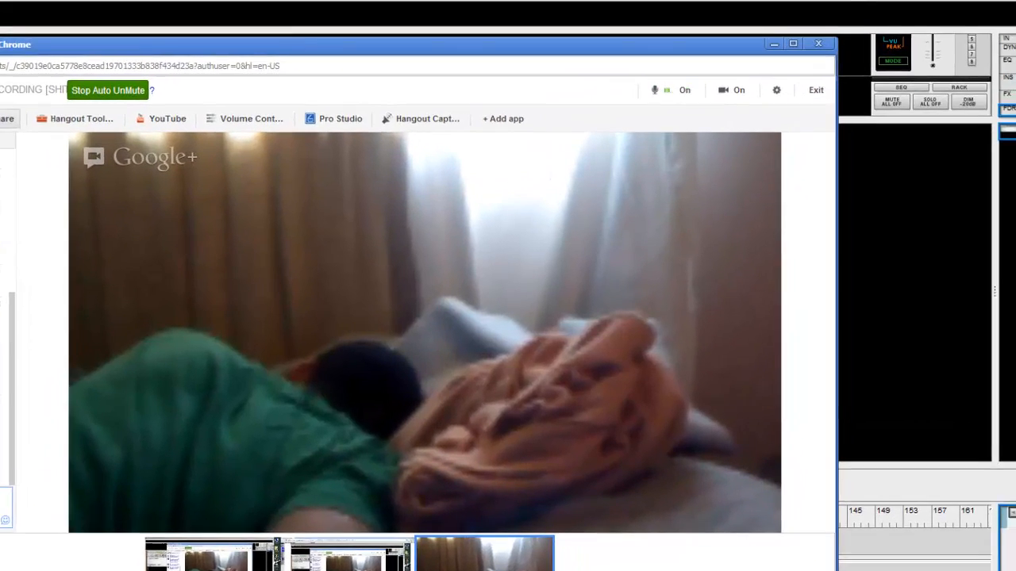
key("alt+Tab")
left_click_drag(295, 207, 661, 47)
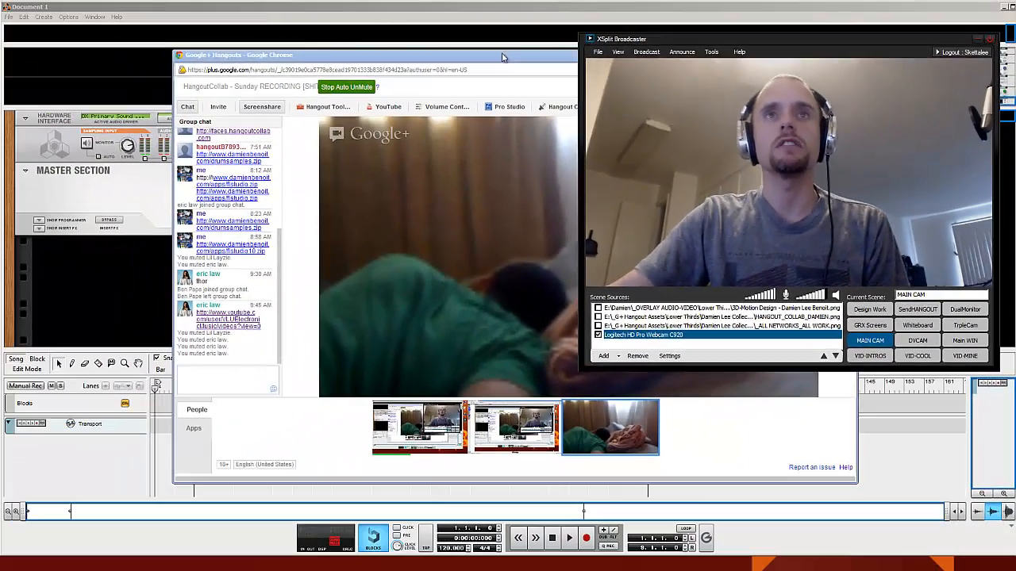
left_click(502, 57)
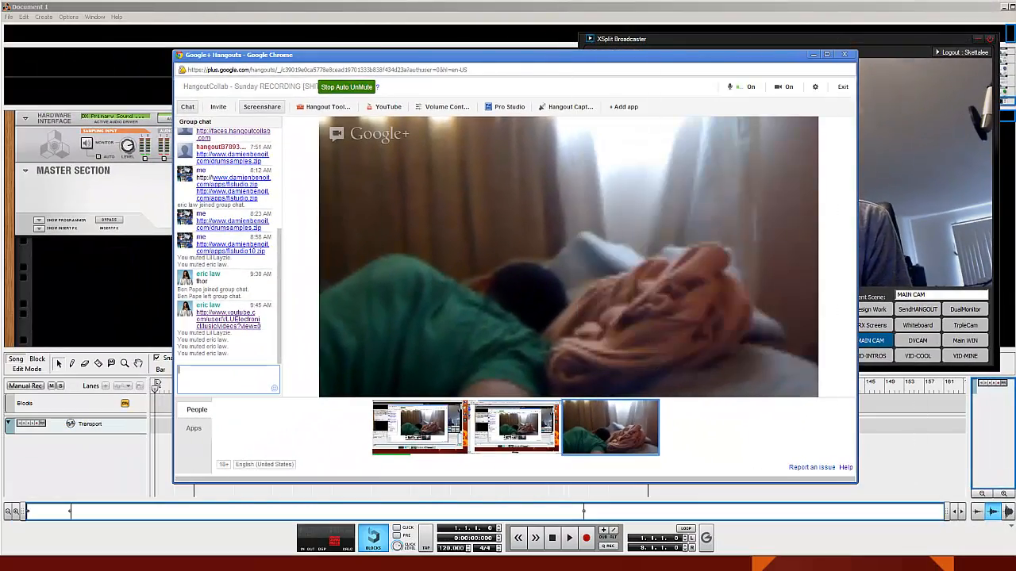
left_click(827, 56)
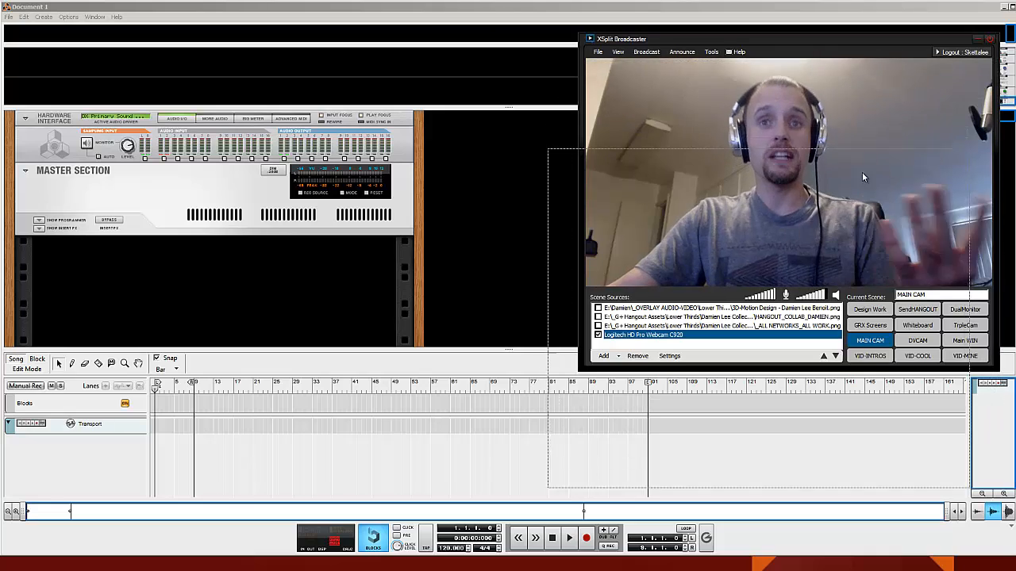
left_click_drag(920, 204, 946, 208)
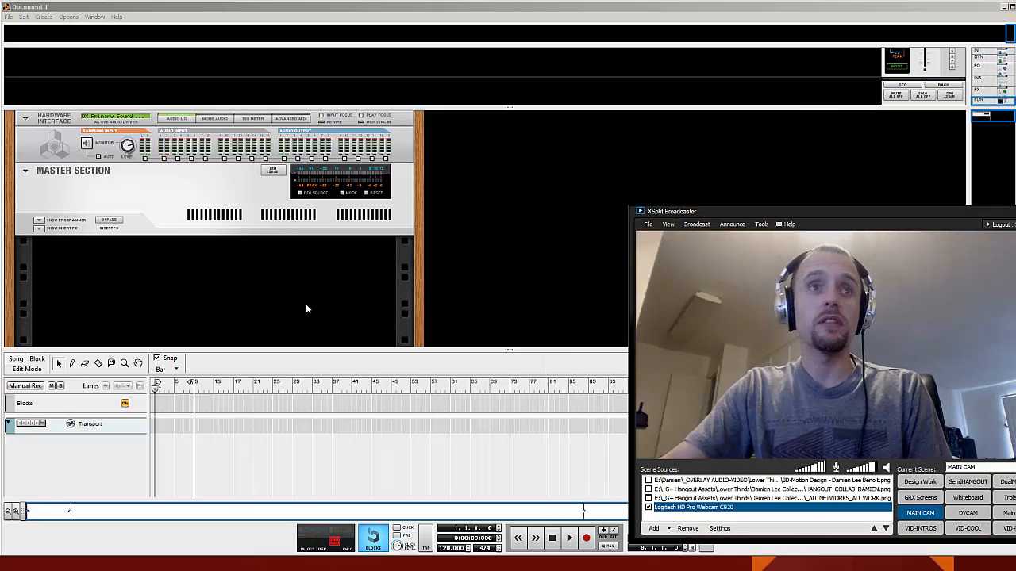
left_click(306, 304)
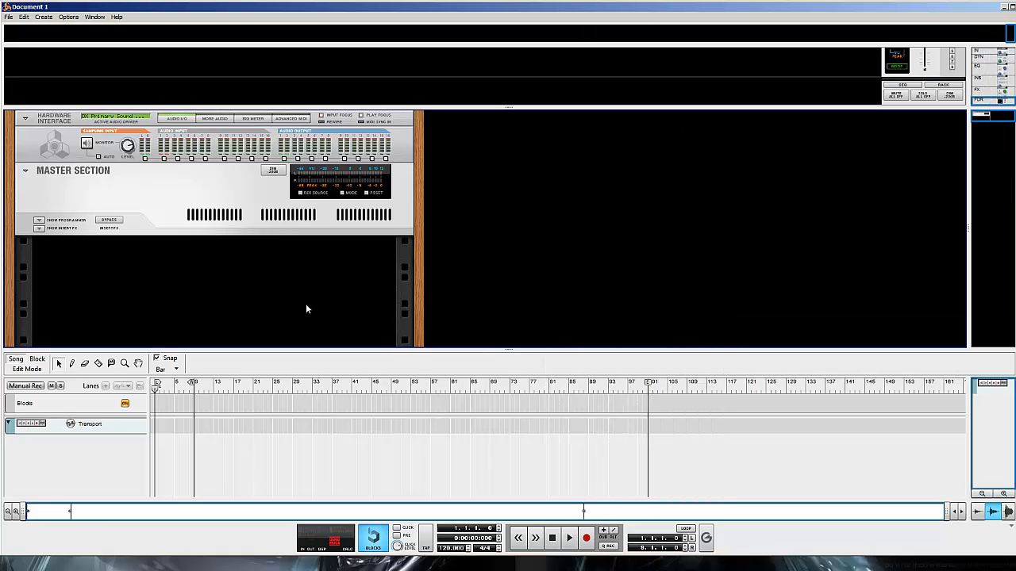
Add a Redrum Drum Computer to the empty rack space, and enlarge the rack area upward over the mixer
right_click(225, 273)
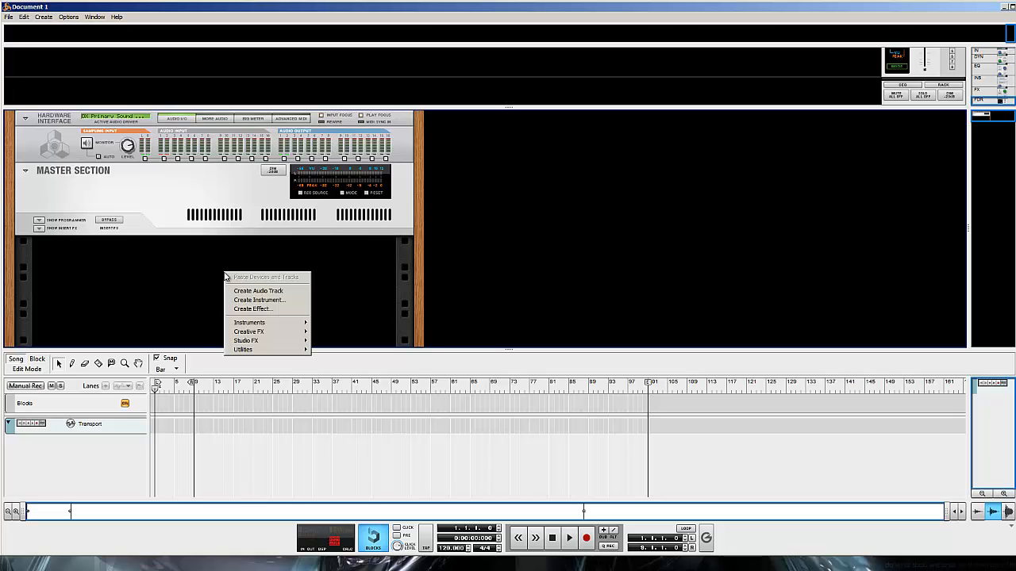
mouse_move(233, 324)
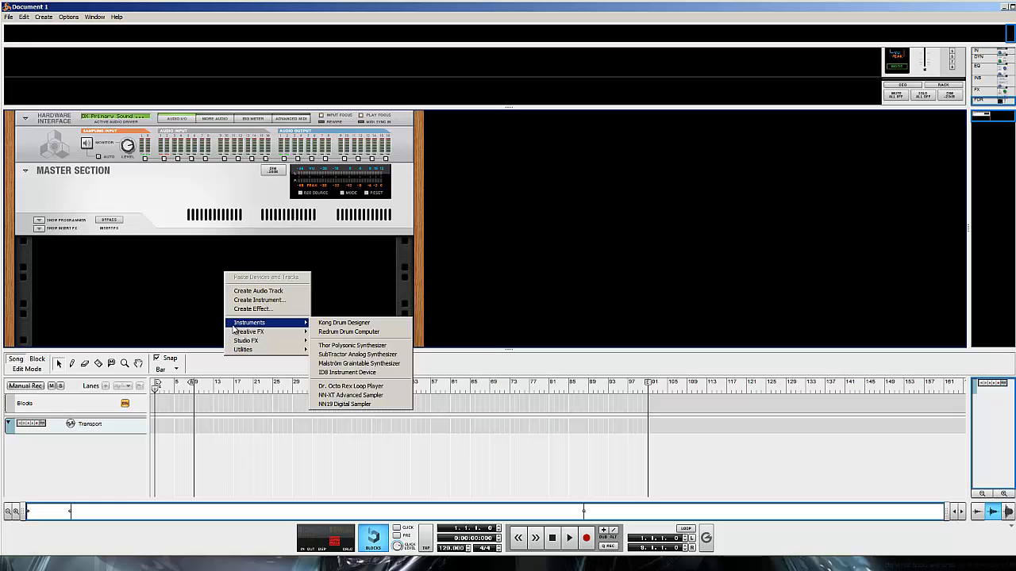
right_click(180, 263)
mouse_move(232, 318)
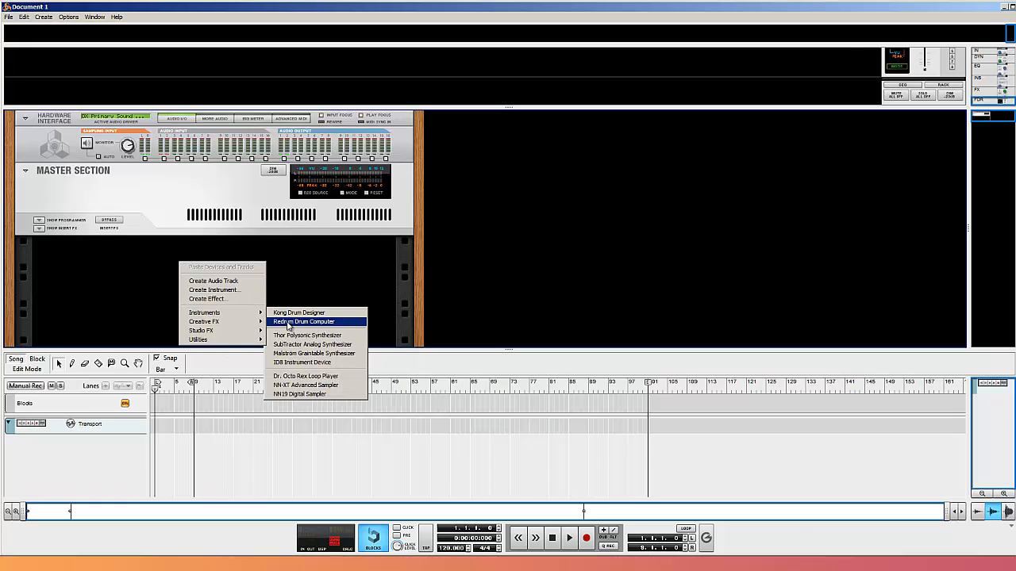
left_click(287, 322)
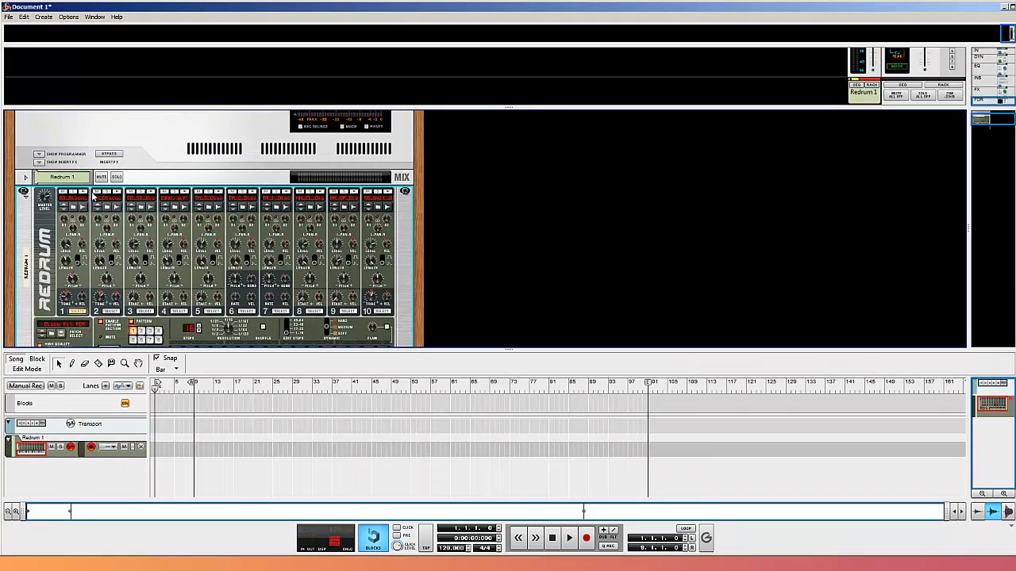
scroll(216, 185, "down", 2)
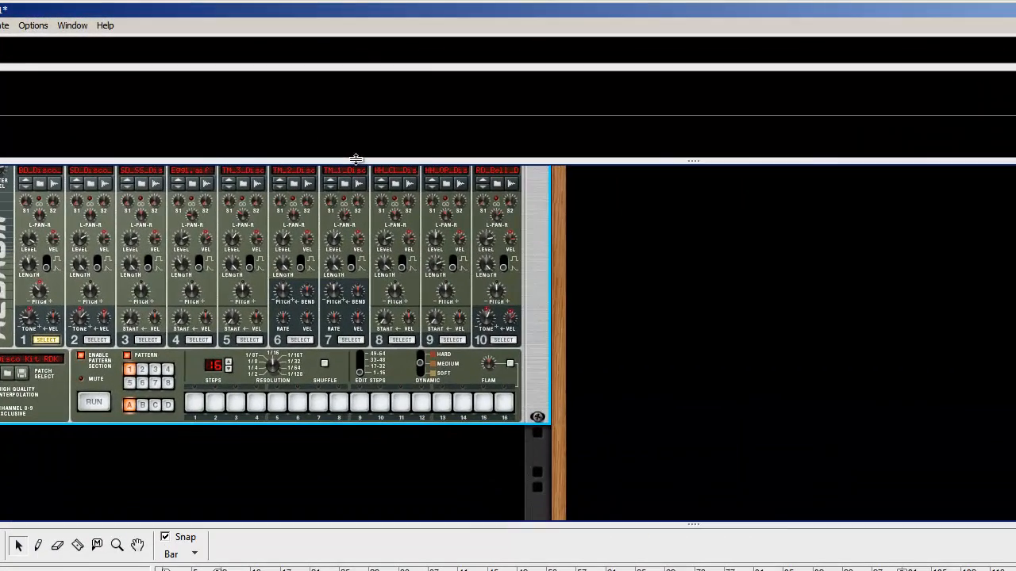
left_click_drag(356, 159, 343, 67)
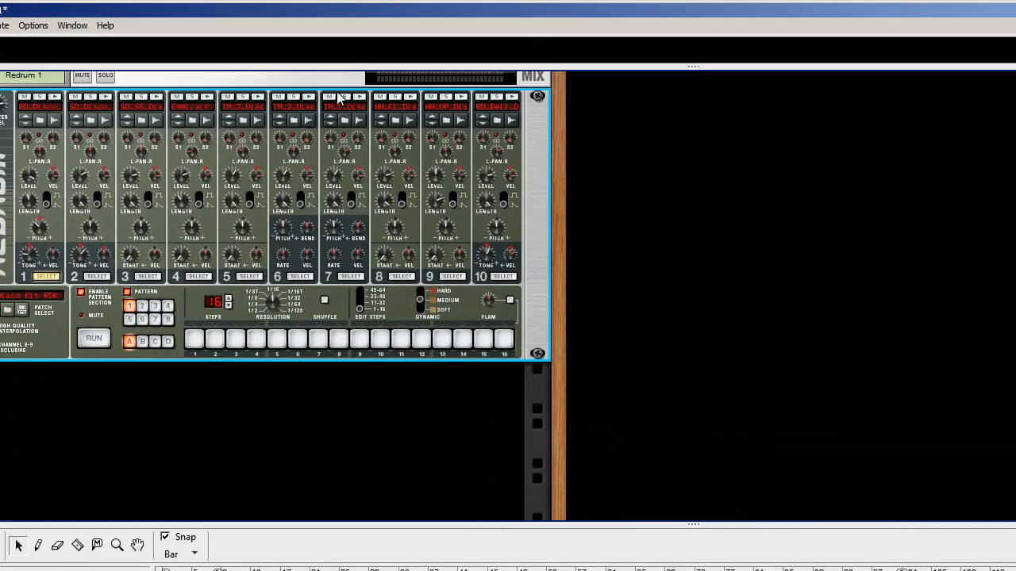
Audition the first three Redrum sounds, look at the step patterns of drums 2, 3 and 5, and reselect drum 1
left_click(193, 341)
left_click(194, 342)
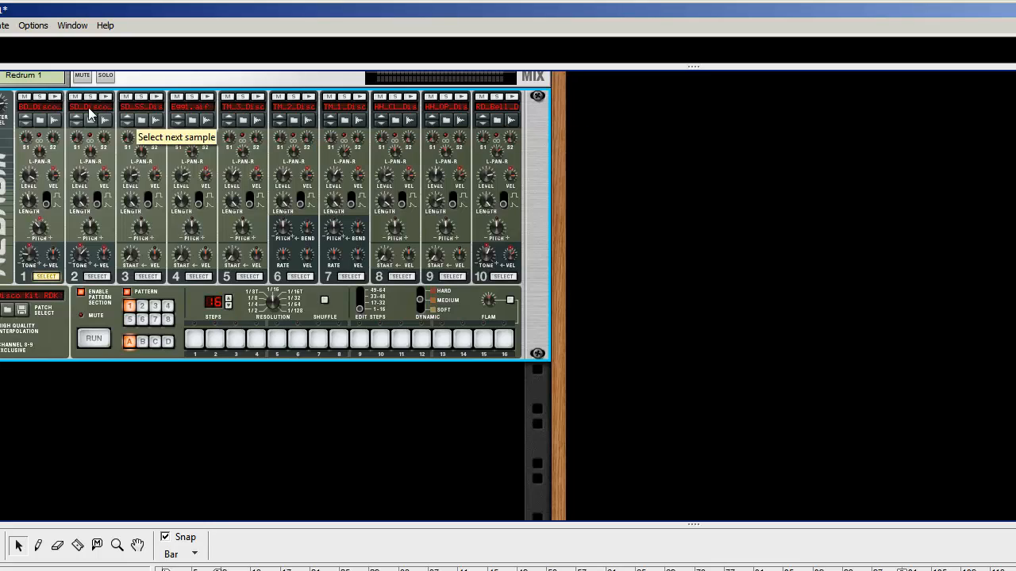
left_click(56, 100)
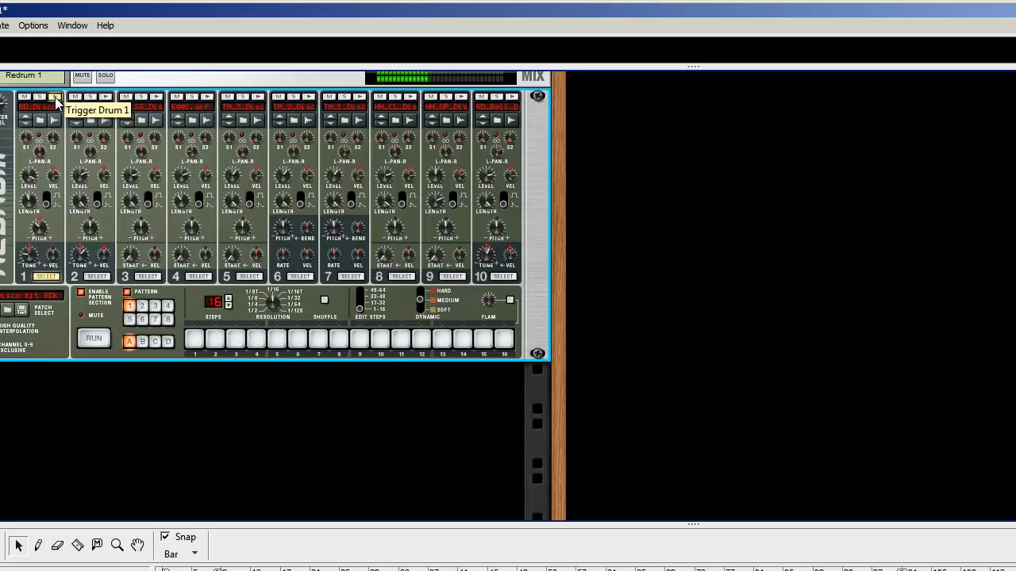
left_click(105, 99)
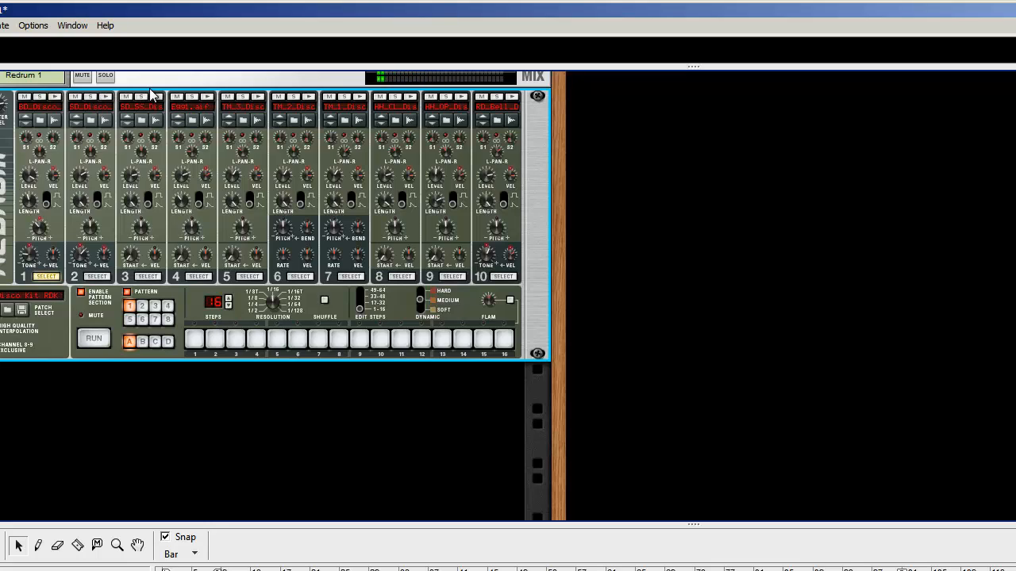
left_click(156, 98)
left_click(96, 276)
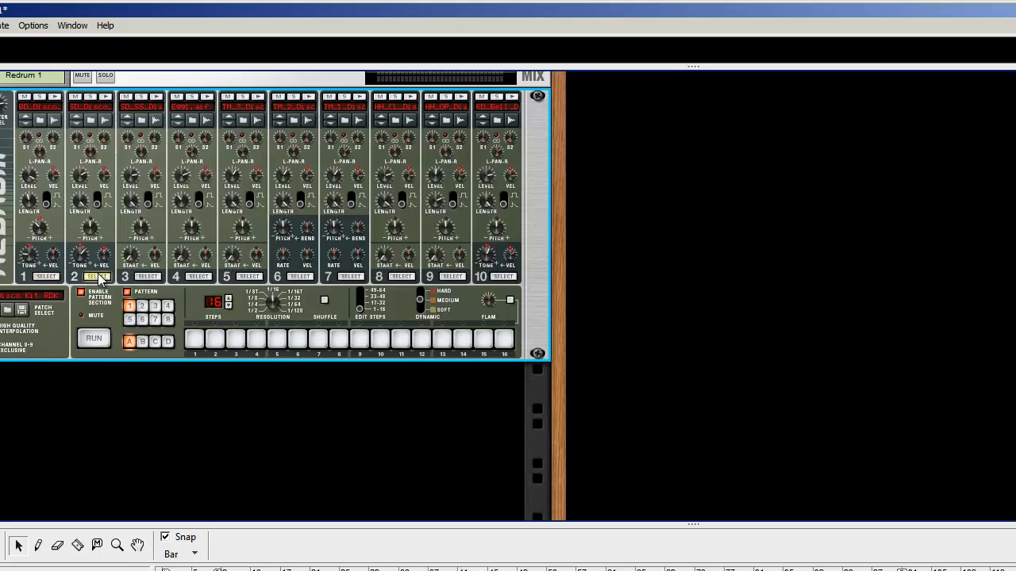
left_click(148, 276)
left_click(249, 276)
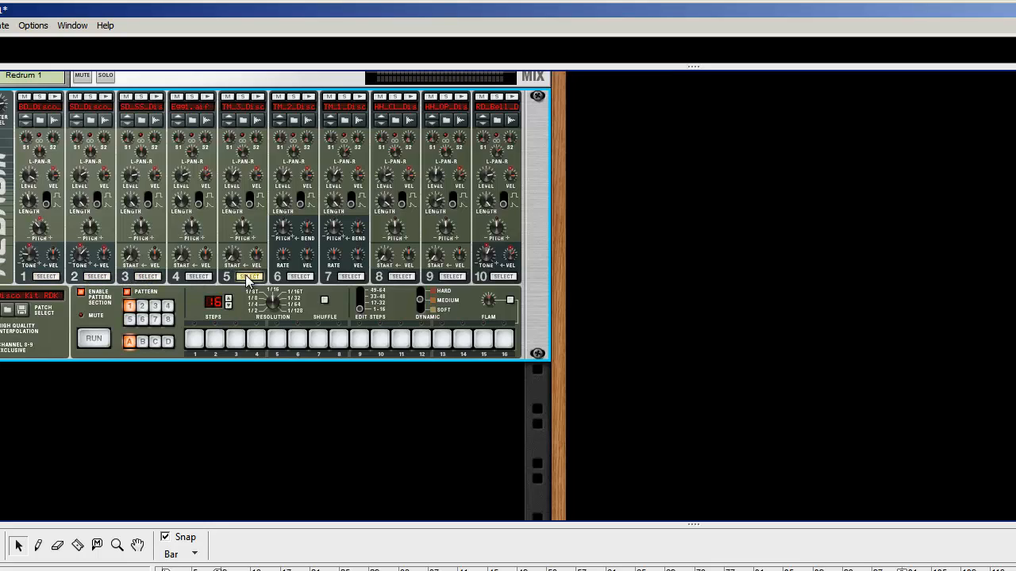
left_click(52, 277)
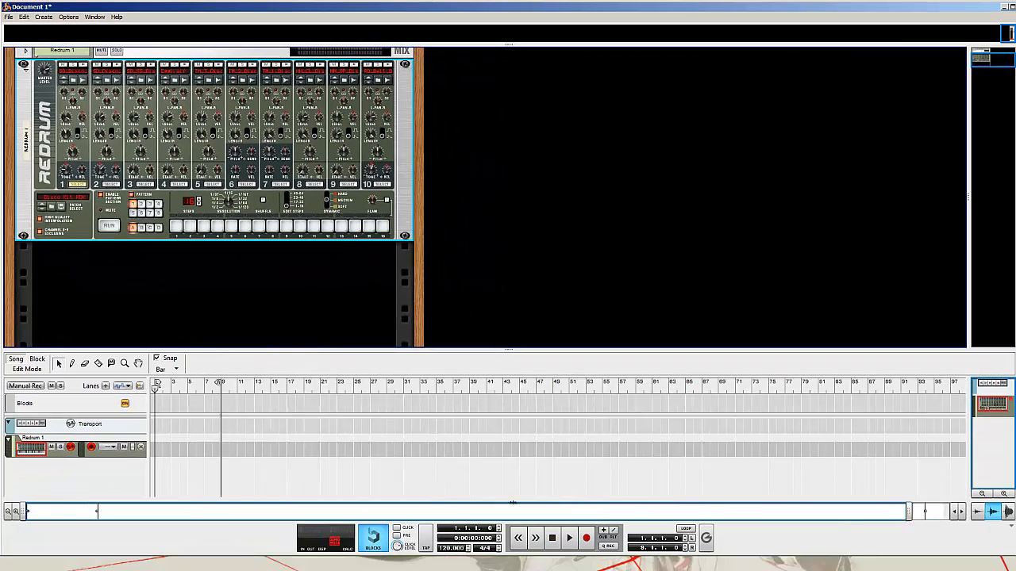
Zoom the sequencer in on the first ten bars, set the right locator to bar 5, and enable looping
left_click_drag(513, 502, 72, 529)
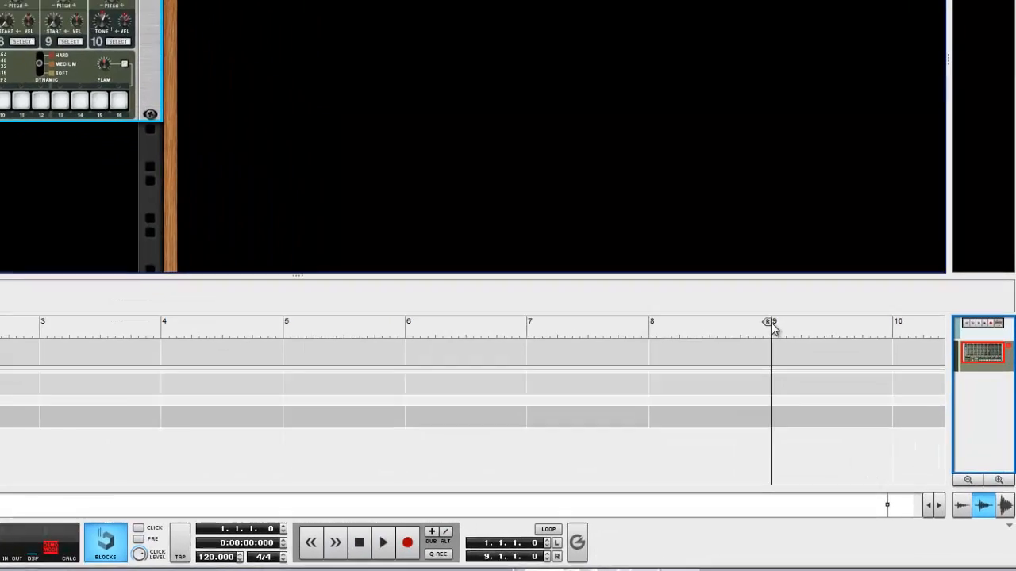
left_click_drag(771, 327, 283, 340)
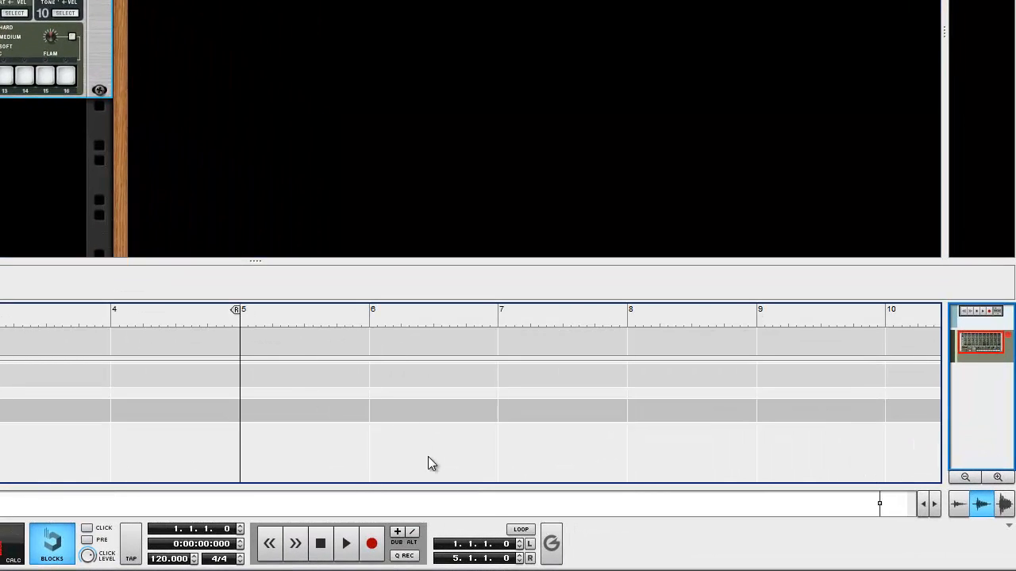
left_click(521, 529)
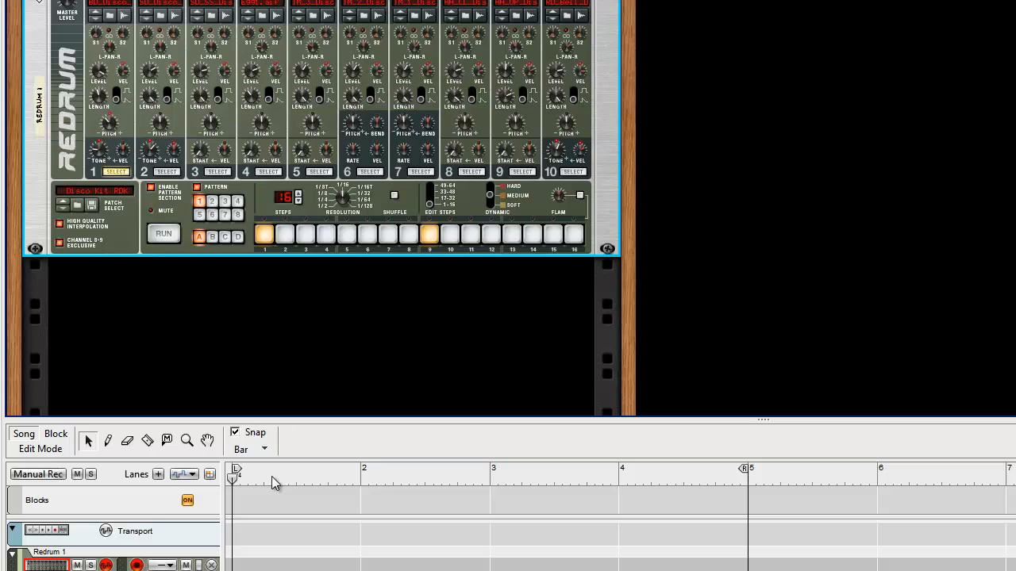
Audition the drum 1 pattern on its own and with song playback, and leave the Redrum pattern running with the song at its start
left_click(162, 235)
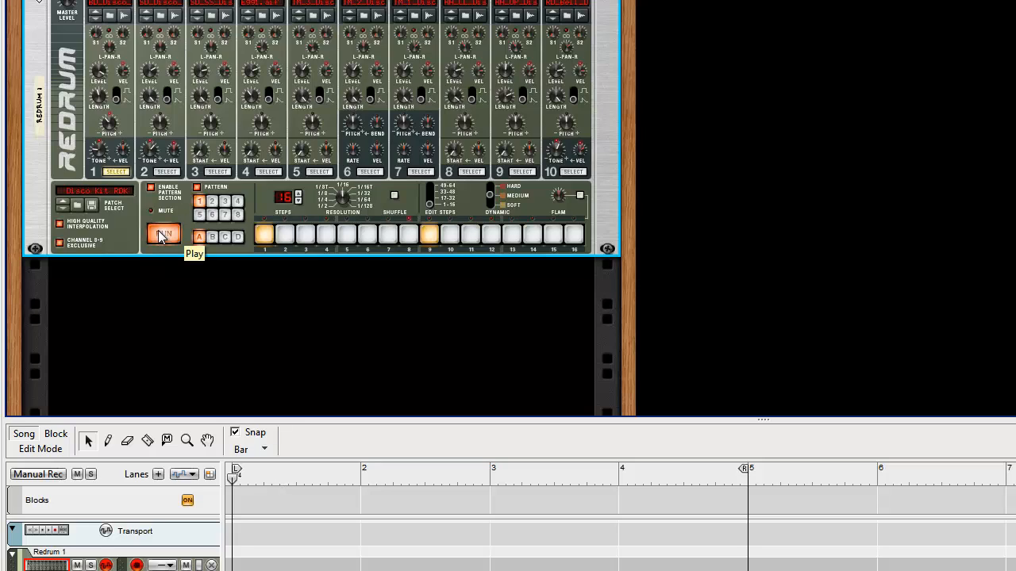
left_click(168, 235)
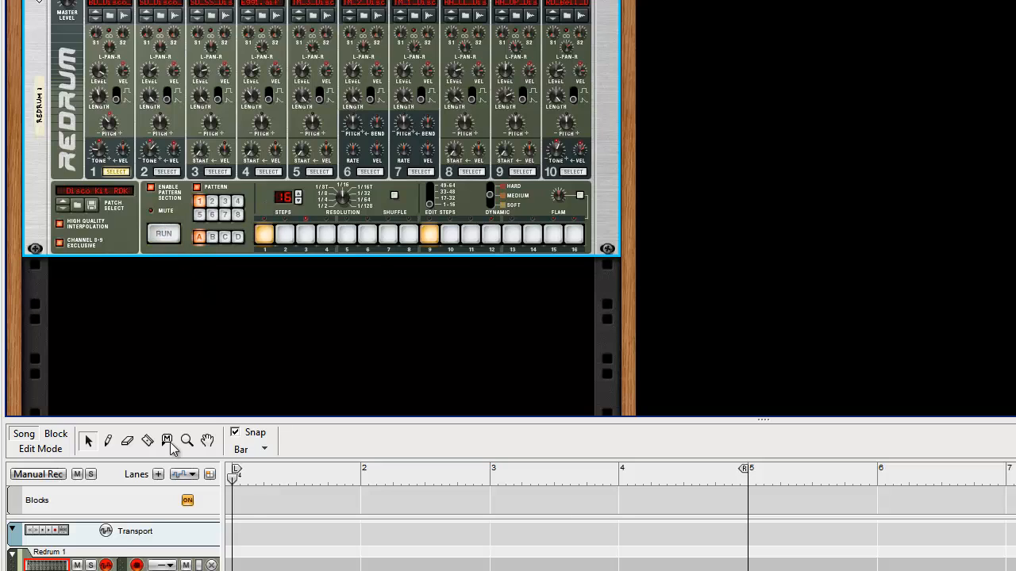
left_click(248, 485)
key("space")
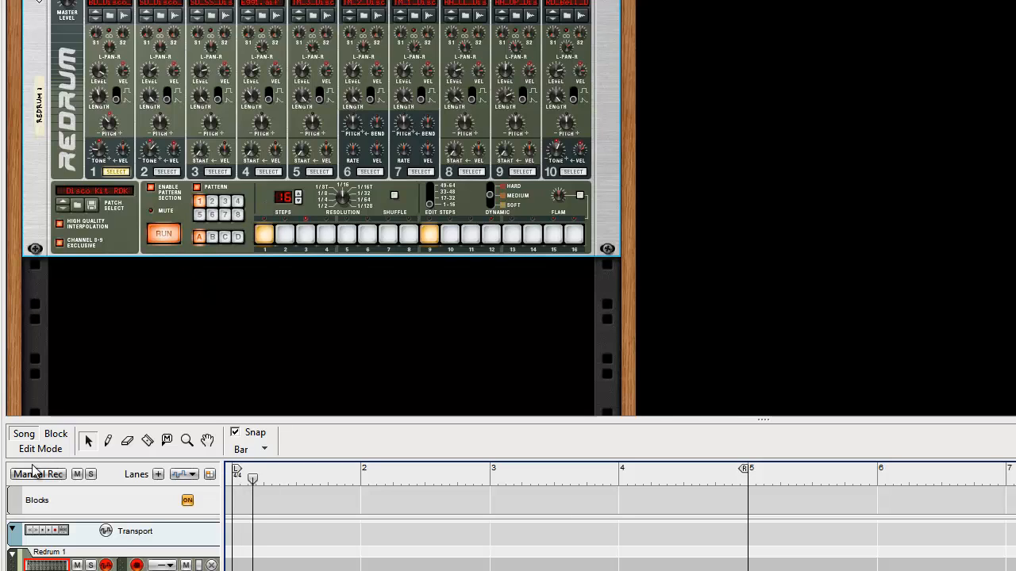
key("space")
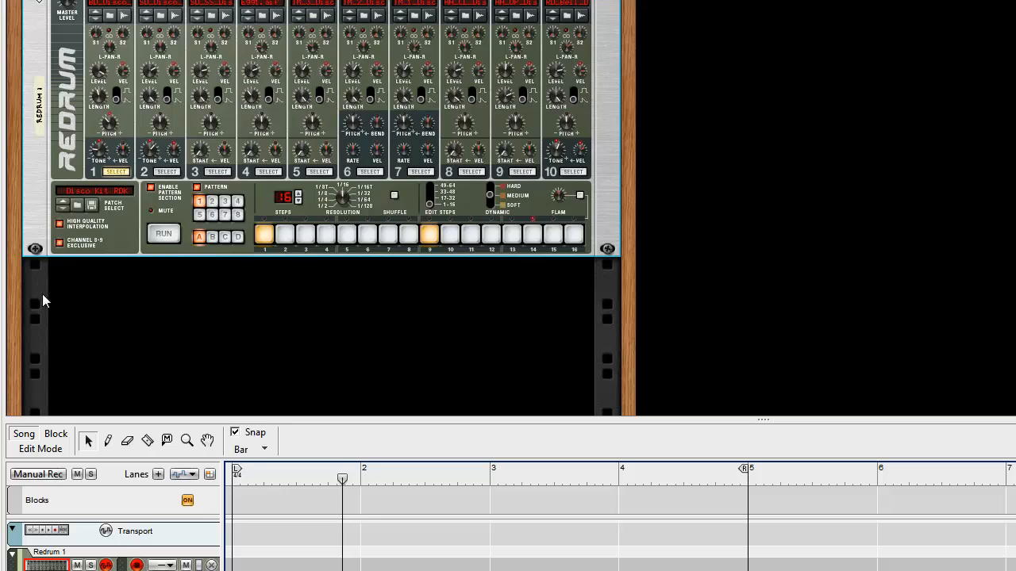
left_click(265, 473)
left_click(167, 236)
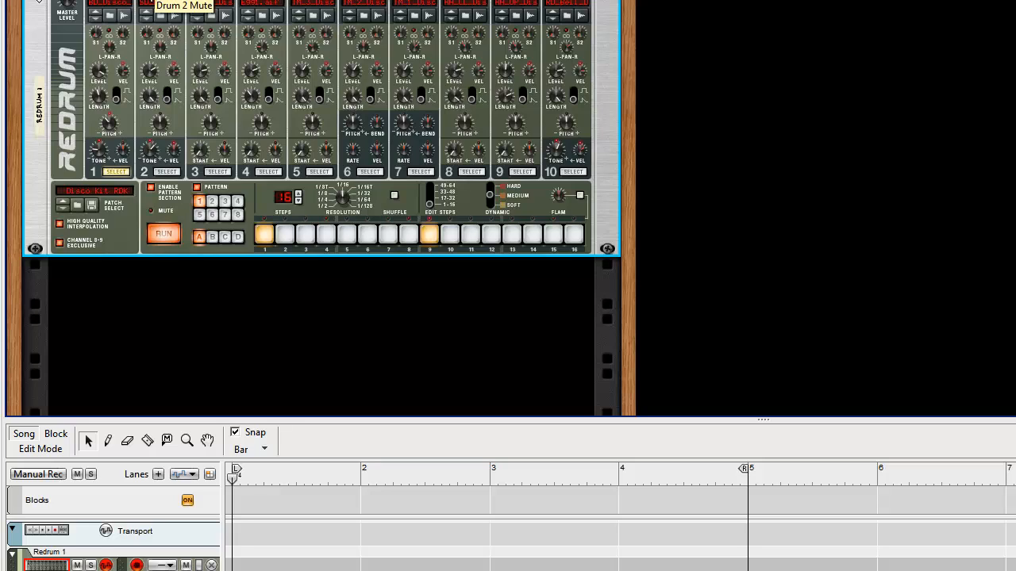
Program drum 2 to hit on steps 5 and 13, and select drum 4 for editing
left_click(174, 171)
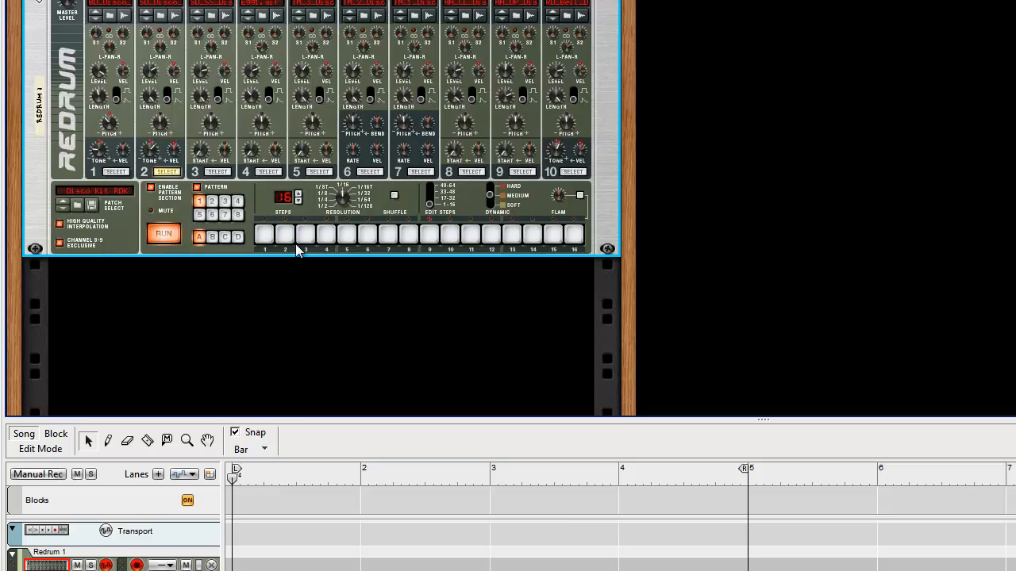
left_click(512, 234)
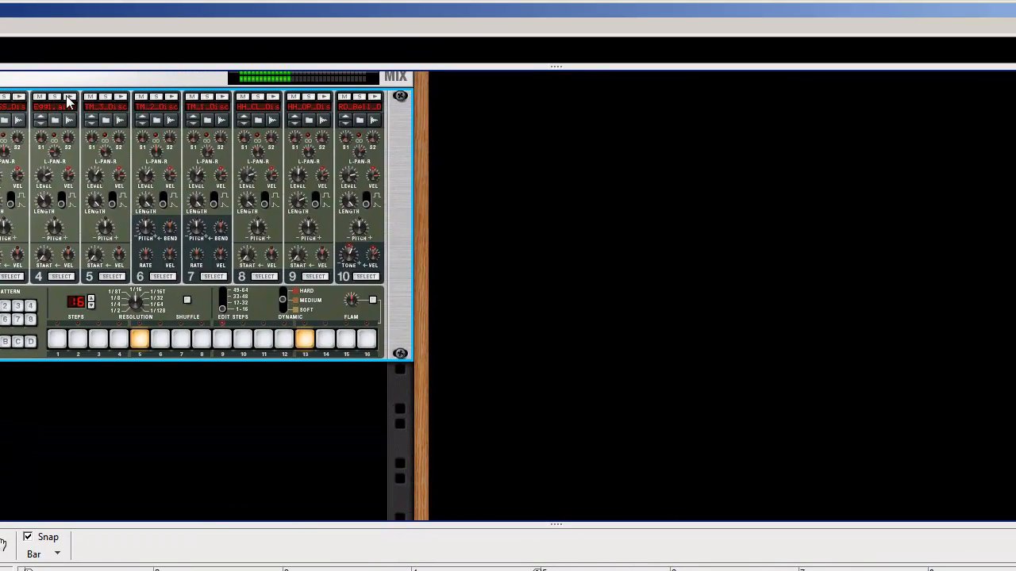
left_click(61, 276)
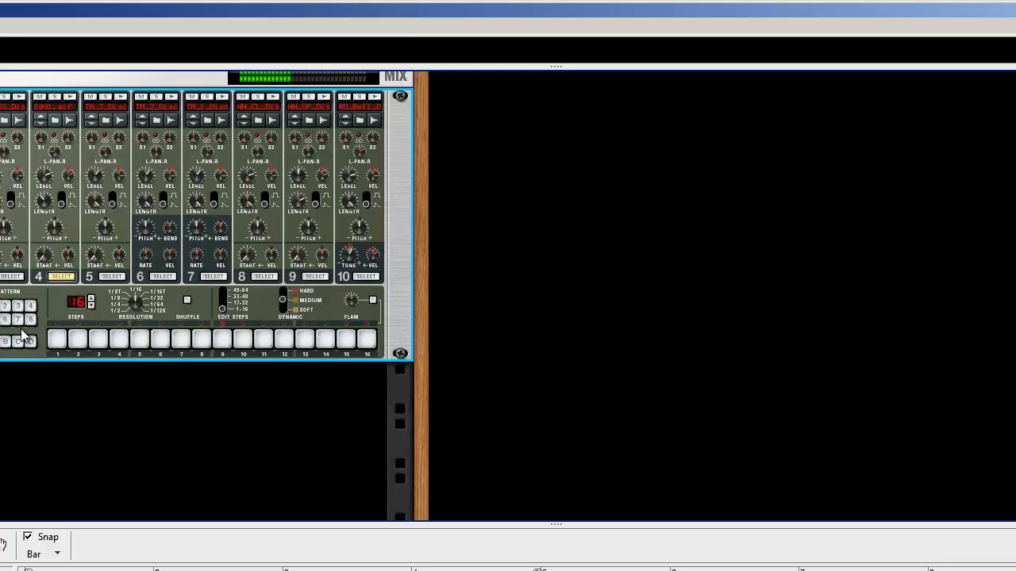
Fill all 16 steps of drum 4 and clear them again
left_click_drag(57, 340, 589, 357)
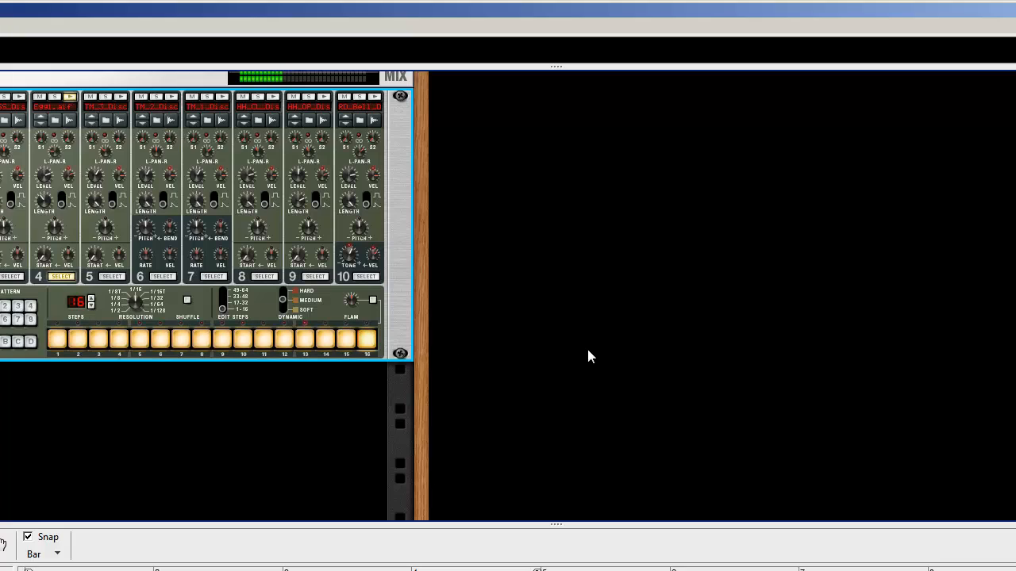
left_click(58, 339)
left_click_drag(57, 340, 181, 341)
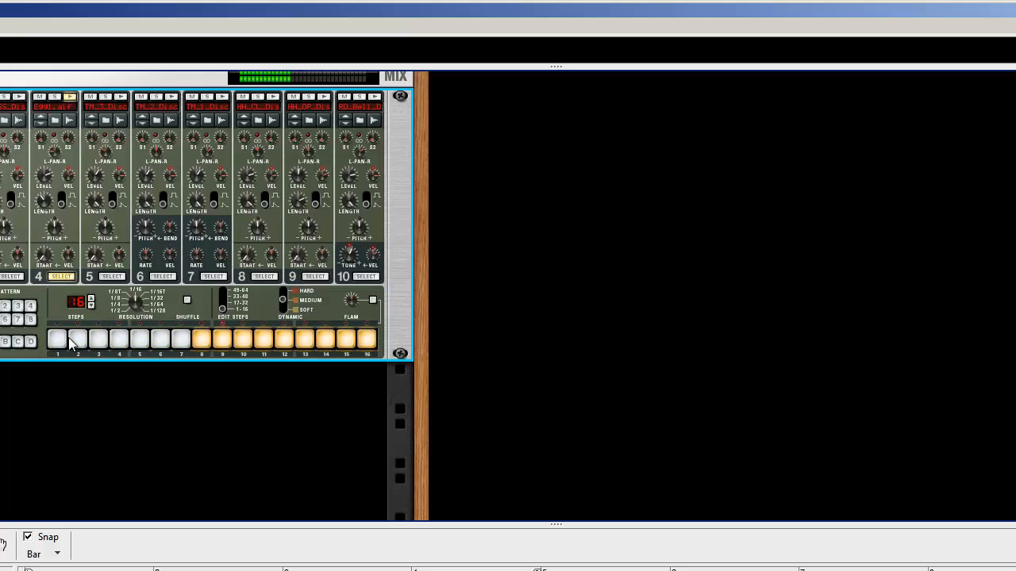
right_click(246, 348)
left_click(159, 332)
left_click_drag(95, 338, 450, 339)
left_click_drag(140, 341, 379, 350)
left_click_drag(119, 341, 99, 345)
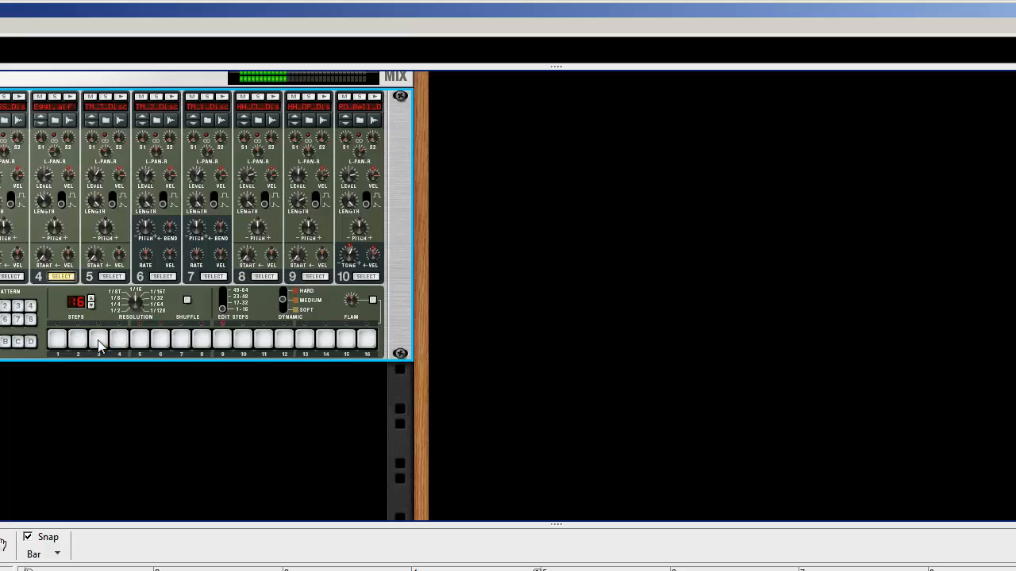
Fill all 16 steps of drum 4 with hard hits
left_click(284, 290)
left_click_drag(285, 276, 290, 318)
left_click_drag(51, 343, 483, 341)
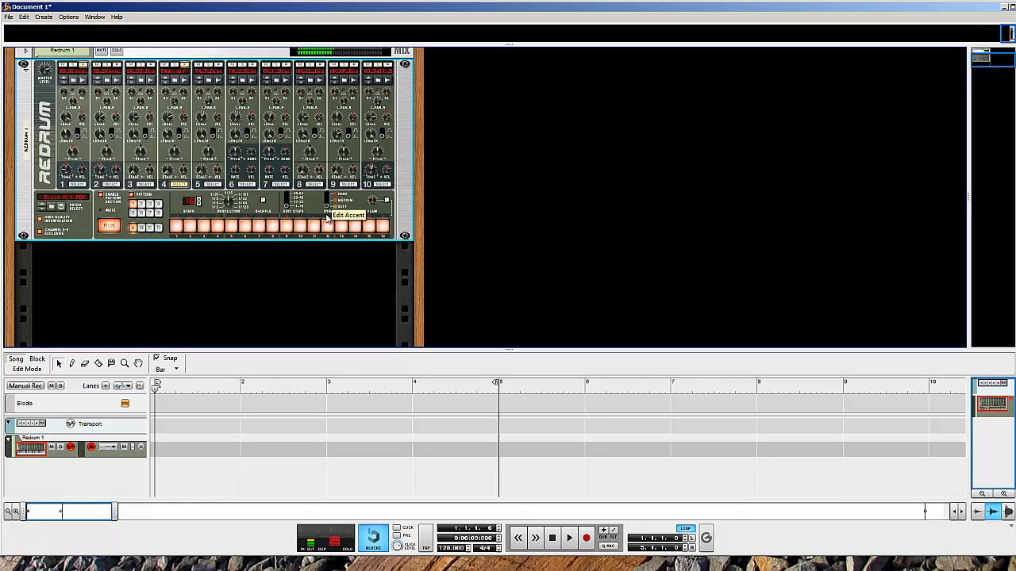
Set all 16 steps of drum 4 to soft hits, with hard hits on steps 3, 6, 9, 12 and 15
left_click_drag(178, 228, 480, 227)
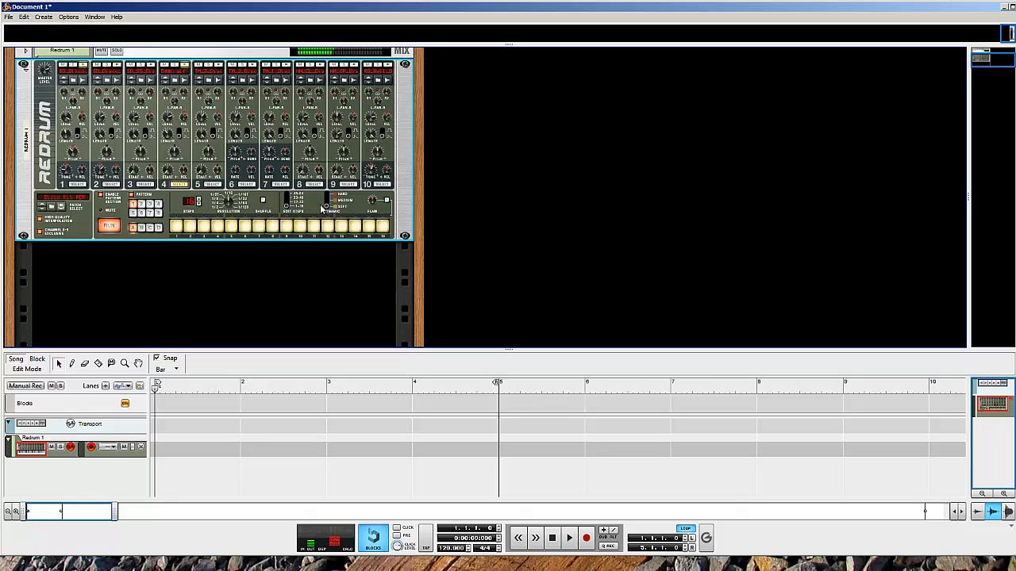
left_click(327, 197)
left_click(201, 228)
left_click(245, 228)
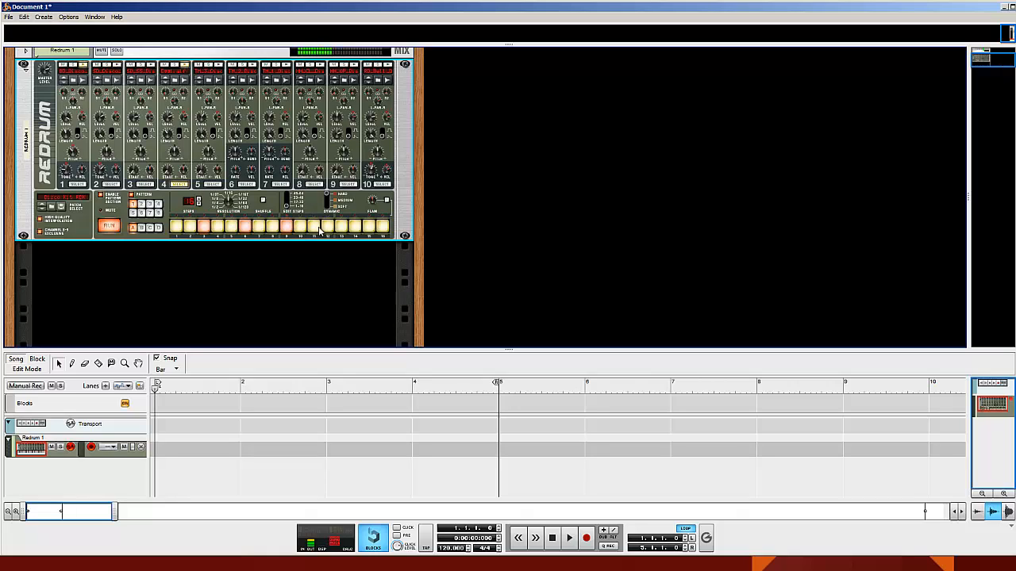
left_click(327, 228)
left_click(368, 228)
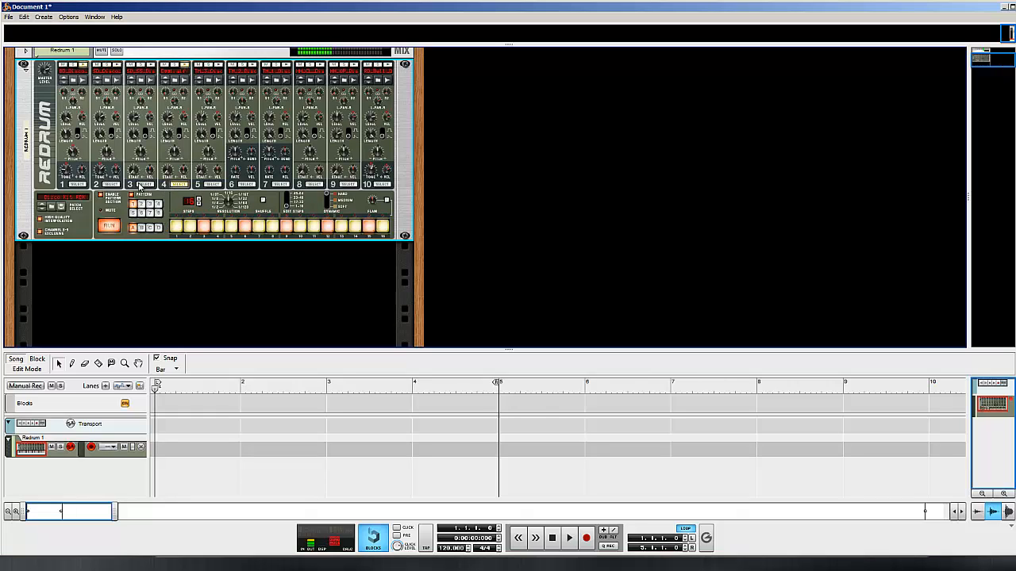
Make drum 1's step 9 a hard hit and add soft hits on steps 7, 8 and 14
left_click(77, 185)
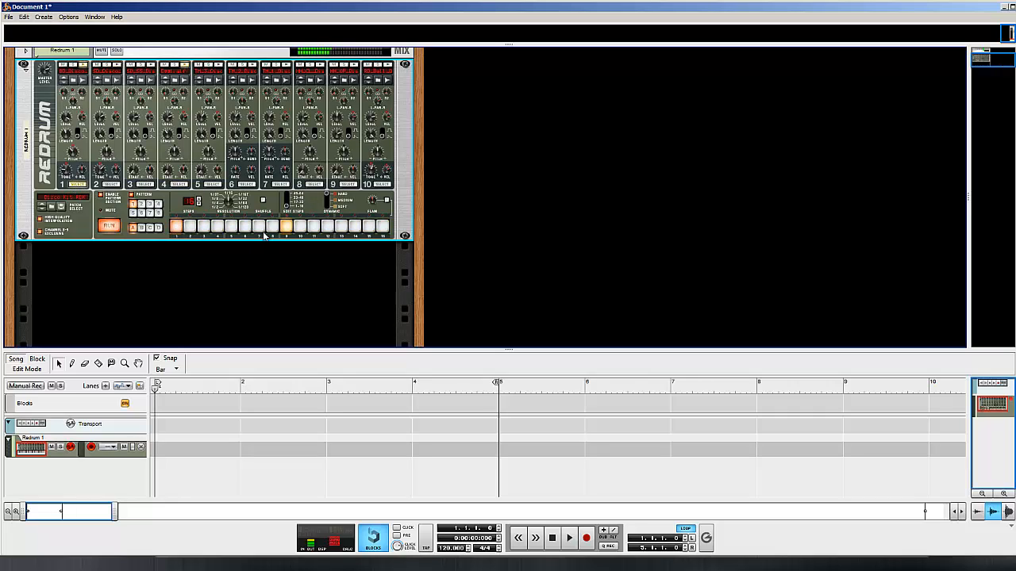
left_click(287, 227)
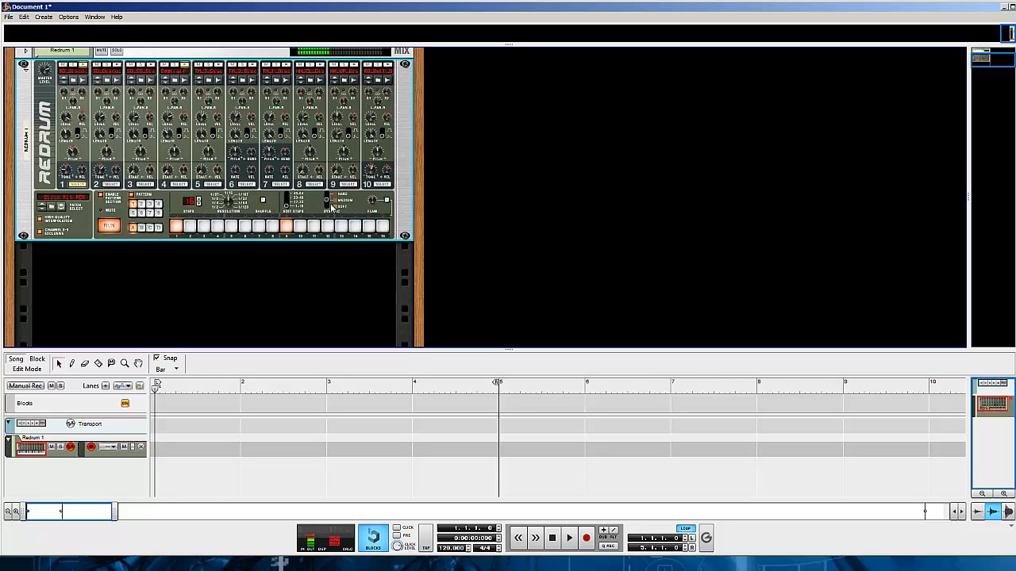
left_click(328, 206)
left_click(260, 228)
left_click(271, 228)
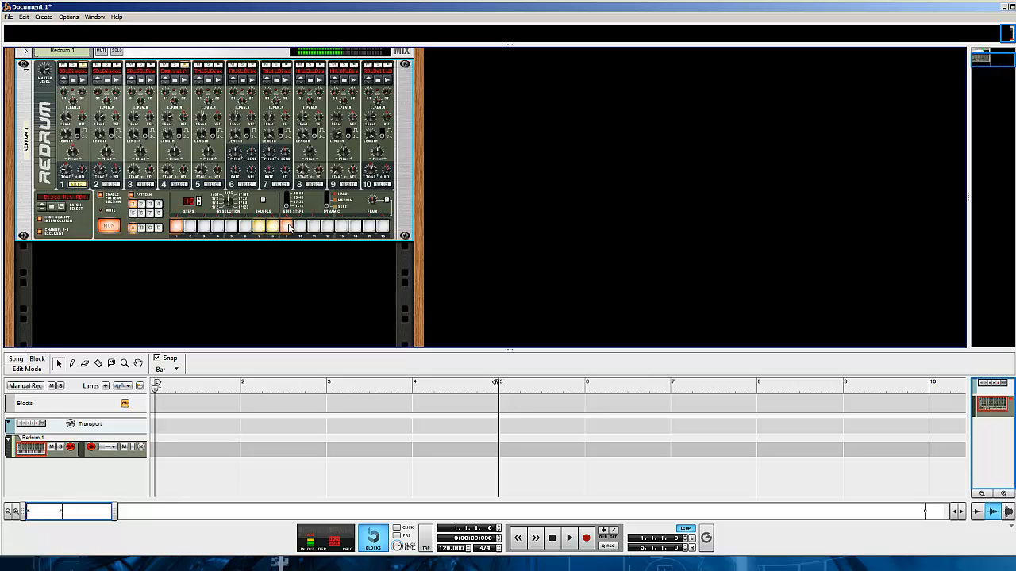
left_click(355, 227)
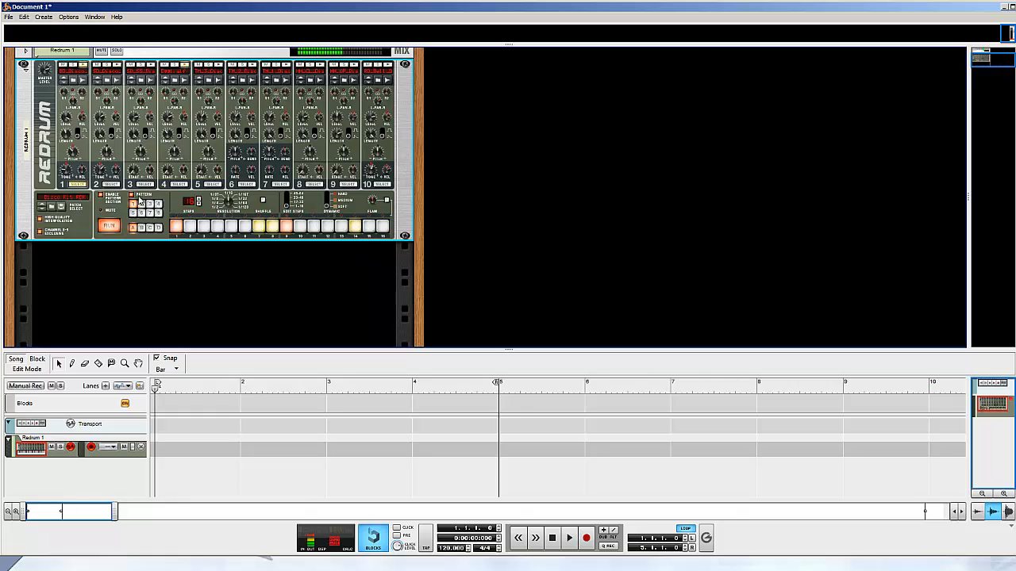
Make drum 2's hits on steps 5 and 13 hard, and briefly play the song to hear the beat
left_click(112, 185)
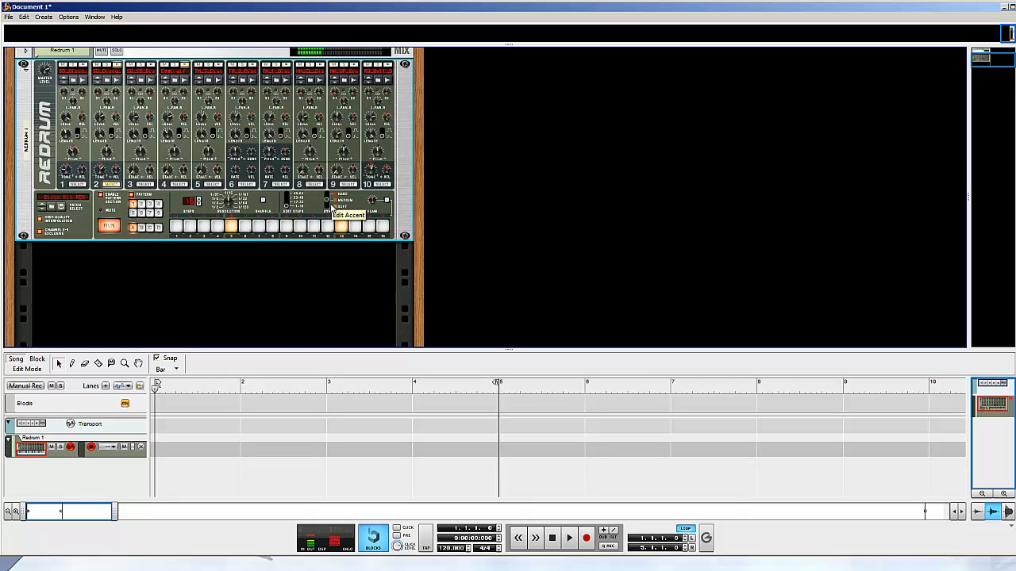
left_click(231, 227)
left_click(244, 227)
left_click(231, 226)
left_click(258, 227)
left_click(257, 228)
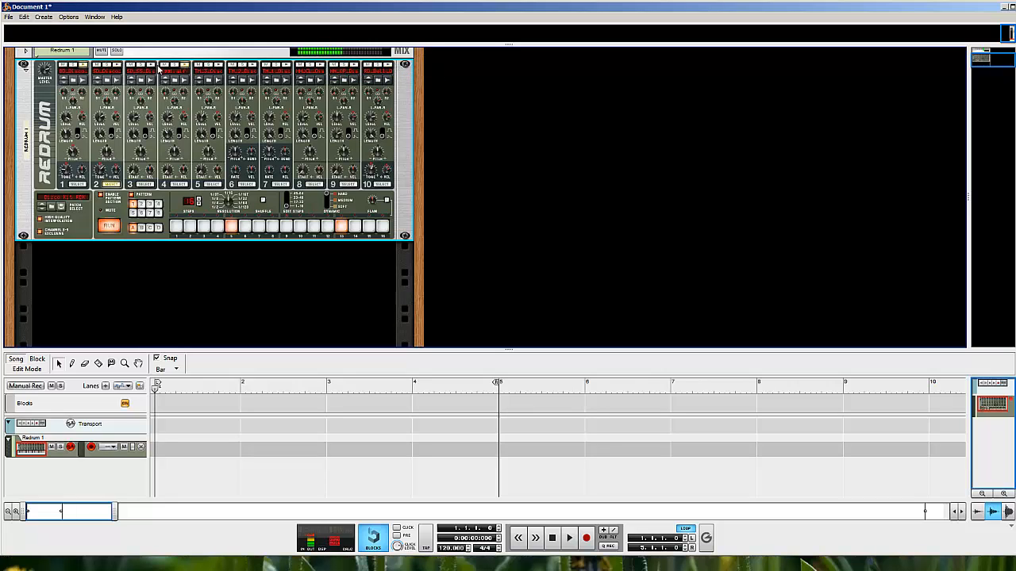
key("space")
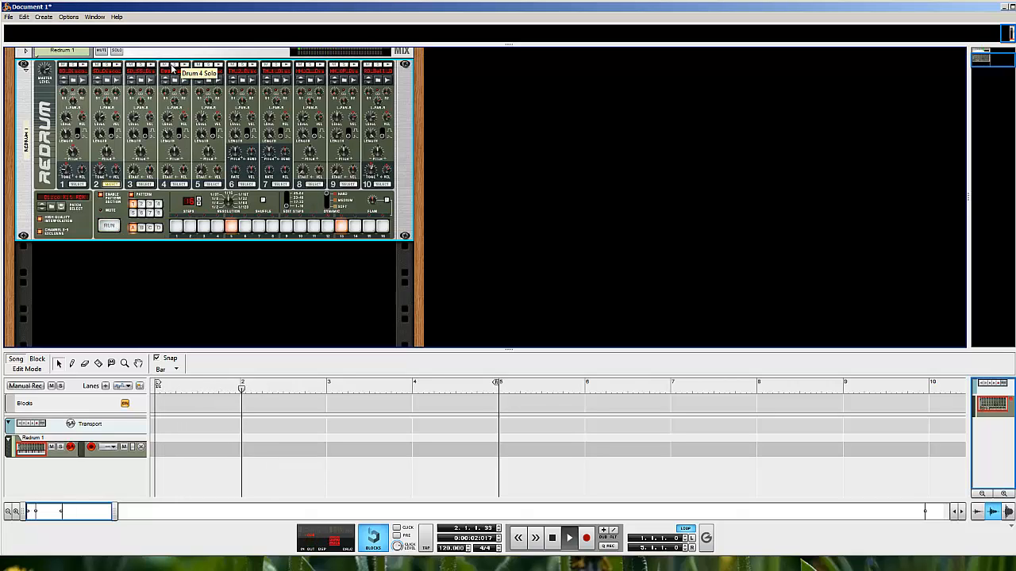
key("space")
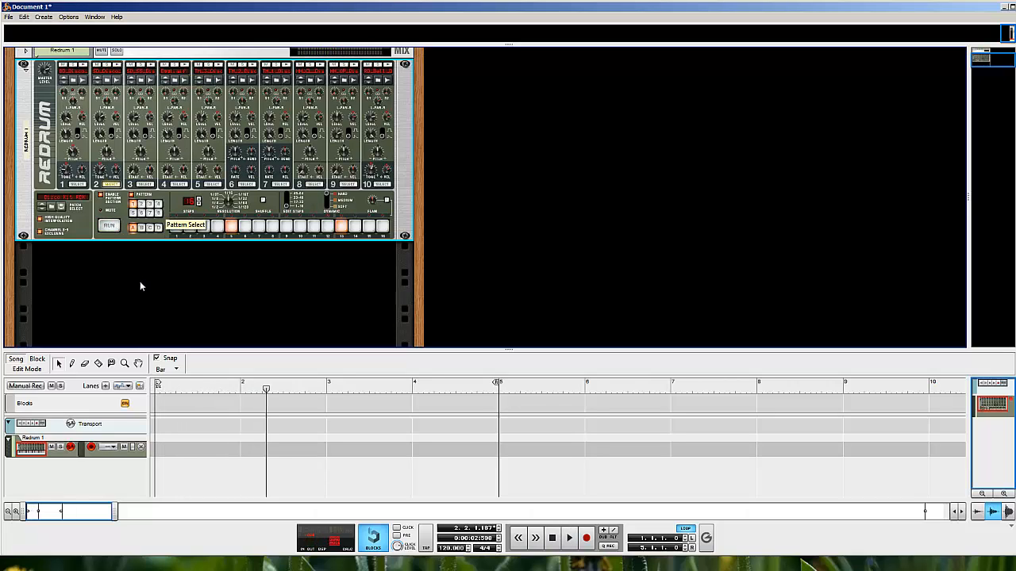
Browse for a drum 3 sample and audition several sounds from the Disco Samples folder, including CR_Disco.aif
left_click(141, 82)
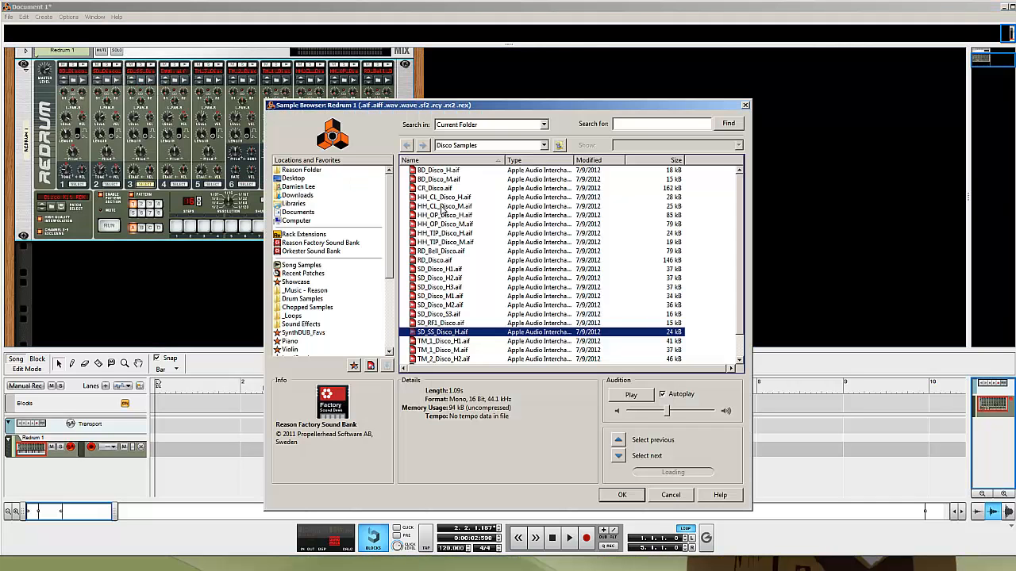
left_click(442, 207)
left_click(438, 262)
left_click(440, 315)
left_click(439, 189)
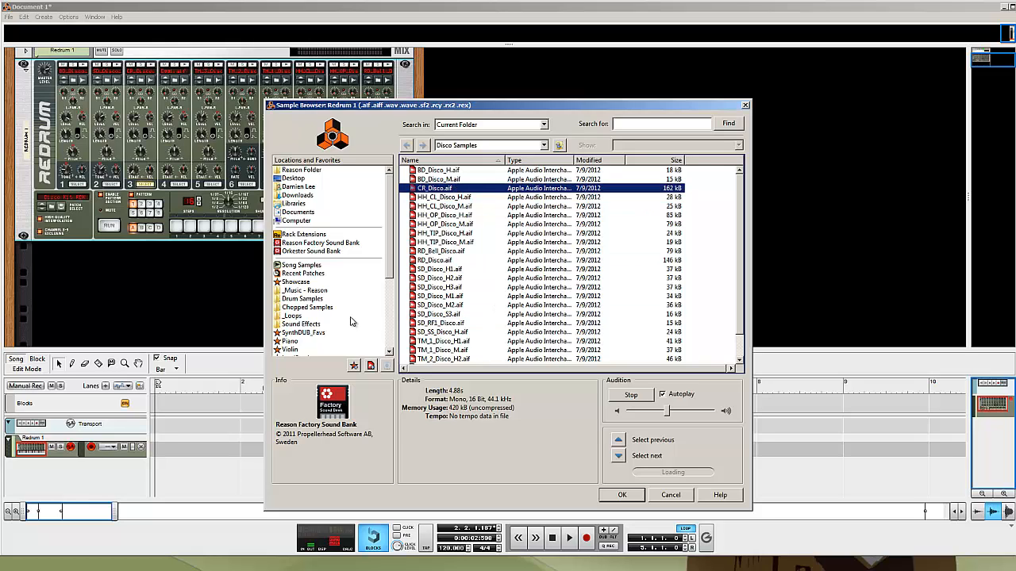
Load the clap BnceKL02.wav from the Claps folder of Drum Samples into drum 3
left_click(320, 300)
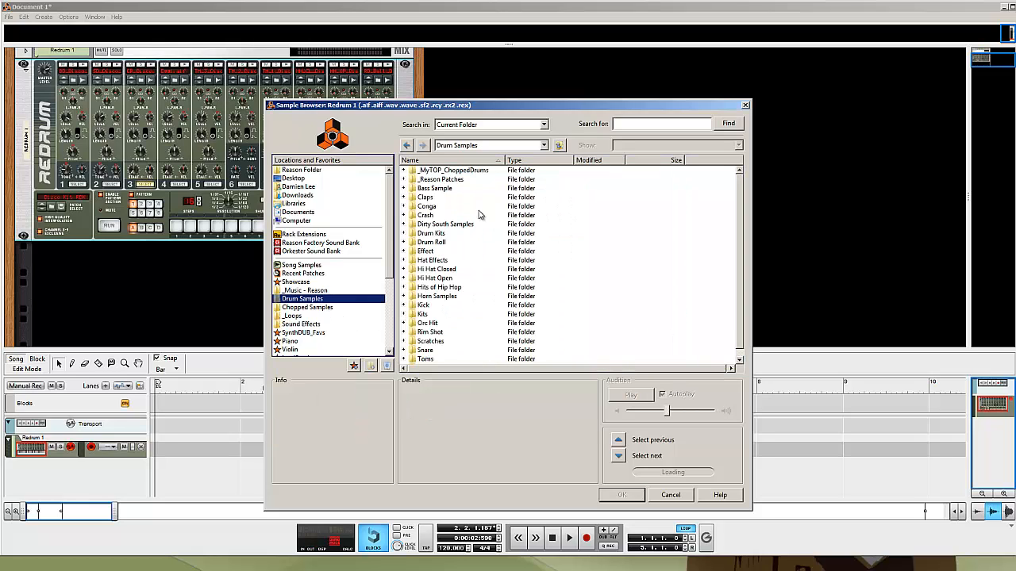
double_click(429, 198)
left_click(434, 215)
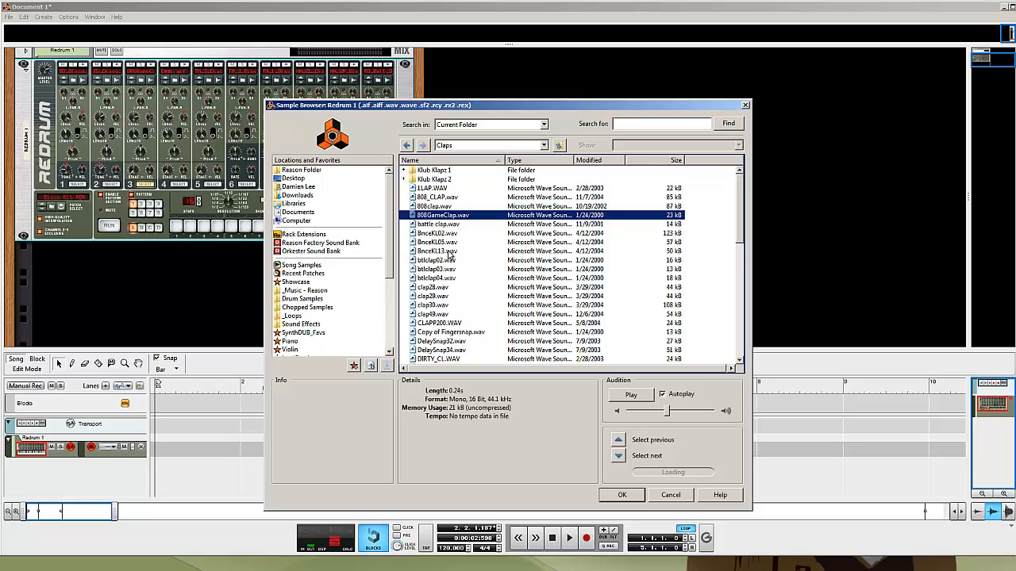
left_click(444, 235)
double_click(445, 237)
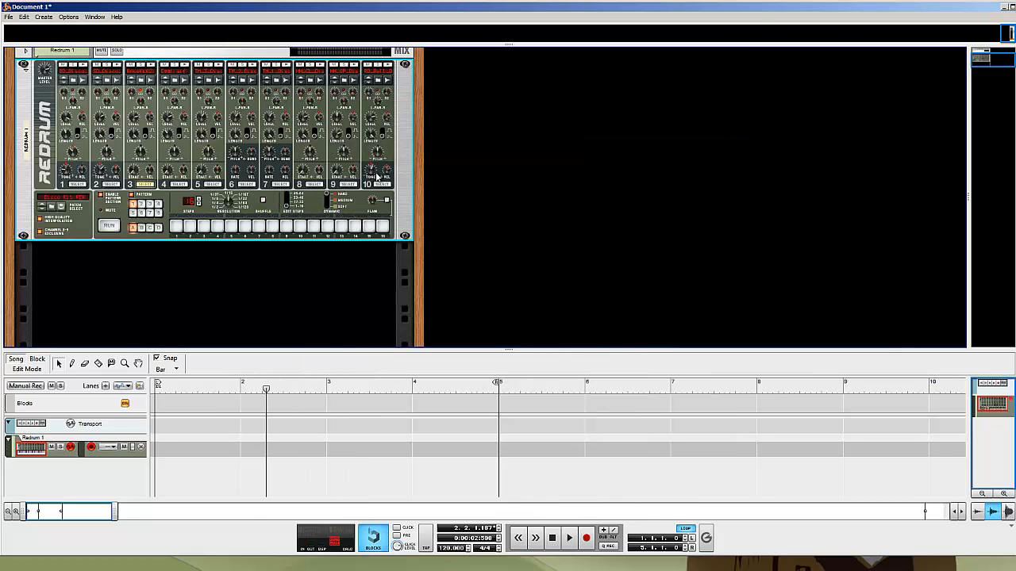
Run the pattern and program drum 3 hits on steps 5 and 13, trying extra hits on nearby steps such as 4, 11 and 14
left_click(108, 225)
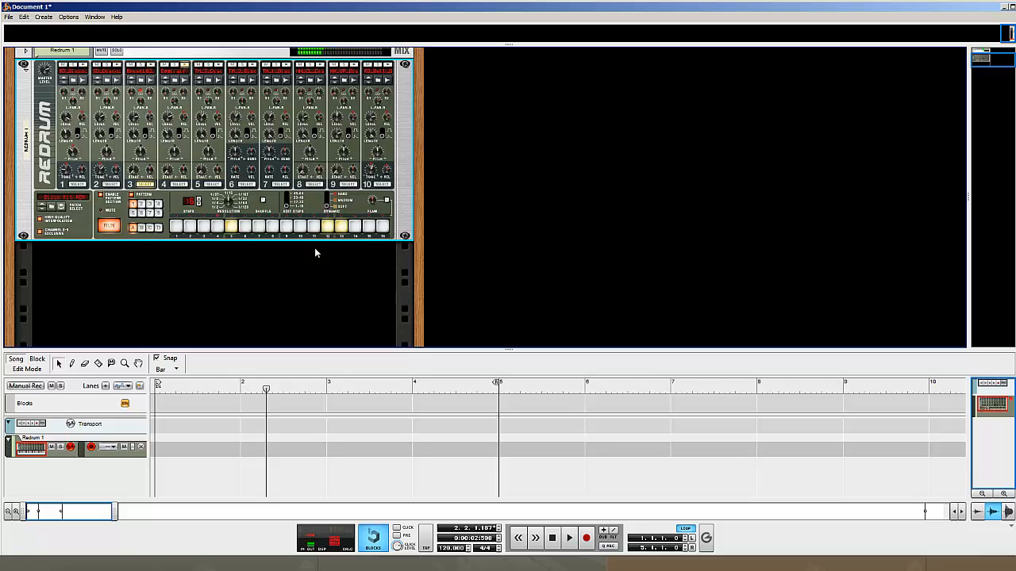
left_click(222, 230)
left_click(323, 227)
left_click(319, 228)
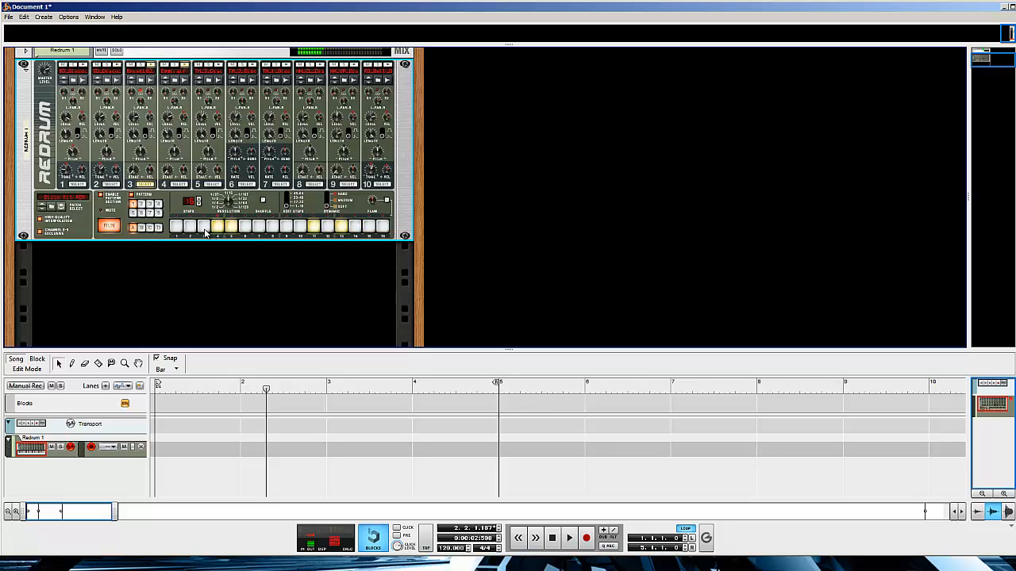
left_click(206, 230)
left_click(314, 227)
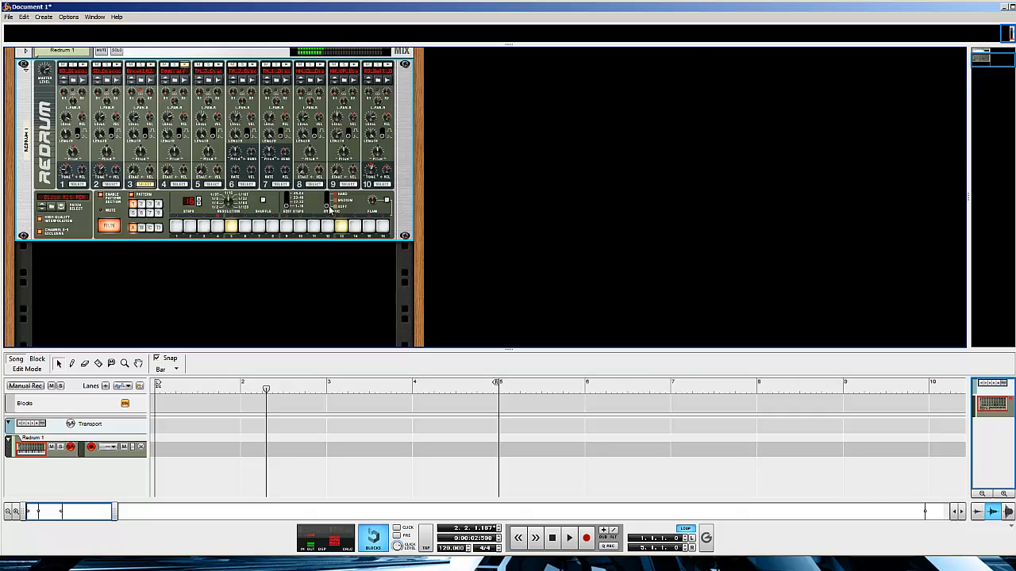
left_click(353, 227)
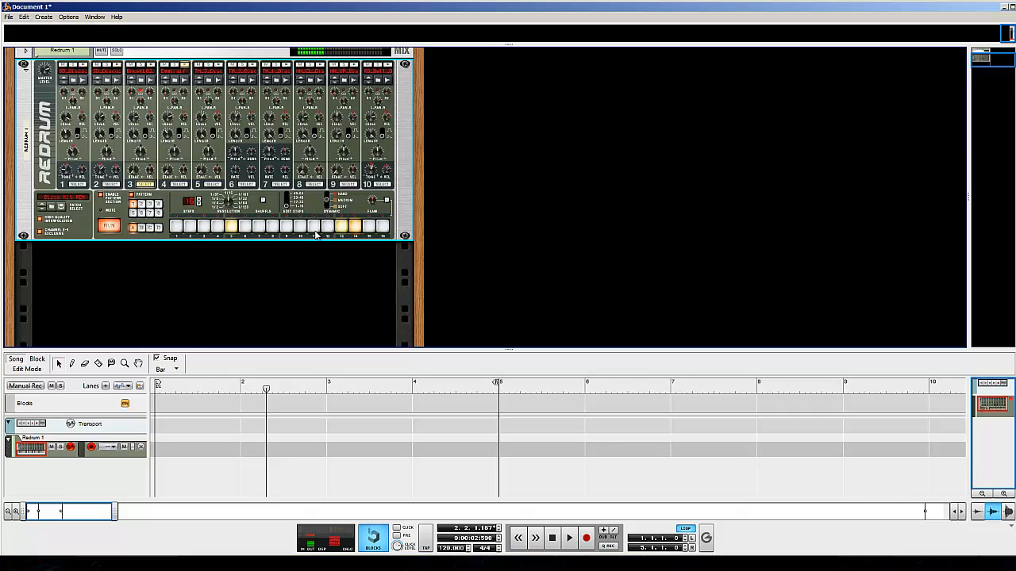
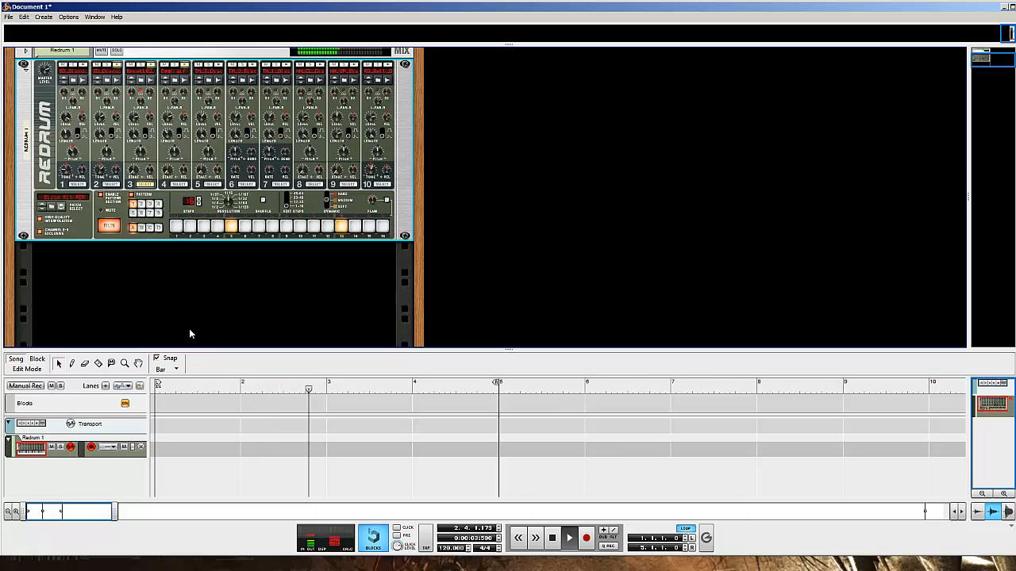
Restart song playback and adjust drum 1's length and pitch while listening
key("space")
key("space")
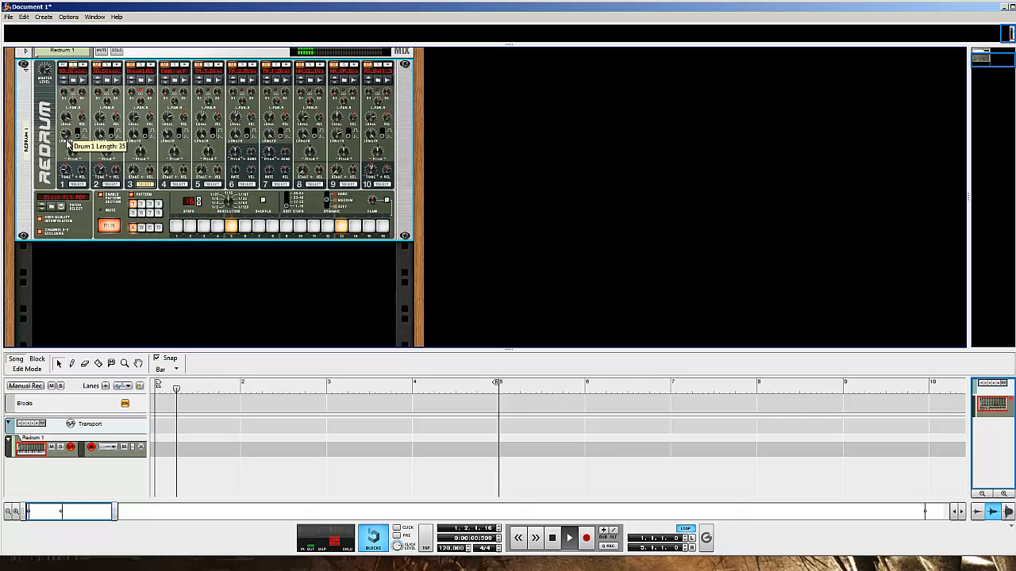
left_click_drag(66, 148, 69, 118)
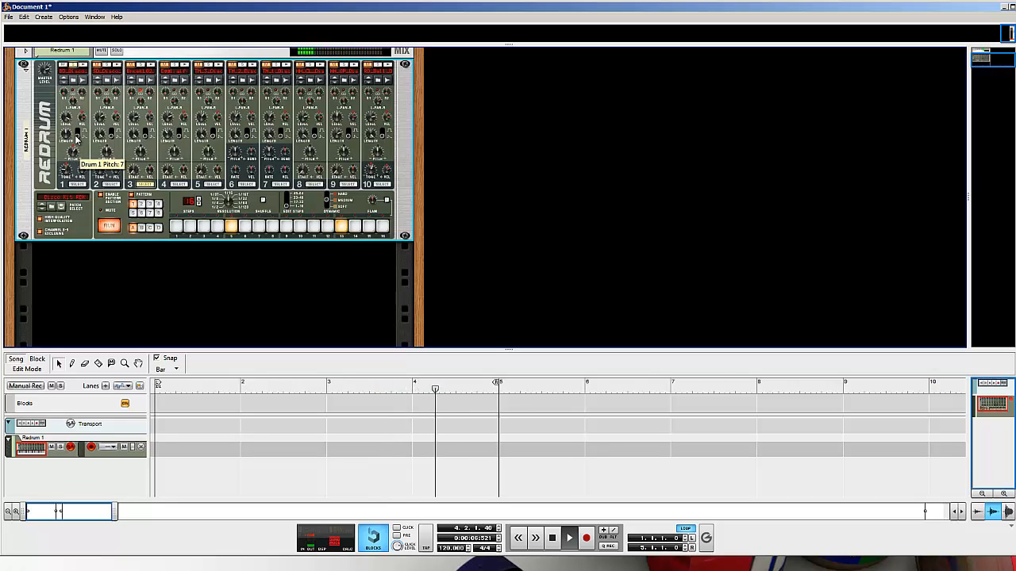
mouse_move(71, 153)
left_mouse_down()
mouse_move(79, 151)
mouse_move(63, 150)
left_mouse_up()
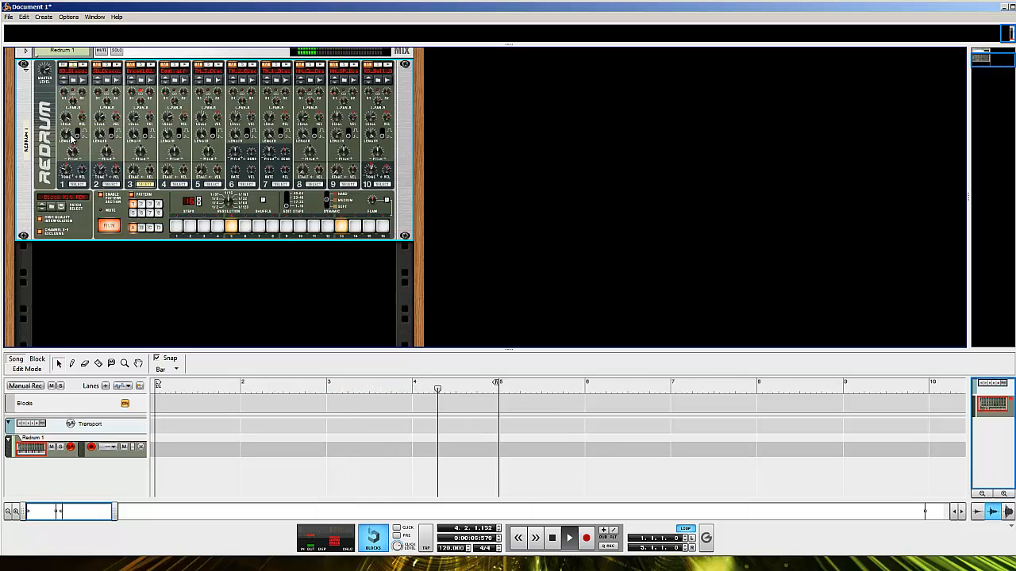
left_click_drag(69, 136, 69, 132)
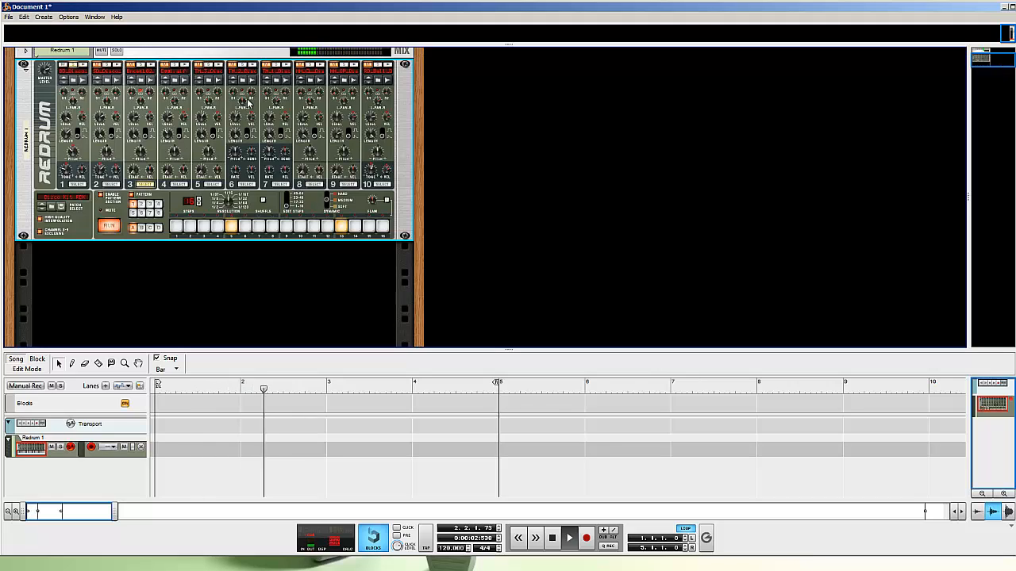
Record a short sample into drum 1, select its audio from marker 1 to the end in the sample editor, and cancel the edit
left_click(83, 80)
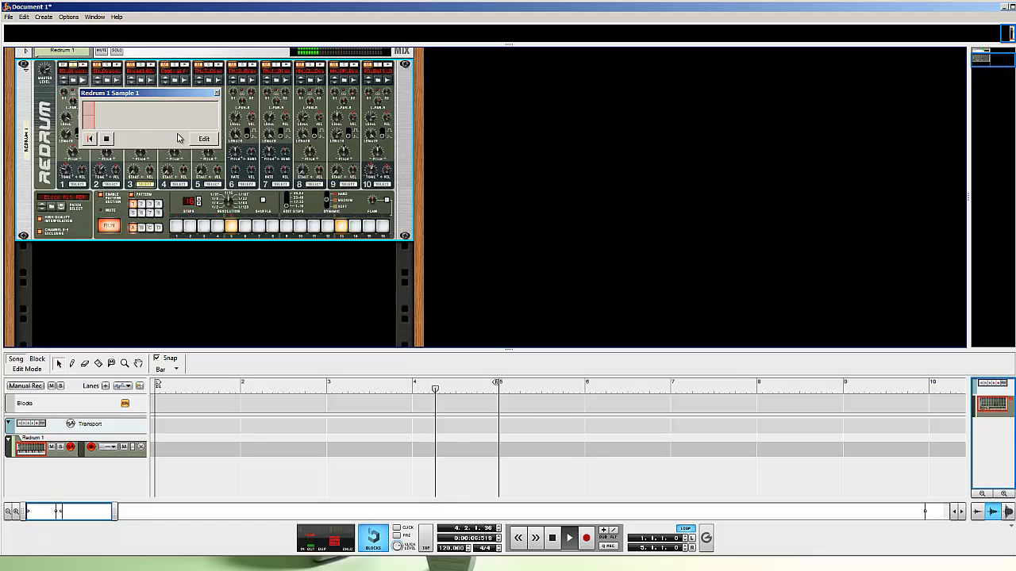
left_click(202, 139)
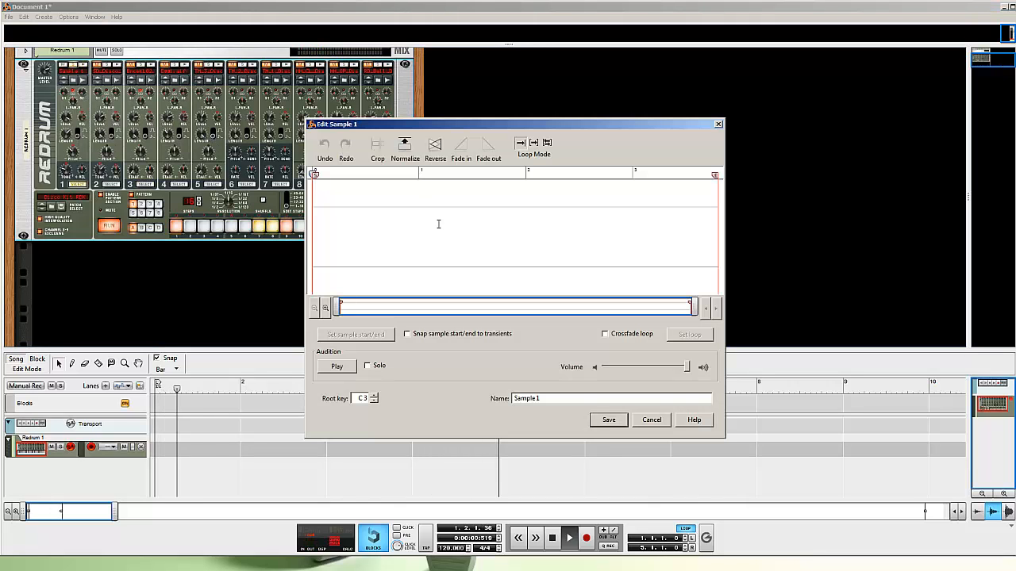
left_click_drag(421, 211, 793, 216)
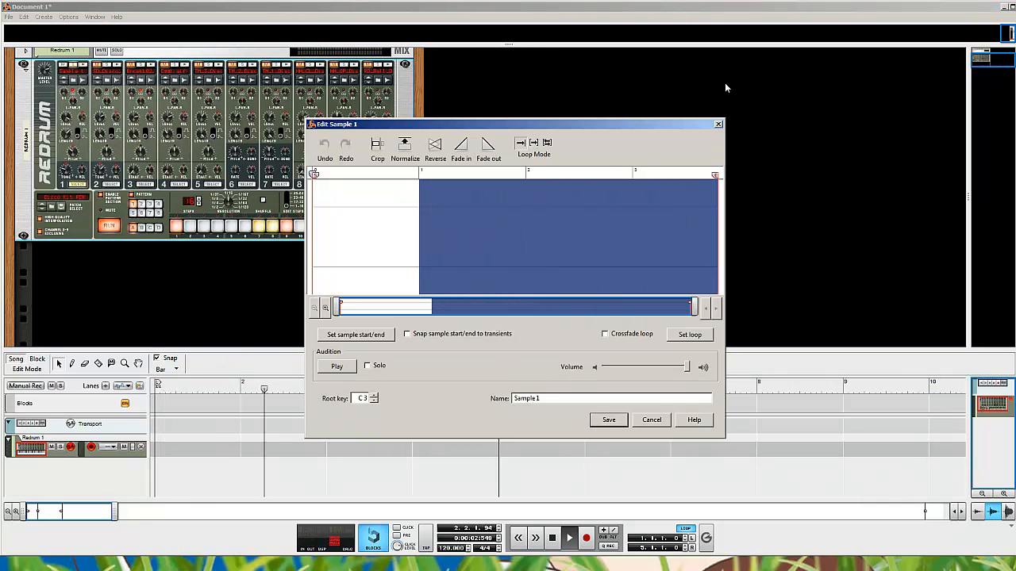
left_click(652, 420)
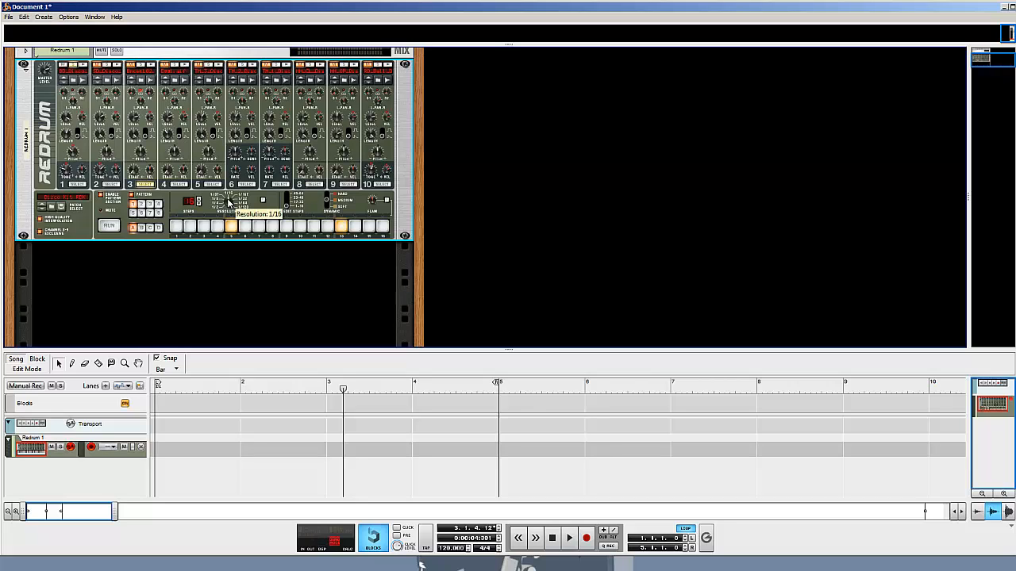
Play the song and compare the Redrum pattern with shuffle switched on and off
key("space")
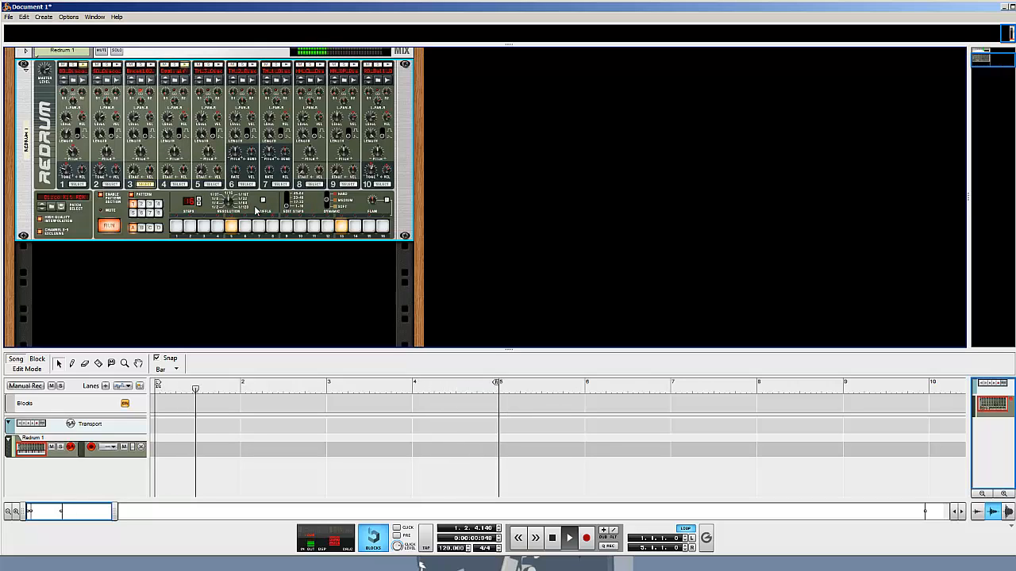
left_click(263, 201)
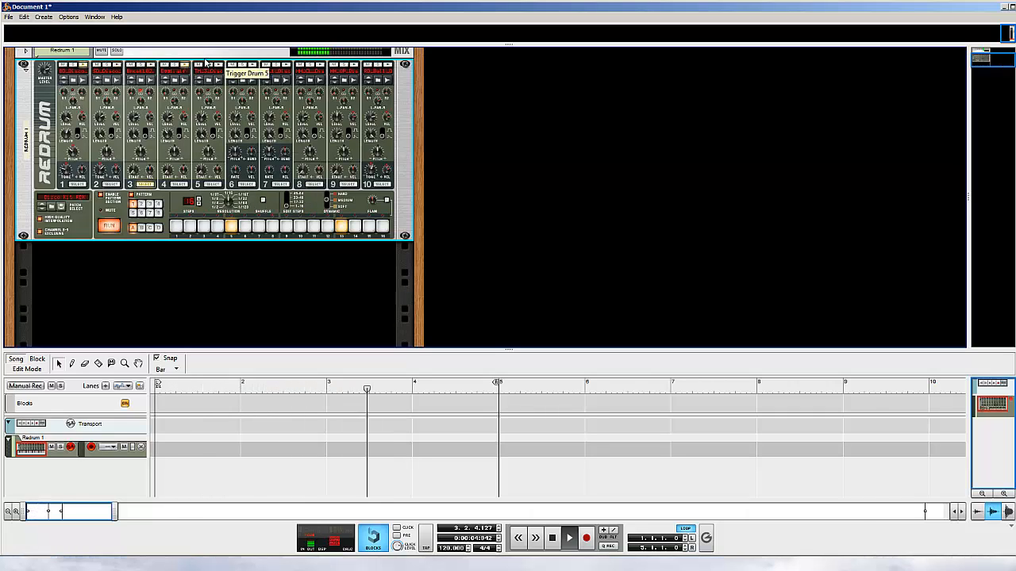
left_click(264, 203)
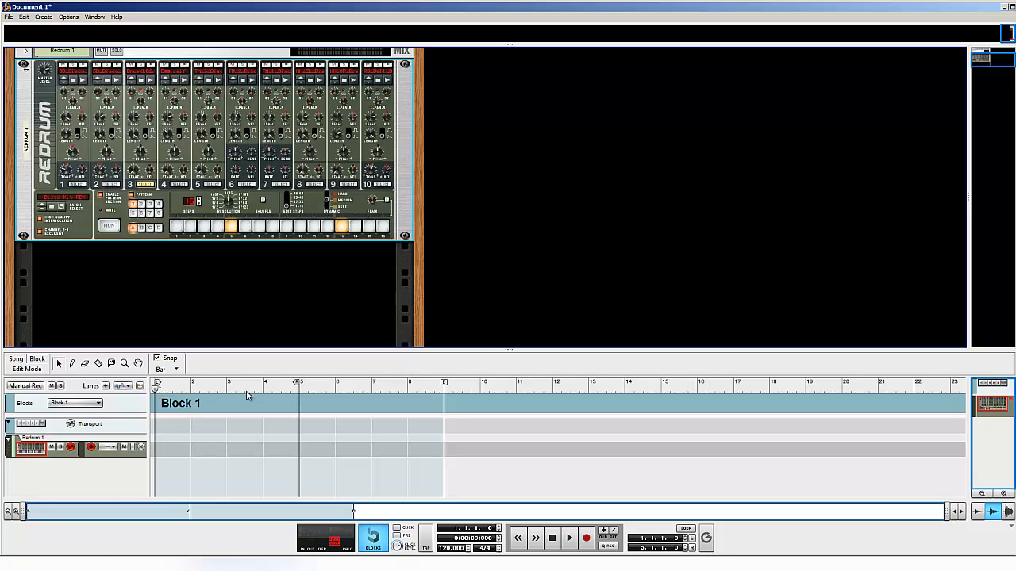
Show the ReGroove Mixer and, with the song playing, load the factory MPC-60 groove 56% Shuffle into channel A1
left_click(707, 540)
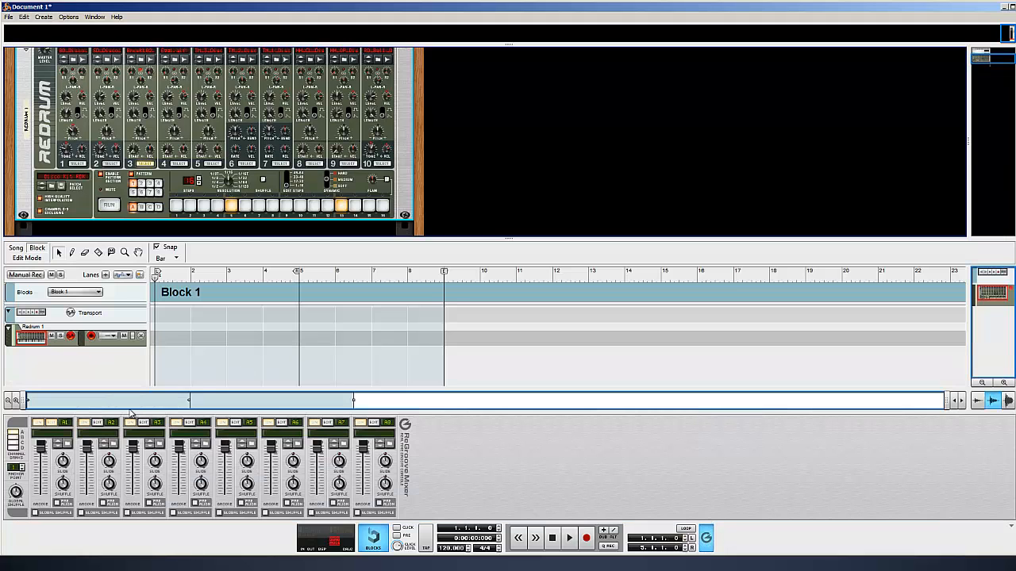
key("space")
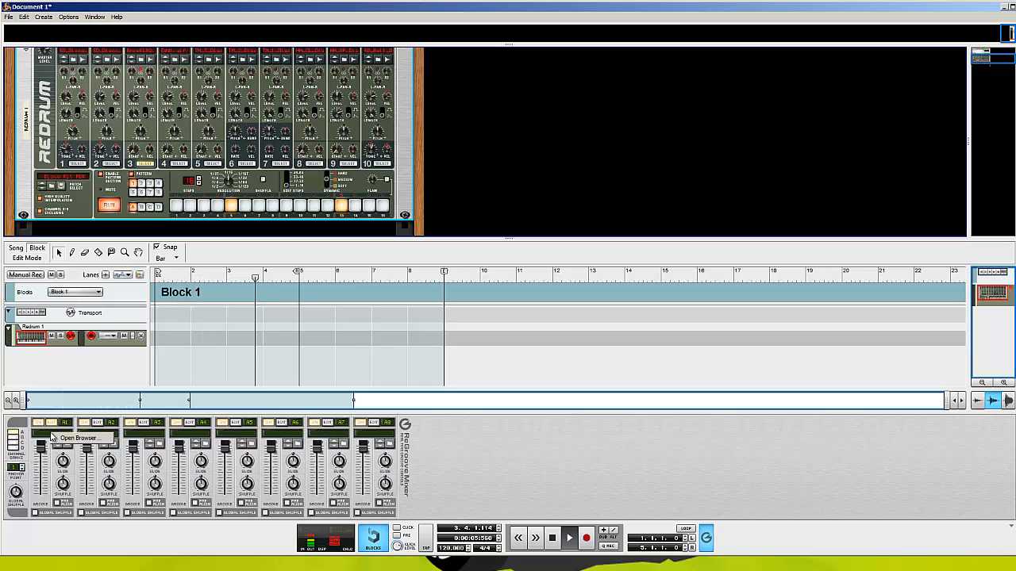
left_click(51, 436)
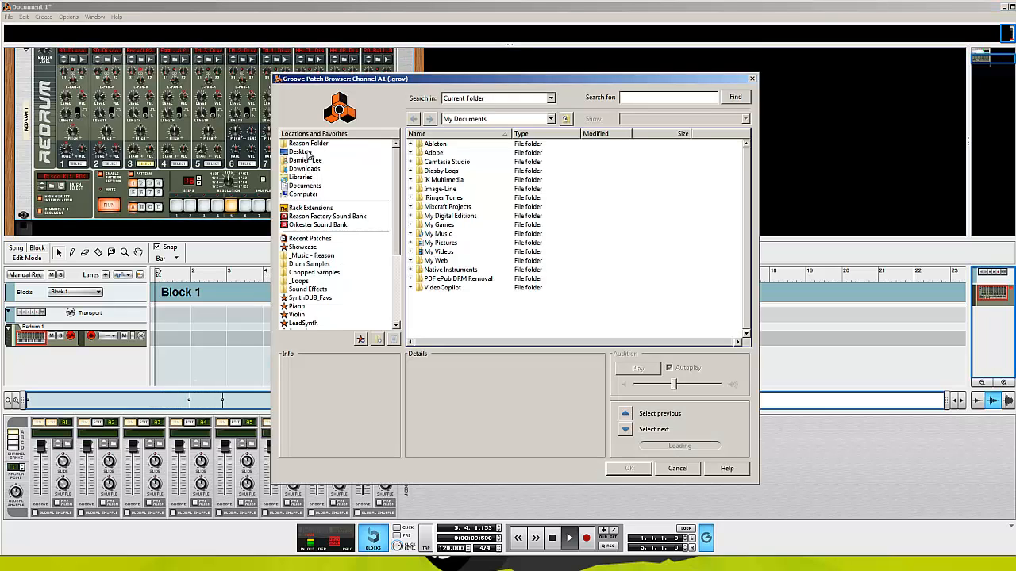
left_click(306, 143)
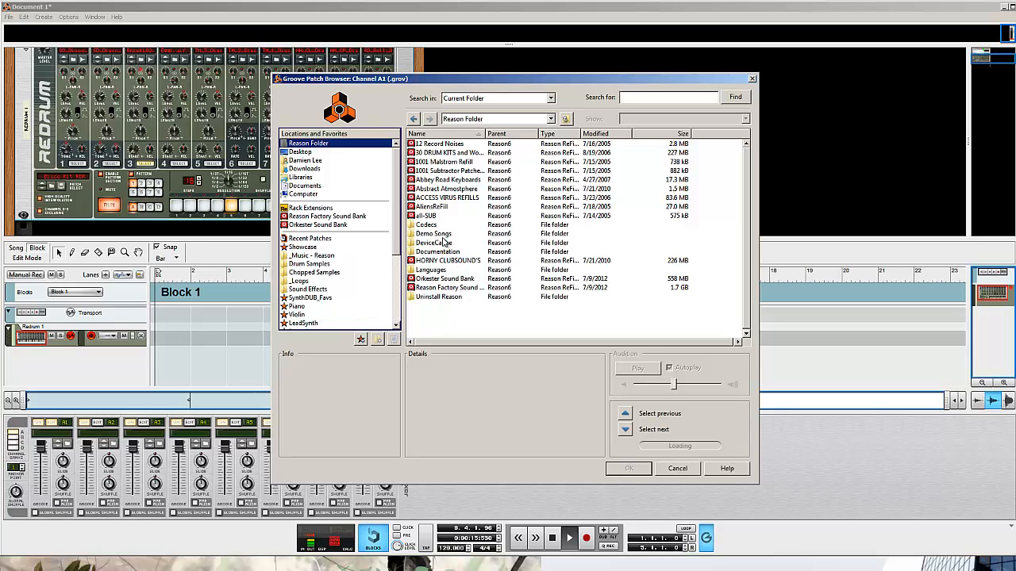
left_click(441, 225)
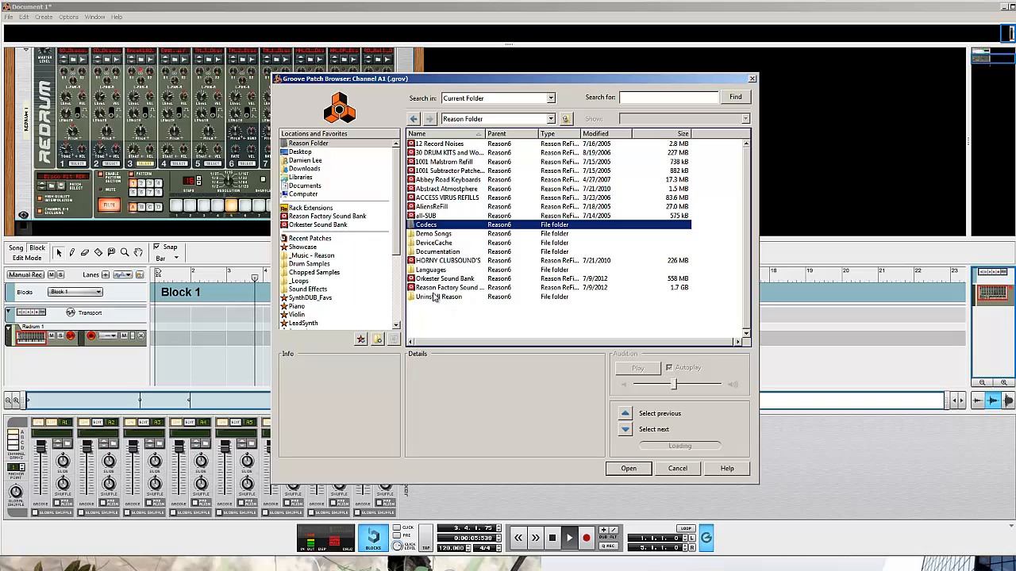
double_click(449, 252)
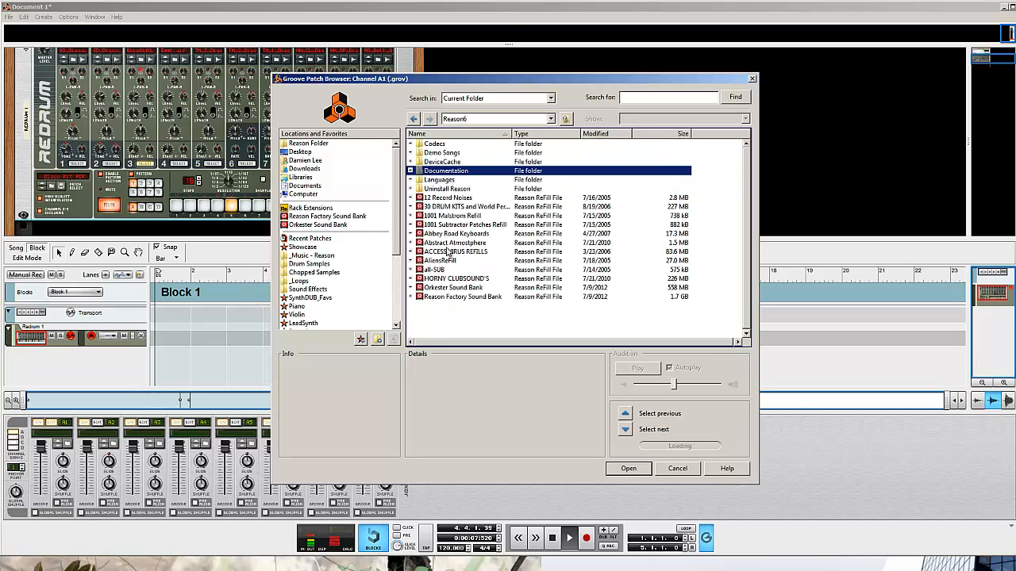
double_click(451, 297)
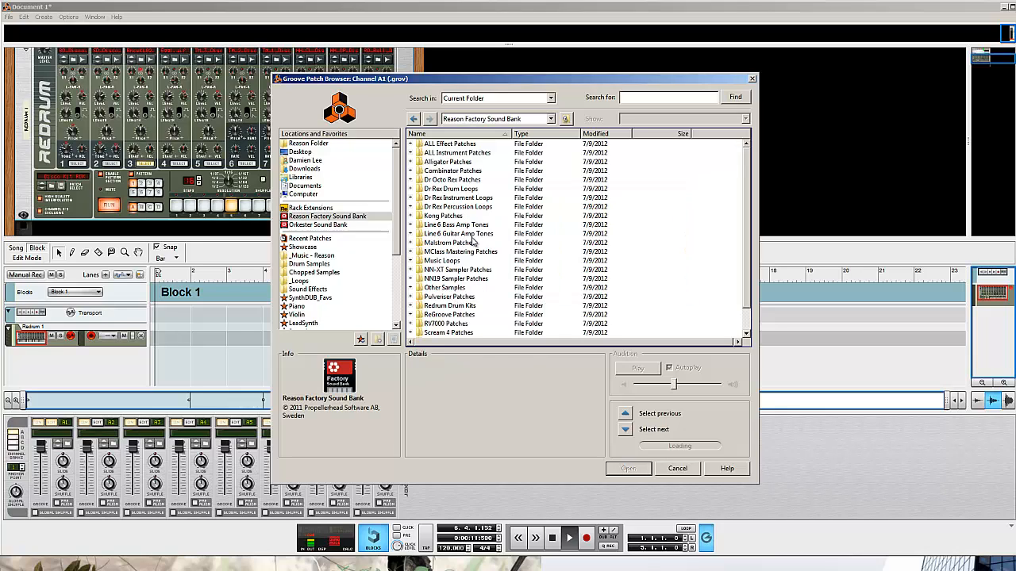
double_click(449, 316)
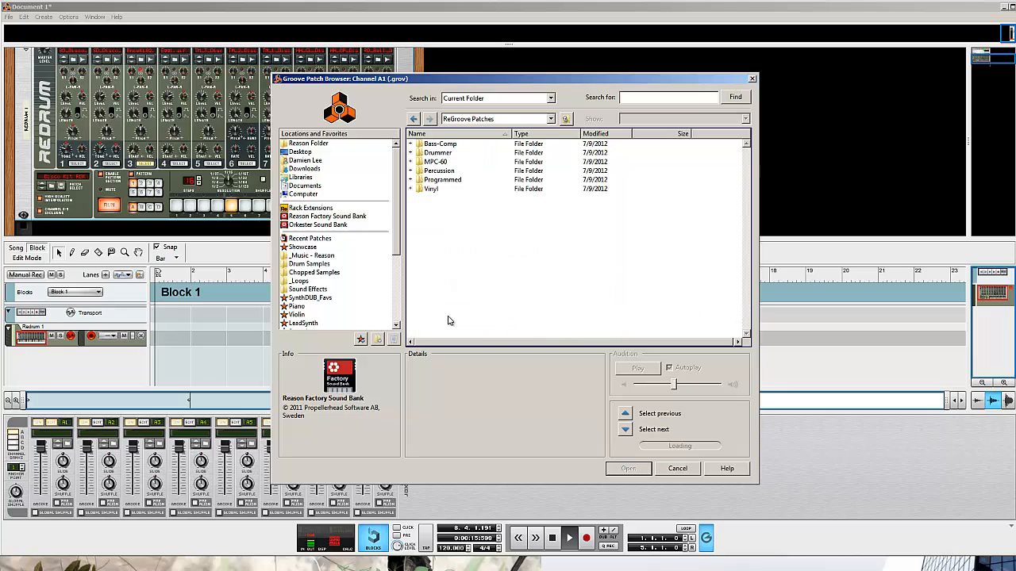
double_click(442, 162)
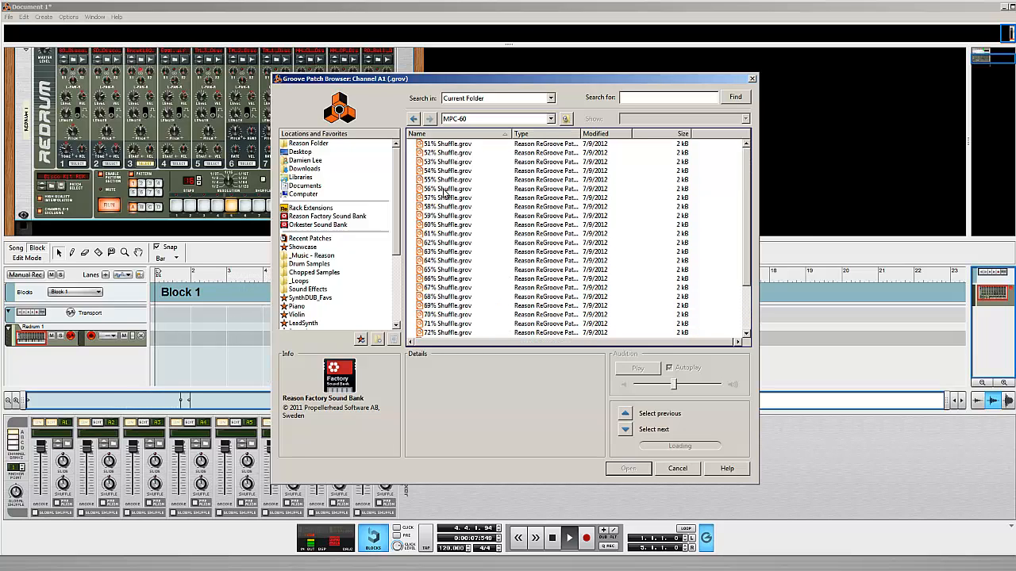
double_click(442, 188)
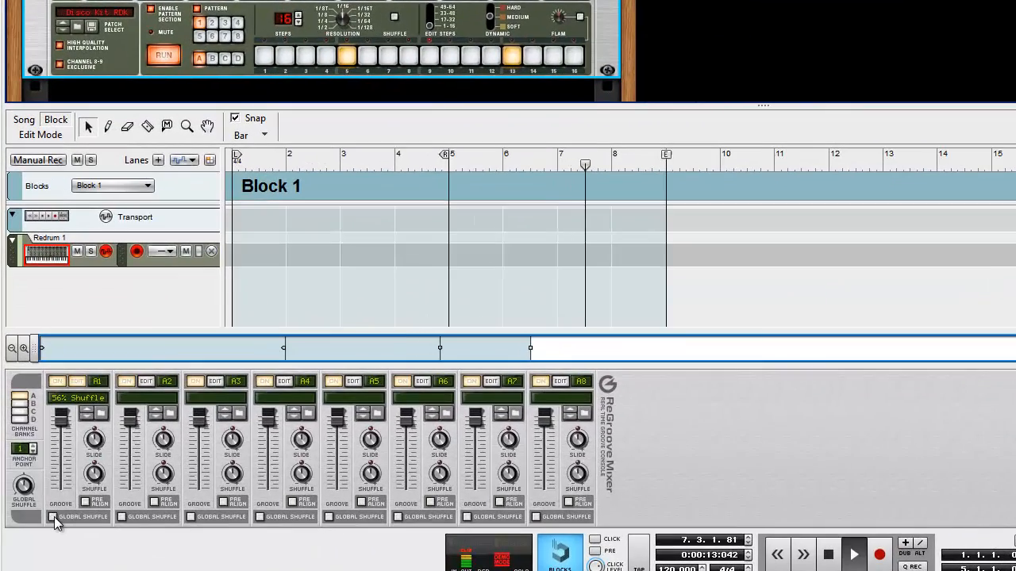
Enable global shuffle on ReGroove channel A1 and set the global shuffle amount to 75%
left_click(53, 516)
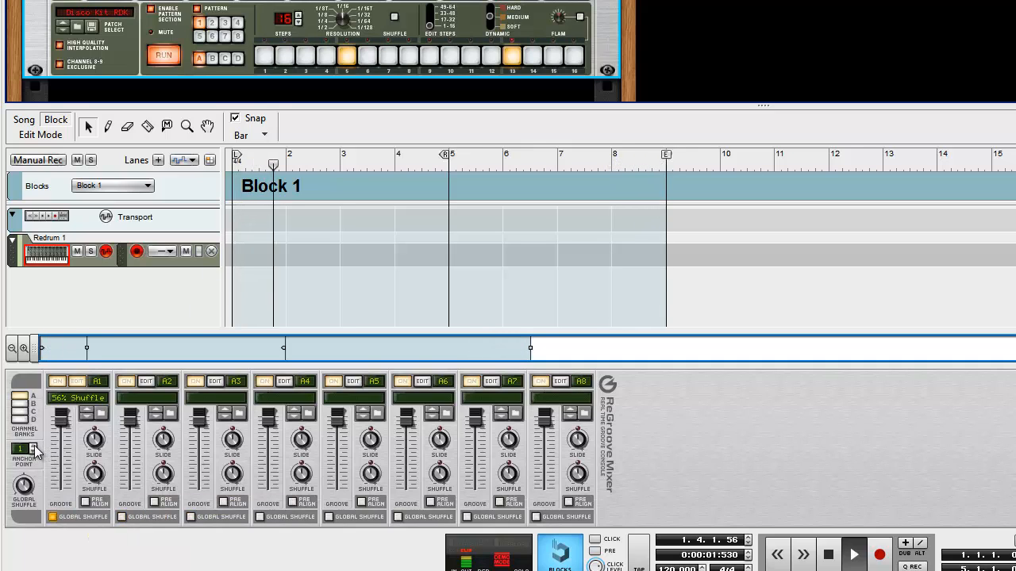
mouse_move(22, 482)
left_click_drag(22, 482, 22, 470)
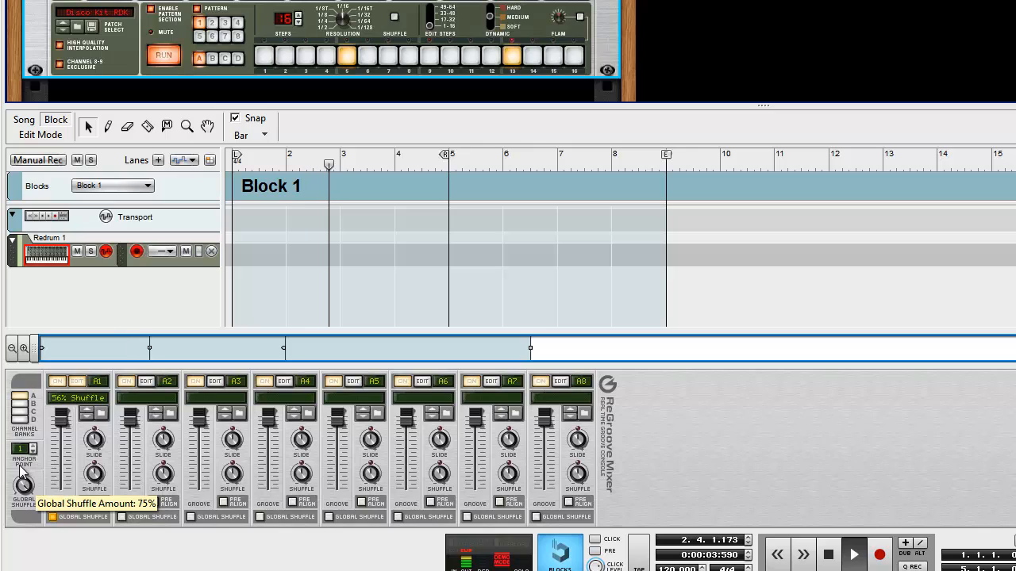
Copy the Redrum pattern to its sequencer track and switch off Redrum's pattern section playback
right_click(134, 58)
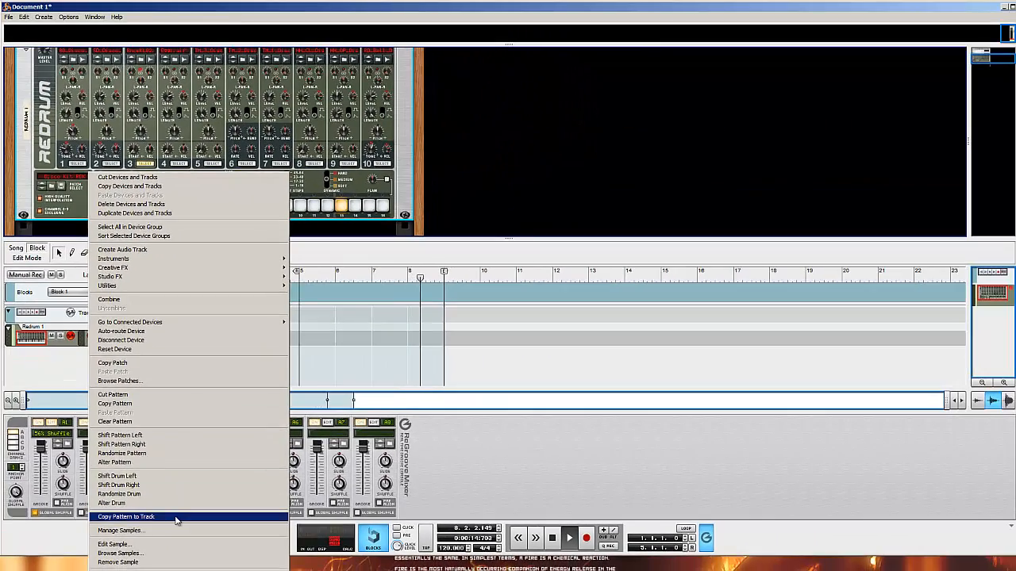
left_click(175, 519)
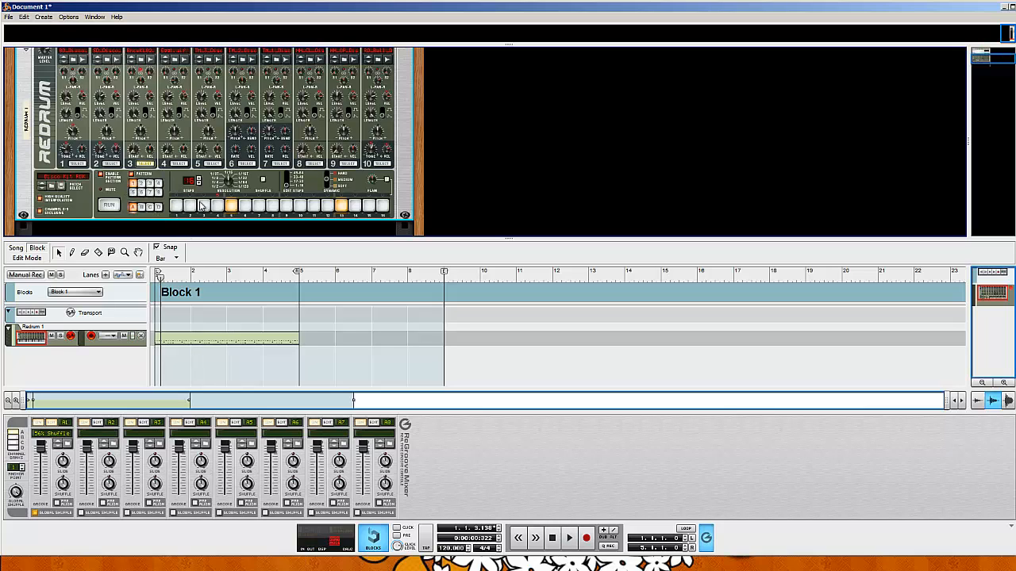
key("space")
key("space")
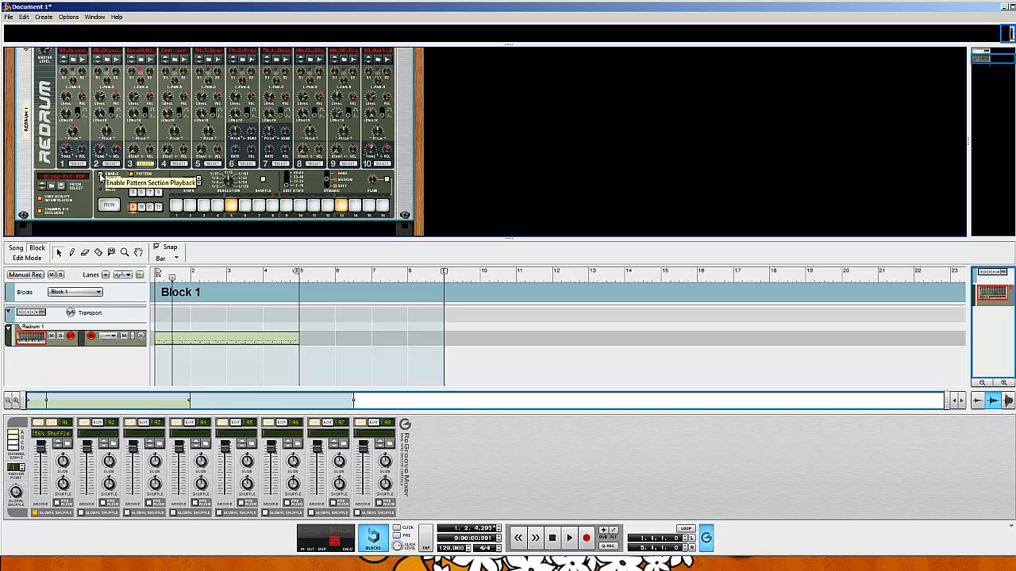
left_click_drag(188, 277, 112, 266)
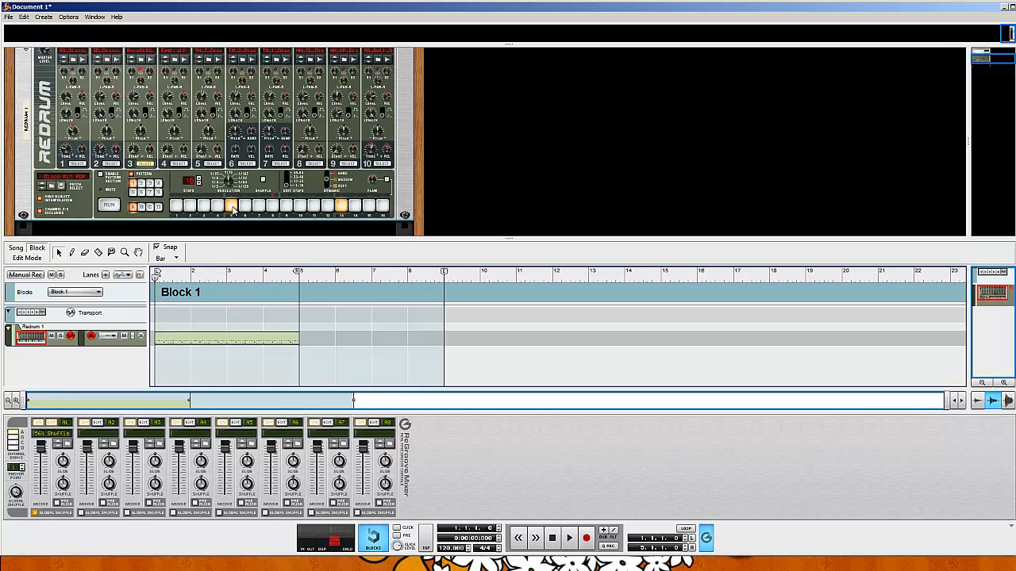
Move the end marker to bar 5 and play the copied drum clip with looping on
key("space")
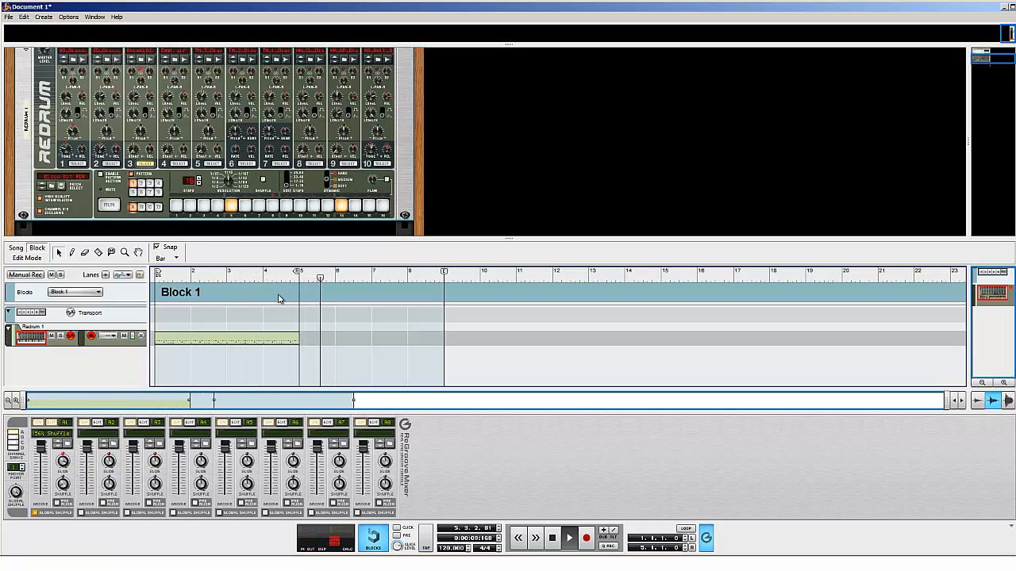
key("space")
left_click_drag(304, 280, 293, 283)
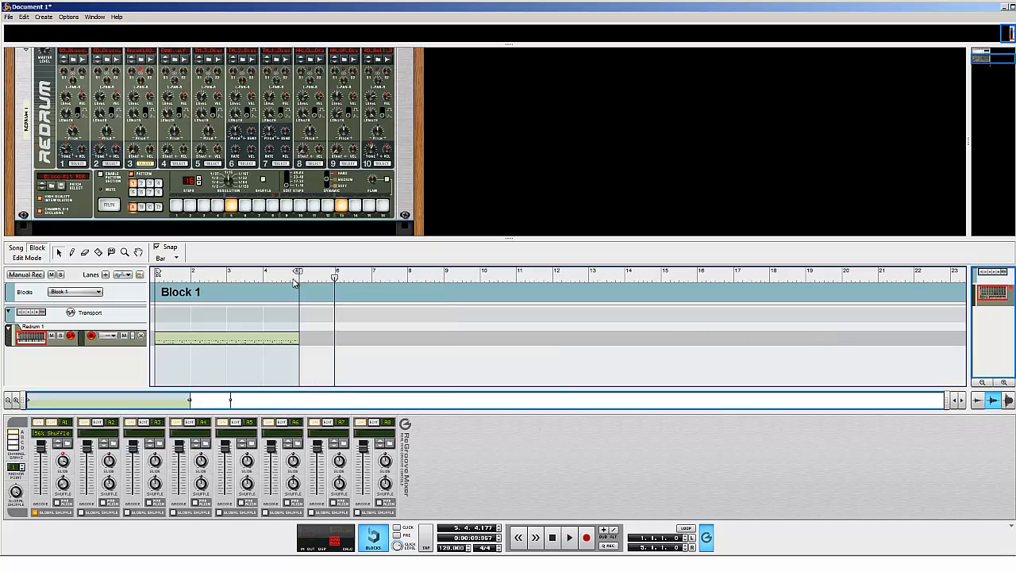
key("space")
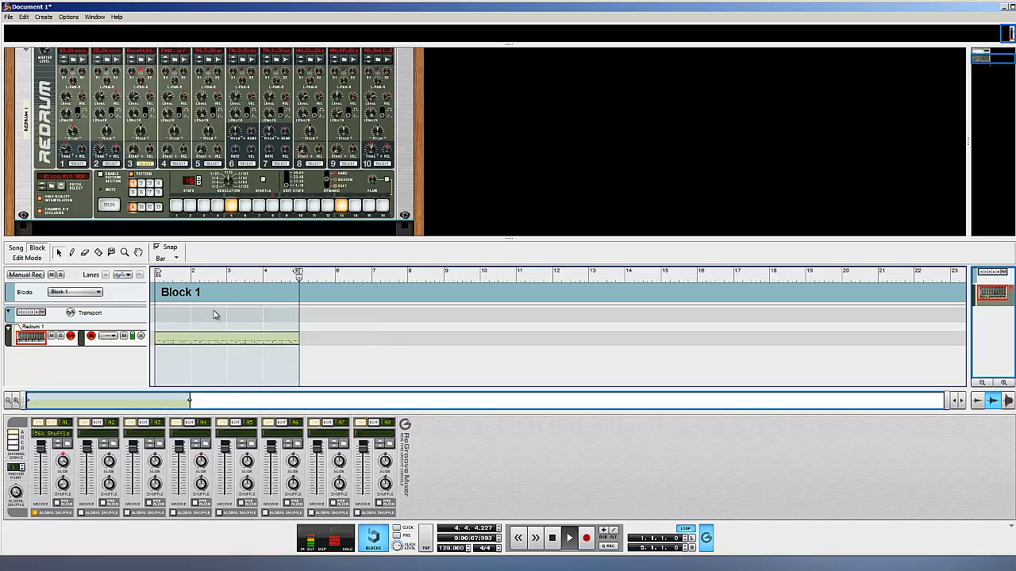
Extract a groove from the Redrum clip into ReGroove channel A1 and undo it
right_click(241, 314)
left_click(205, 376)
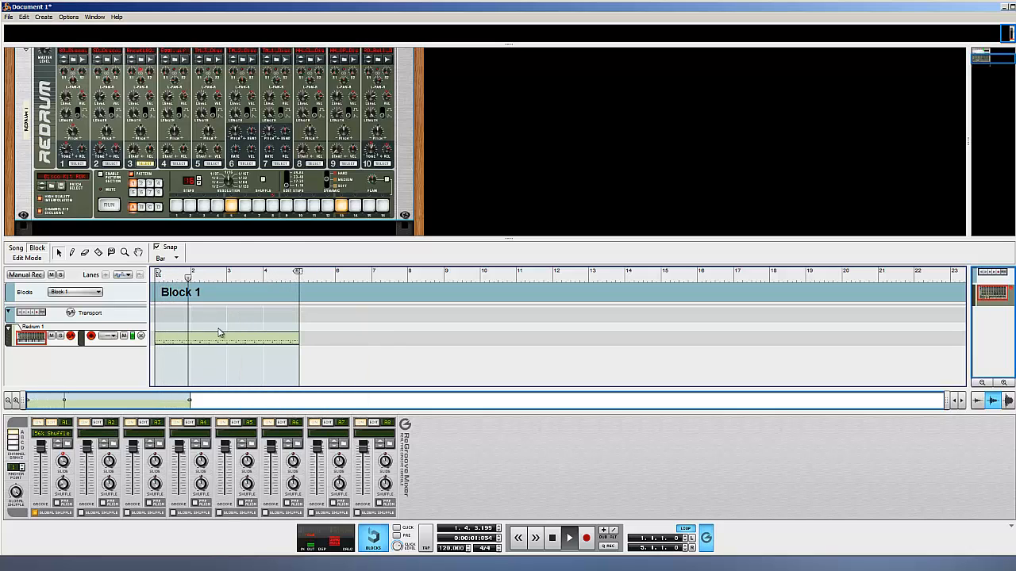
left_click(204, 342)
right_click(204, 345)
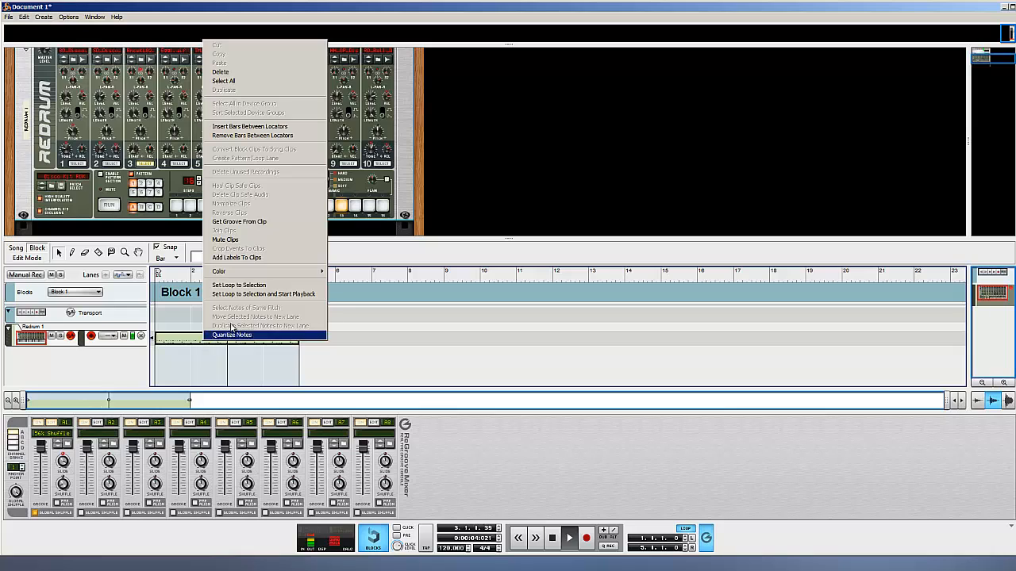
left_click(264, 224)
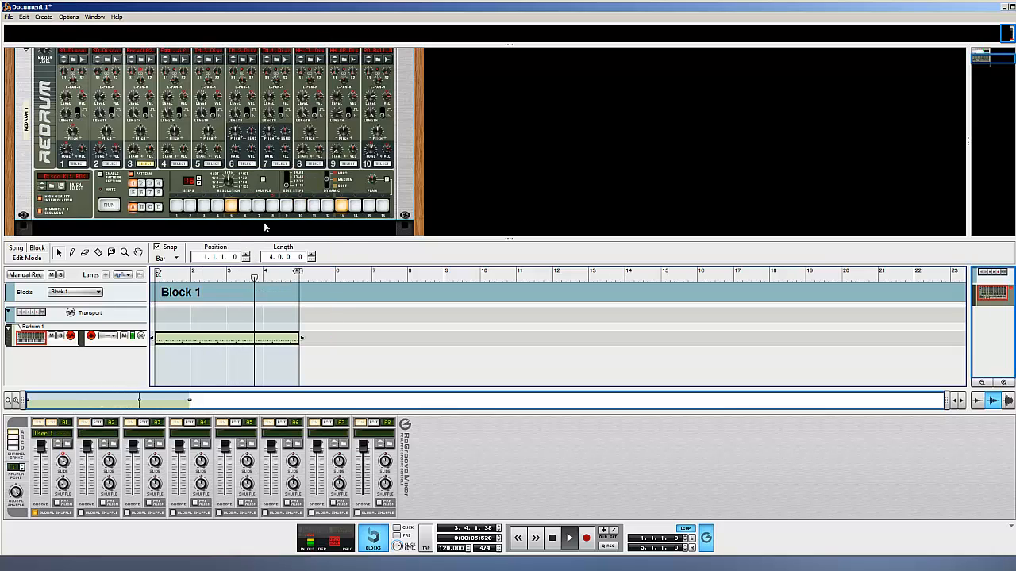
key("ctrl+z")
right_click(188, 331)
left_click(181, 342)
right_click(181, 342)
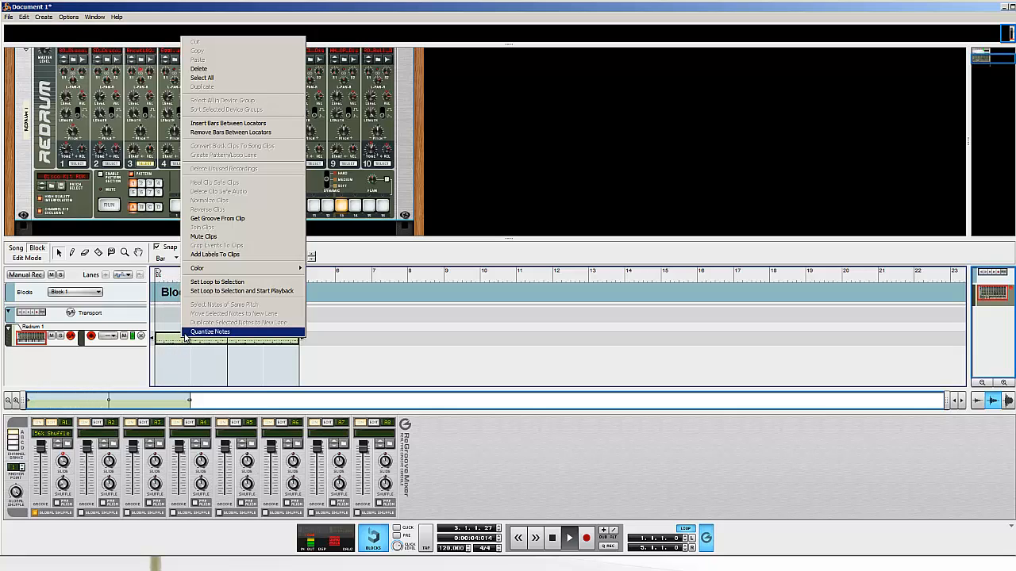
left_click(289, 355)
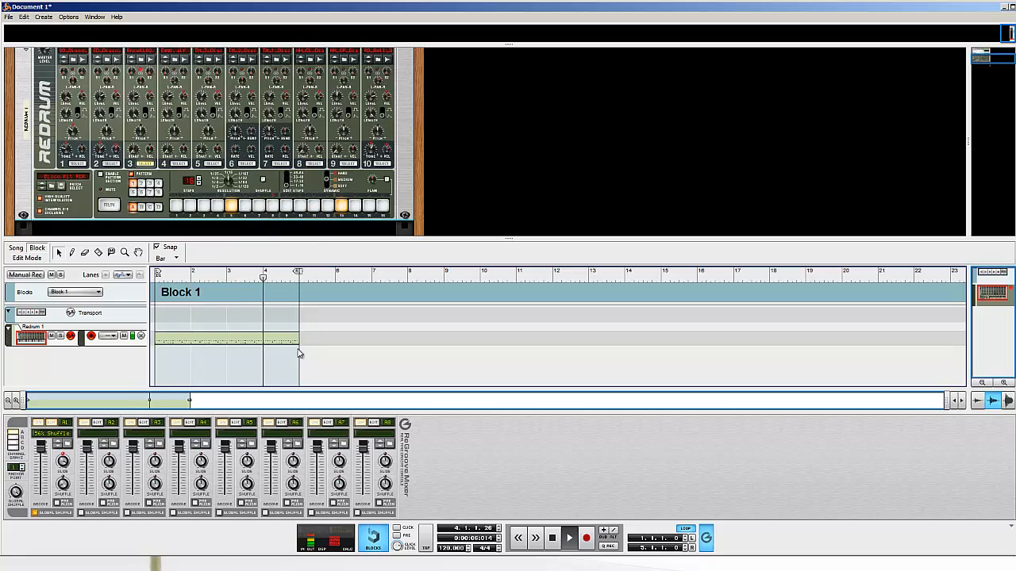
Create a SubTractor Analog Synthesizer below the Redrum in the rack
scroll(409, 170, "down", 3)
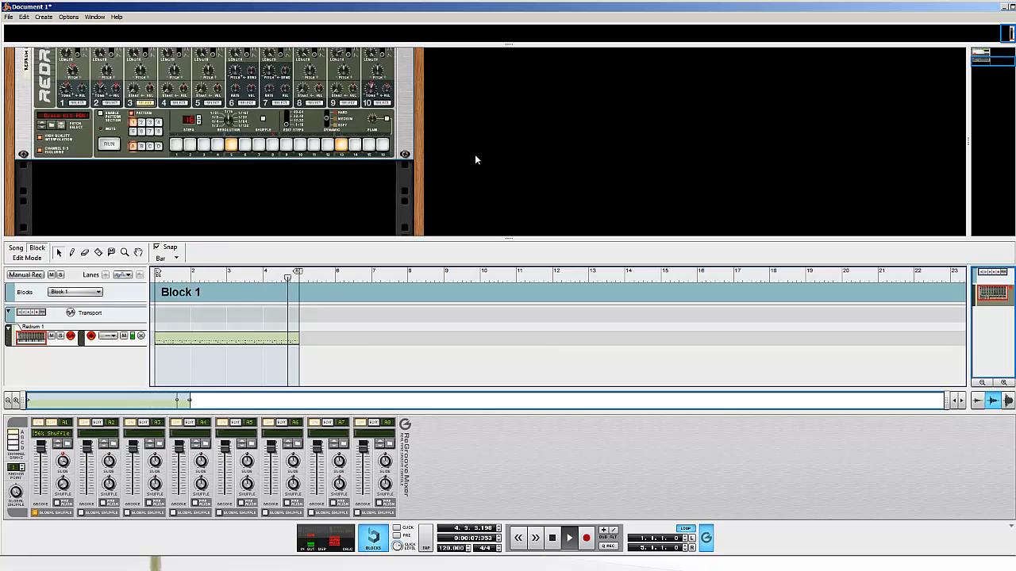
right_click(253, 155)
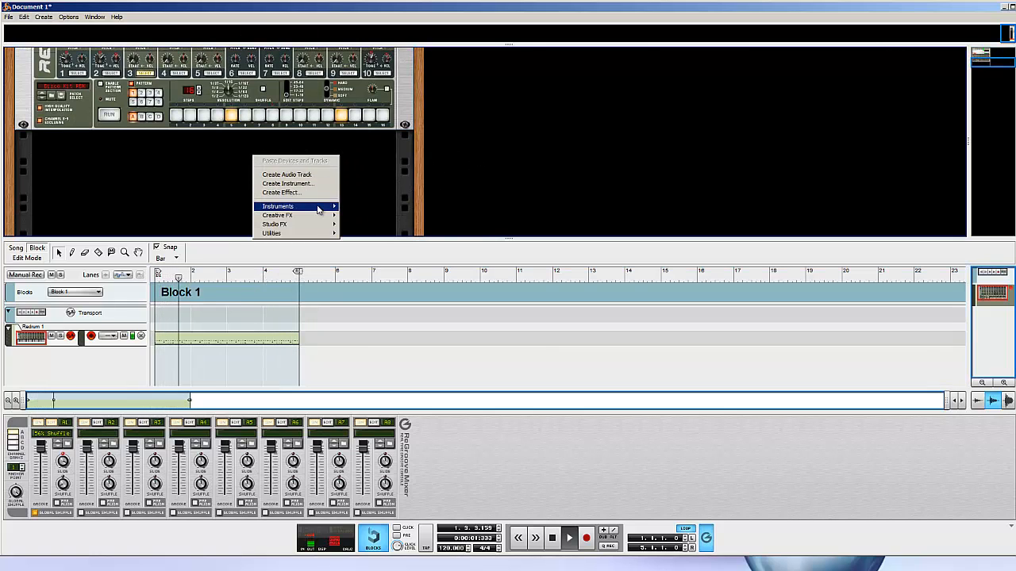
mouse_move(325, 206)
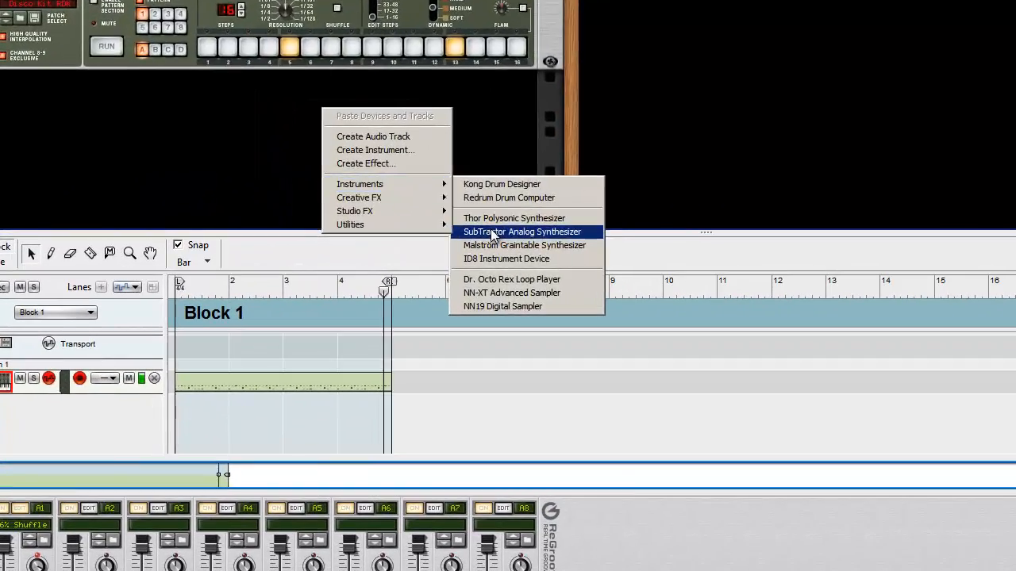
left_click(367, 238)
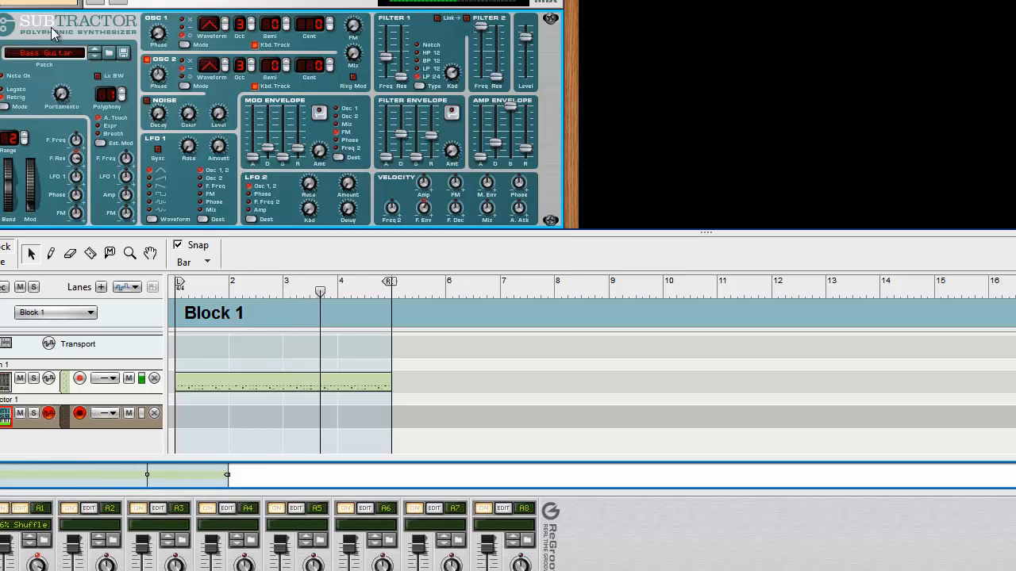
Try the Dead Soul patch on the SubTractor and switch to the WarmPad patch
left_click(52, 63)
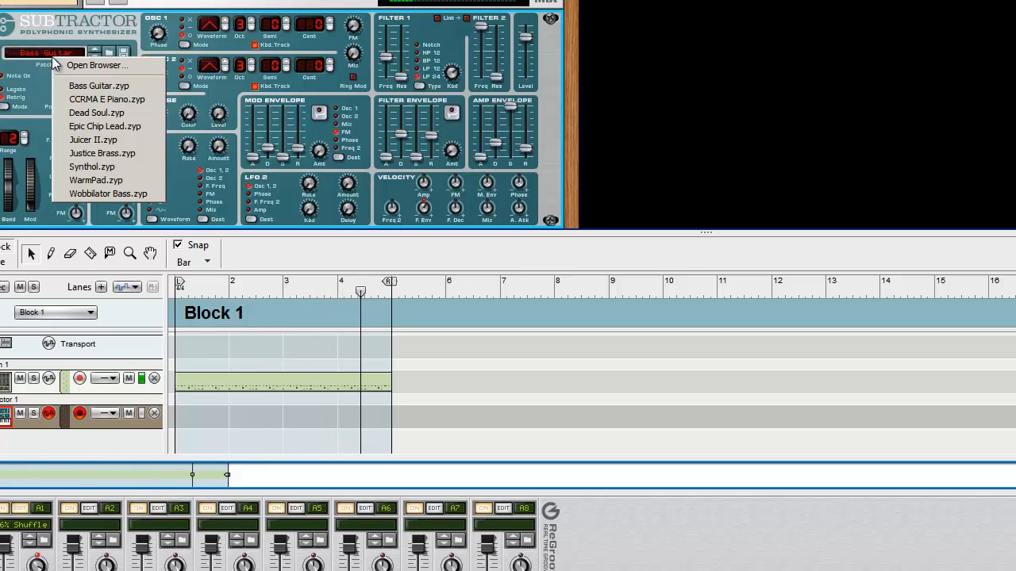
left_click(95, 125)
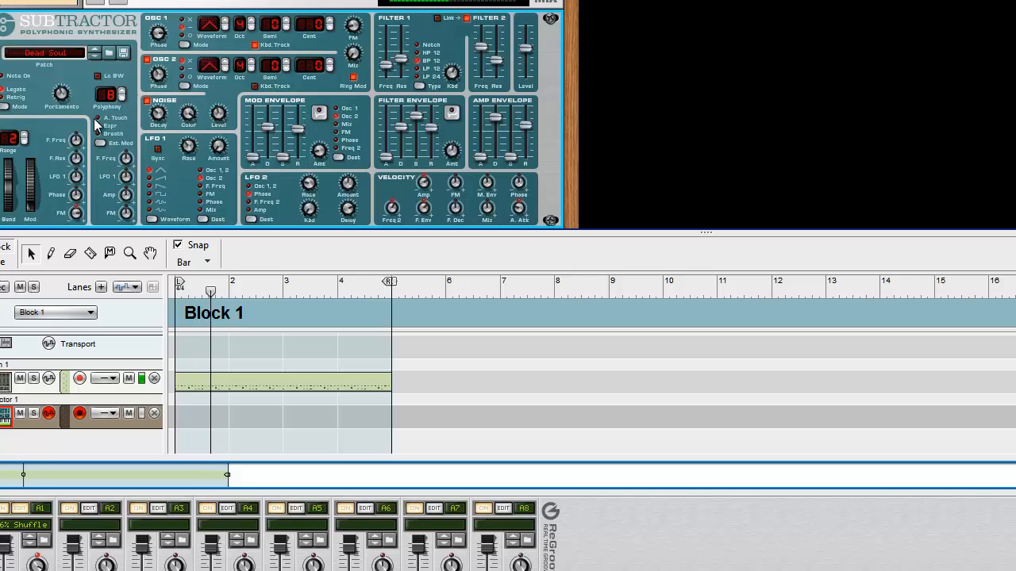
left_click(40, 54)
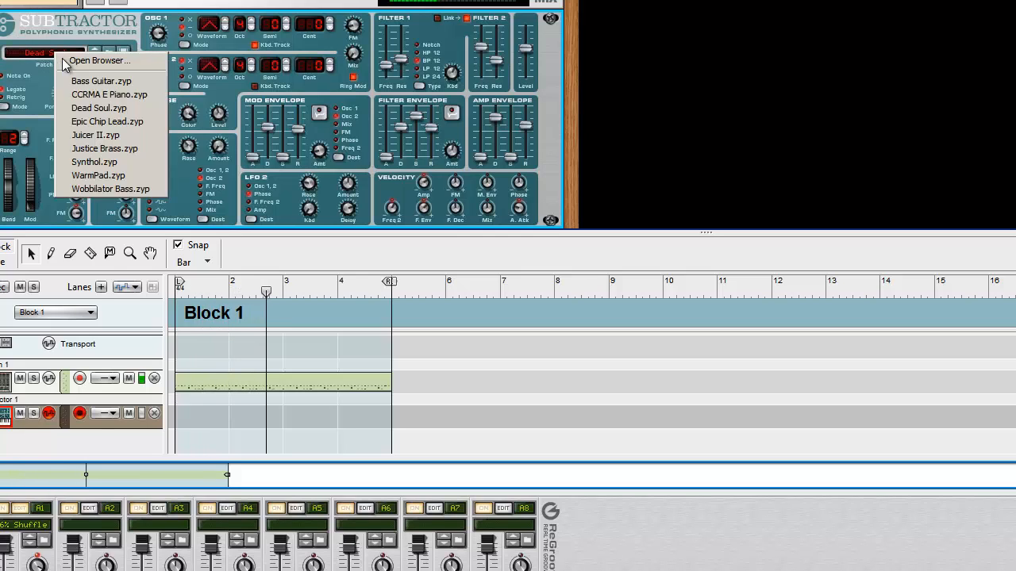
left_click(125, 175)
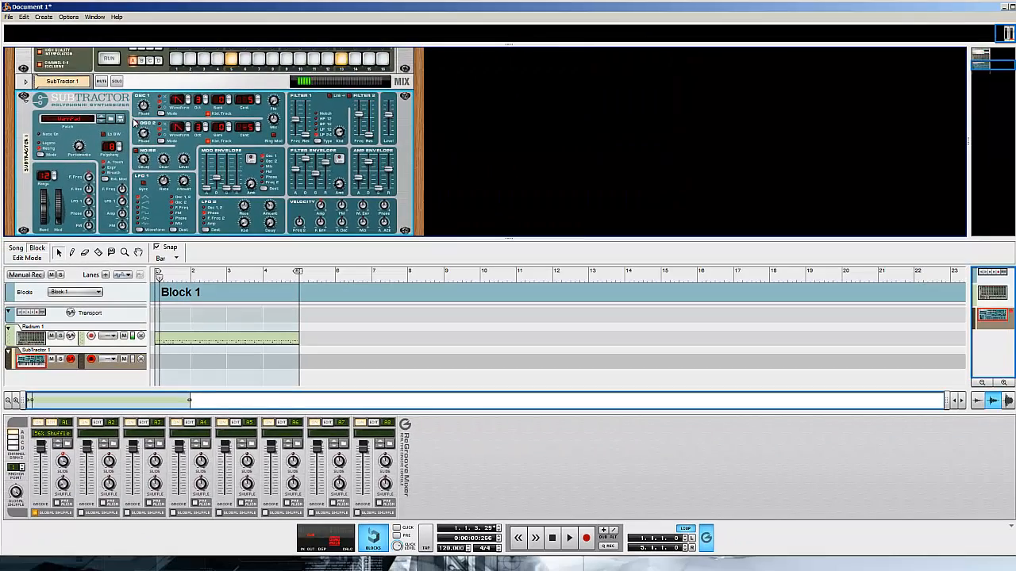
Reset the SubTractor device and set oscillator 1's phase difference to 127
scroll(147, 98, "up", 1)
right_click(85, 99)
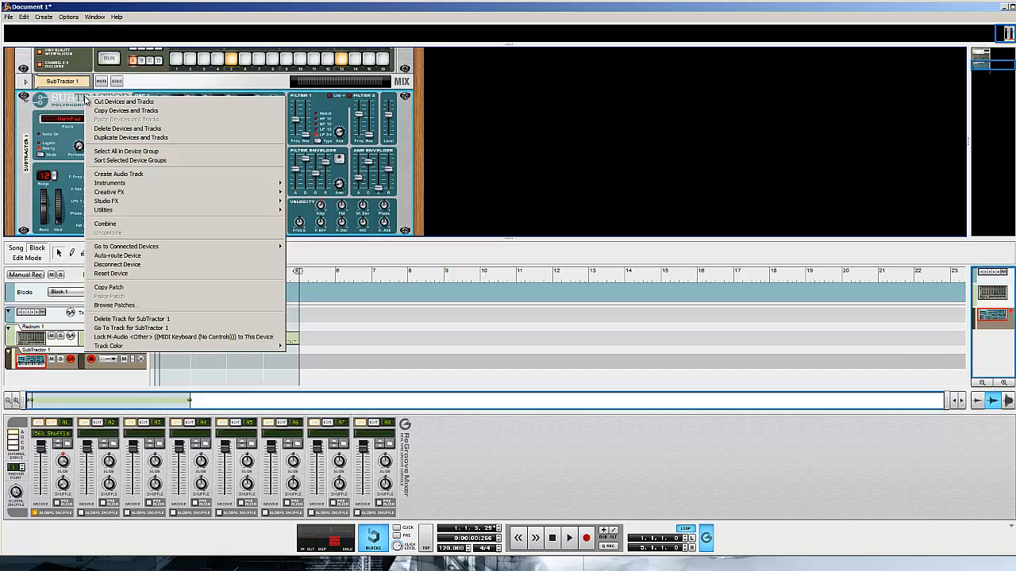
left_click(107, 274)
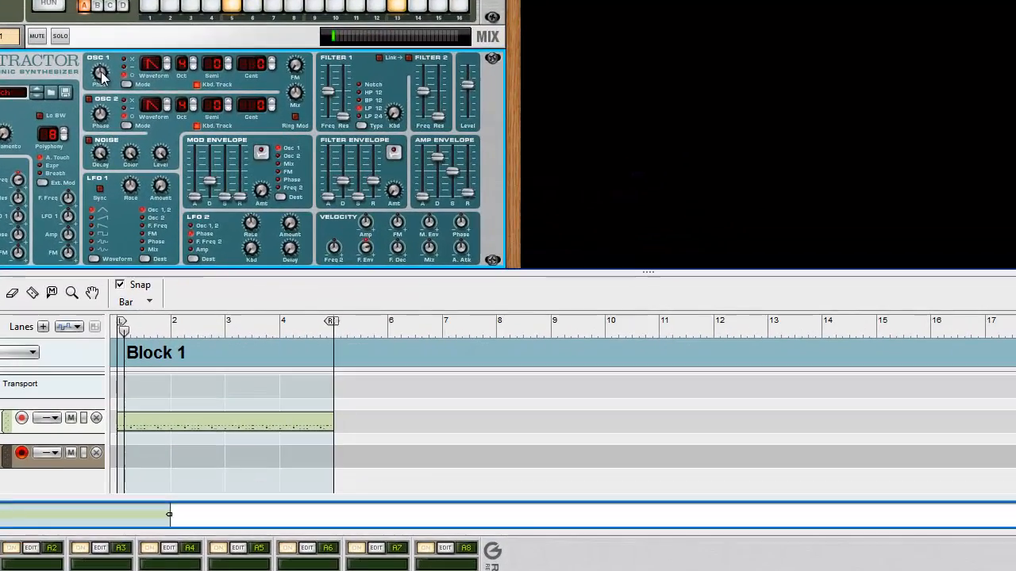
left_click_drag(101, 54, 101, 38)
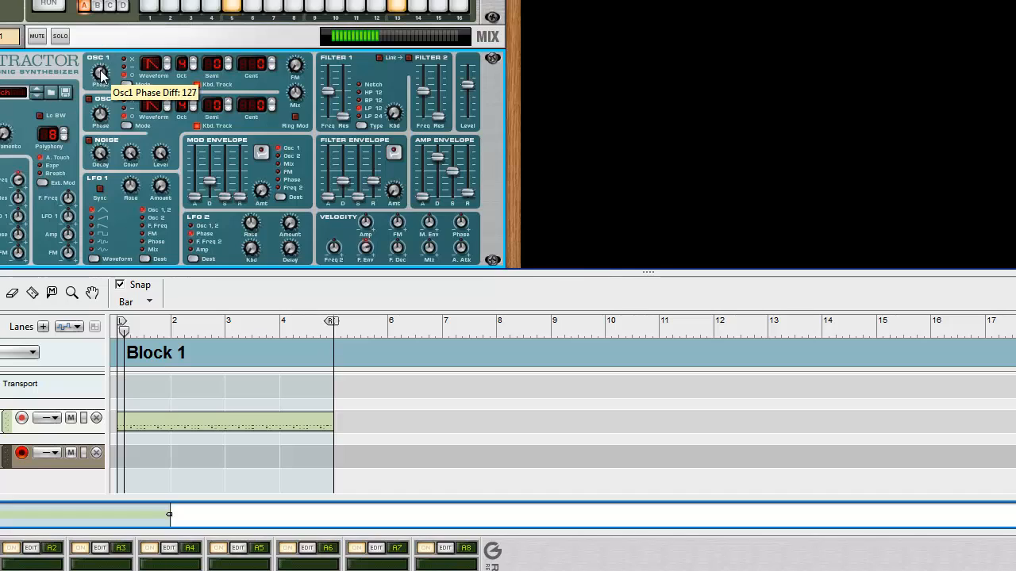
Set oscillator 1's waveform to 6, enable oscillator 2 and switch its waveform to sine on the SubTractor
left_click(165, 62)
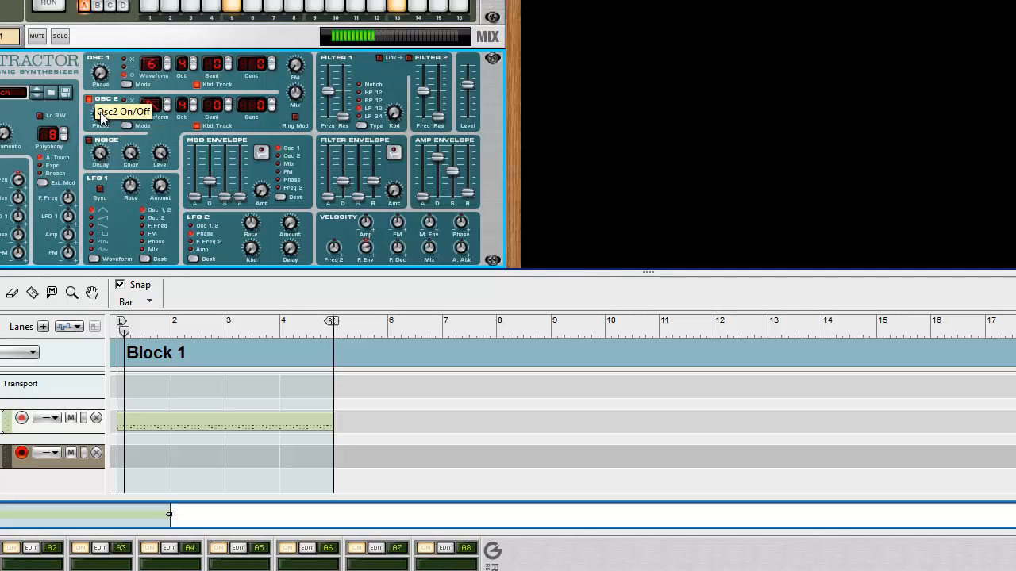
left_click(167, 109)
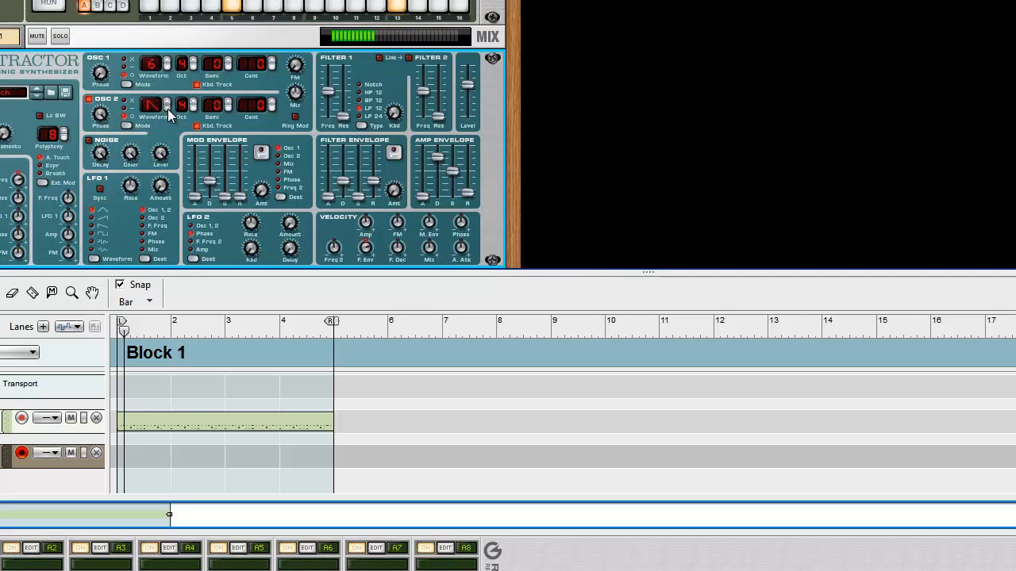
left_click(166, 108)
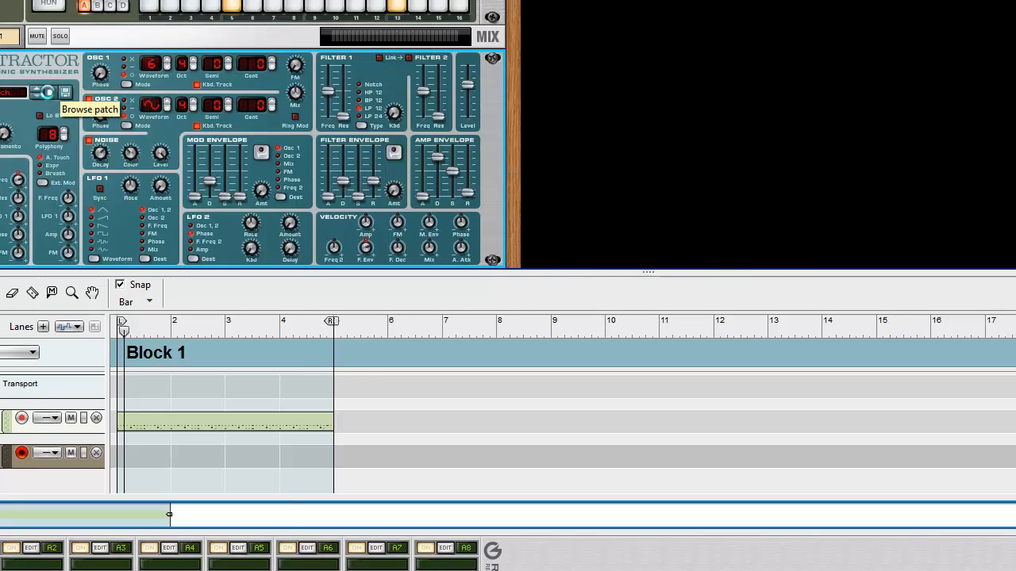
Browse the SubTractor's Bass patch folder and audition BasicSquareBass, Ahab Bass and Almost Top Gun
left_click(51, 93)
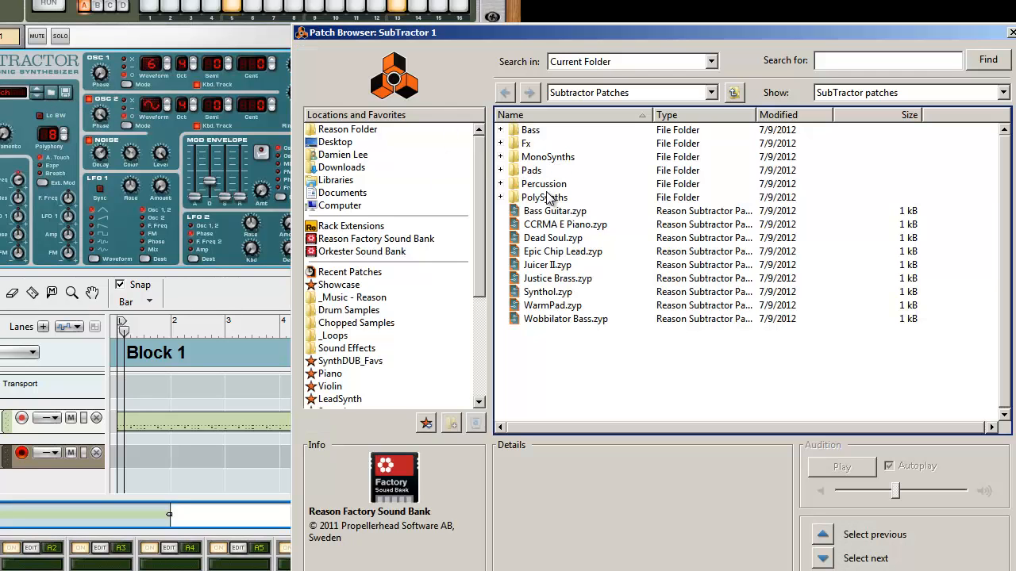
double_click(531, 132)
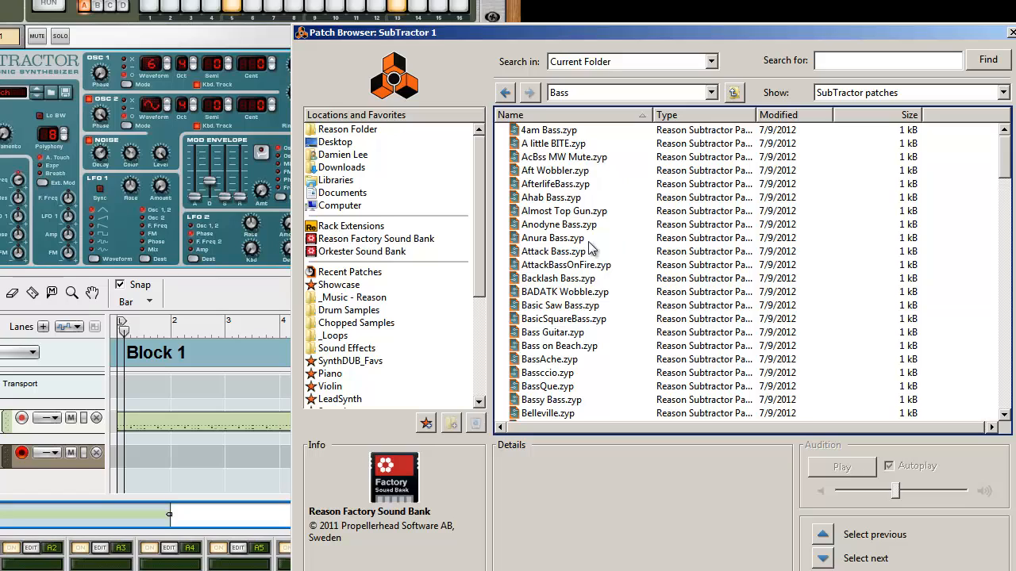
left_click(576, 320)
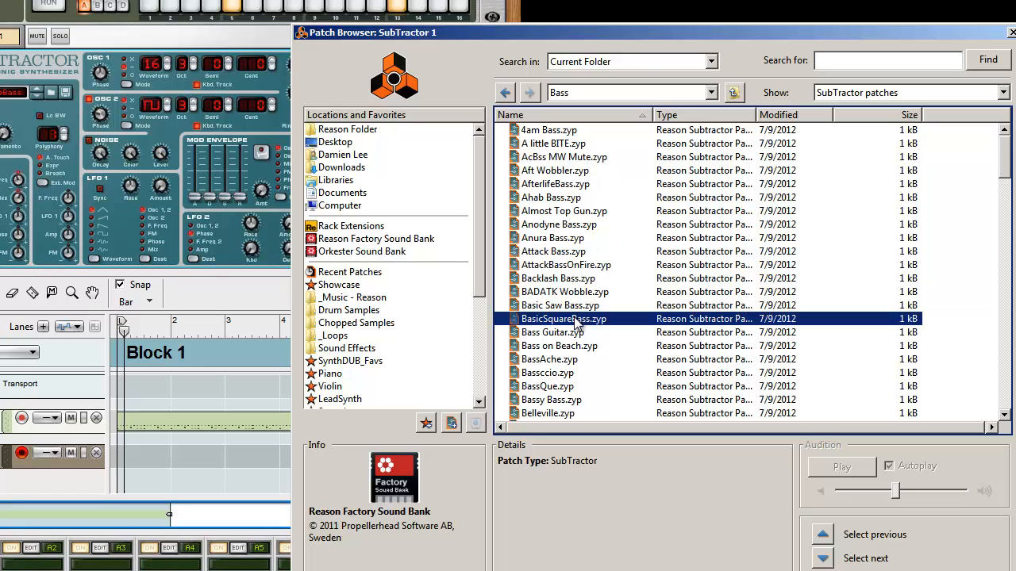
left_click(576, 198)
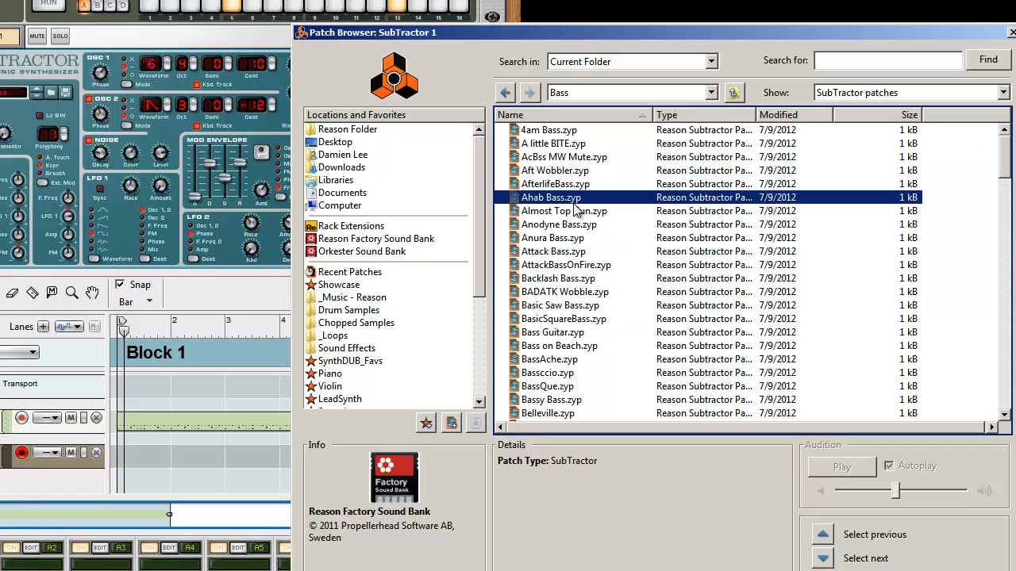
left_click(576, 211)
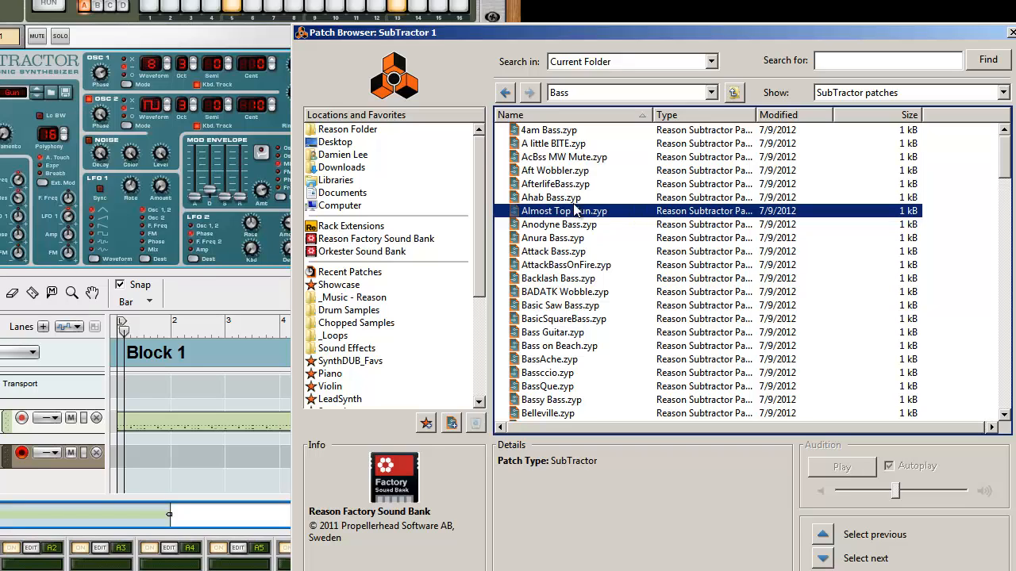
Audition Anodyne Bass, Anura Bass and AttackBassOnFire, and load a bass patch from further down the same folder on the SubTractor
key("Up")
key("Down")
key("Down")
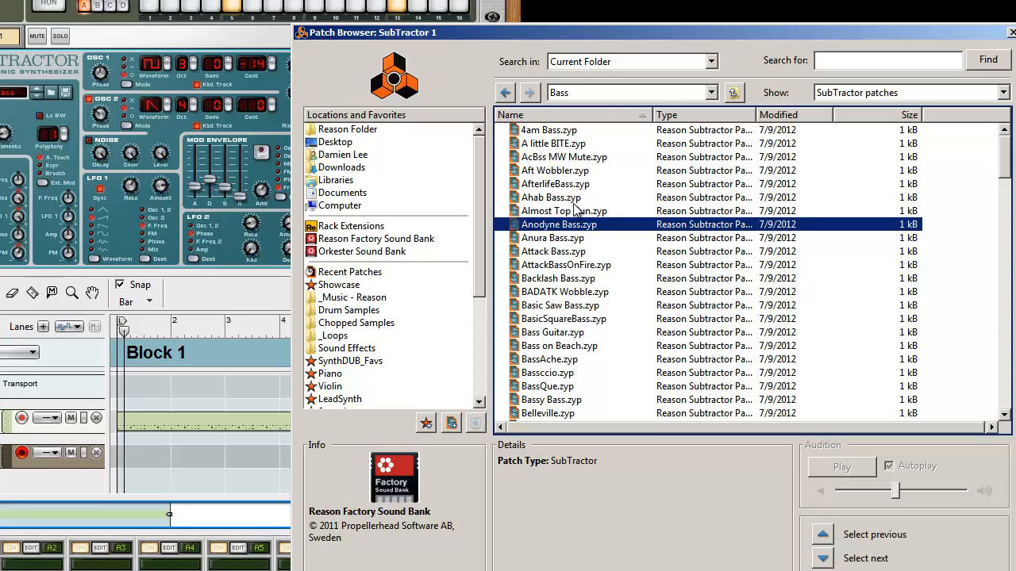
key("Down")
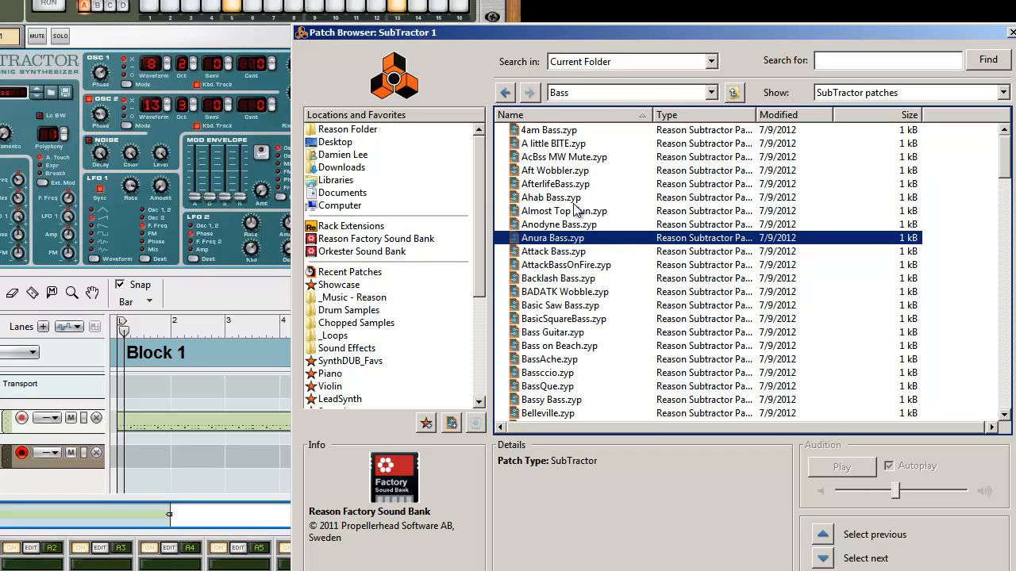
key("Down")
key("Down")
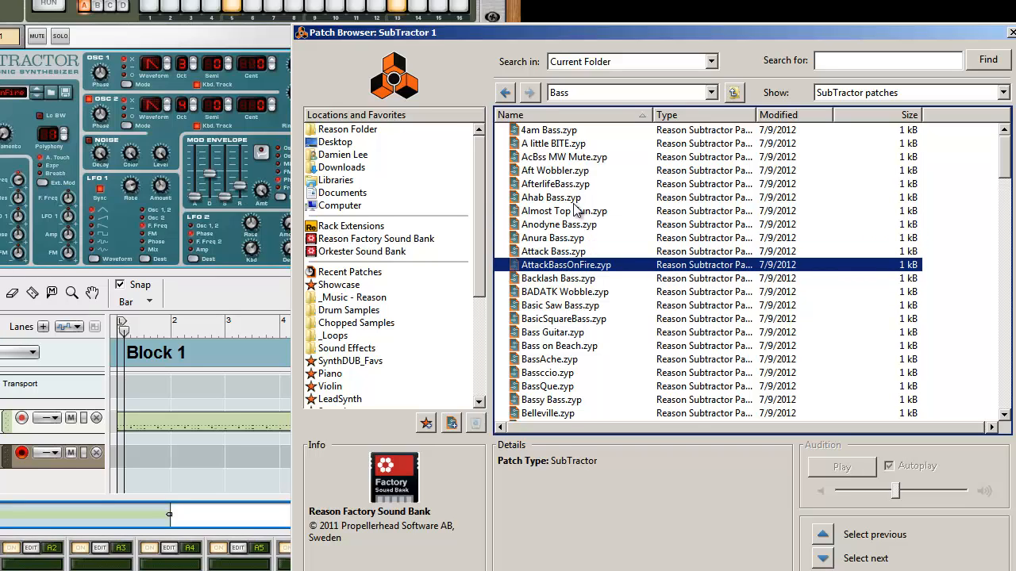
key("Down")
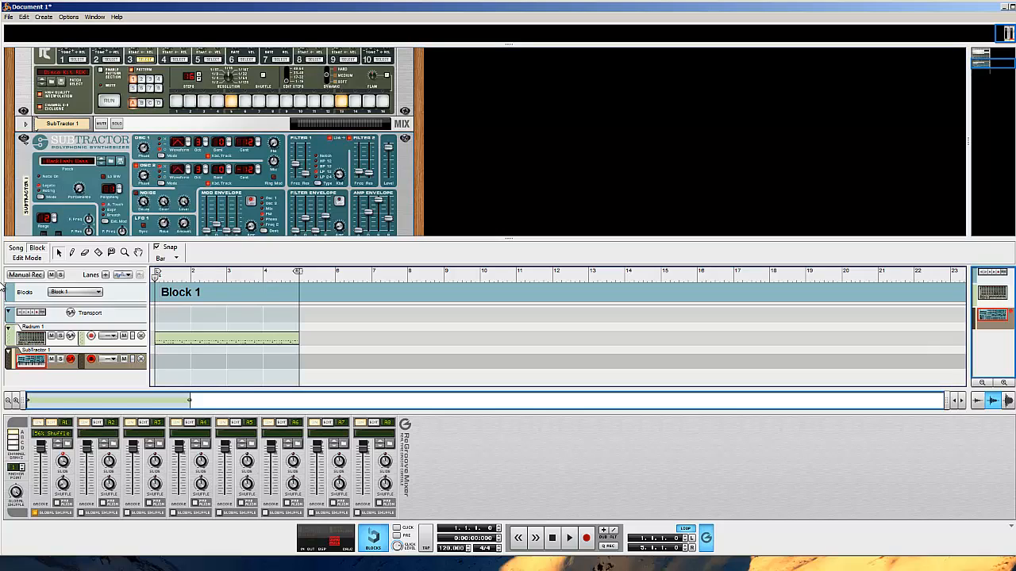
Try recording SubTractor takes over the looping drum beat and undo the takes restarted at bar 1
key("space")
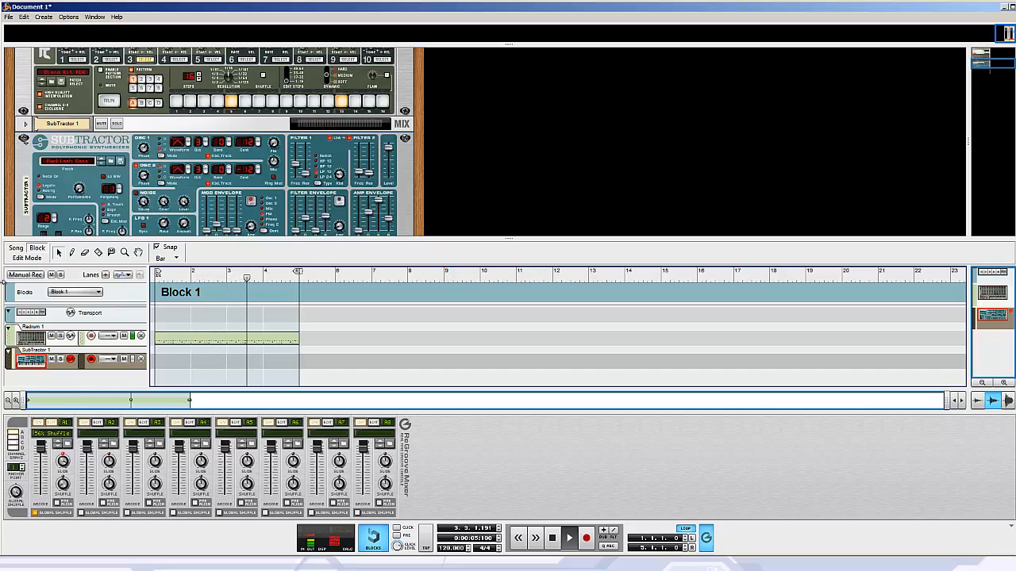
key("ctrl+Return")
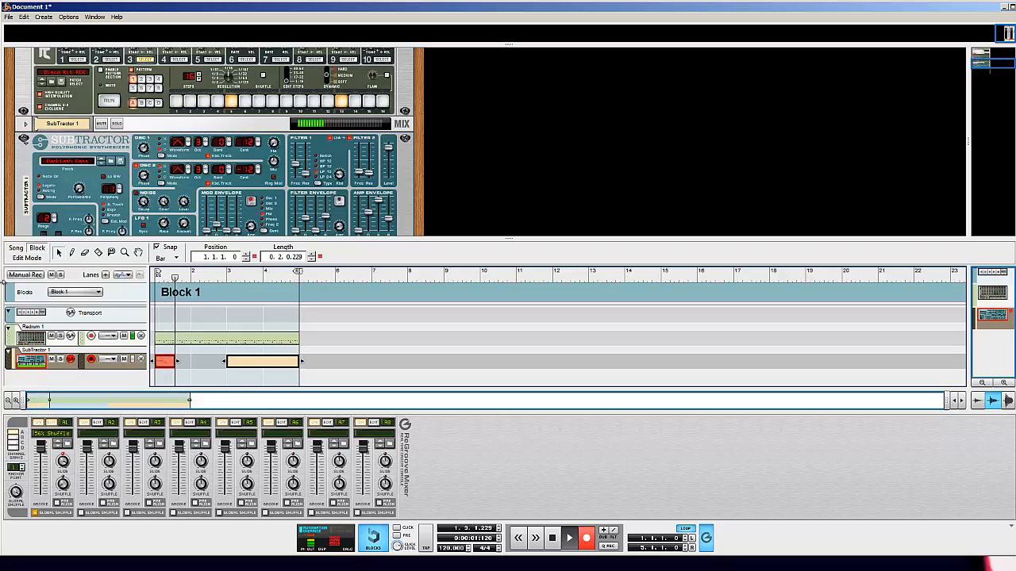
key("space")
key("ctrl+z")
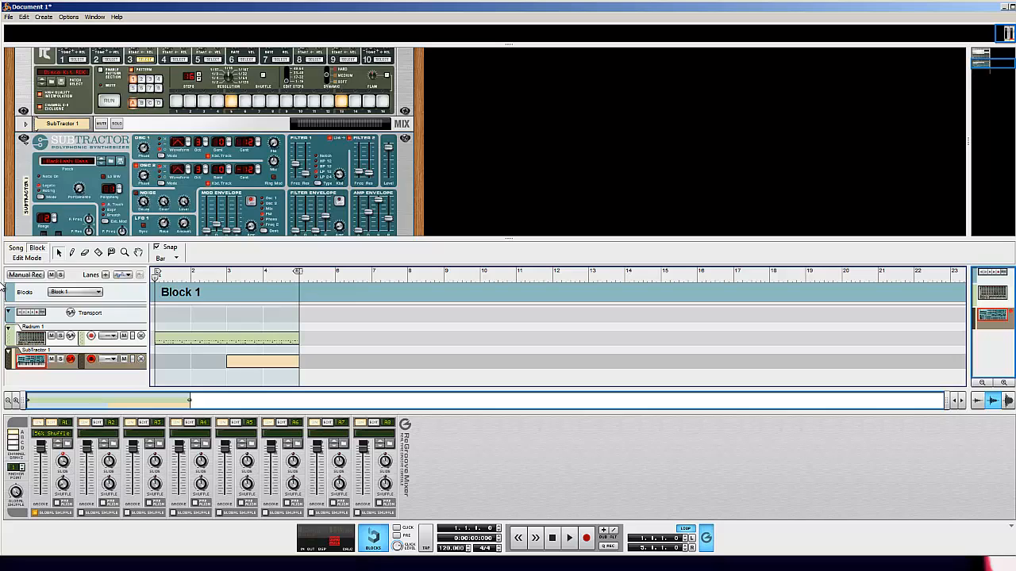
key("ctrl+Return")
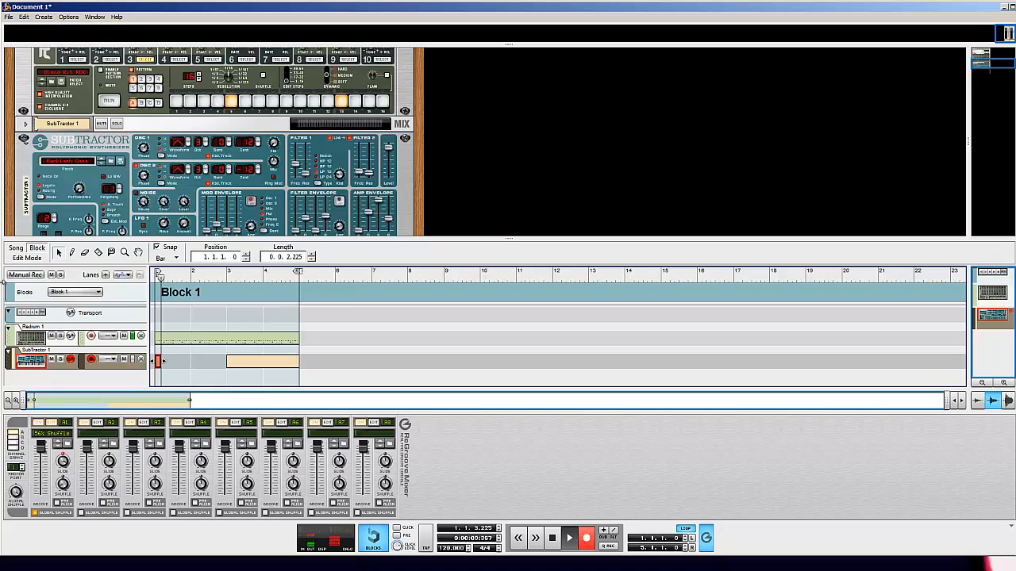
key("space")
key("ctrl+z")
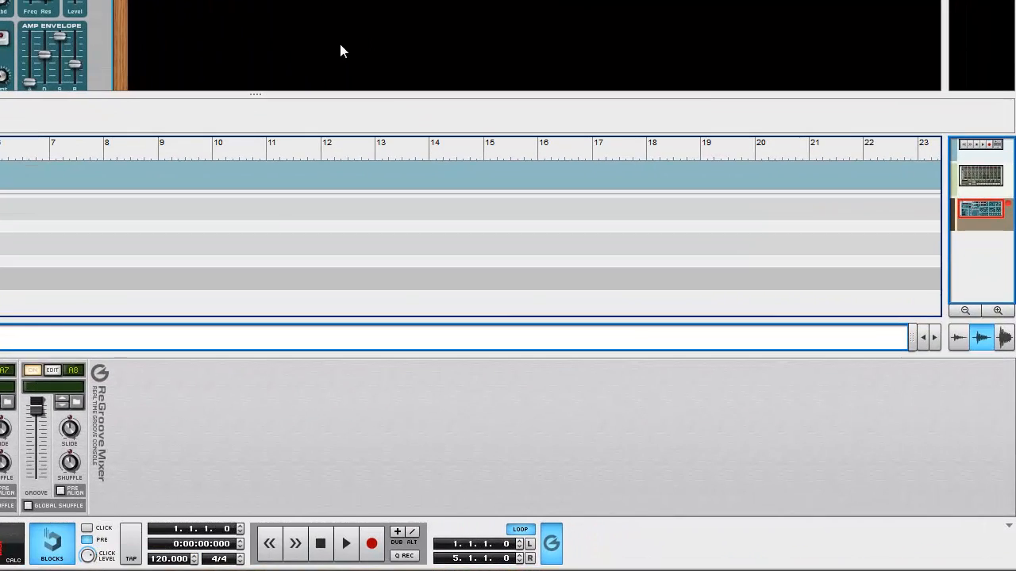
Record a SubTractor bass line from bar 1 across the four-bar loop of Block 1 and end the recording
key("ctrl+Return")
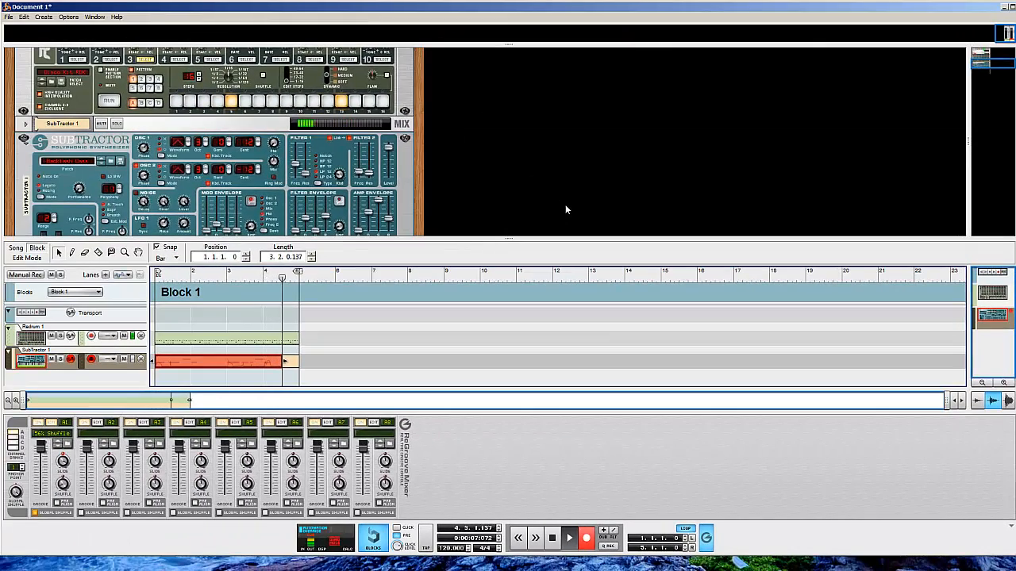
key("KP_Multiply")
Create a Malström Graintable Synthesizer below the SubTractor in the rack
scroll(565, 204, "down", 5)
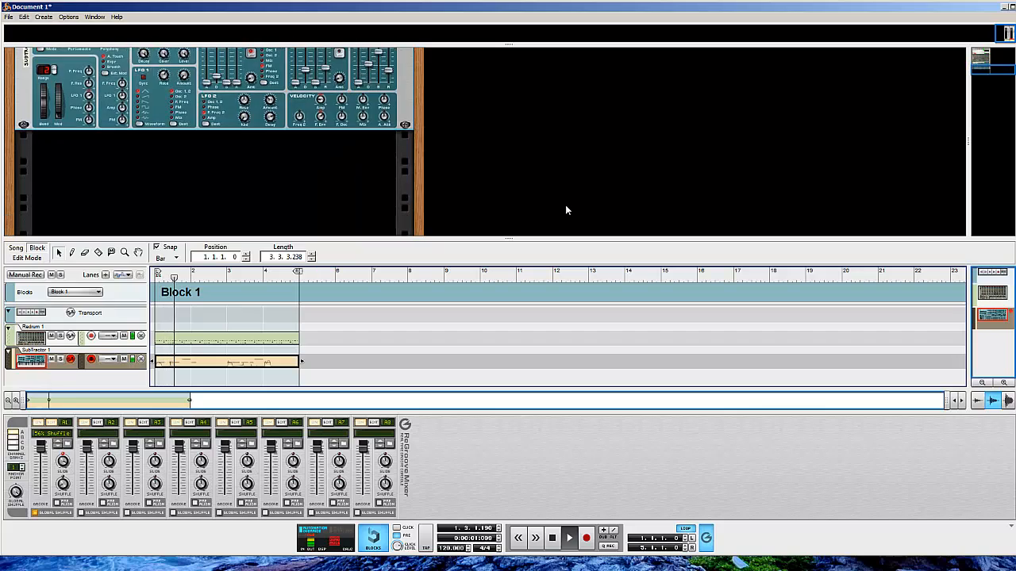
right_click(246, 146)
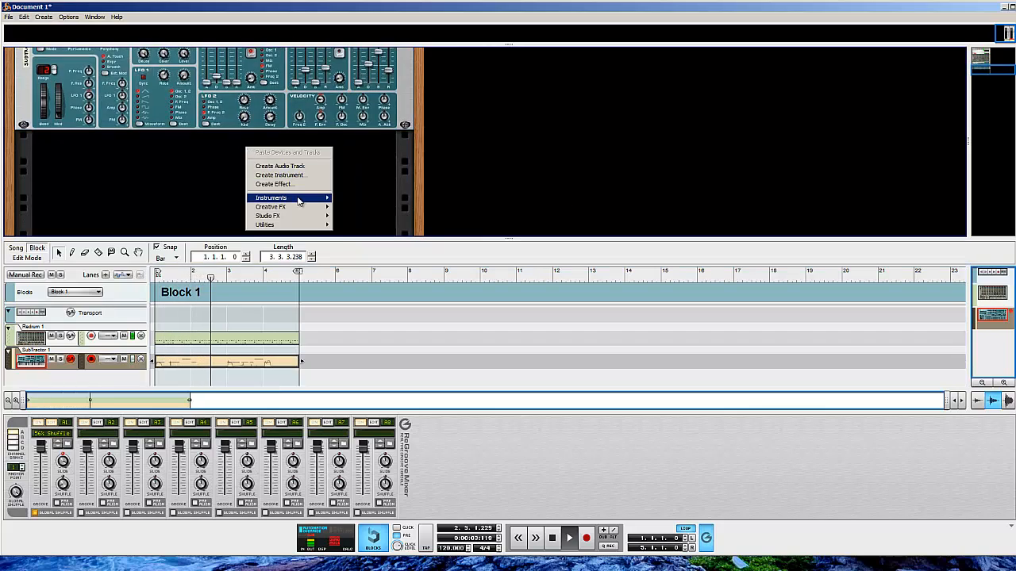
mouse_move(322, 197)
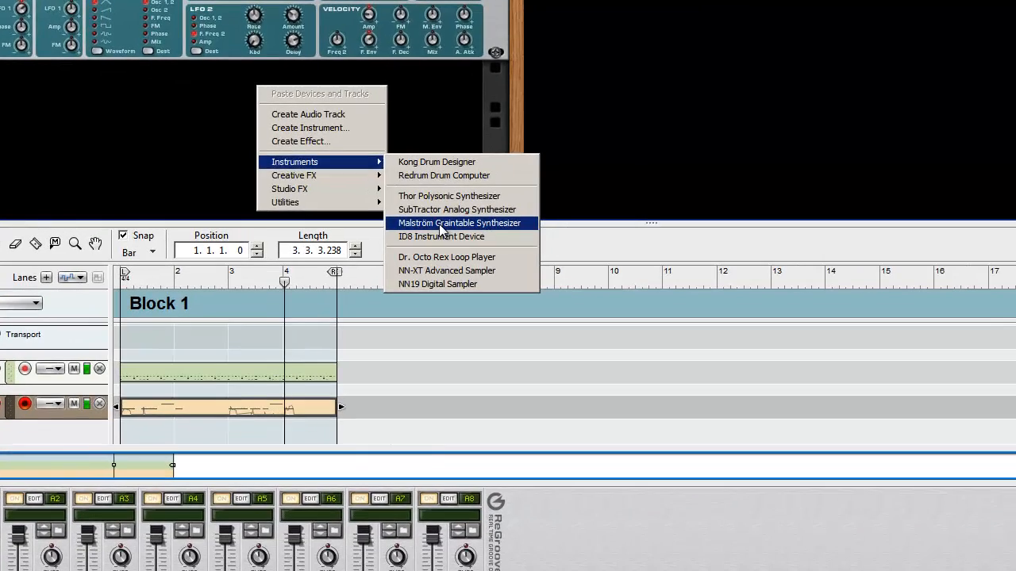
left_click(370, 238)
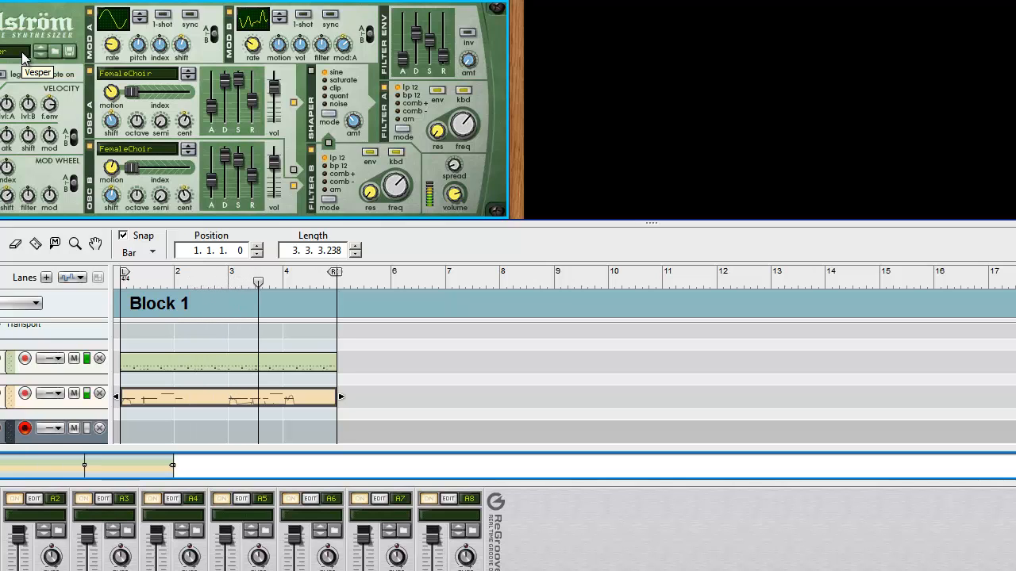
Browse the Malström patches and audition Chip Arpeggio, LittleJohnnyLead, Musica Machina, Oizo Wobble and Sound On Sound
left_click(52, 51)
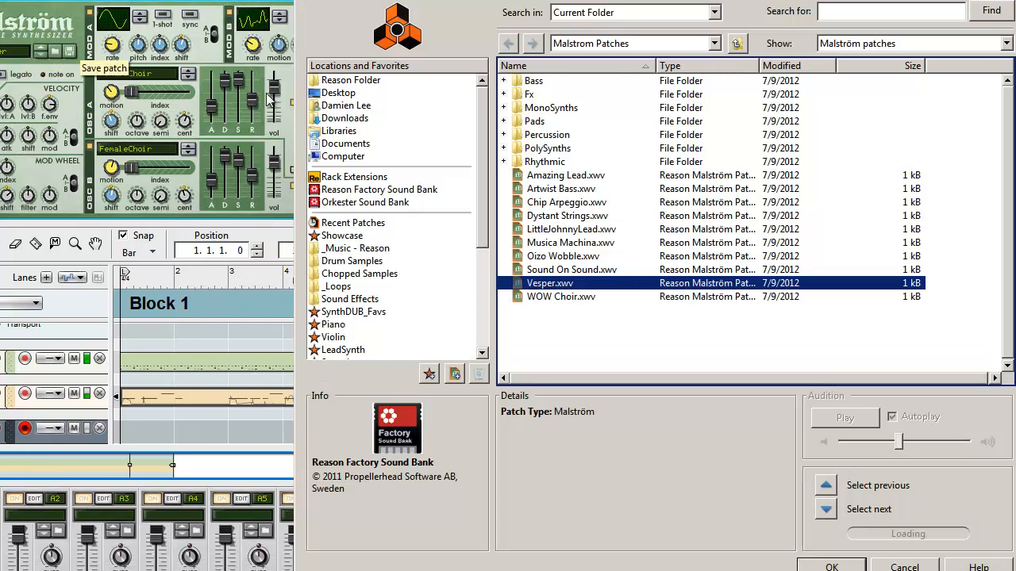
left_click(537, 204)
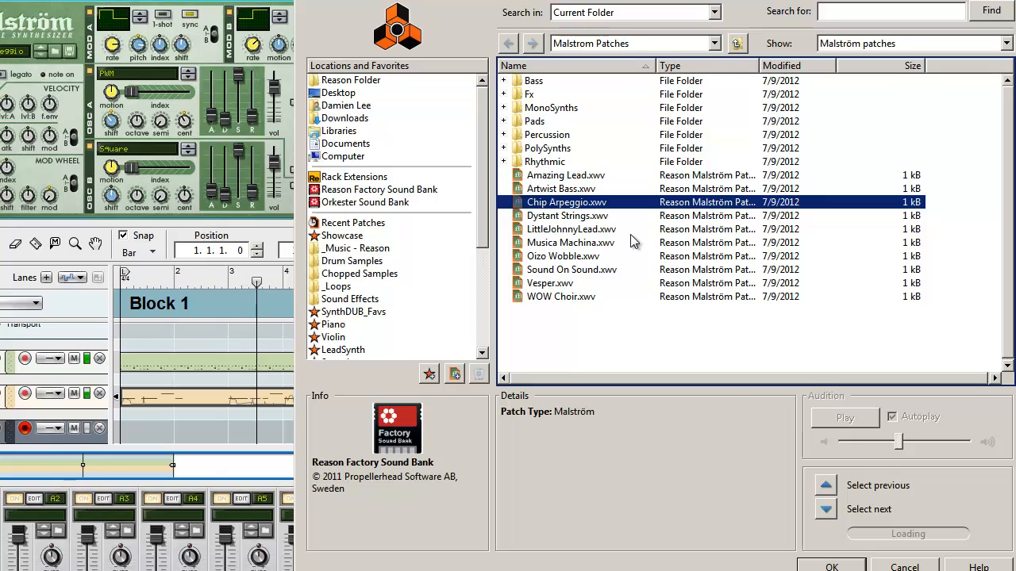
left_click(591, 231)
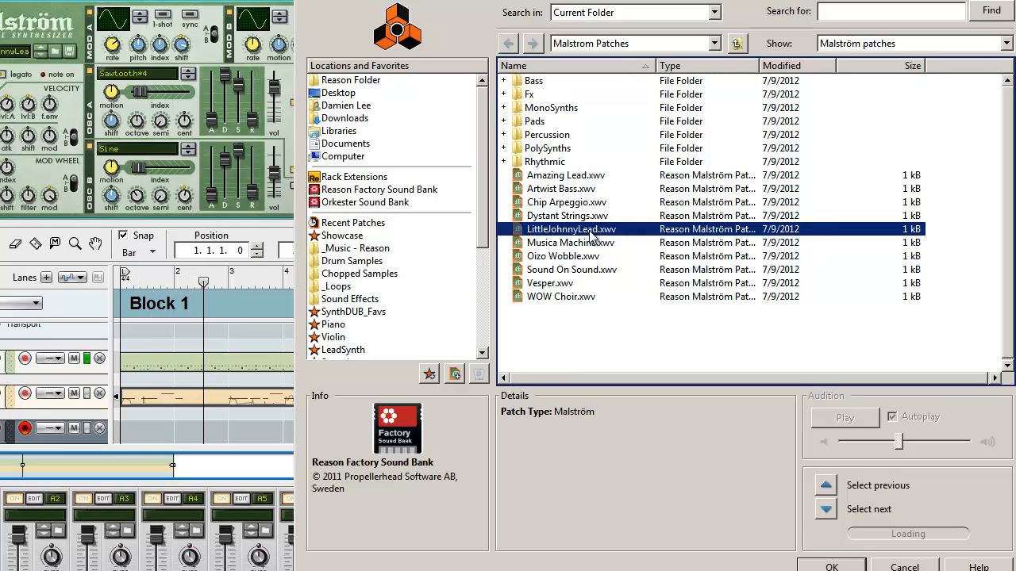
key("Down")
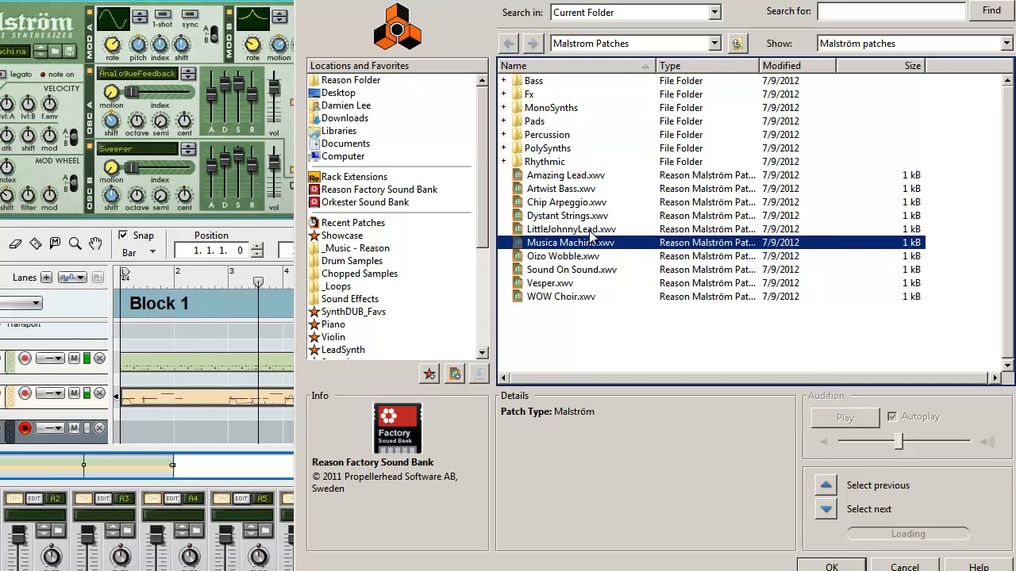
key("Down")
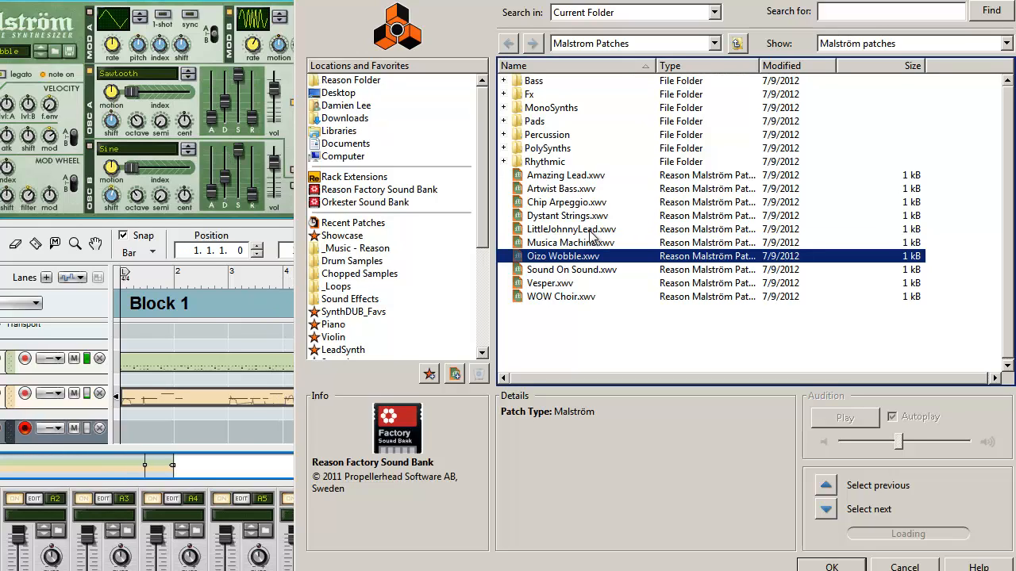
key("Down")
key("Down")
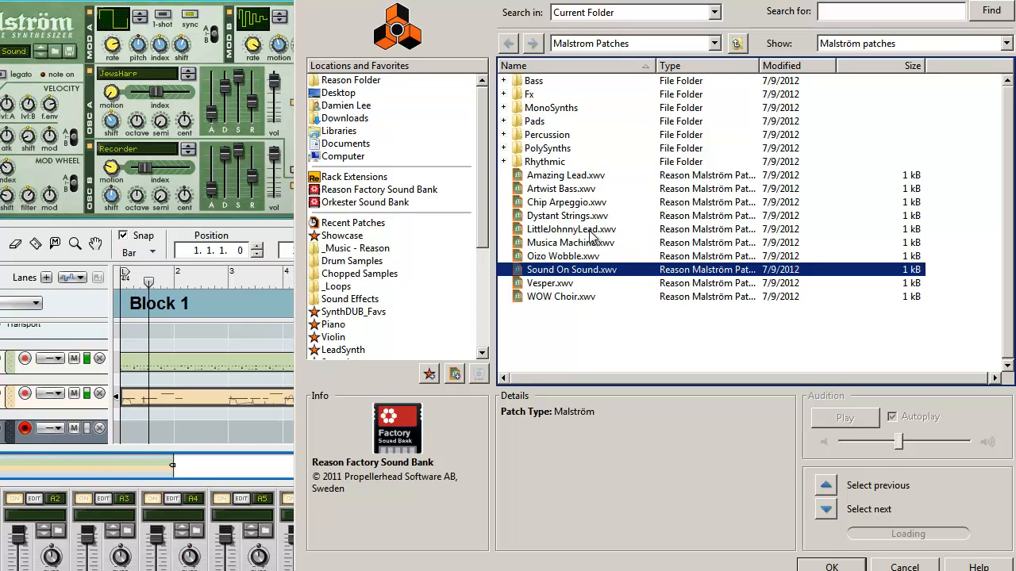
Audition MonoSynths patches such as Android Vox, Downshift, EMKA, Harsh Acid and Juicy Trance Saw, and return to the main Malström patch folder
double_click(551, 108)
left_click(555, 162)
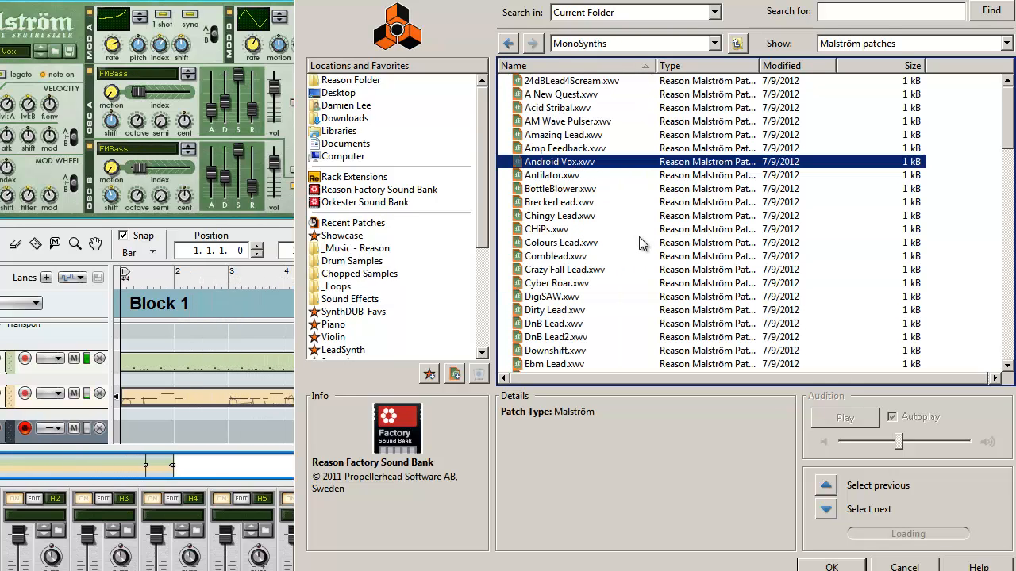
left_click(591, 348)
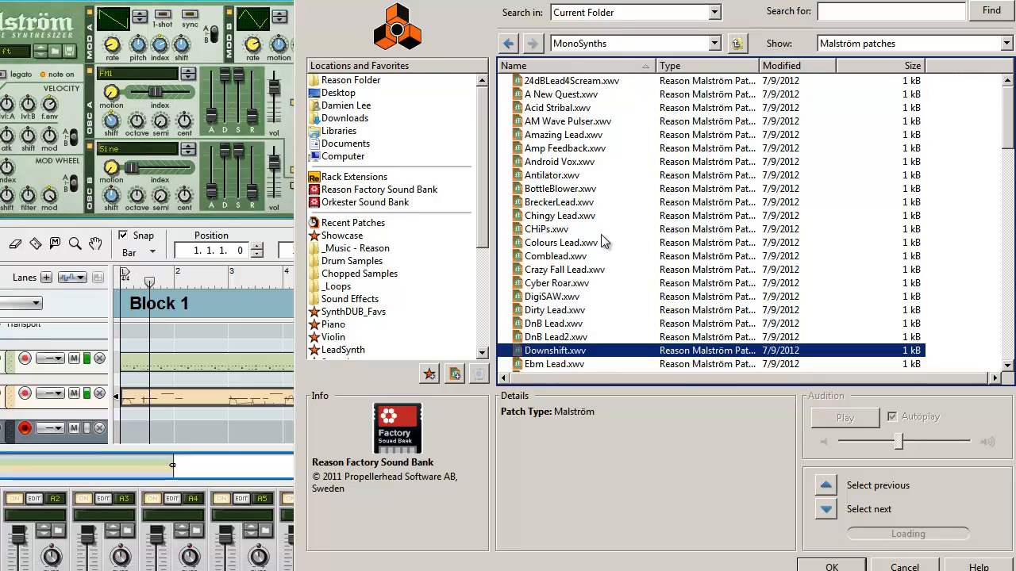
key("Down")
key("Down")
key("Down")
key("Down")
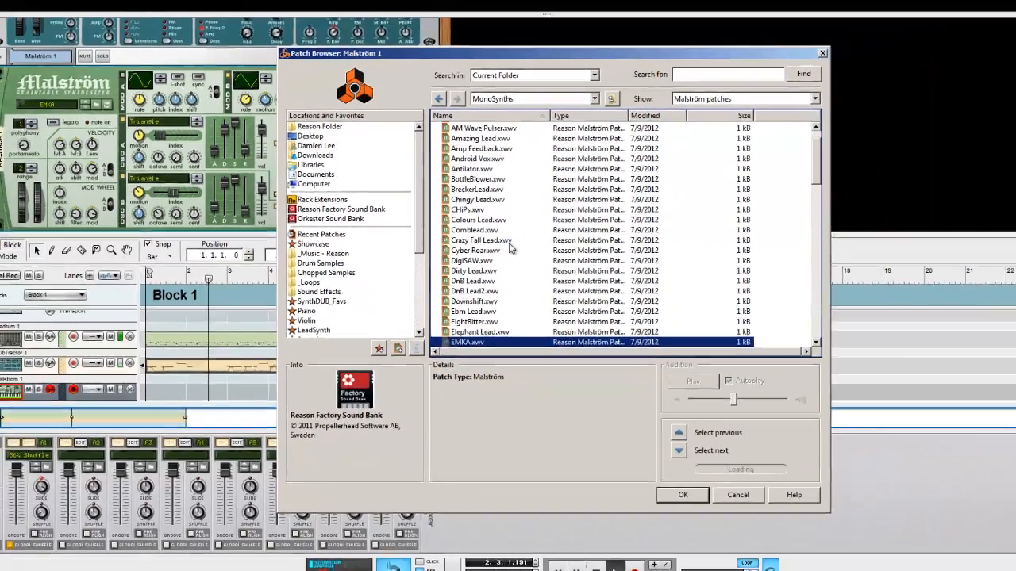
scroll(512, 249, "down", 8)
left_click(484, 166)
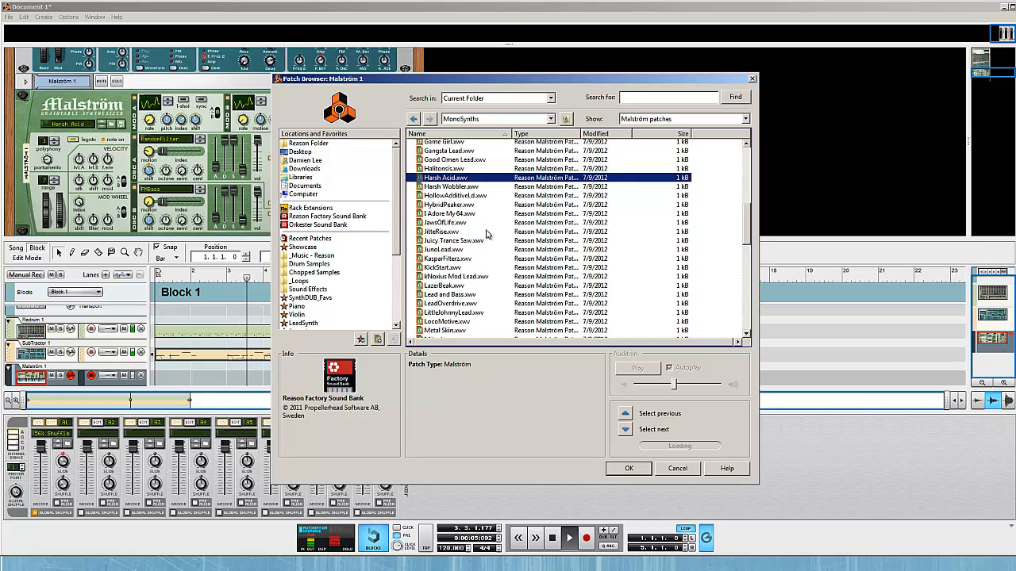
left_click(446, 242)
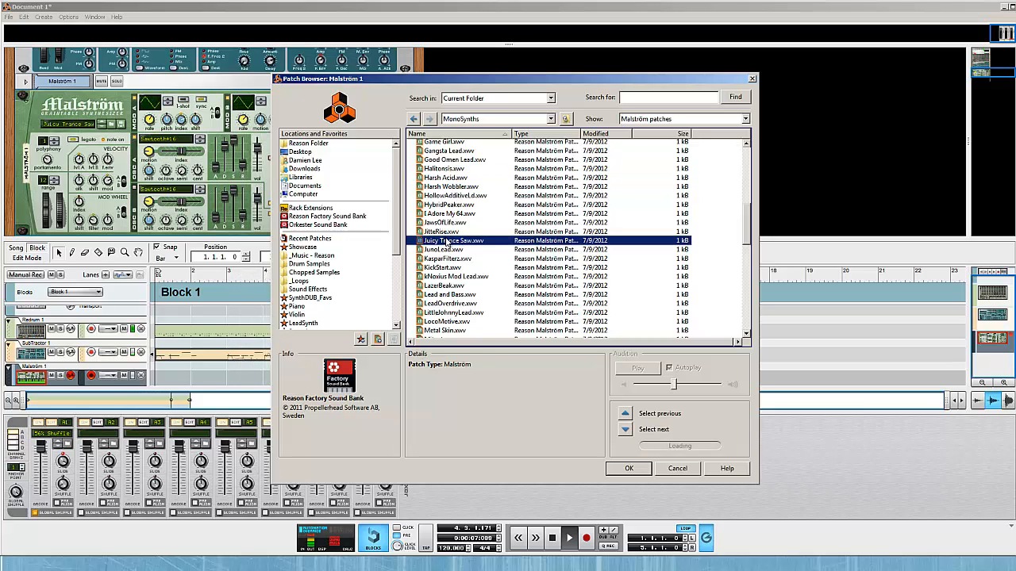
key("BackSpace")
Compare the Musica Machina and Dystant Strings patches and select LittleJohnnyLead for the Malström
left_click(451, 252)
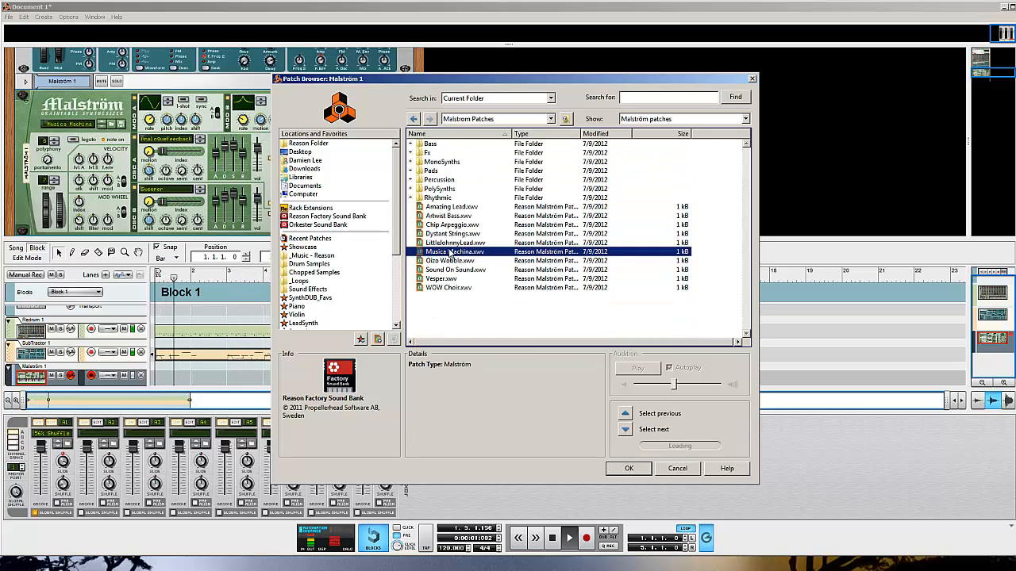
left_click(452, 235)
left_click(453, 244)
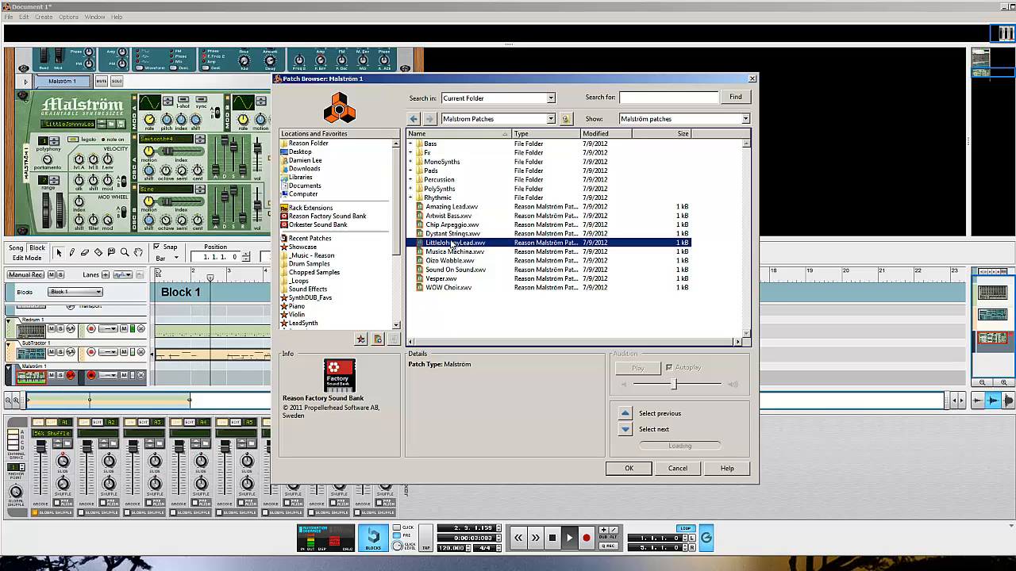
Record a four-bar Malström part in Block 1 with the LittleJohnnyLead patch and lower its mixer channel level to about -10.32 dB
double_click(453, 244)
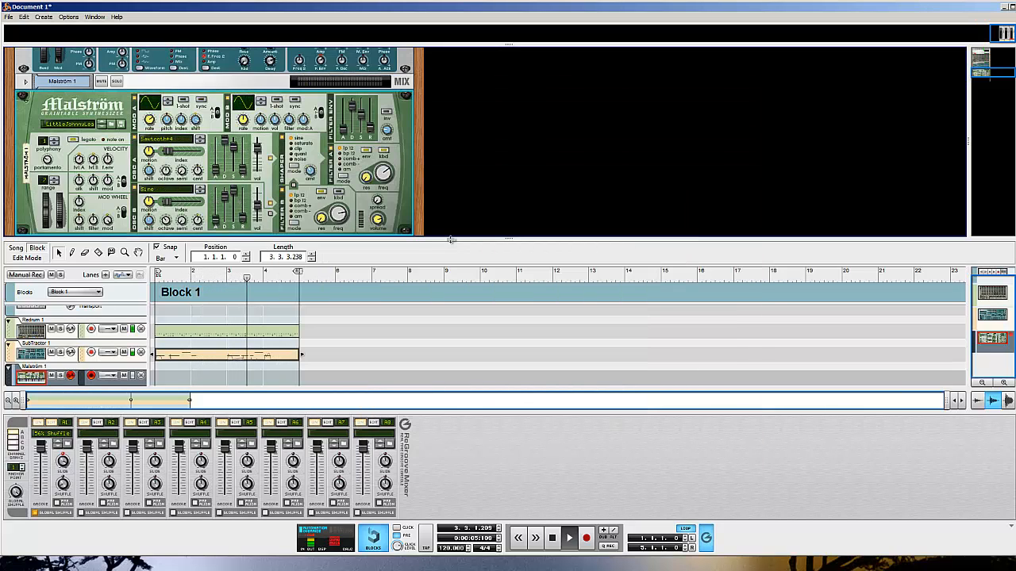
key("ctrl+Return")
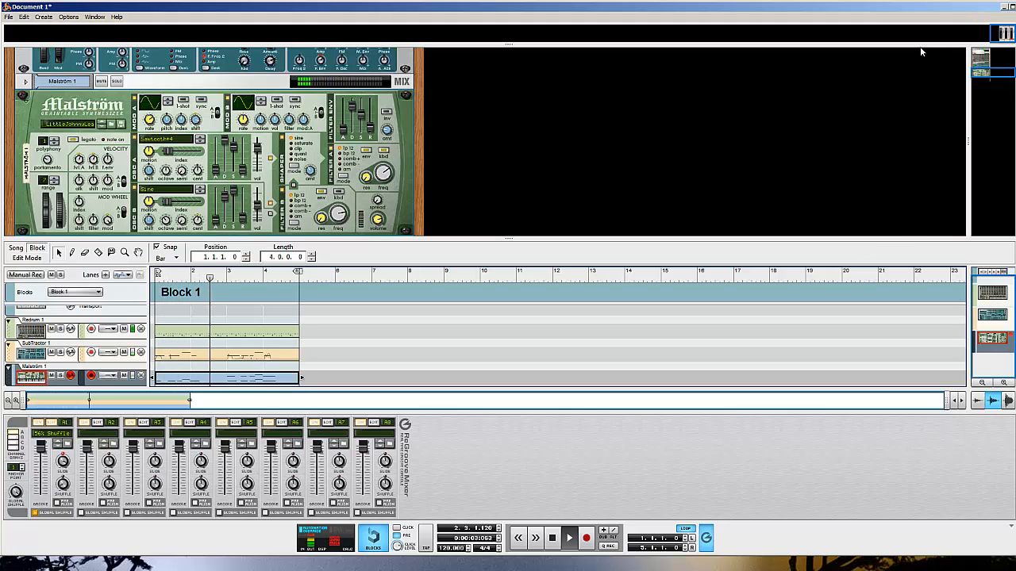
left_click_drag(919, 45, 887, 395)
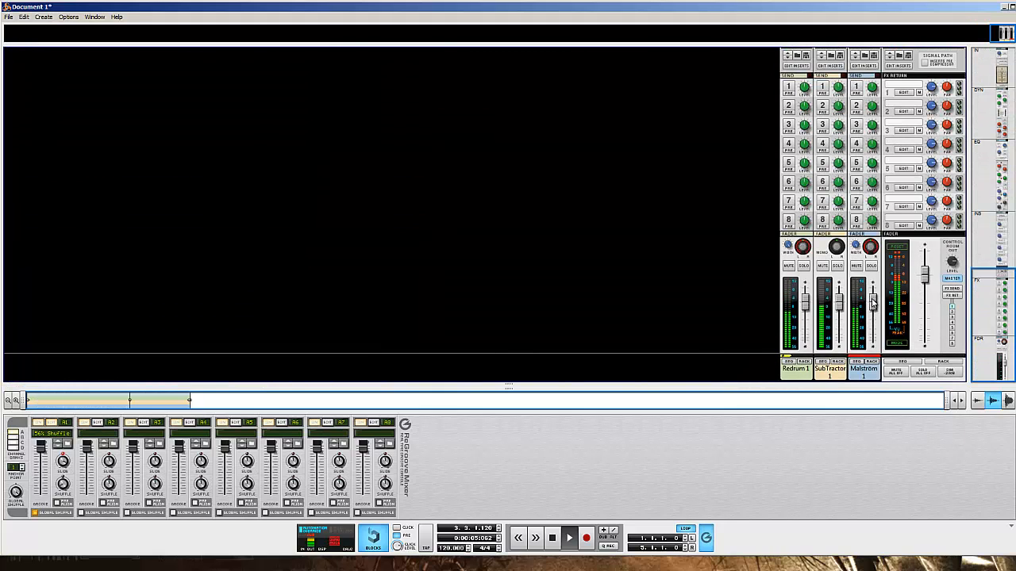
left_click_drag(872, 302, 879, 312)
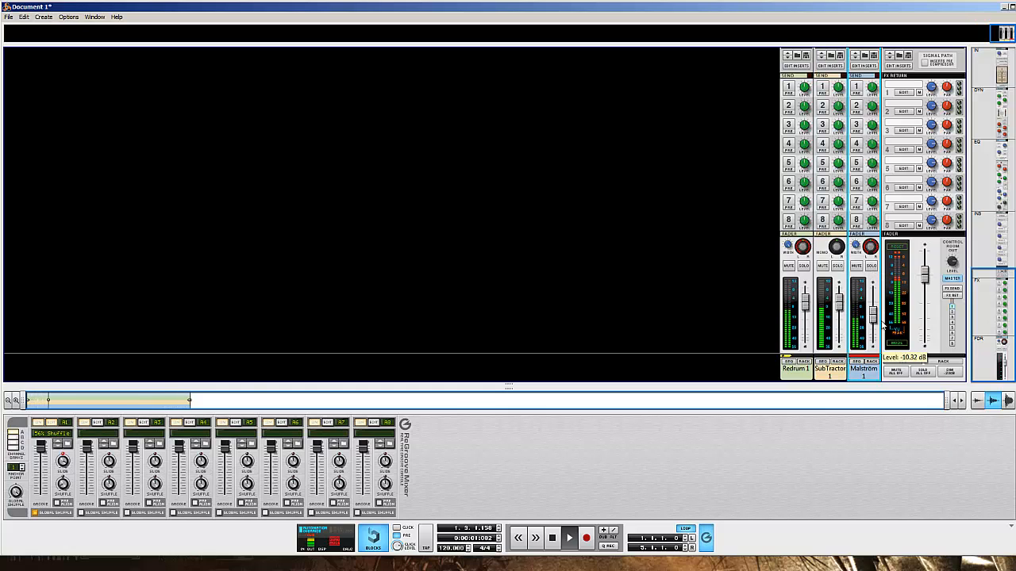
Solo the Malström channel and enable its compressor with adjusted ratio, threshold and release
scroll(870, 262, "up", 8)
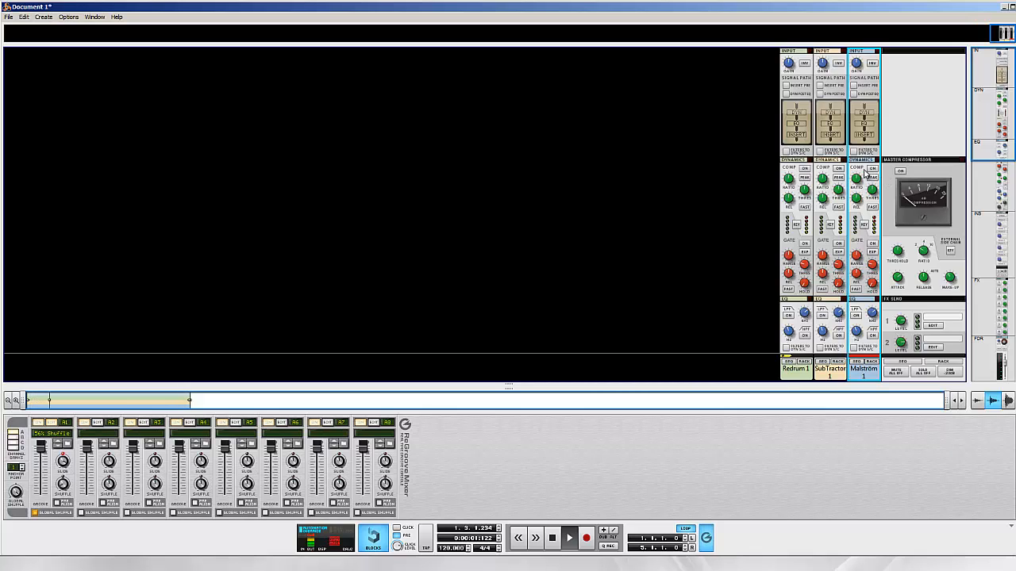
mouse_move(857, 182)
scroll(873, 349, "down", 10)
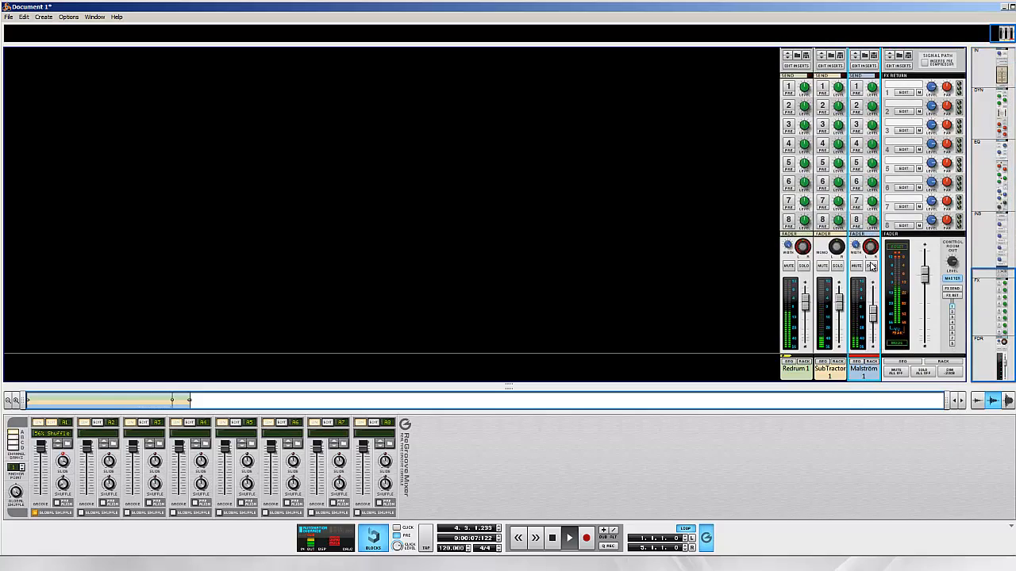
scroll(871, 266, "up", 8)
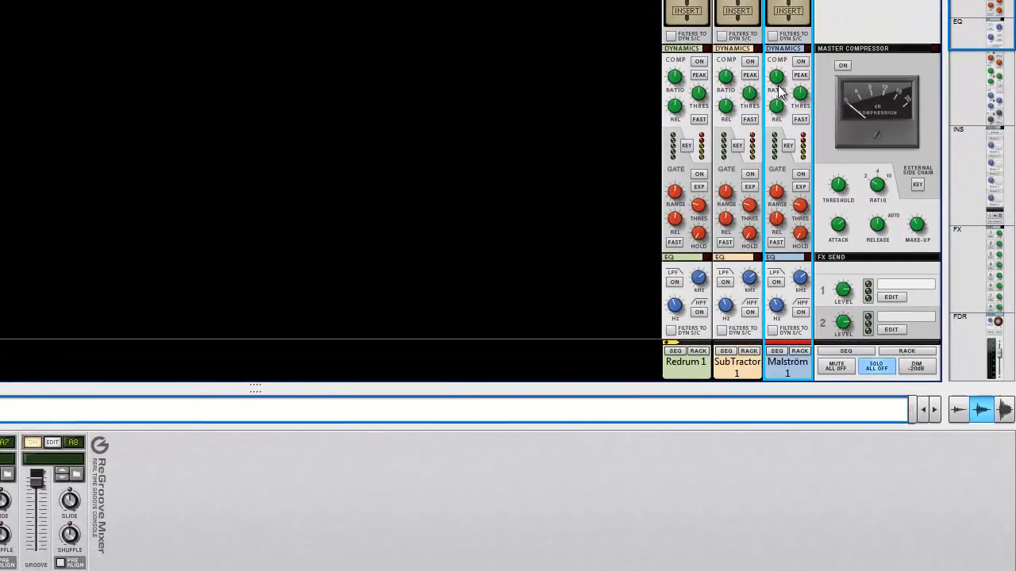
mouse_move(778, 97)
left_click_drag(782, 55, 782, 116)
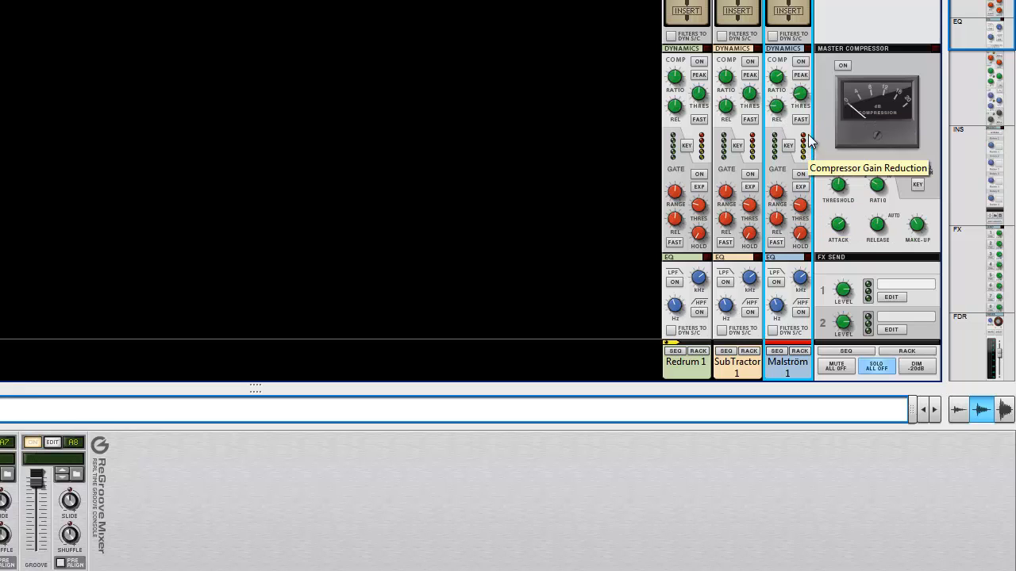
left_click(801, 61)
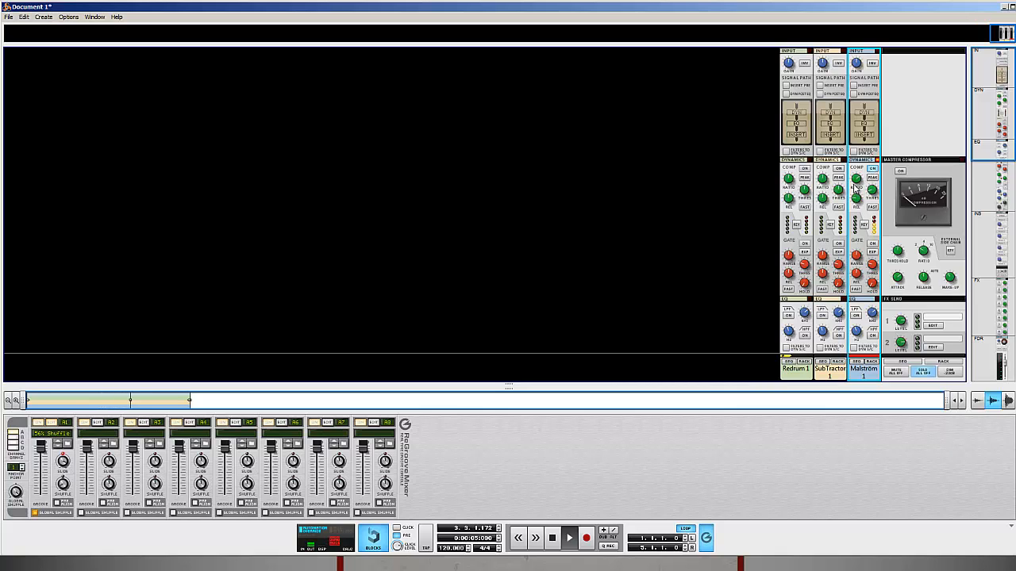
Turn off solo on the Malström channel and raise its fader slightly in the full mix
scroll(865, 178, "down", 8)
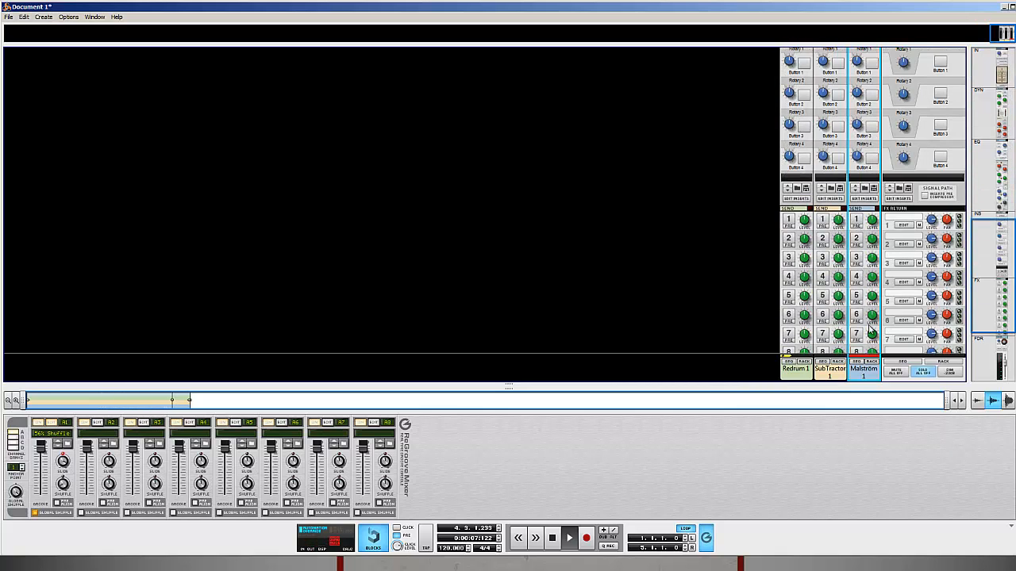
left_click(874, 267)
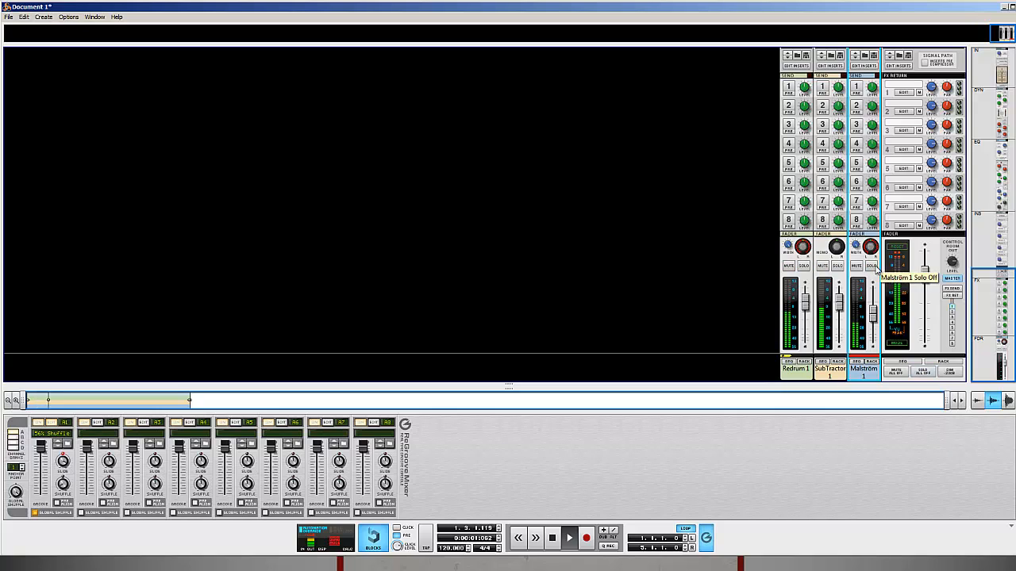
right_click(876, 269)
left_click(872, 316)
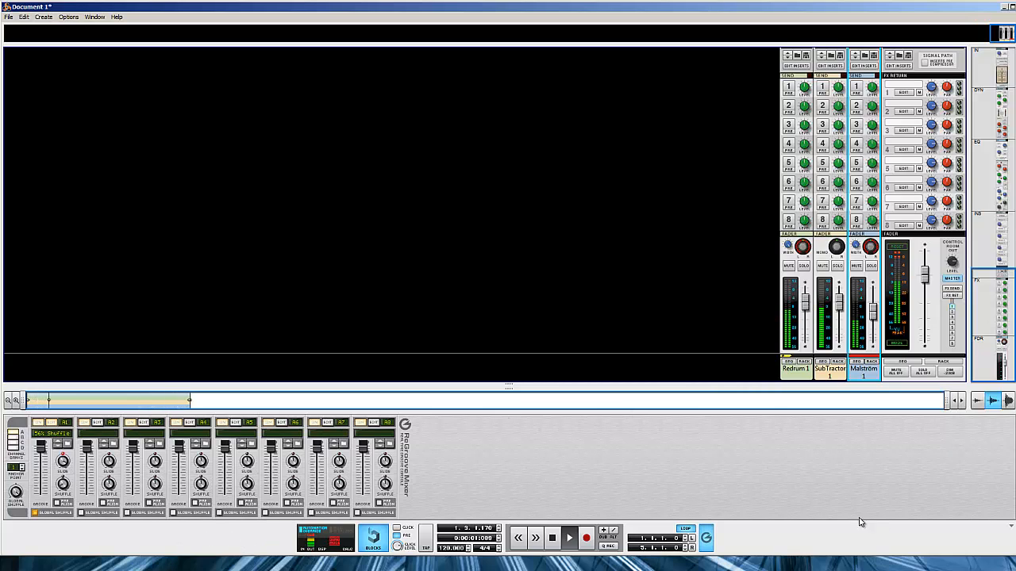
Hide the ReGroove Mixer and create a Thor Polysonic Synthesizer below the Malström in the rack
left_click(706, 538)
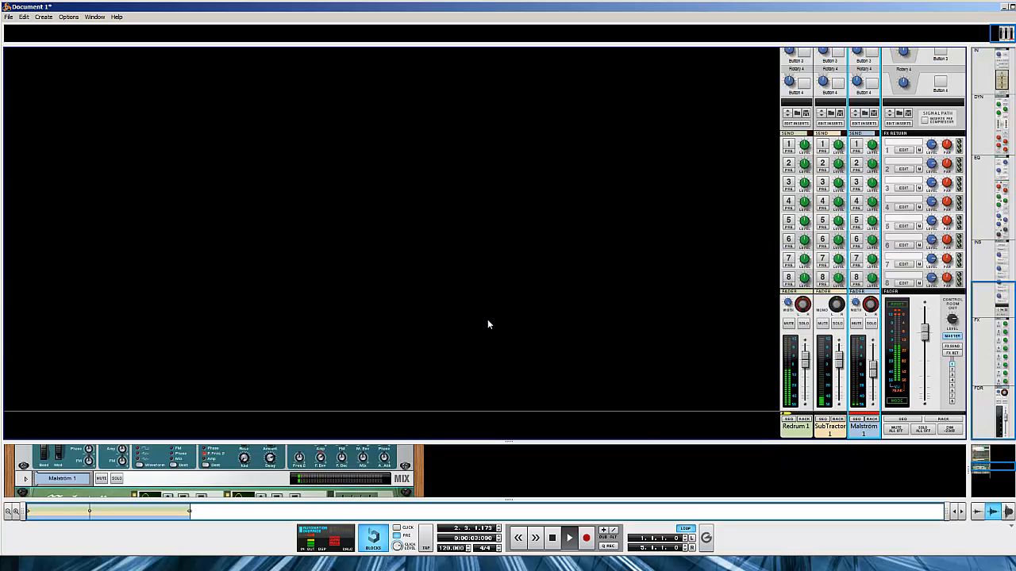
left_click_drag(426, 441, 426, 30)
right_click(153, 431)
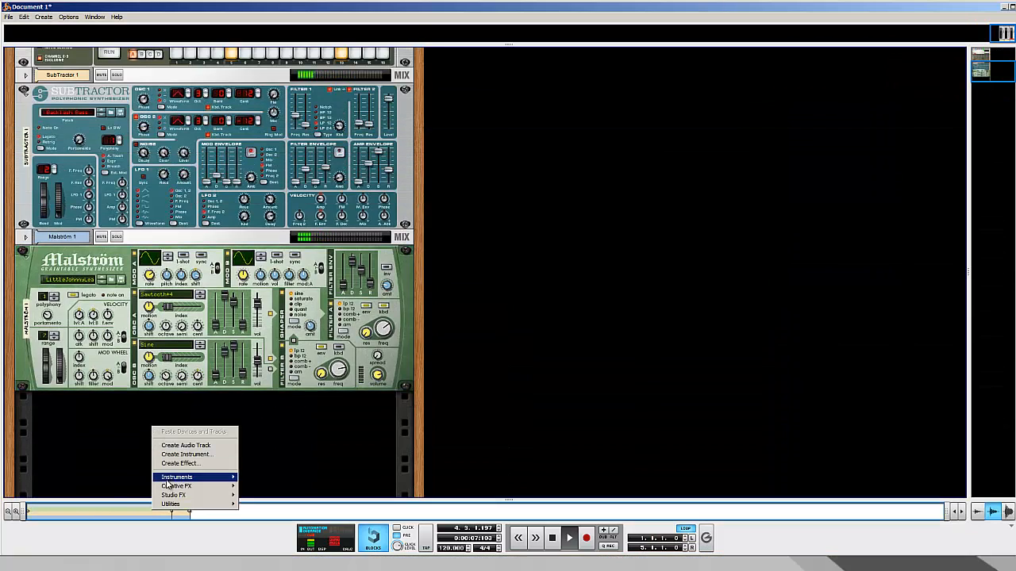
mouse_move(181, 478)
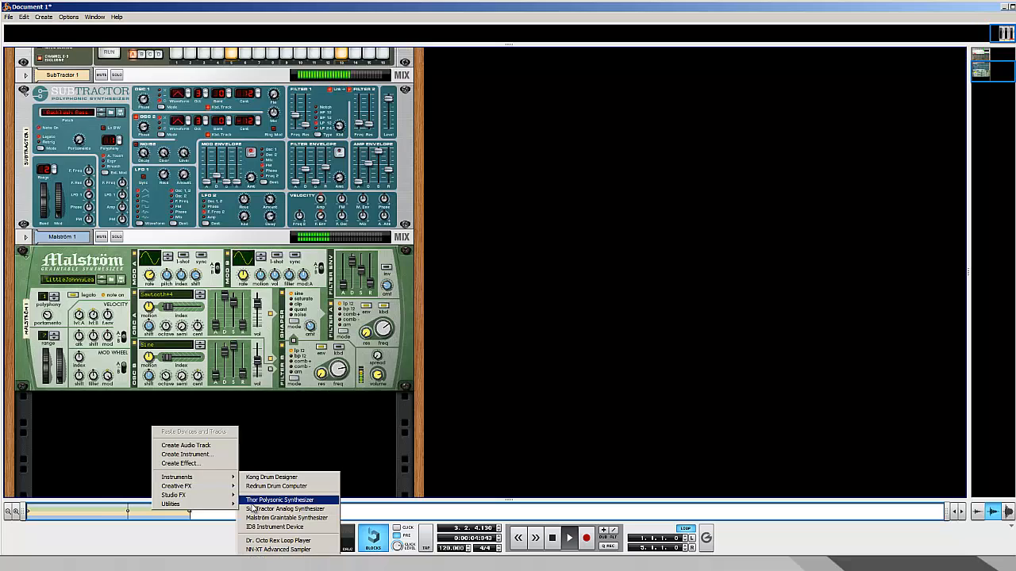
left_click(250, 502)
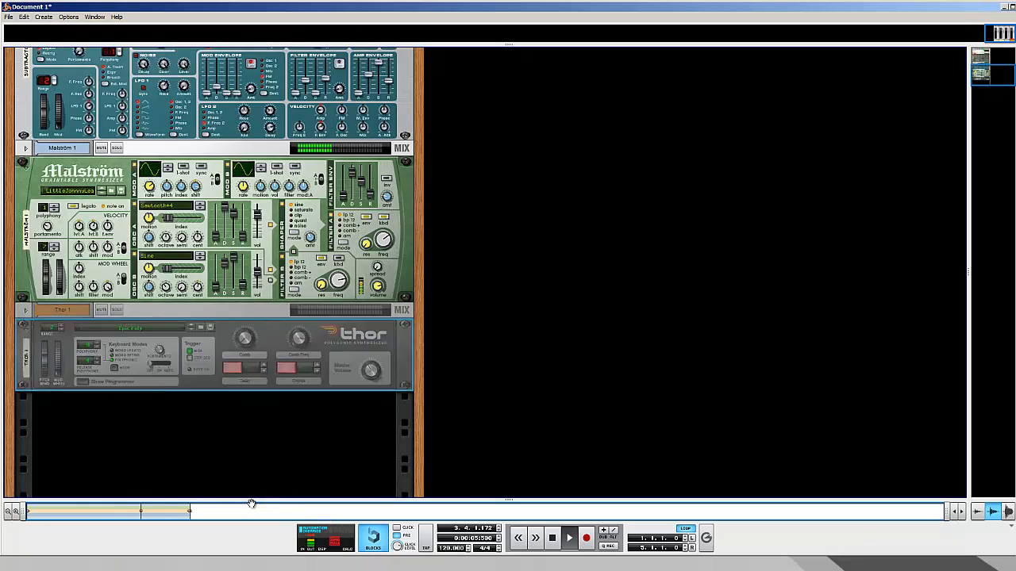
Show Thor's programmer and load the Gangsta Lead 3 patch
left_click(84, 381)
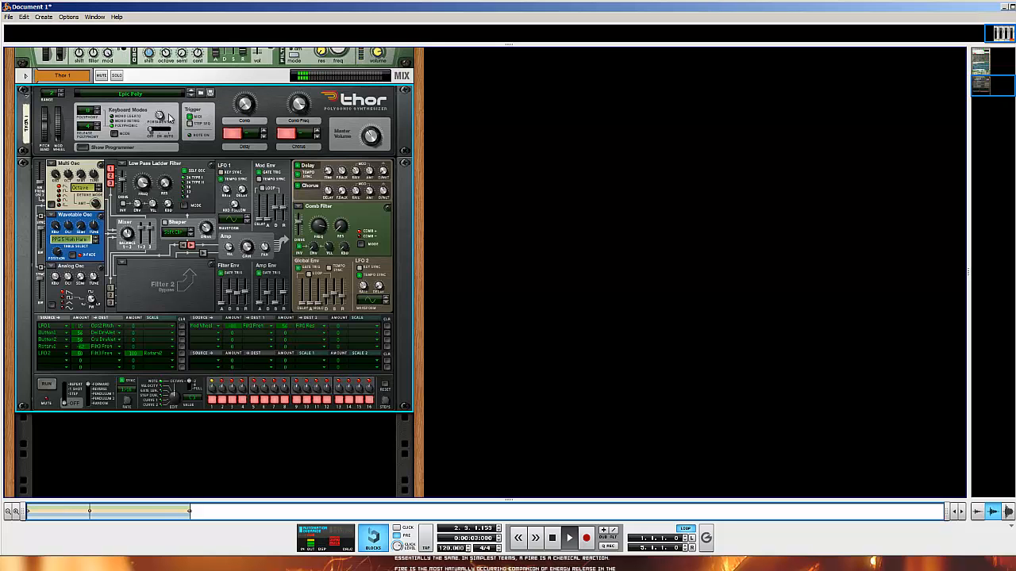
left_click(143, 95)
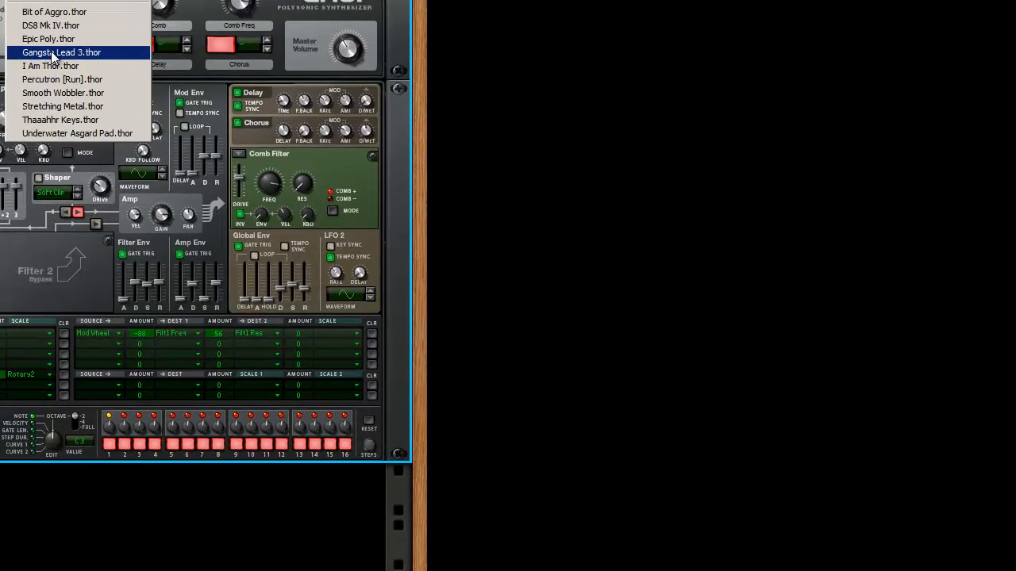
left_click(180, 138)
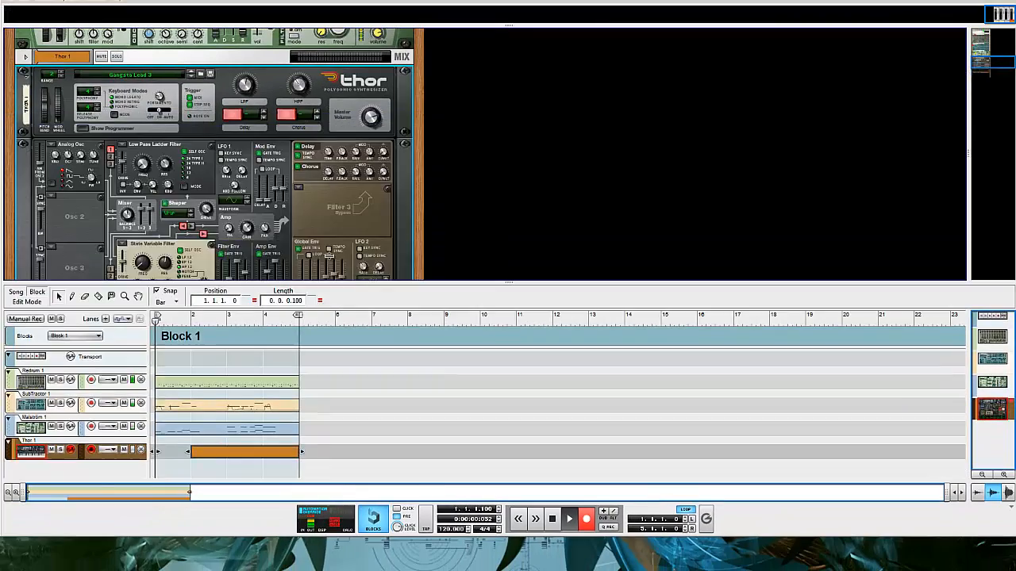
Record a four-bar Thor lead part in Block 1, then end recording while the loop keeps playing
left_click_drag(320, 285, 326, 216)
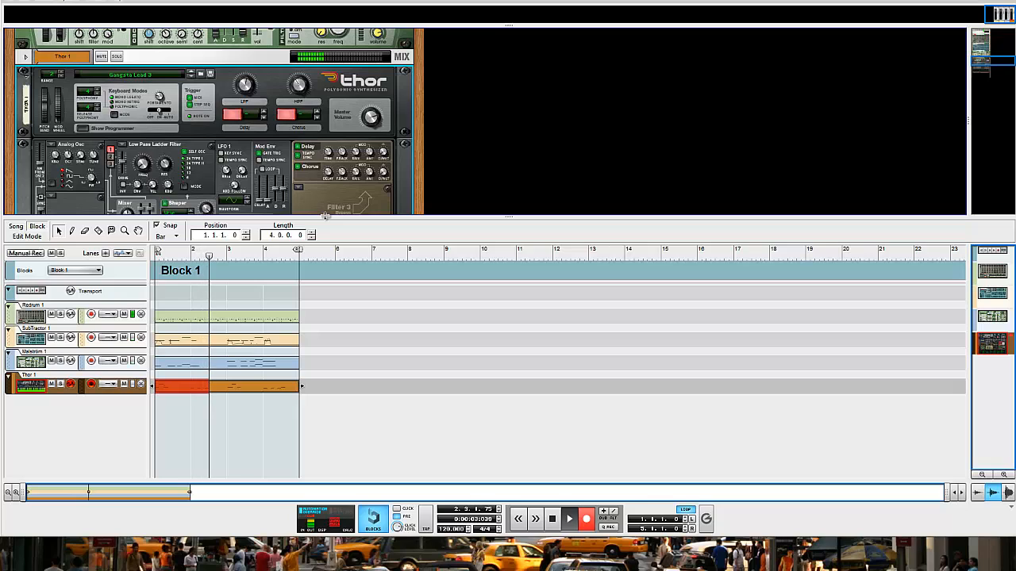
key("ctrl+Return")
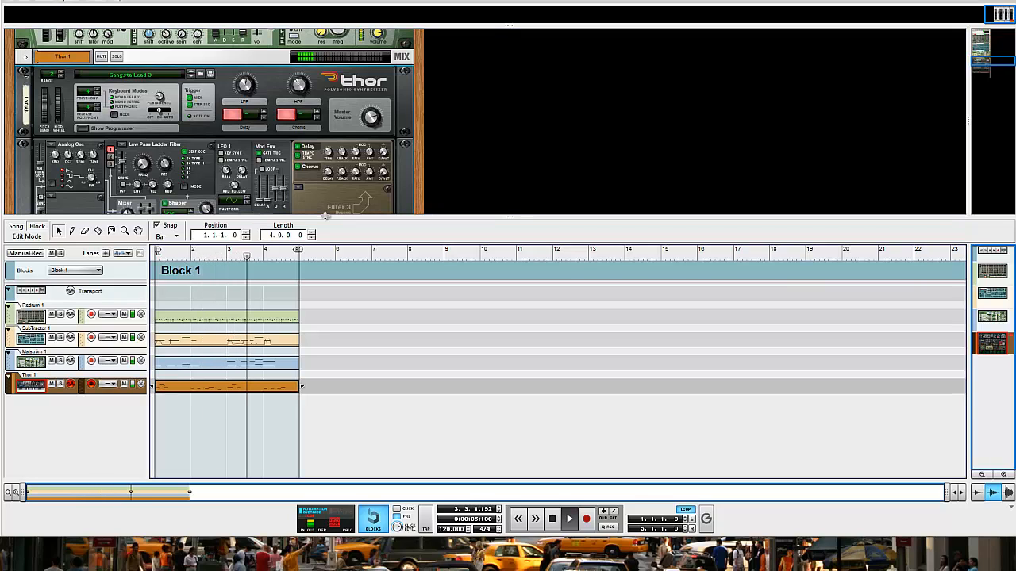
right_click(235, 390)
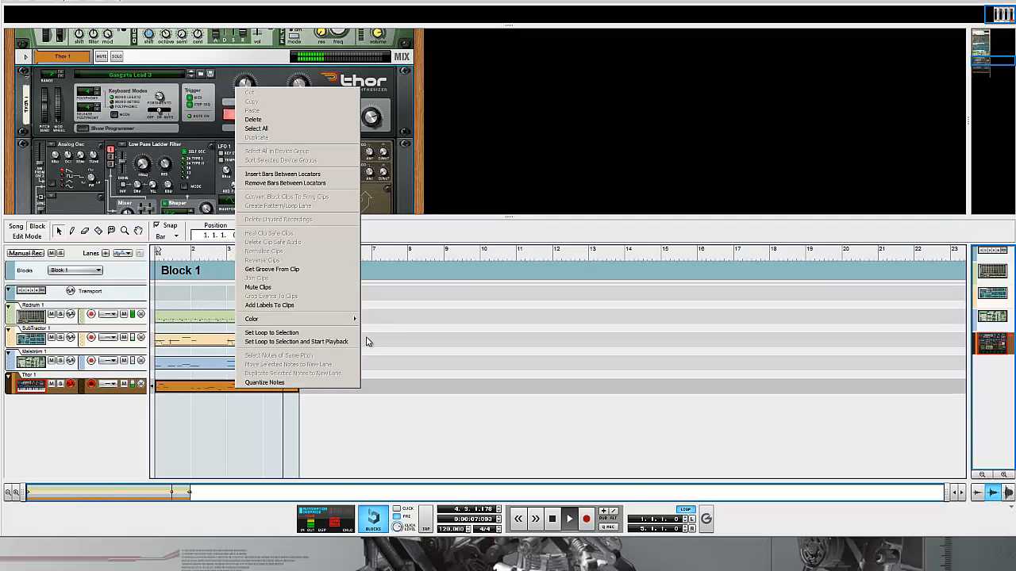
left_click(392, 337)
Bring the main mixer into view and lower the Thor channel level to about -10.85 dB
scroll(709, 95, "up", 6)
scroll(730, 110, "up", 4)
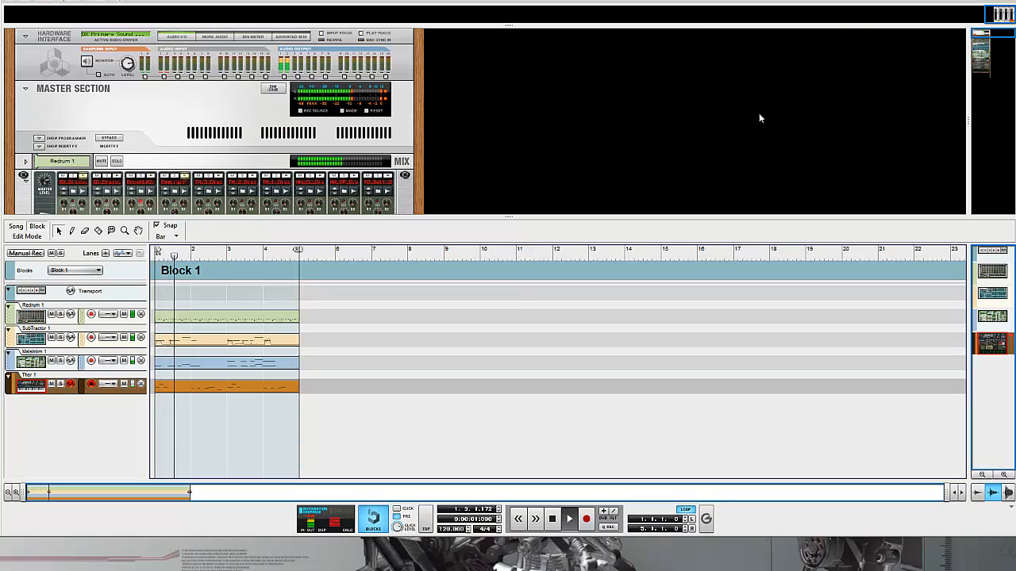
scroll(847, 181, "up", 4)
left_click_drag(846, 181, 847, 236)
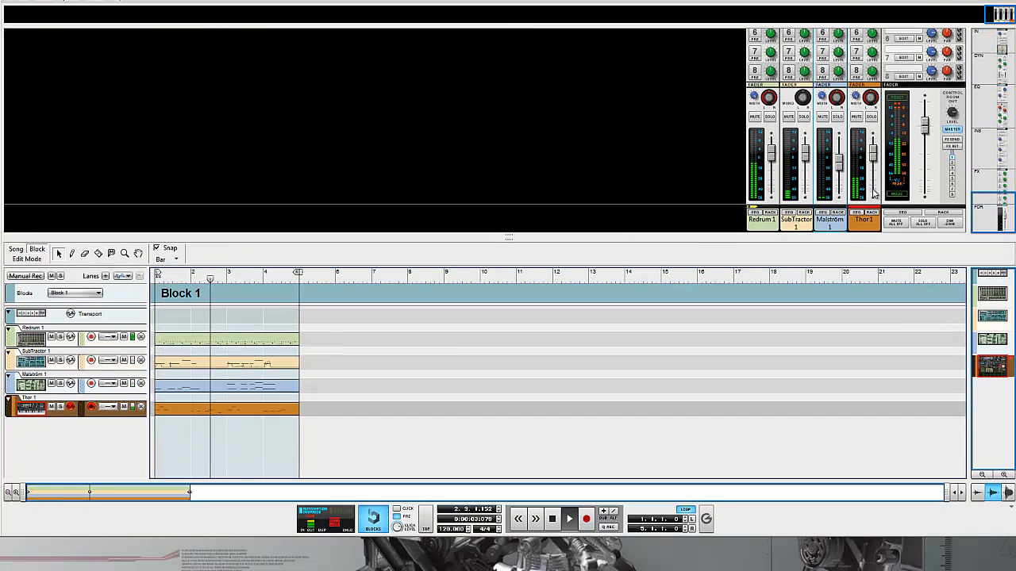
left_click_drag(876, 152, 879, 169)
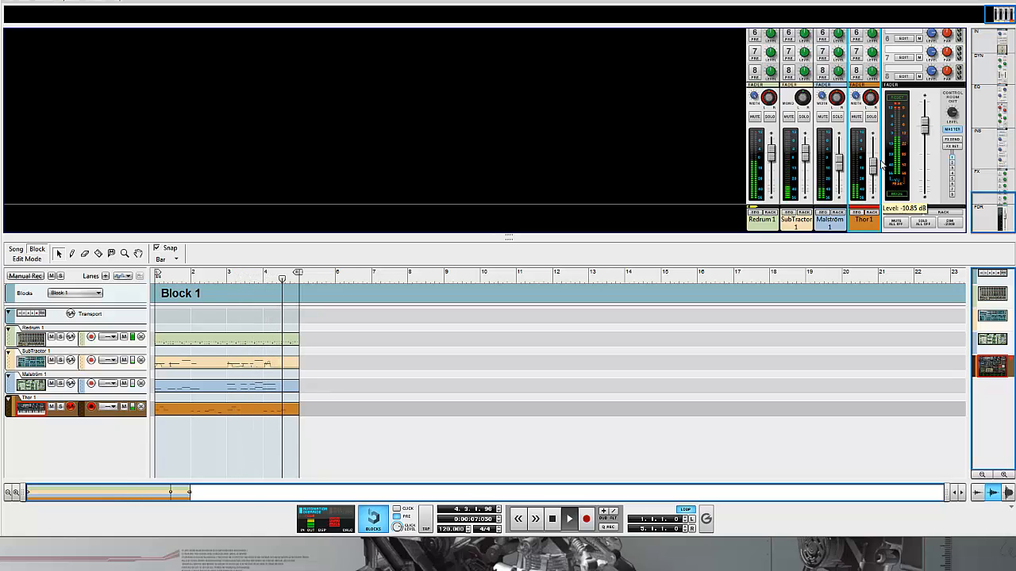
Turn on the gate in the Thor channel's dynamics section
scroll(883, 102, "up", 8)
scroll(883, 102, "down", 4)
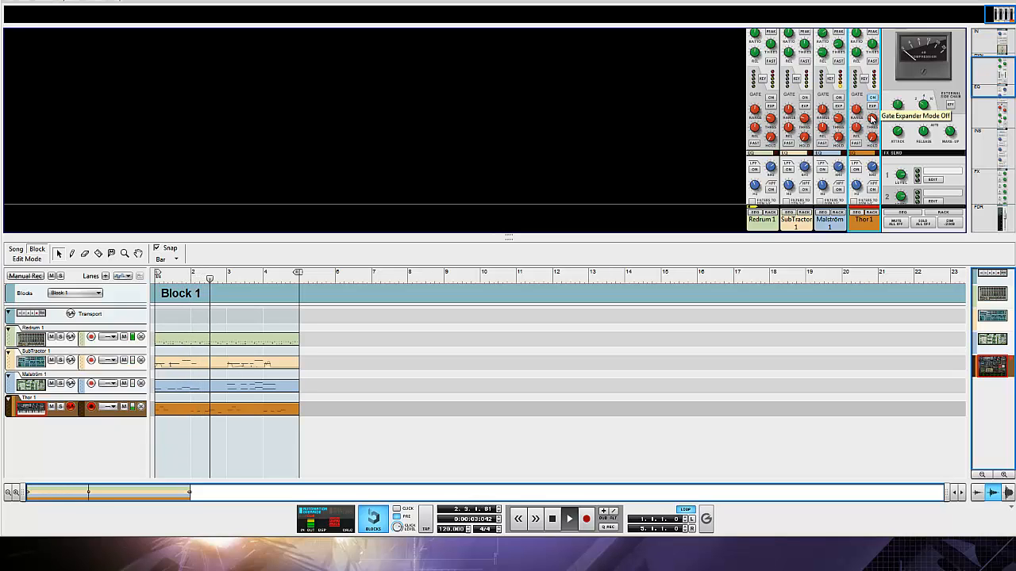
scroll(869, 127, "down", 4)
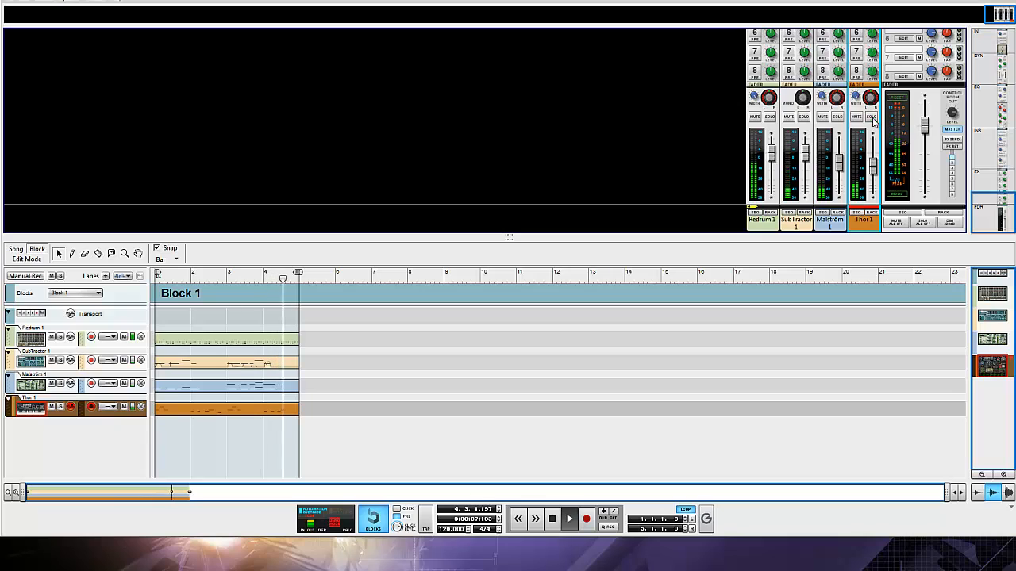
Solo the Thor channel and enable its low-pass filter with the frequency at about 1.21 kHz
scroll(876, 131, "up", 4)
scroll(874, 139, "up", 3)
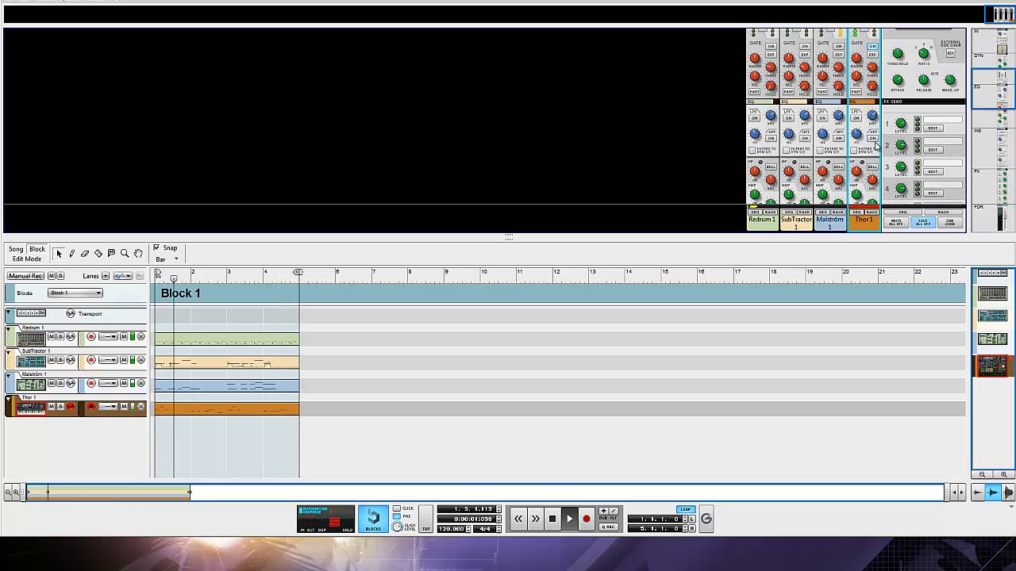
scroll(879, 116, "up", 3)
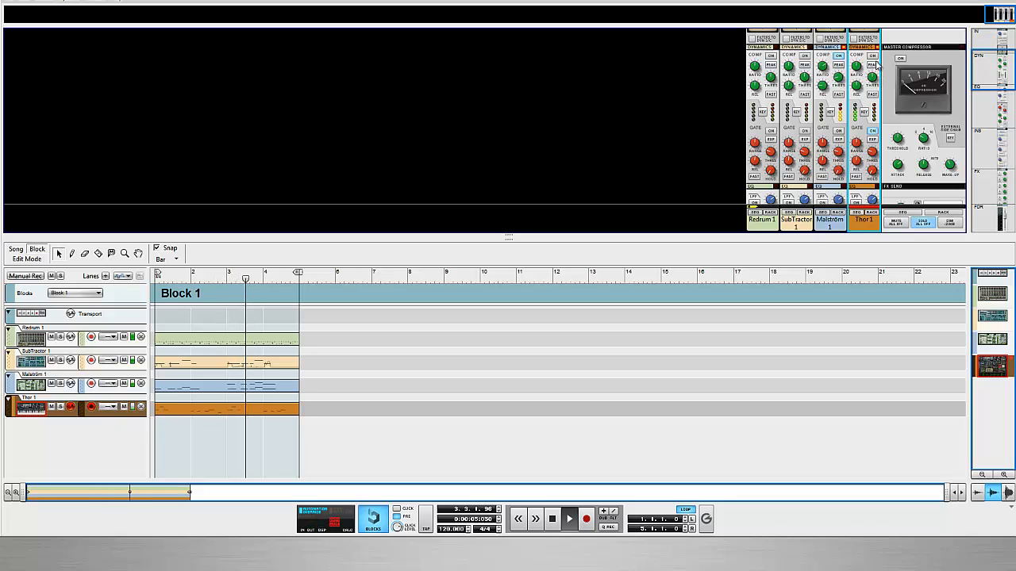
scroll(880, 135, "down", 3)
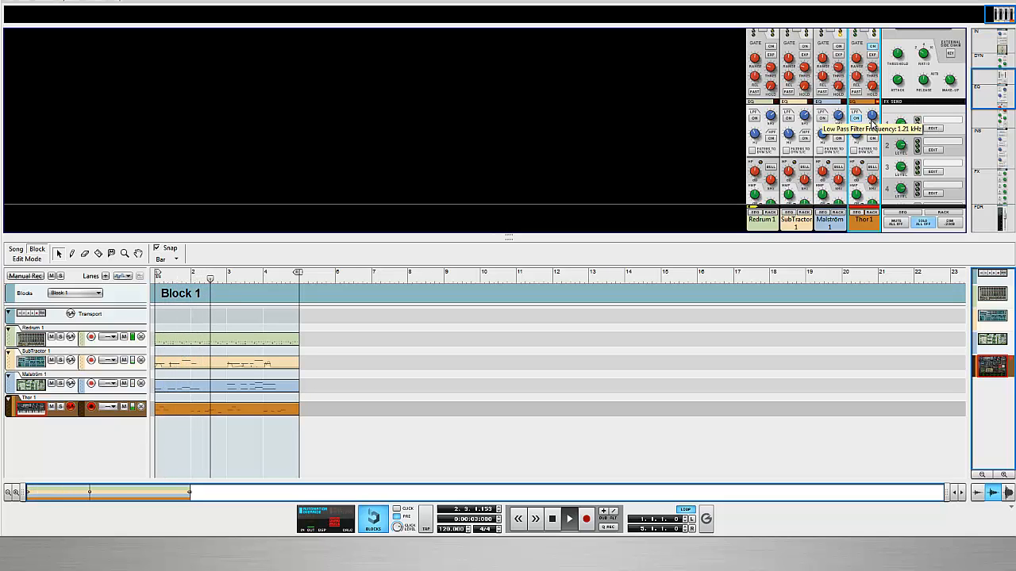
scroll(889, 128, "down", 2)
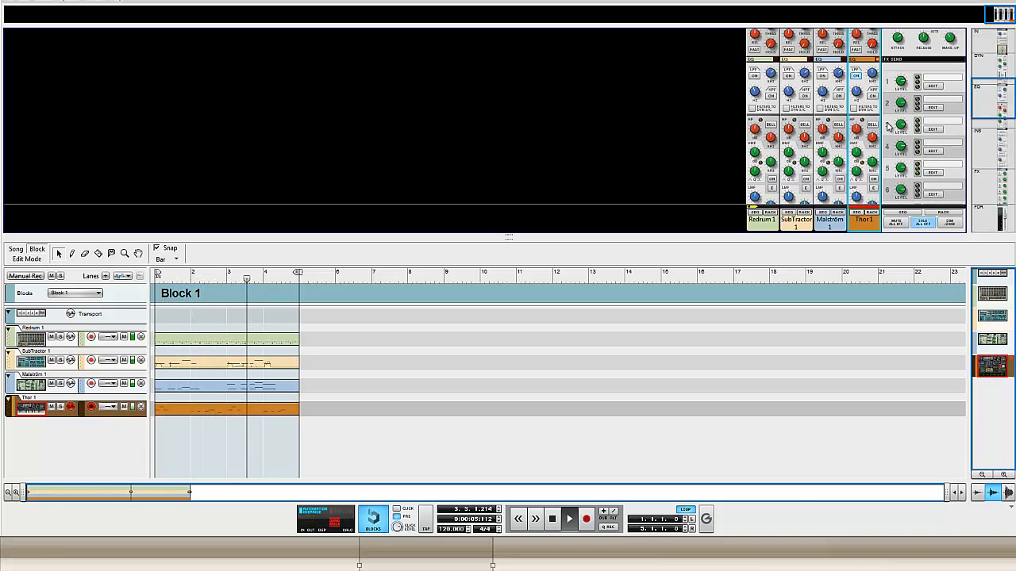
Fine-tune the gate on the soloed Thor channel, adjusting its threshold and release
scroll(889, 127, "up", 3)
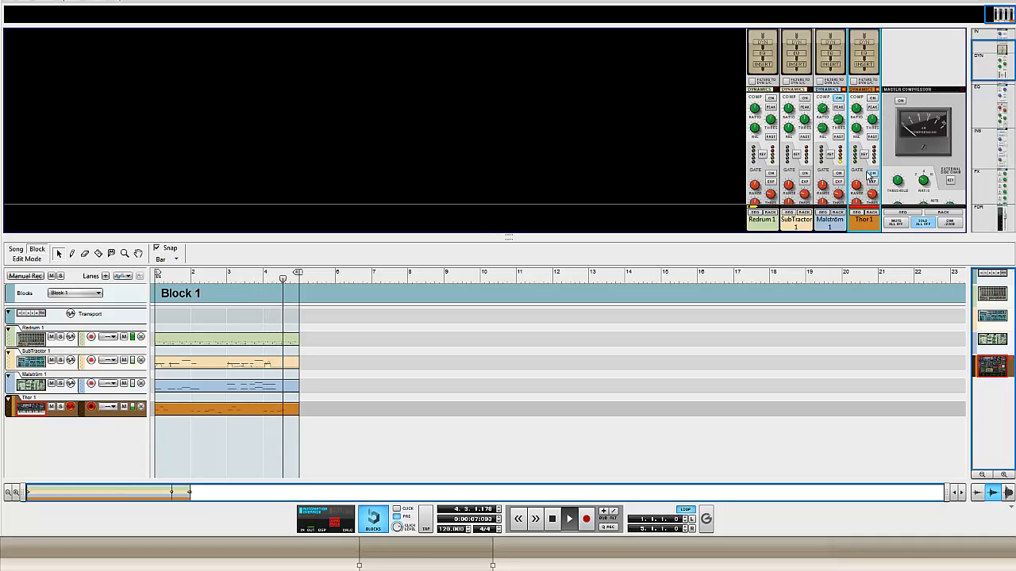
scroll(872, 174, "down", 2)
mouse_move(876, 147)
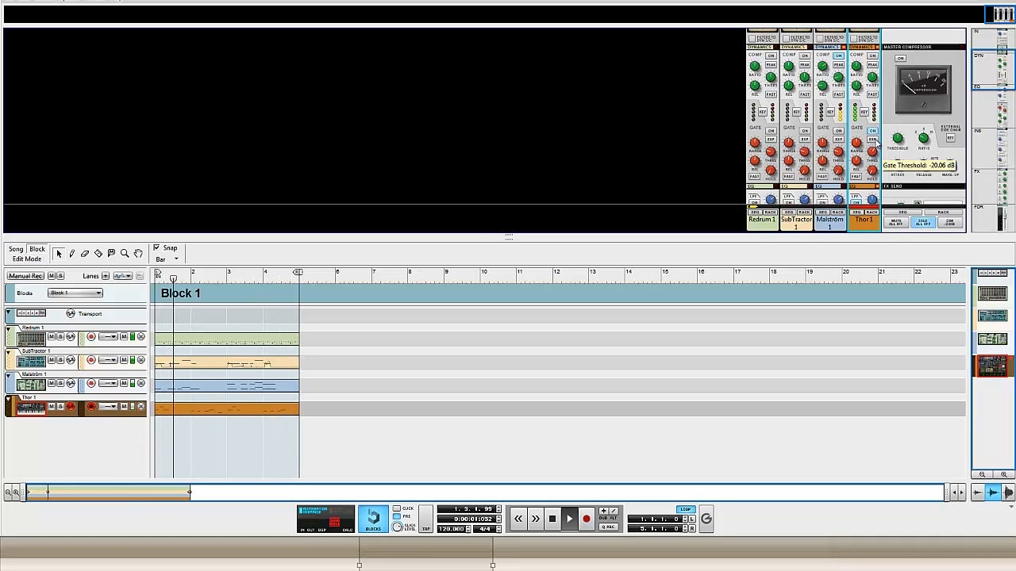
mouse_move(877, 162)
left_mouse_down()
mouse_move(874, 154)
mouse_move(862, 170)
left_mouse_up()
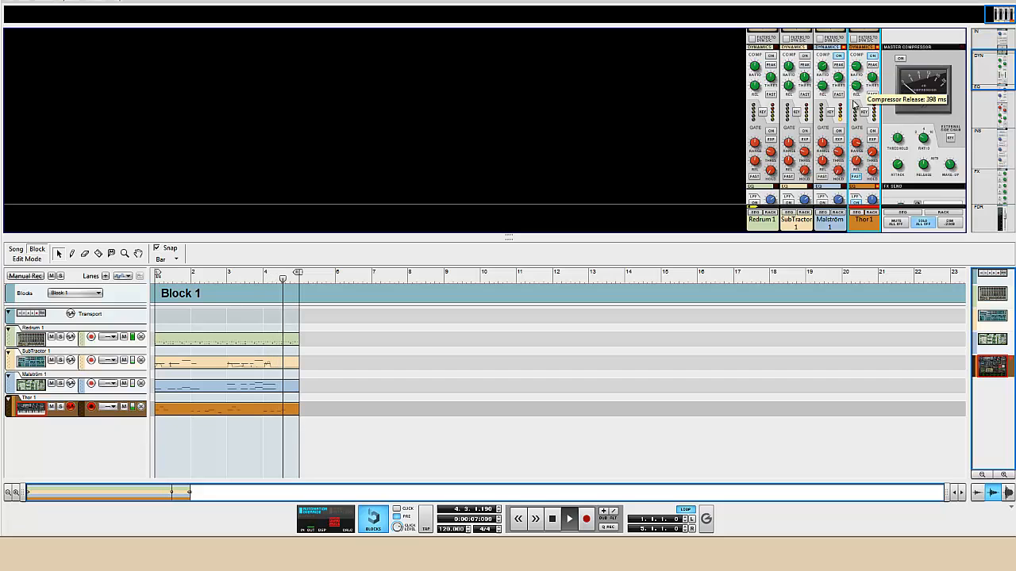
Turn off solo on the Thor channel to hear it with the other tracks
scroll(873, 111, "down", 3)
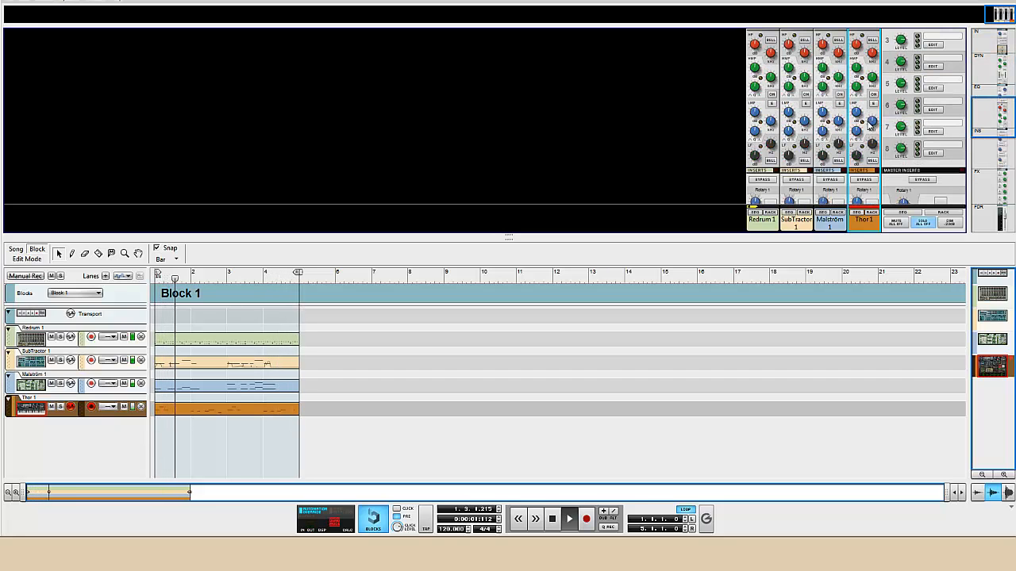
scroll(875, 159, "down", 3)
scroll(876, 195, "down", 3)
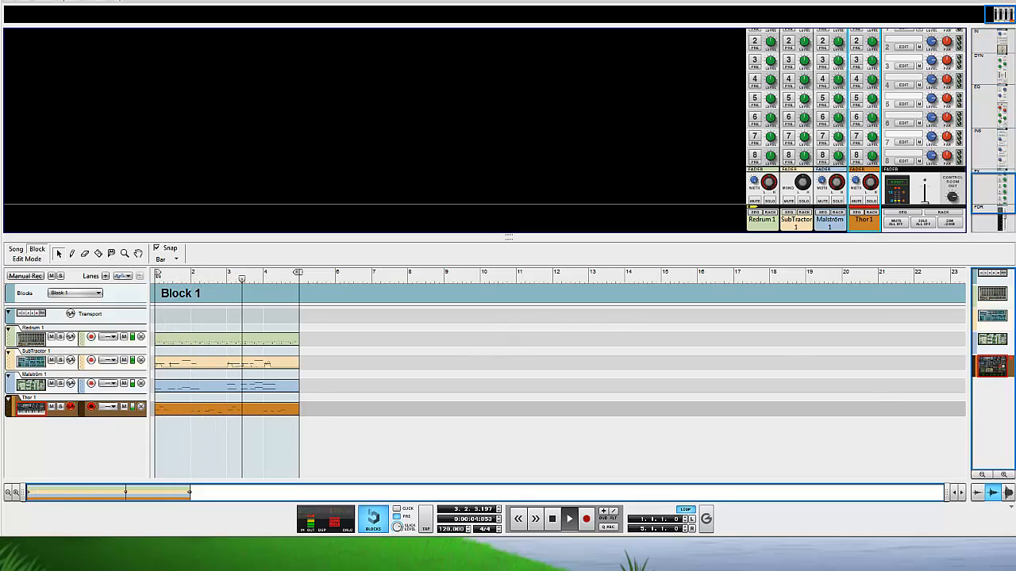
Switch to XSplit Broadcaster, minimize the Google+ Hangouts window and move the broadcaster window fully into view
left_click_drag(1015, 83, 535, 46)
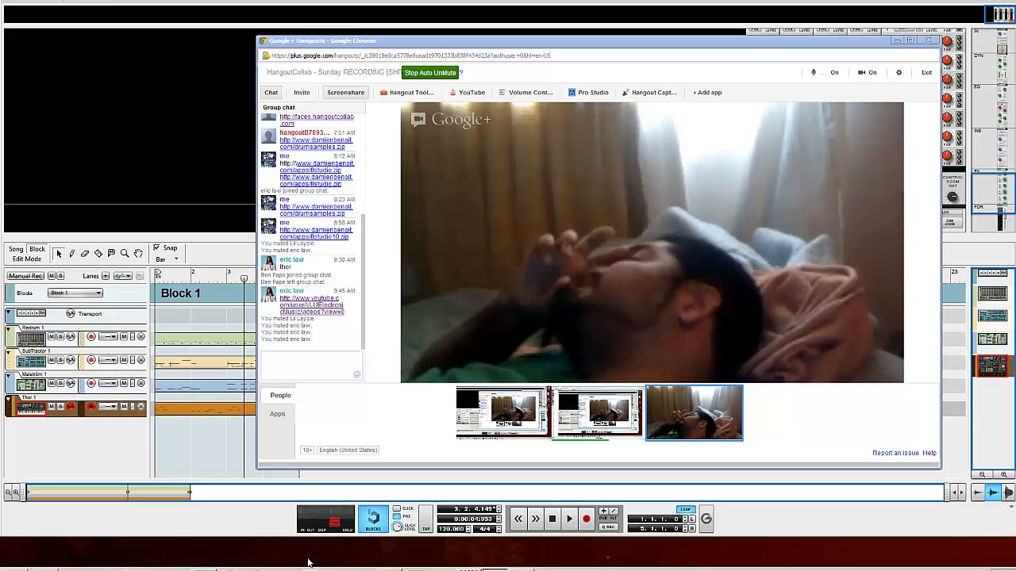
left_click(248, 569)
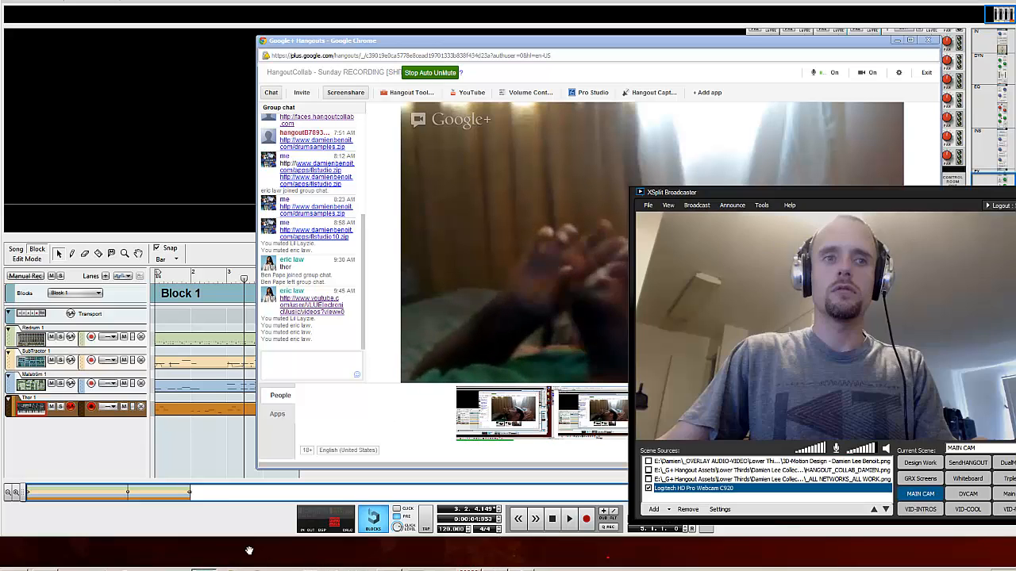
left_click(720, 45)
left_click(896, 39)
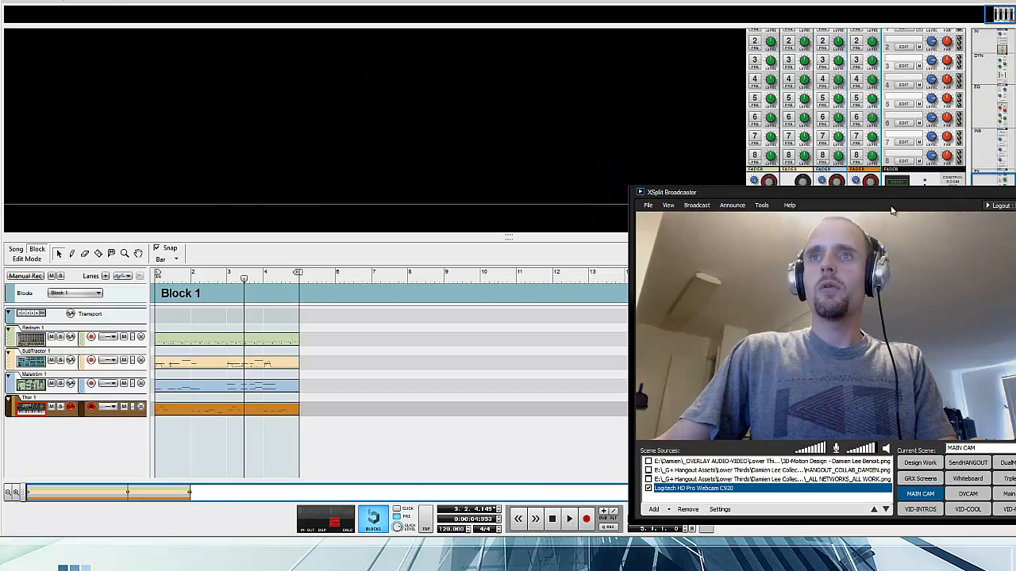
left_click_drag(892, 189, 724, 127)
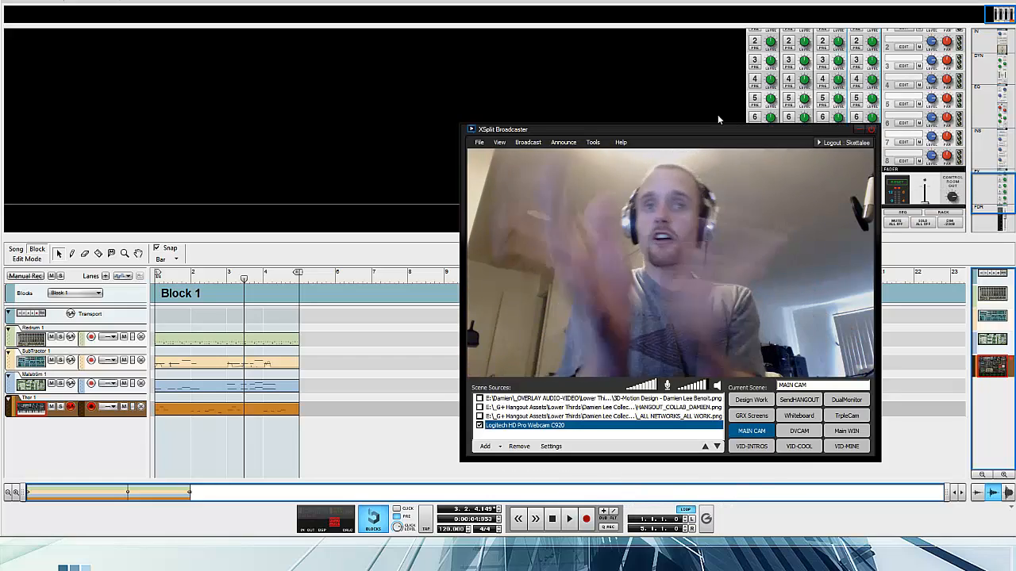